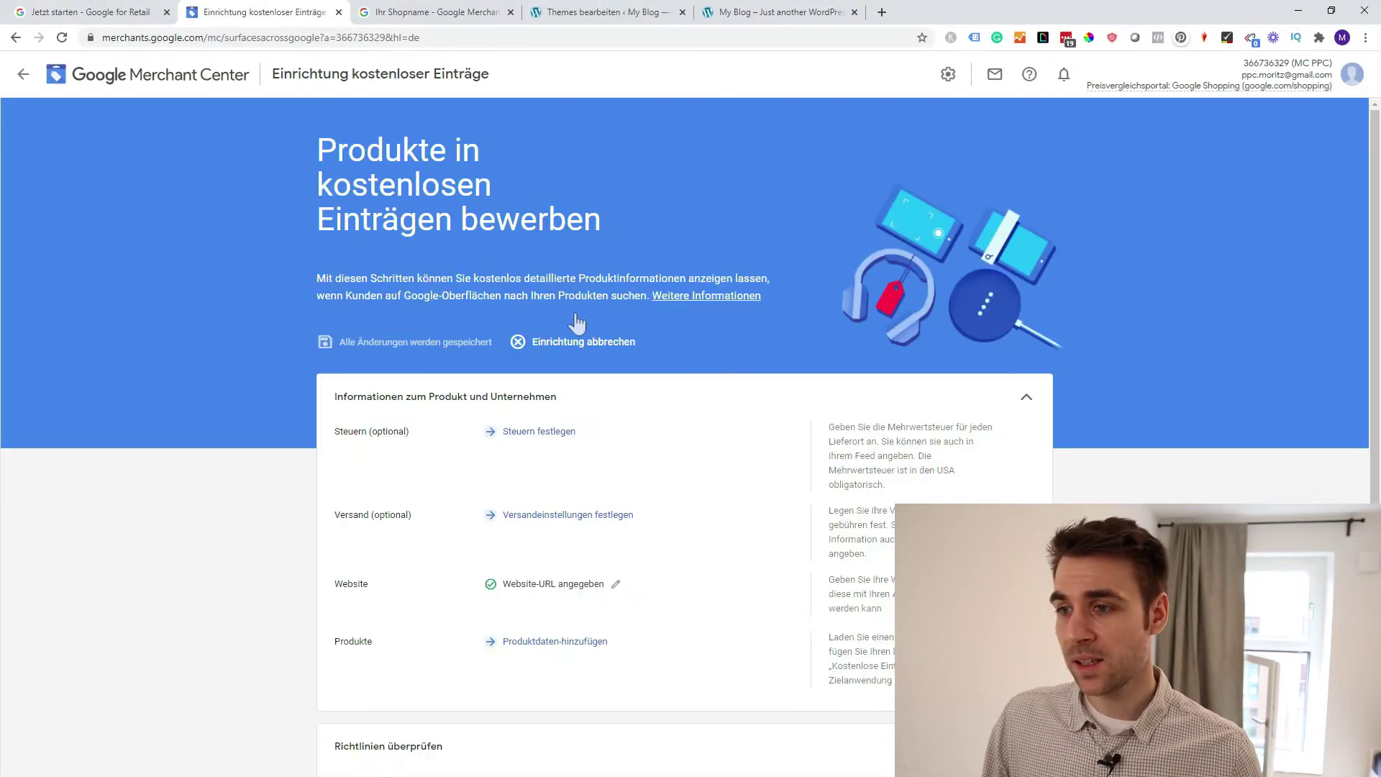
# Create a new shipping service from the free listings setup and name it "Kostenlose Lieferung"
pyautogui.scroll(-1, 647, 533)
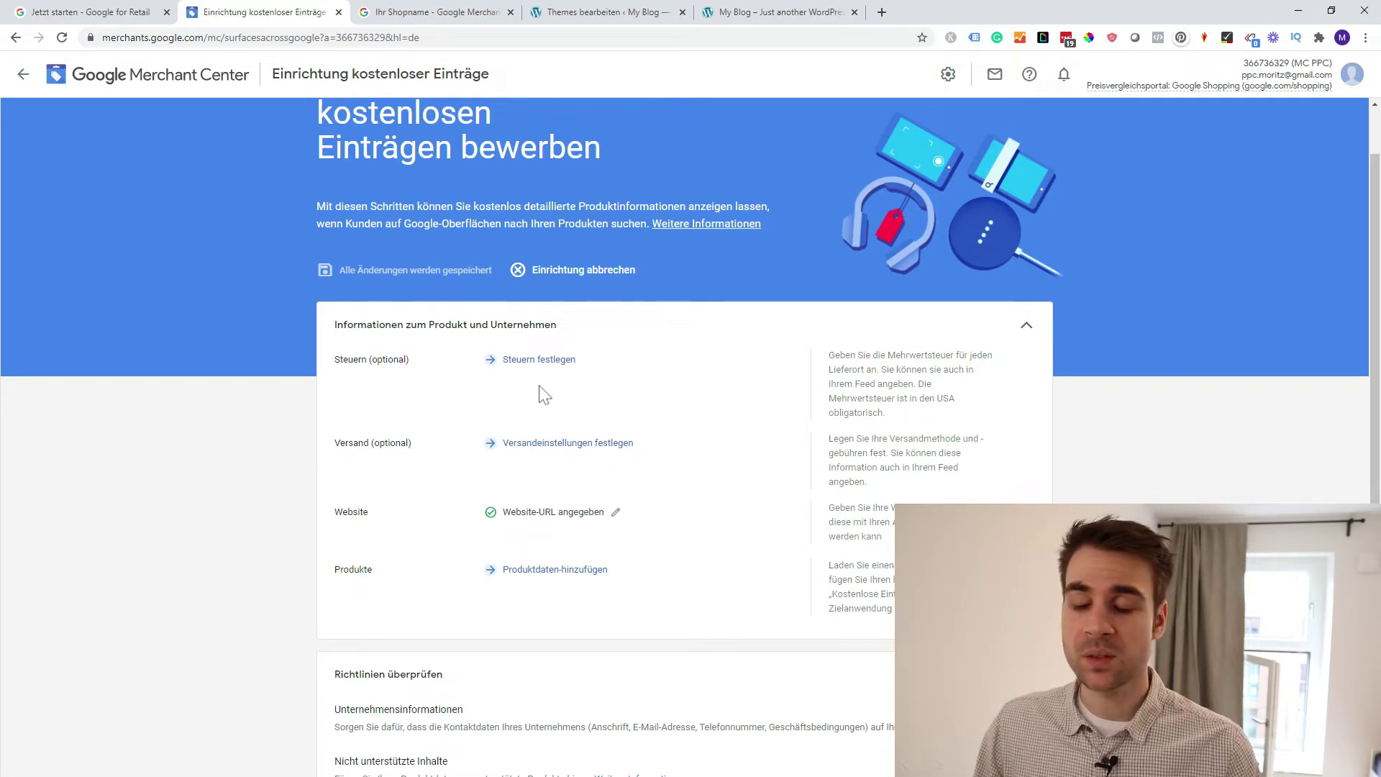
pyautogui.click(523, 447)
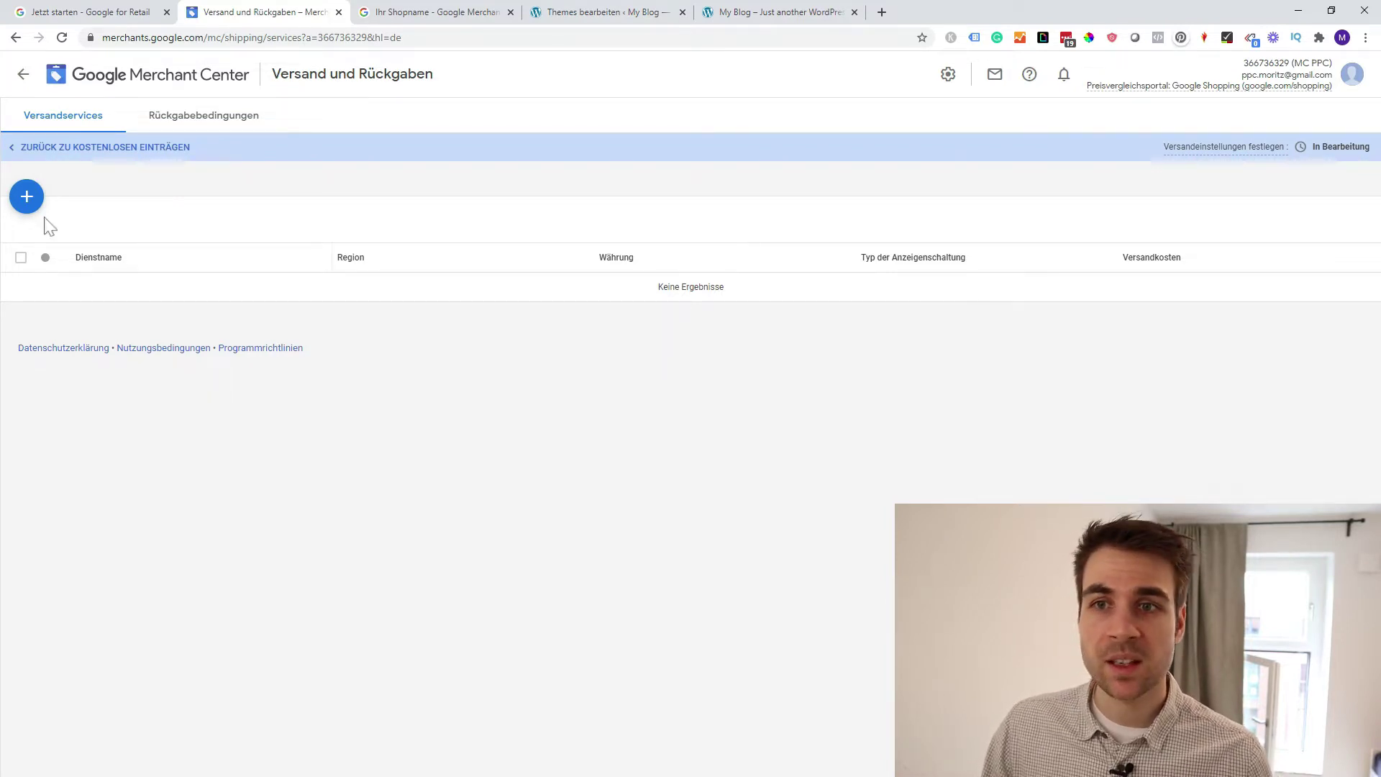
pyautogui.click(29, 200)
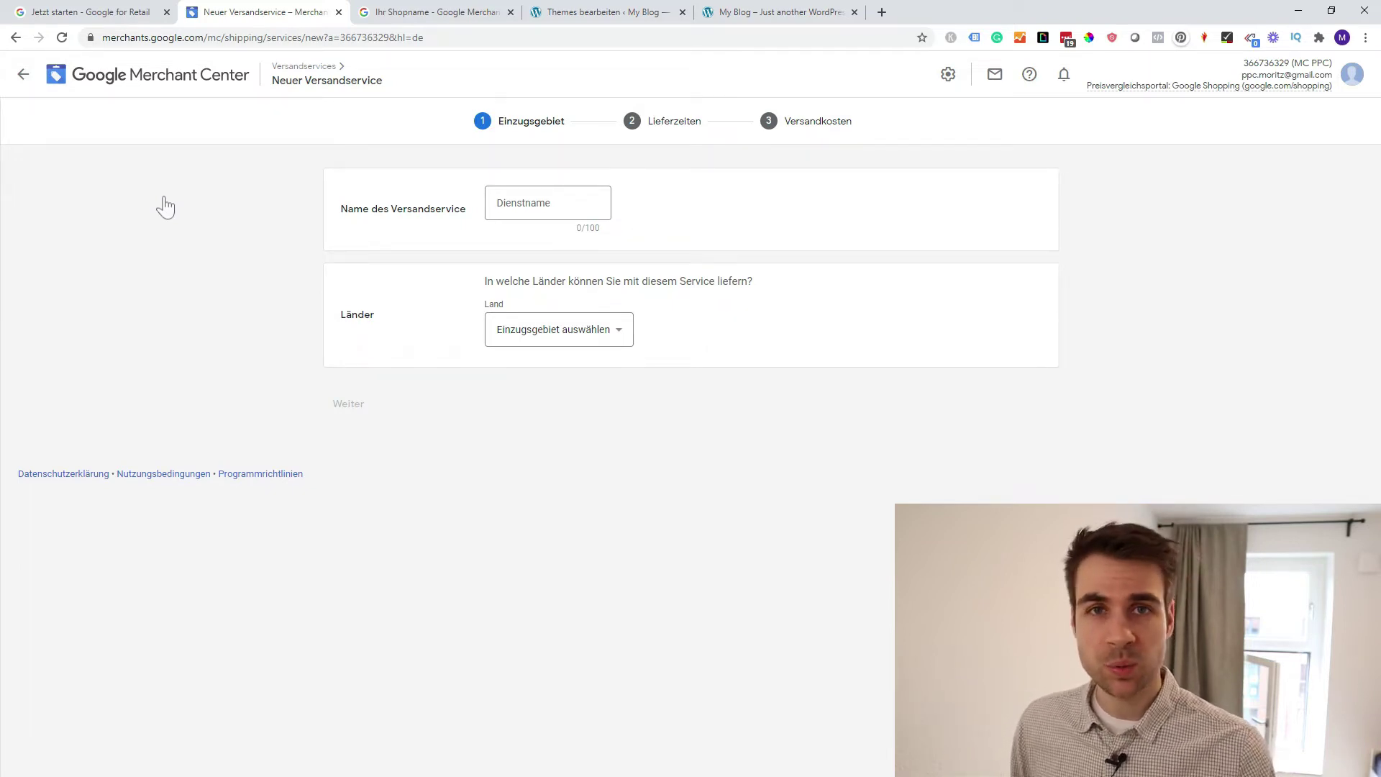
pyautogui.click(495, 212)
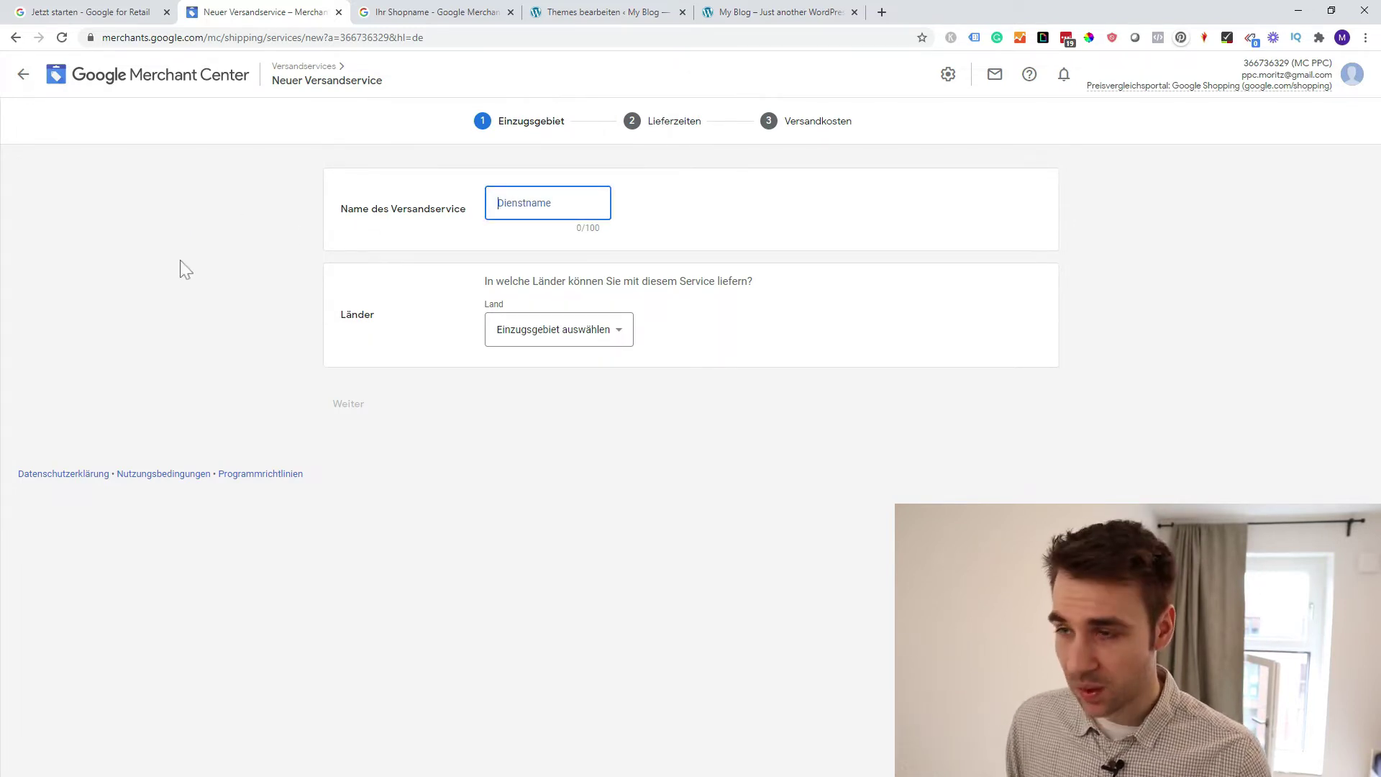
pyautogui.write('Kostenlo')
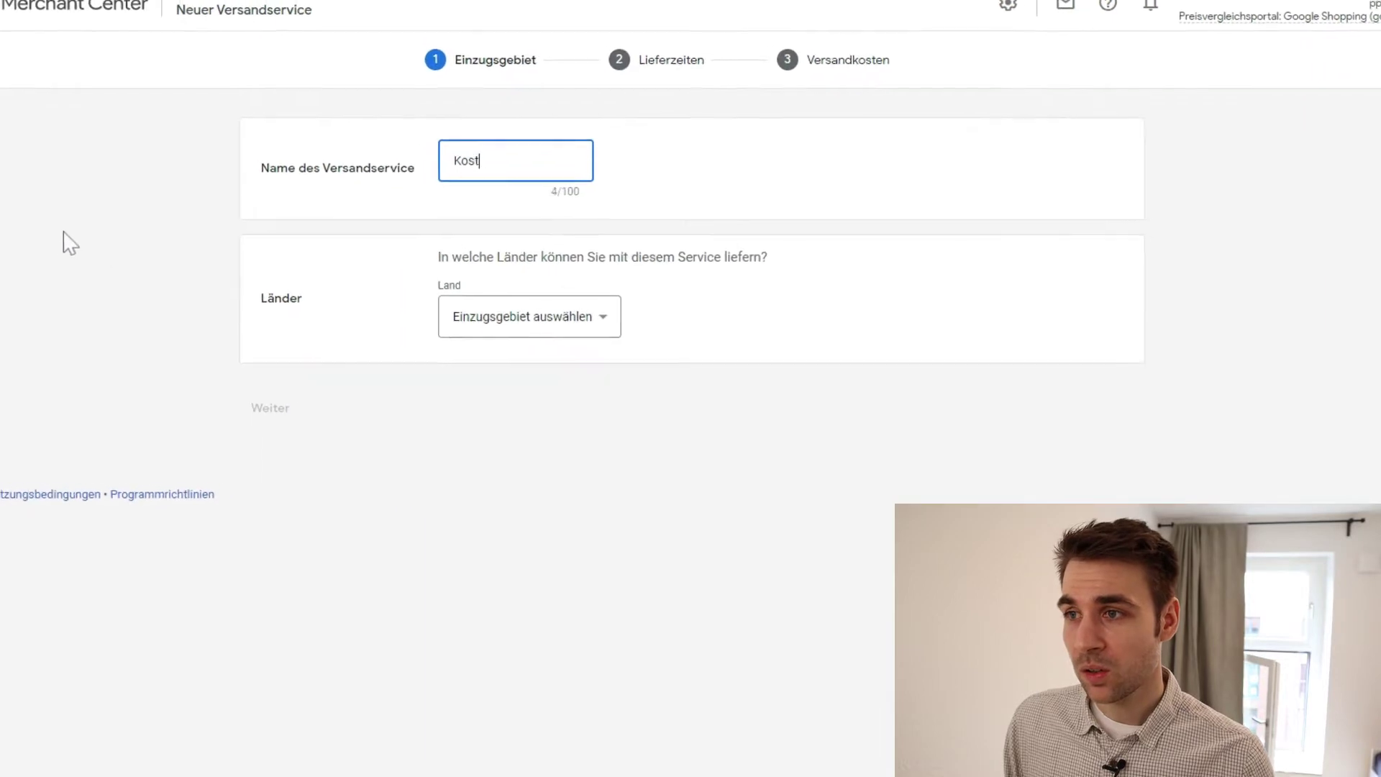
pyautogui.write('se Lieferung')
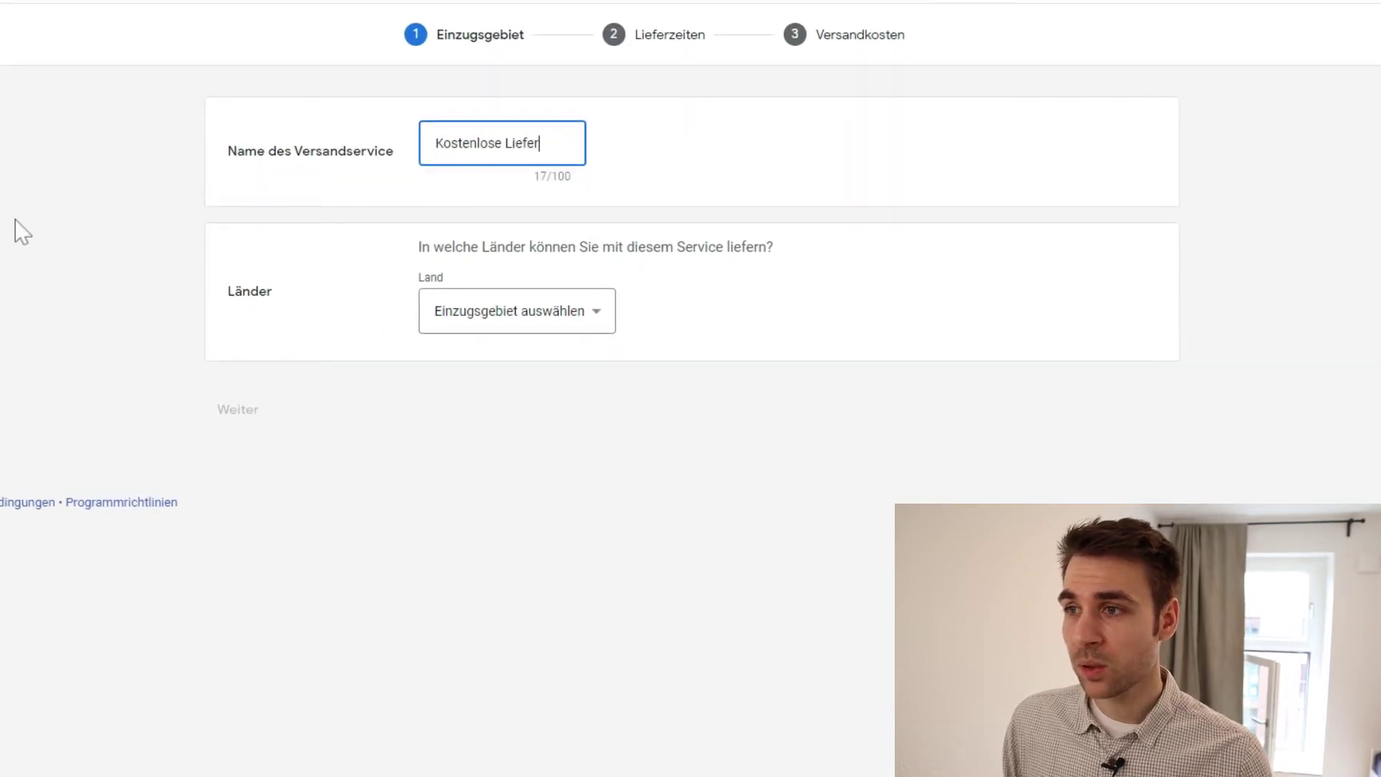
# Set the shipping service's delivery country to Deutschland and continue to the delivery times
pyautogui.click(564, 330)
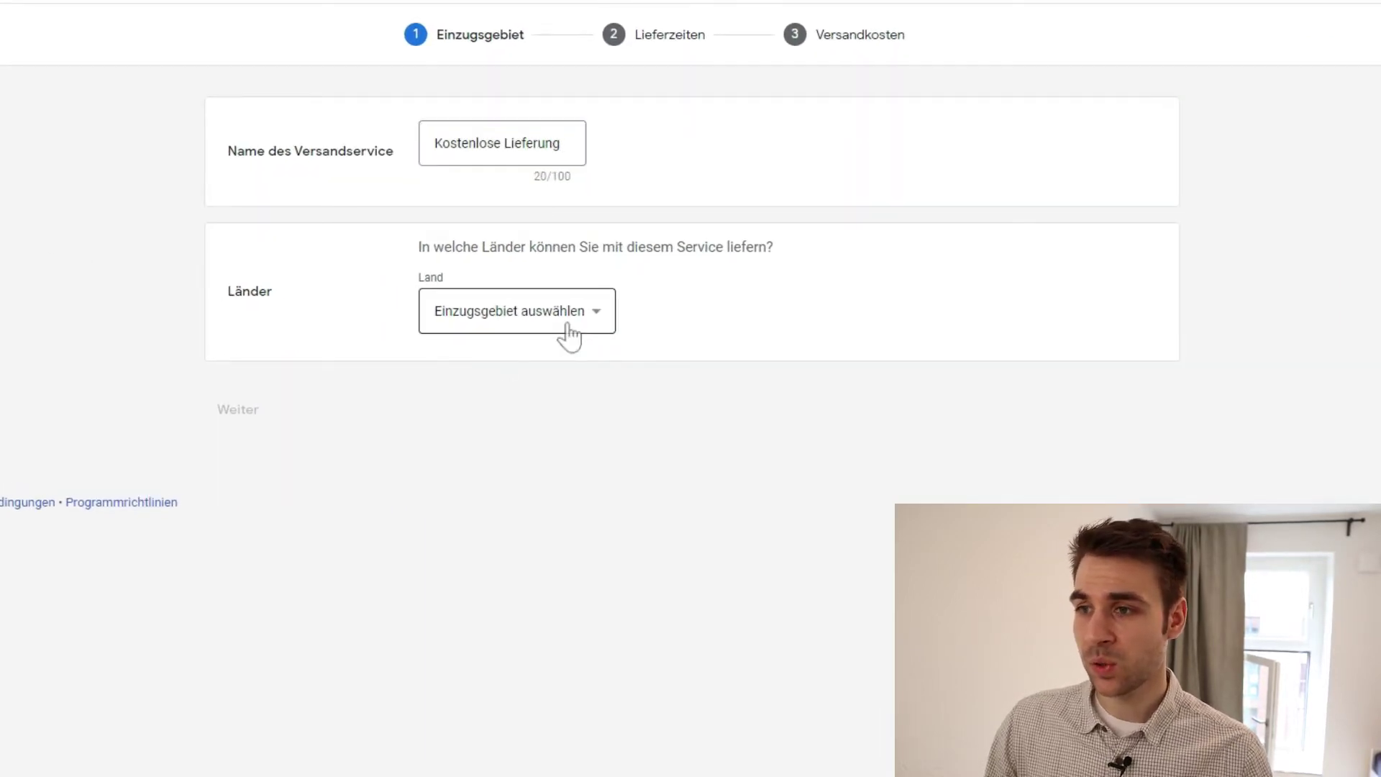
pyautogui.click(291, 366)
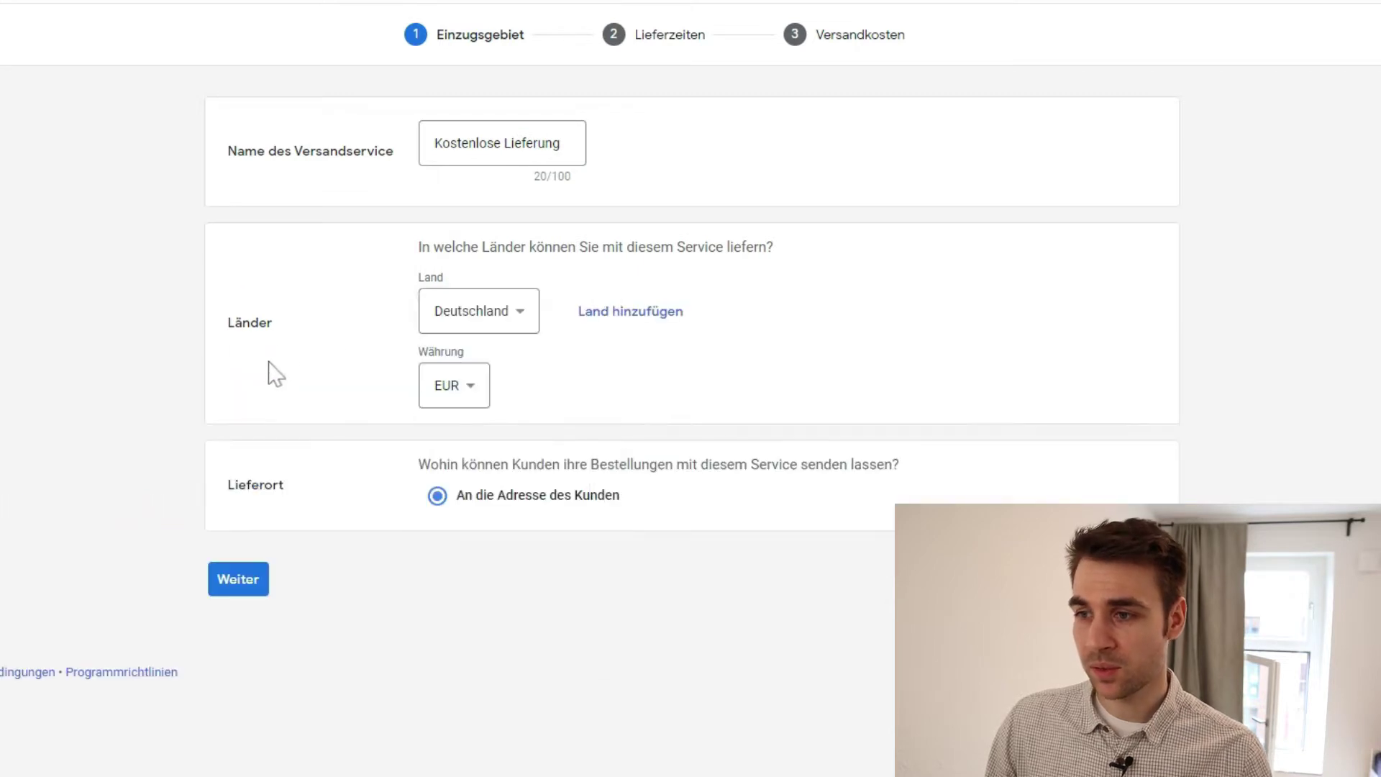
pyautogui.click(256, 573)
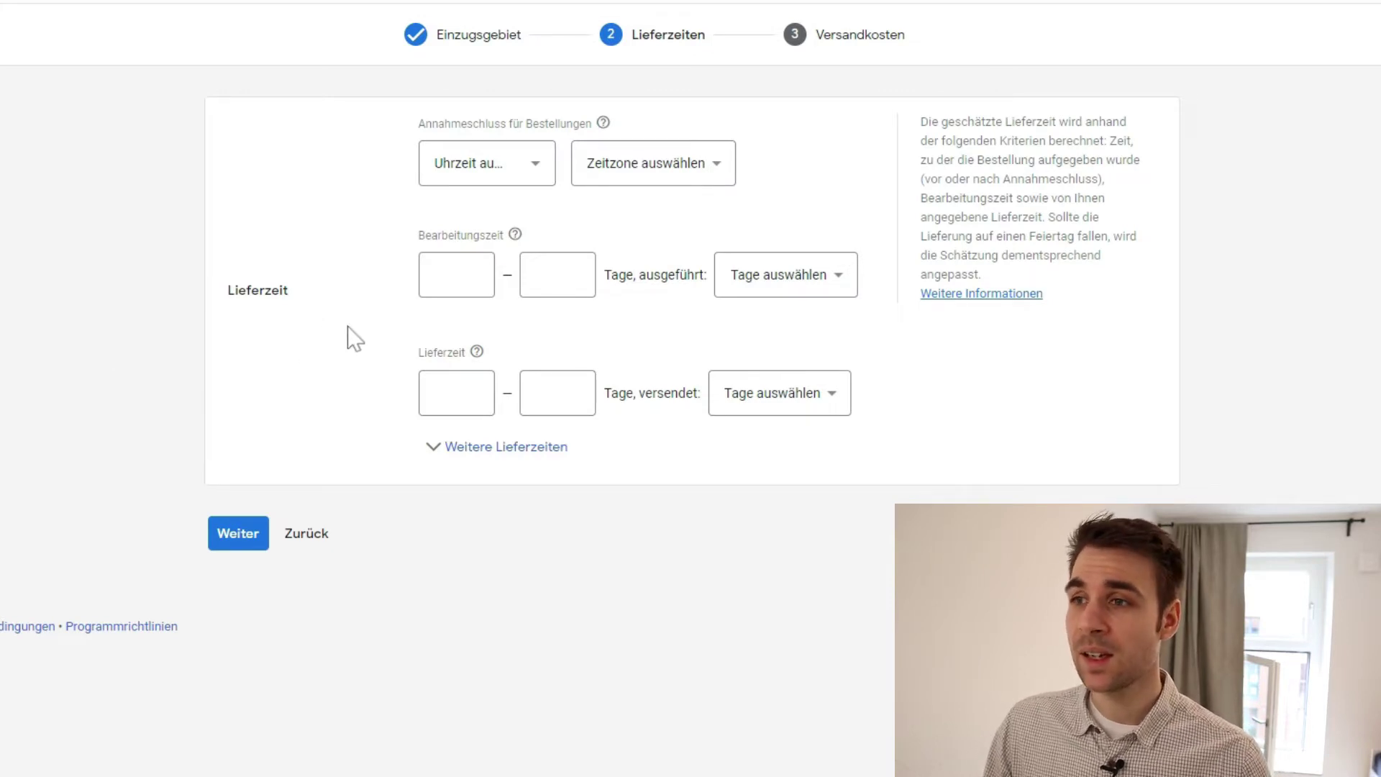
# Set the order cutoff to 12:00 in the (GMT+01:00) Mitteleuropäische Normalzeit (Berlin) time zone
pyautogui.click(538, 178)
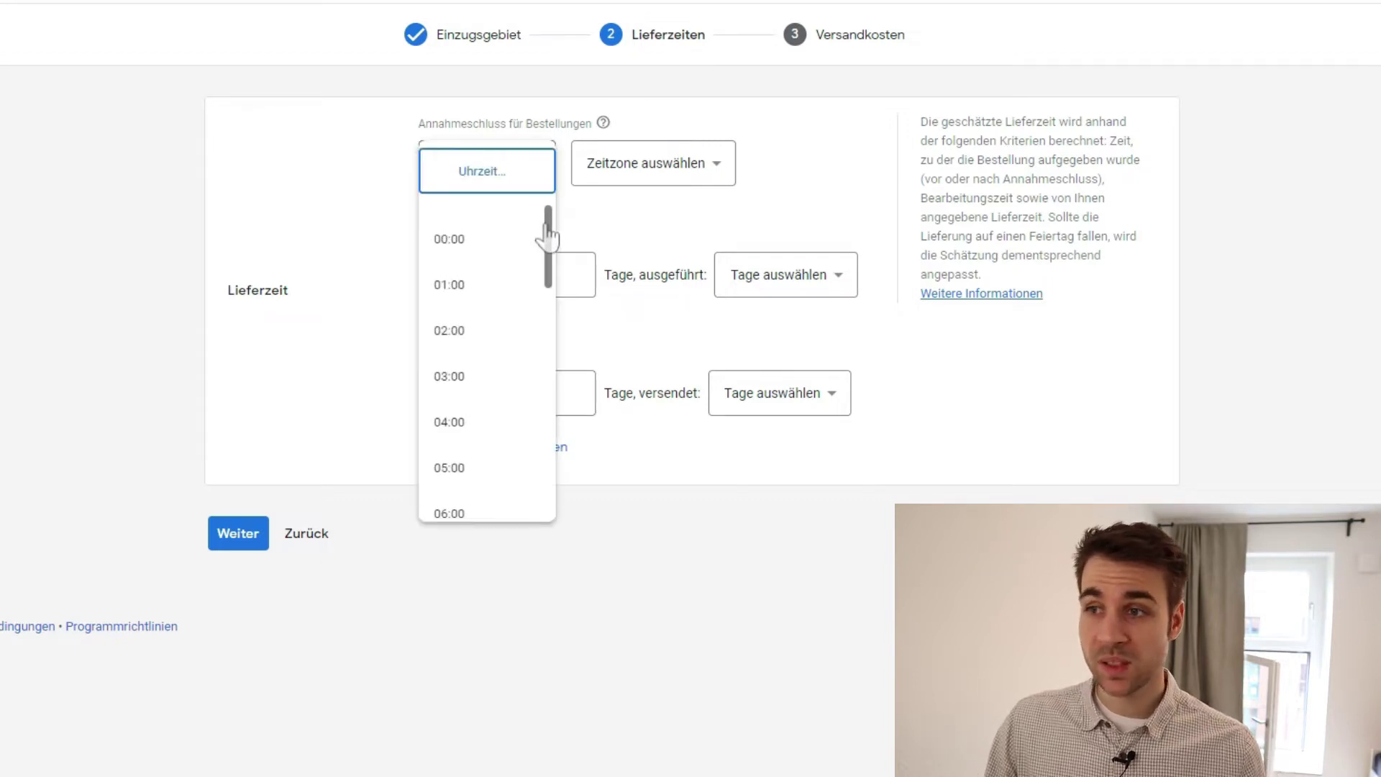
pyautogui.moveTo(549, 231); pyautogui.dragTo(554, 364)
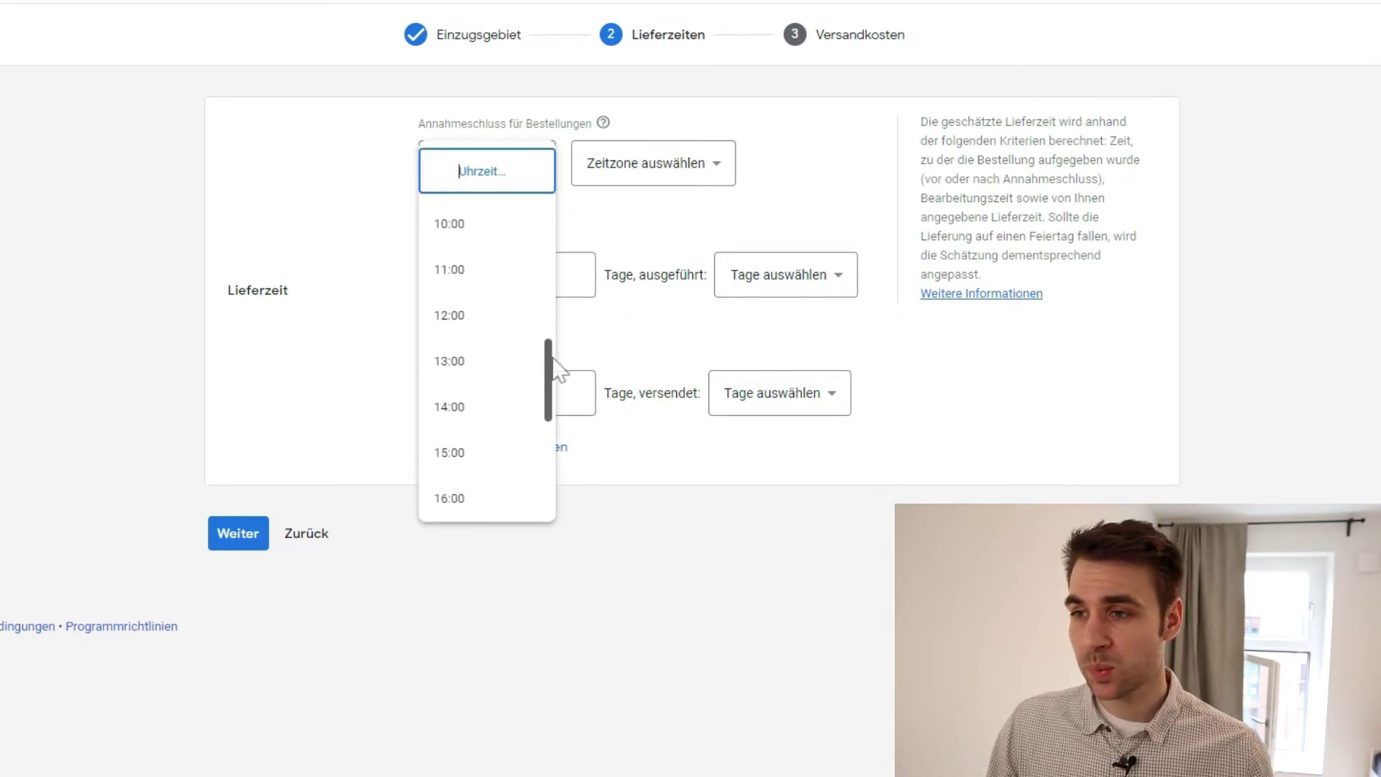
pyautogui.click(486, 322)
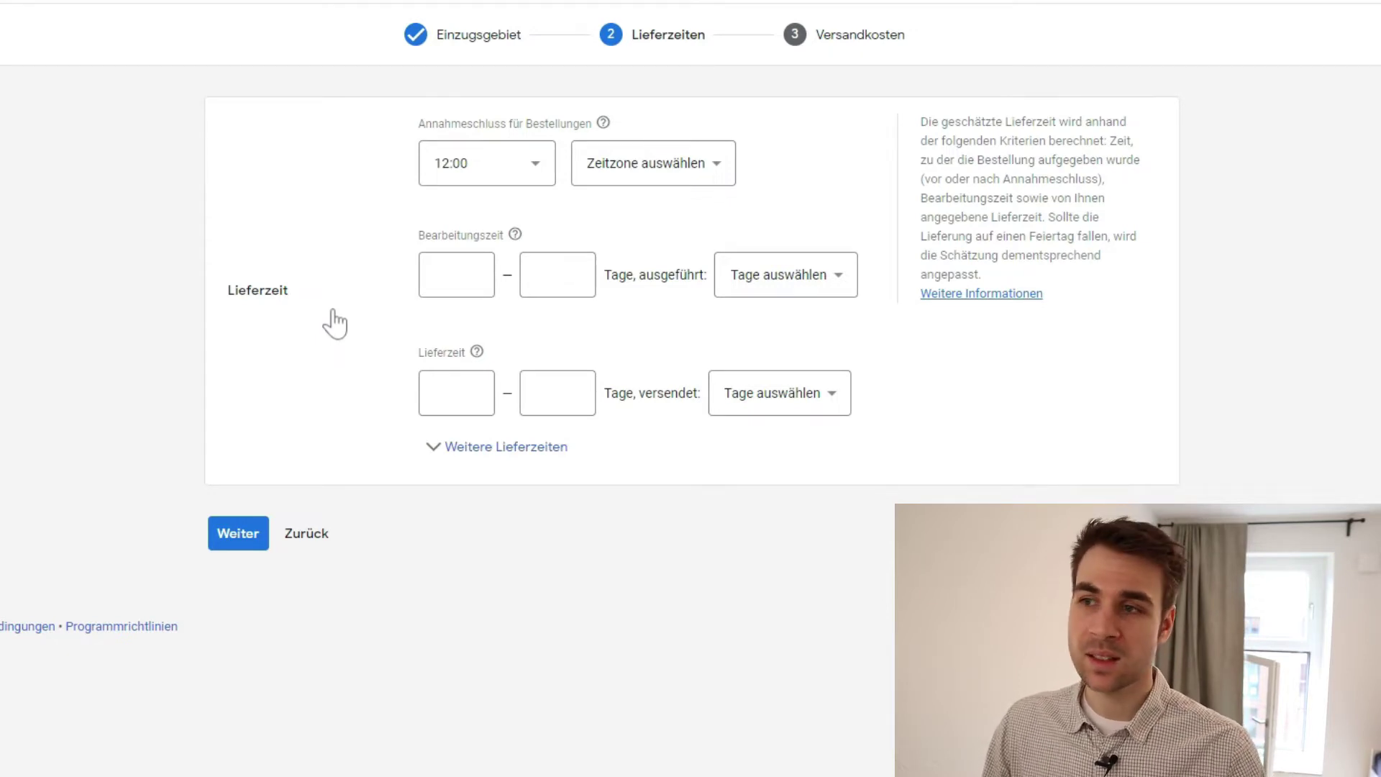
pyautogui.click(666, 170)
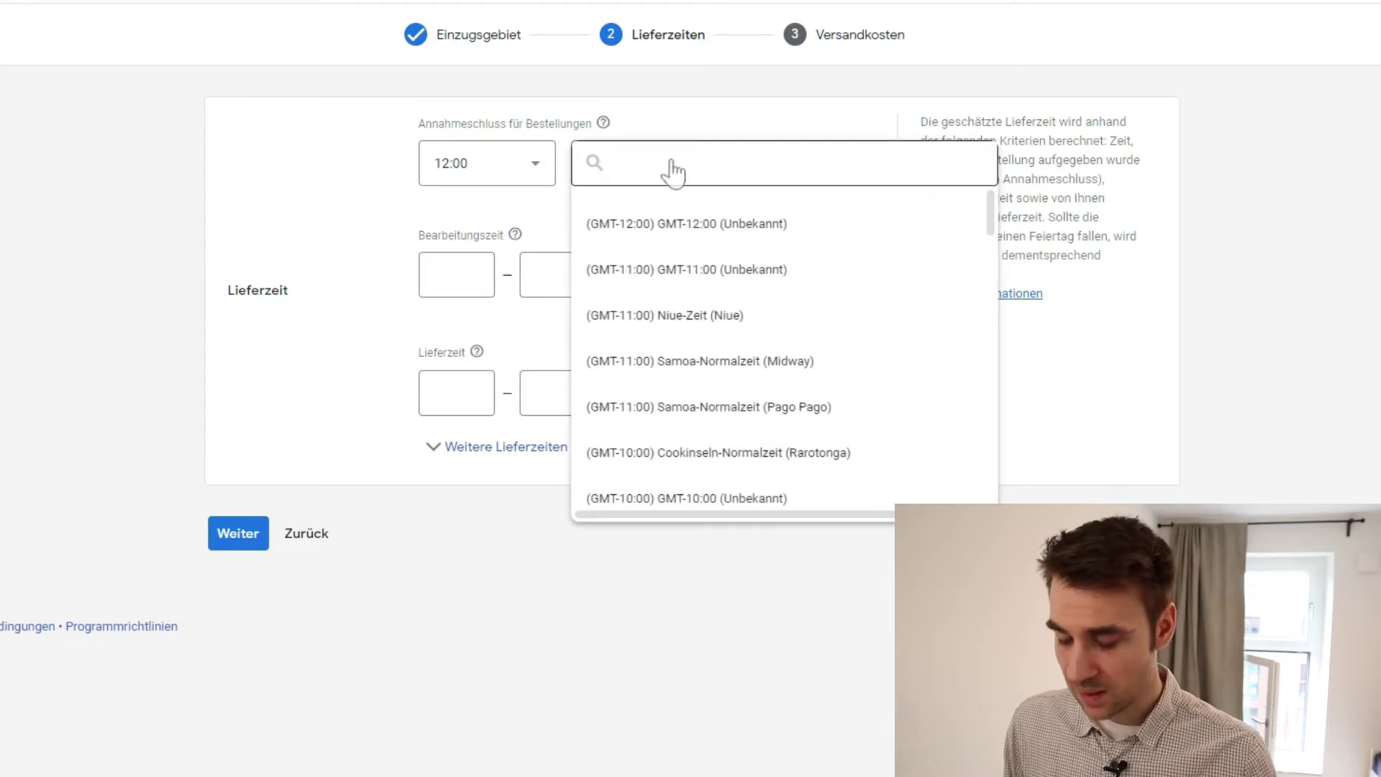
pyautogui.click(672, 171)
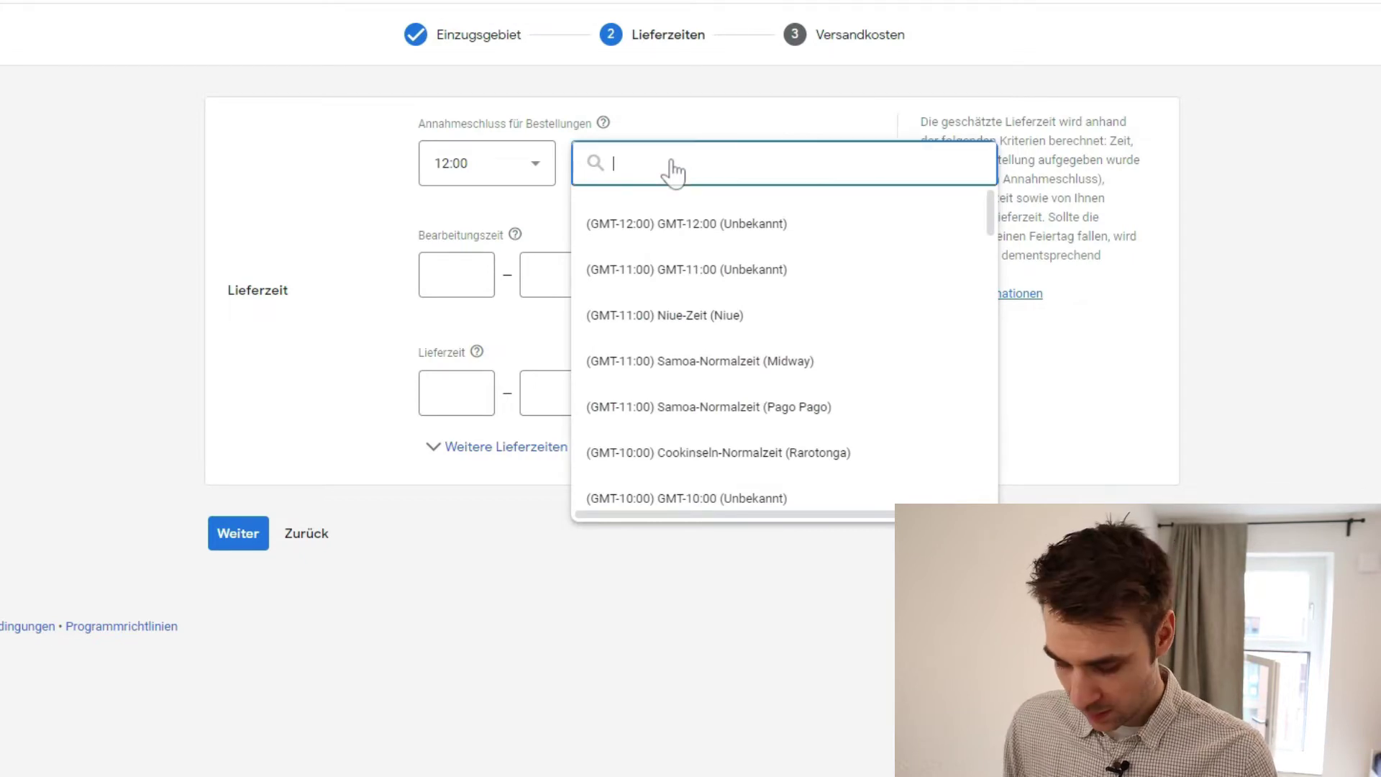
pyautogui.write('berlin')
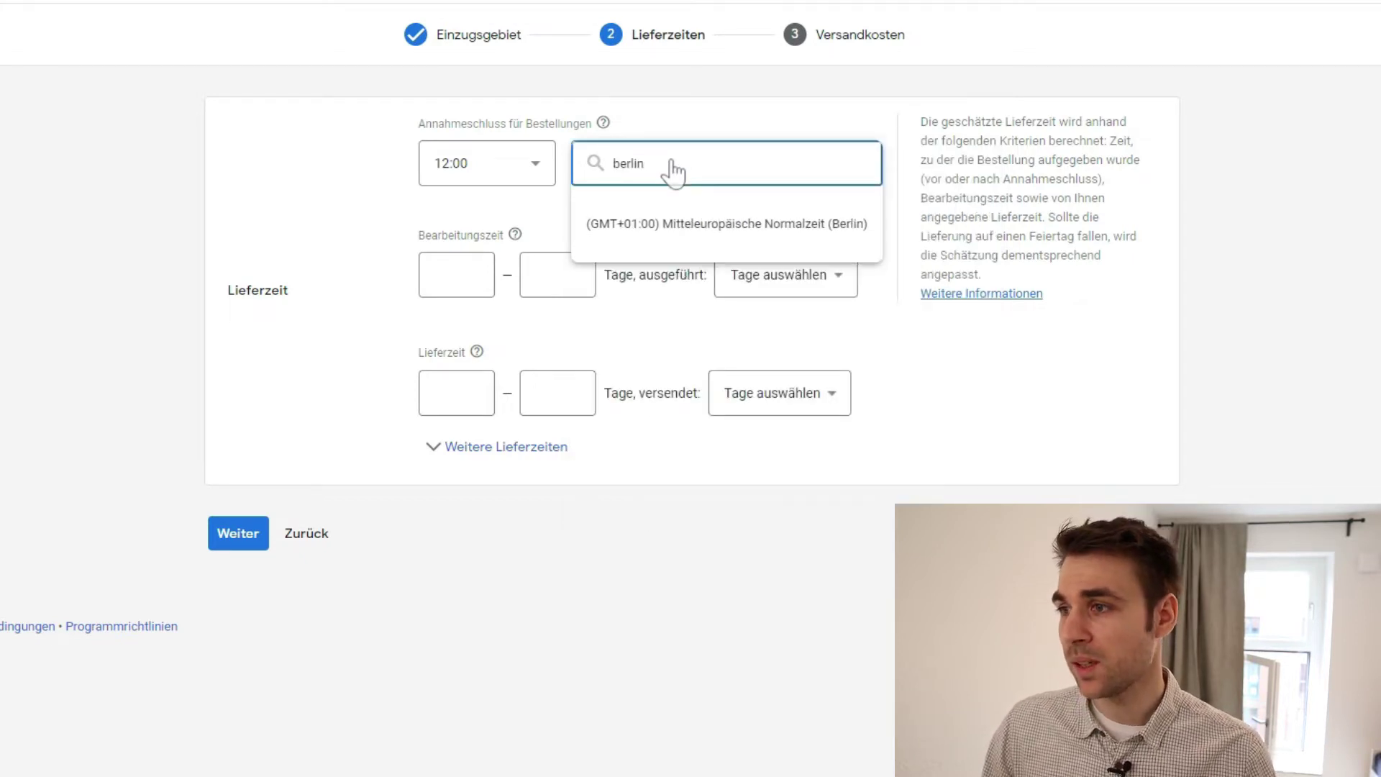
pyautogui.click(727, 225)
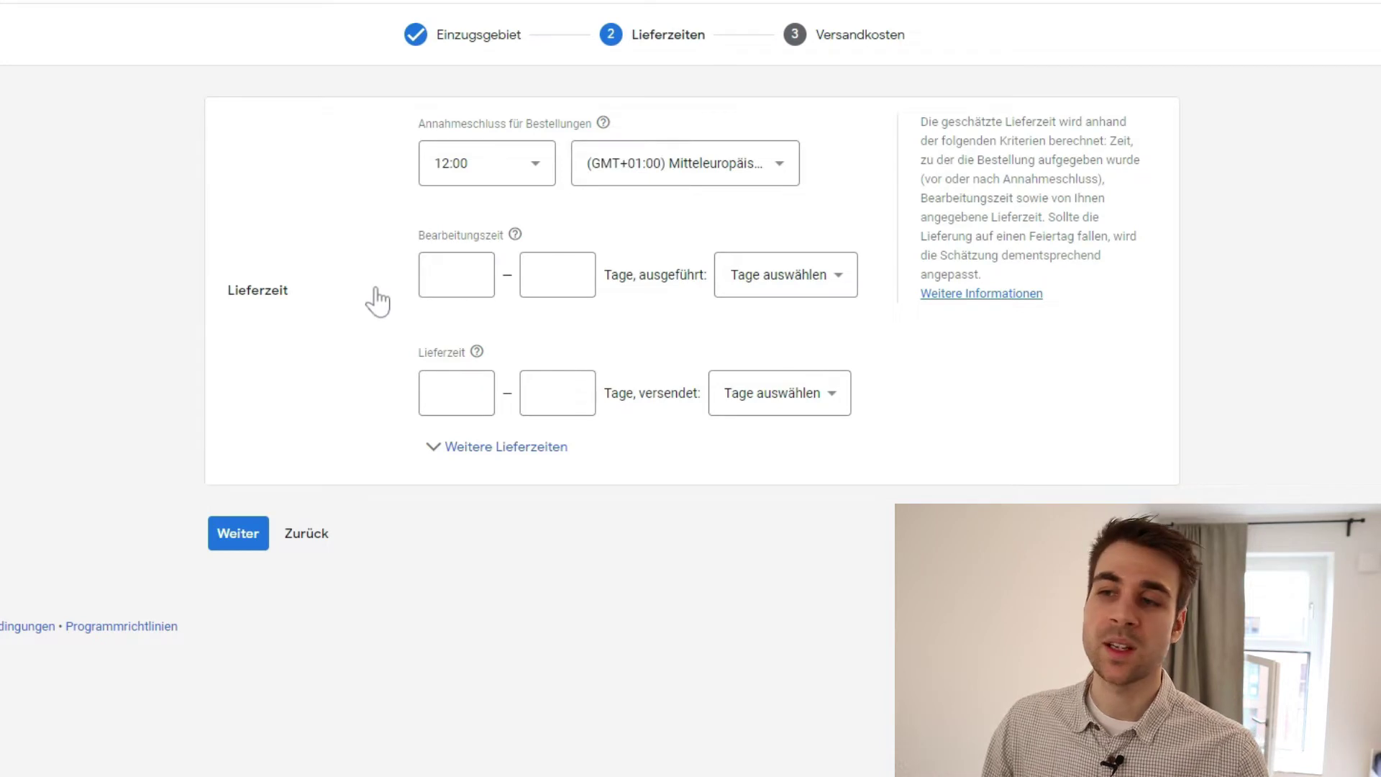
# Set the handling time (Bearbeitungszeit) to 1–3 days, carried out Mo.–So
pyautogui.click(453, 297)
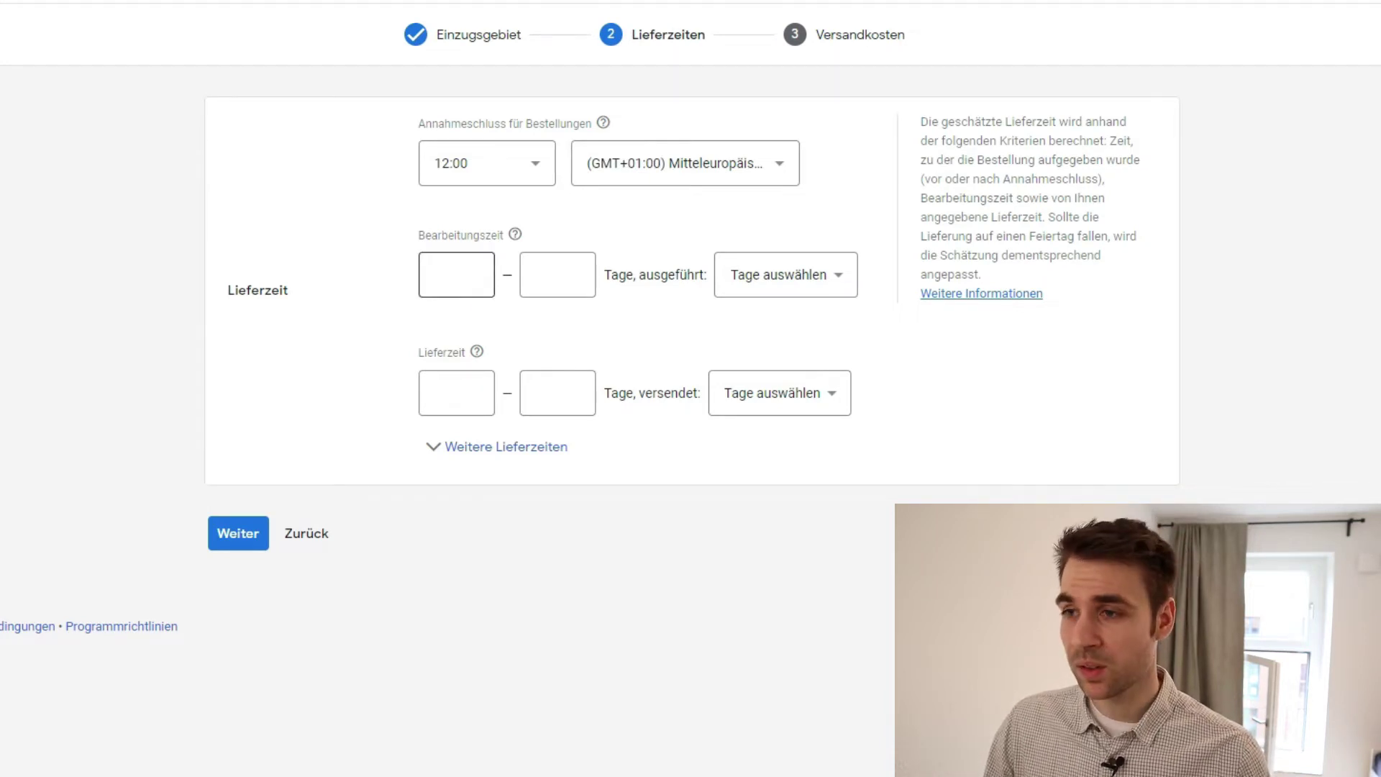
pyautogui.click(456, 274)
pyautogui.write('1')
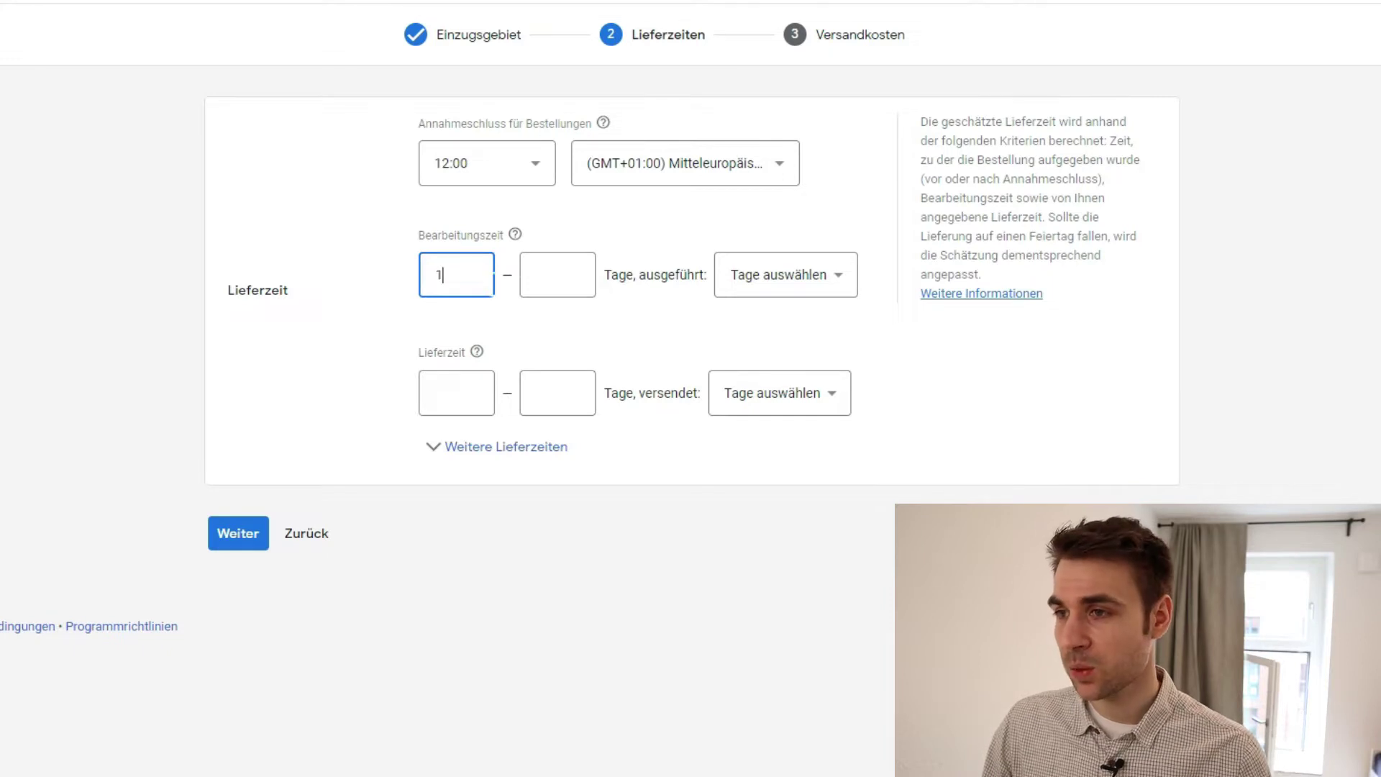
pyautogui.press('Tab')
pyautogui.write('3')
pyautogui.click(740, 290)
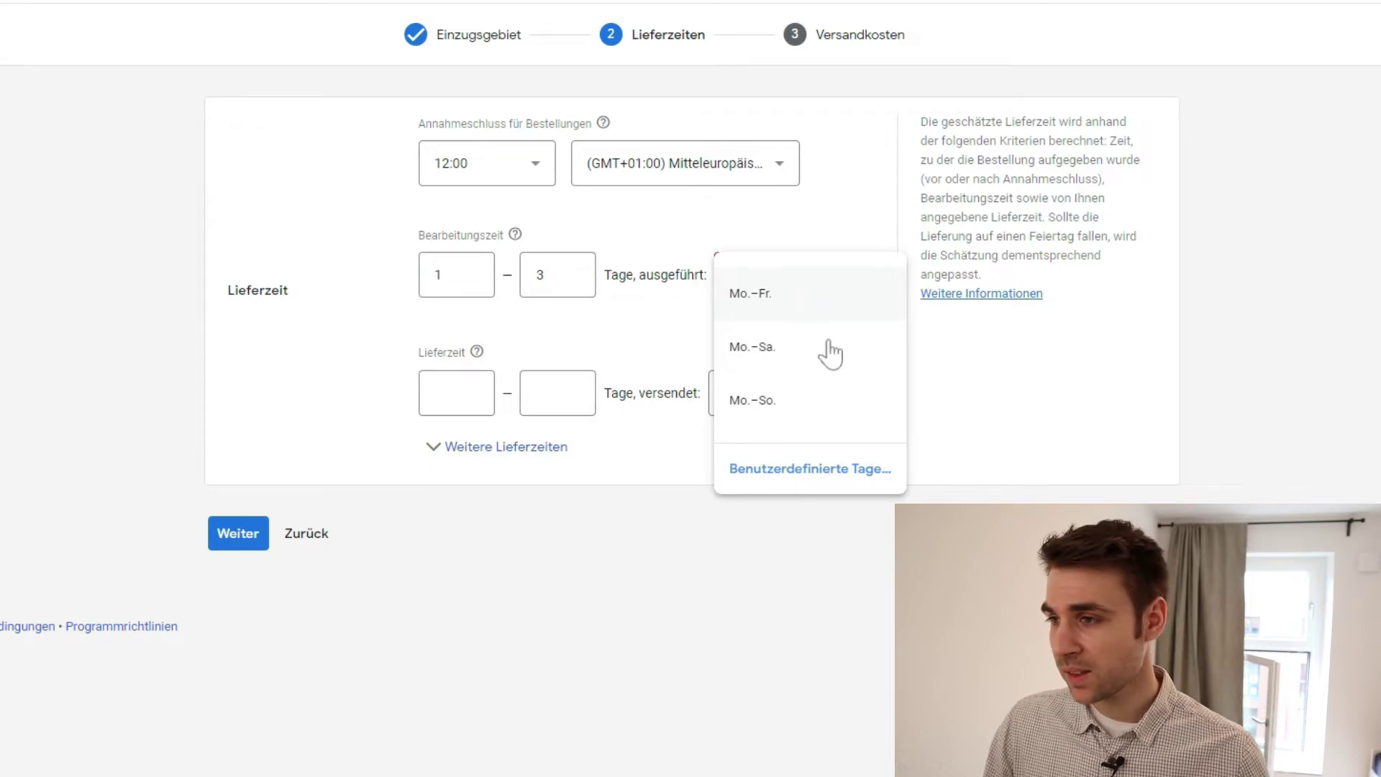
pyautogui.click(833, 405)
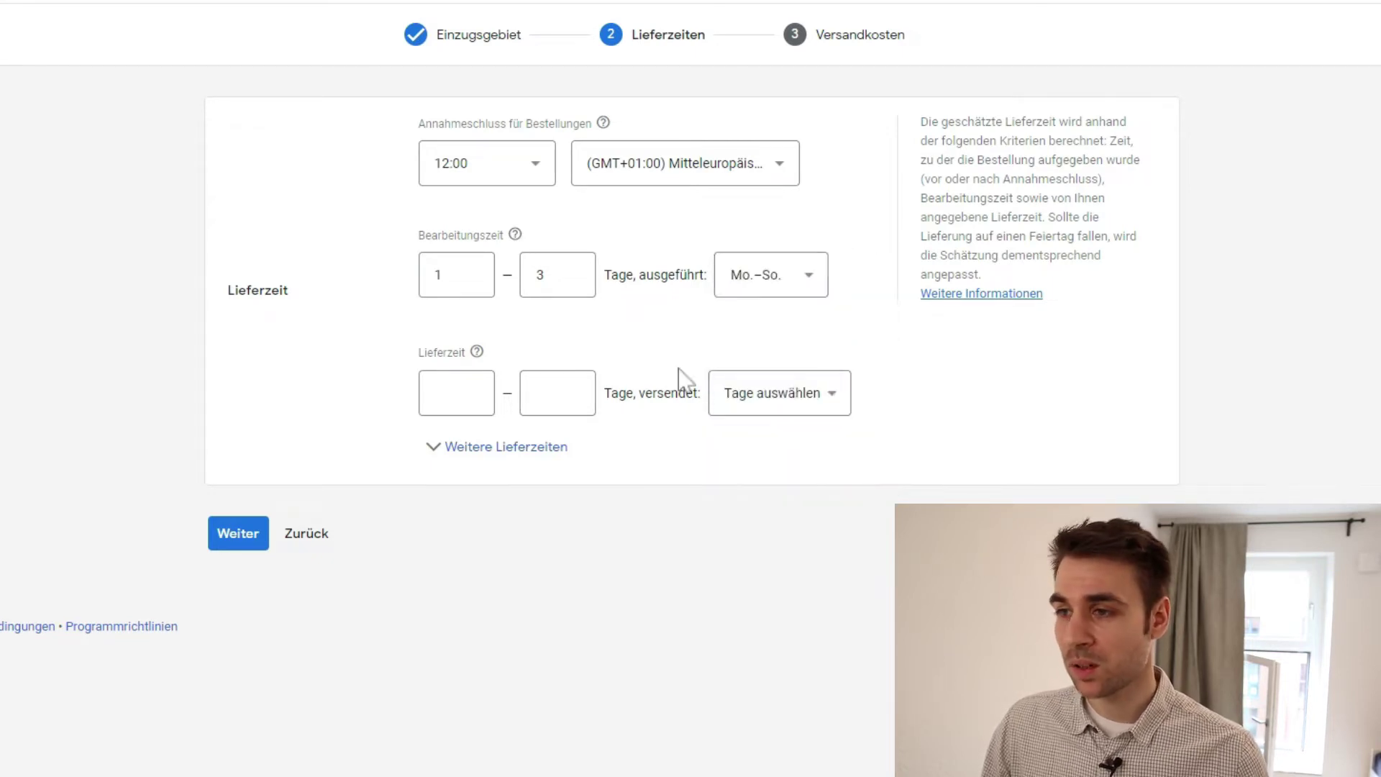
# Set the transit time (Lieferzeit) to 3–5 days, shipped Mo.–Fr
pyautogui.click(455, 402)
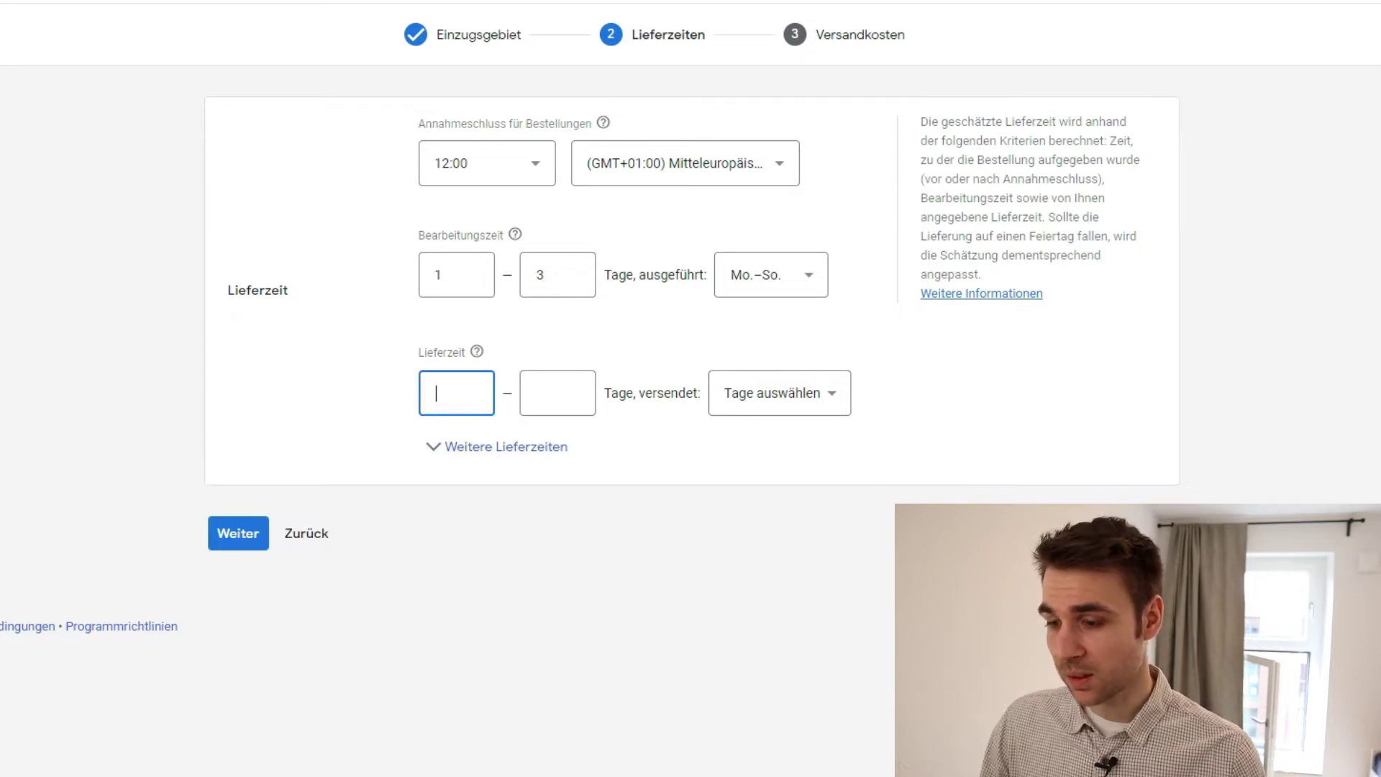
pyautogui.write('3')
pyautogui.press('Tab')
pyautogui.write('5')
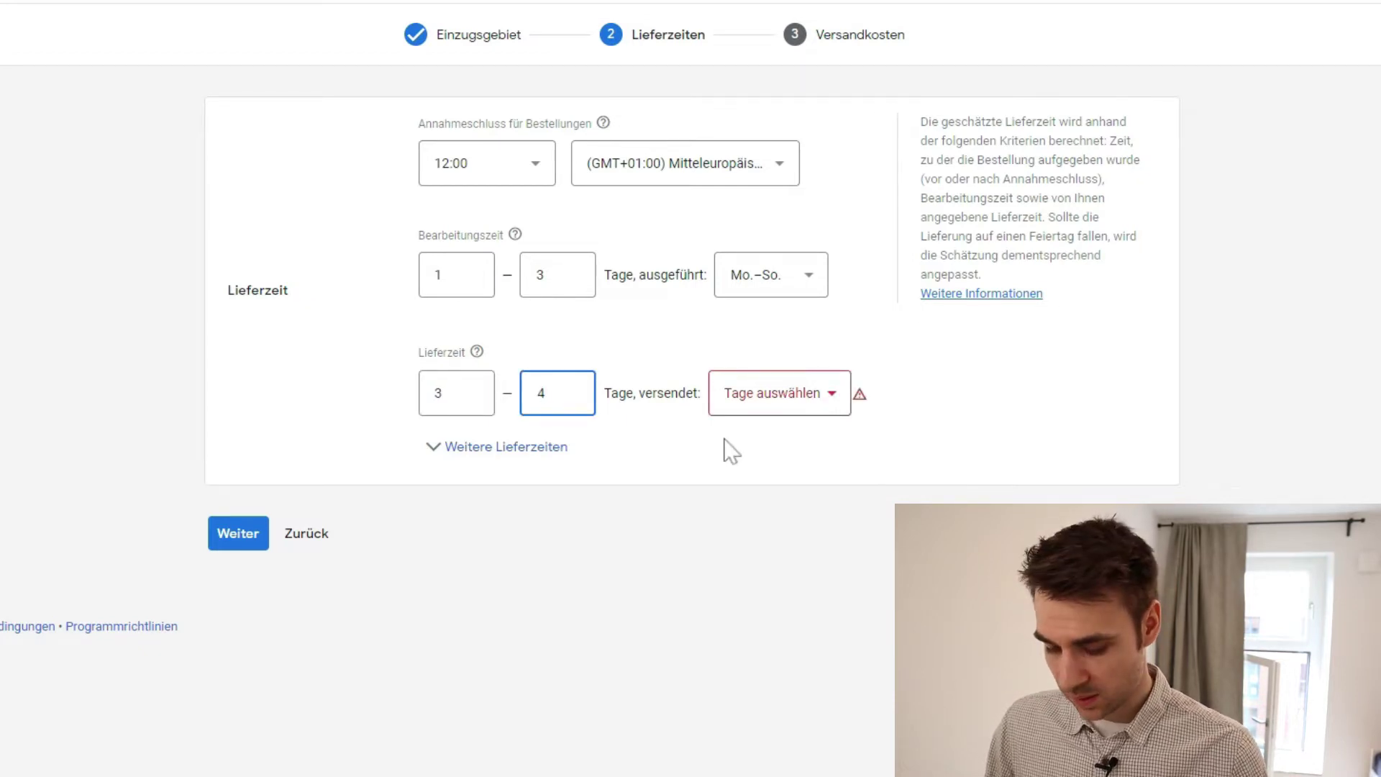
pyautogui.click(841, 396)
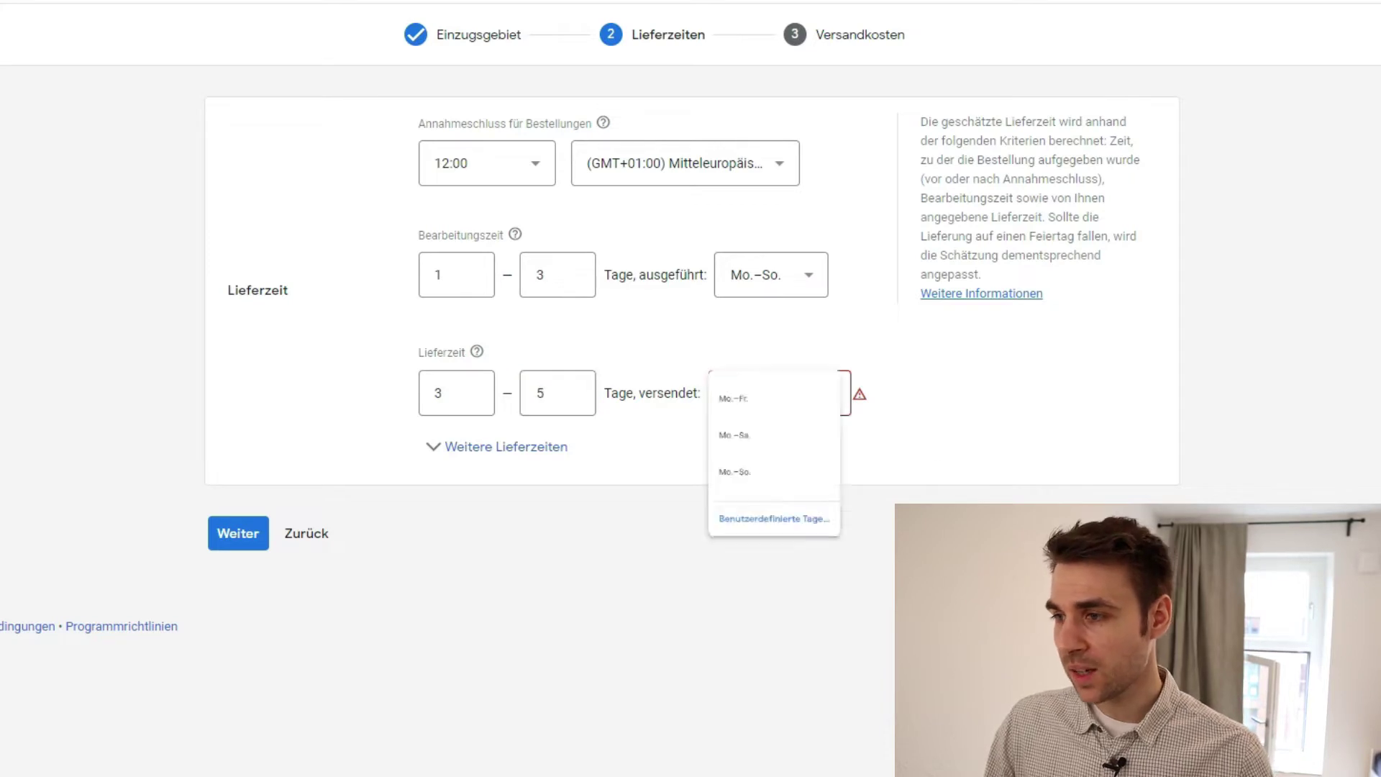
pyautogui.click(801, 411)
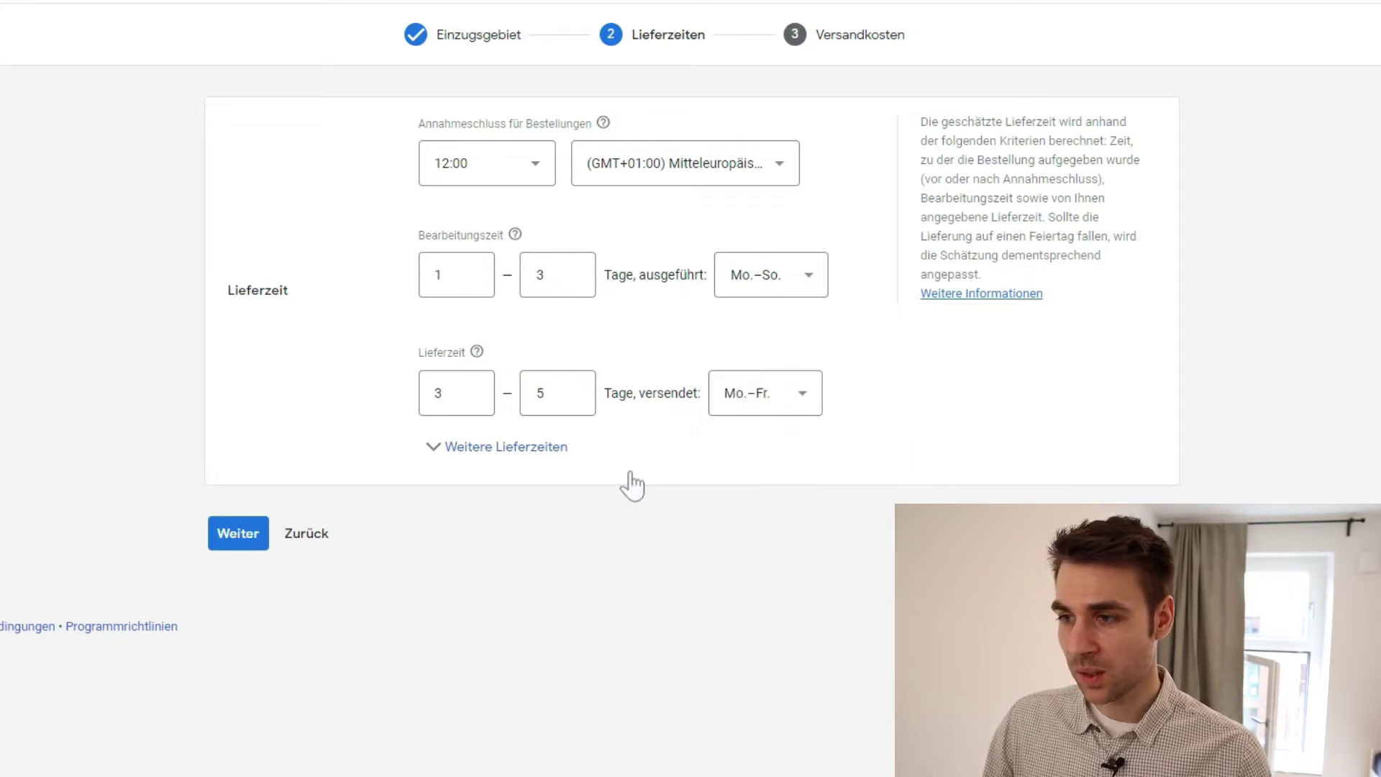
# Expand the additional delivery times and save the shipping service with the Kostenloser Versand fee option
pyautogui.click(547, 447)
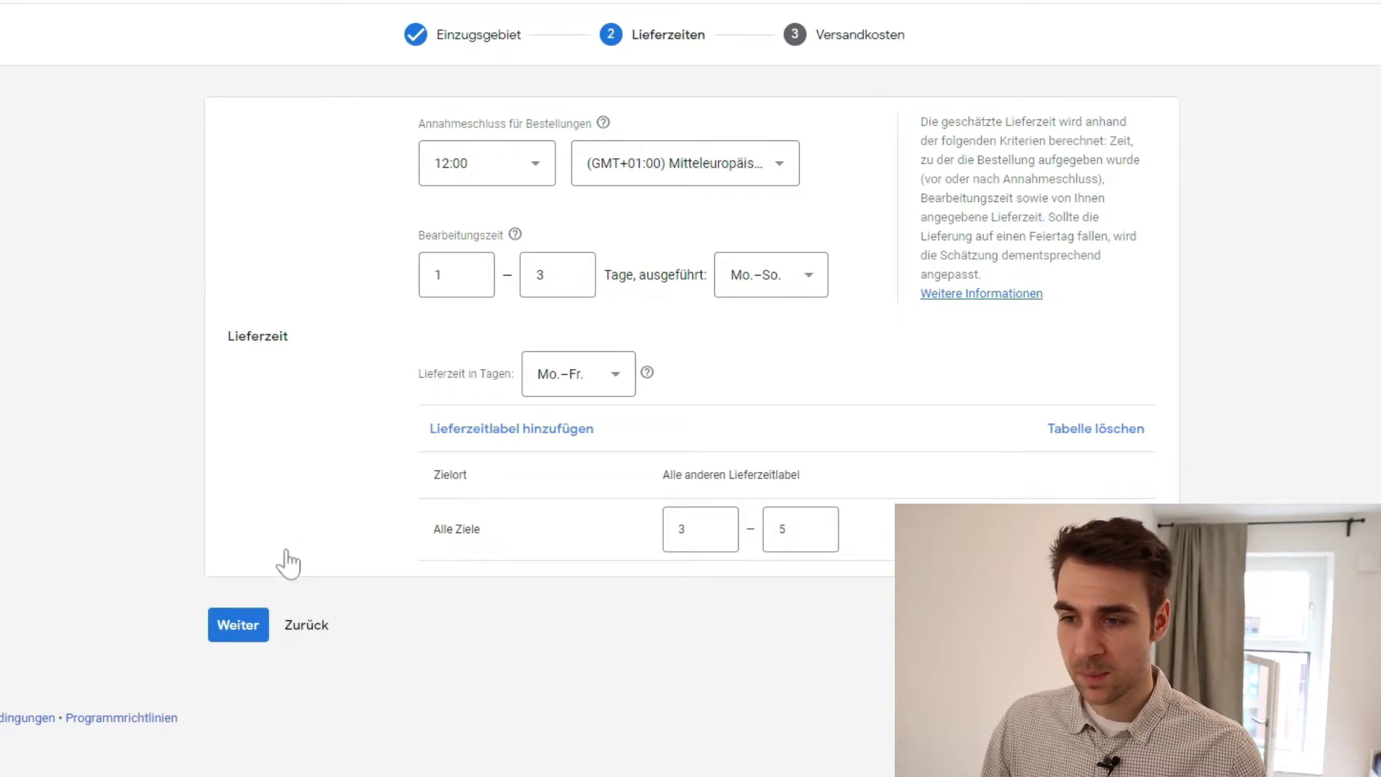
pyautogui.click(241, 625)
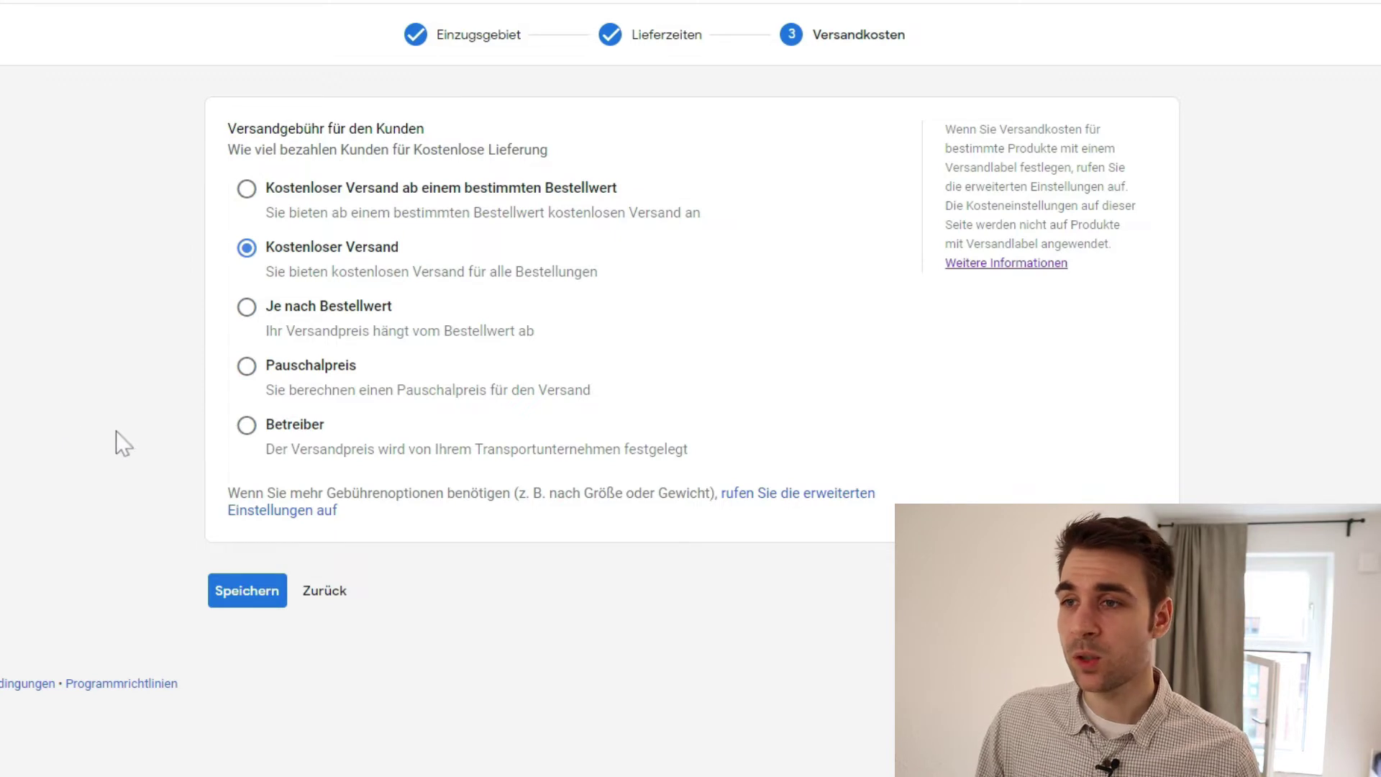
pyautogui.click(234, 589)
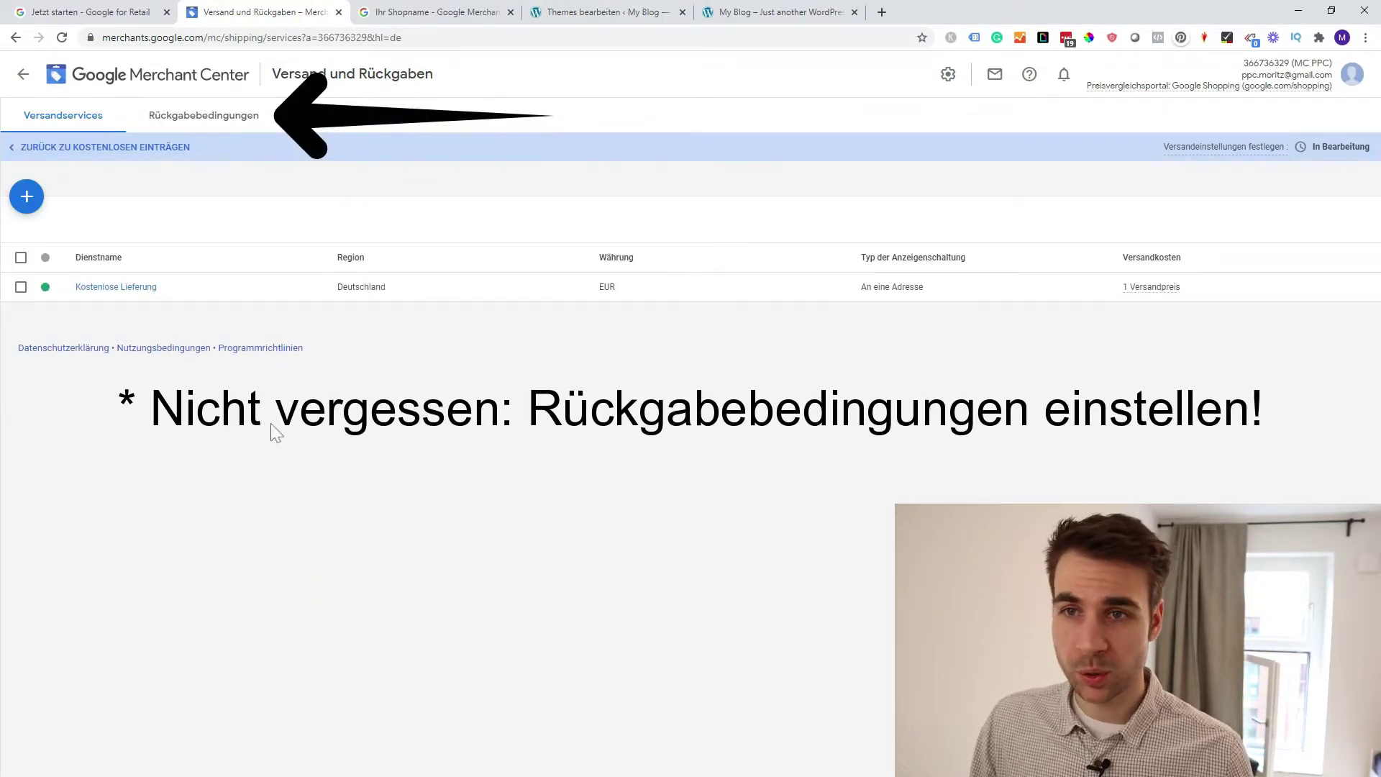
# Return to the free listings setup and open the option for adding product data
pyautogui.click(38, 149)
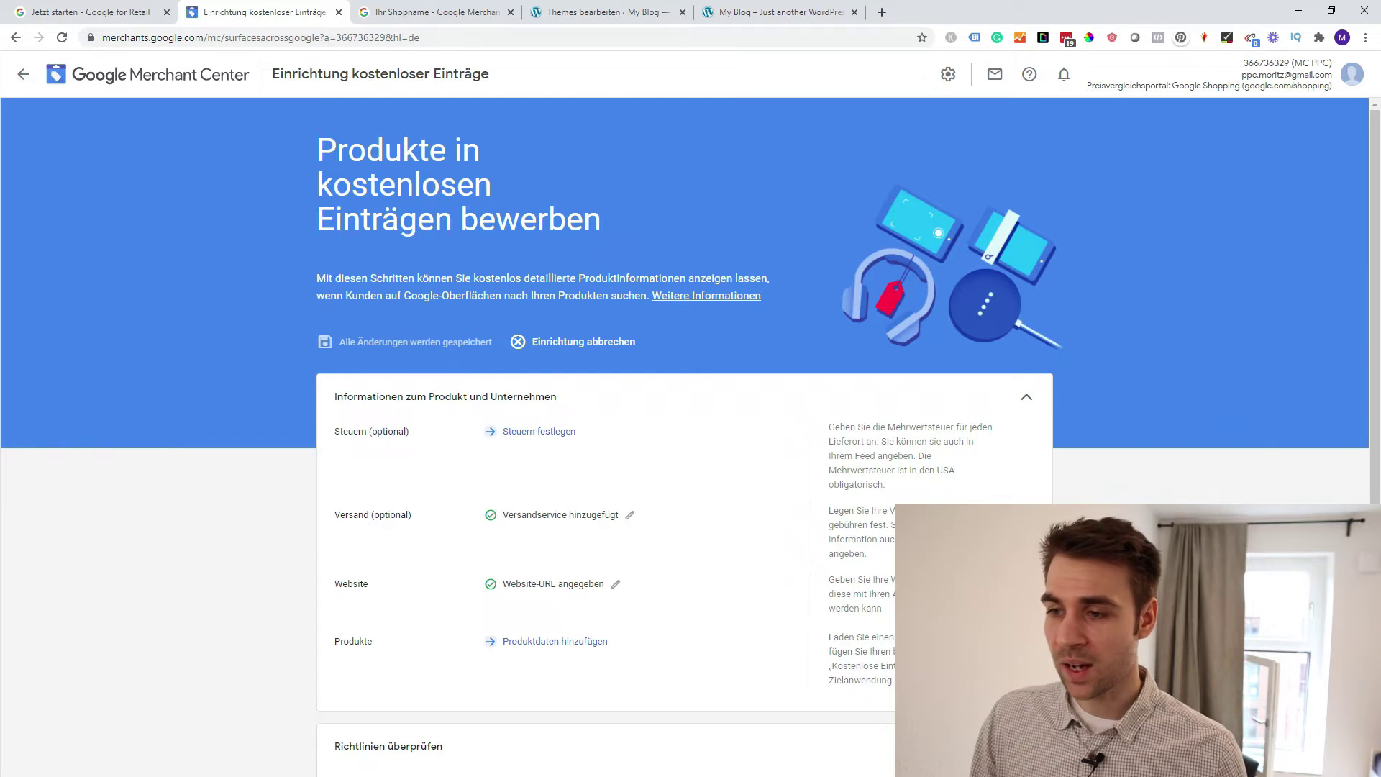
pyautogui.scroll(-1, 765, 503)
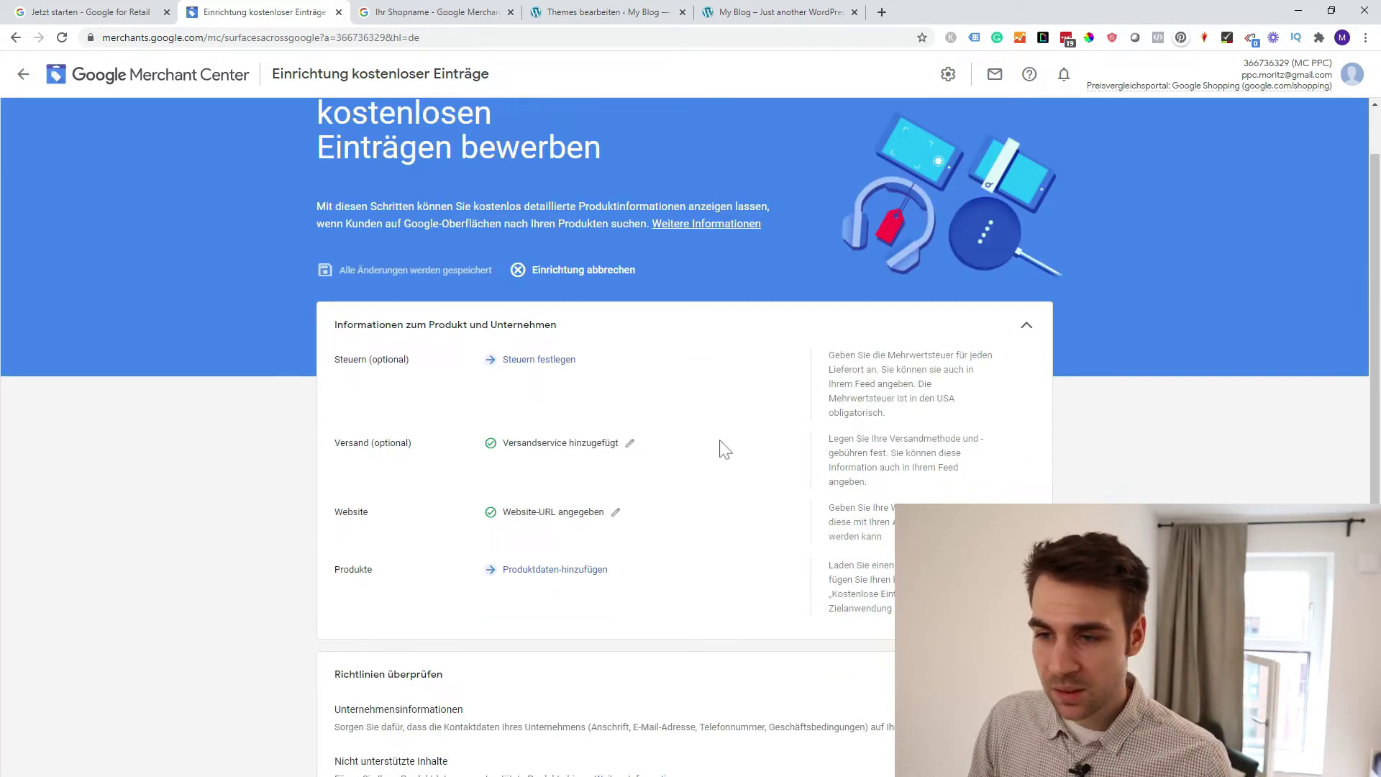
pyautogui.scroll(-1, 724, 449)
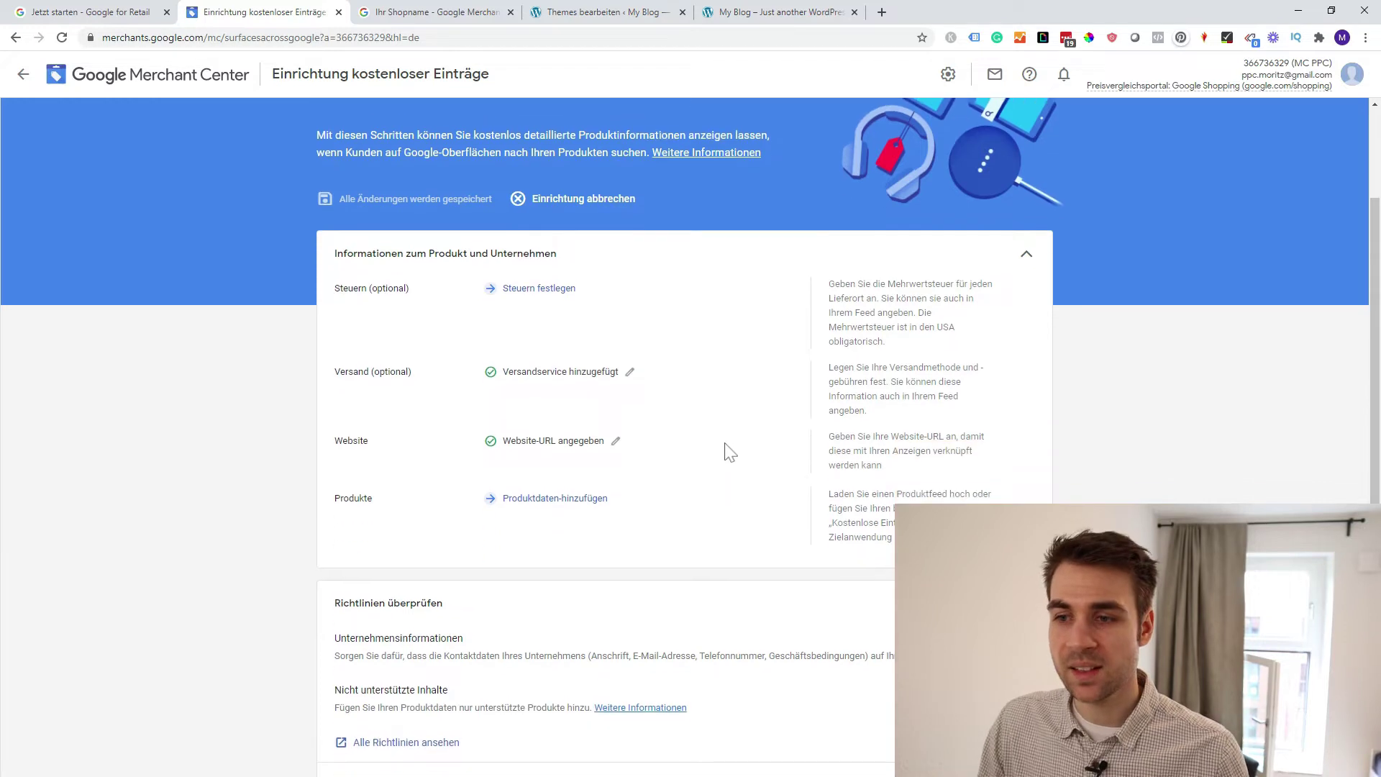
pyautogui.click(529, 498)
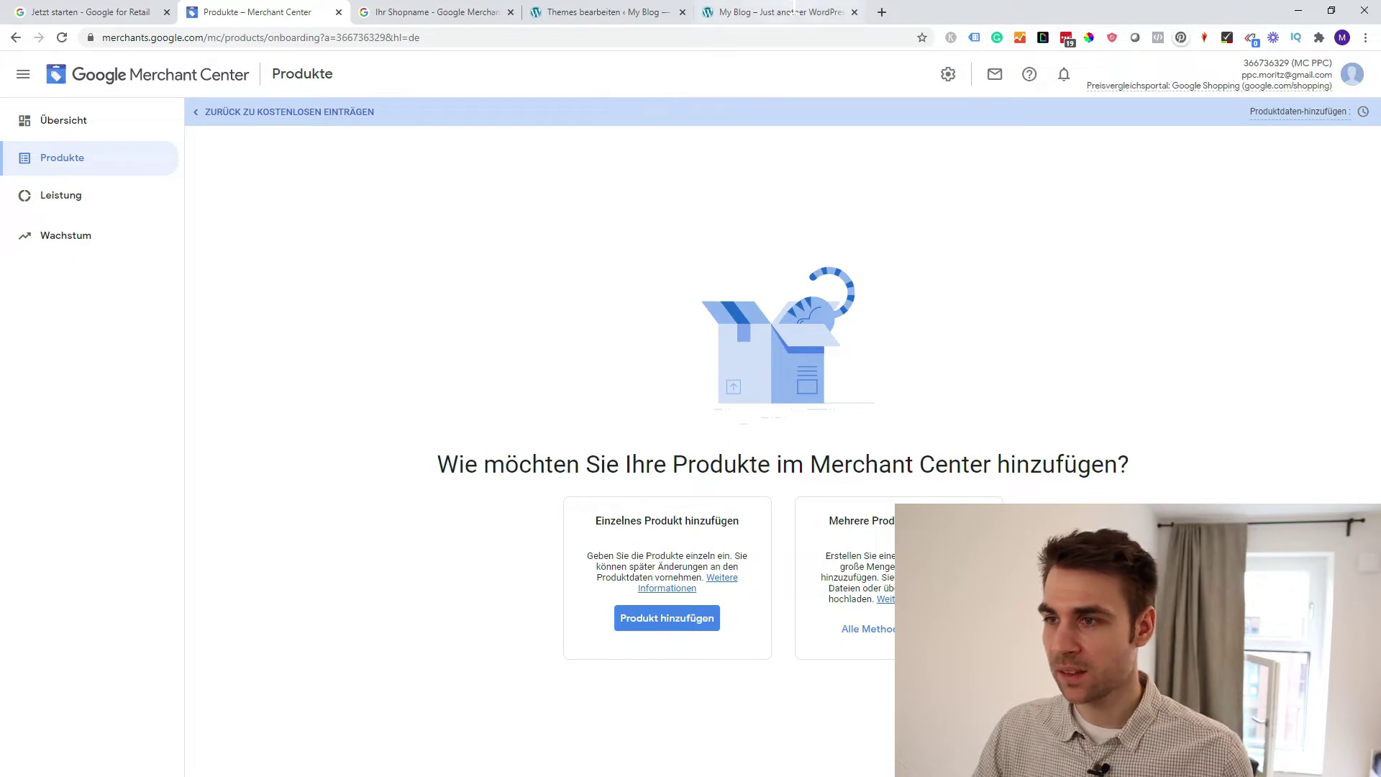
# Switch to the WordPress shop site and view the Ergonomischer Bürostuhl product page
pyautogui.click(777, 13)
pyautogui.click(1031, 121)
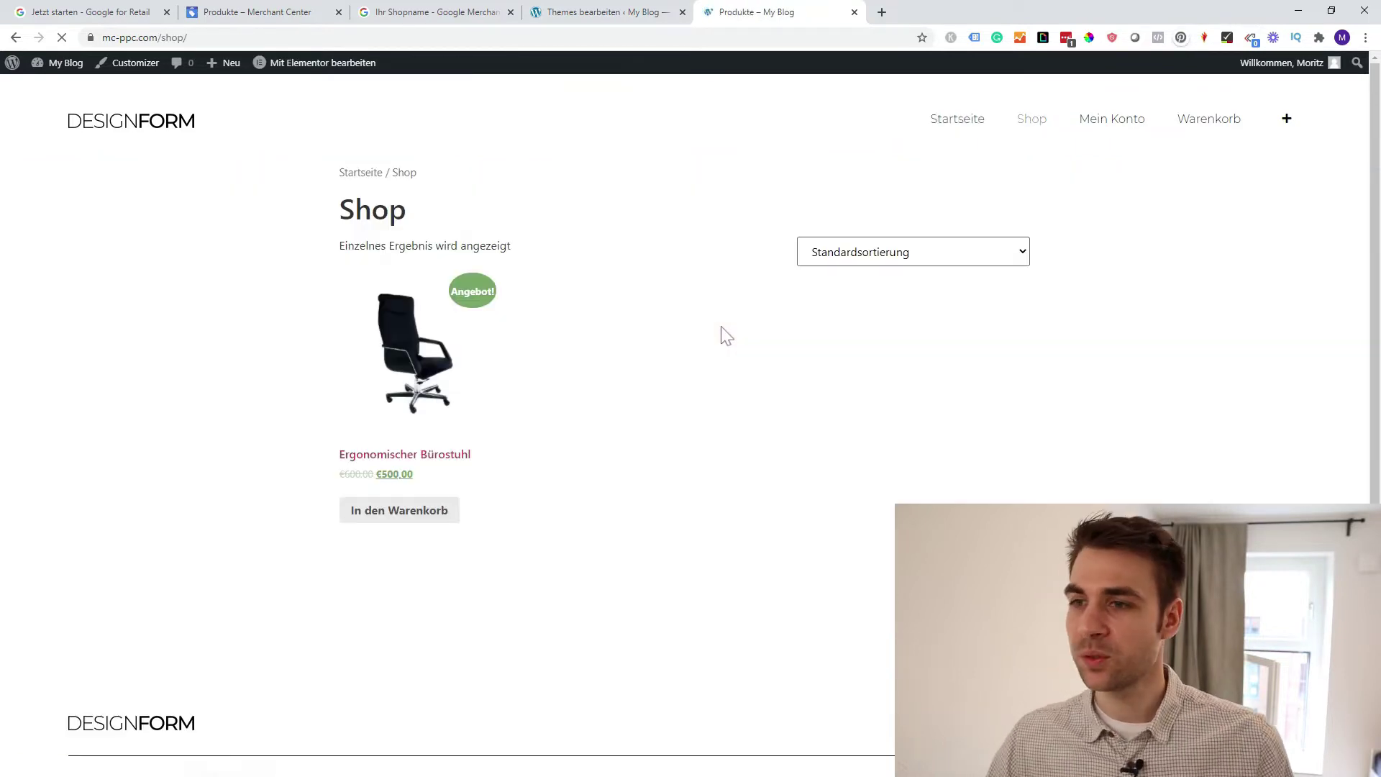
pyautogui.click(463, 354)
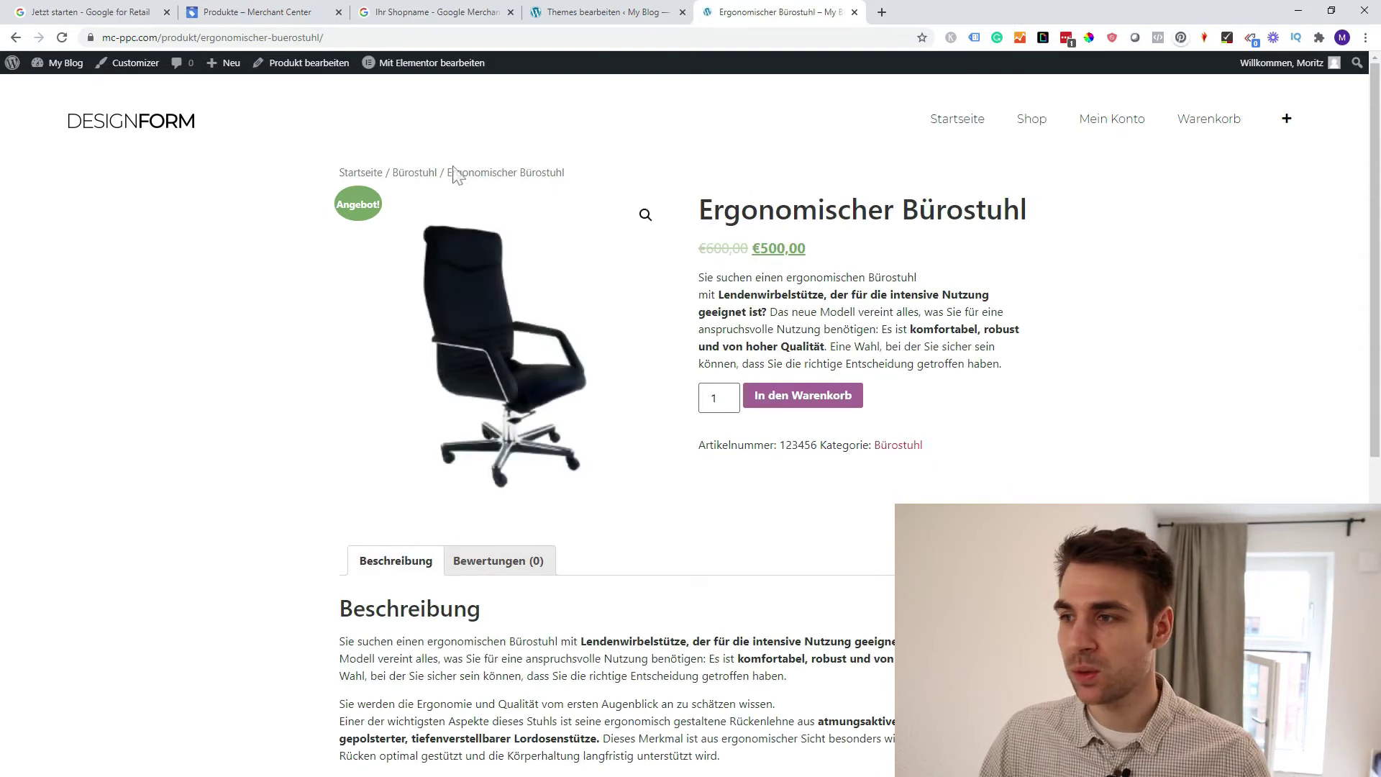
# Switch back to Merchant Center and start adding a single product
pyautogui.hotkey('ctrl', '2')
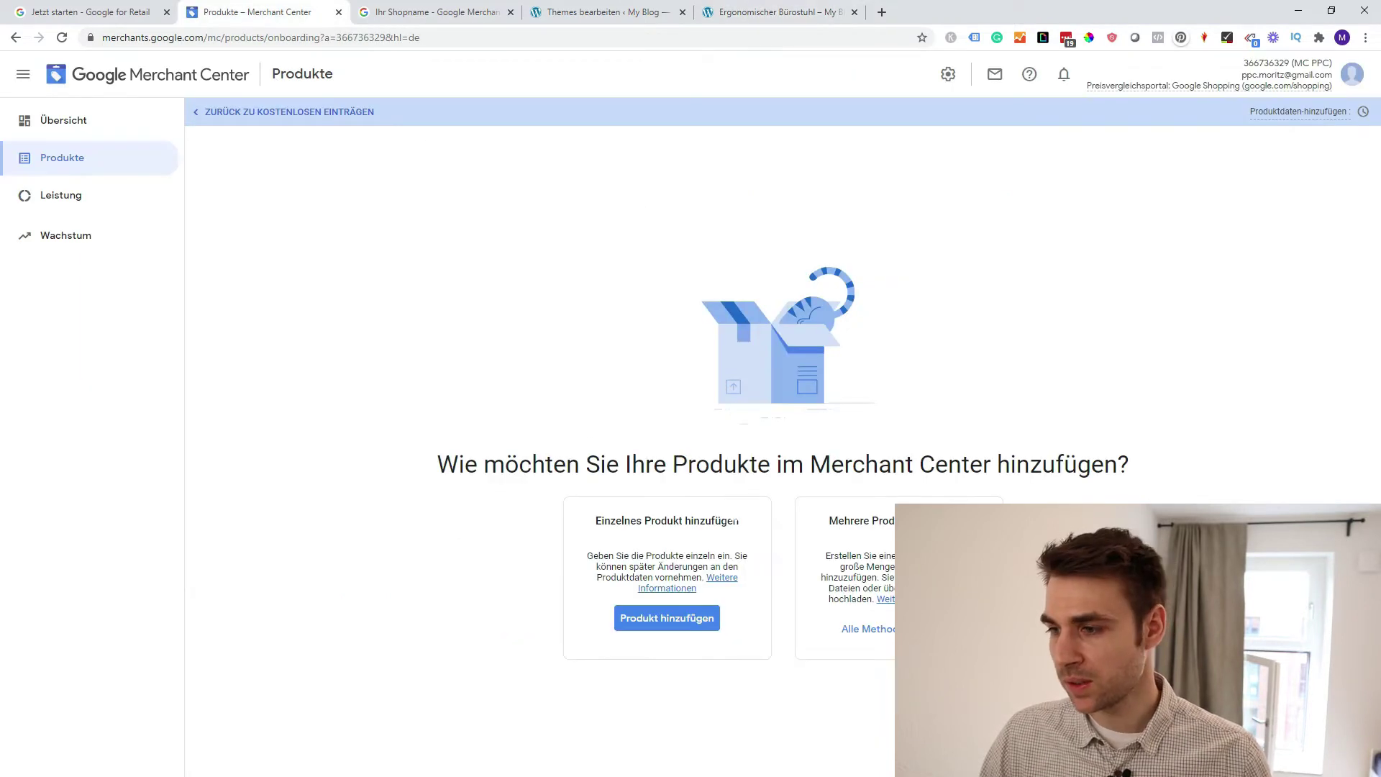
pyautogui.click(655, 619)
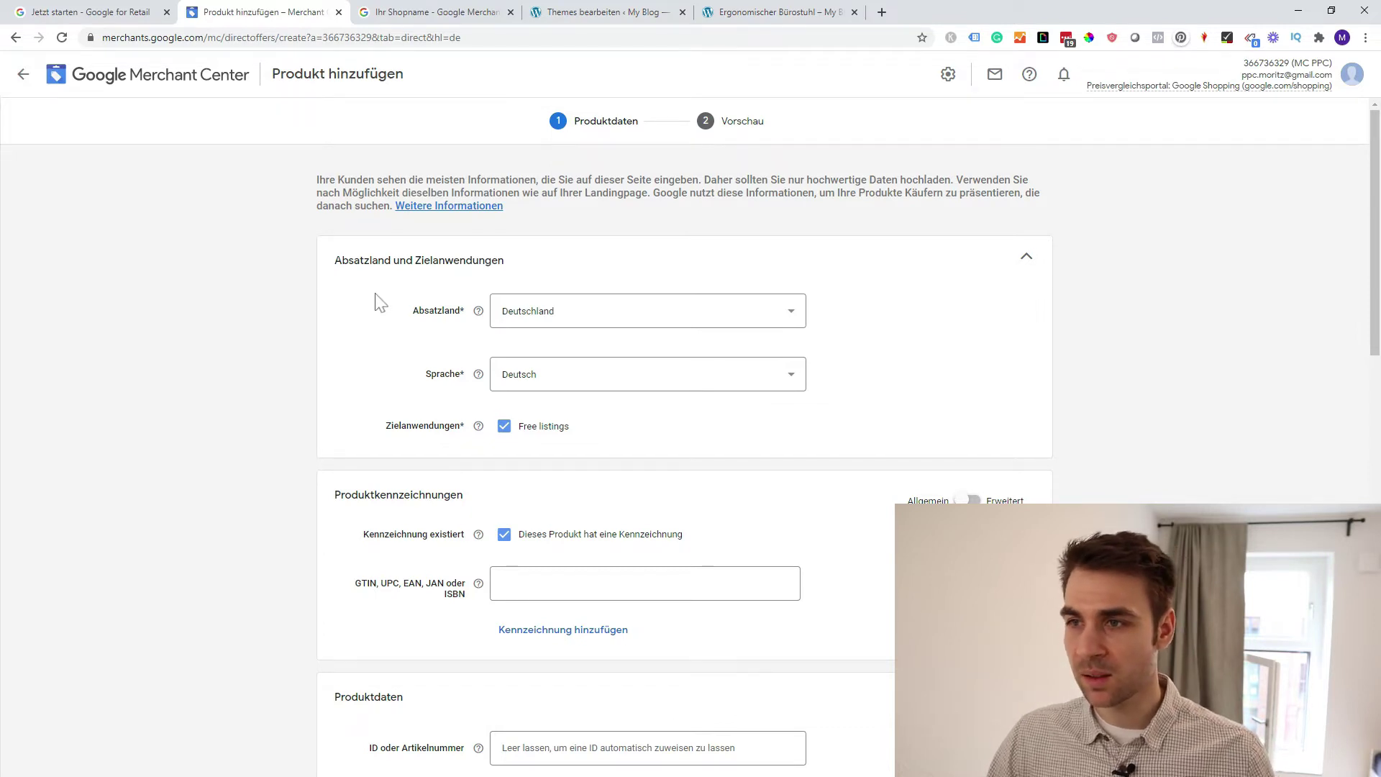
# Look through the product form's sections, from country of sale and identifiers through product data and price to shipping
pyautogui.scroll(-1, 377, 403)
pyautogui.scroll(-8, 378, 423)
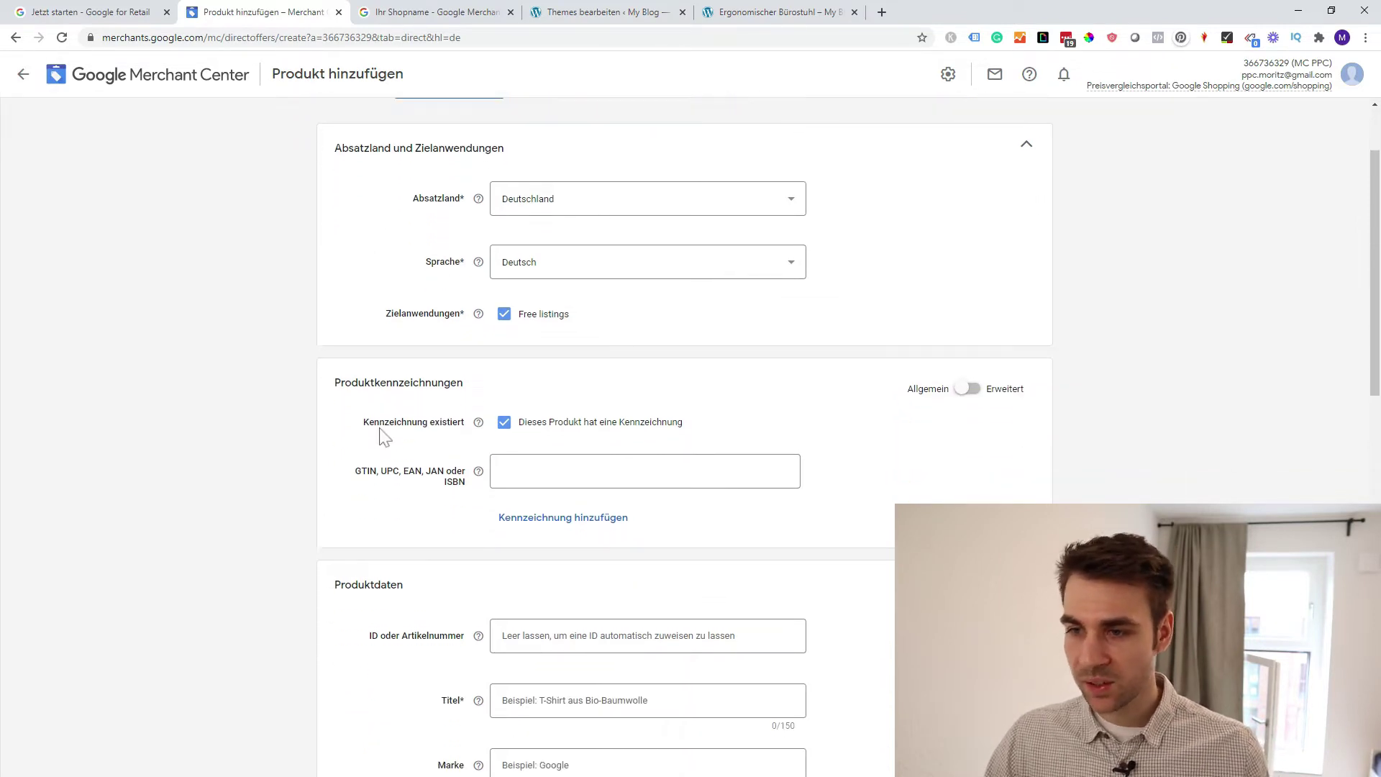
pyautogui.scroll(-3, 407, 472)
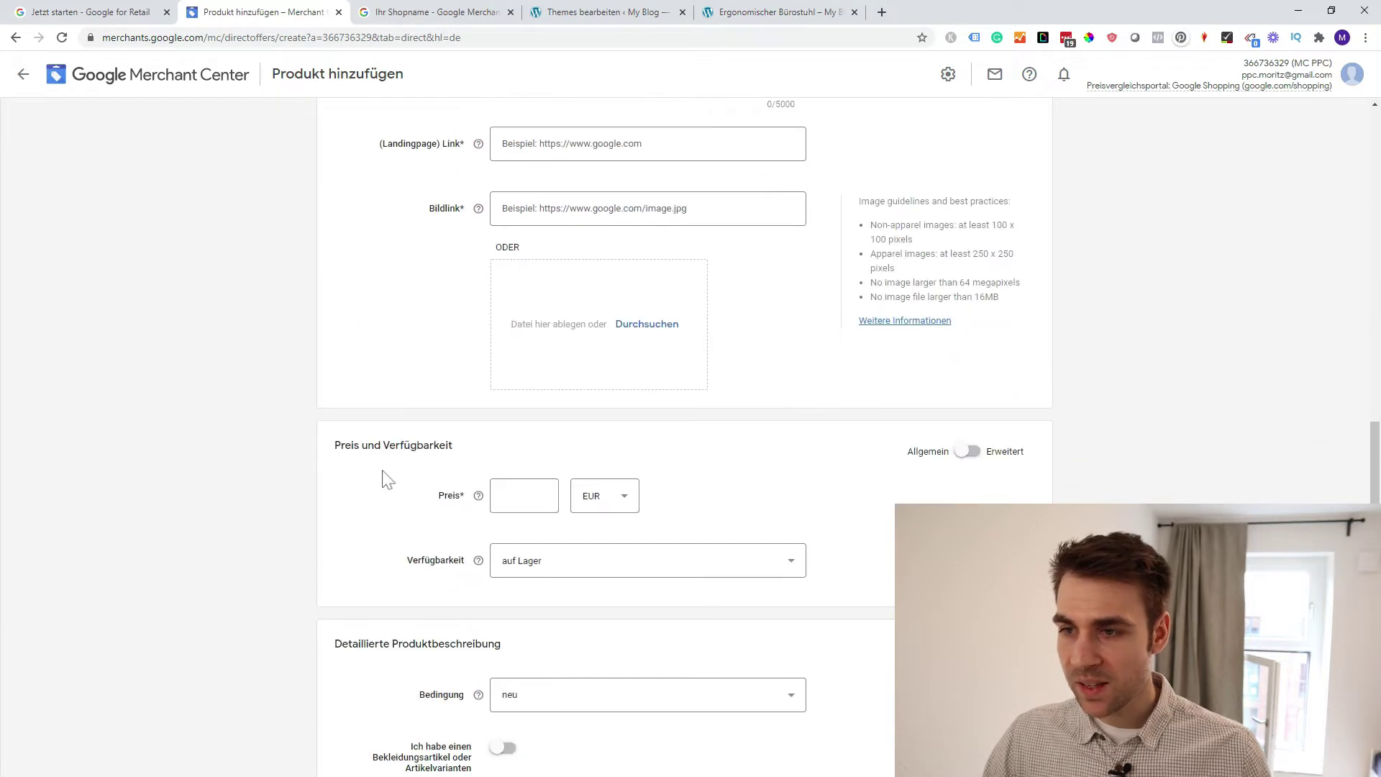
pyautogui.scroll(-2, 391, 469)
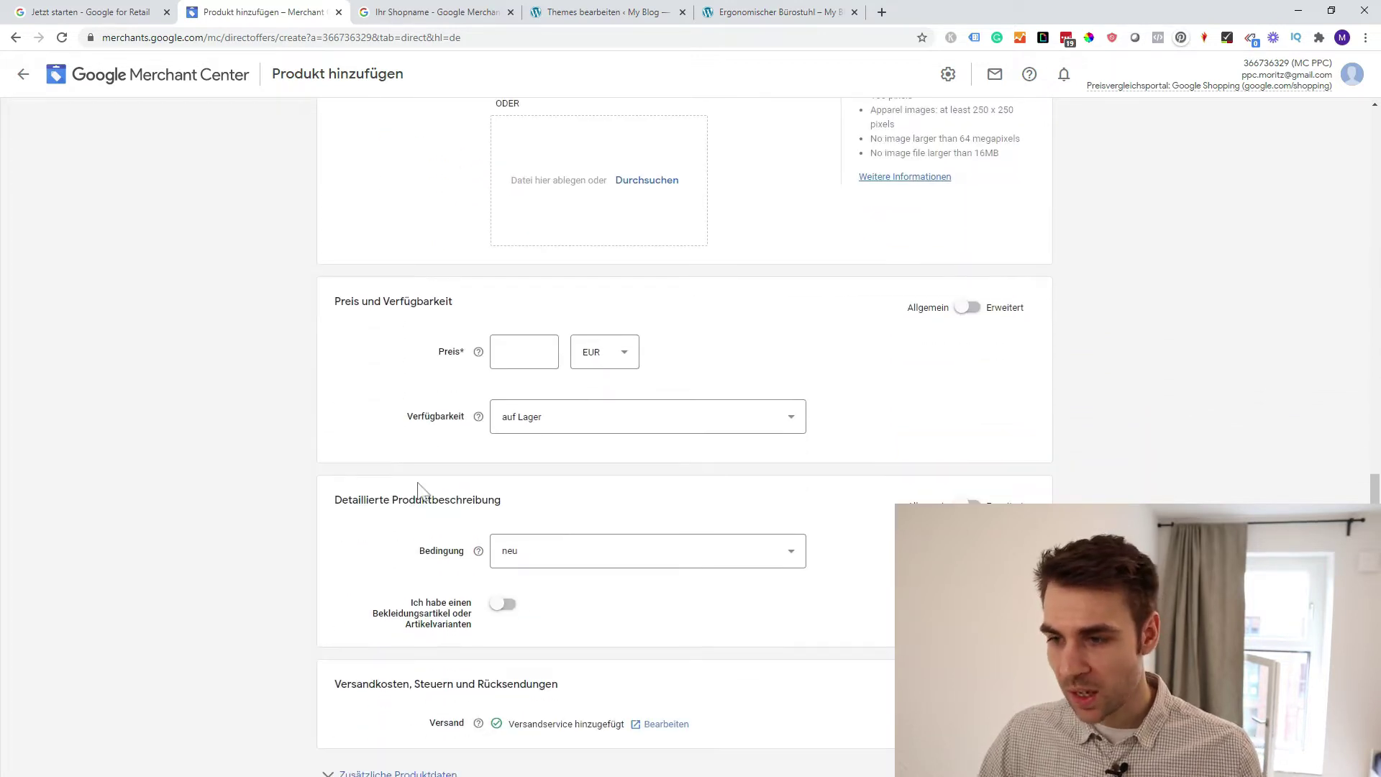
pyautogui.scroll(-2, 415, 514)
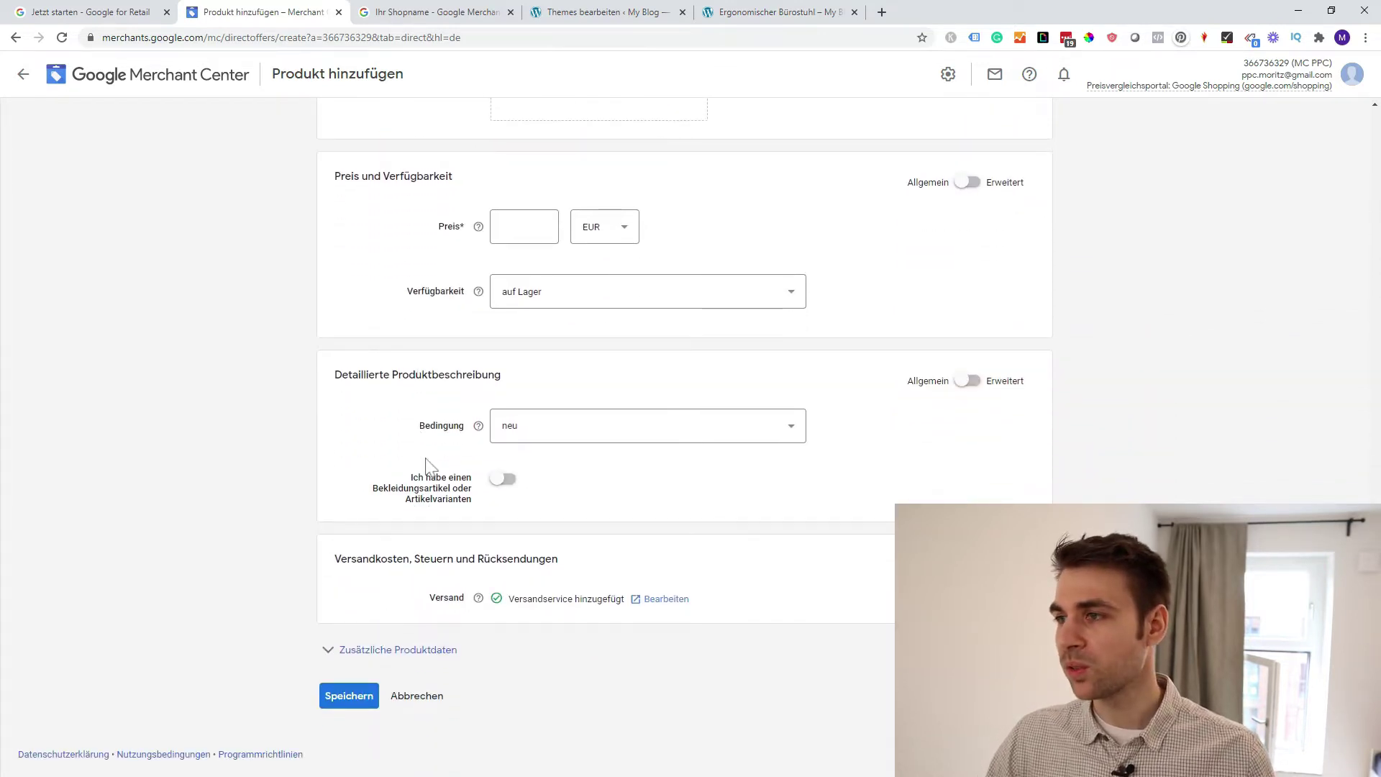
pyautogui.scroll(14, 422, 462)
pyautogui.scroll(2, 423, 462)
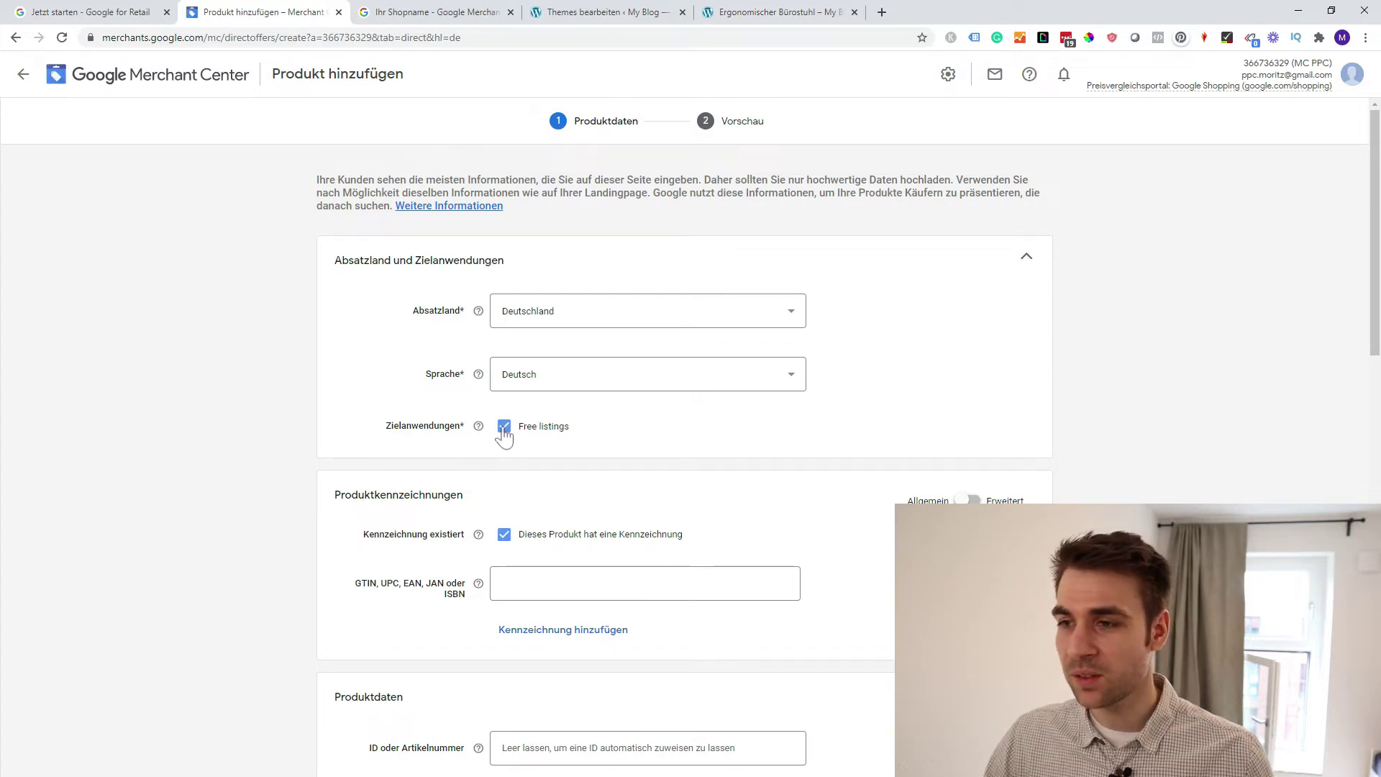
# Switch the Produktkennzeichnungen section of the product form to the Erweitert view
pyautogui.scroll(-1, 384, 392)
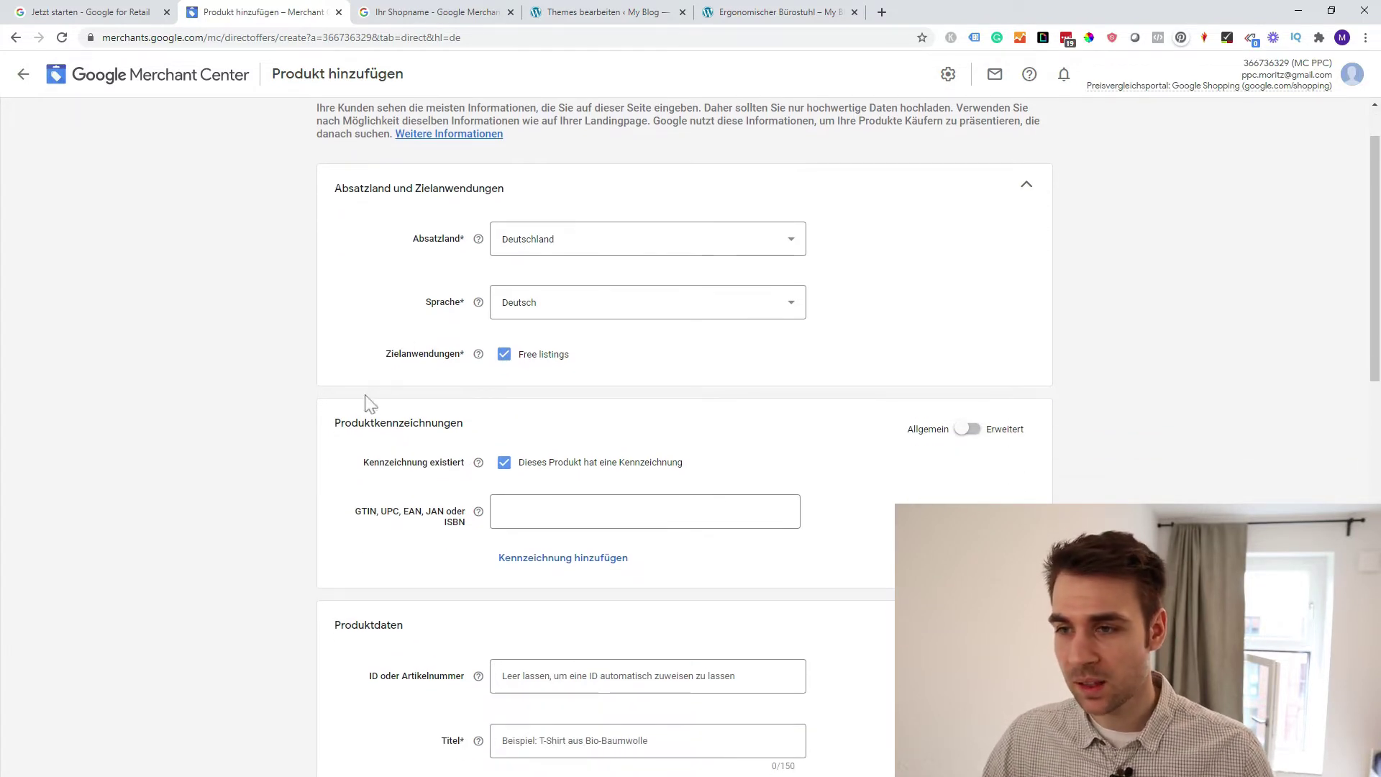
pyautogui.scroll(-1, 353, 410)
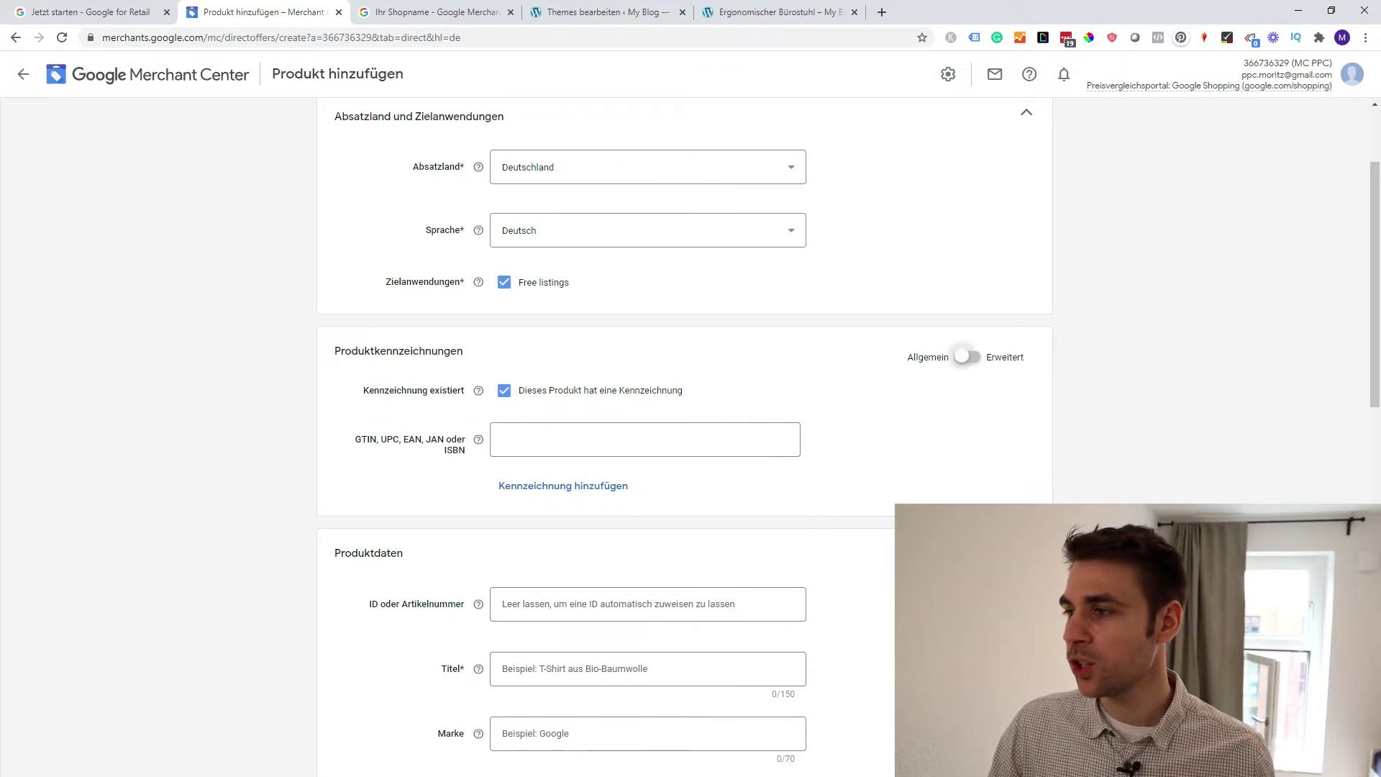
pyautogui.click(965, 357)
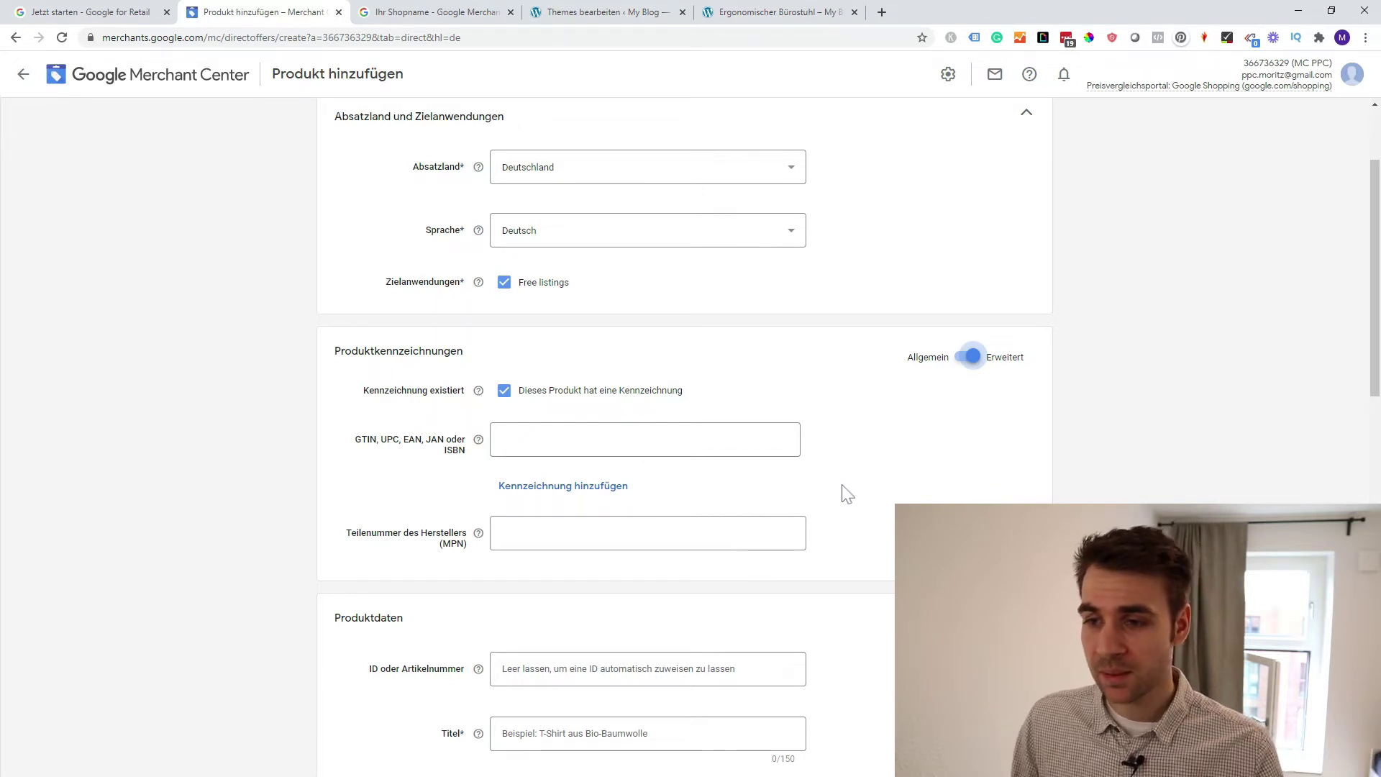
# Copy the article number 123456 from the shop's product page into the ID oder Artikelnummer field
pyautogui.scroll(-3, 843, 492)
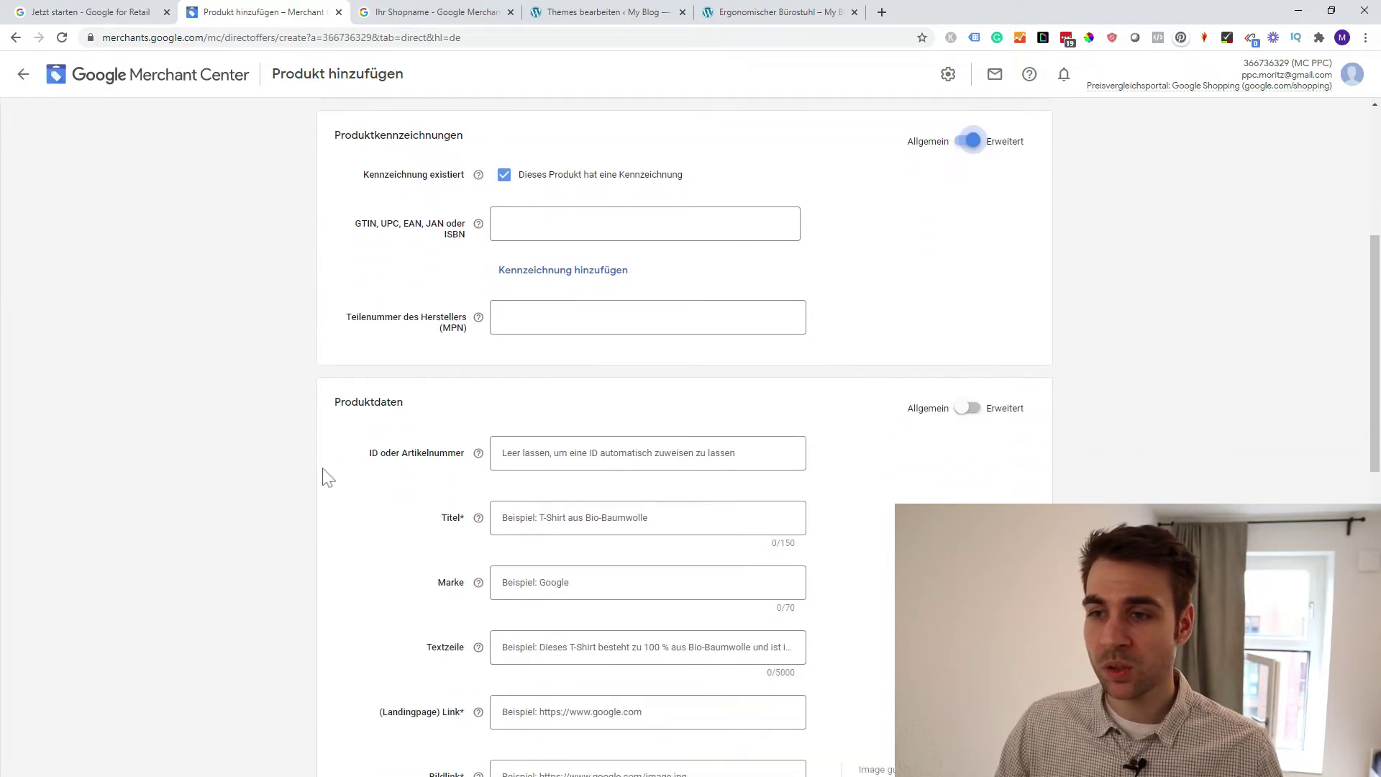
pyautogui.scroll(-2, 342, 477)
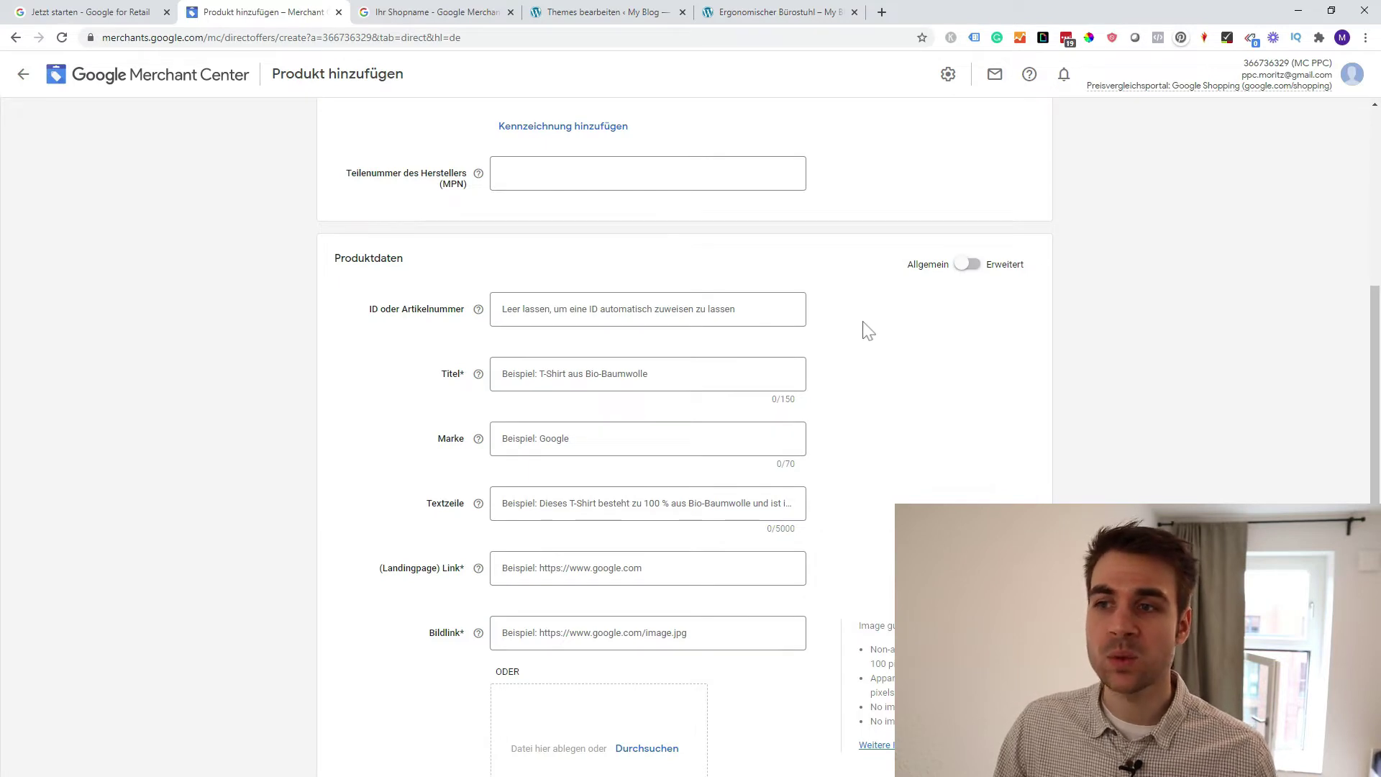
pyautogui.click(779, 13)
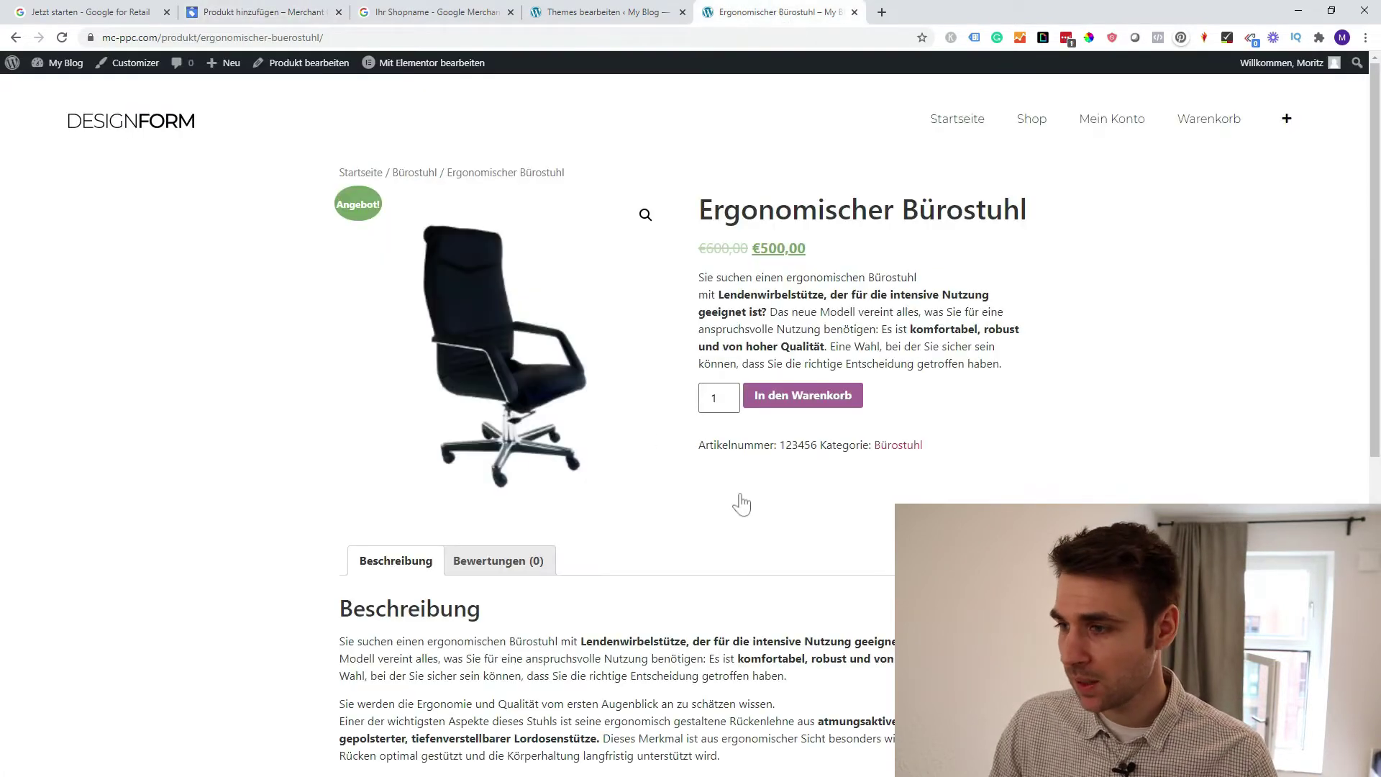
pyautogui.moveTo(780, 445); pyautogui.dragTo(815, 443)
pyautogui.hotkey('ctrl', 'c')
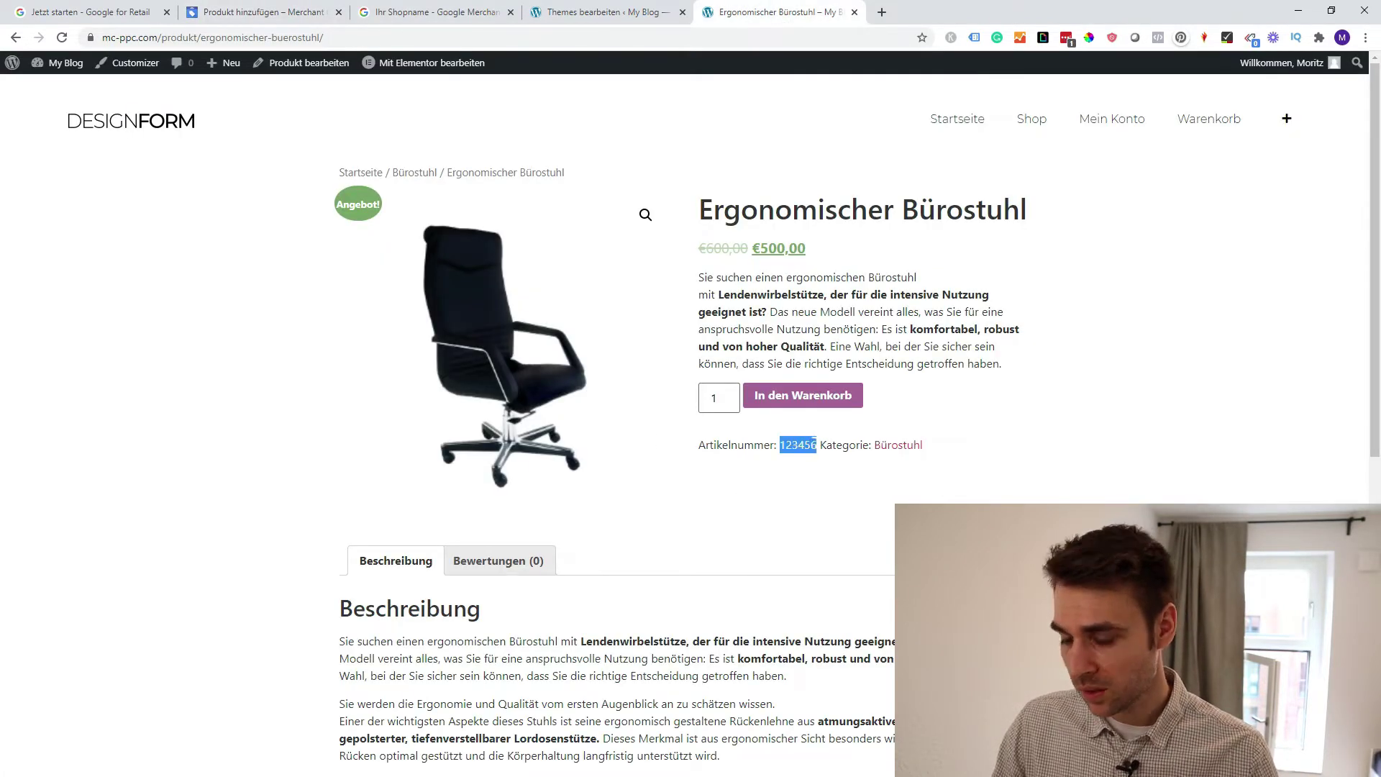
pyautogui.click(259, 12)
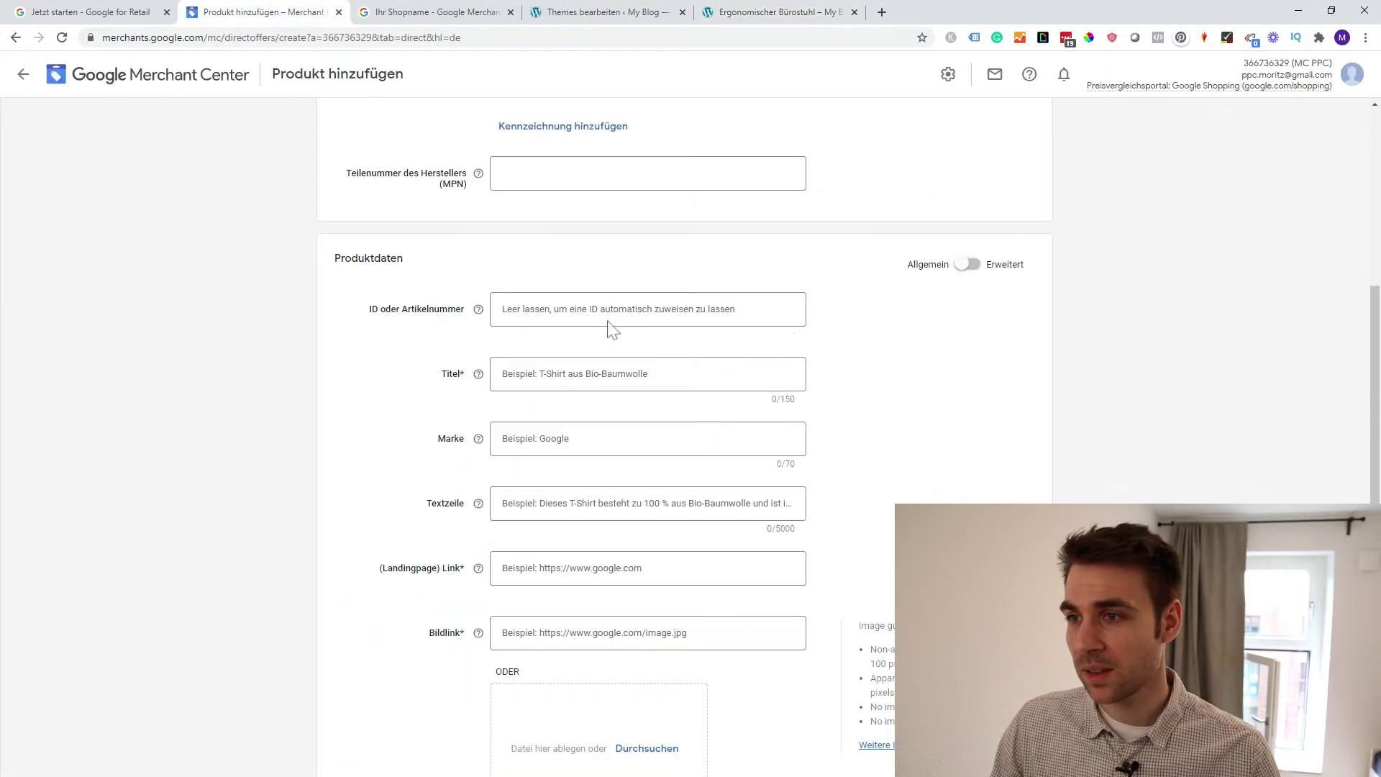
pyautogui.click(551, 310)
pyautogui.hotkey('ctrl', 'v')
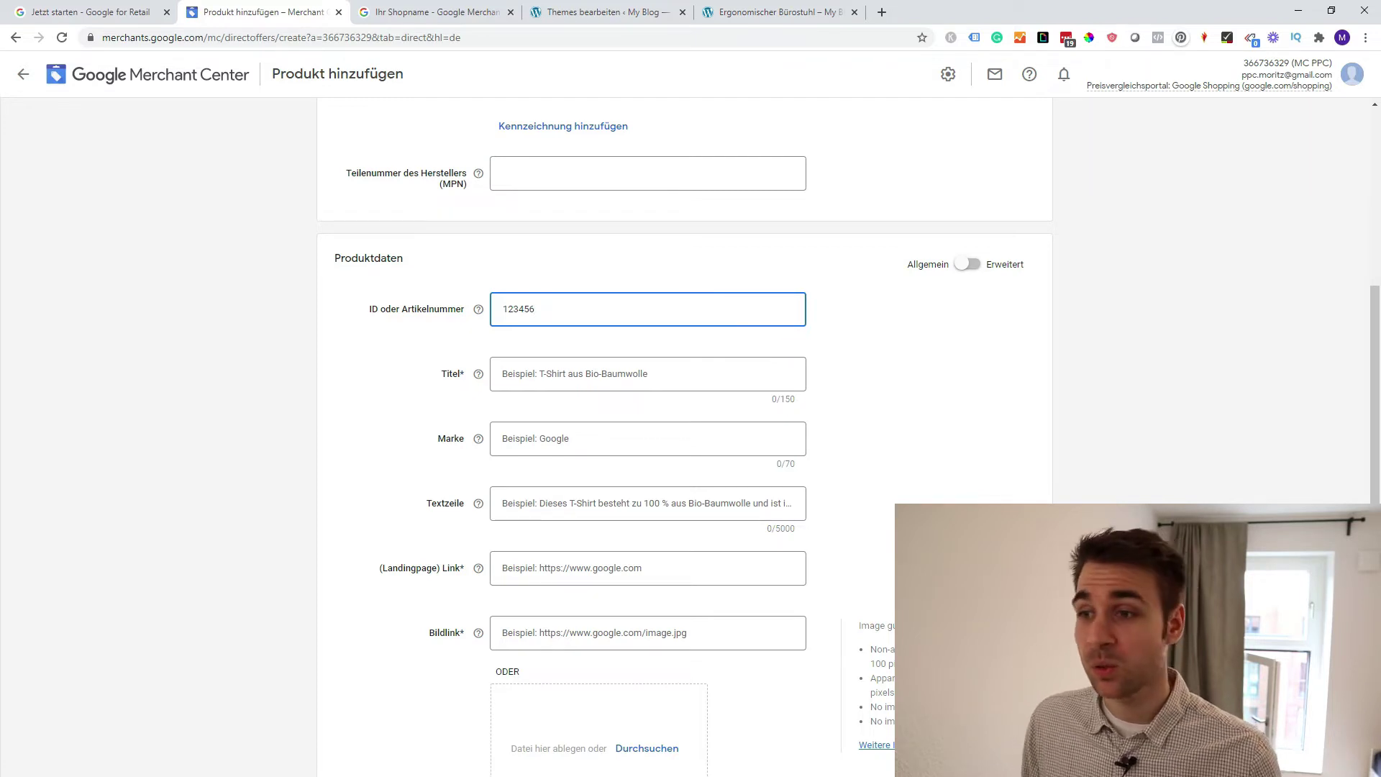
# Copy the product name "Ergonomischer Bürostuhl" from the shop page into the product's Titel field
pyautogui.click(583, 380)
pyautogui.scroll(-2, 549, 330)
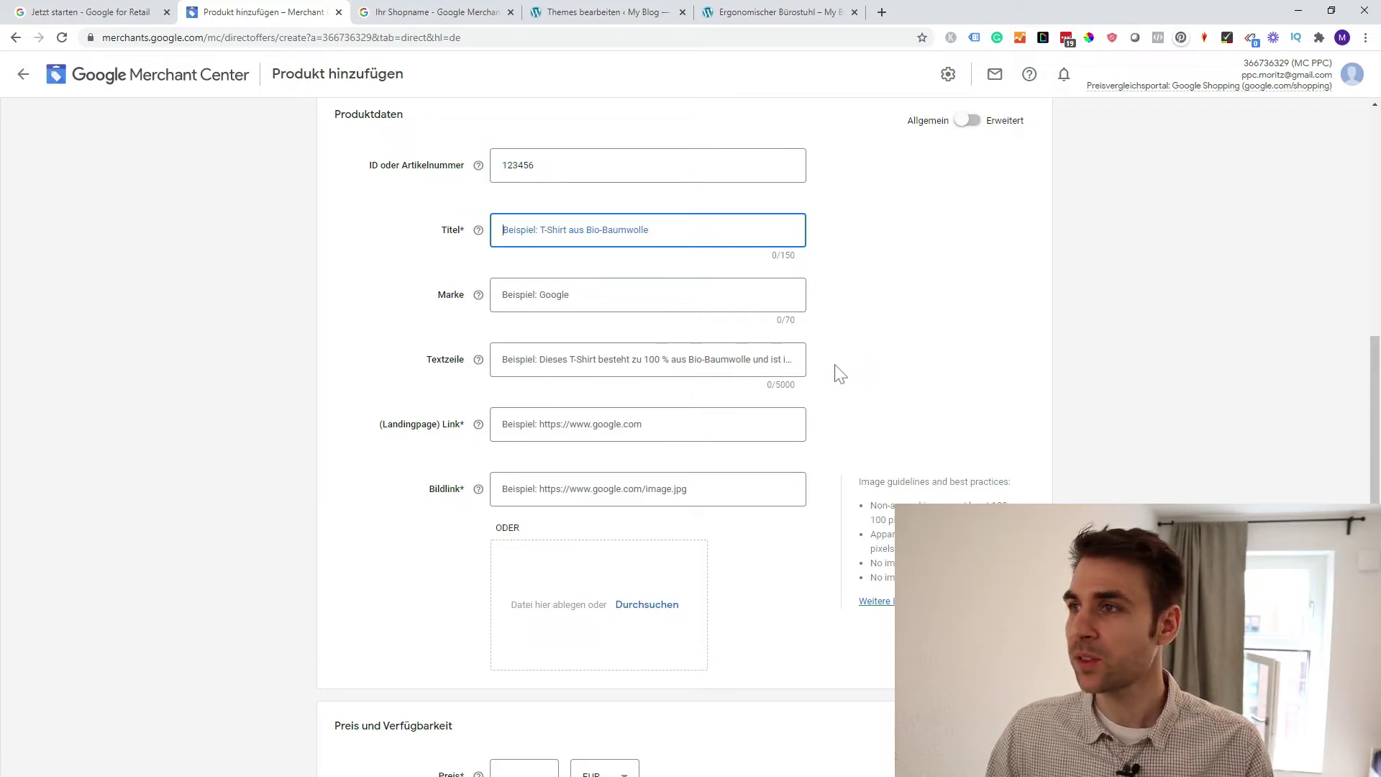
pyautogui.click(748, 12)
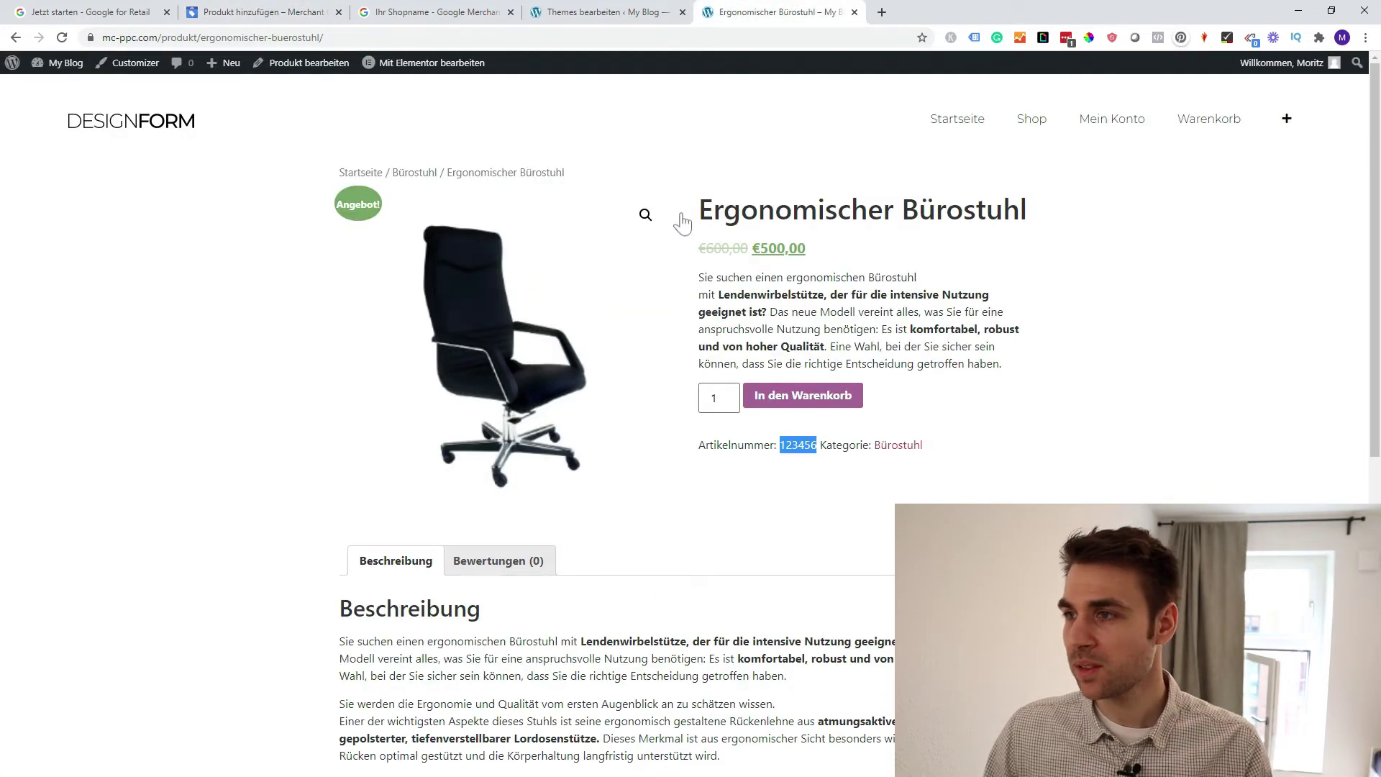
pyautogui.moveTo(700, 209); pyautogui.dragTo(1028, 210)
pyautogui.hotkey('ctrl', 'c')
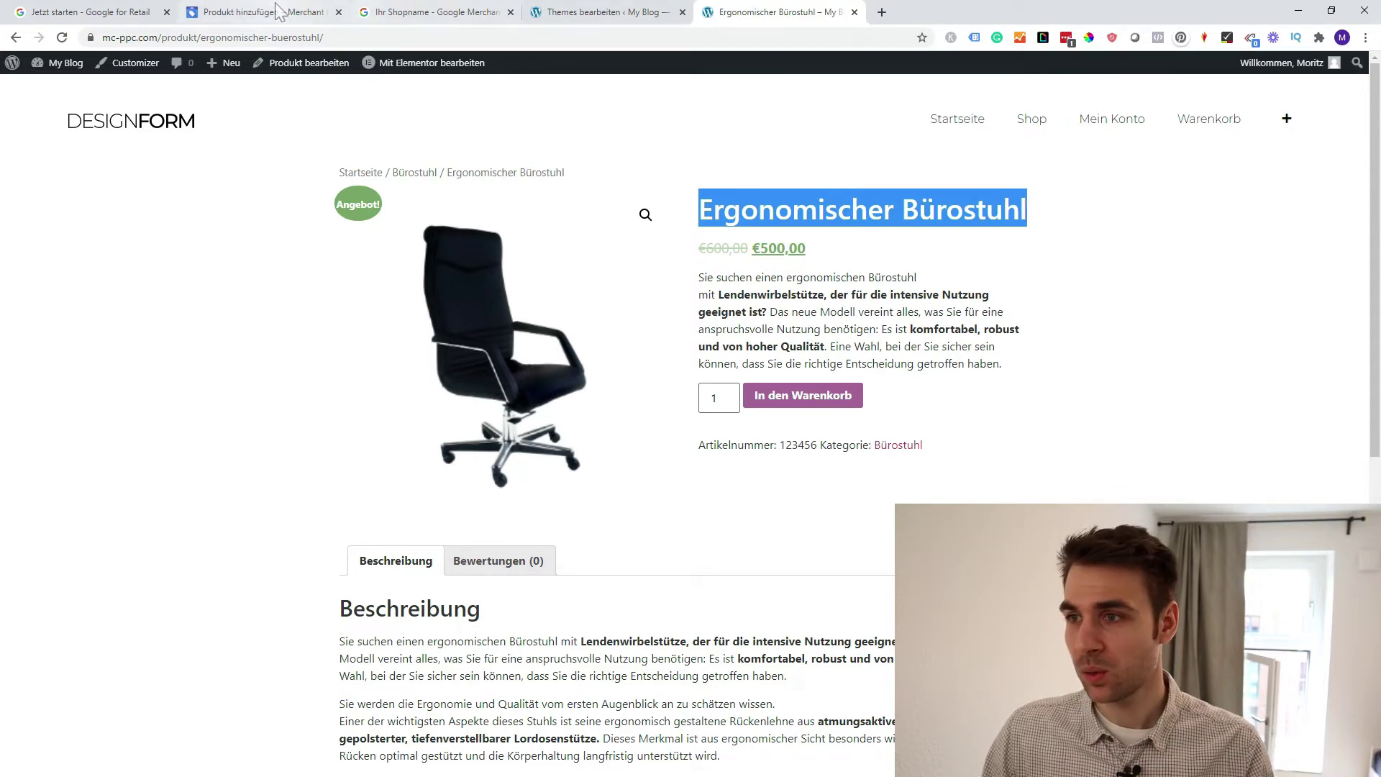
pyautogui.click(274, 12)
pyautogui.click(528, 230)
pyautogui.hotkey('ctrl', 'v')
# Copy the full Beschreibung text from the shop's product page into the Textzeile field in Merchant Center
pyautogui.click(755, 12)
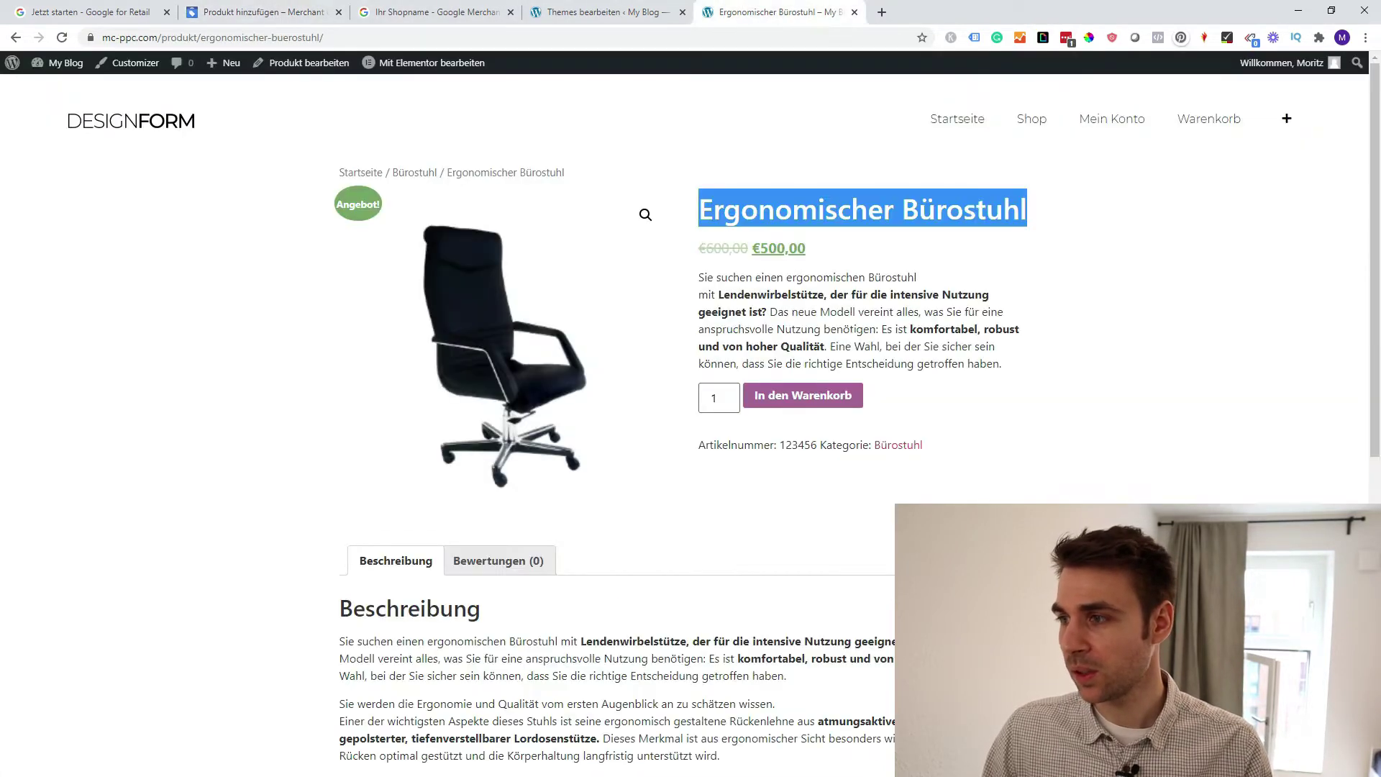
pyautogui.scroll(-4, 691, 432)
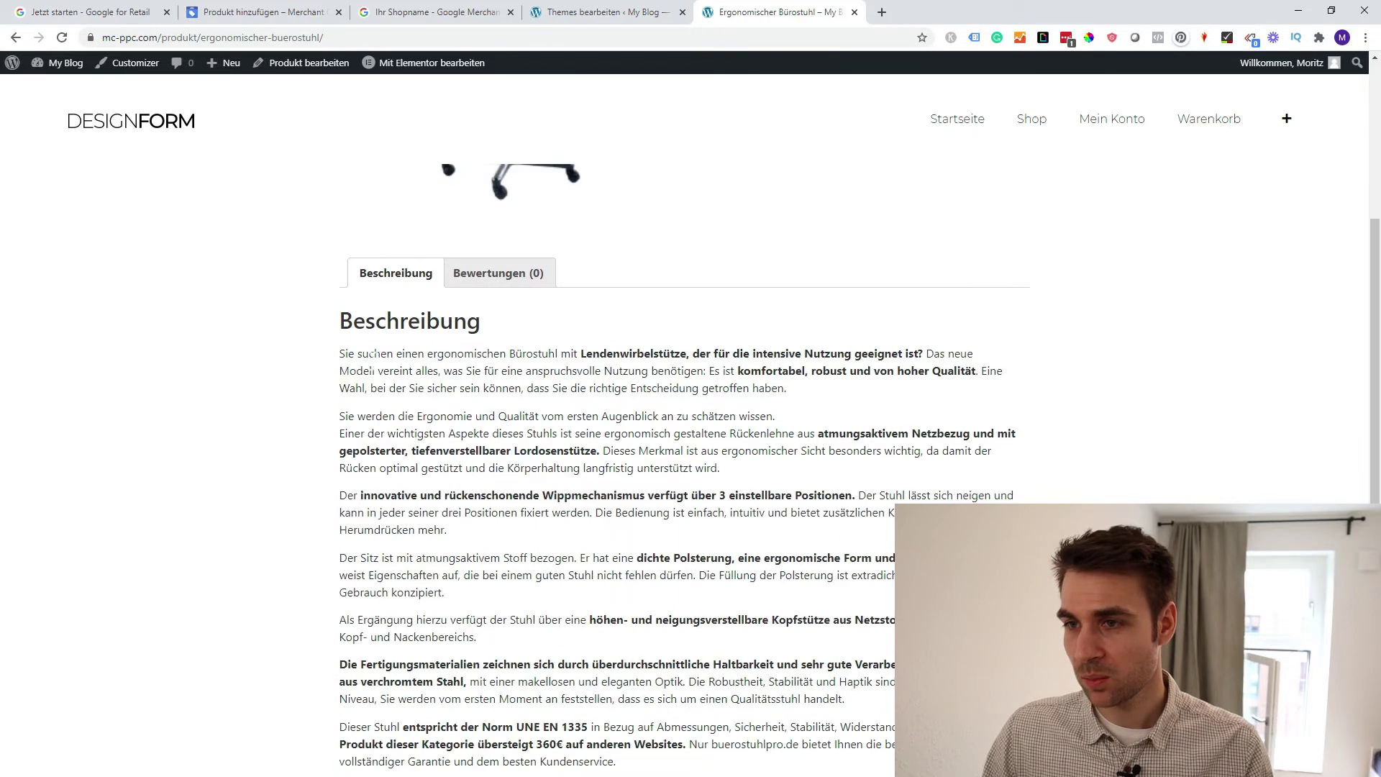
pyautogui.moveTo(340, 353); pyautogui.dragTo(617, 486)
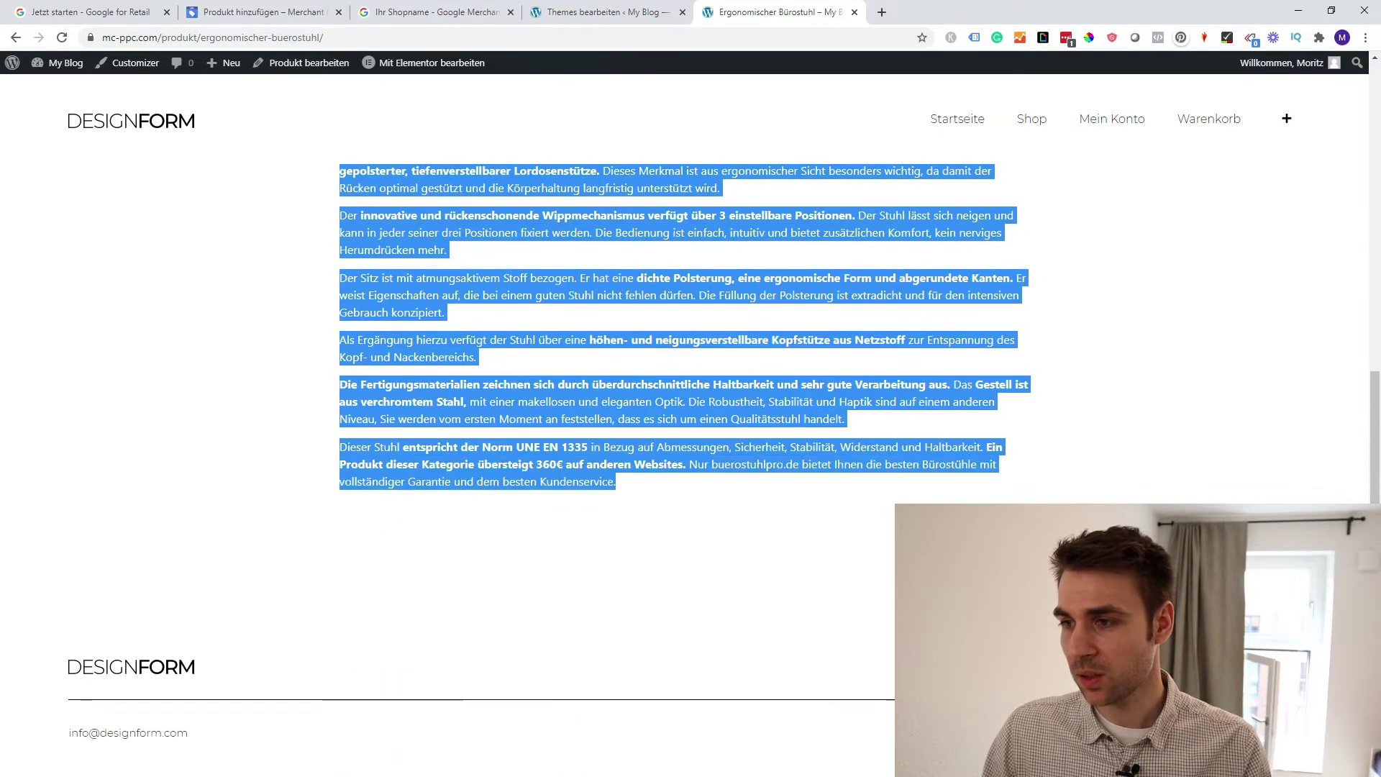
pyautogui.click(273, 13)
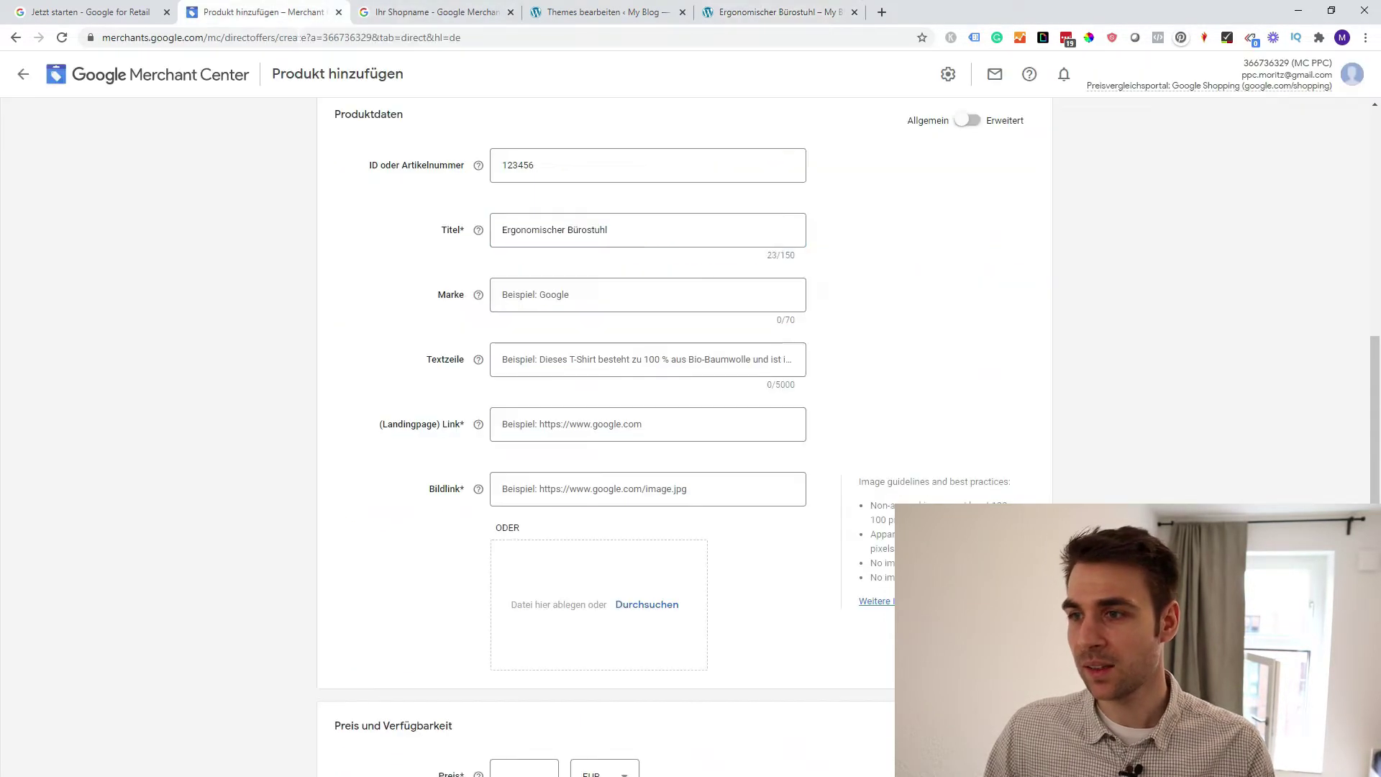
pyautogui.click(521, 359)
pyautogui.hotkey('ctrl', 'v')
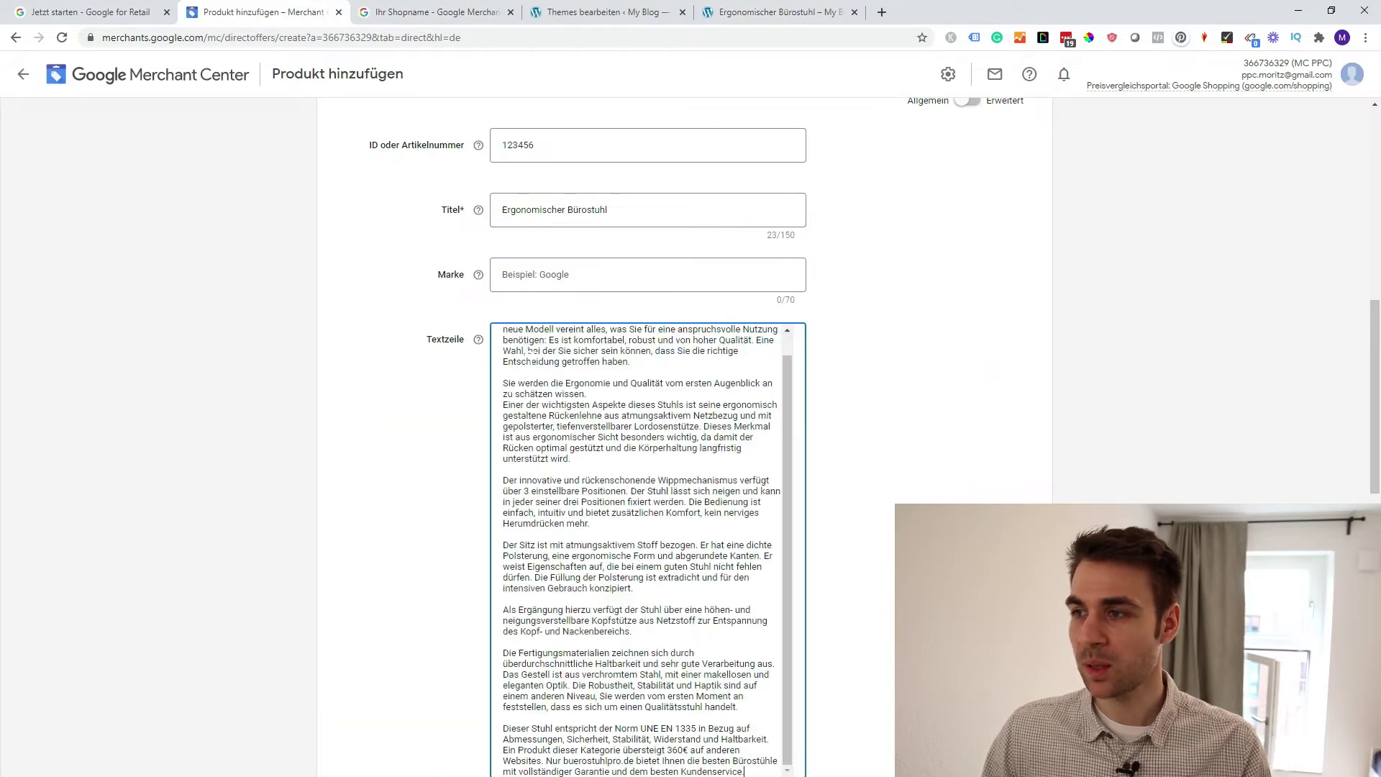
# Review the product form around the description, including the link, image and price fields and the identifiers and title
pyautogui.scroll(-7, 866, 284)
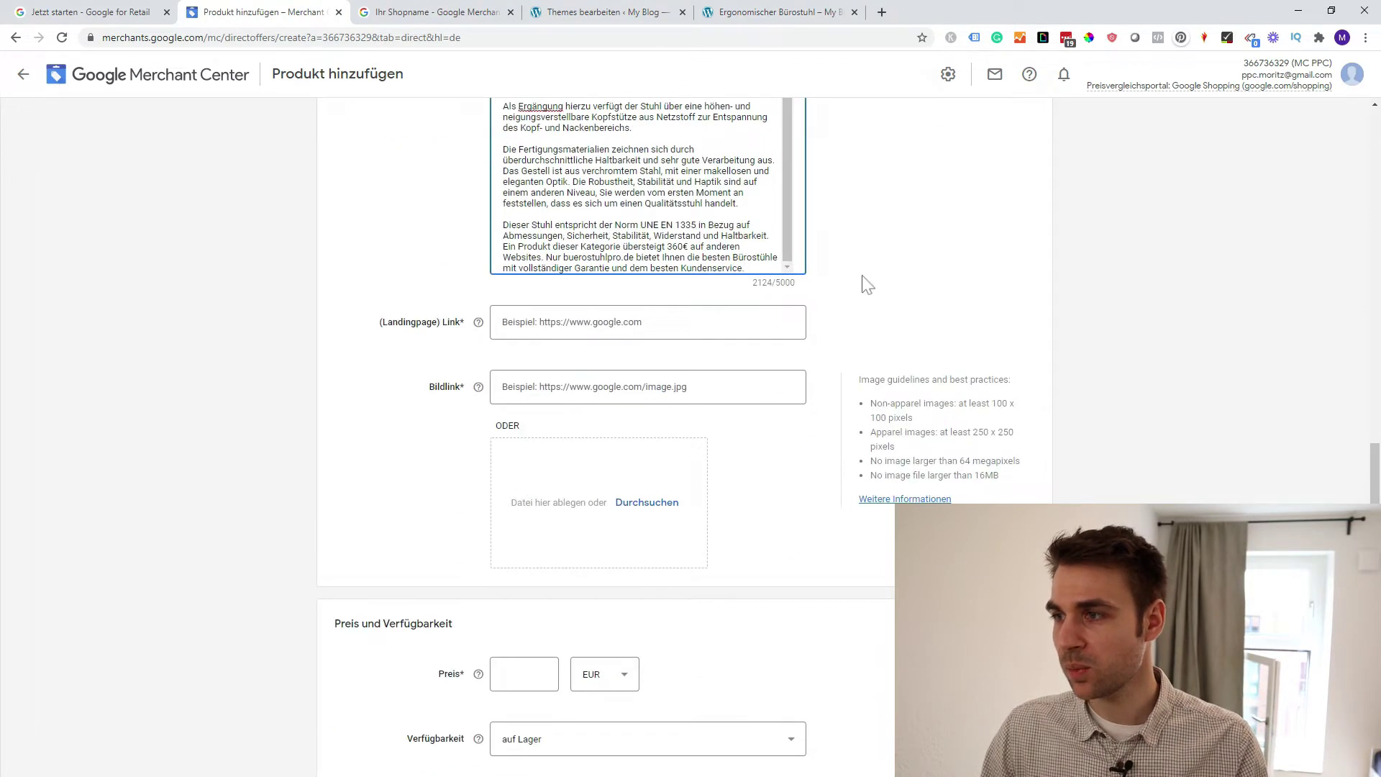
pyautogui.scroll(2, 866, 284)
pyautogui.scroll(1, 846, 319)
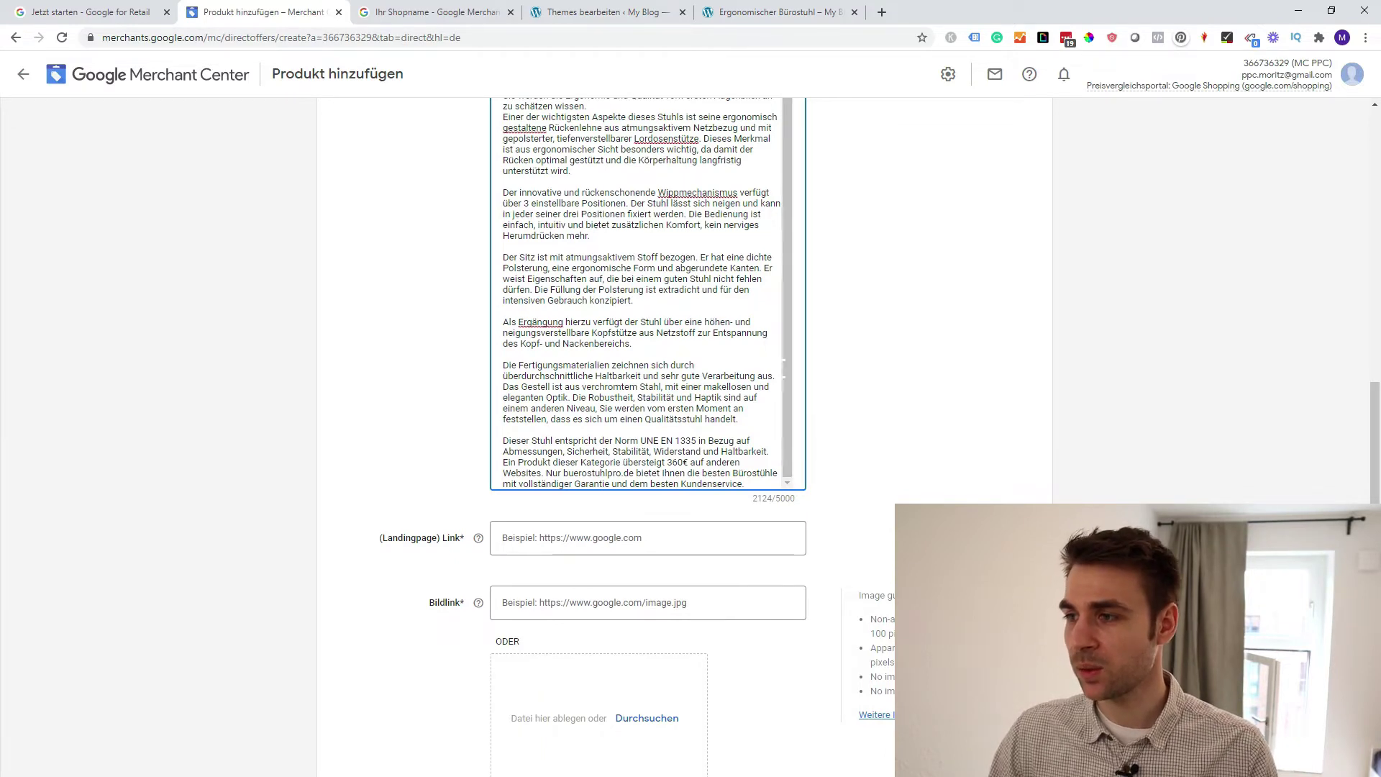
pyautogui.scroll(1, 786, 338)
pyautogui.scroll(15, 790, 319)
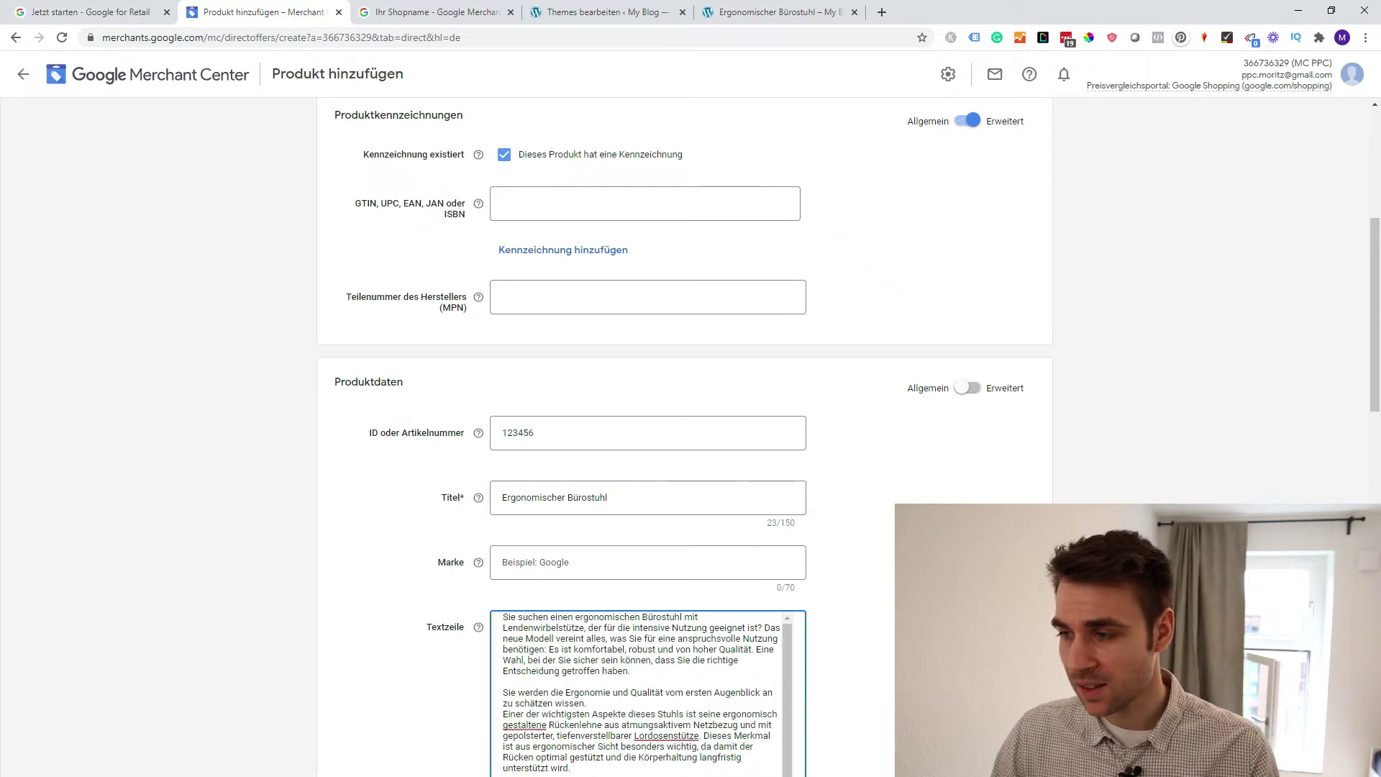
pyautogui.scroll(-2, 691, 432)
pyautogui.scroll(3, 691, 432)
pyautogui.scroll(-2, 691, 432)
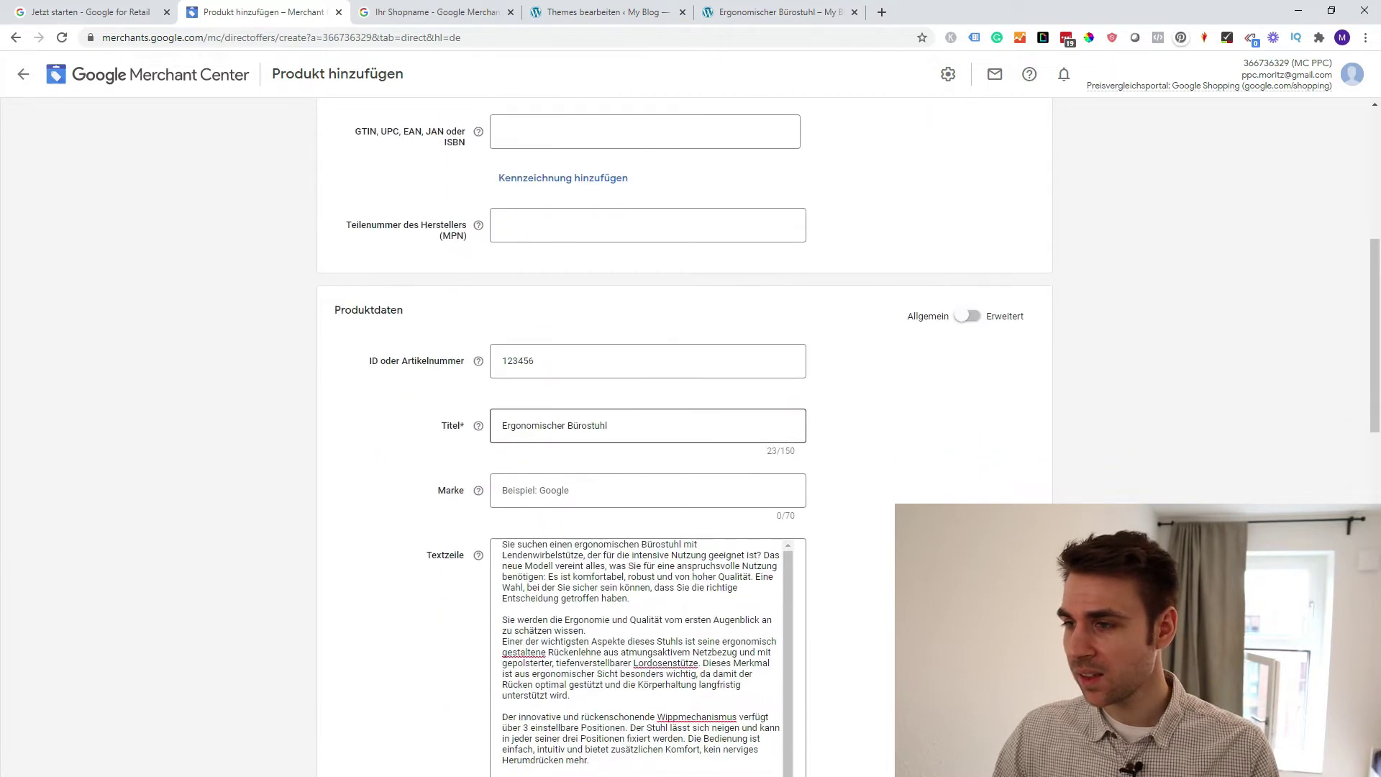
# Extend the product title with "mit Lendenwirbelstütze", copied from the short description on the shop page
pyautogui.click(647, 425)
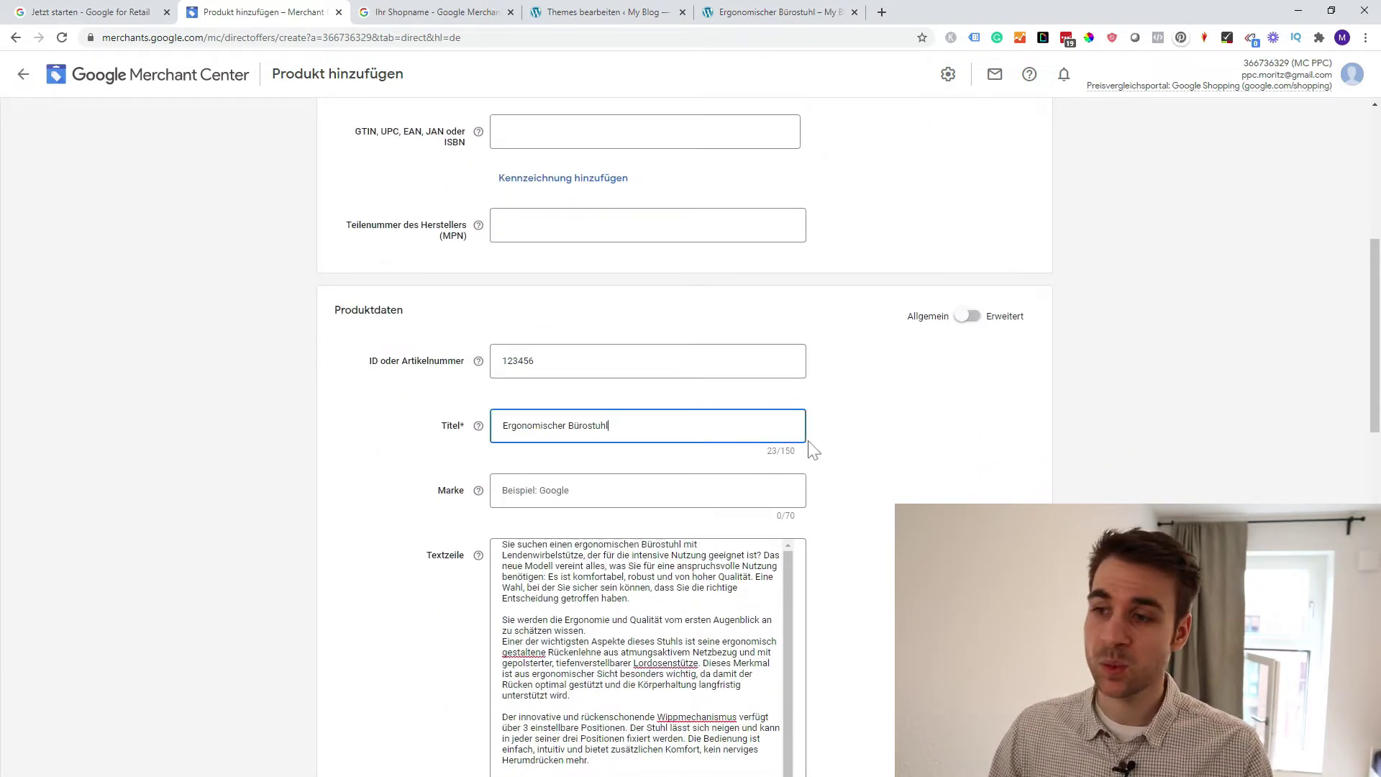
pyautogui.click(753, 11)
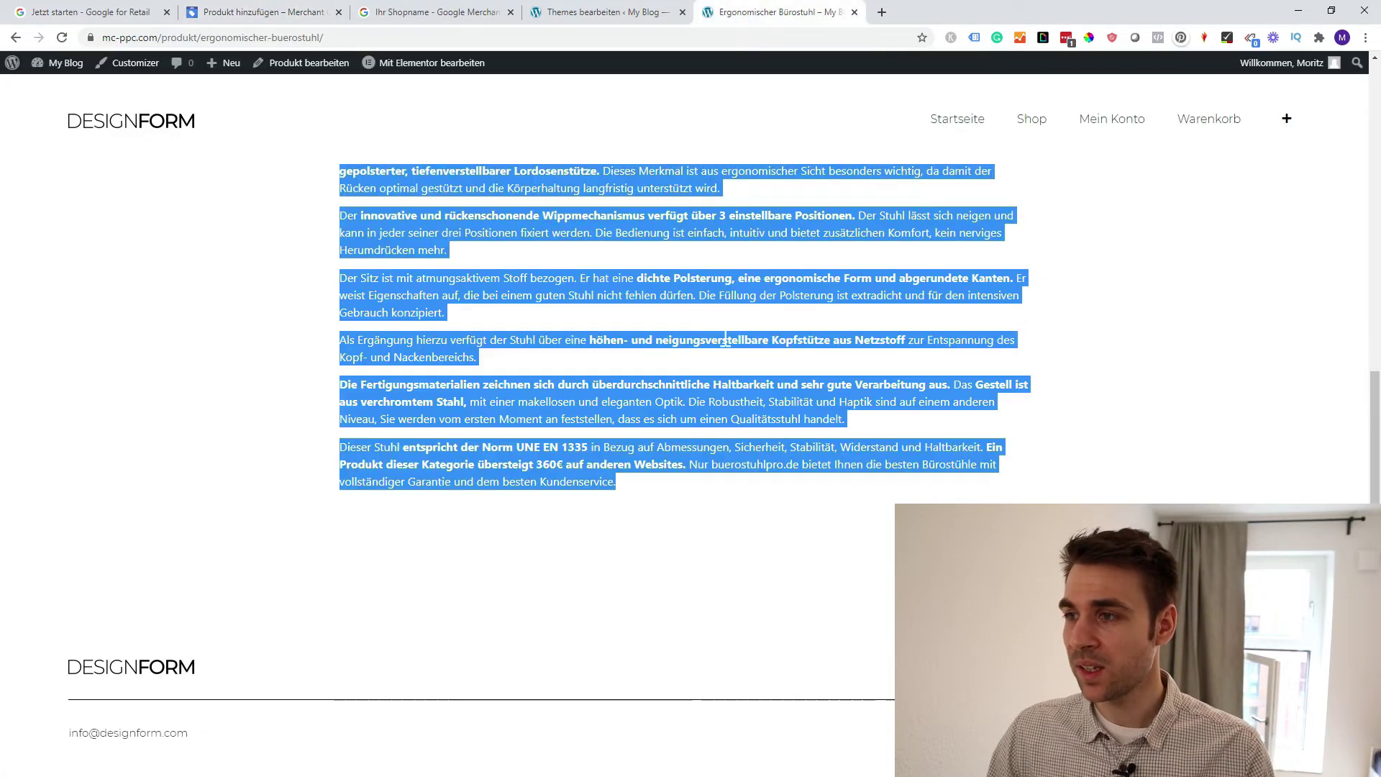
pyautogui.click(717, 345)
pyautogui.scroll(10, 717, 349)
pyautogui.scroll(1, 717, 346)
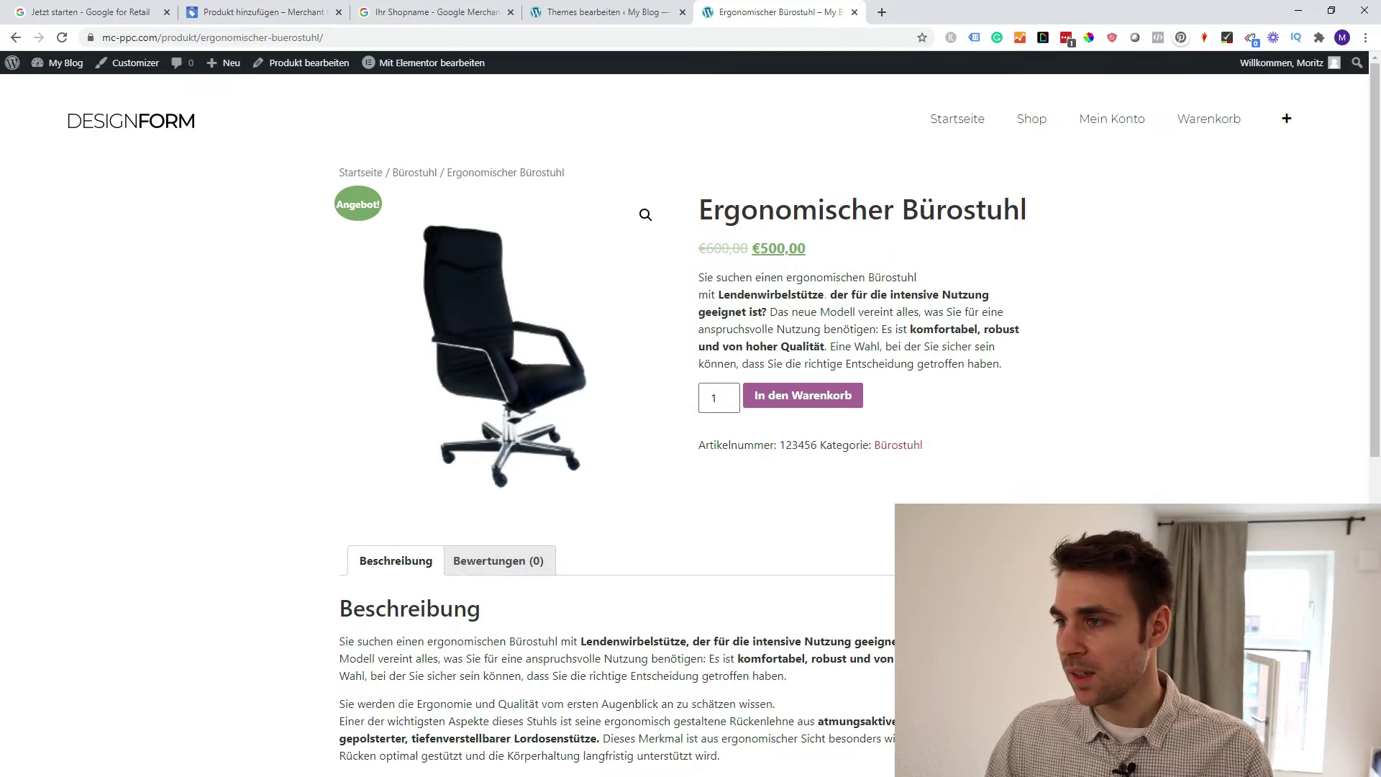
pyautogui.moveTo(825, 295); pyautogui.dragTo(699, 295)
pyautogui.hotkey('ctrl', 'c')
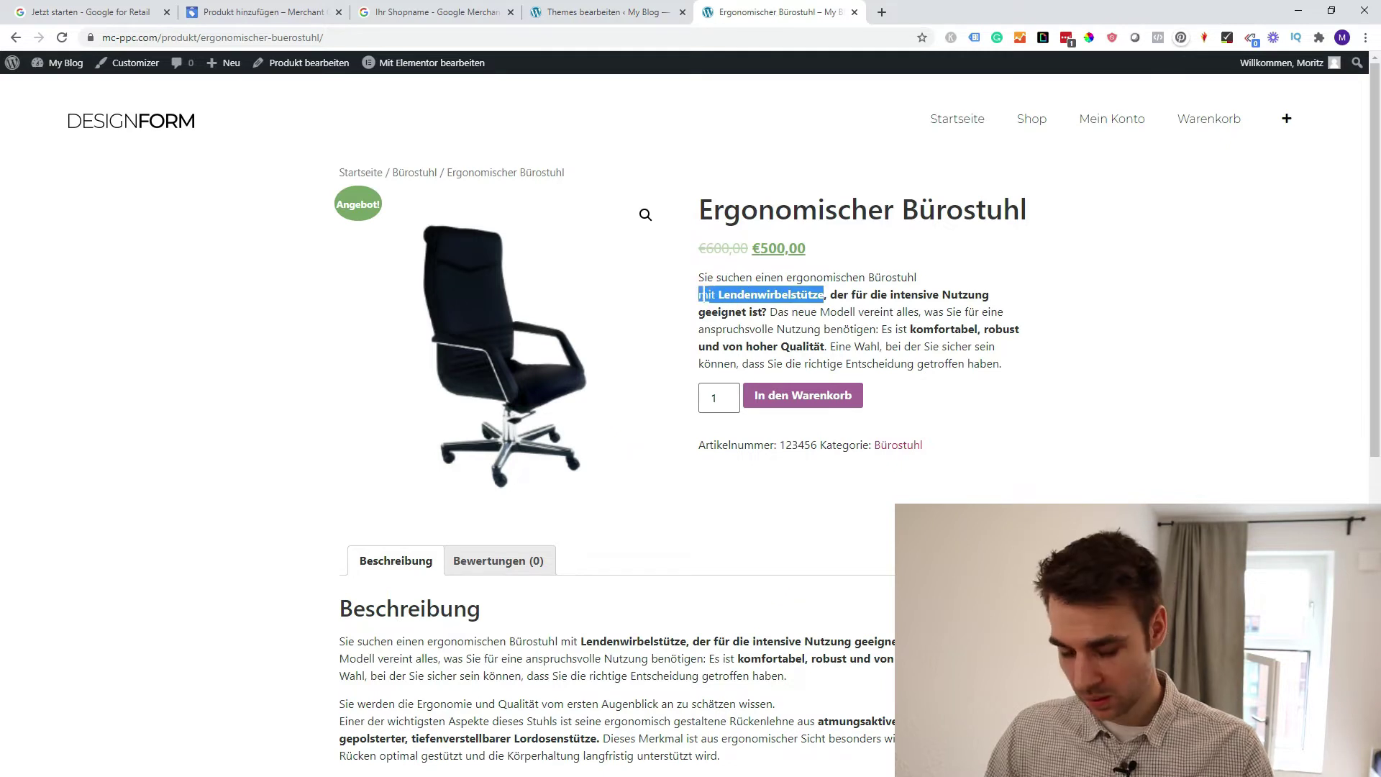
pyautogui.click(259, 13)
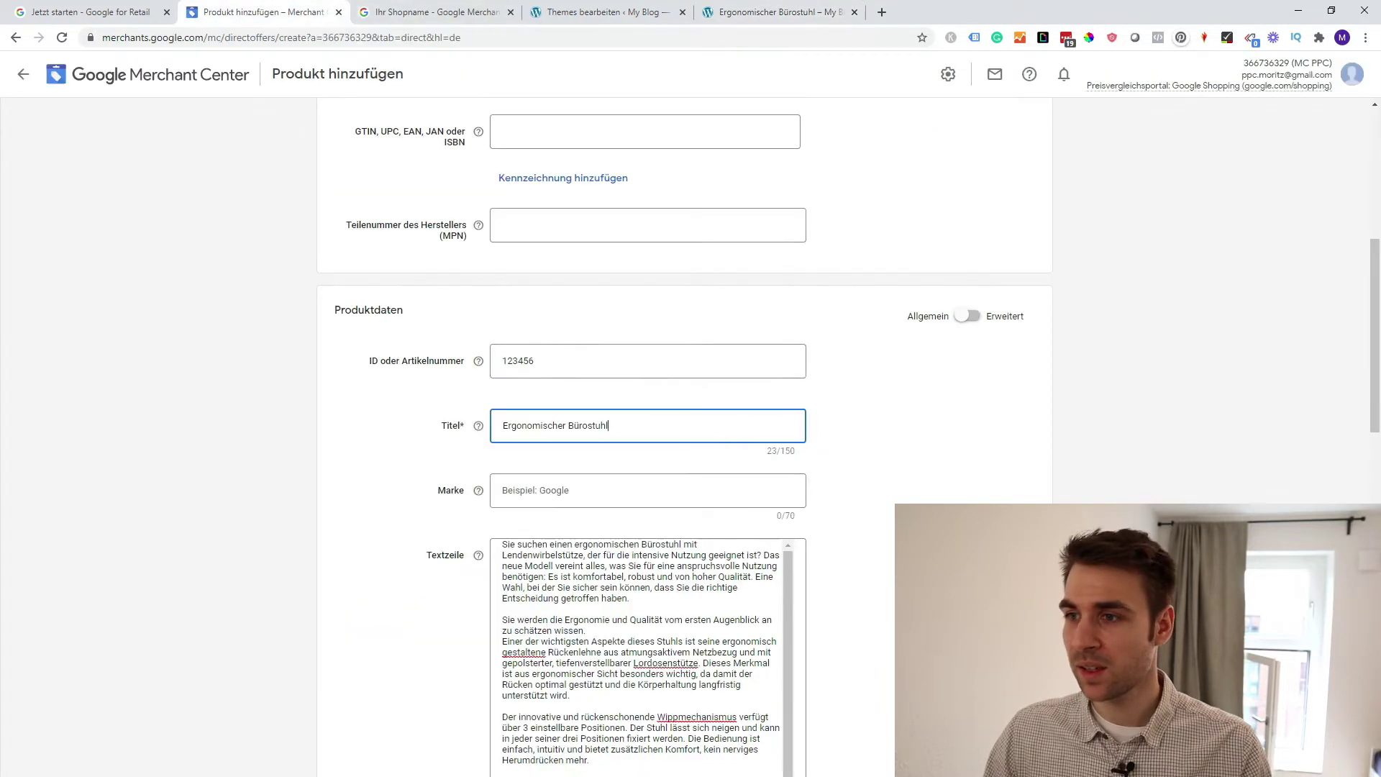
pyautogui.hotkey('ctrl', 'v')
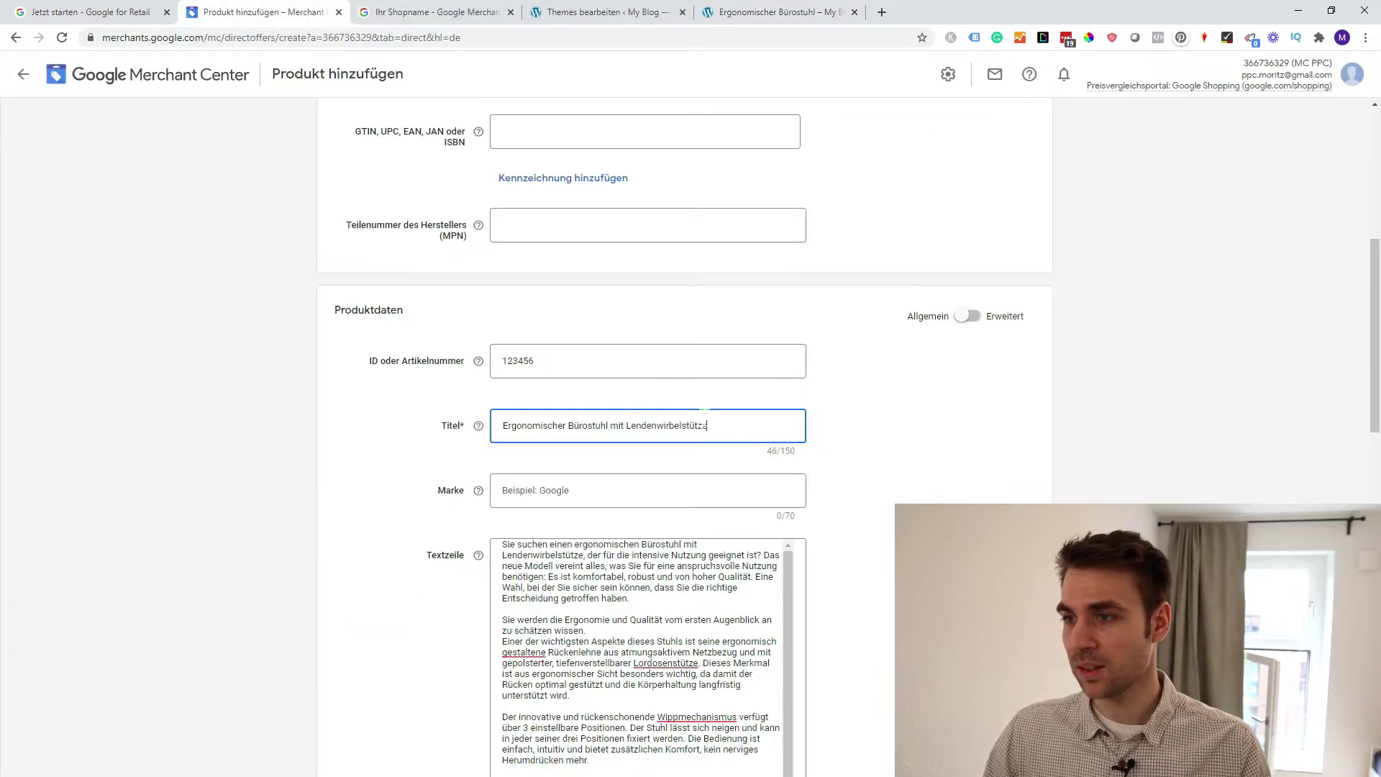
# Append "aus atmungsaktivem Netzbezug und mit gepolsterter, tiefenverstellbarer Lordosenstütze" from the shop's Beschreibung to the product title, replacing "aus" with "und"
pyautogui.click(777, 12)
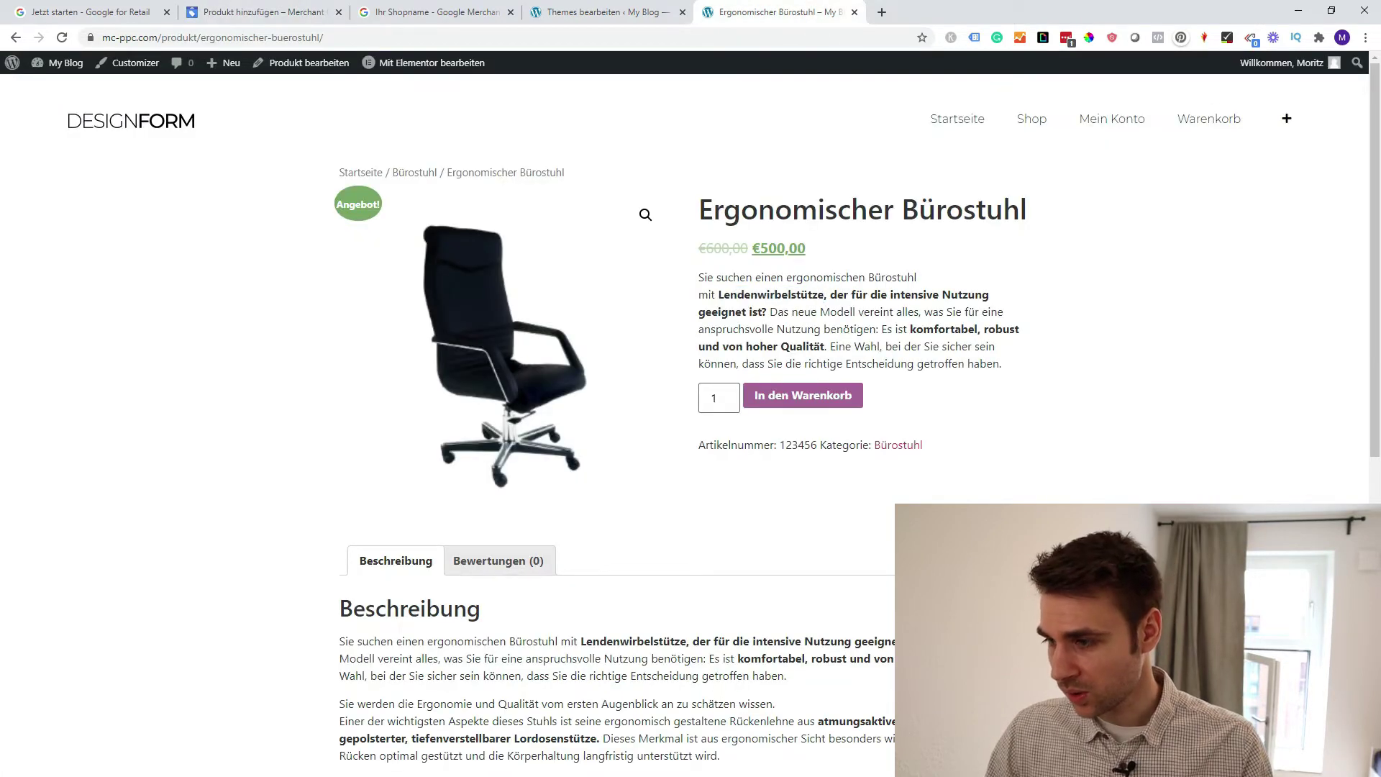
pyautogui.scroll(-3, 683, 432)
pyautogui.scroll(-1, 683, 432)
pyautogui.scroll(-1, 683, 432)
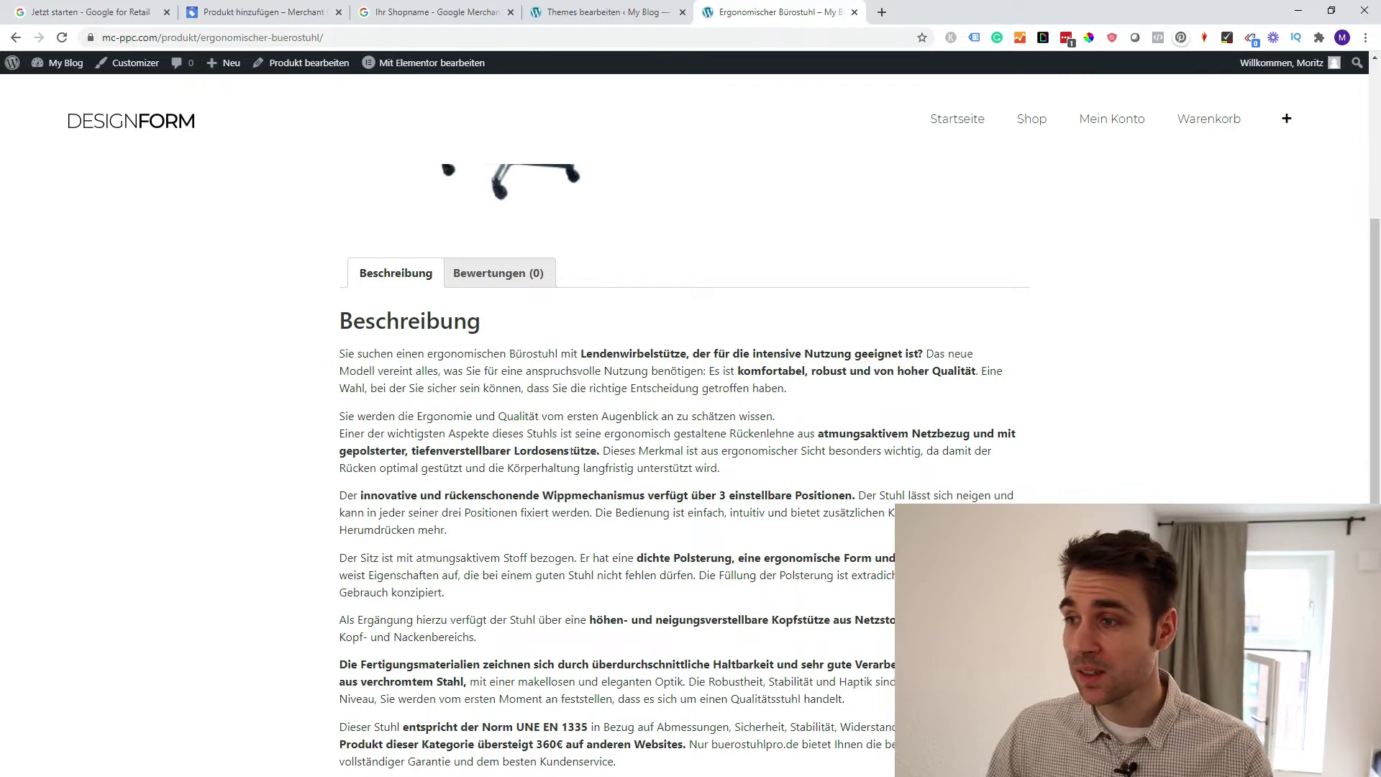
pyautogui.moveTo(596, 450); pyautogui.dragTo(799, 433)
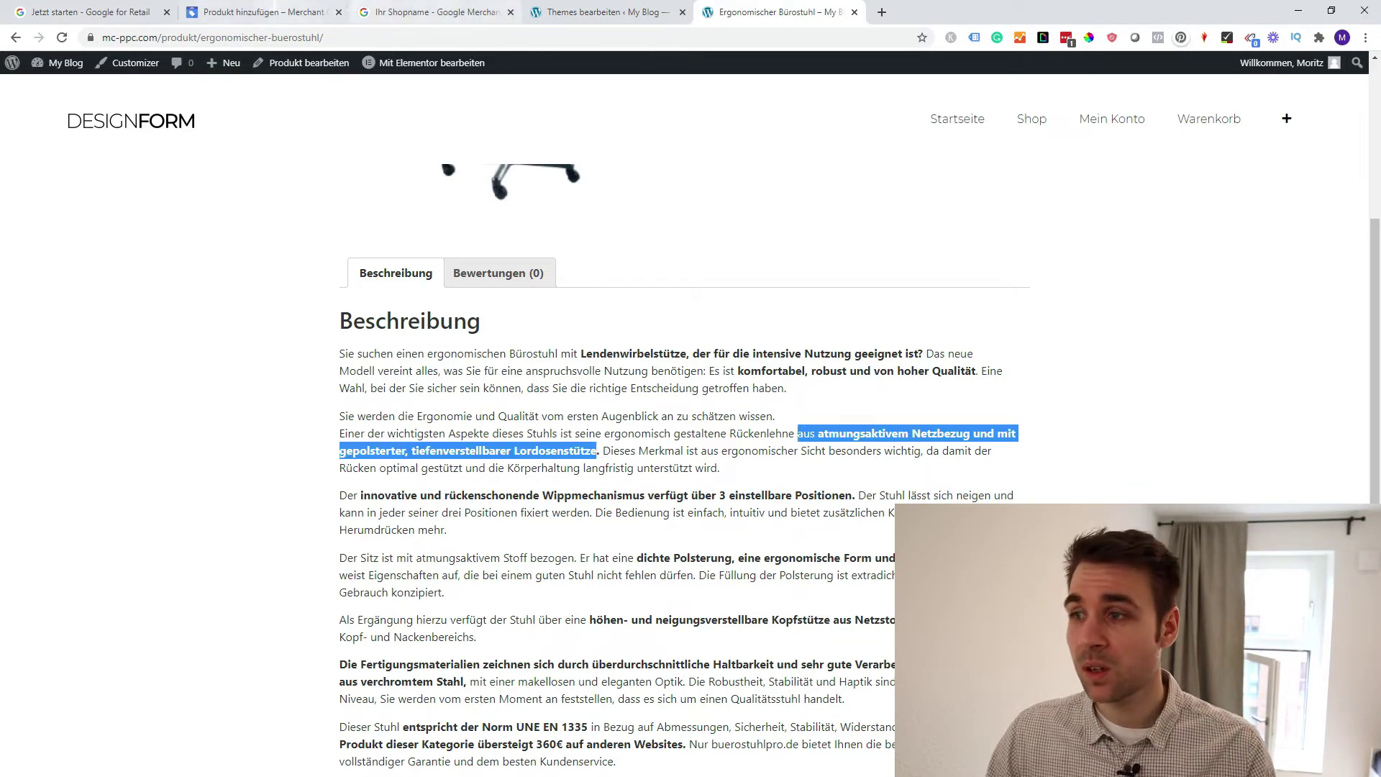
pyautogui.click(263, 12)
pyautogui.hotkey('ctrl', 'v')
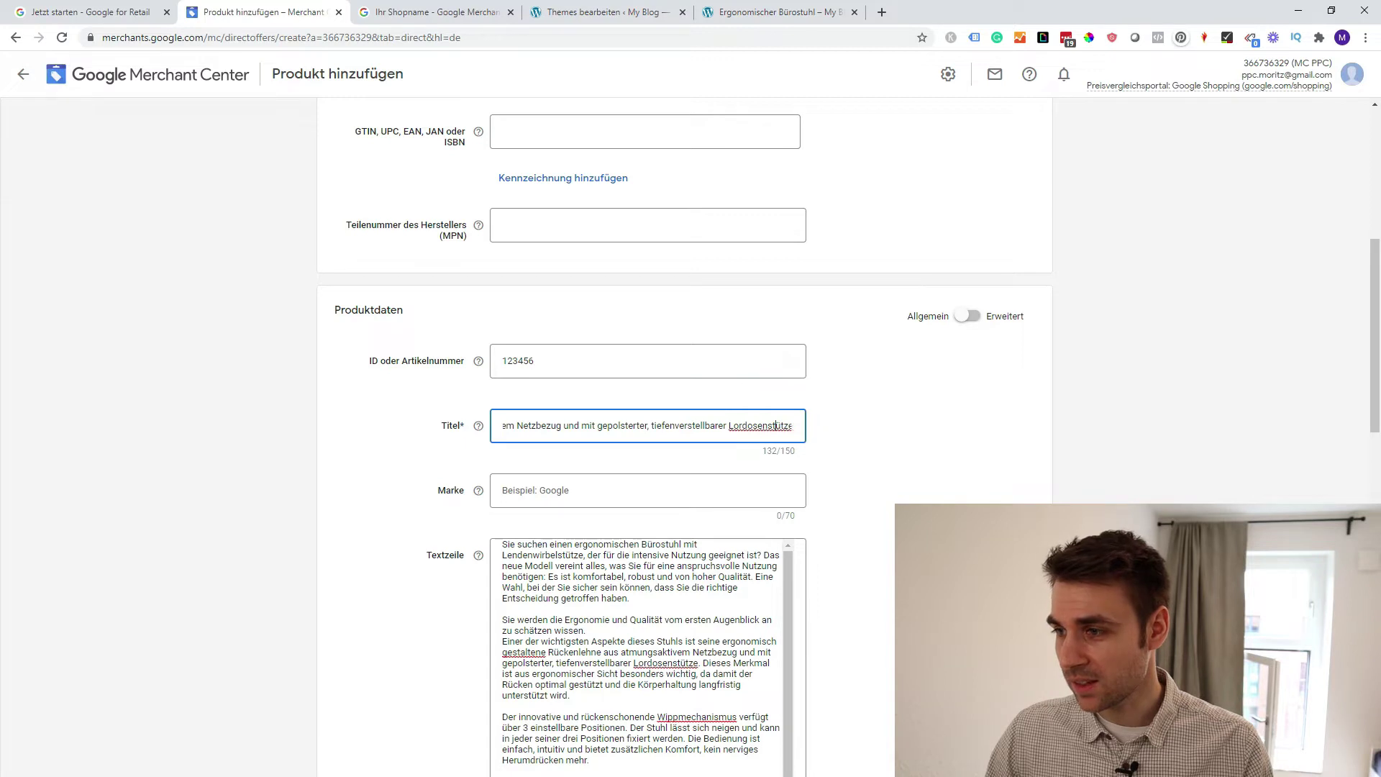
pyautogui.moveTo(792, 425); pyautogui.dragTo(503, 425)
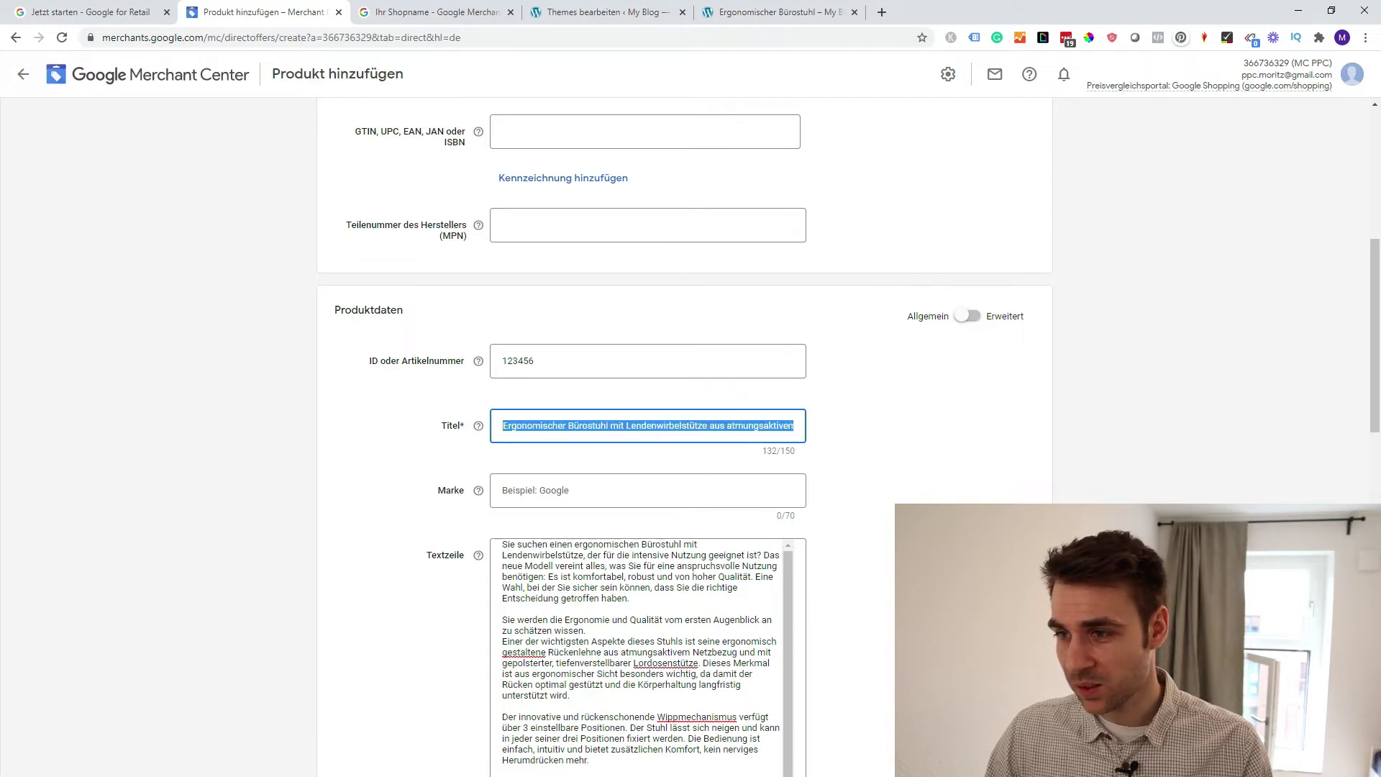
pyautogui.click(558, 425)
# Enter "MC PPC" as the product's Marke
pyautogui.scroll(-2, 690, 431)
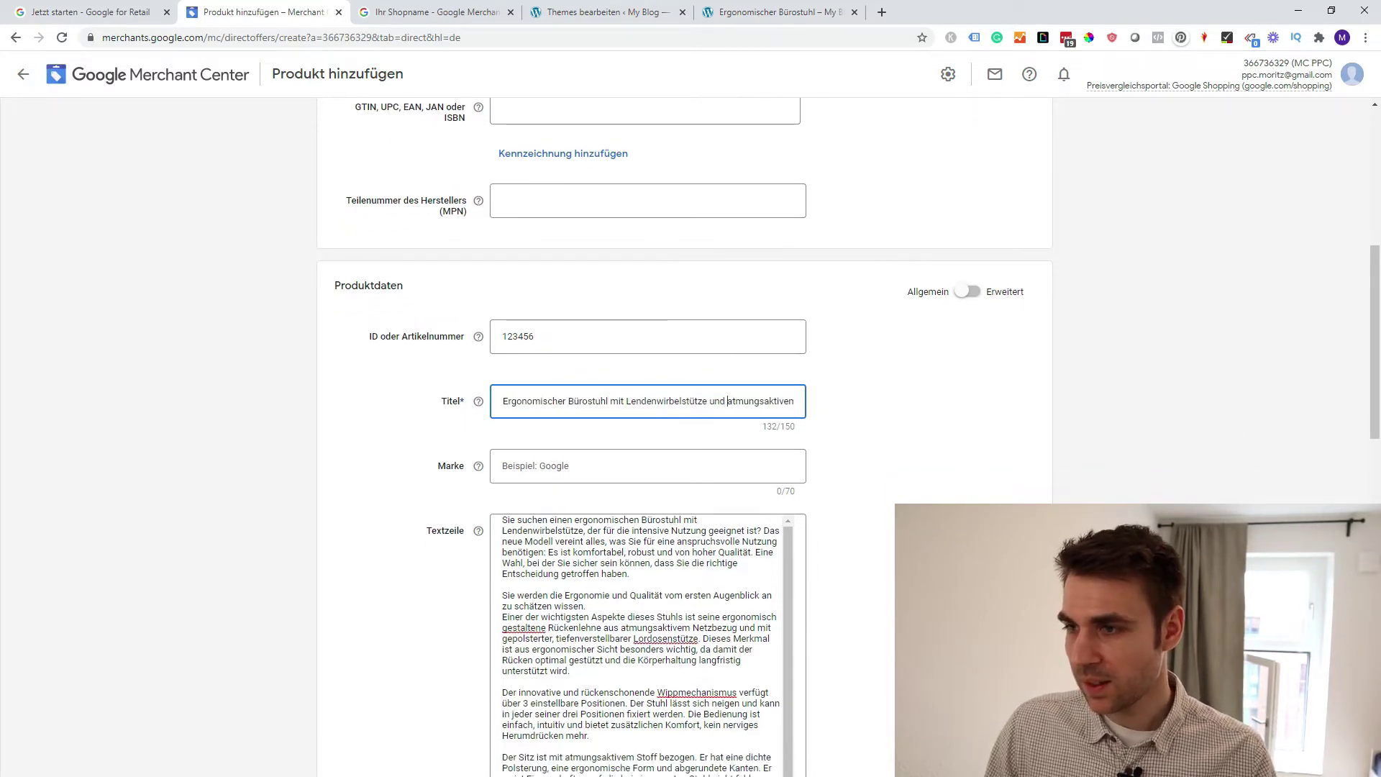
pyautogui.click(647, 346)
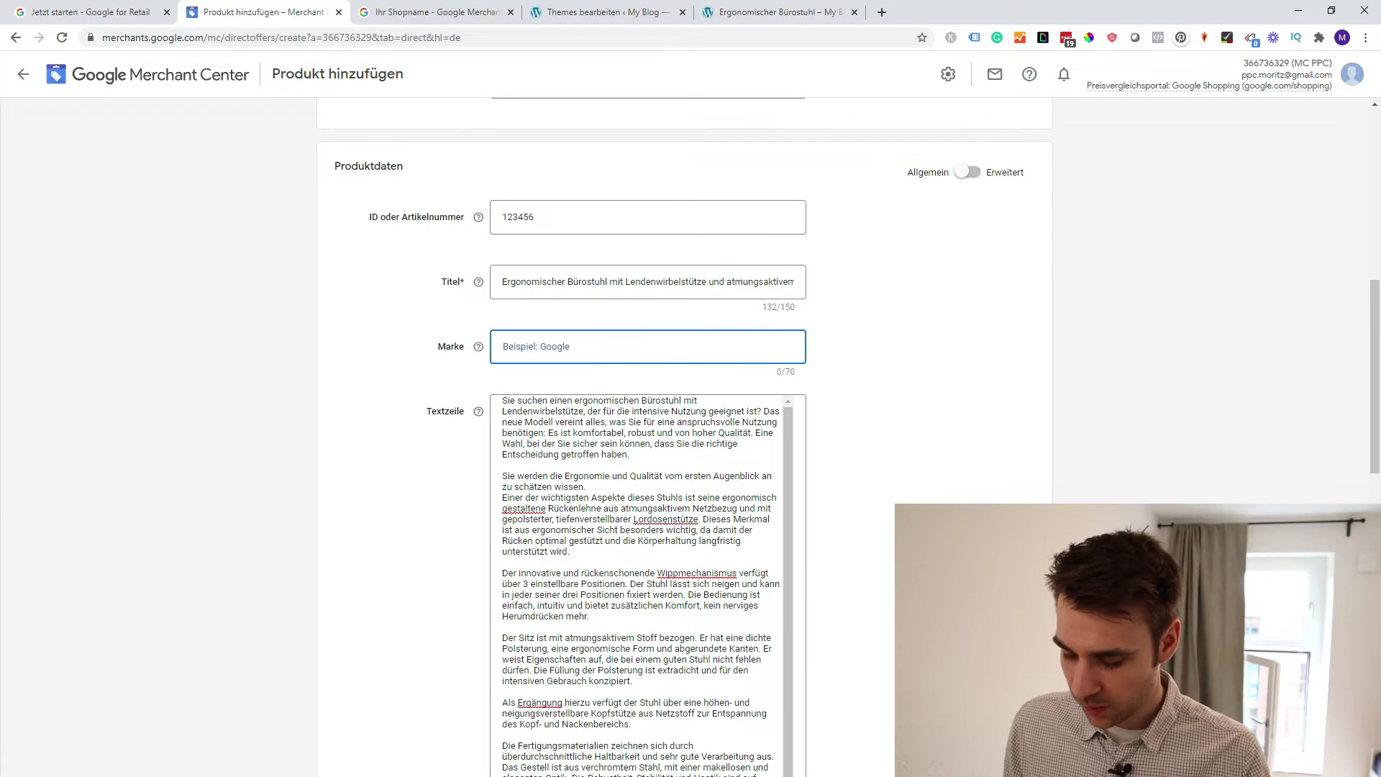
pyautogui.write('MC PPC')
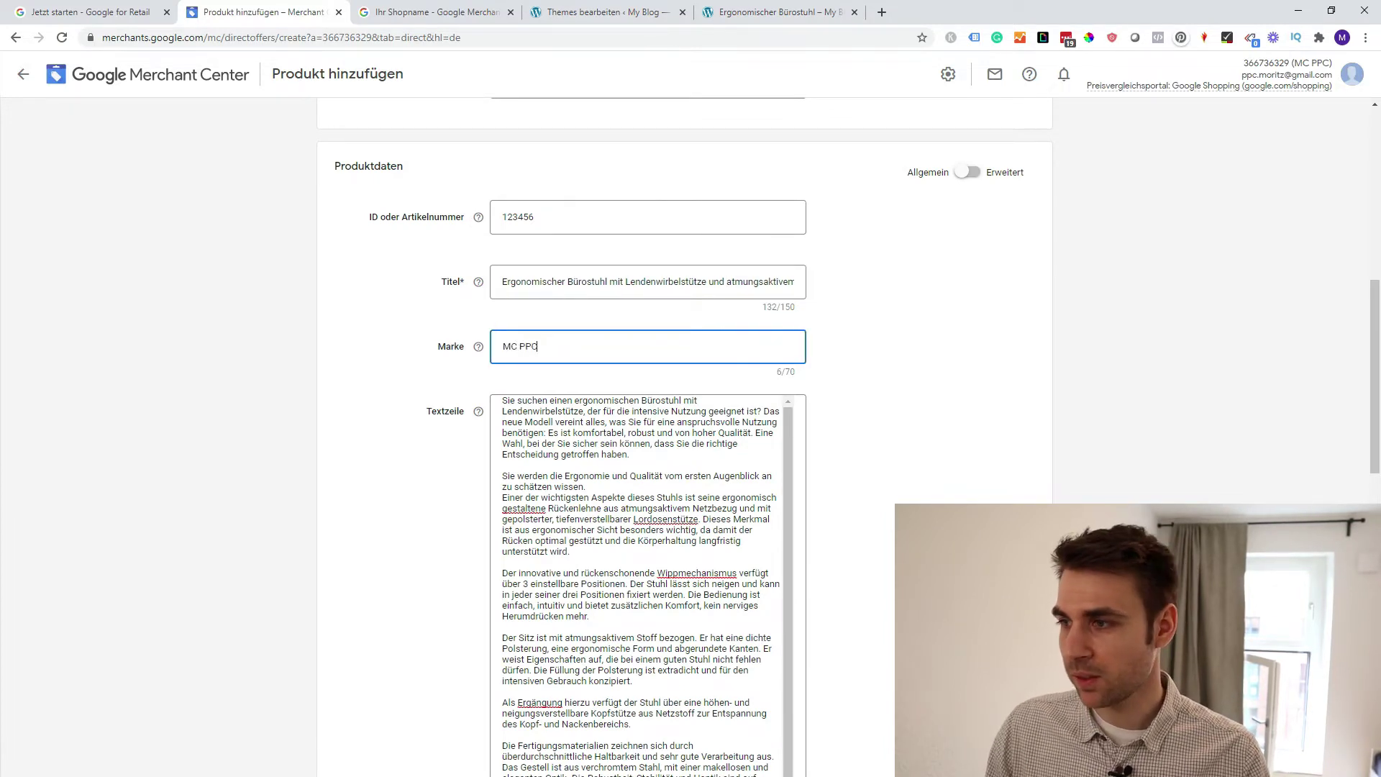
# Copy the web address of the shop's office chair page into the product's (Landingpage) Link field
pyautogui.scroll(-10, 648, 504)
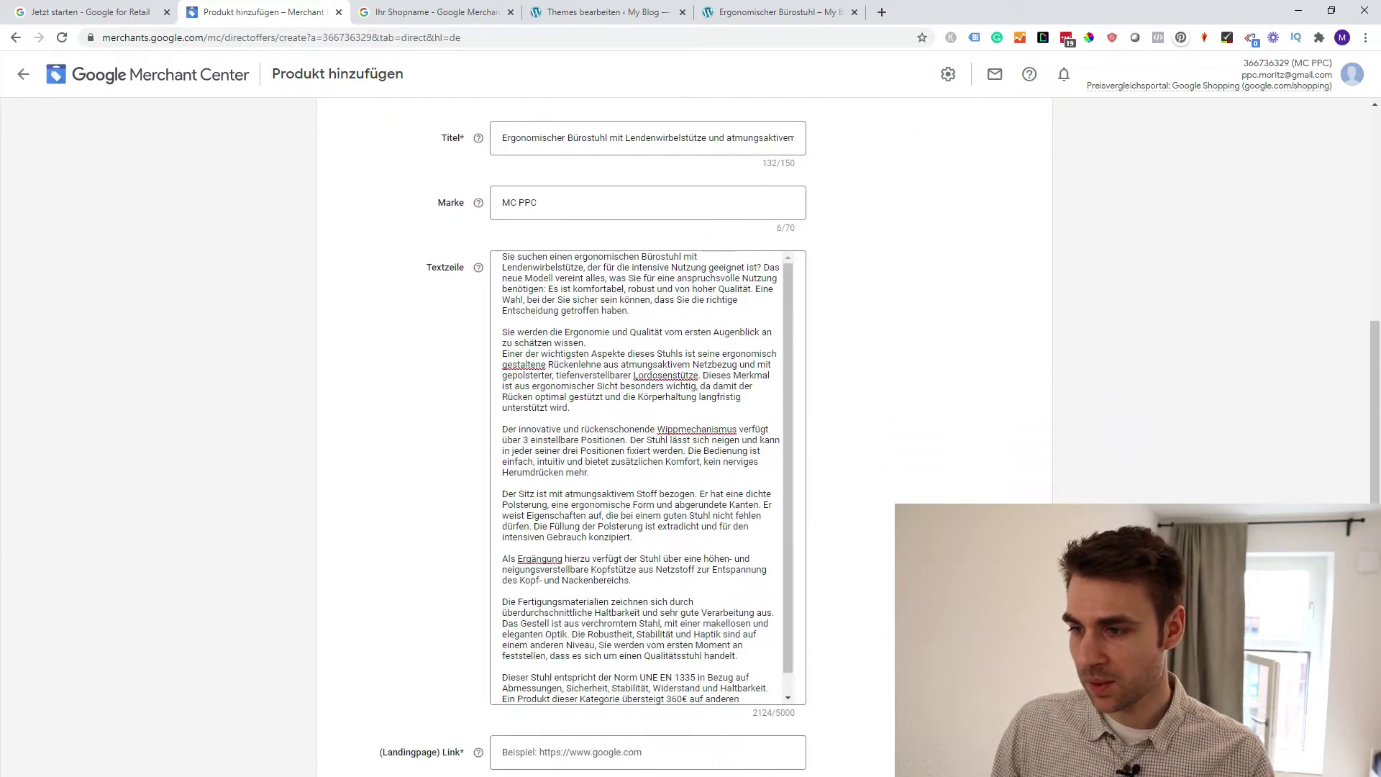
pyautogui.scroll(-2, 647, 432)
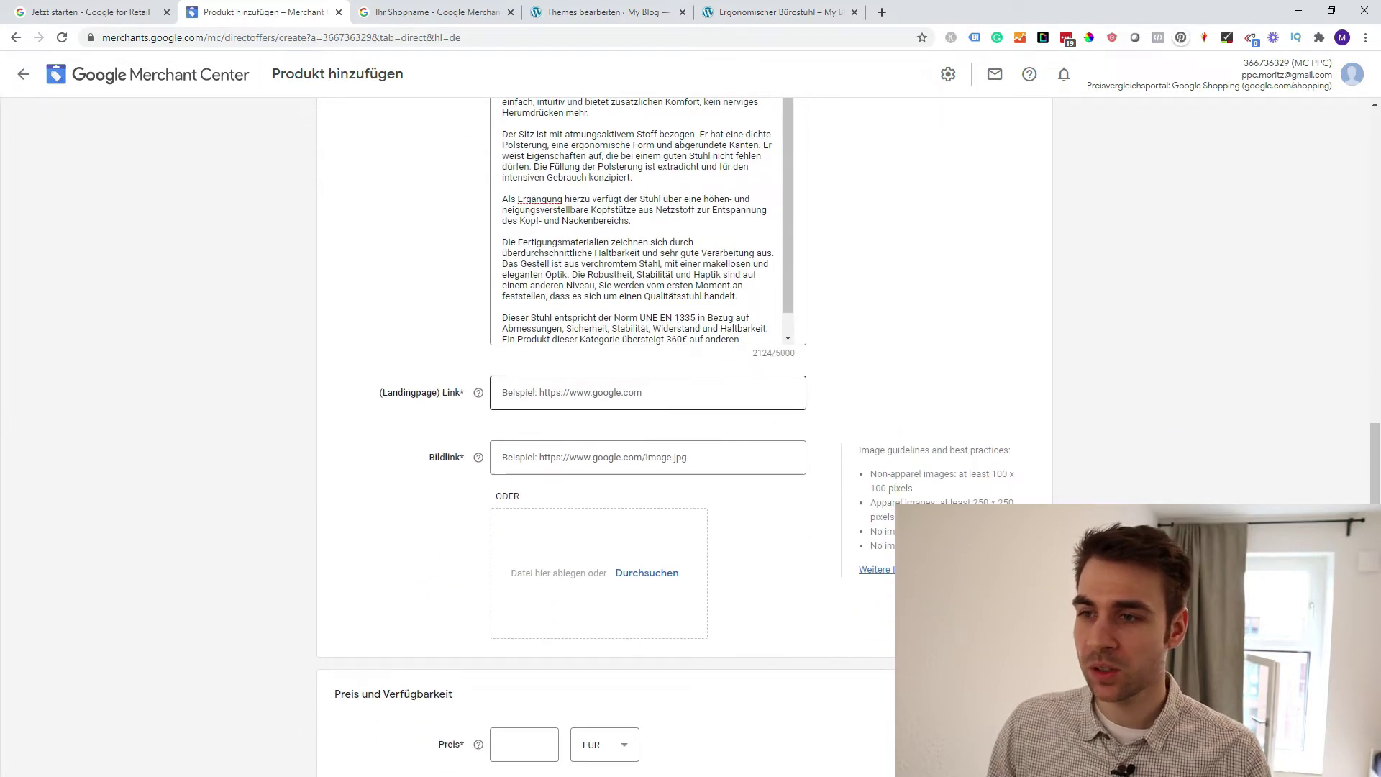
pyautogui.click(757, 13)
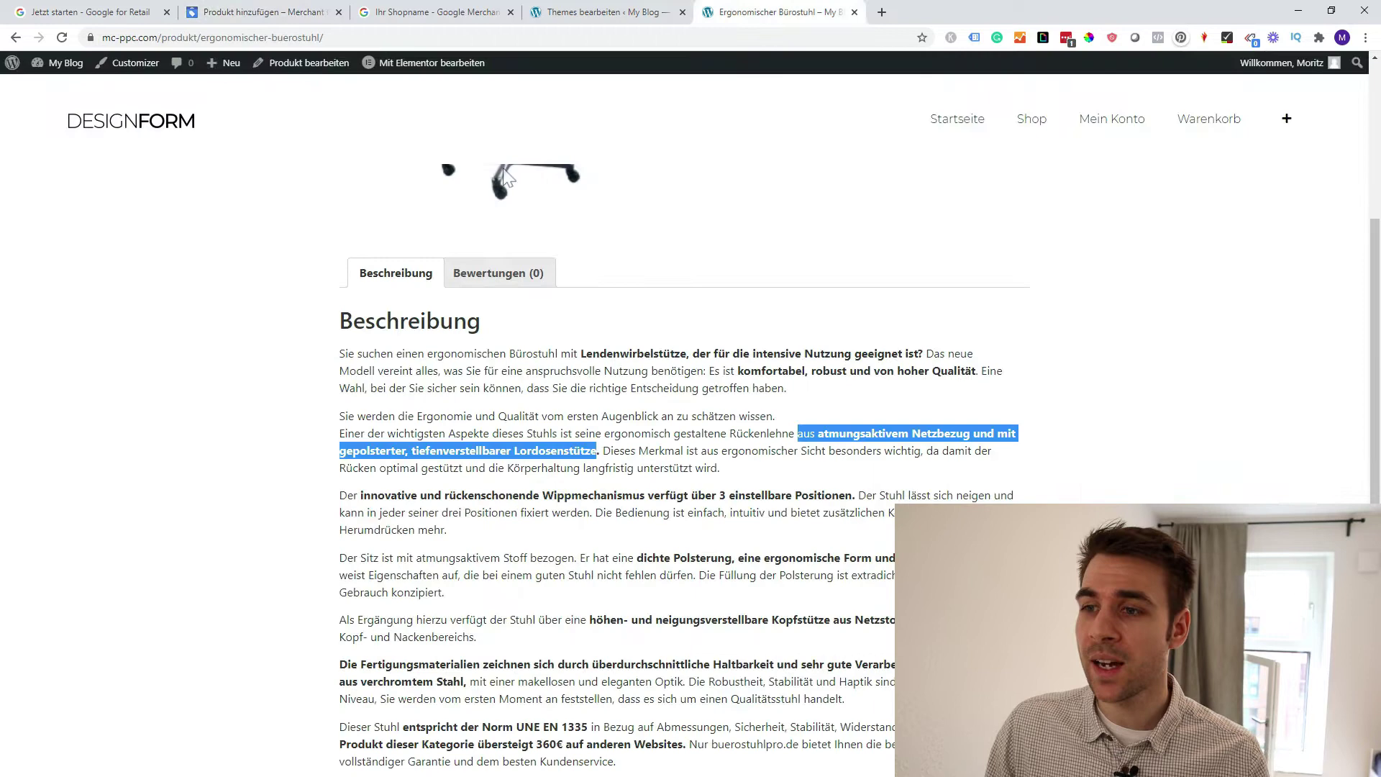
pyautogui.click(642, 419)
pyautogui.scroll(4, 643, 423)
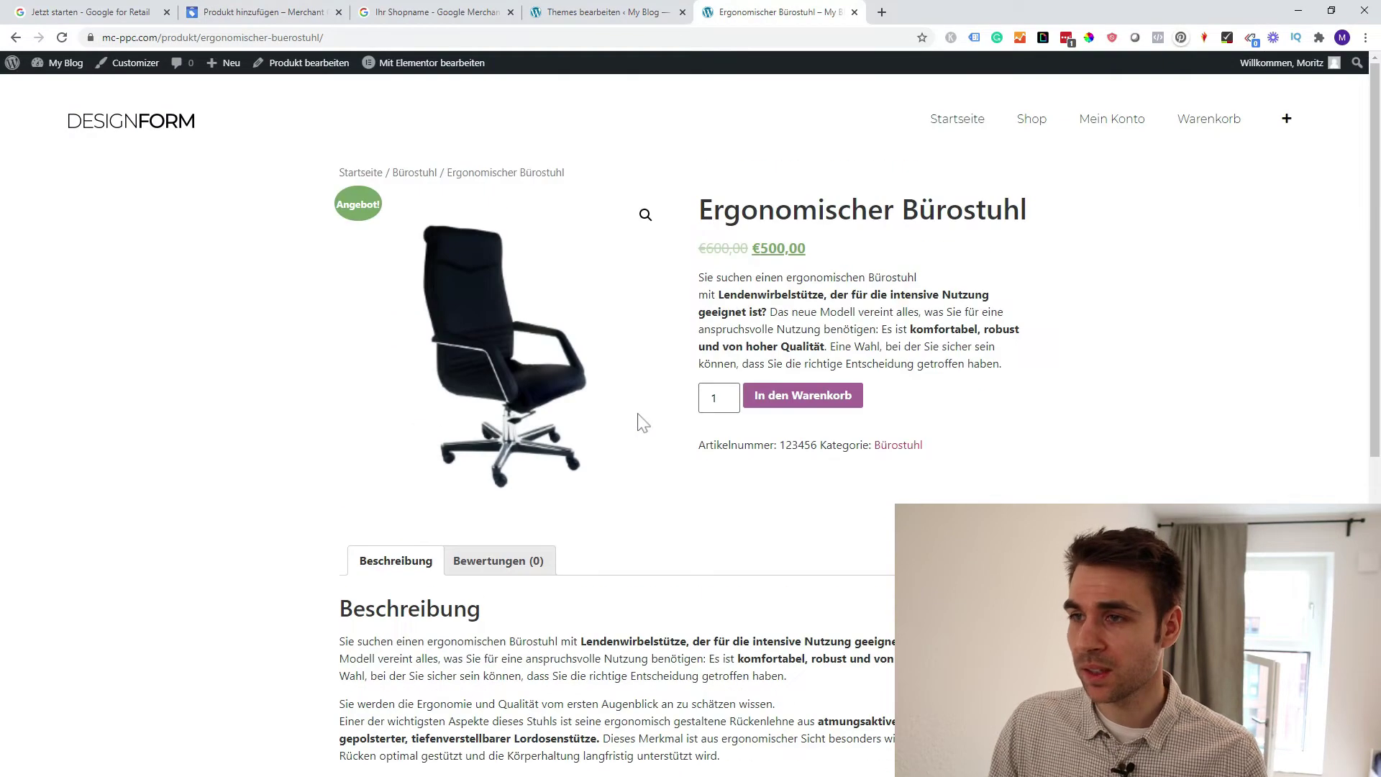
pyautogui.click(352, 39)
pyautogui.hotkey('ctrl', 'c')
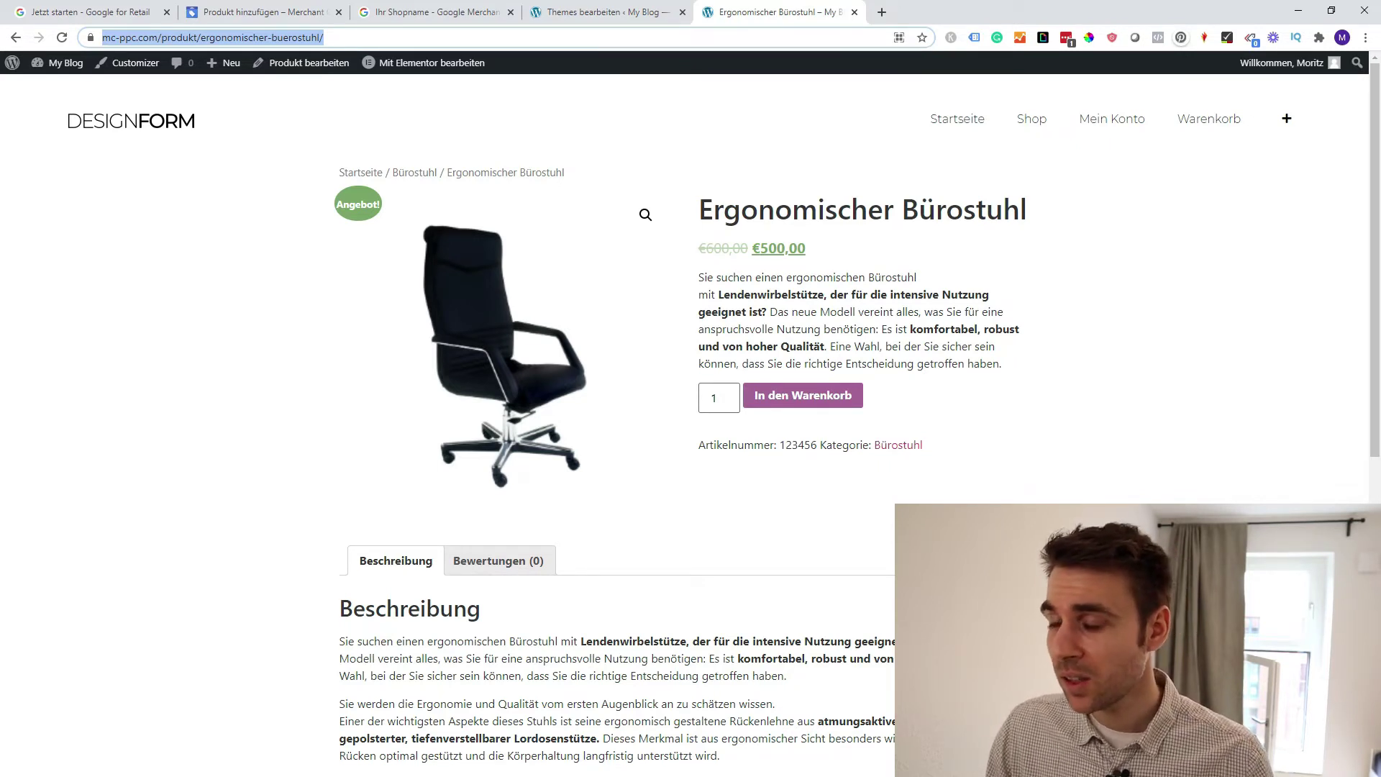
pyautogui.click(260, 12)
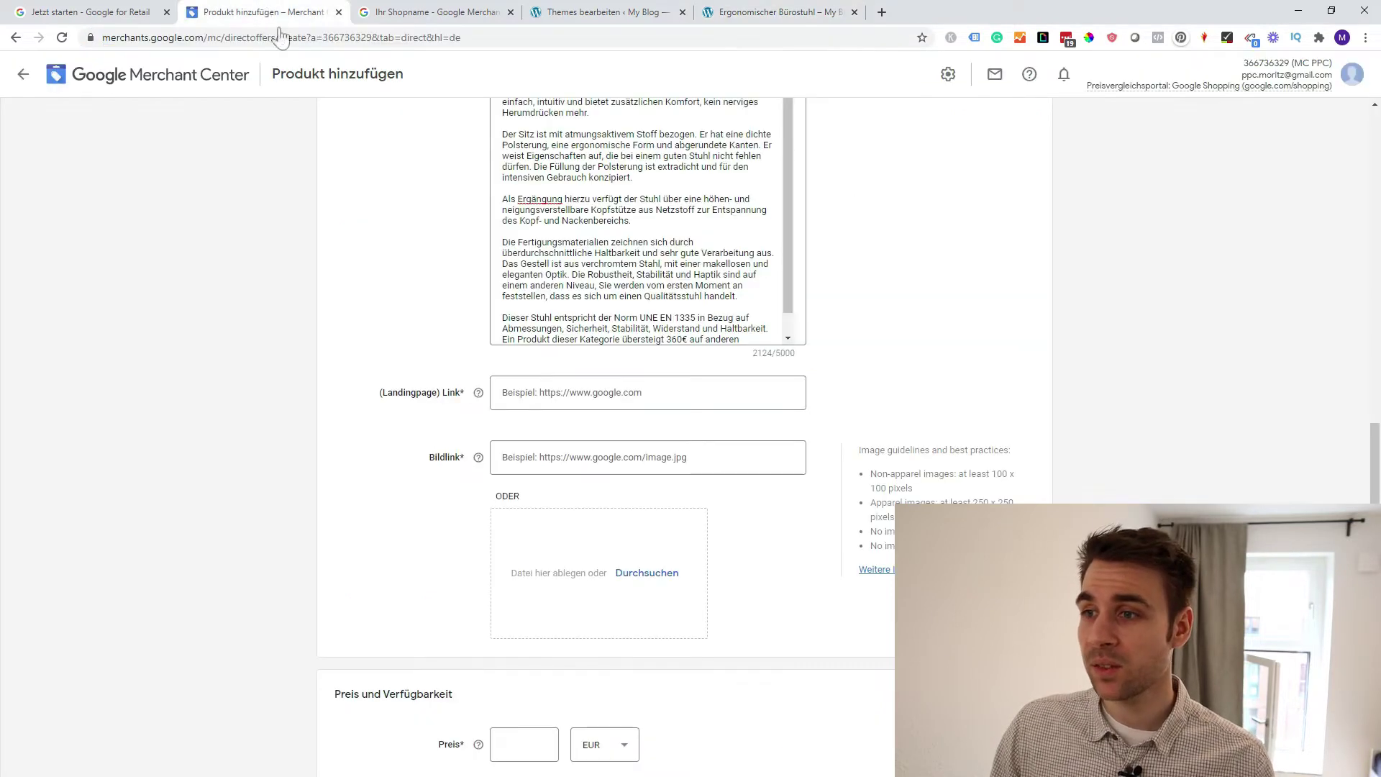
pyautogui.click(521, 395)
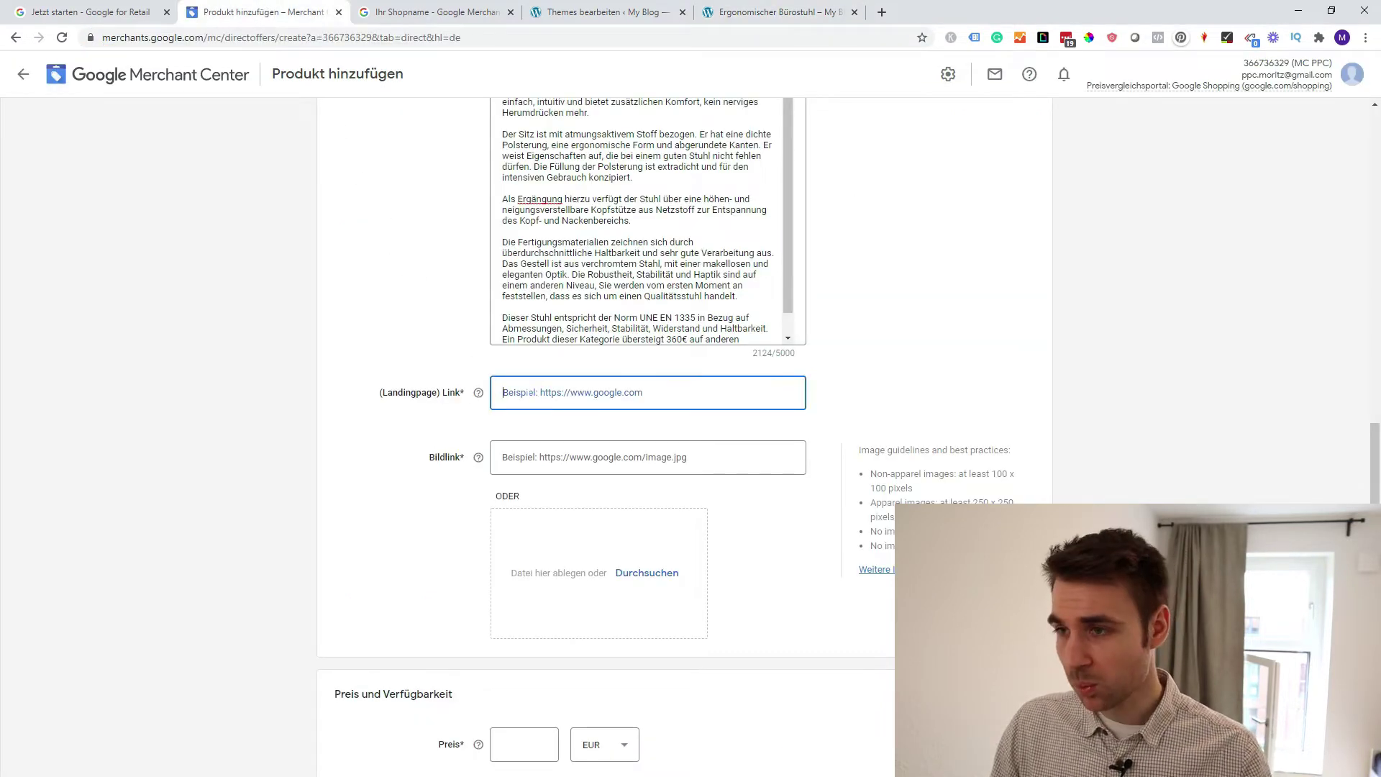
pyautogui.hotkey('ctrl', 'v')
# Open the source code of the shop's office chair page and look through its opening lines
pyautogui.click(784, 12)
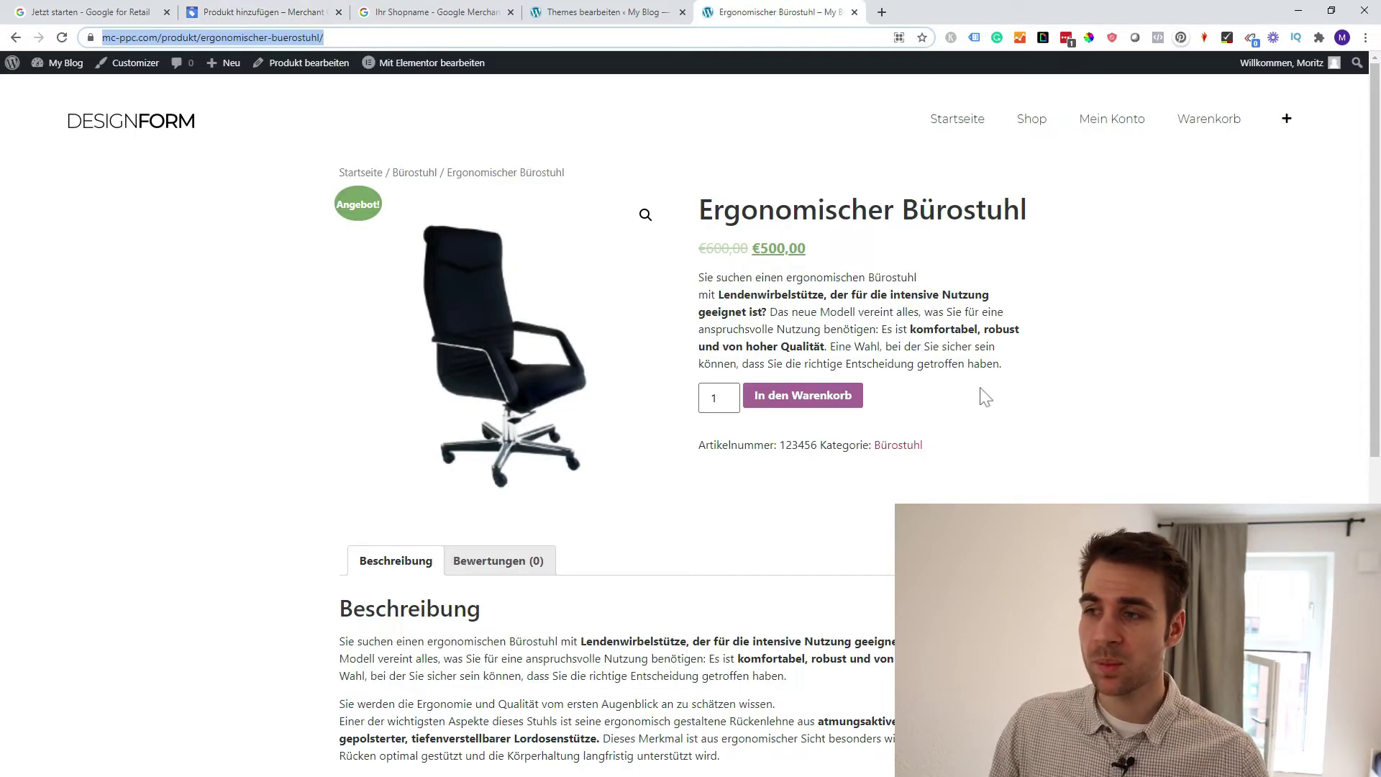
pyautogui.rightClick(843, 554)
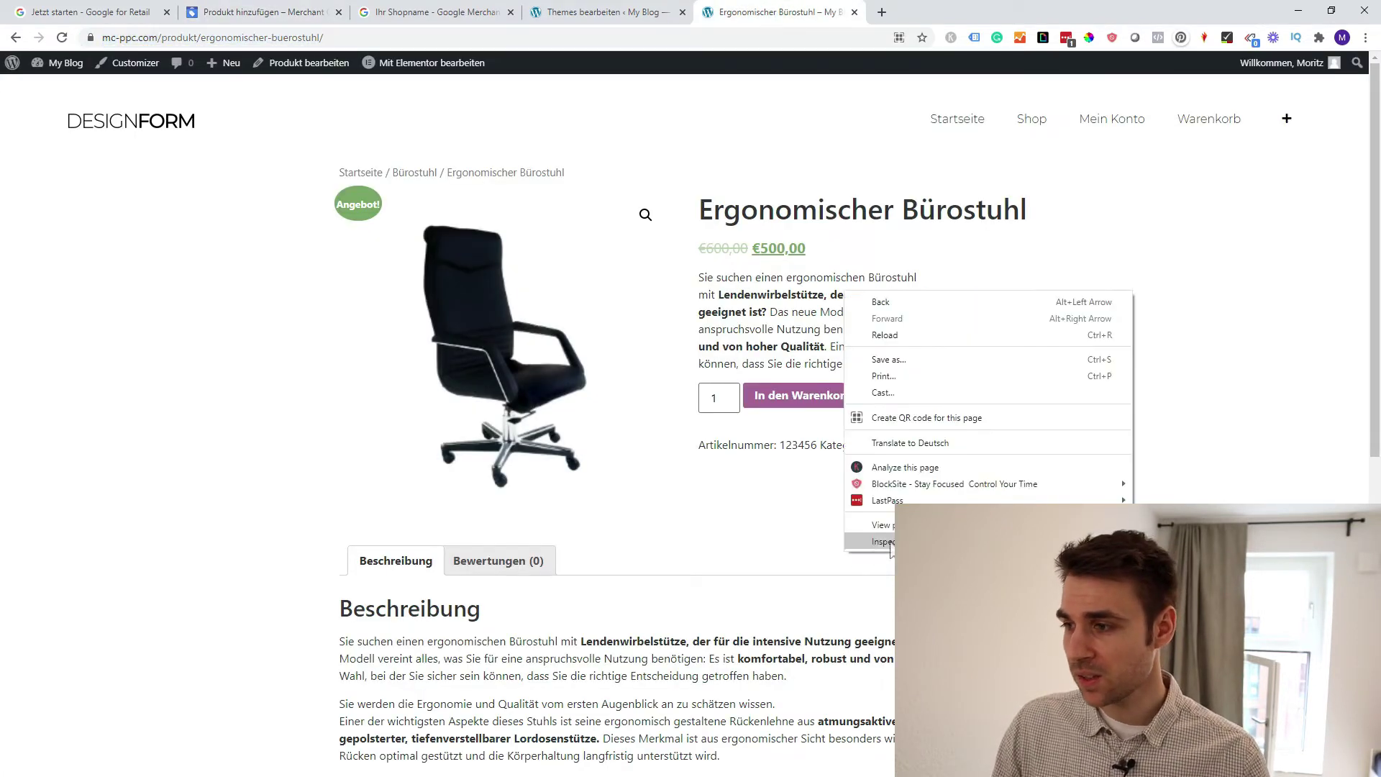
pyautogui.click(881, 525)
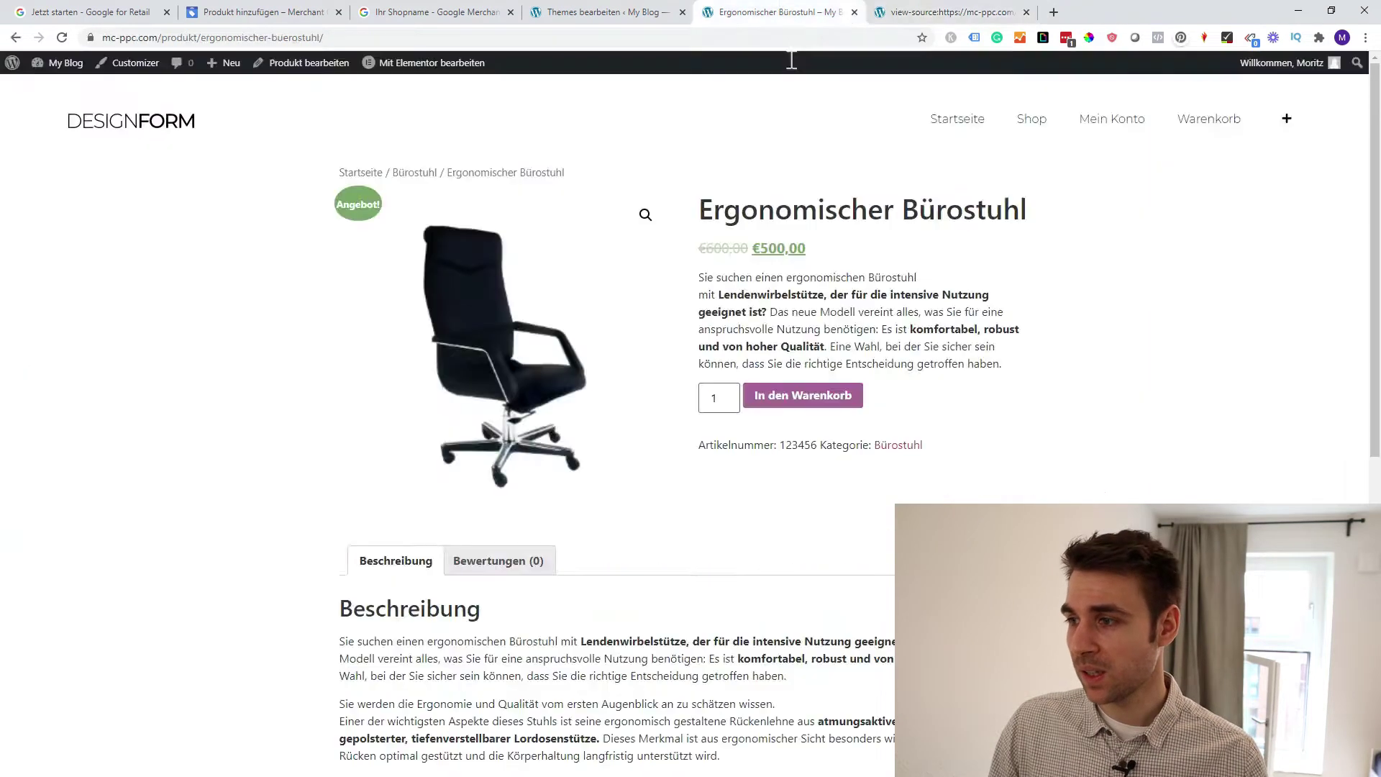
pyautogui.rightClick(301, 217)
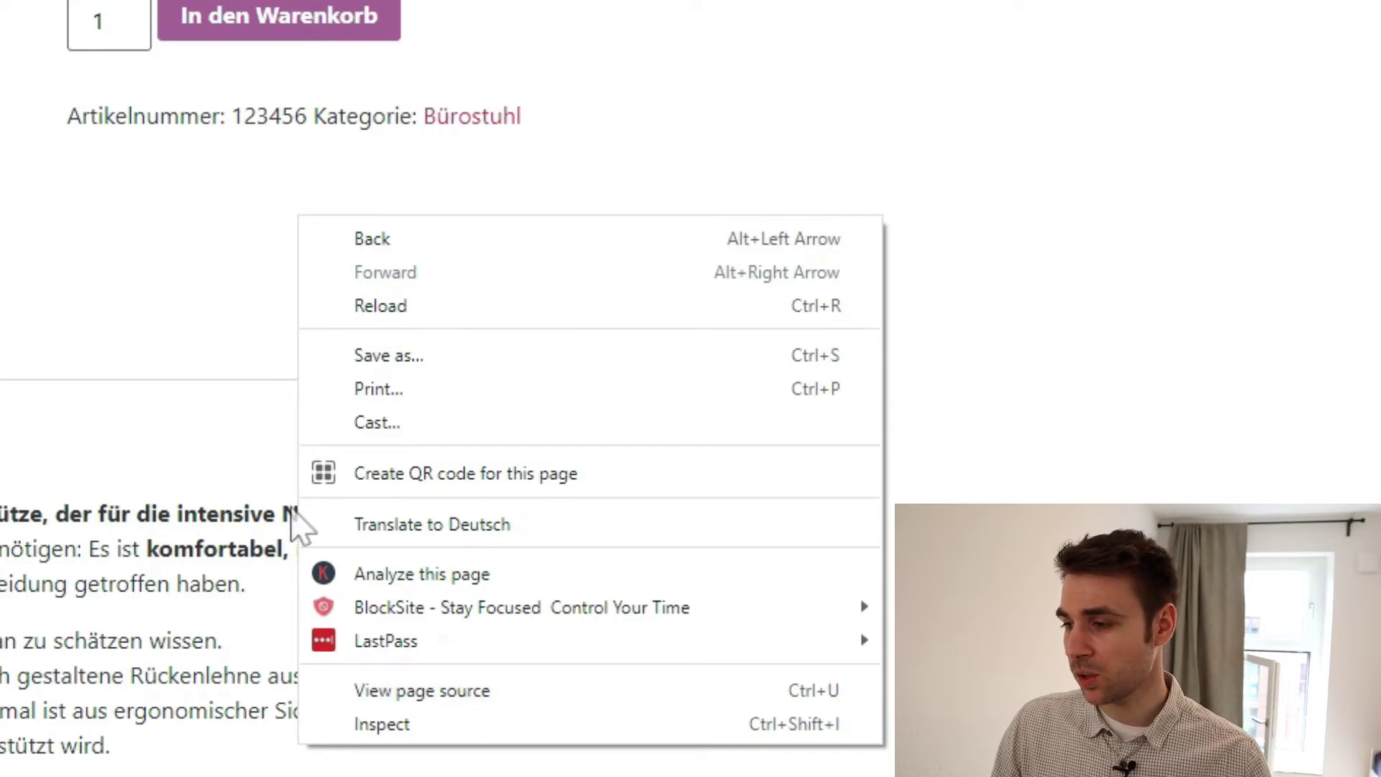
pyautogui.click(194, 338)
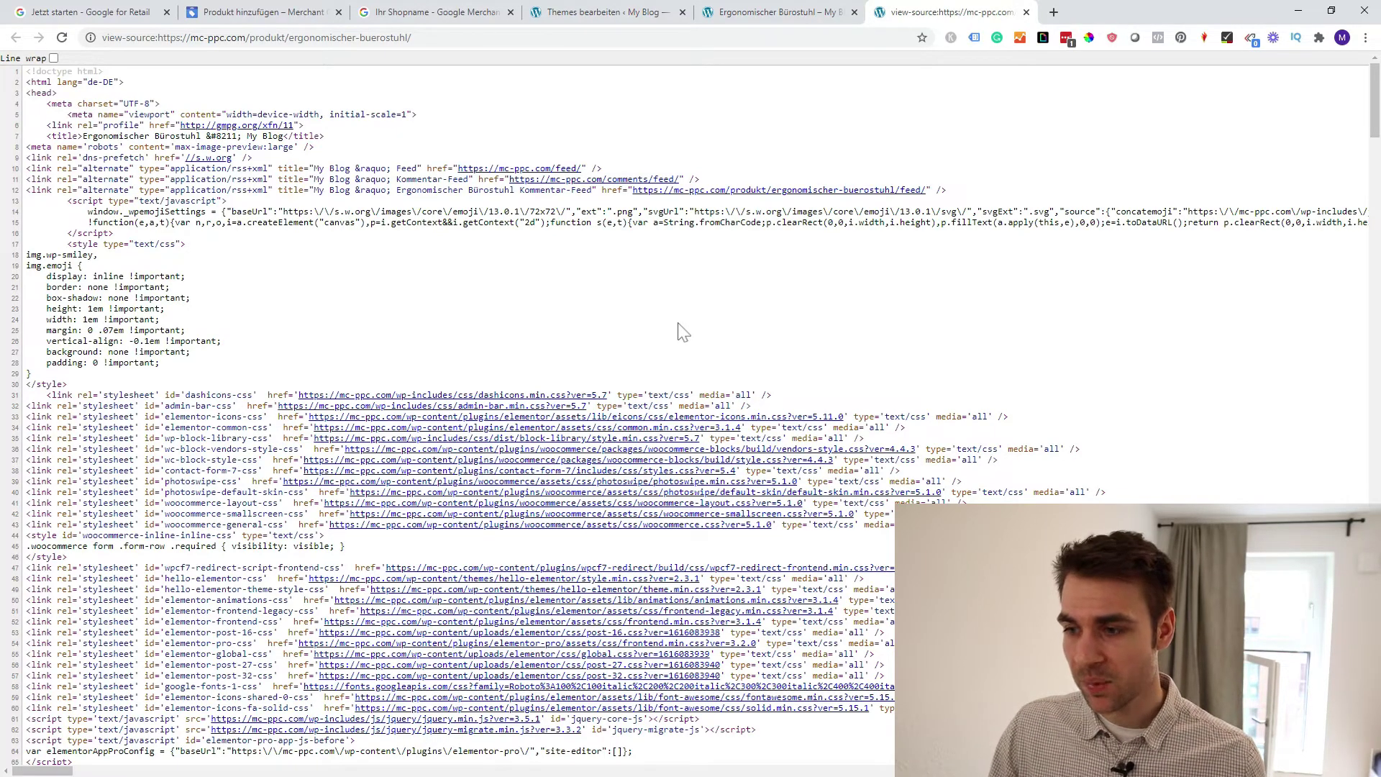
pyautogui.scroll(-2, 684, 333)
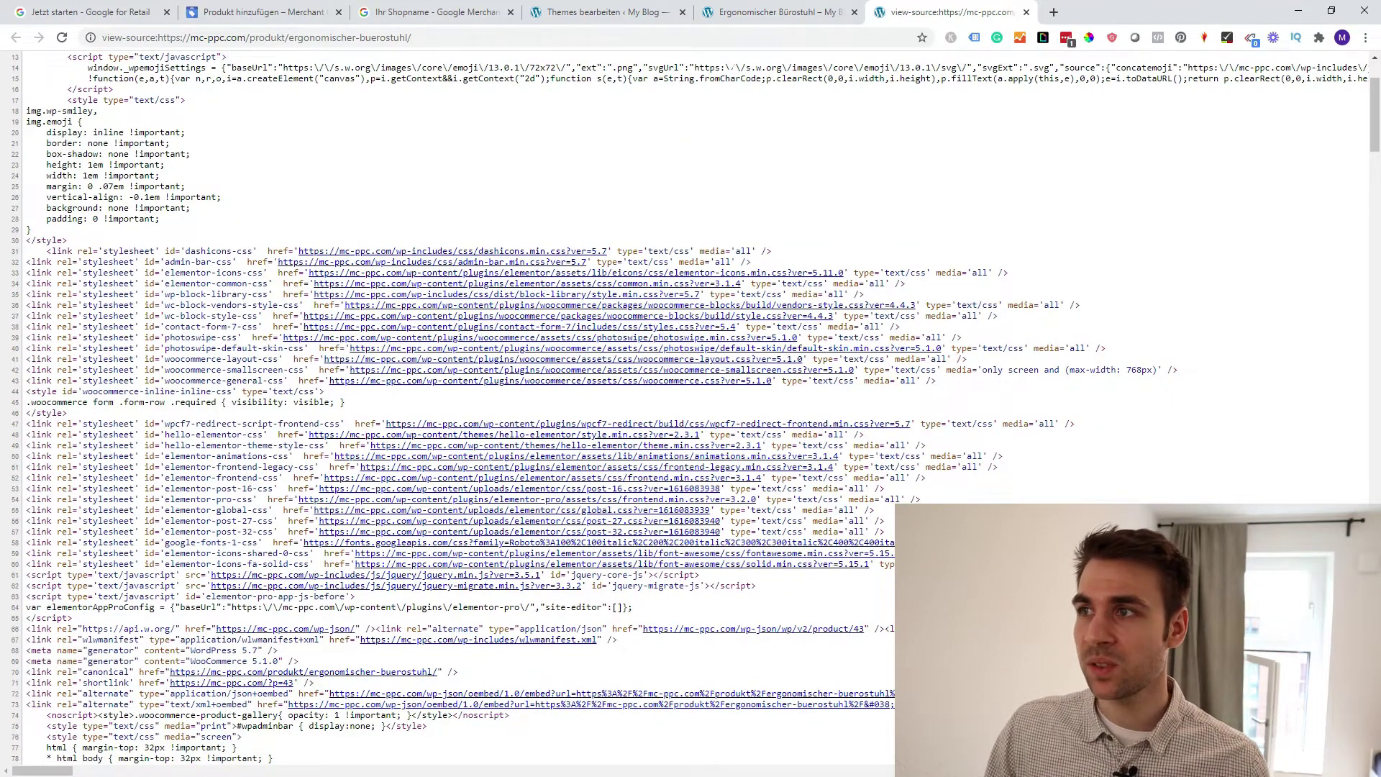
# Examine the office chair's product page and the Bürostuhl category page in the shop
pyautogui.click(749, 13)
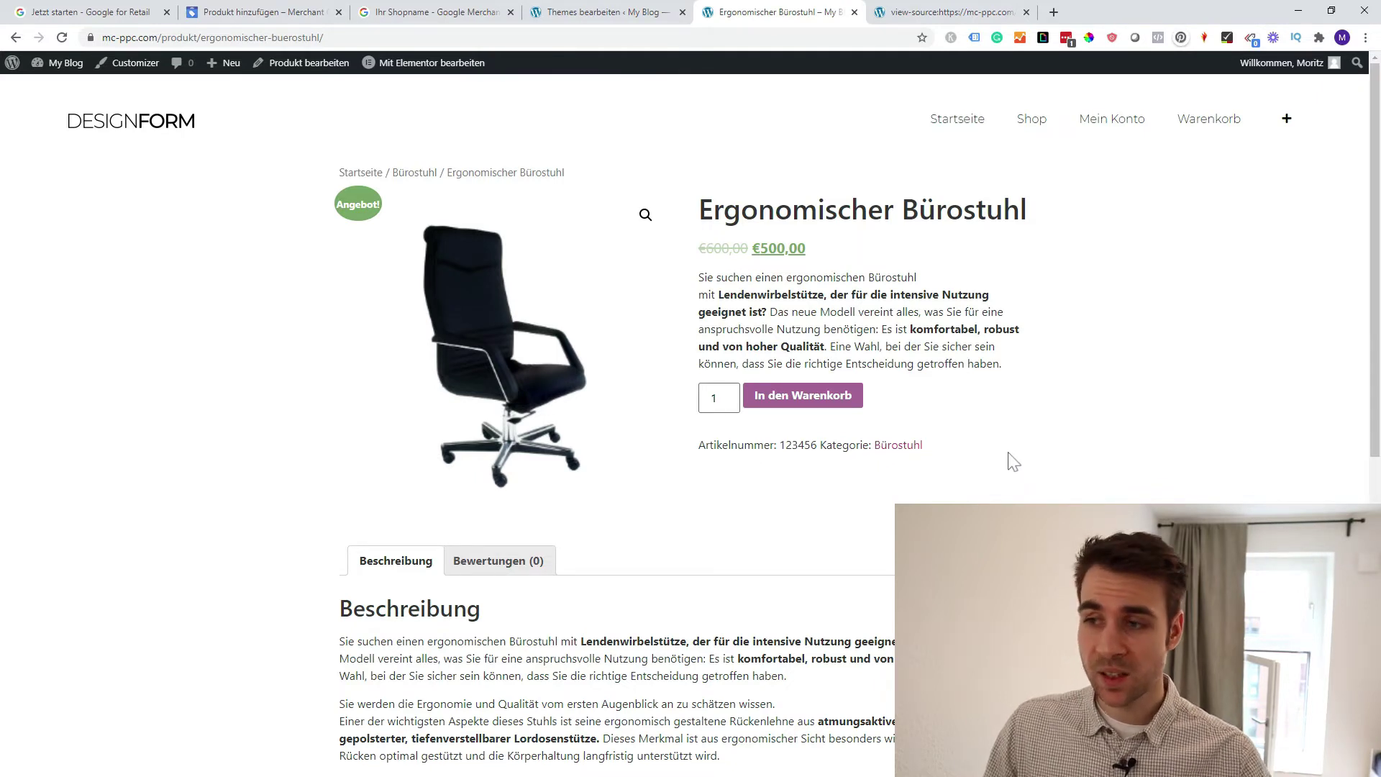
pyautogui.scroll(-2, 1014, 462)
pyautogui.scroll(2, 1013, 462)
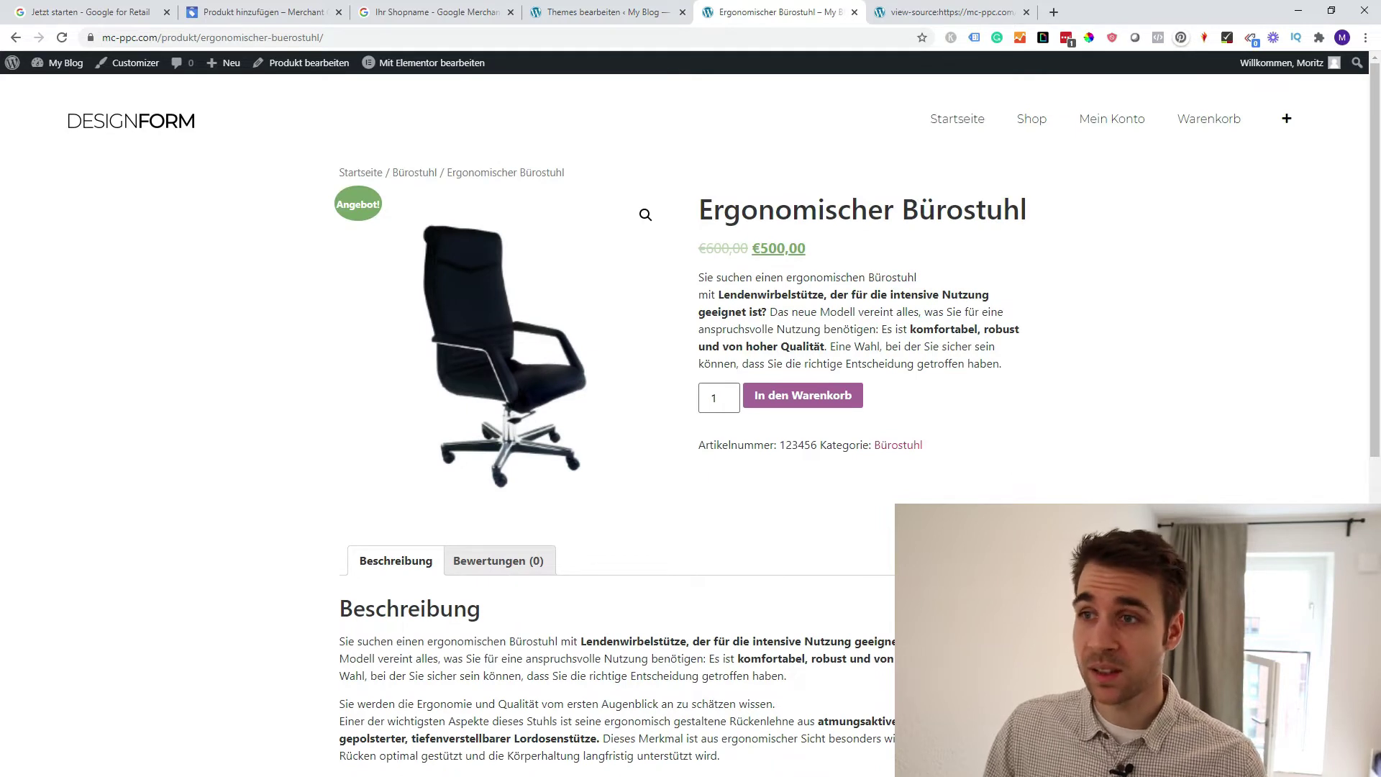
pyautogui.press('F5')
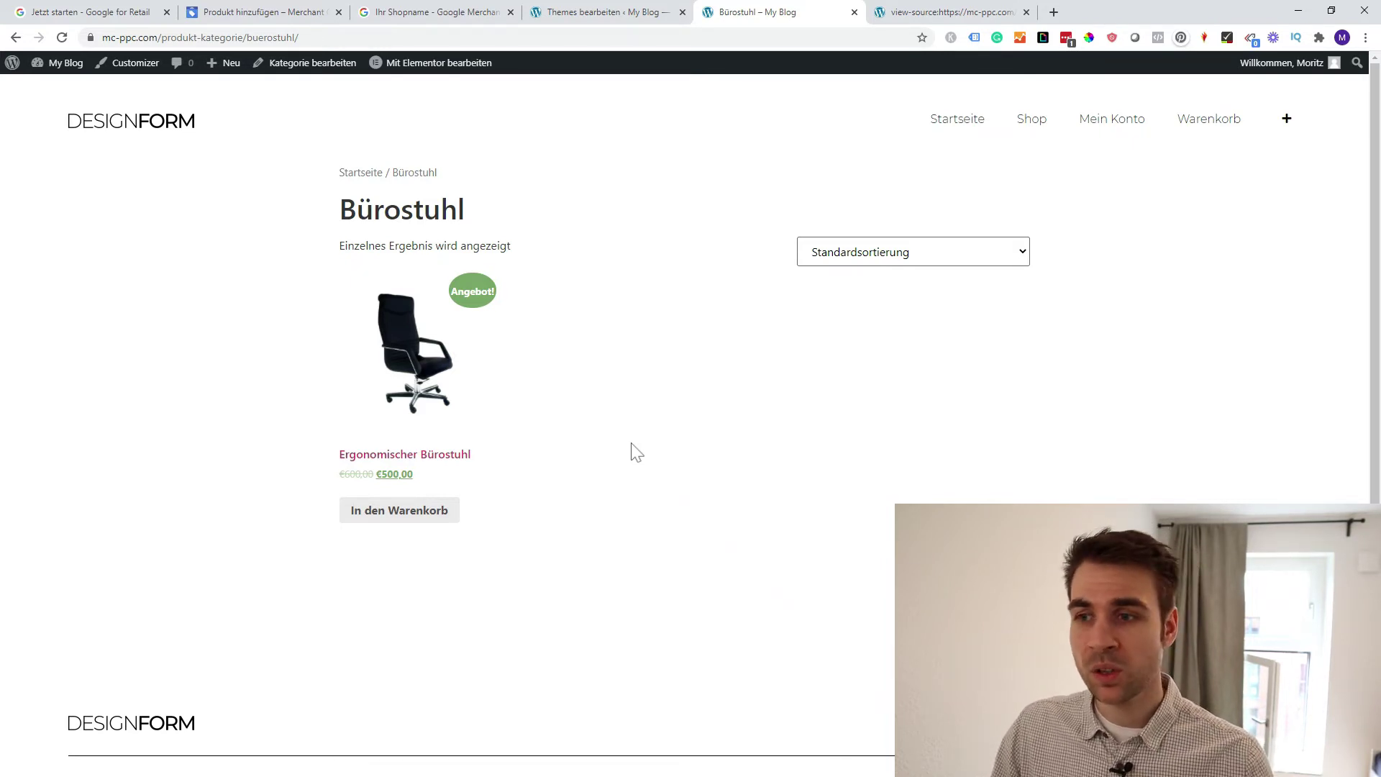
pyautogui.click(402, 375)
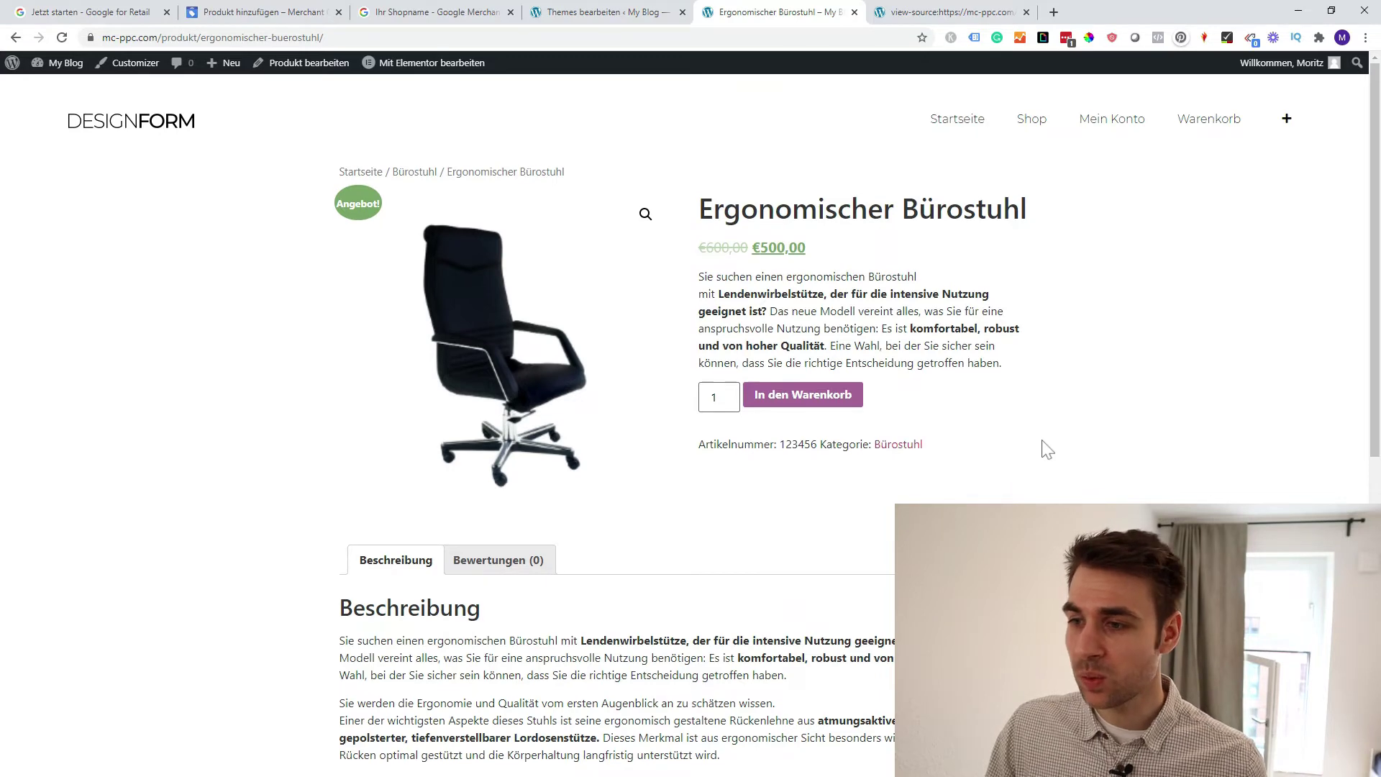
pyautogui.scroll(-8, 1043, 452)
pyautogui.scroll(5, 1034, 456)
pyautogui.scroll(2, 1035, 454)
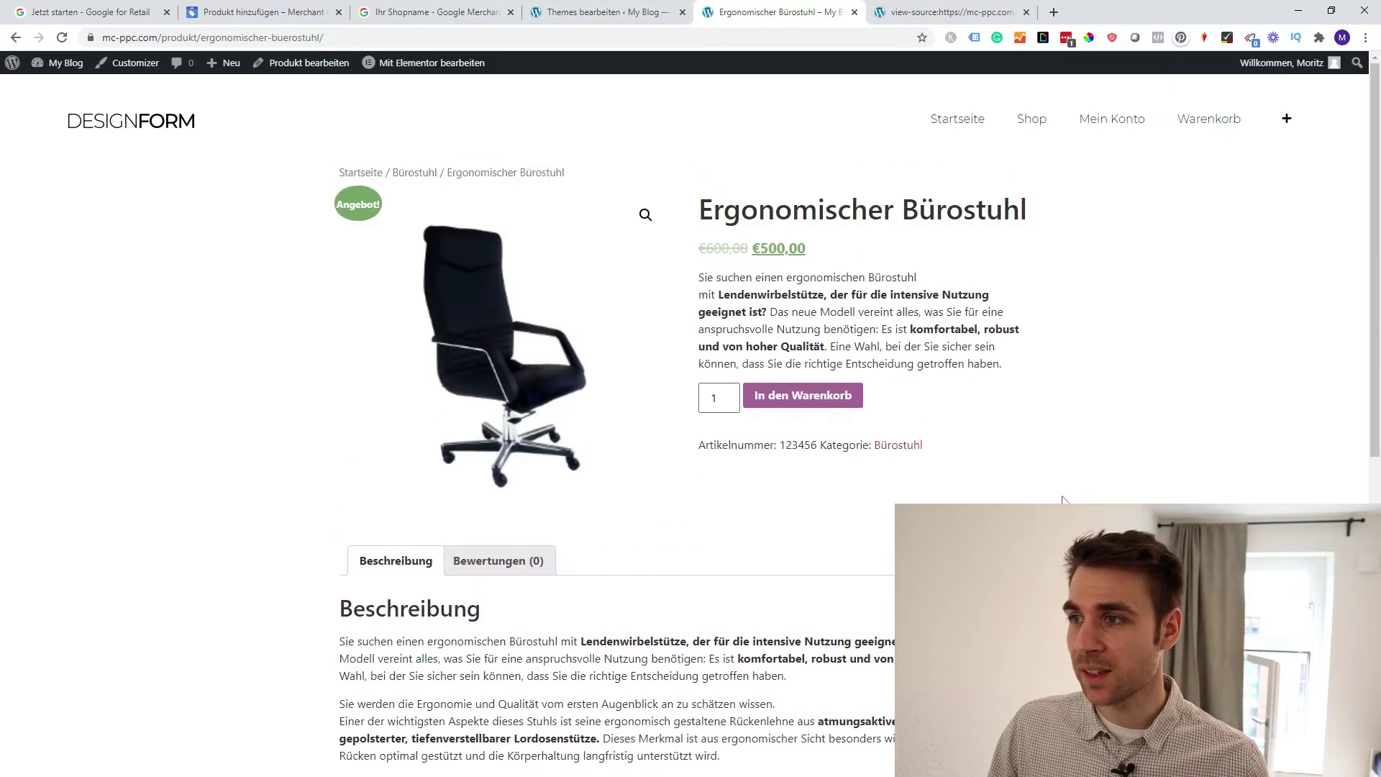
# Switch to the shop's WordPress admin and open the media library, leaving the theme editor without saving
pyautogui.click(271, 16)
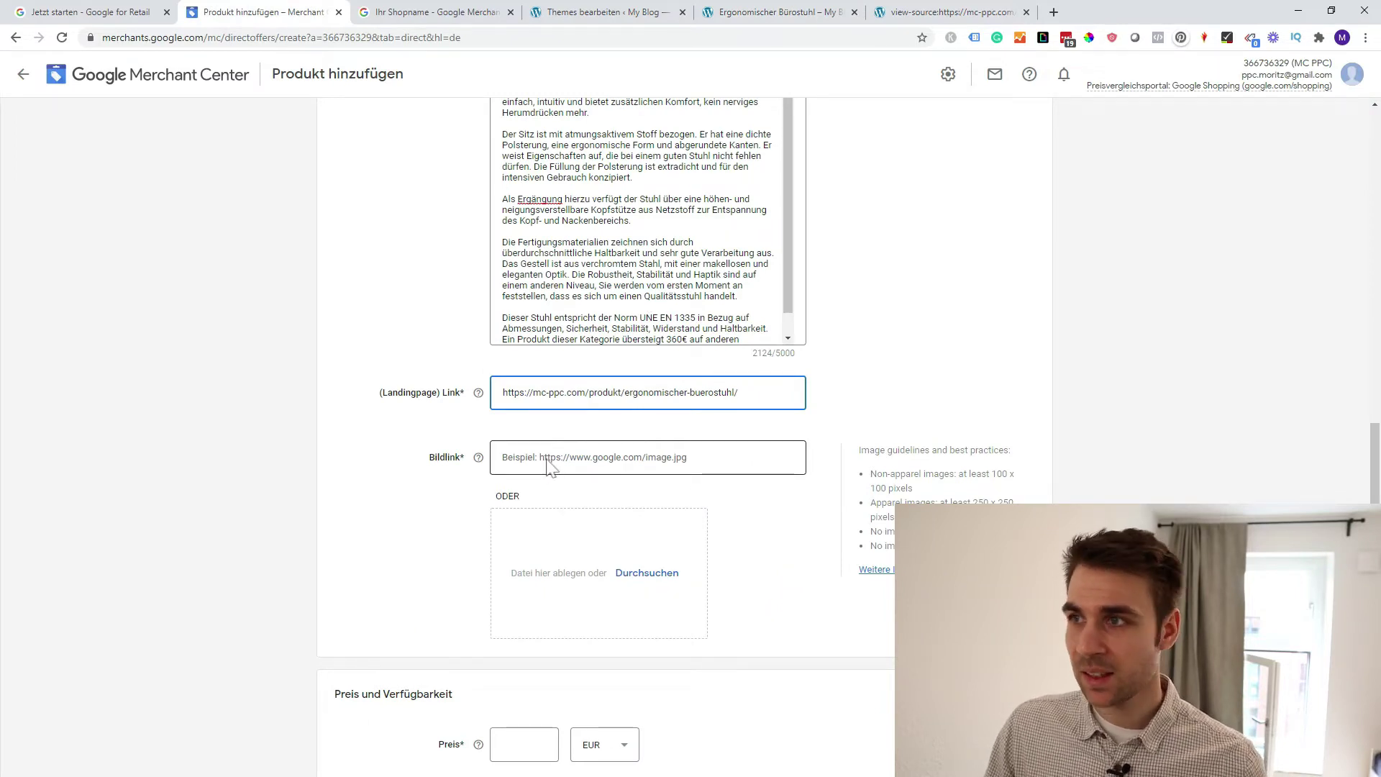
pyautogui.click(771, 12)
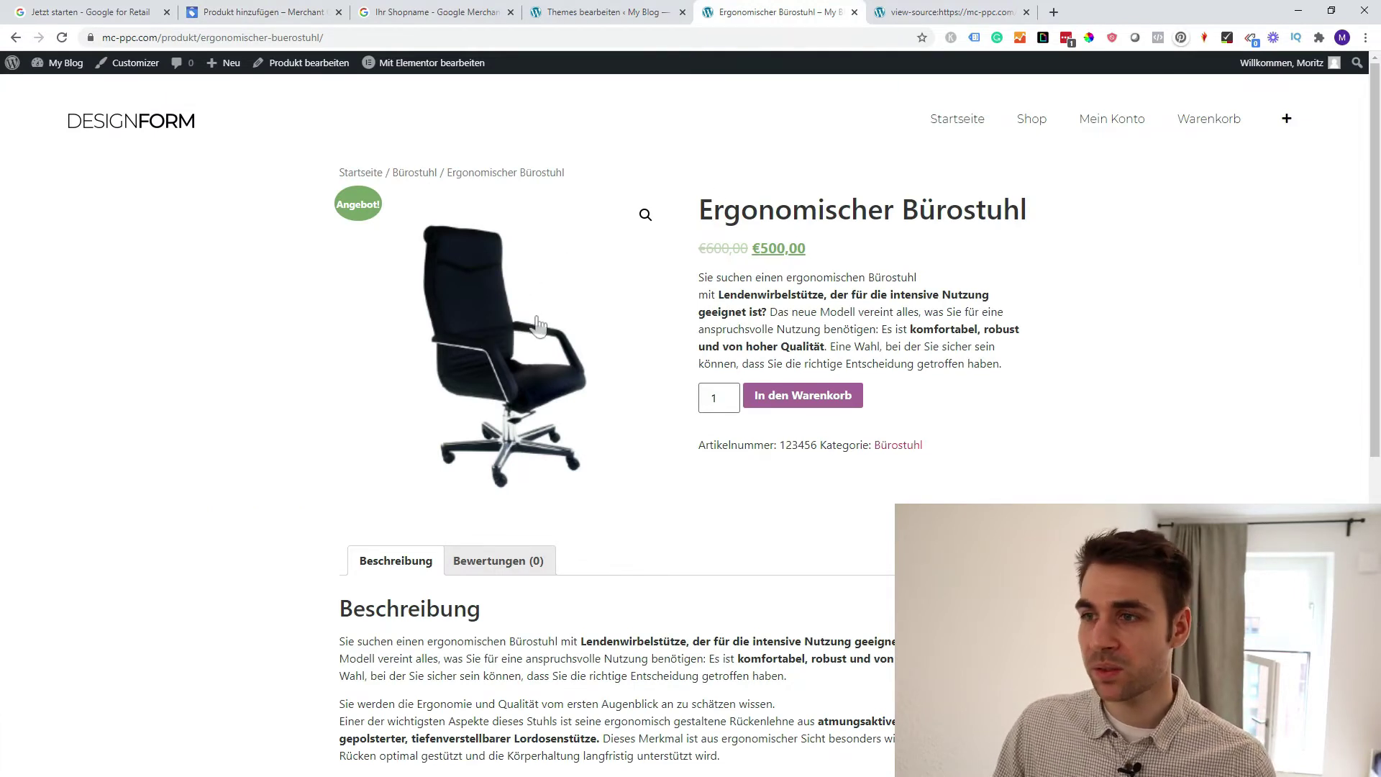
pyautogui.click(575, 12)
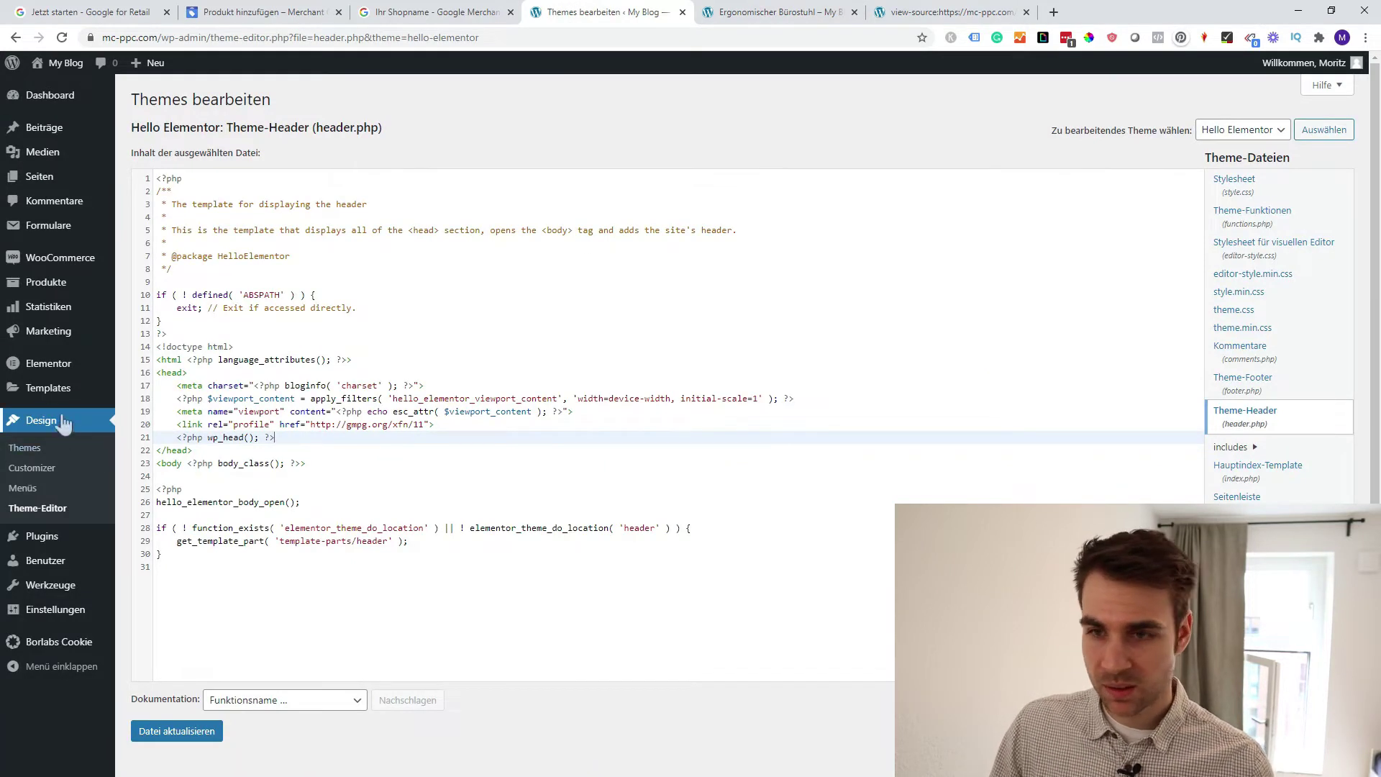
pyautogui.click(52, 151)
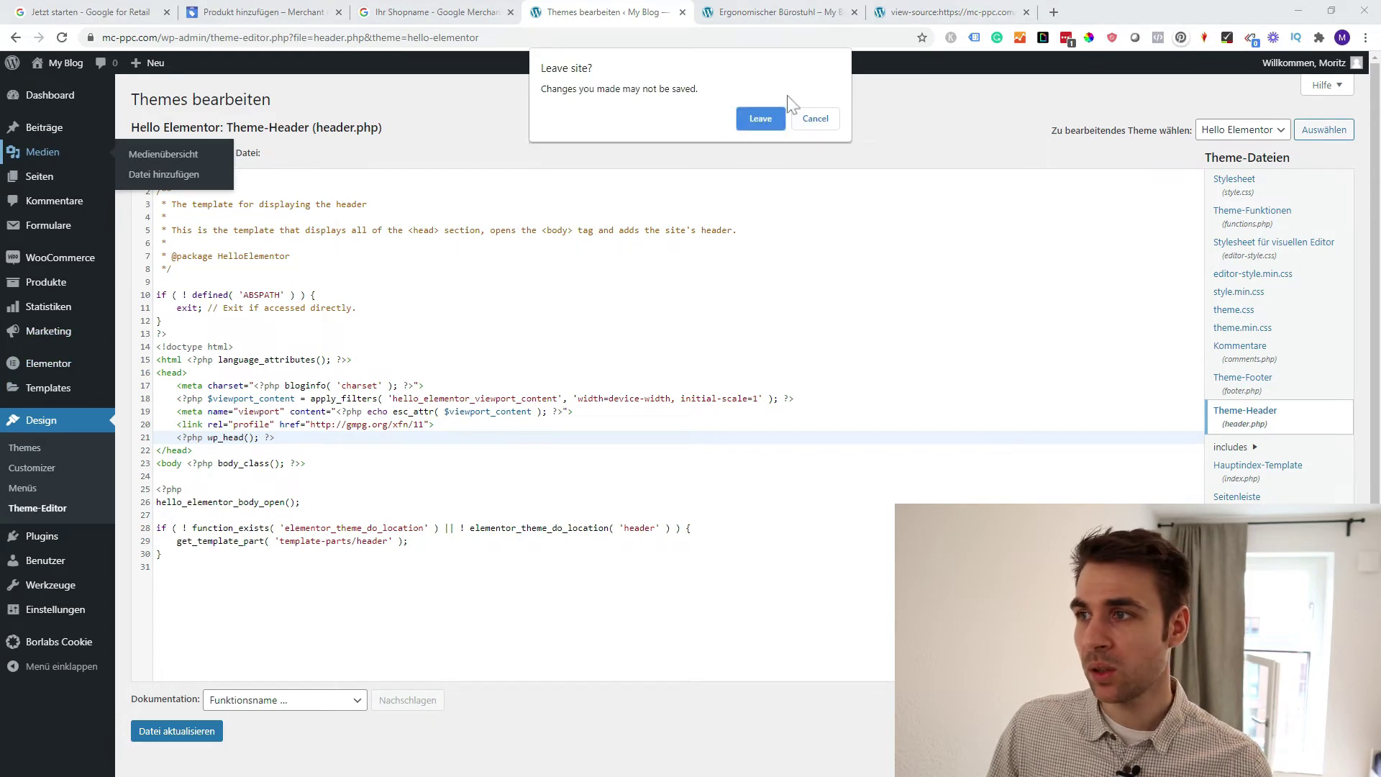
pyautogui.click(763, 117)
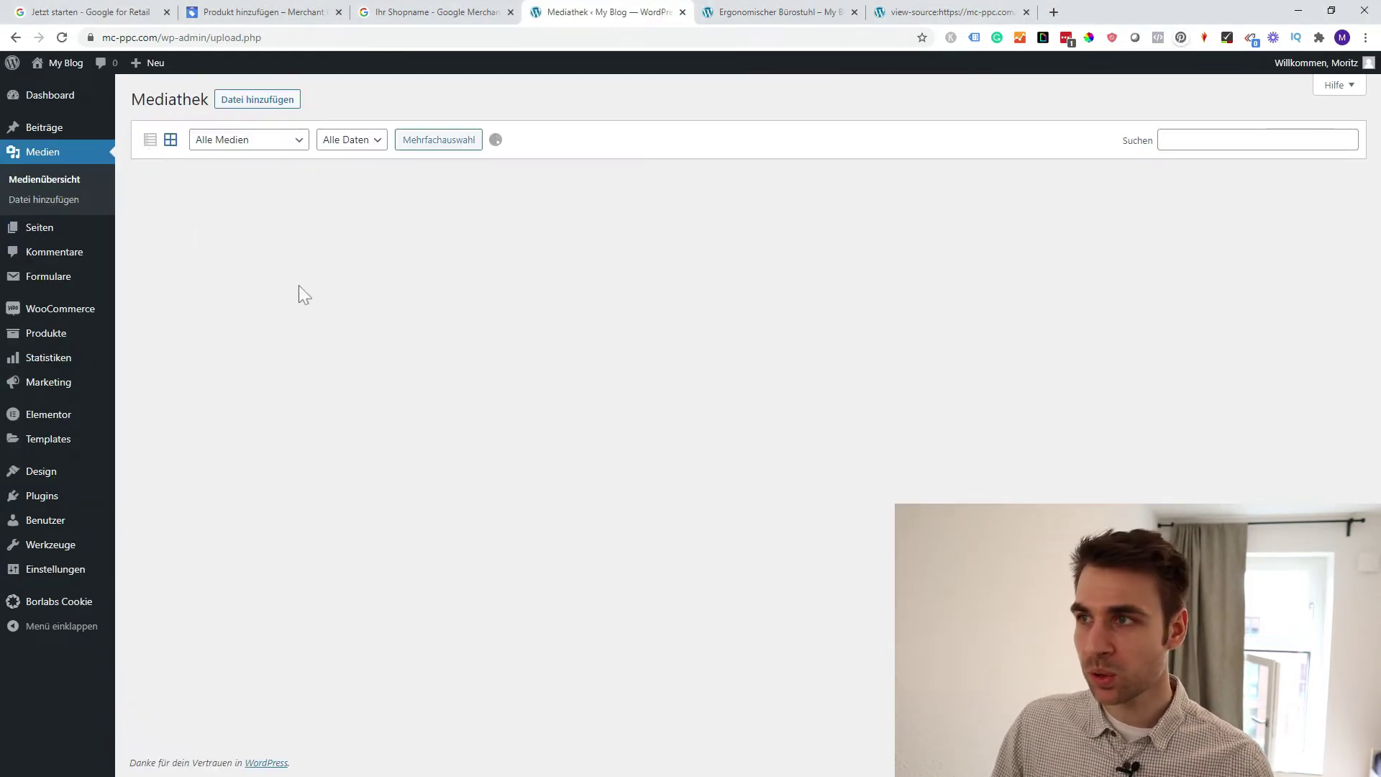
# Copy the office chair image's file URL from the media library into the product's Bildlink field in Merchant Center
pyautogui.click(187, 237)
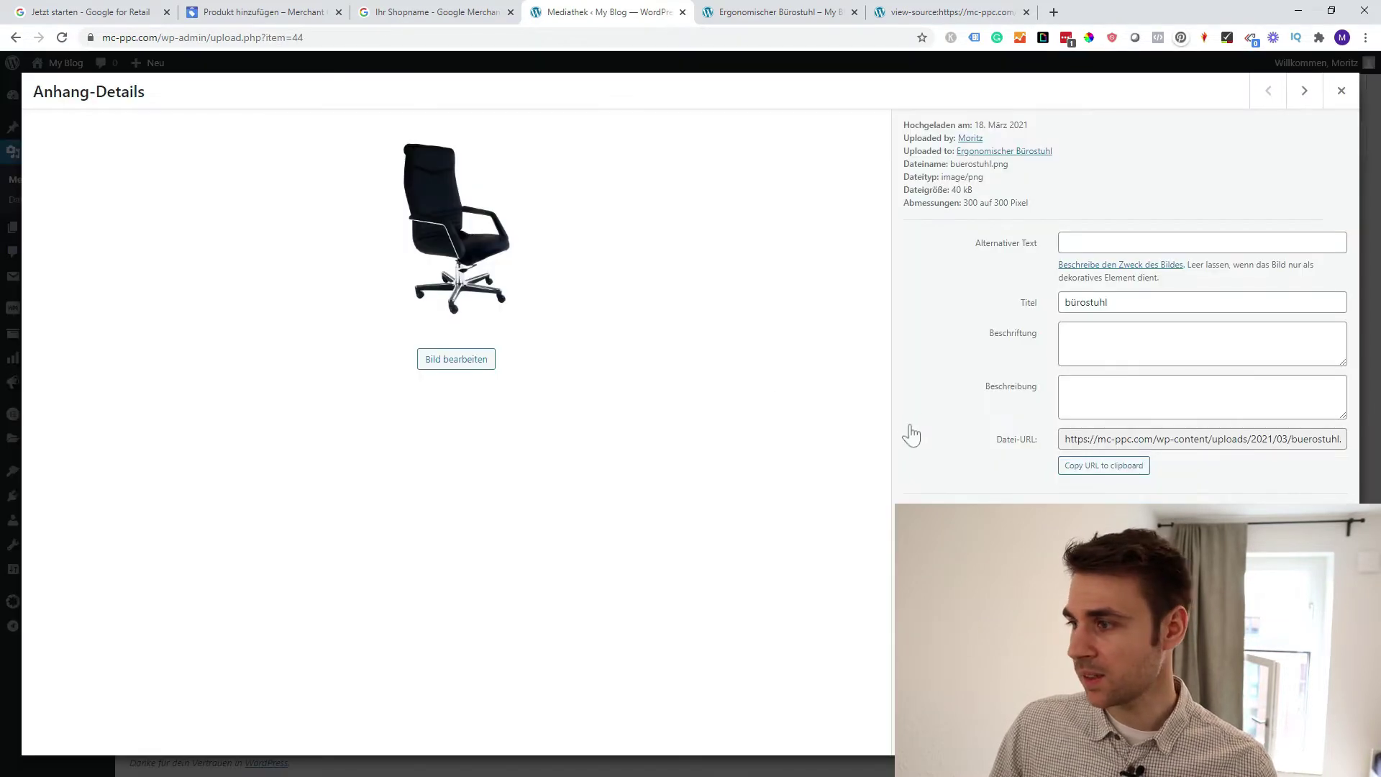
pyautogui.click(1140, 437)
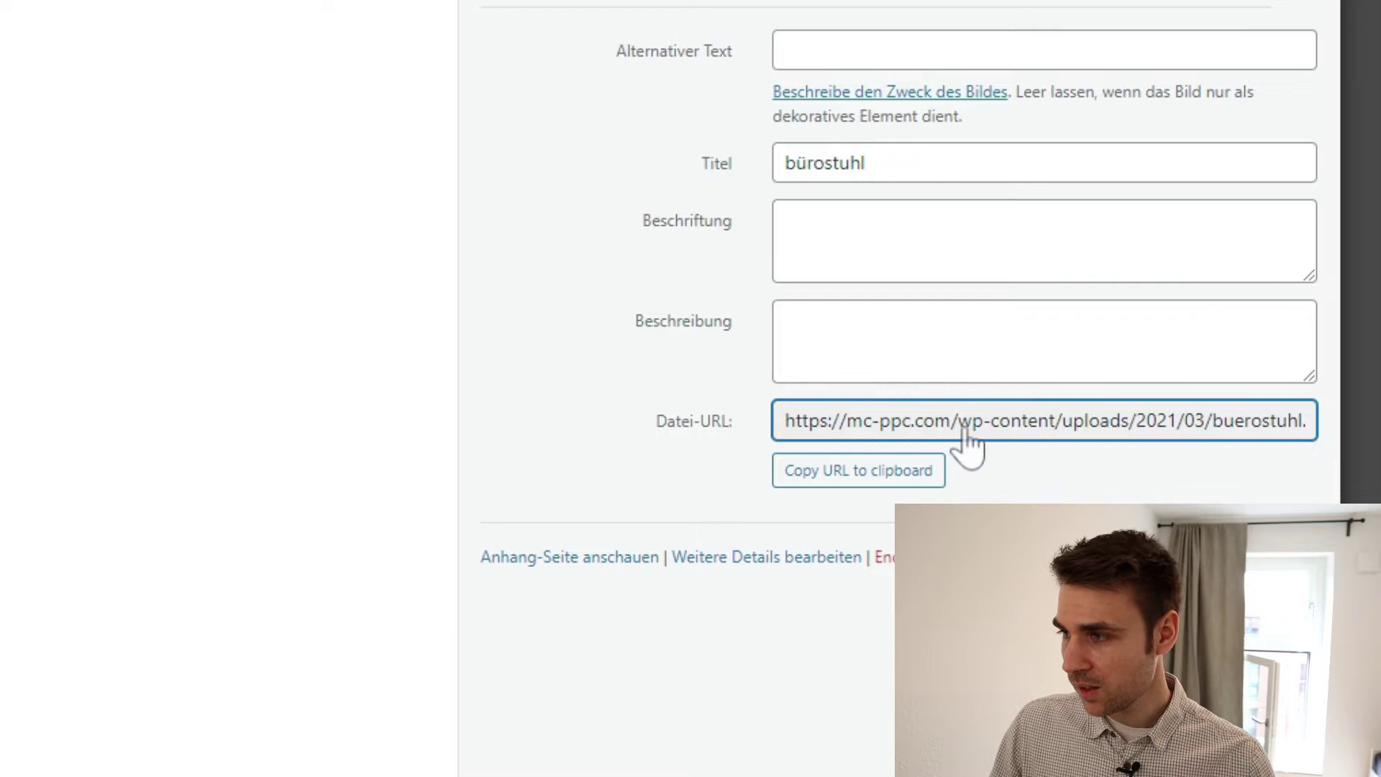
pyautogui.hotkey('ctrl', 'a')
pyautogui.hotkey('ctrl', 'c')
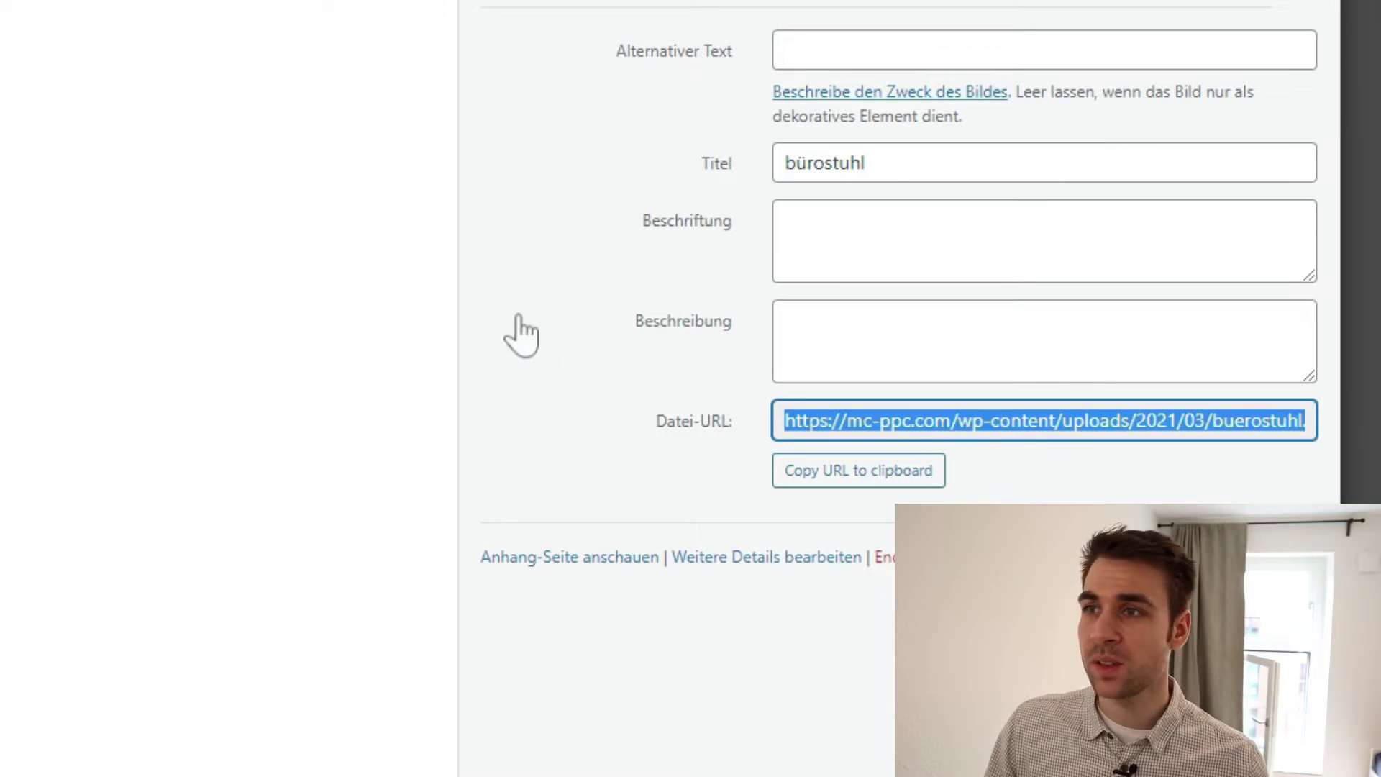
pyautogui.click(262, 12)
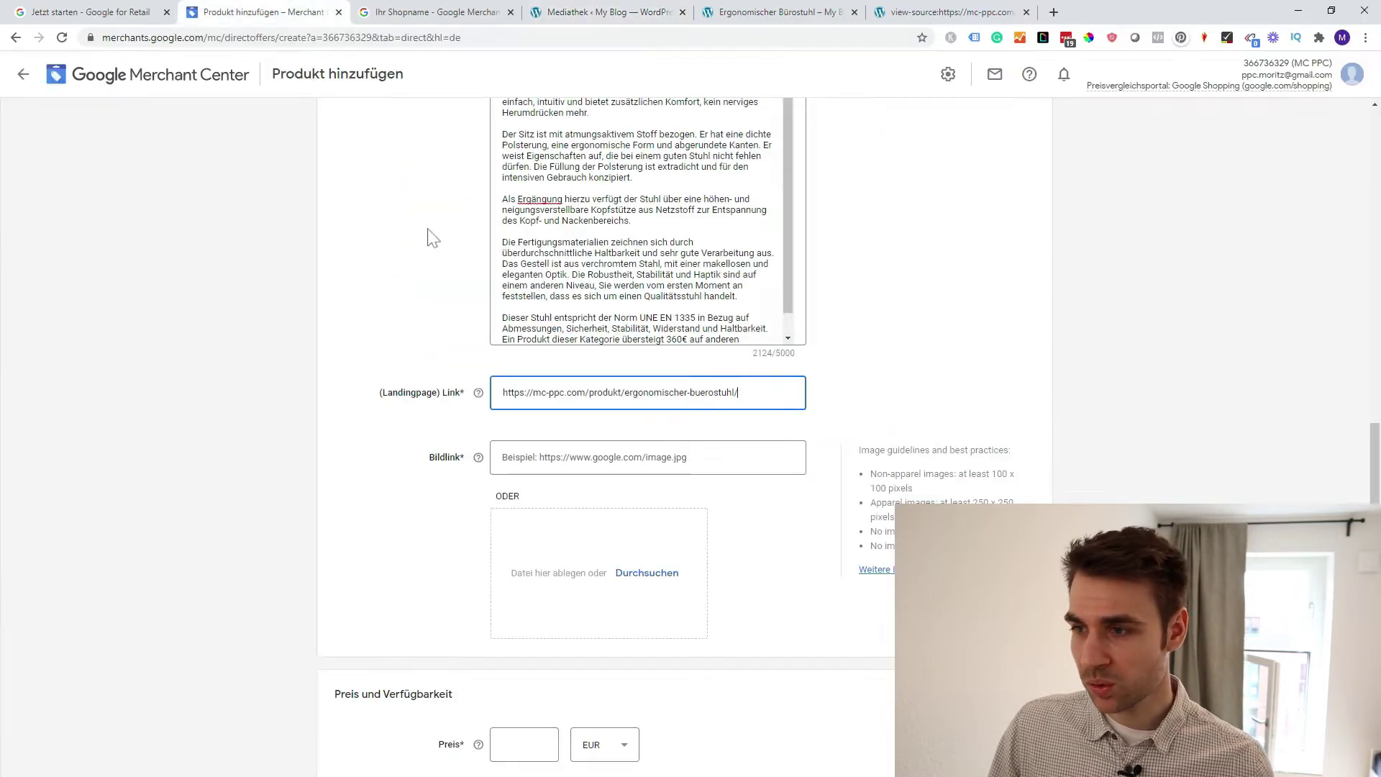
pyautogui.press('Tab')
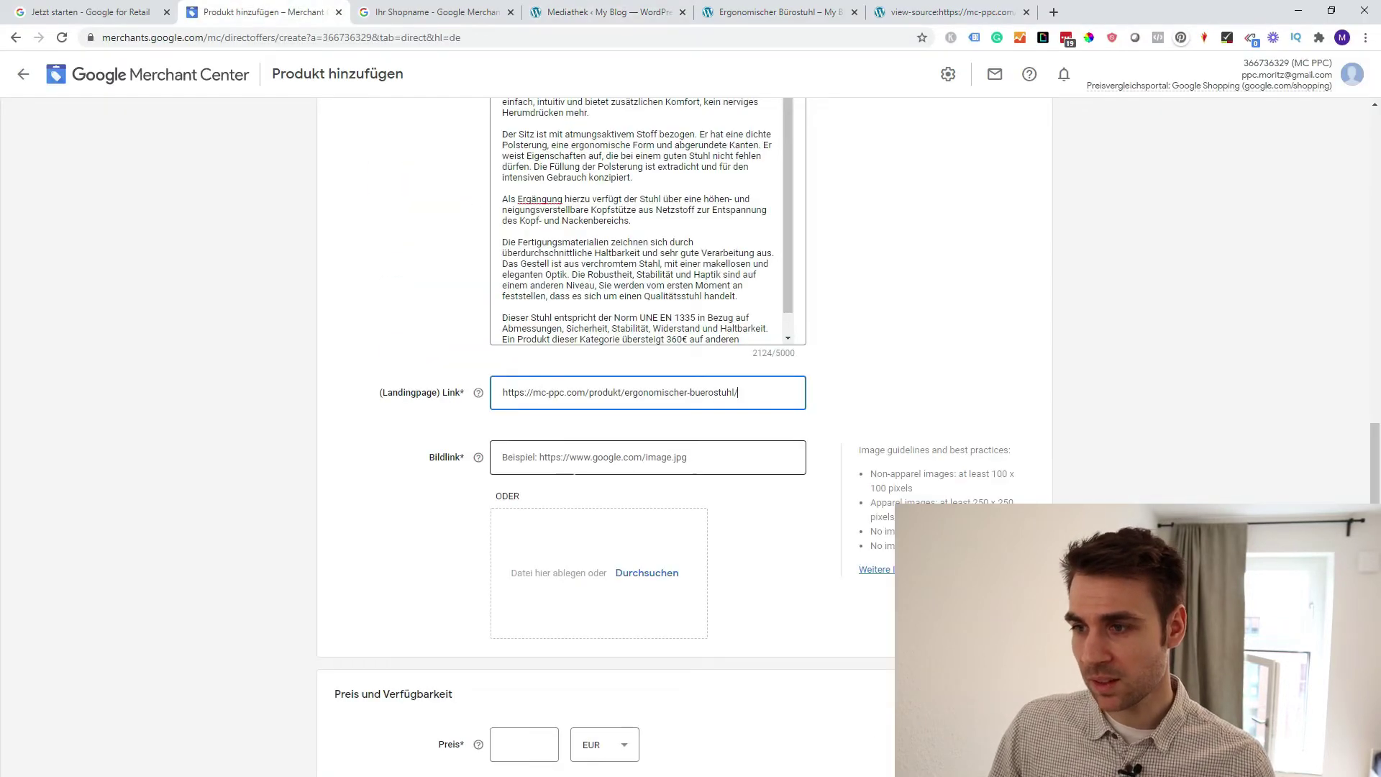
pyautogui.hotkey('ctrl', 'v')
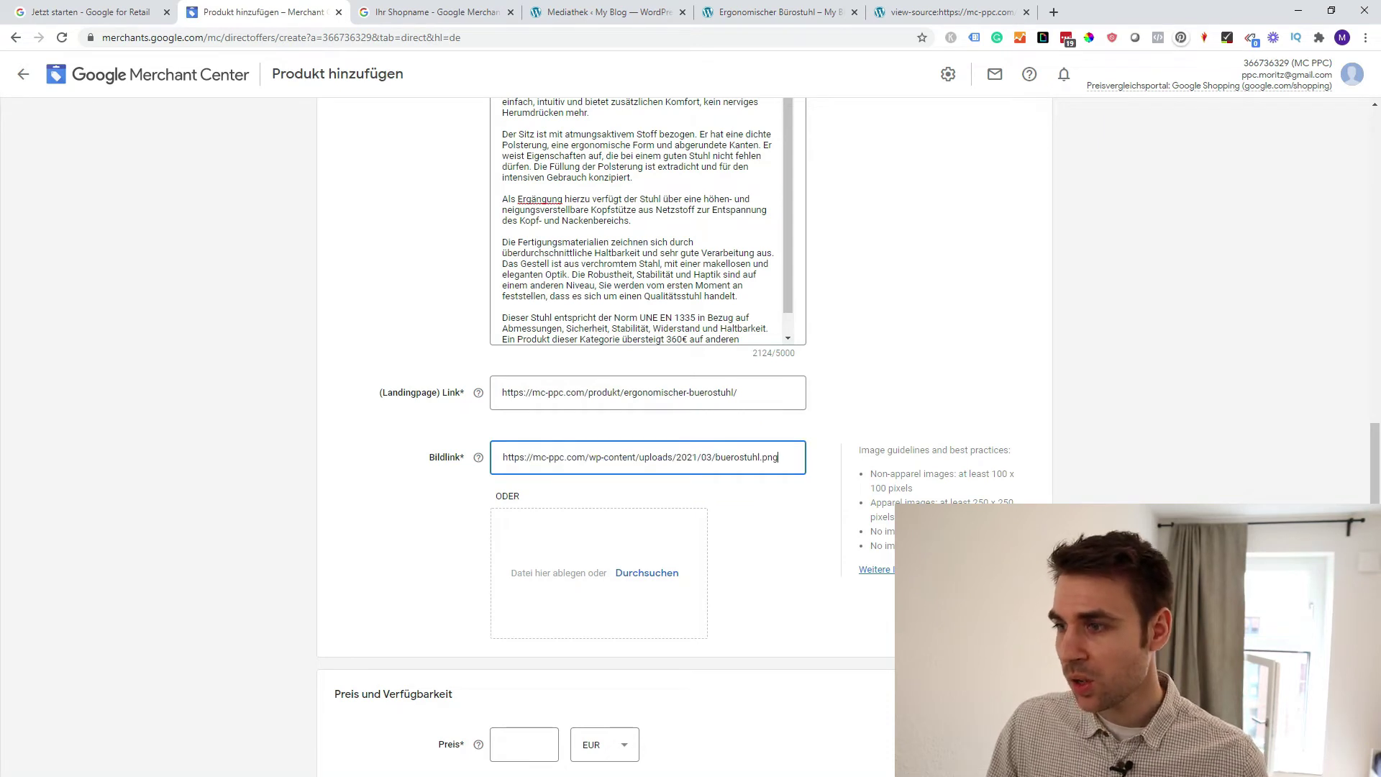
pyautogui.press('Tab')
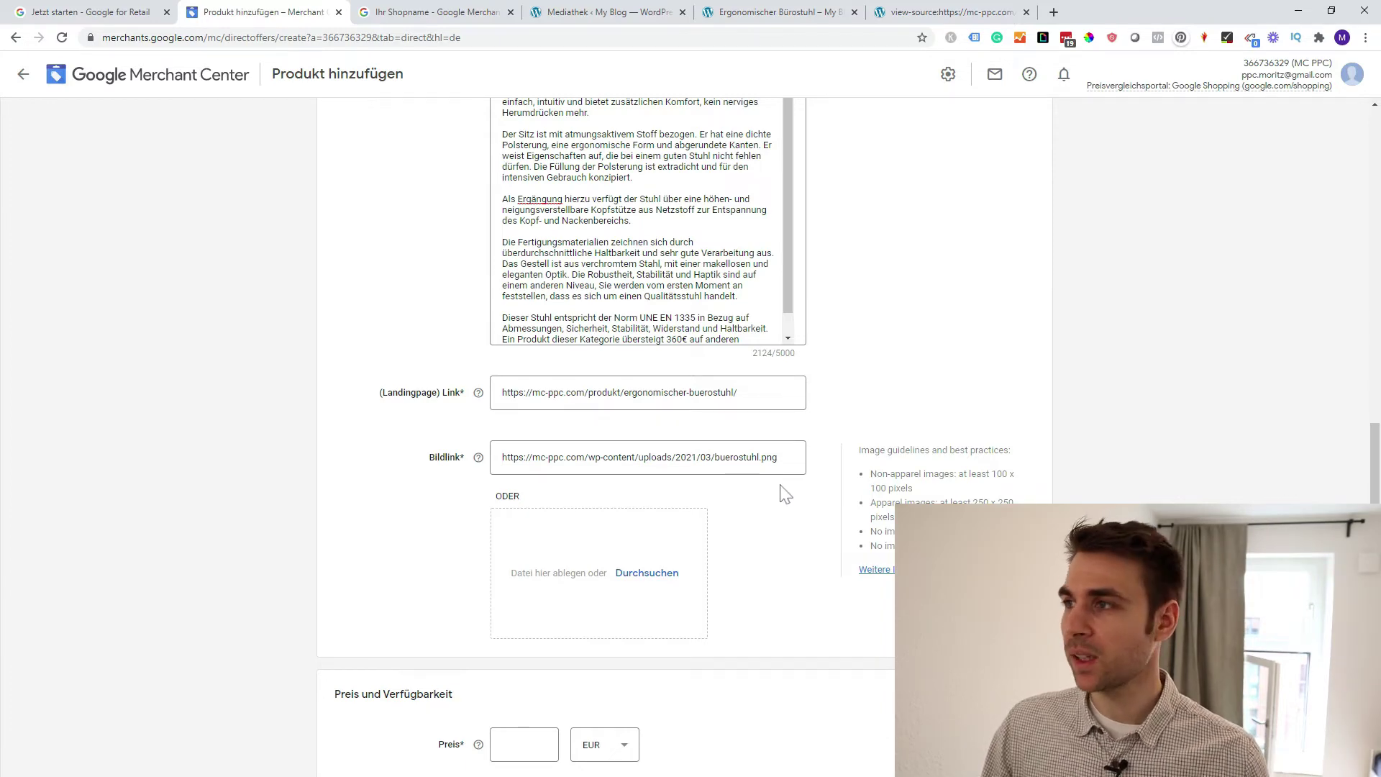
# Search the source code of the shop's office chair page for "jpg" and clear the search term
pyautogui.click(935, 13)
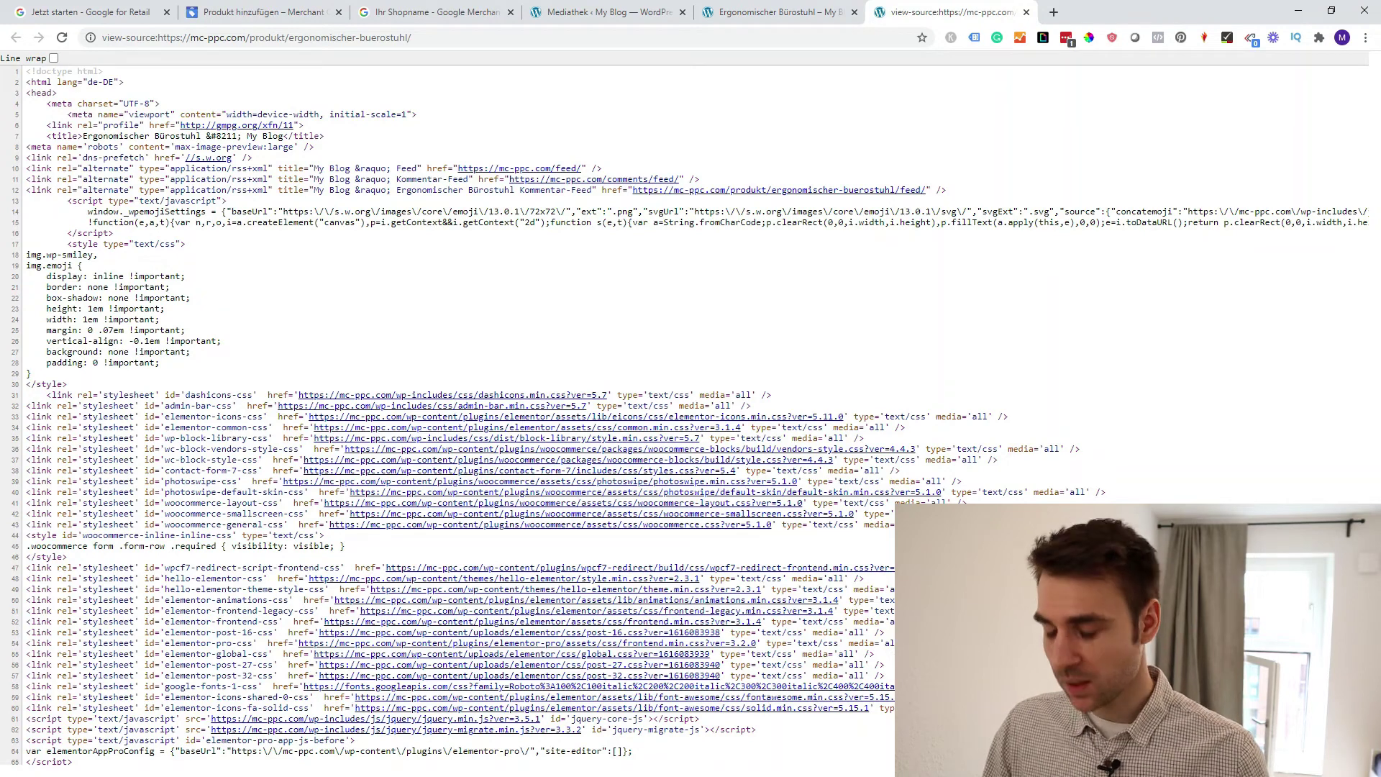
pyautogui.hotkey('ctrl', 'f')
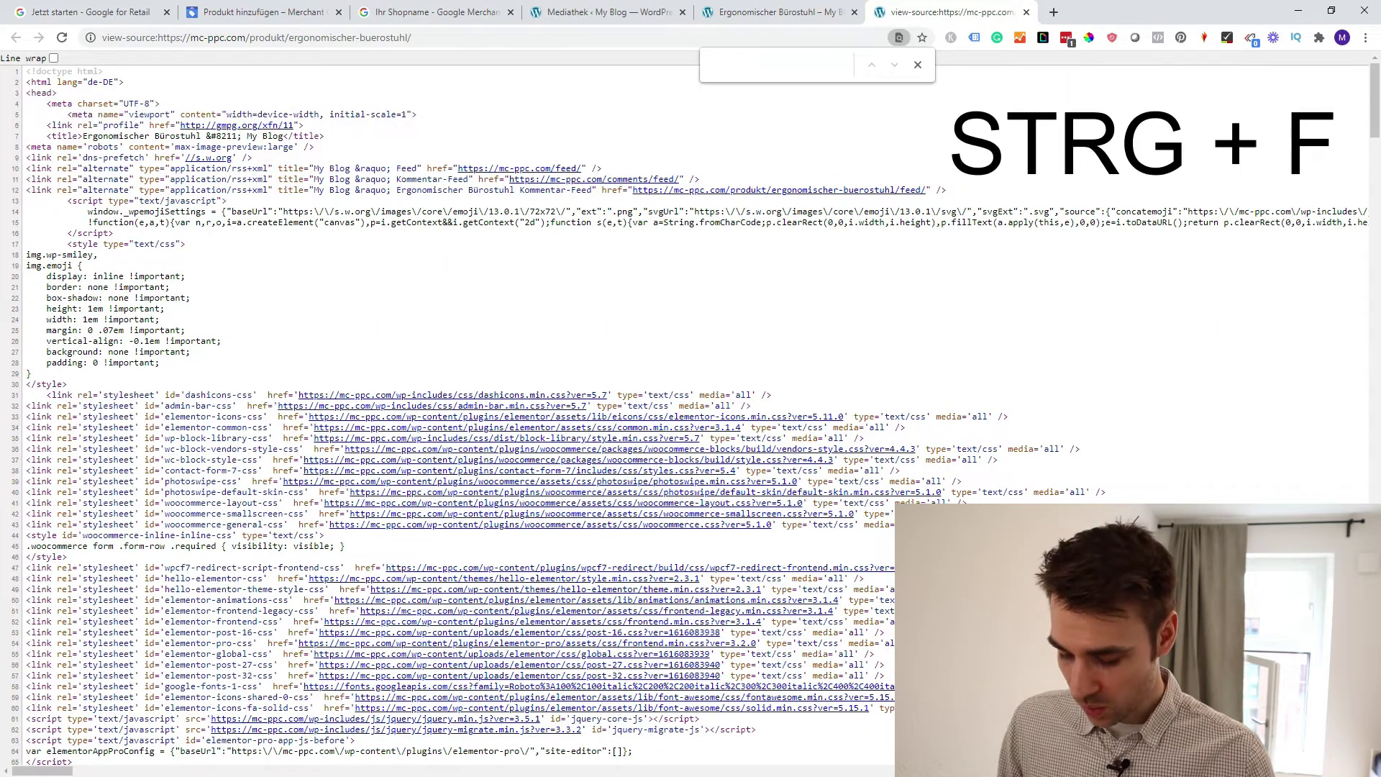
pyautogui.write('jpg')
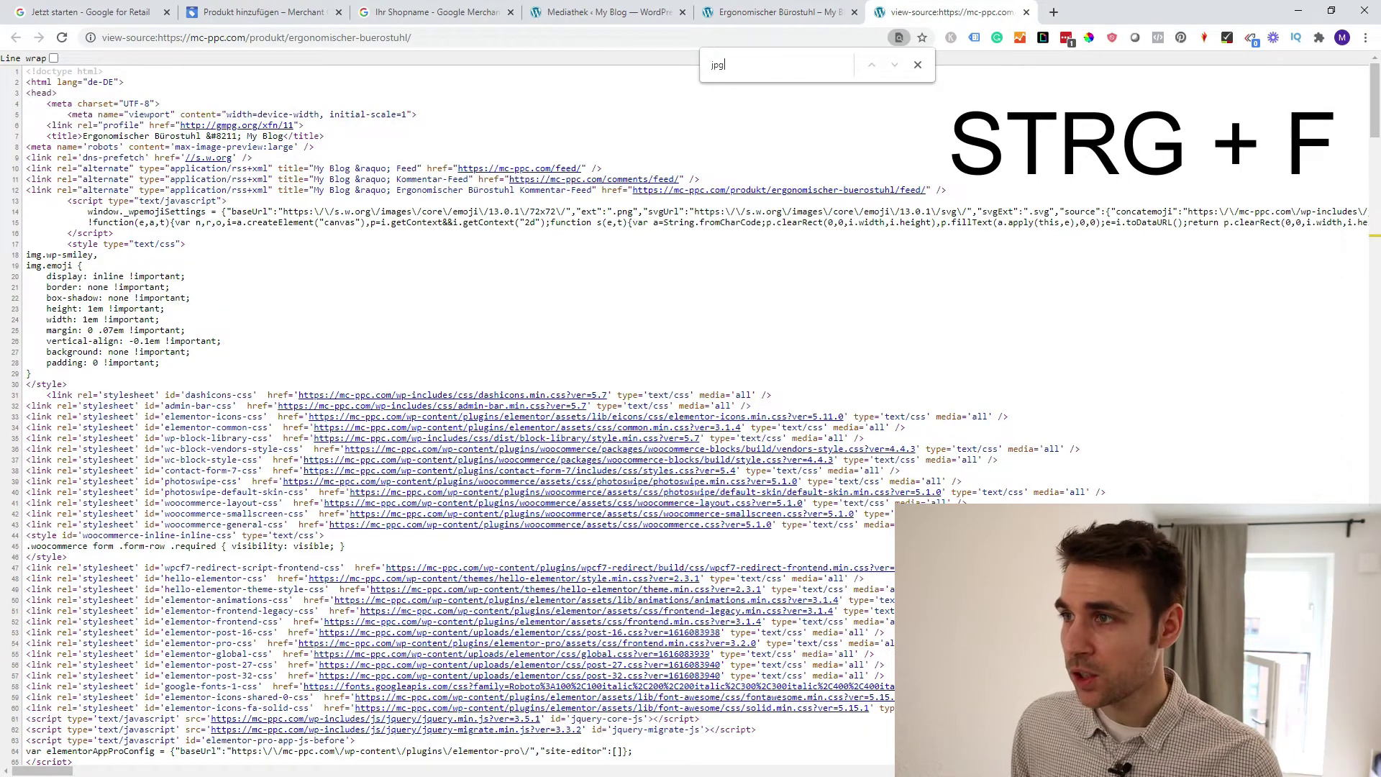
pyautogui.press('BackSpace')
pyautogui.press('BackSpace')
pyautogui.press('BackSpace')
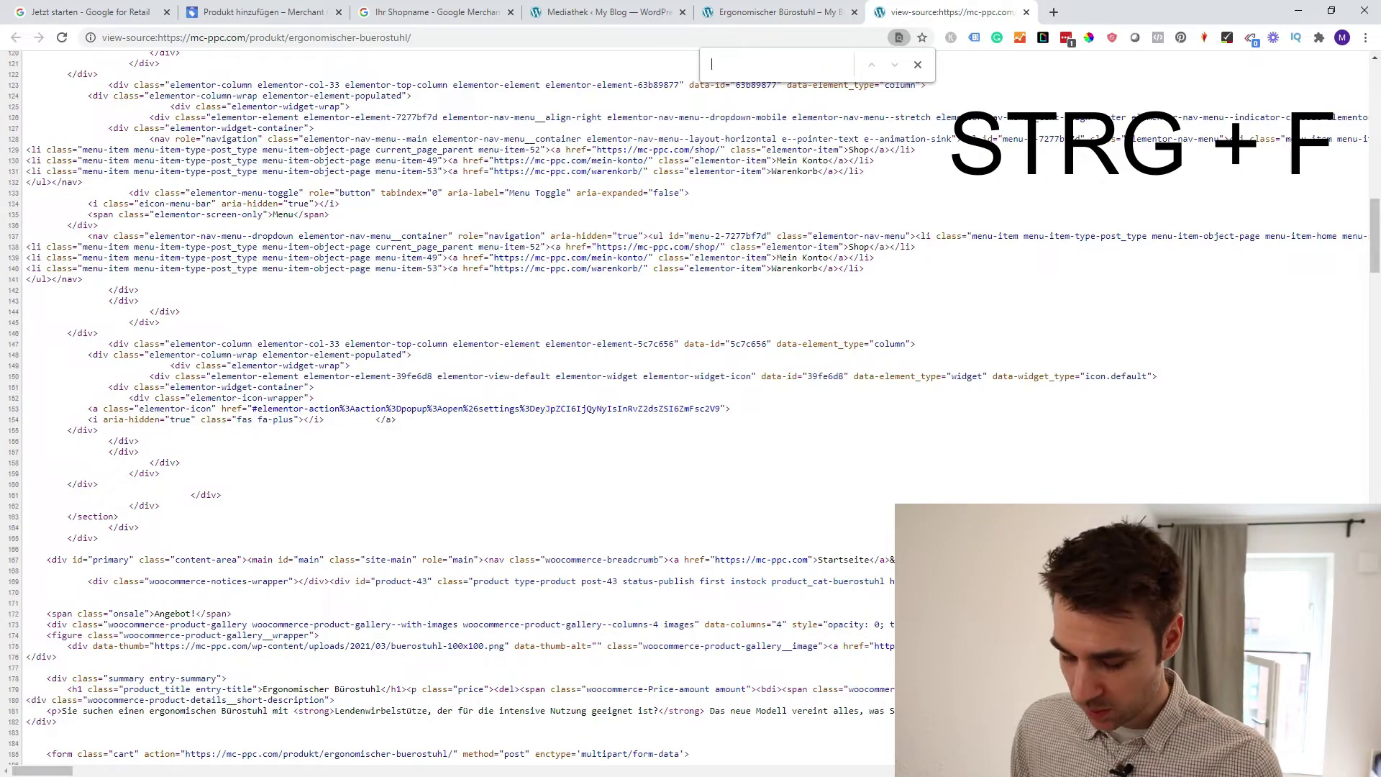
# Search the source code for "png" and step through the matches to the address of buerostuhl.png
pyautogui.write('png')
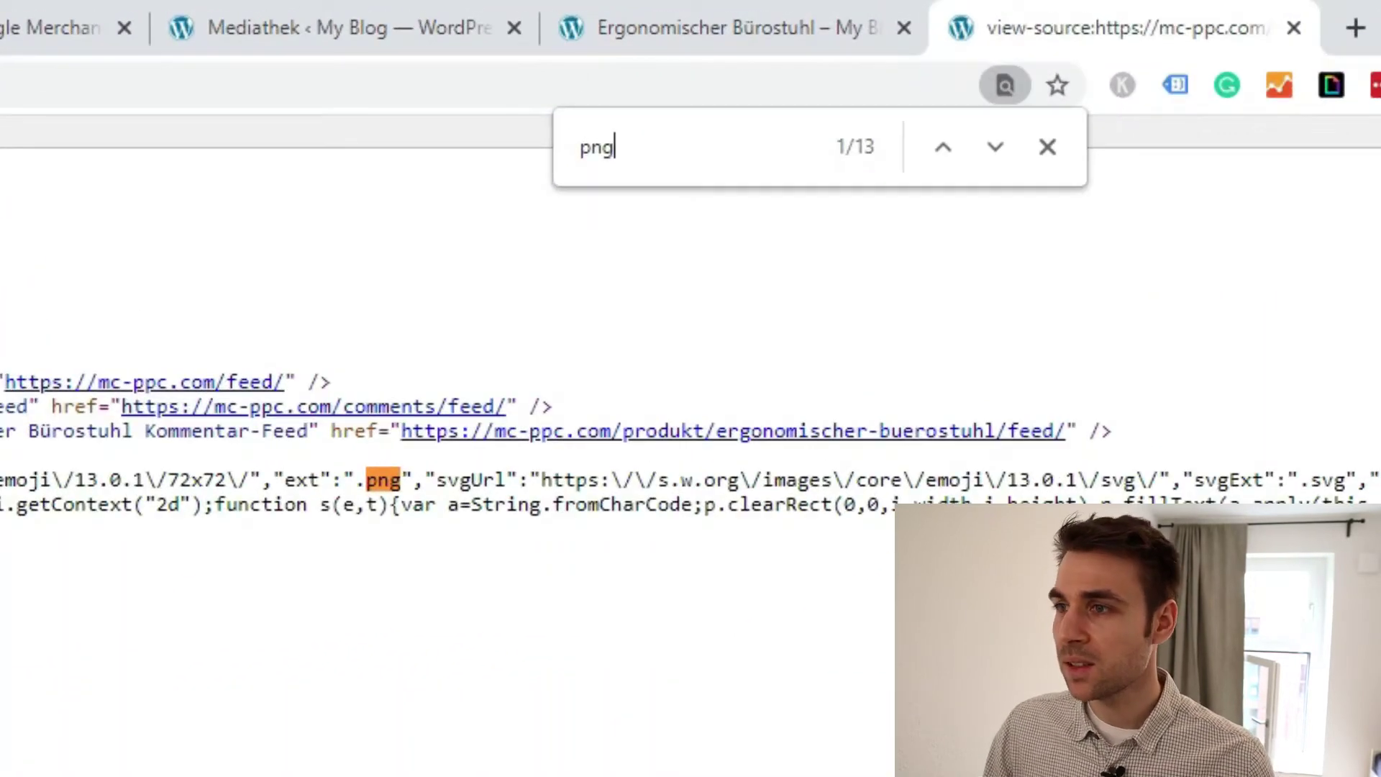
pyautogui.click(994, 147)
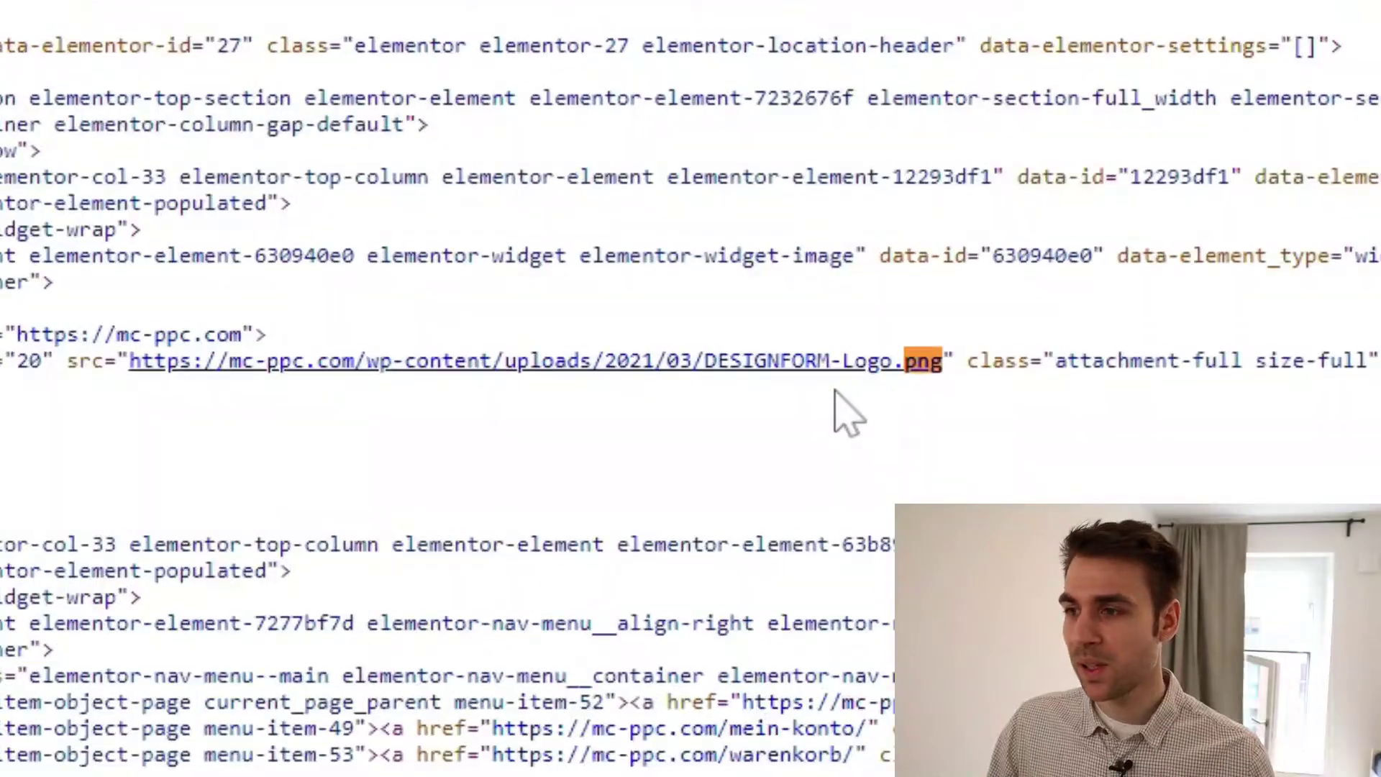
pyautogui.press('Return')
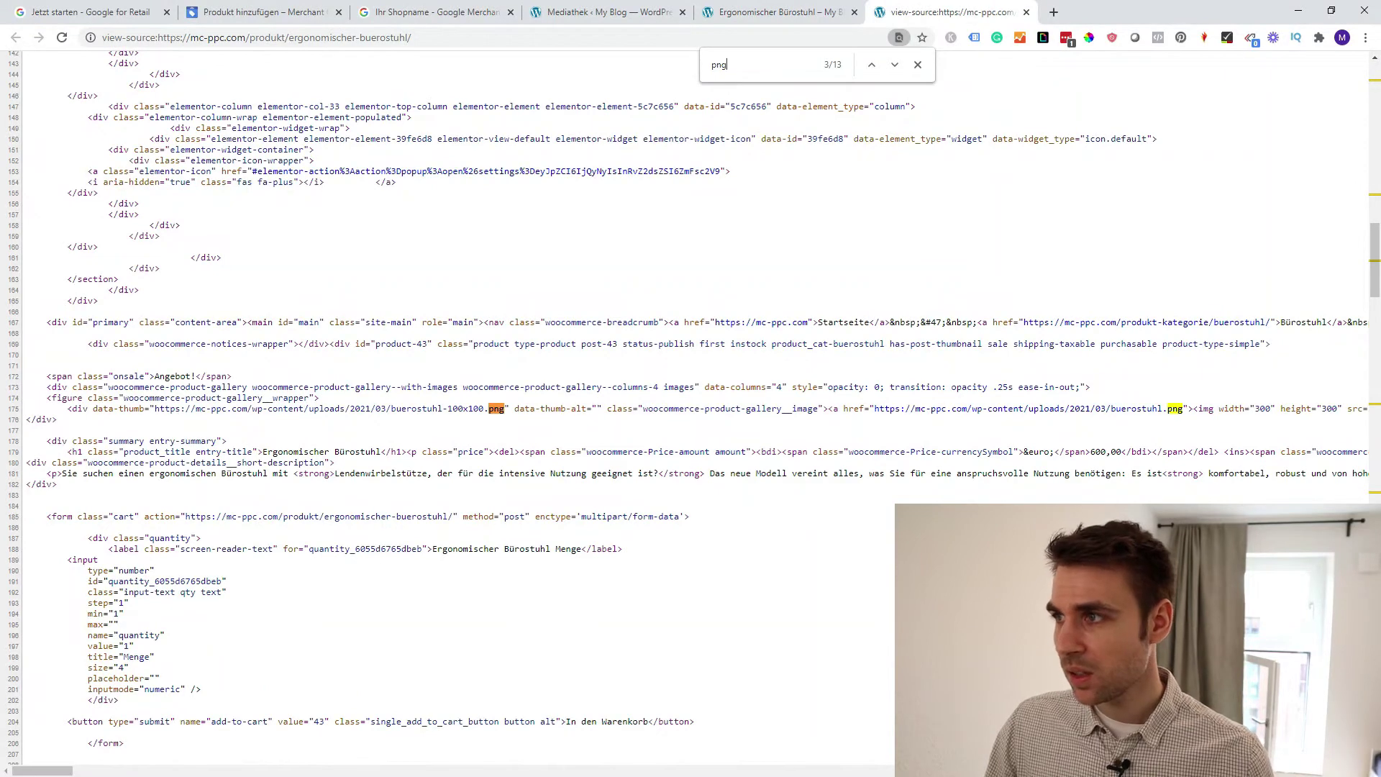
pyautogui.click(894, 65)
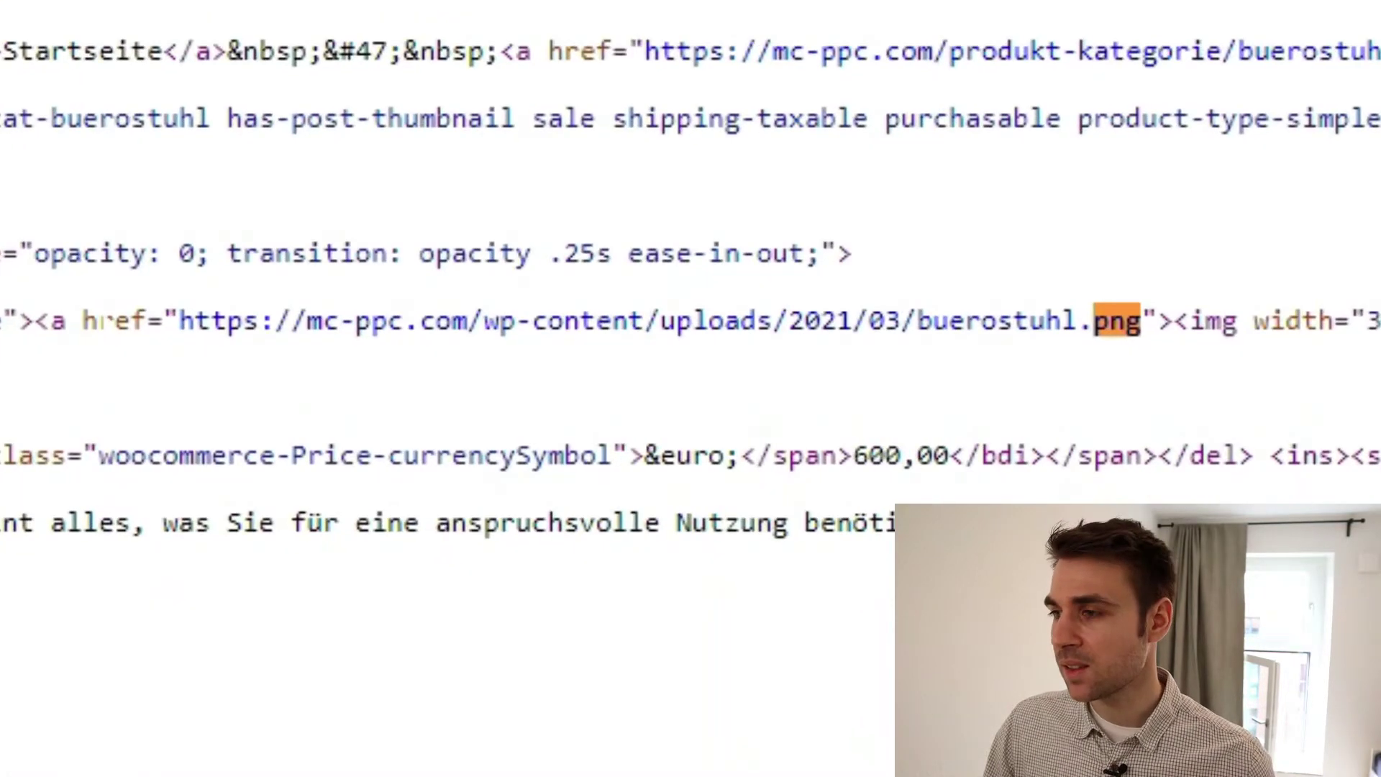
pyautogui.moveTo(85, 320); pyautogui.dragTo(140, 320)
pyautogui.click(247, 401)
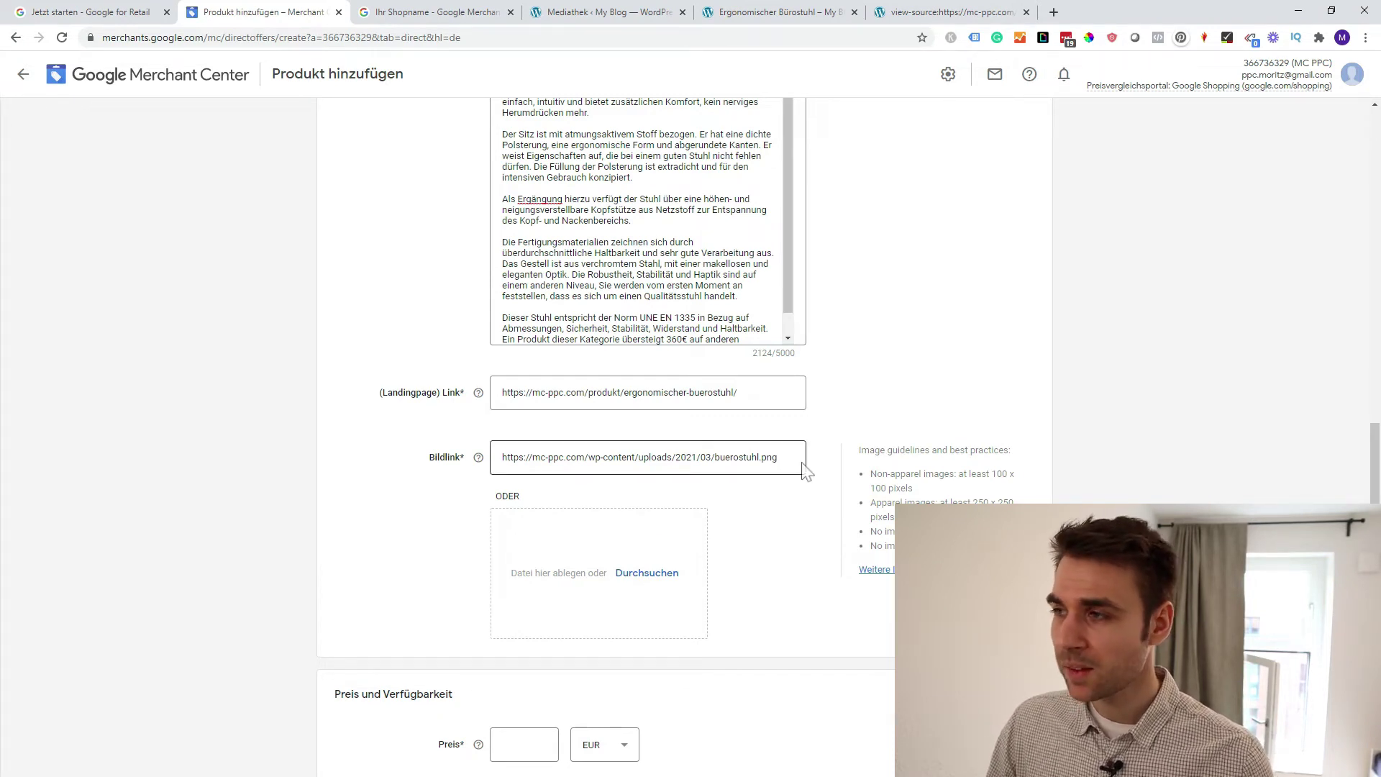
# Check the office chair's price on its shop page and set Preis to 500 EUR, keeping Verfügbarkeit at auf Lager
pyautogui.scroll(-1, 817, 469)
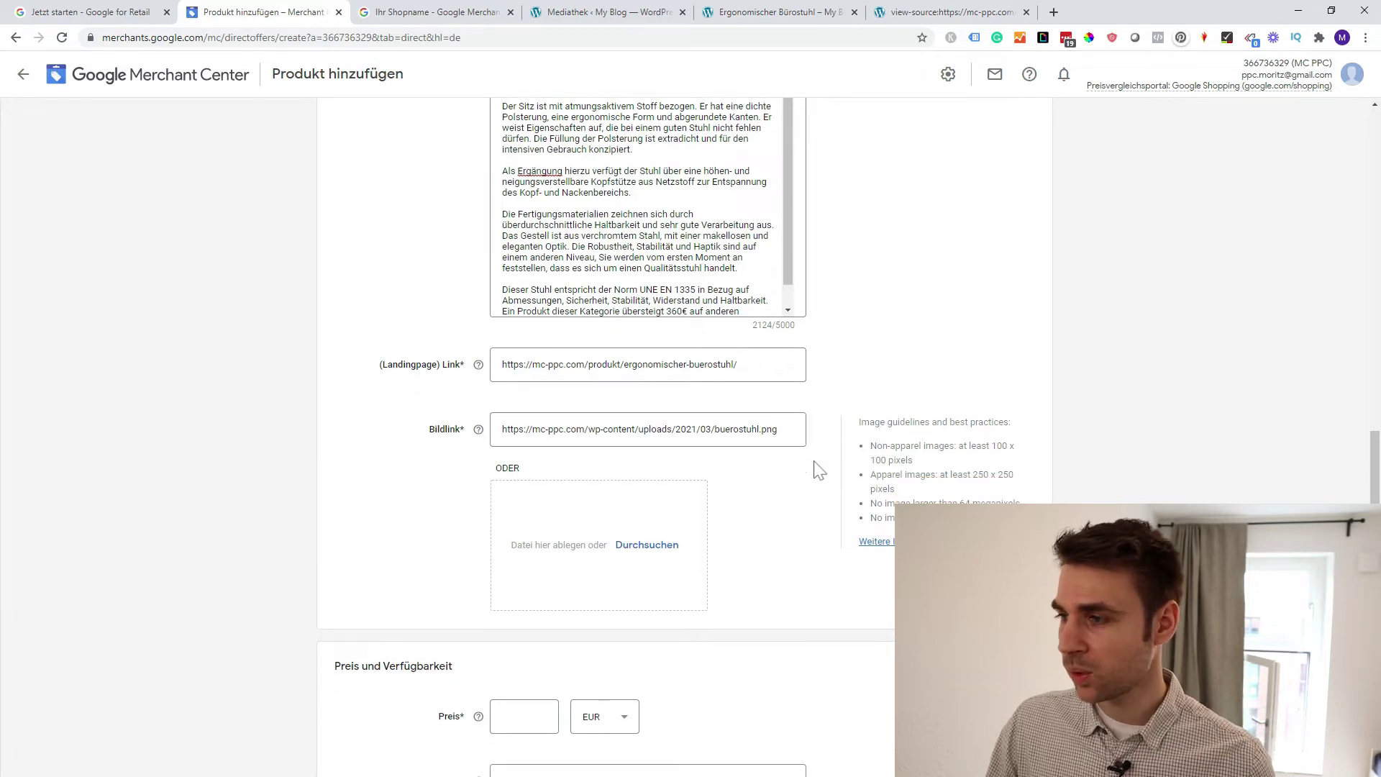
pyautogui.scroll(-3, 811, 439)
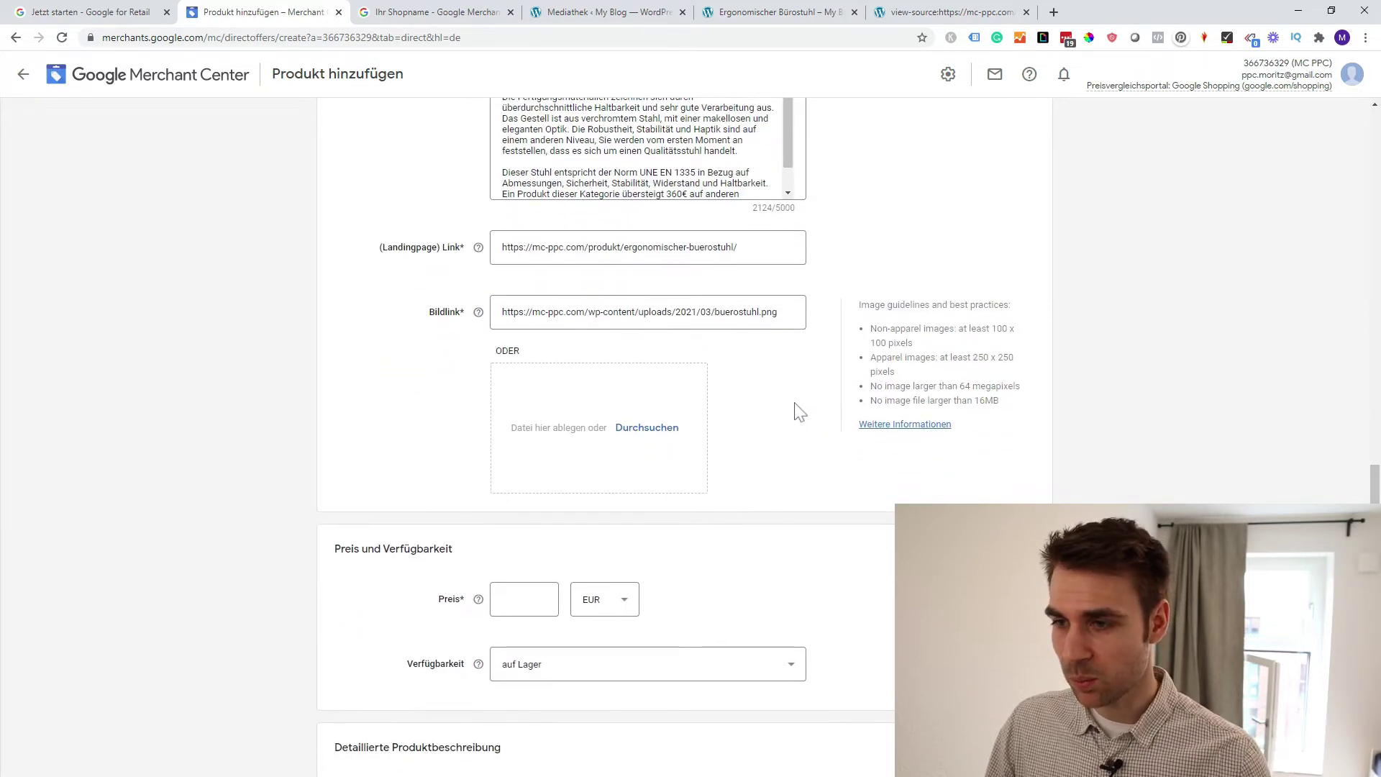
pyautogui.scroll(-1, 629, 324)
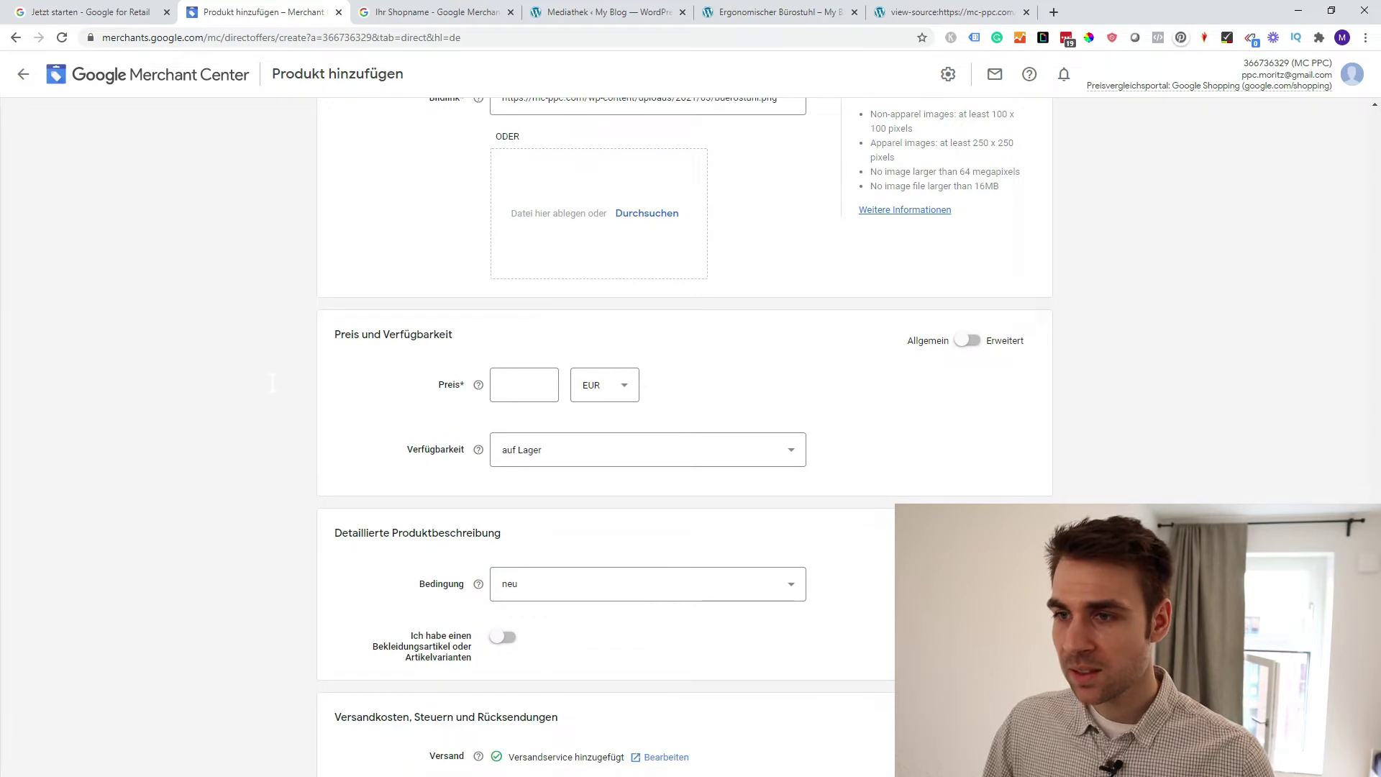
pyautogui.scroll(-1, 278, 374)
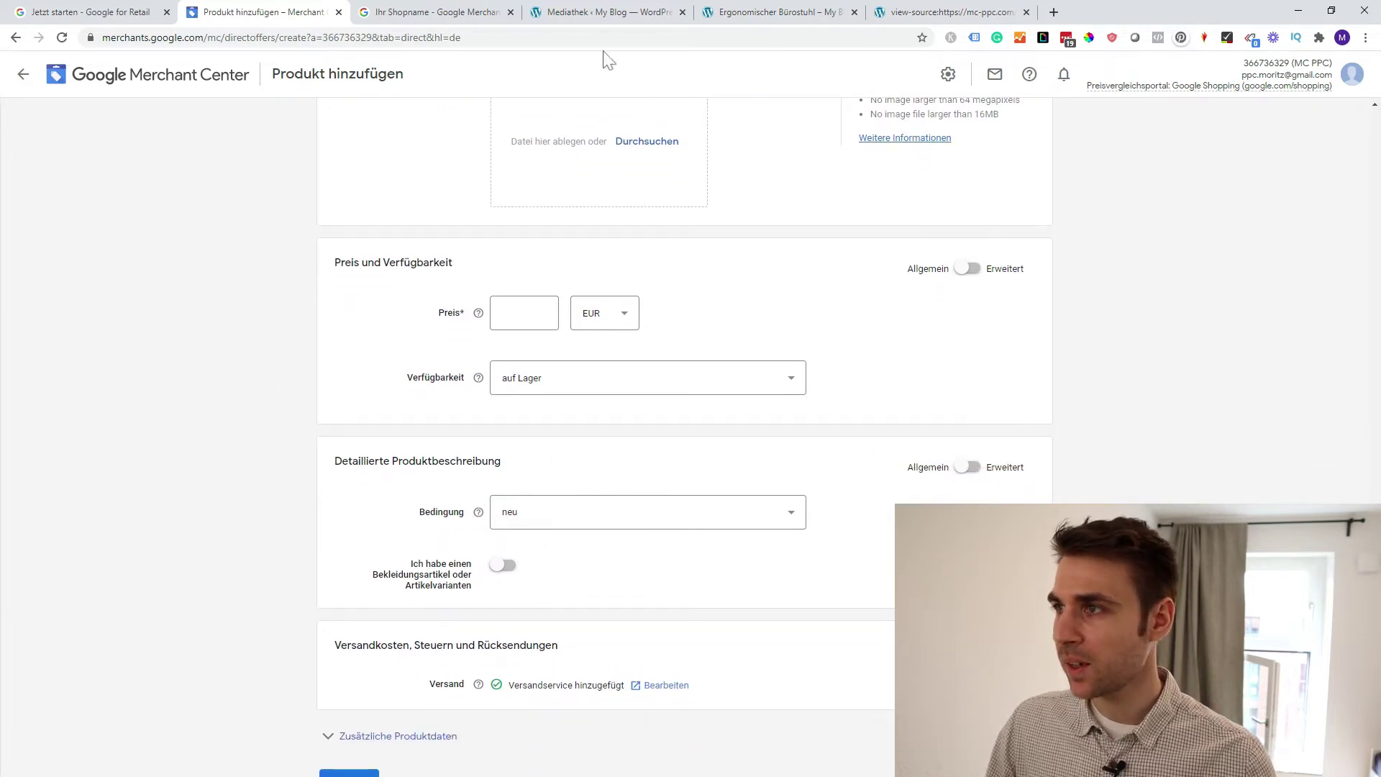
pyautogui.click(711, 16)
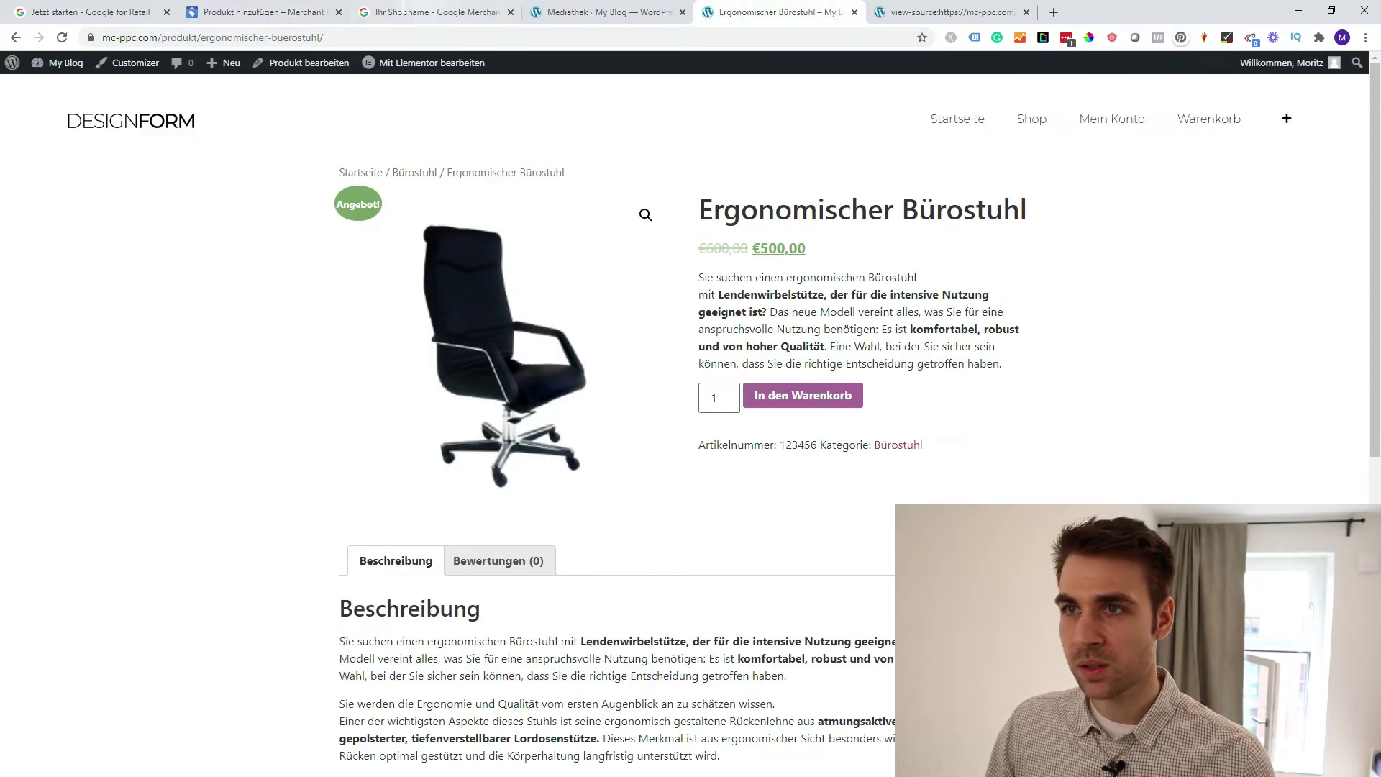
pyautogui.click(259, 12)
pyautogui.click(518, 313)
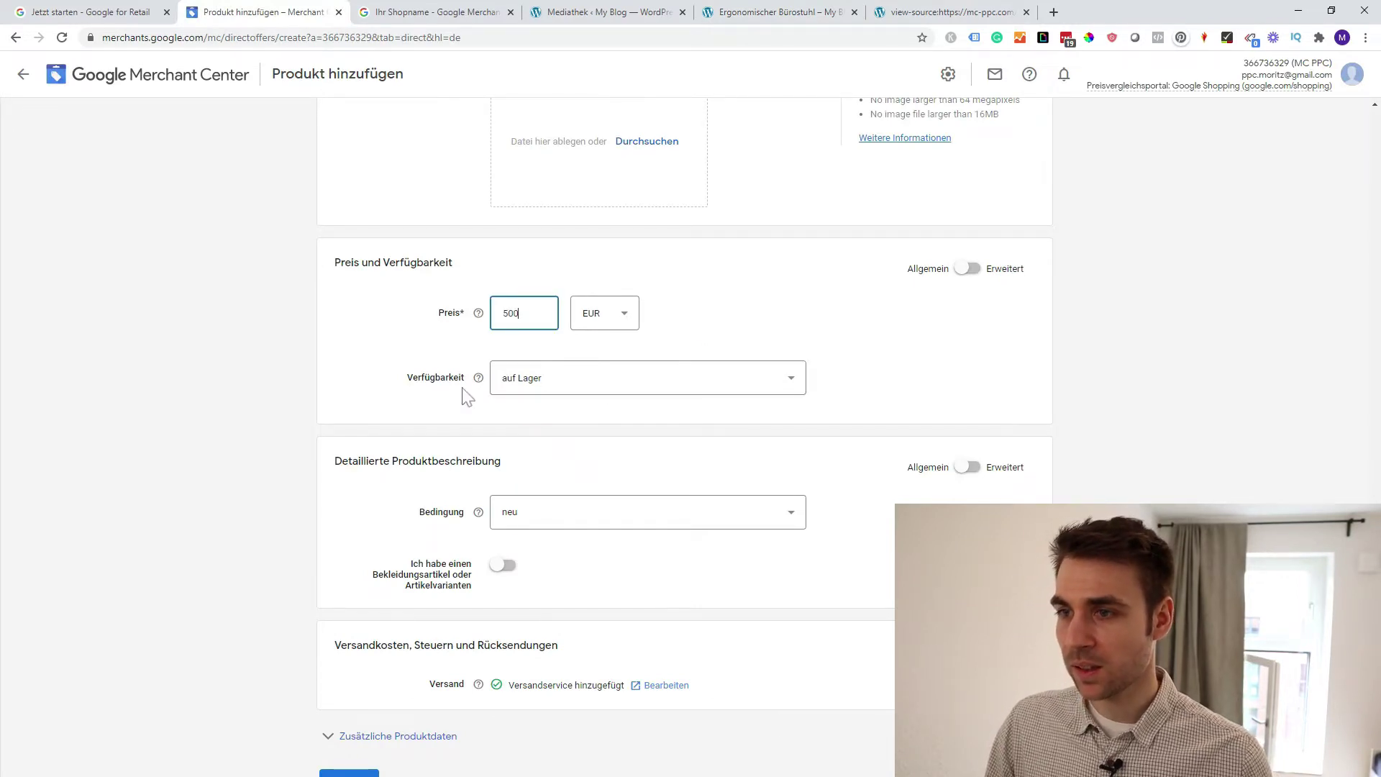
pyautogui.click(587, 388)
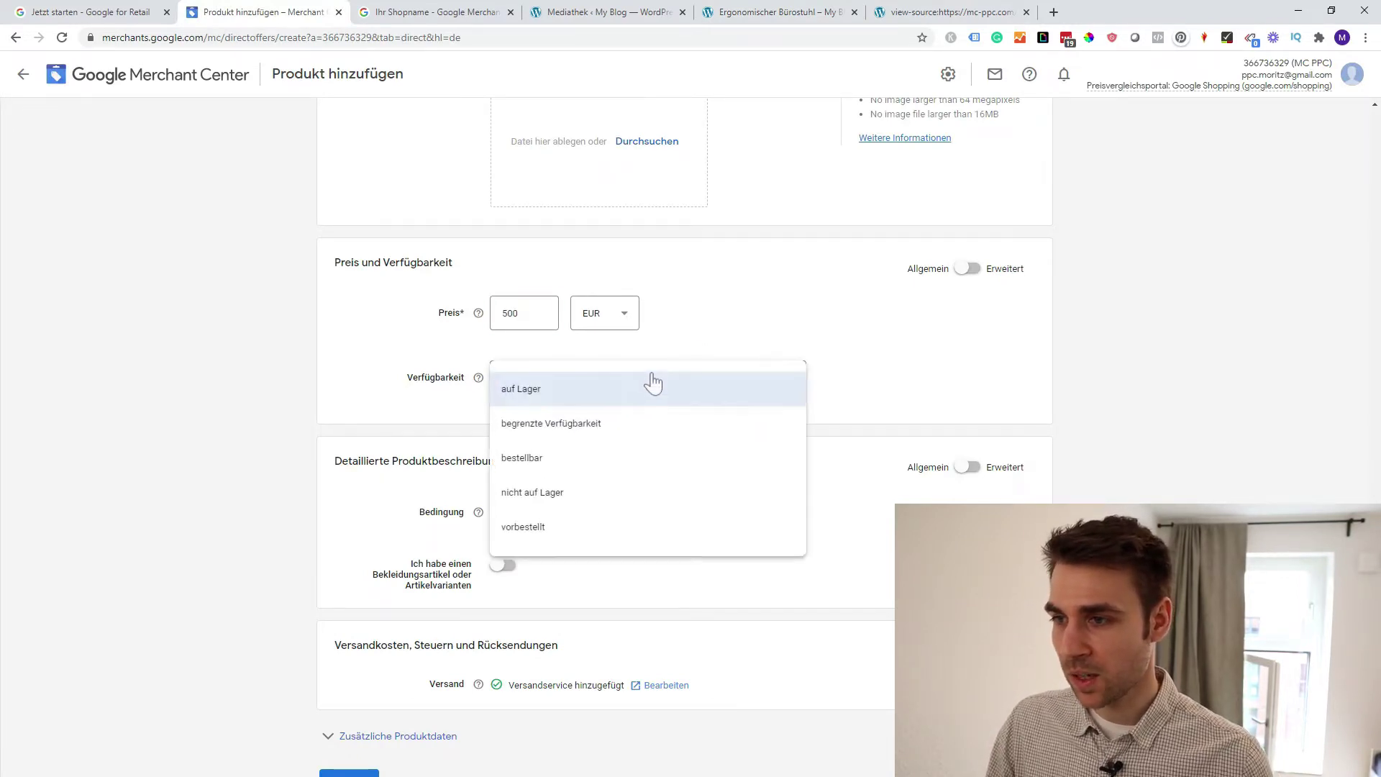
pyautogui.click(824, 341)
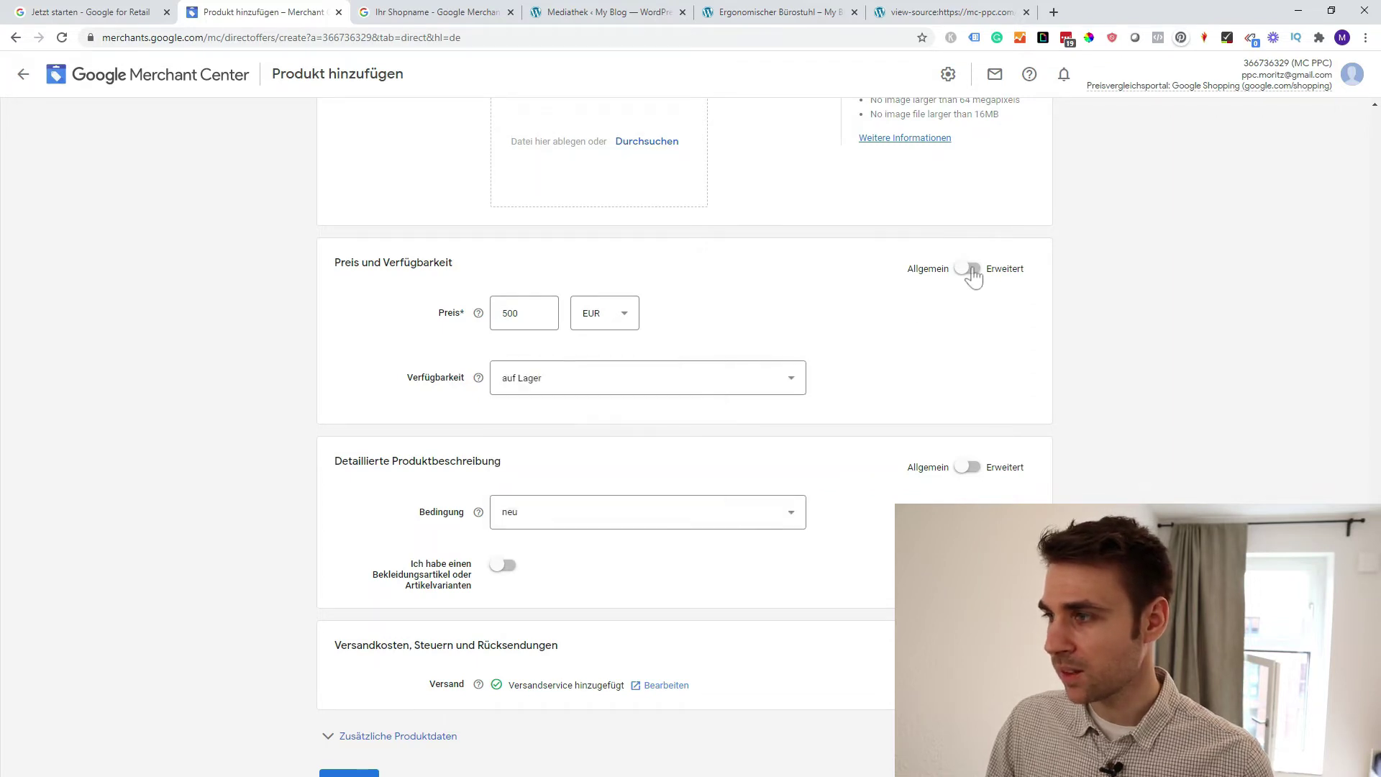
# Switch the Preis und Verfügbarkeit section to Erweitert and set the Sonderangebotspreis to 500 EUR
pyautogui.click(970, 268)
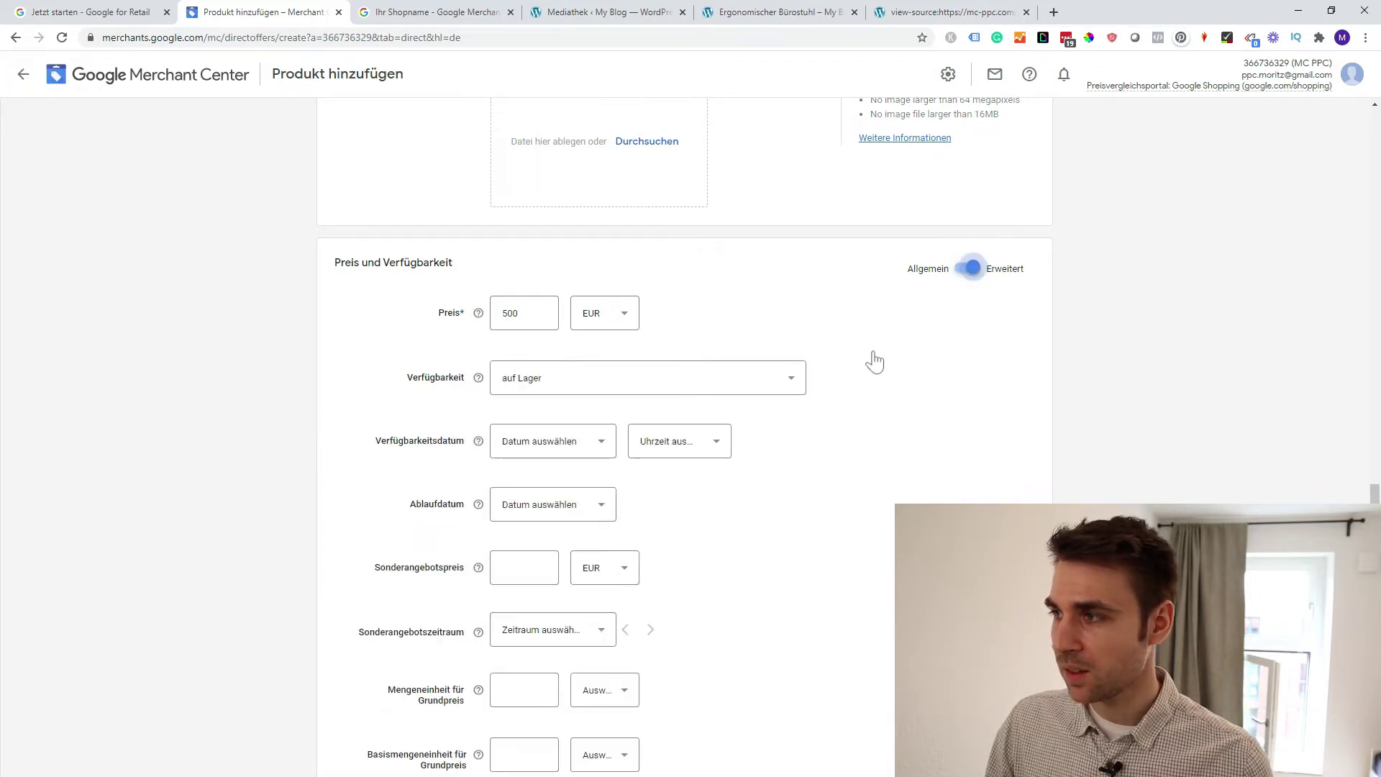
pyautogui.scroll(-2, 872, 353)
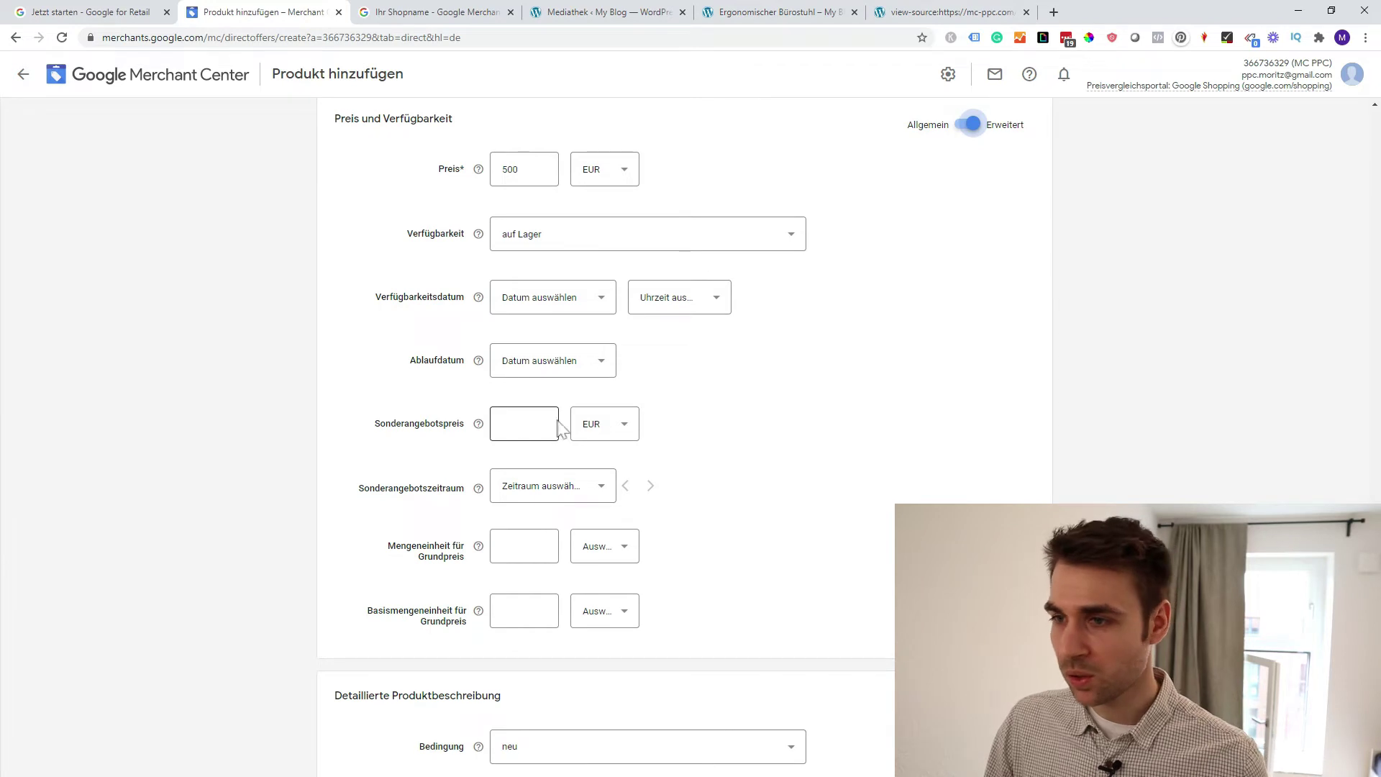
pyautogui.click(524, 423)
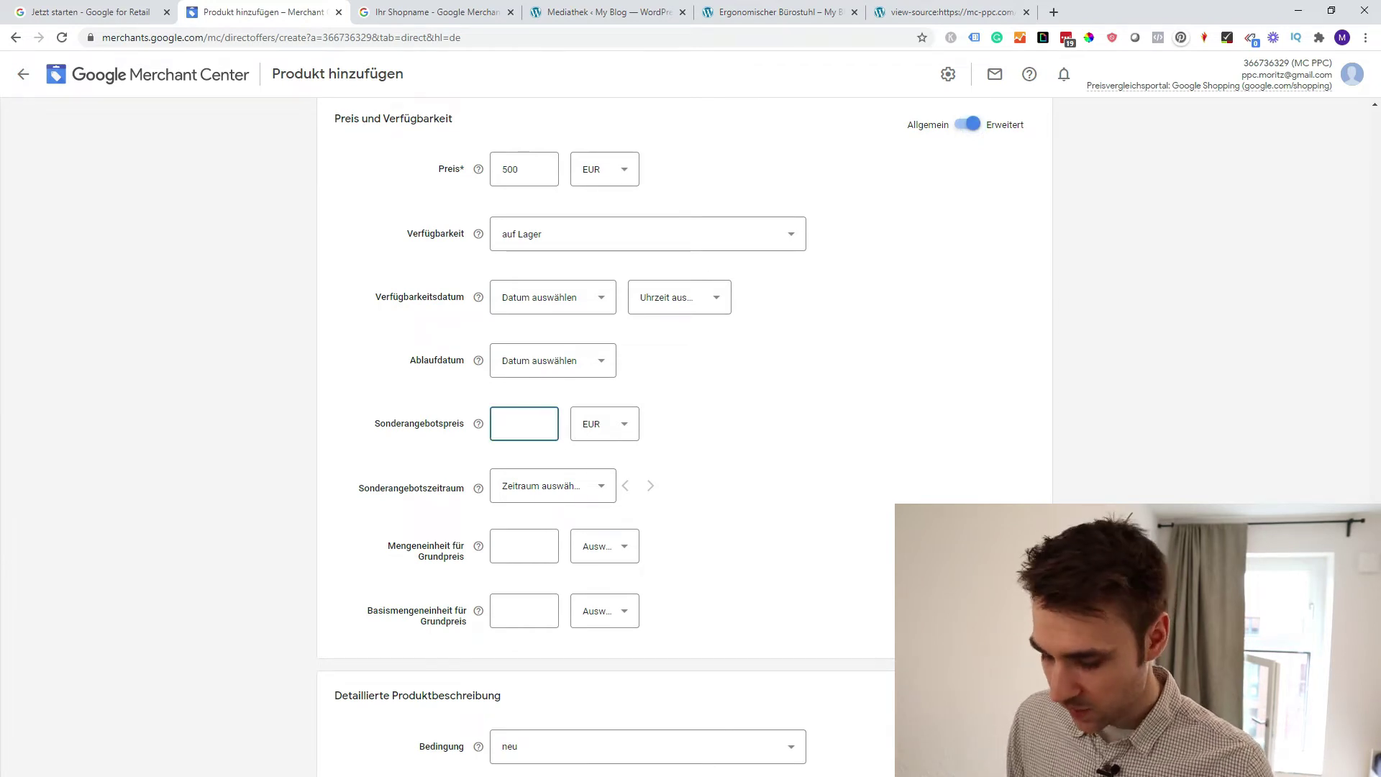
pyautogui.write('500')
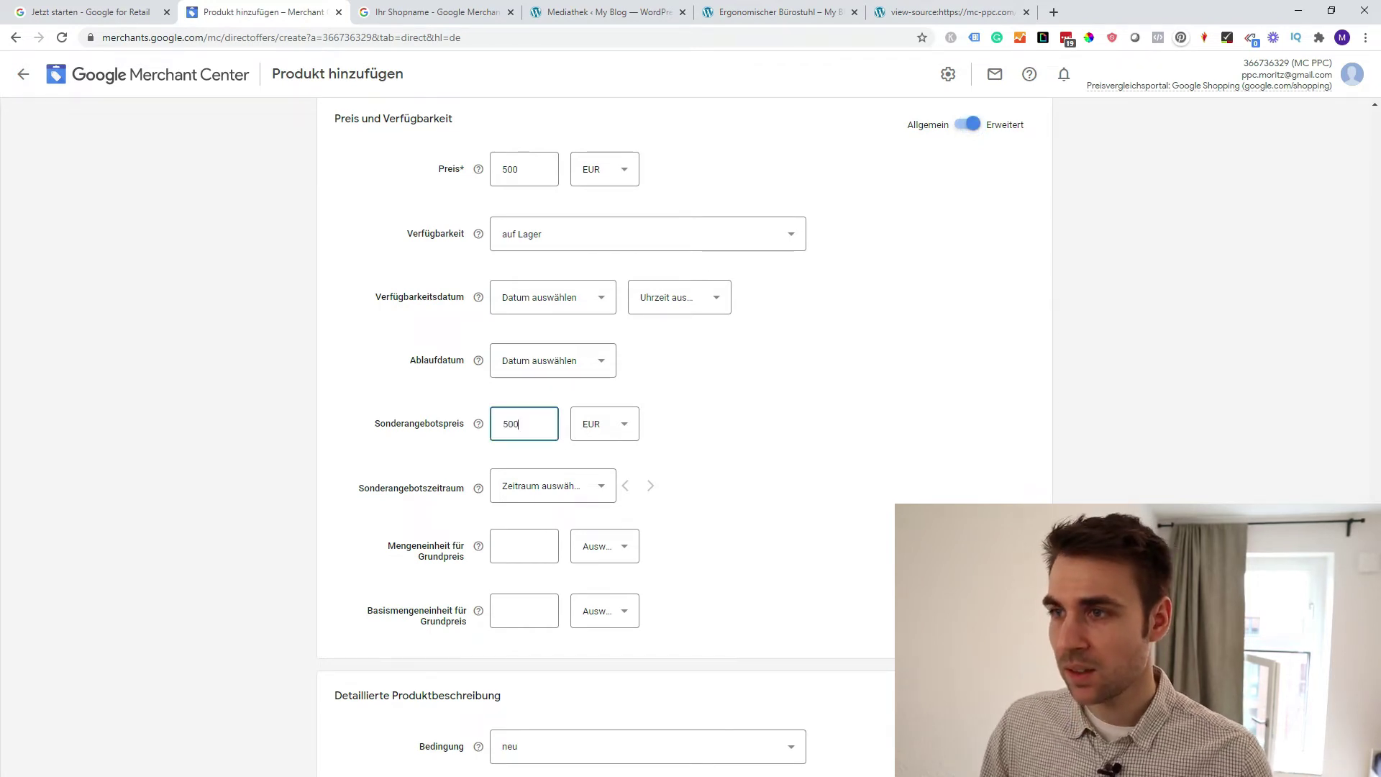
# Set the office chair's regular Preis to 600 EUR
pyautogui.click(493, 169)
pyautogui.press('Delete')
pyautogui.write('6')
pyautogui.click(715, 175)
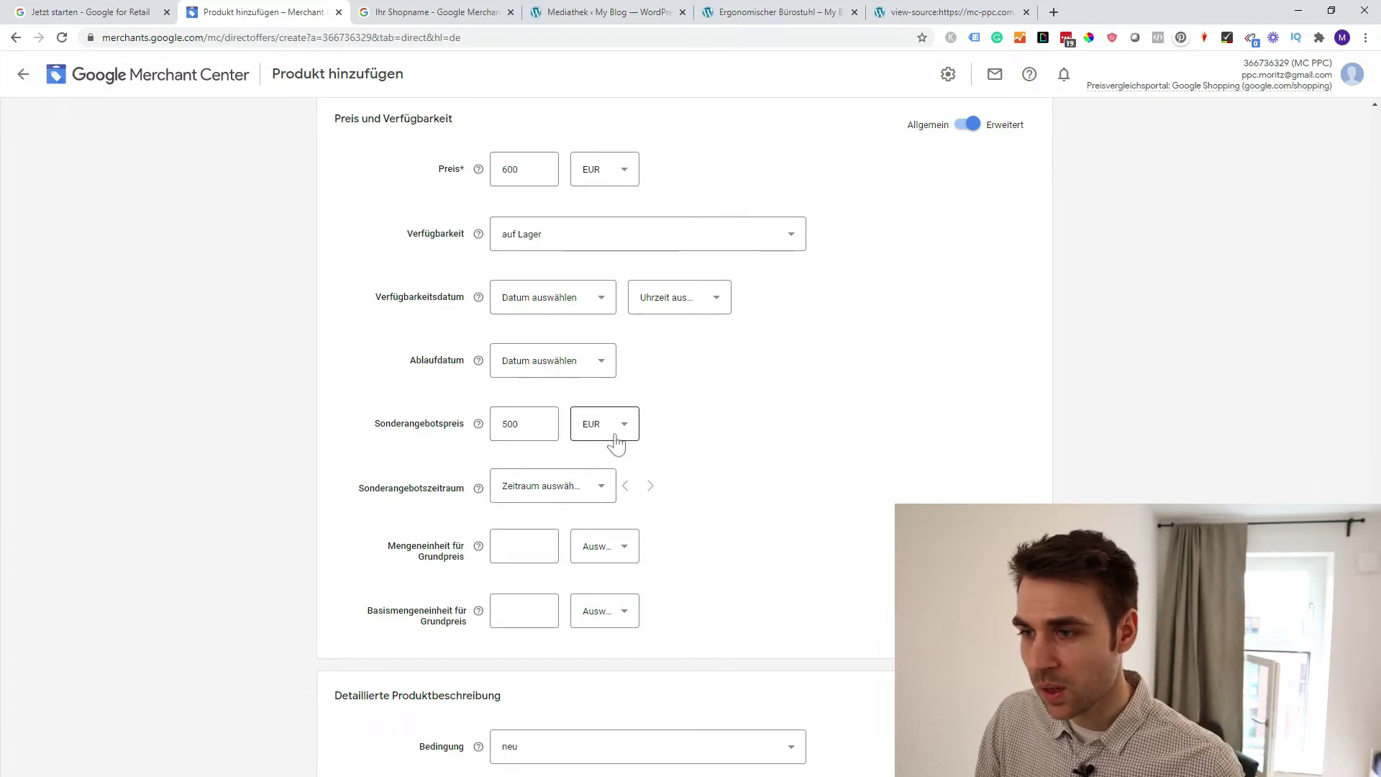
# Check the Sonderangebotszeitraum calendar without choosing a period, and switch the Preis und Verfügbarkeit section back to Allgemein
pyautogui.click(598, 493)
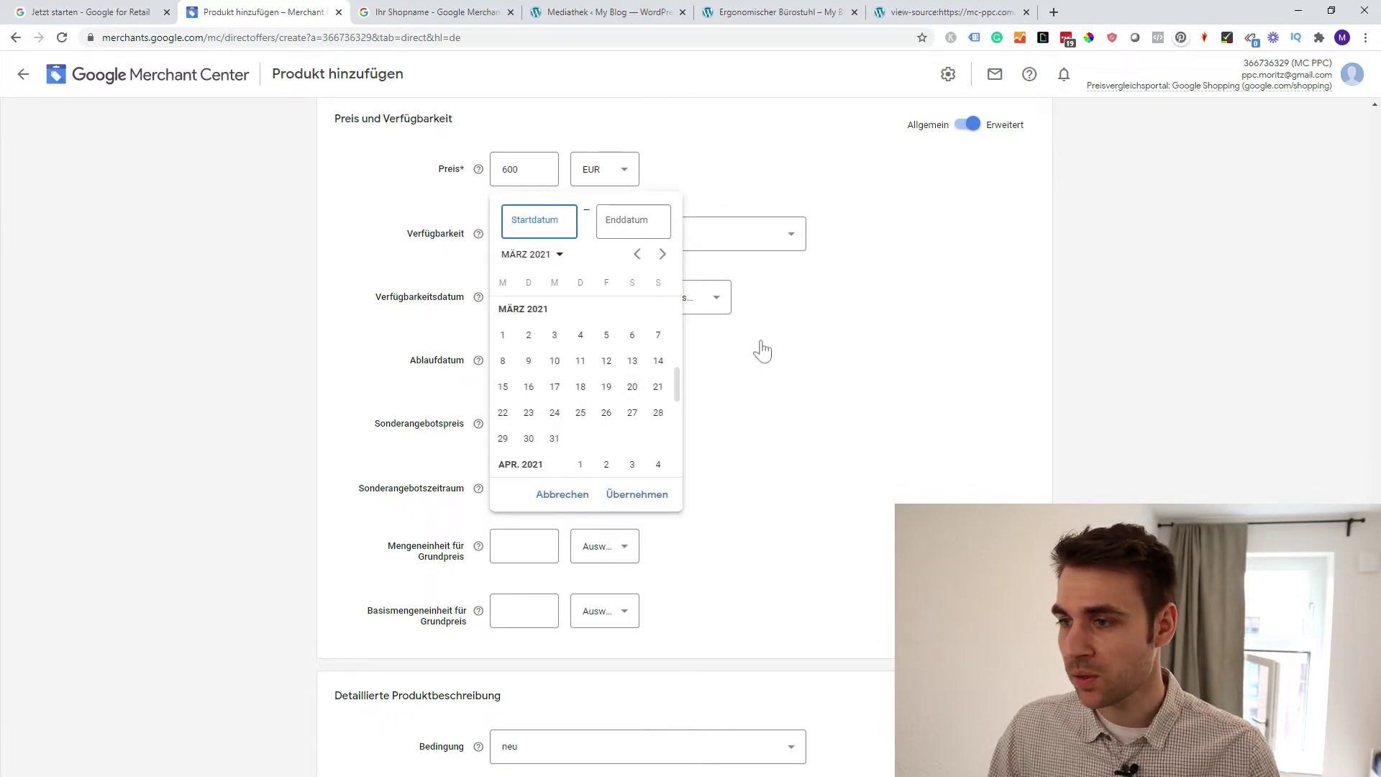
pyautogui.click(570, 494)
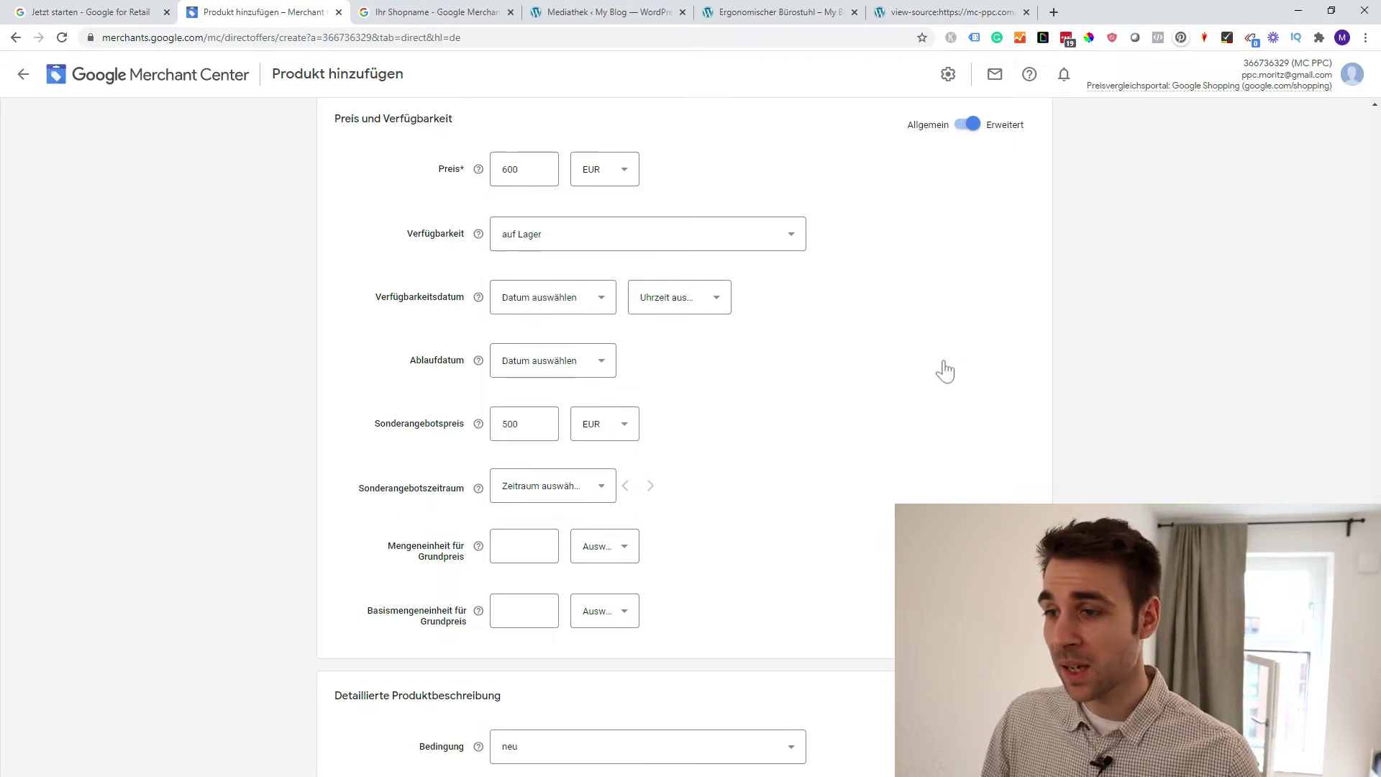
pyautogui.scroll(1, 935, 351)
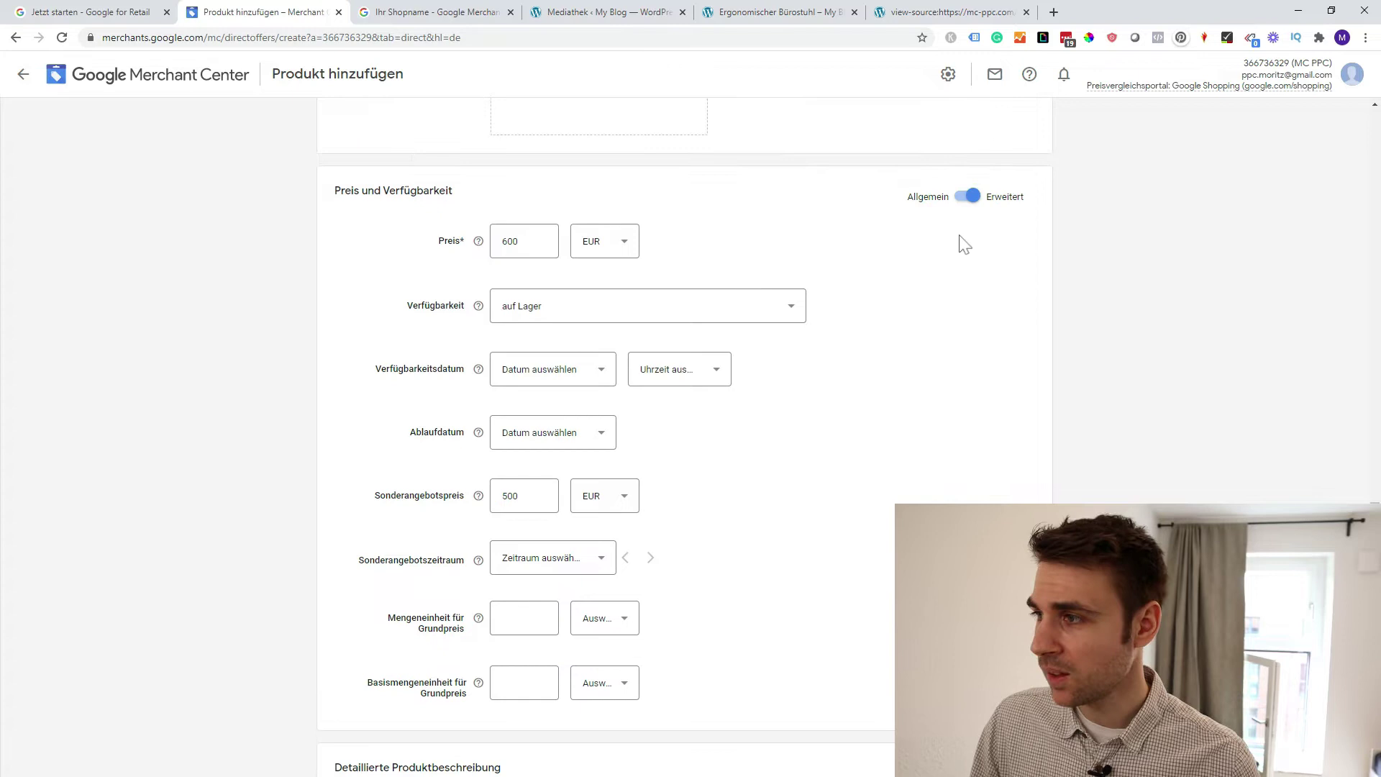
pyautogui.click(969, 197)
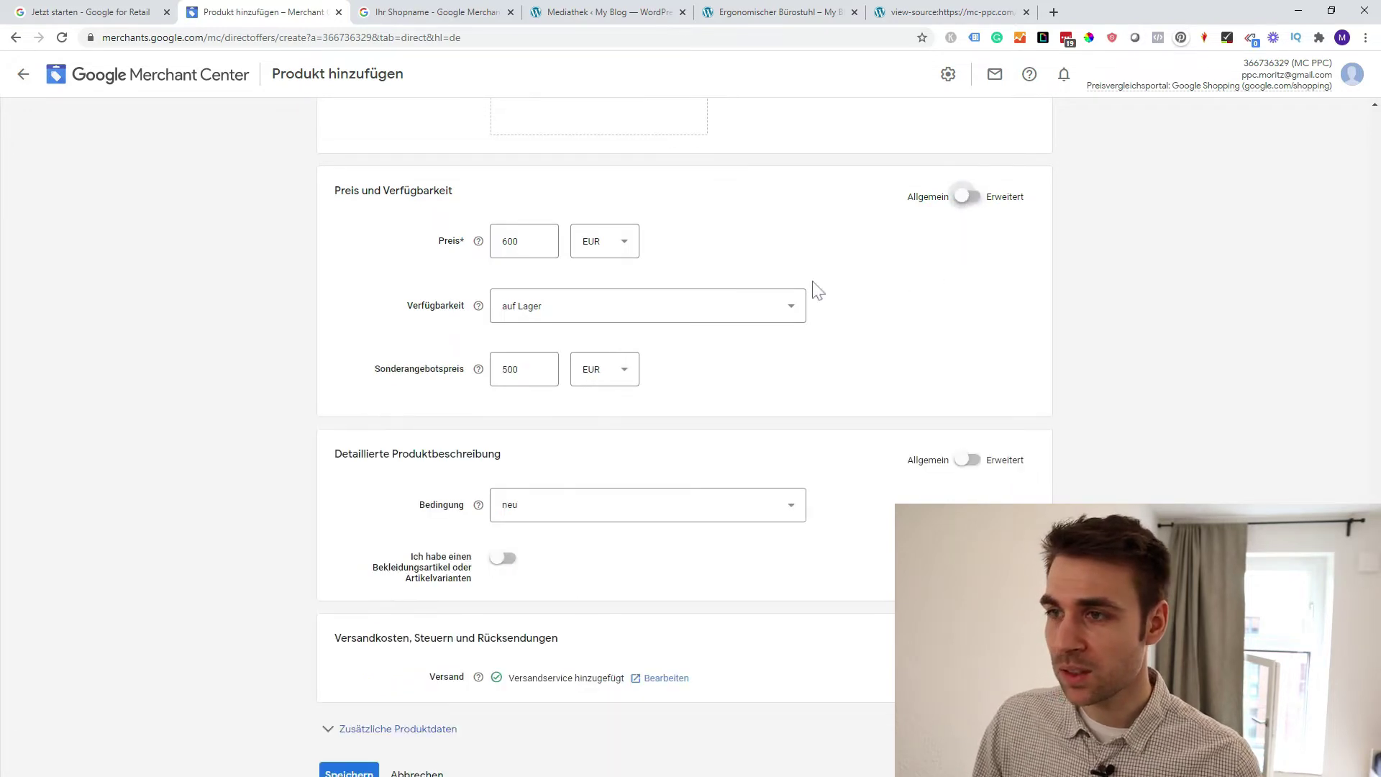
pyautogui.scroll(-1, 860, 308)
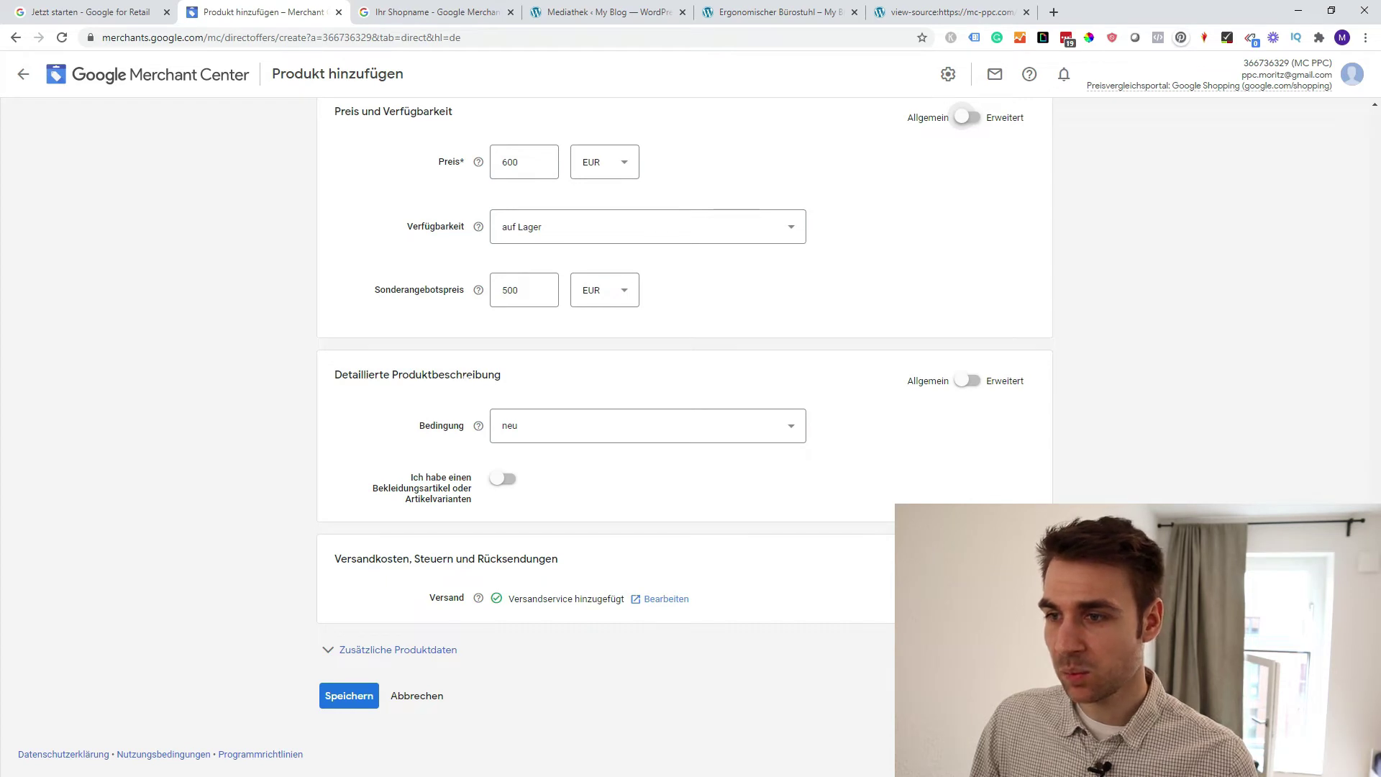
pyautogui.scroll(1, 644, 448)
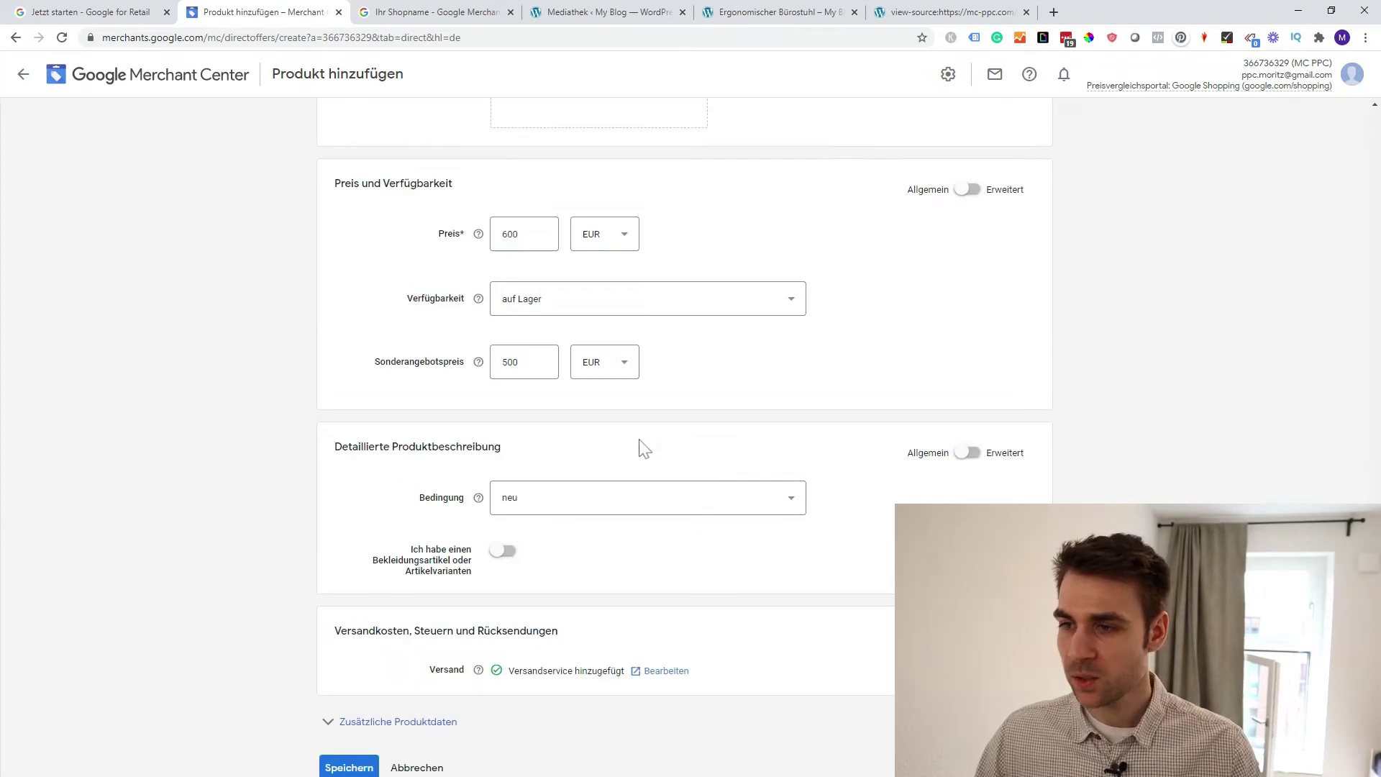
# Switch the Detaillierte Produktbeschreibung section to Erweitert and examine its additional product fields
pyautogui.click(742, 509)
pyautogui.click(826, 453)
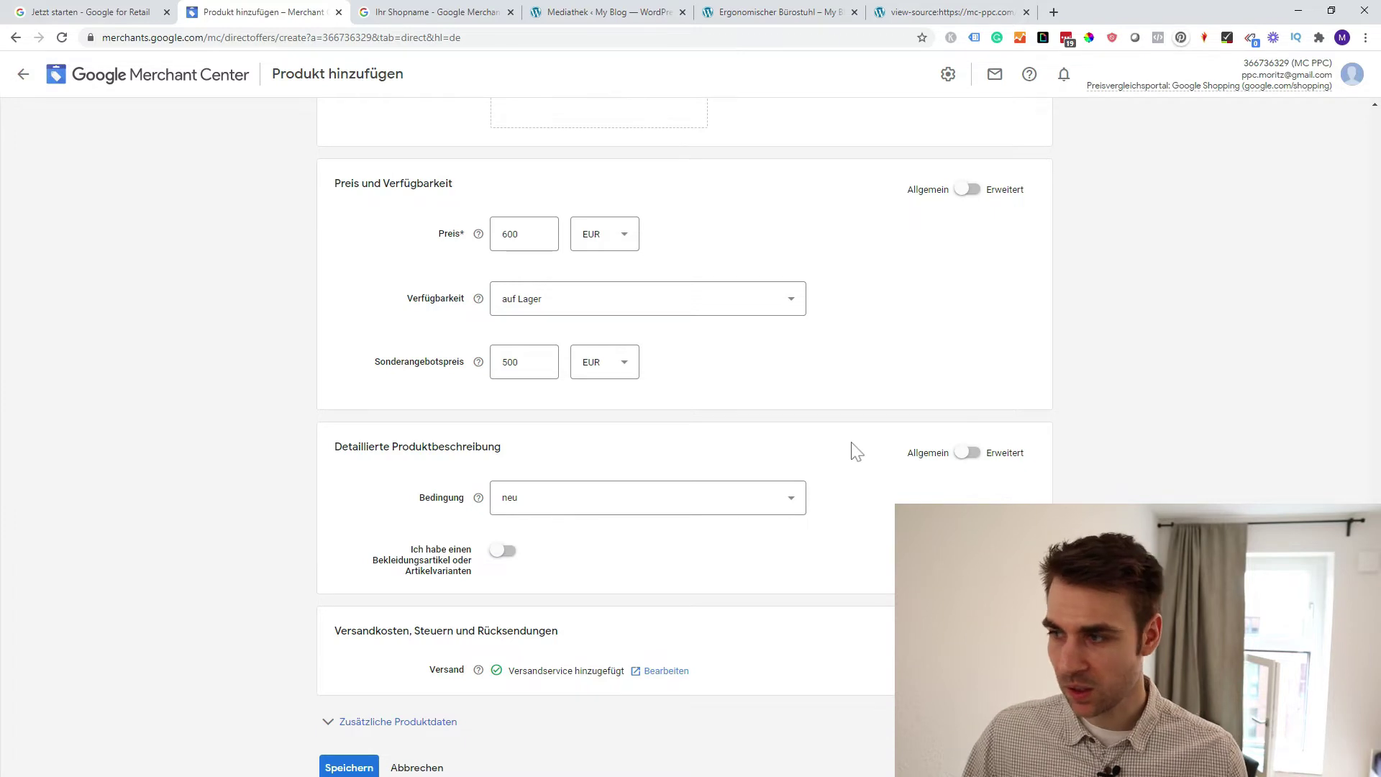
pyautogui.click(966, 453)
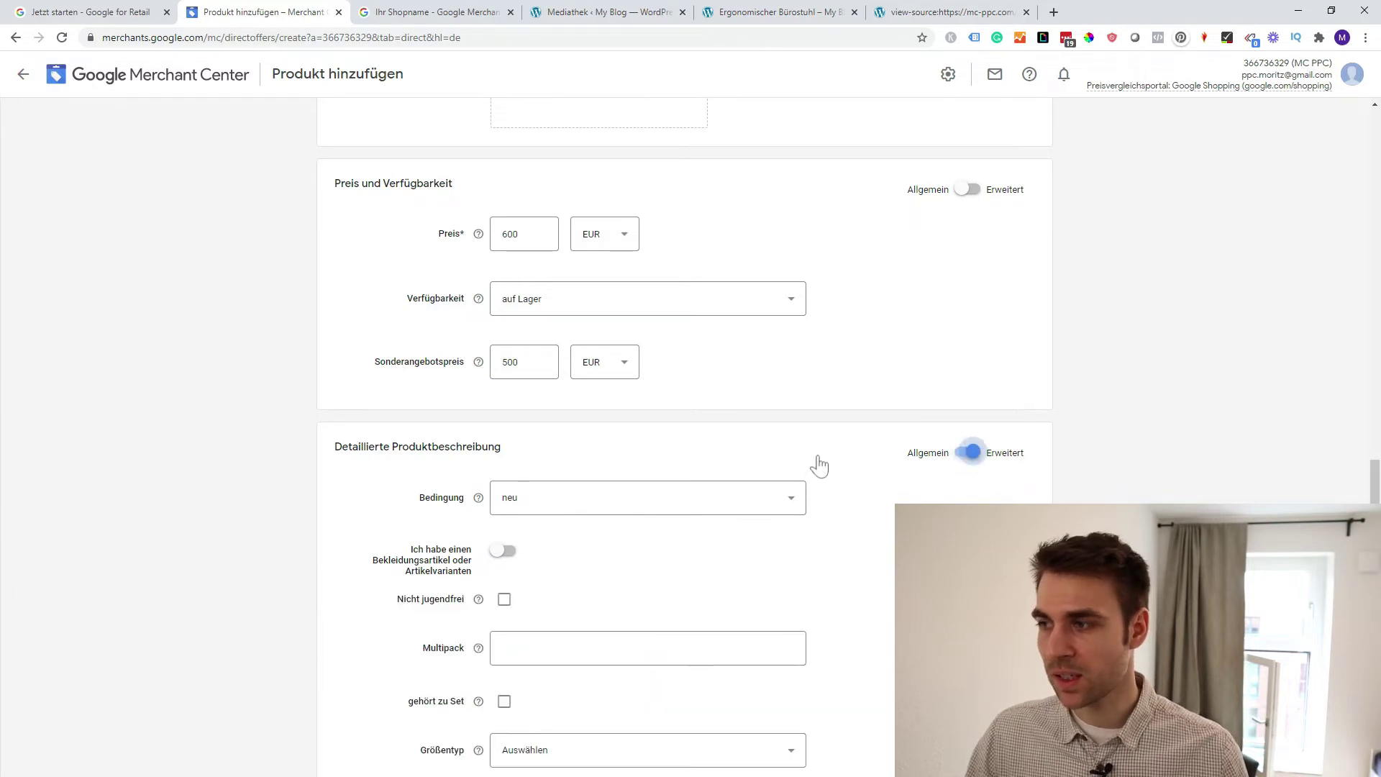
pyautogui.scroll(-3, 819, 464)
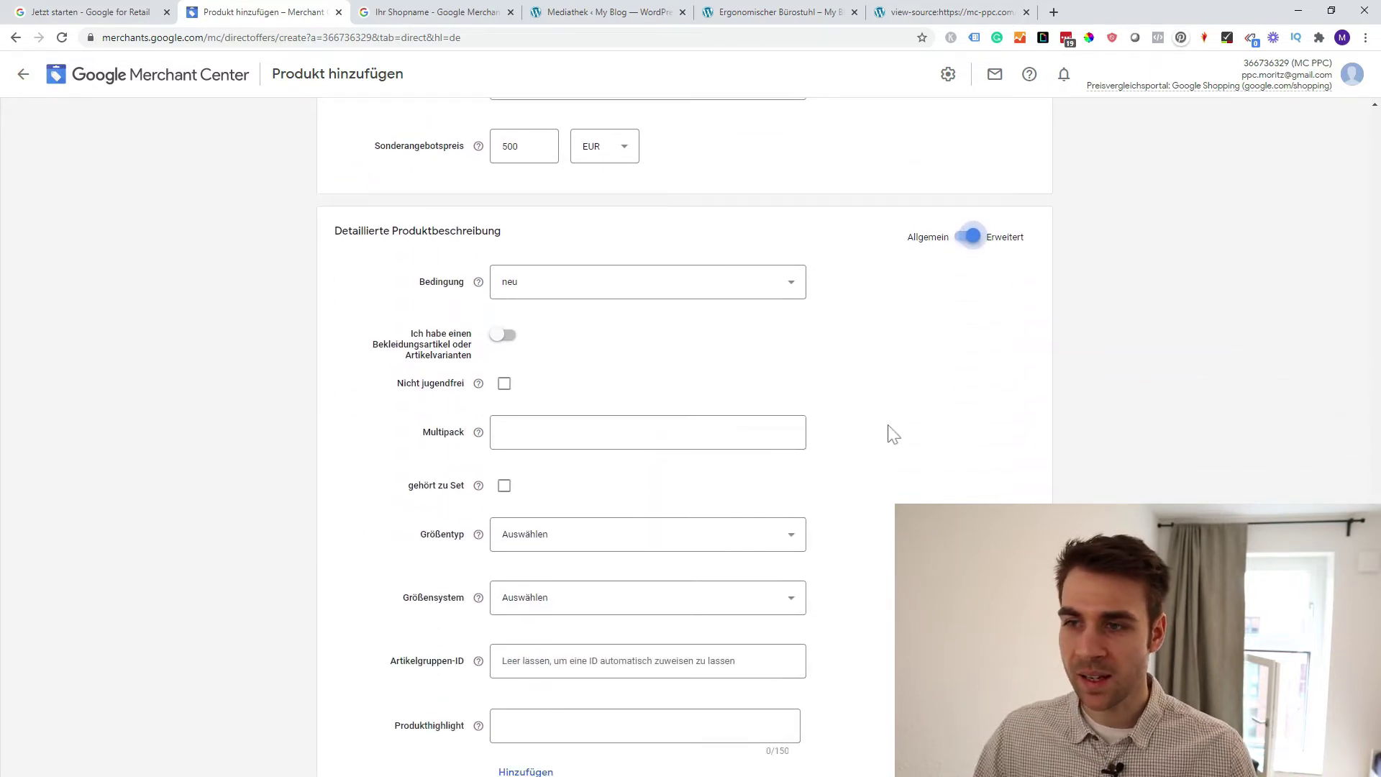
pyautogui.scroll(-2, 892, 435)
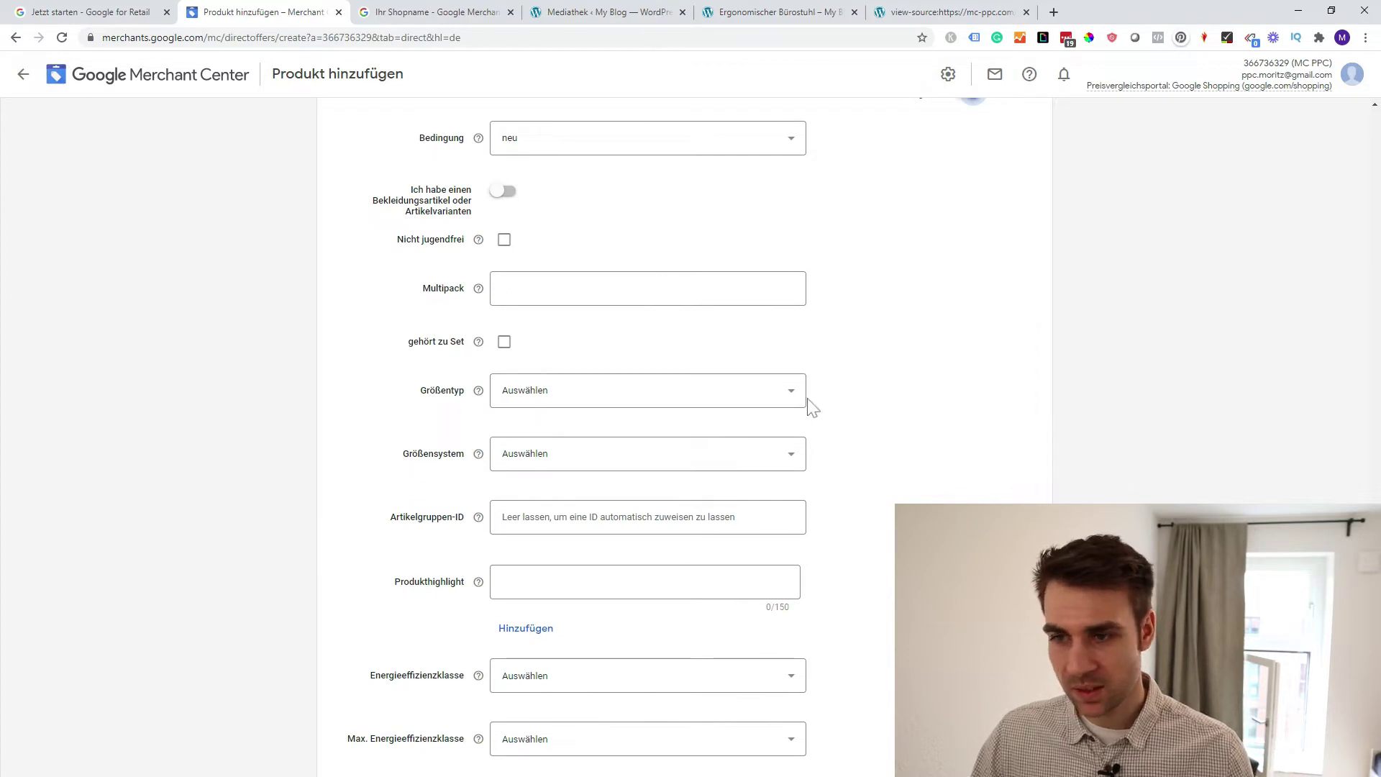
pyautogui.scroll(-3, 817, 410)
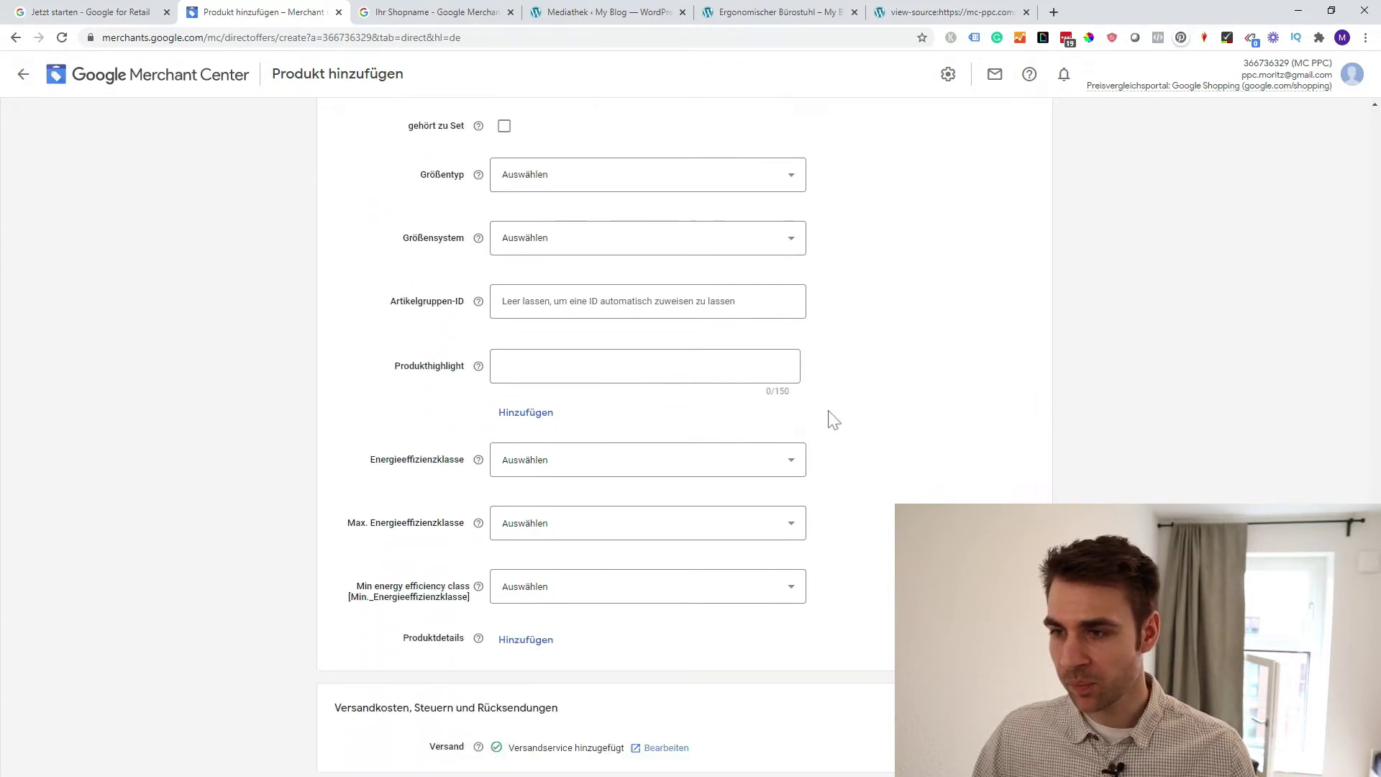
pyautogui.scroll(-1, 885, 422)
pyautogui.scroll(3, 874, 398)
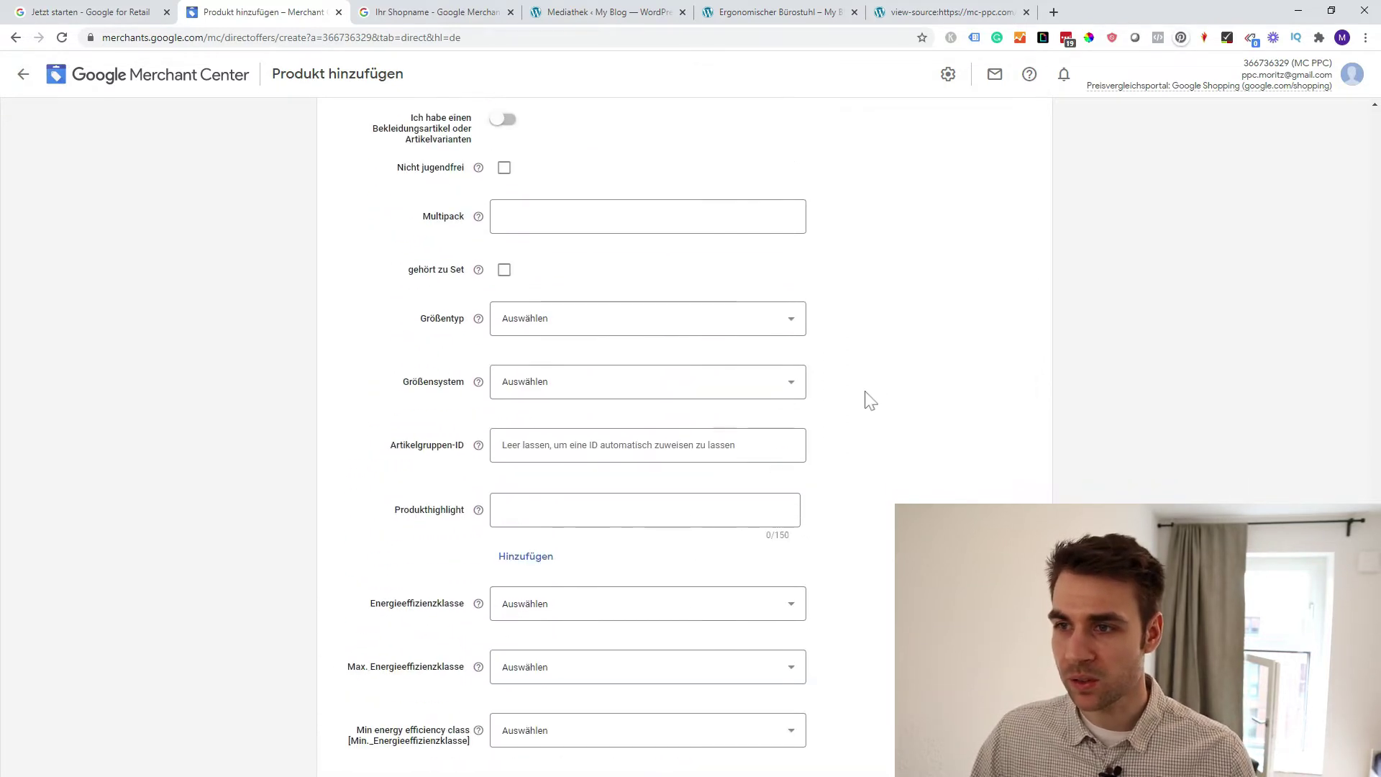
pyautogui.scroll(-1, 863, 400)
pyautogui.scroll(2, 582, 345)
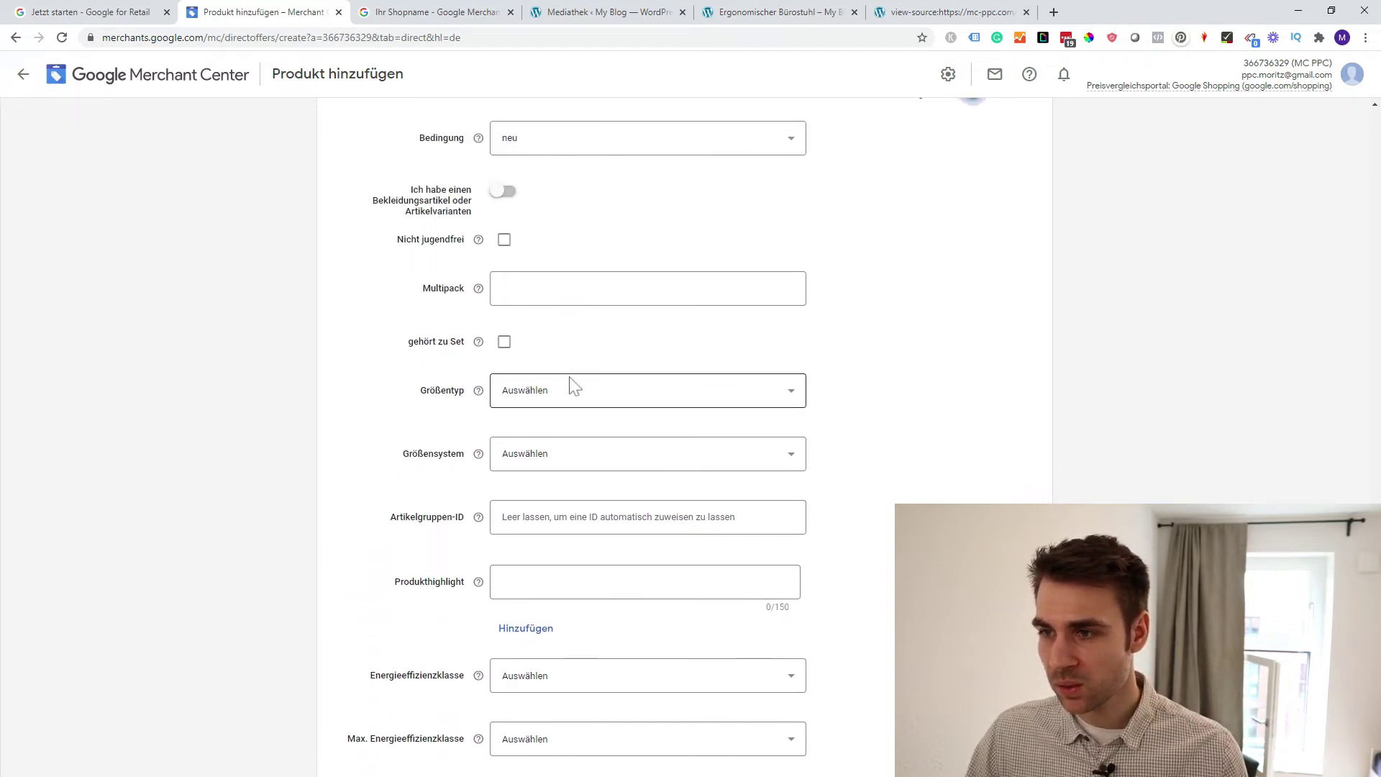
# Check the Größentyp and Größensystem options without choosing any, and switch the Detaillierte Produktbeschreibung section back to Allgemein
pyautogui.click(709, 381)
pyautogui.click(845, 373)
pyautogui.click(647, 466)
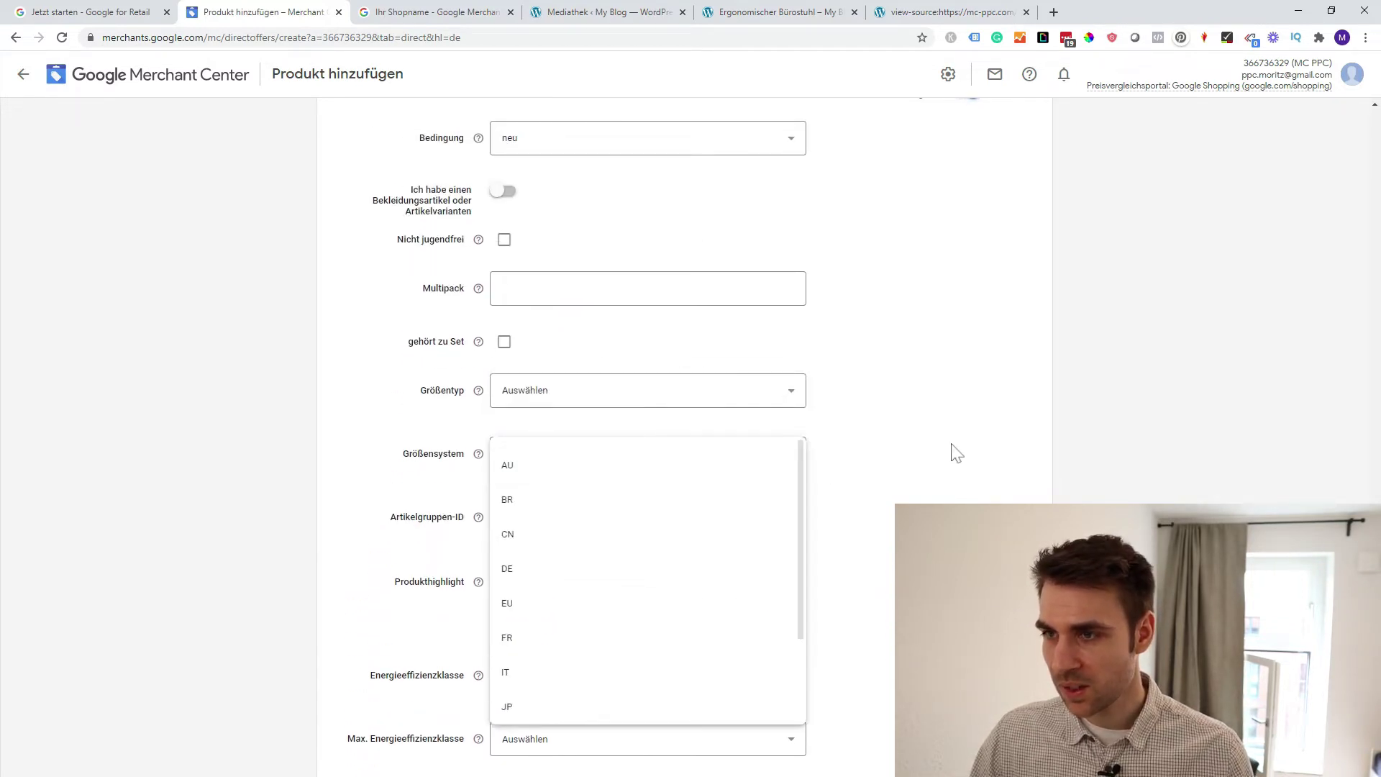
pyautogui.click(740, 326)
pyautogui.scroll(2, 740, 327)
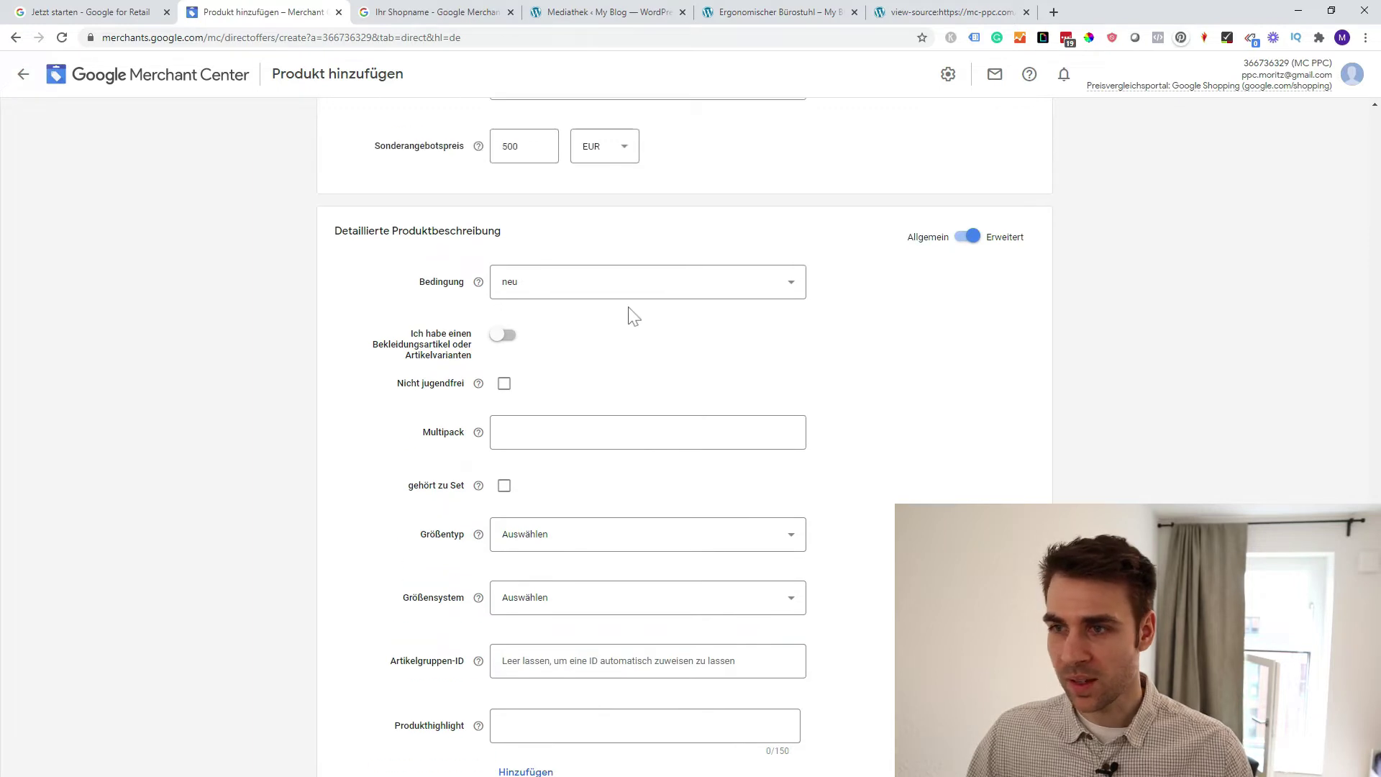
pyautogui.scroll(-2, 756, 375)
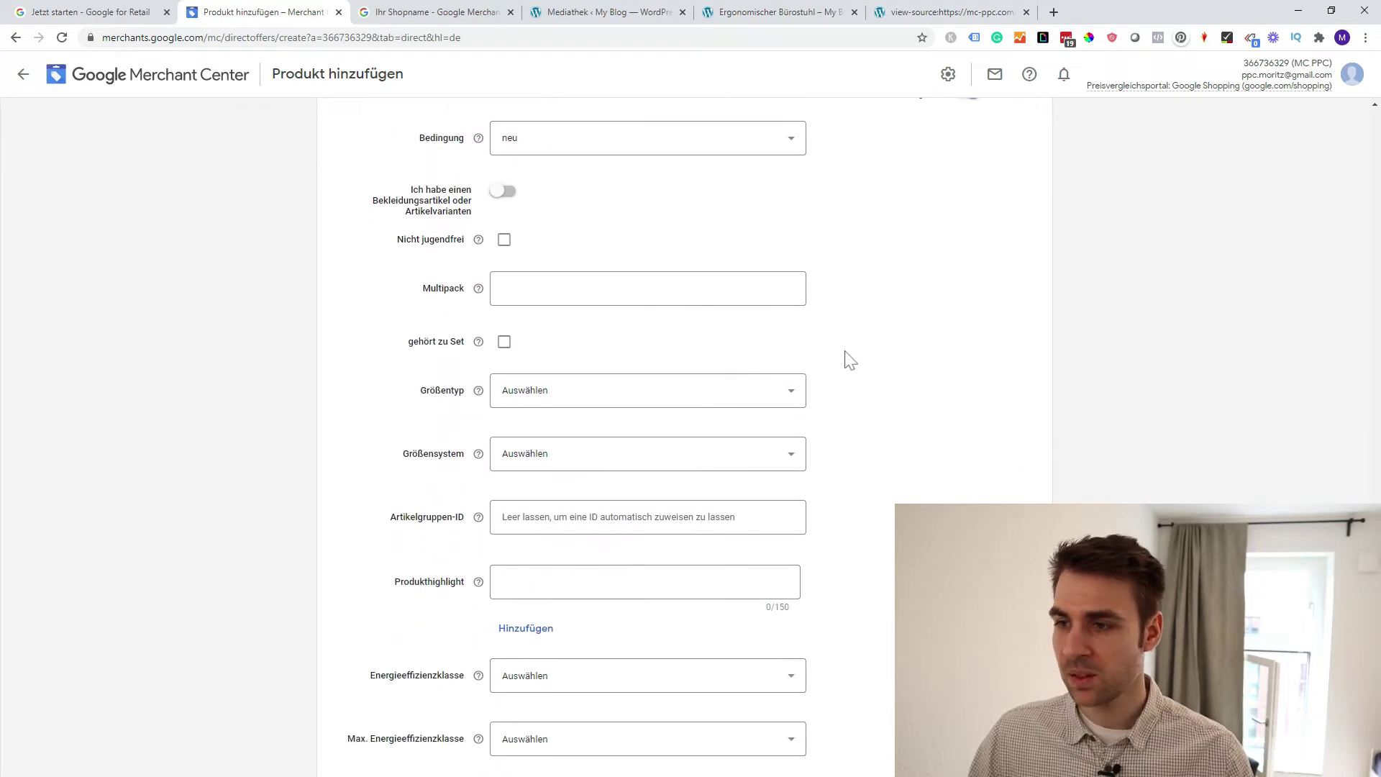
pyautogui.scroll(4, 879, 370)
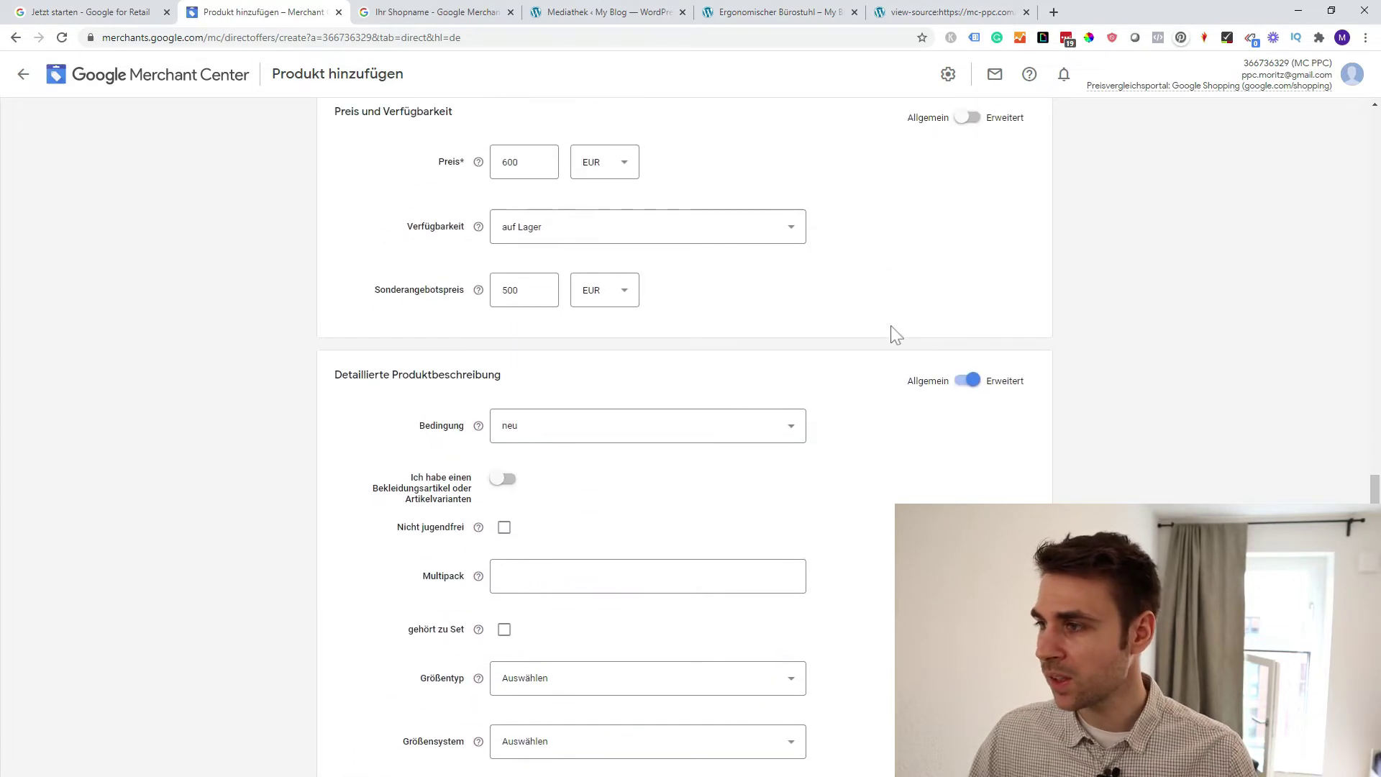
pyautogui.click(969, 383)
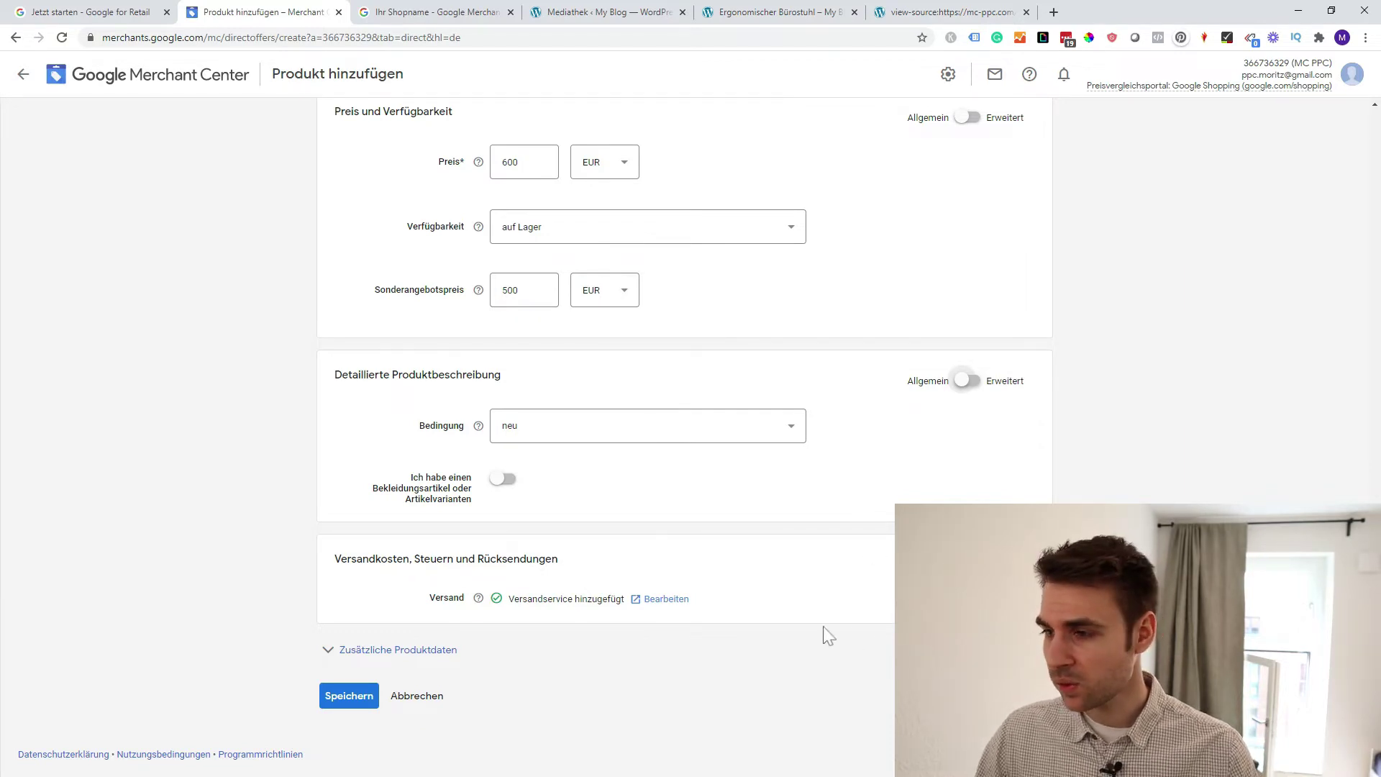
# Expand Zusätzliche Produktdaten, leave its optional entries empty, and save the office chair product, finishing at the list of all products
pyautogui.click(367, 650)
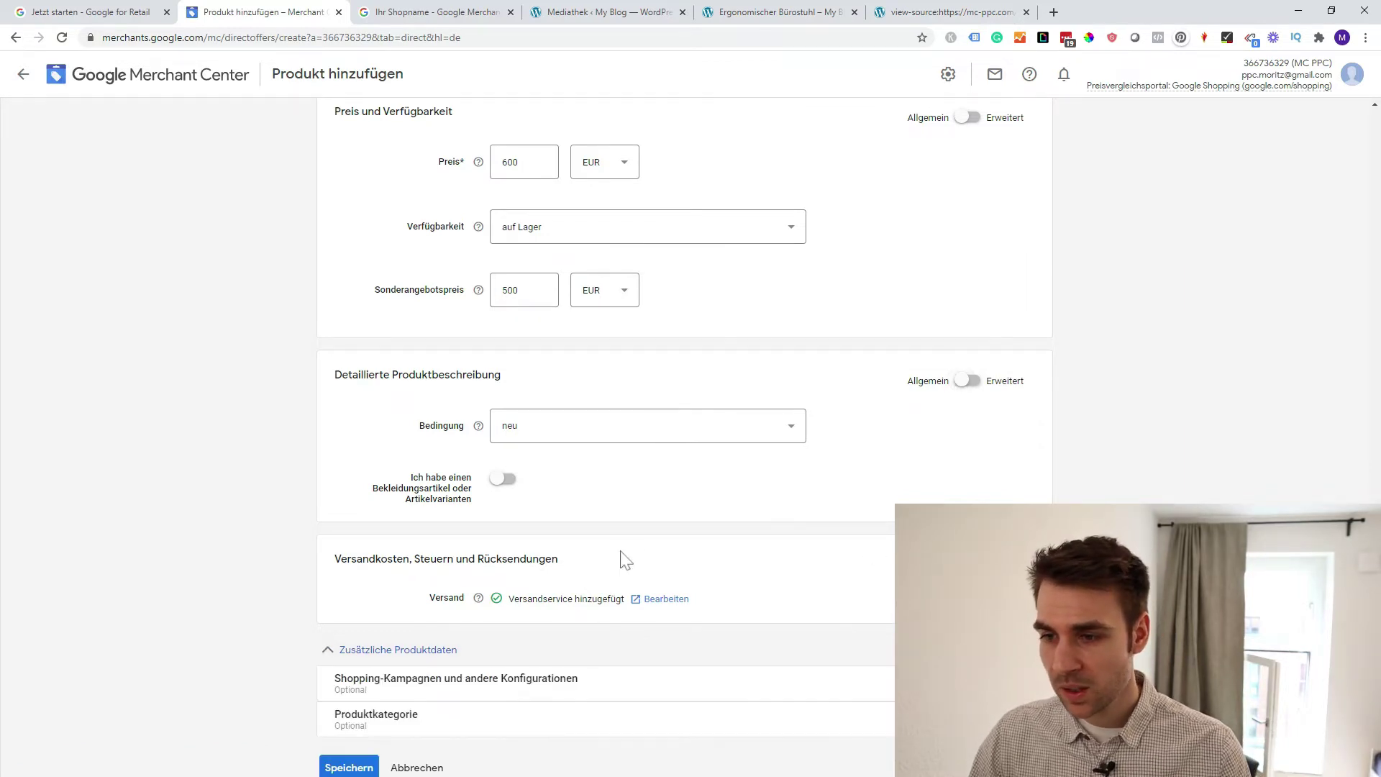
pyautogui.scroll(-1, 676, 518)
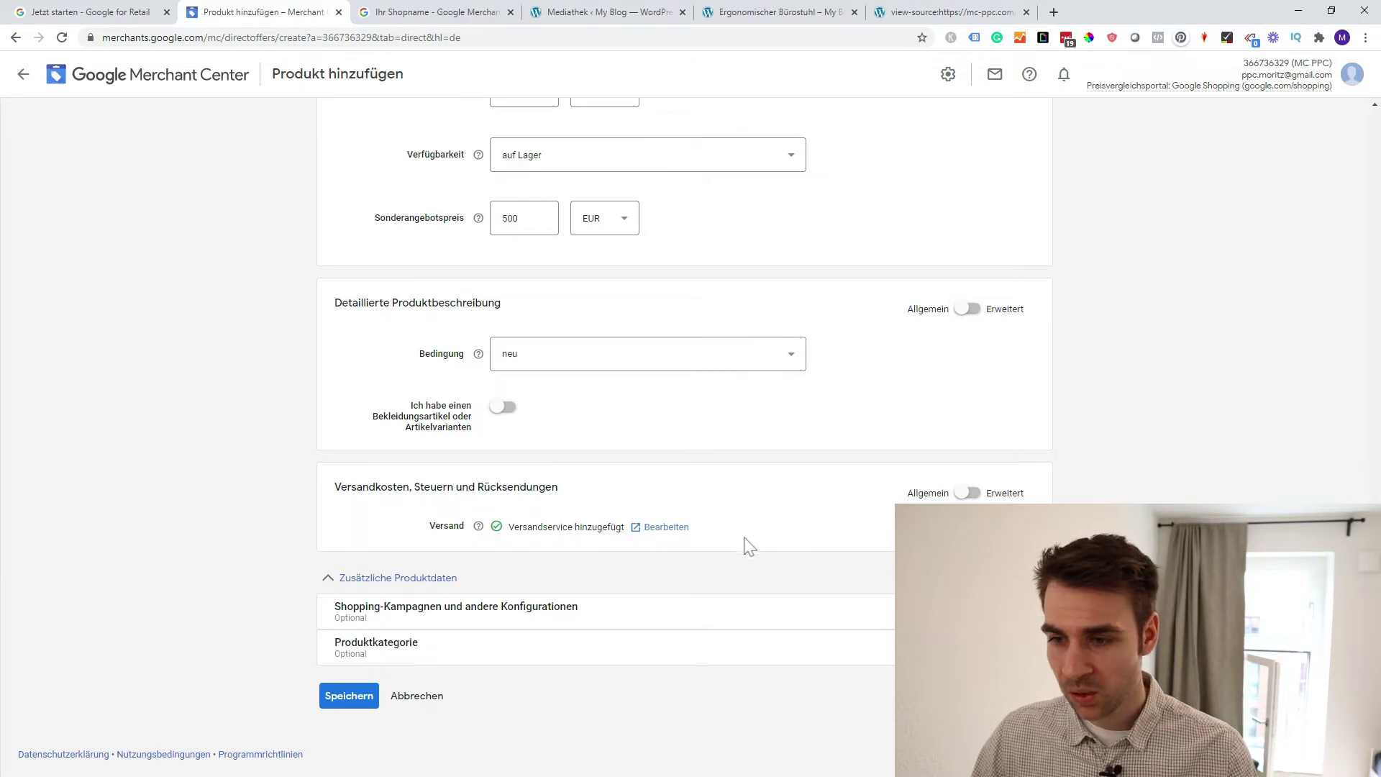
pyautogui.click(350, 698)
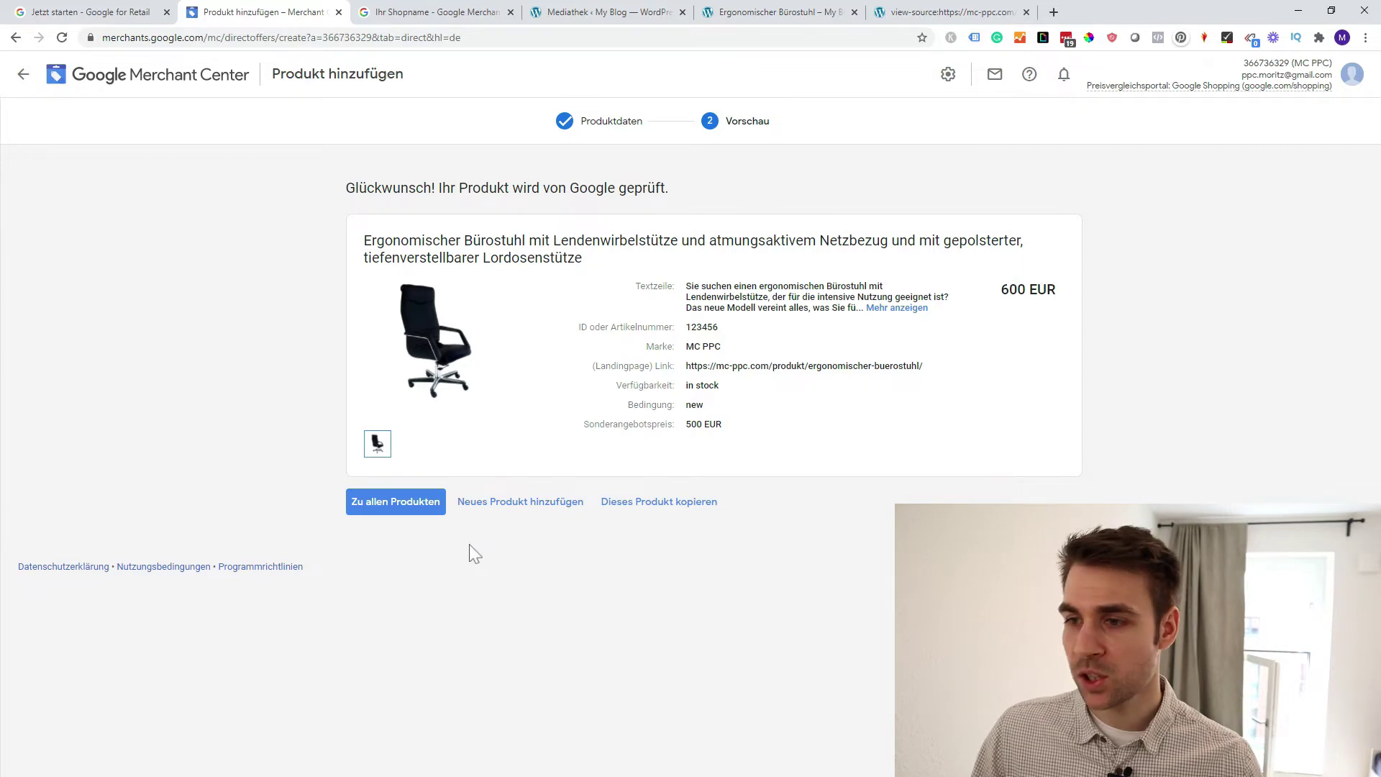
pyautogui.click(405, 509)
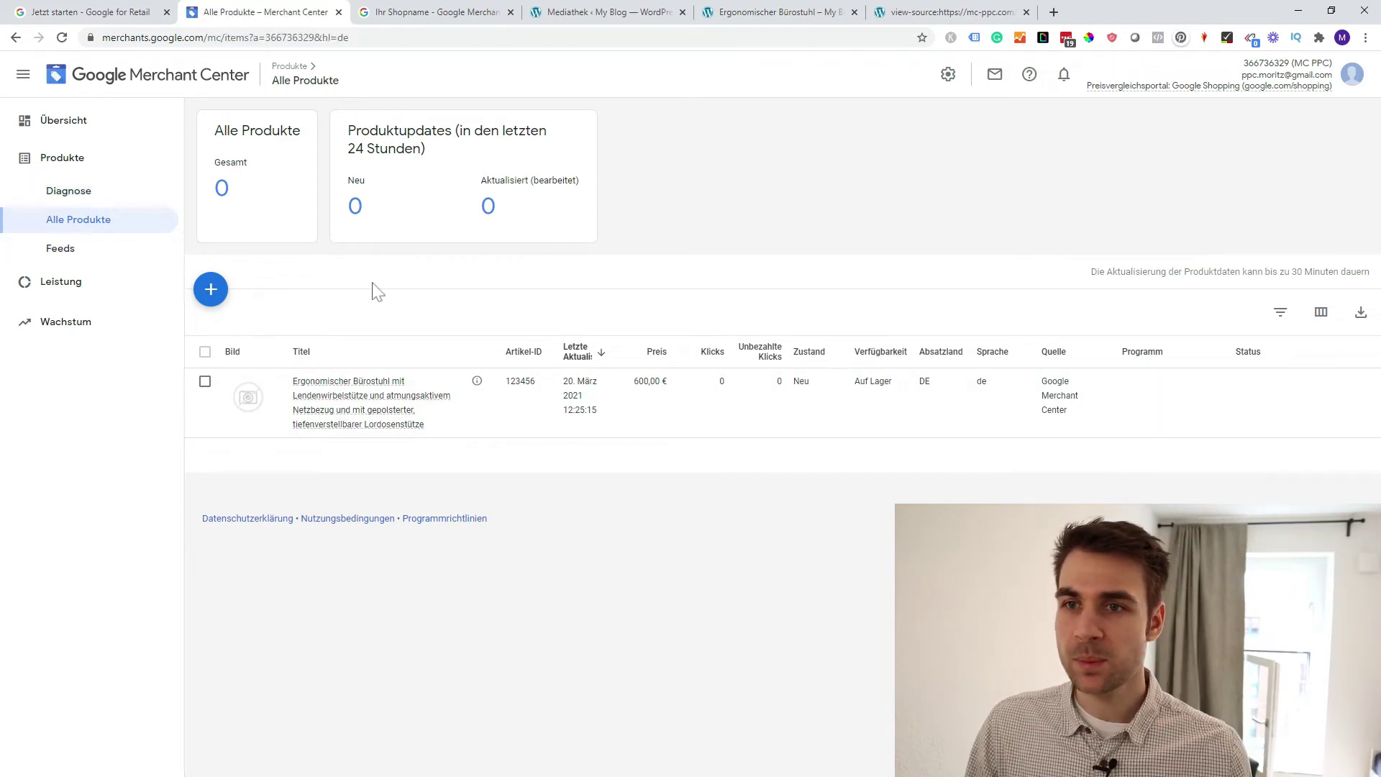
# Review Artikelprobleme, Feedprobleme and Kontoprobleme in the product diagnostics, and return to the list of all products
pyautogui.click(92, 191)
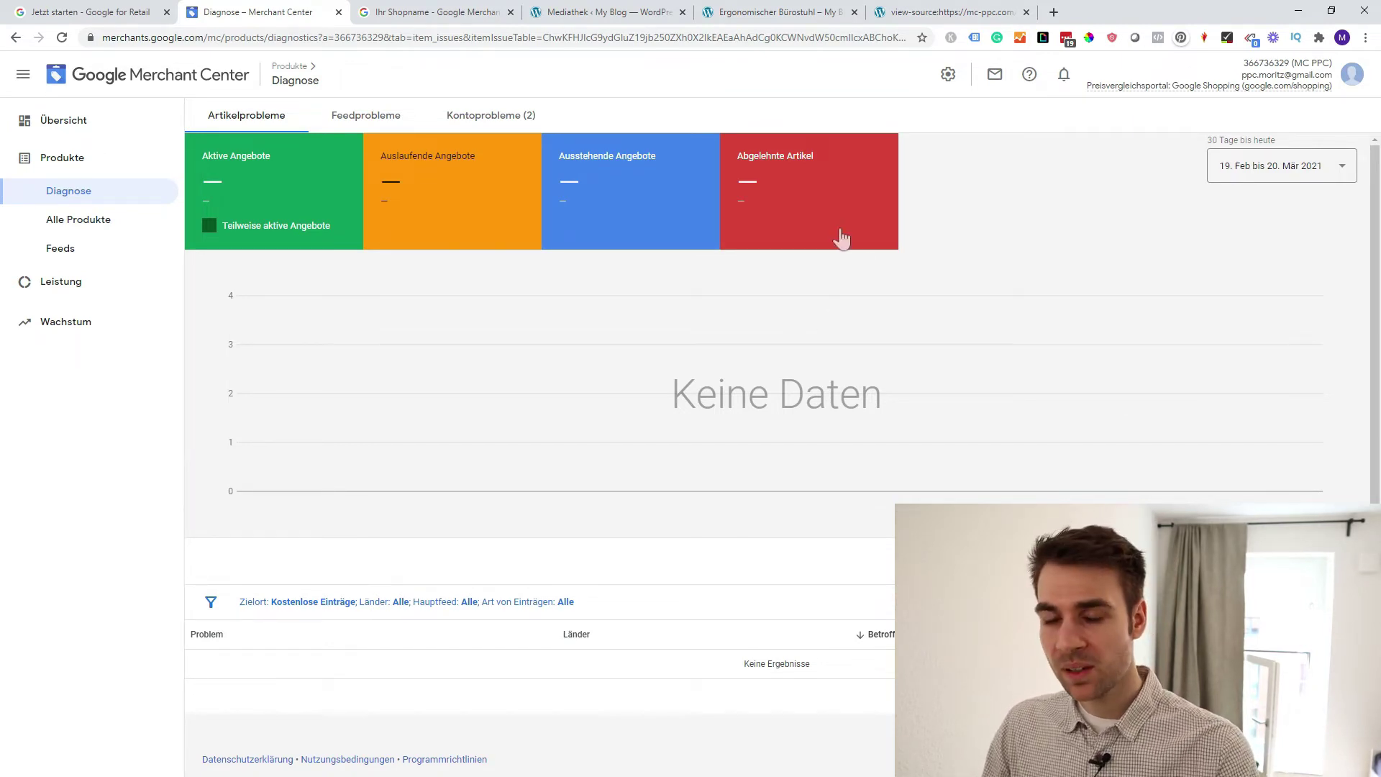
pyautogui.moveTo(842, 239)
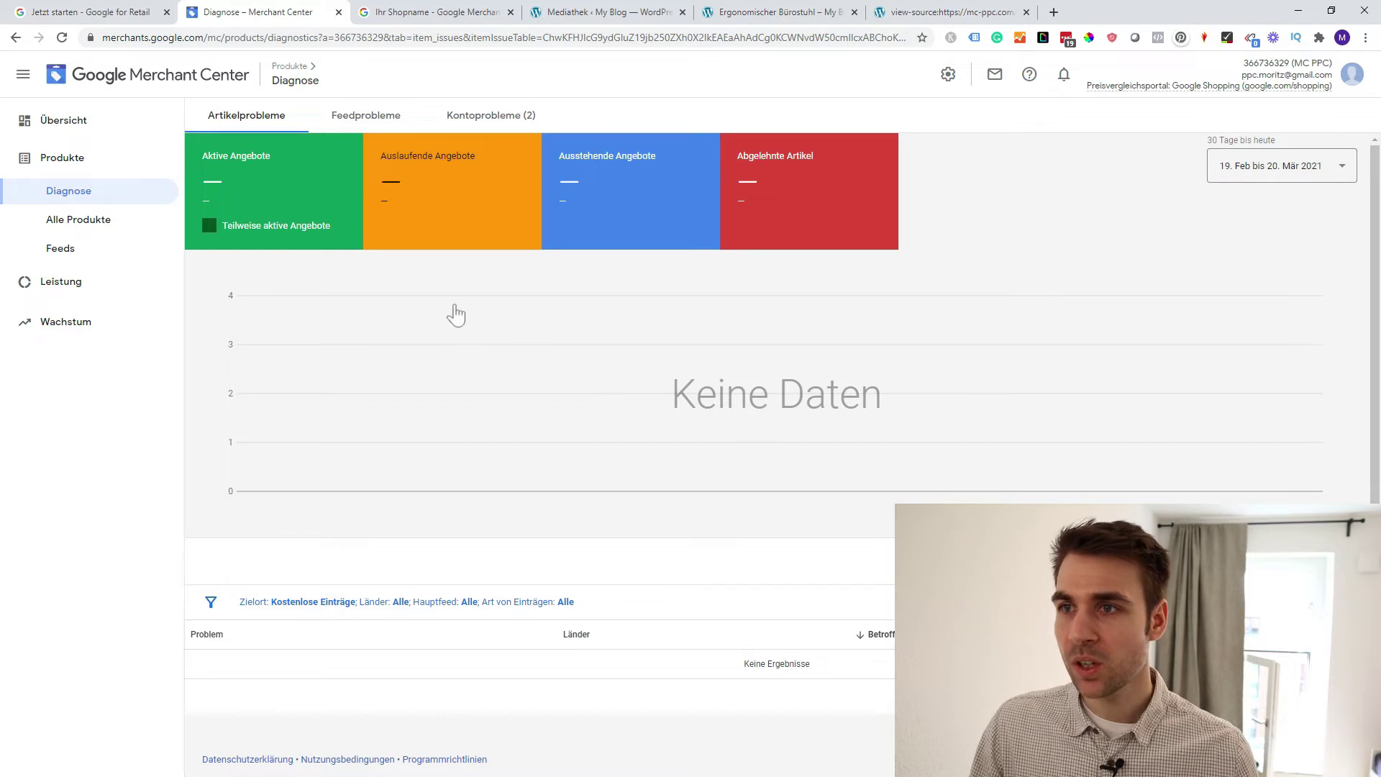
pyautogui.click(374, 117)
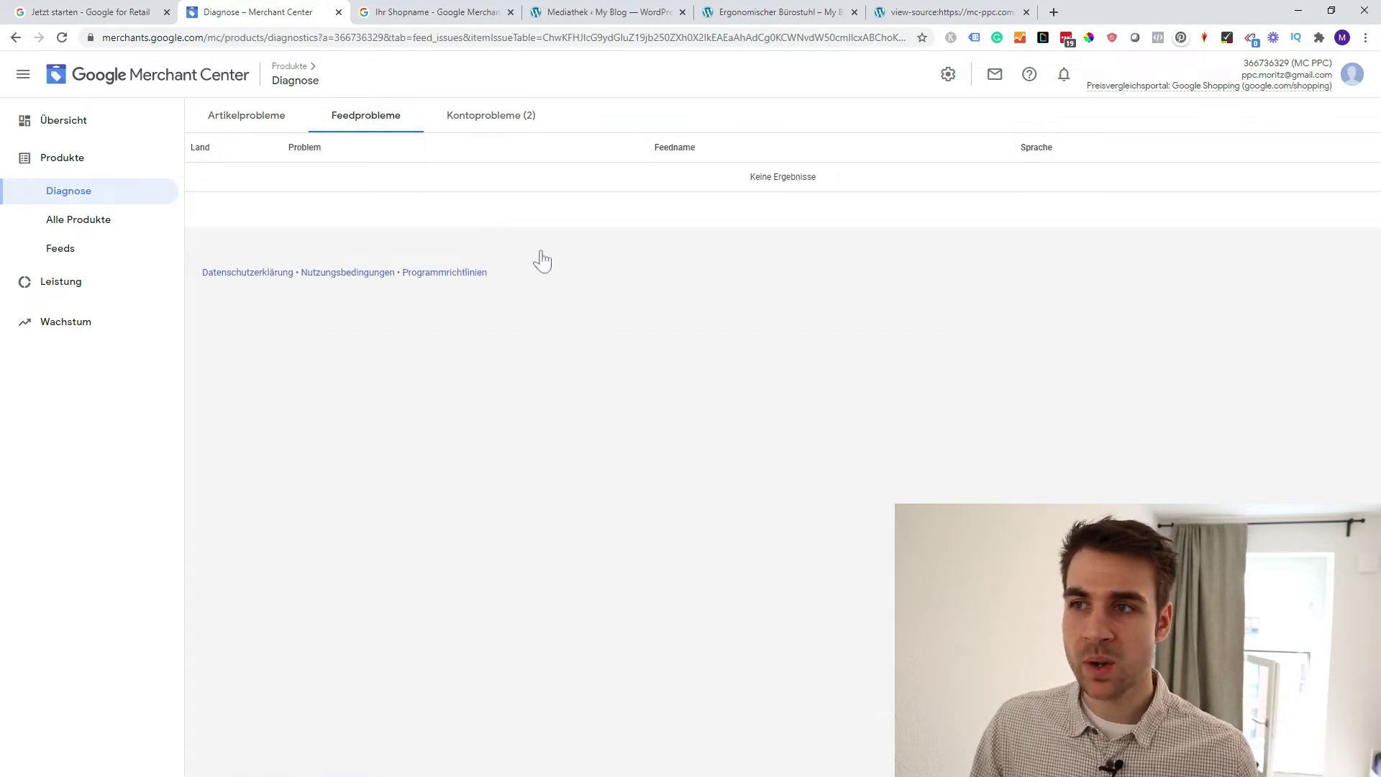
pyautogui.click(490, 124)
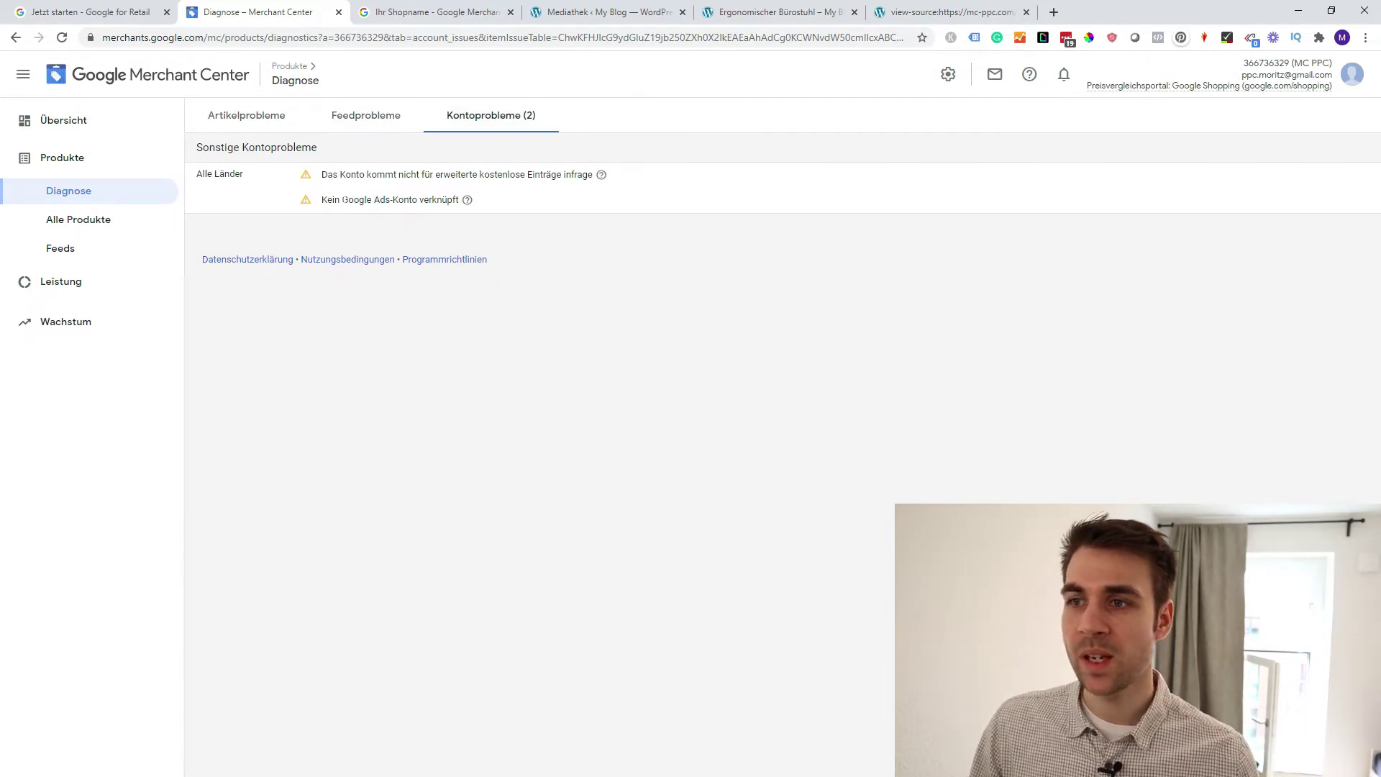
pyautogui.moveTo(341, 199); pyautogui.dragTo(406, 200)
pyautogui.click(423, 199)
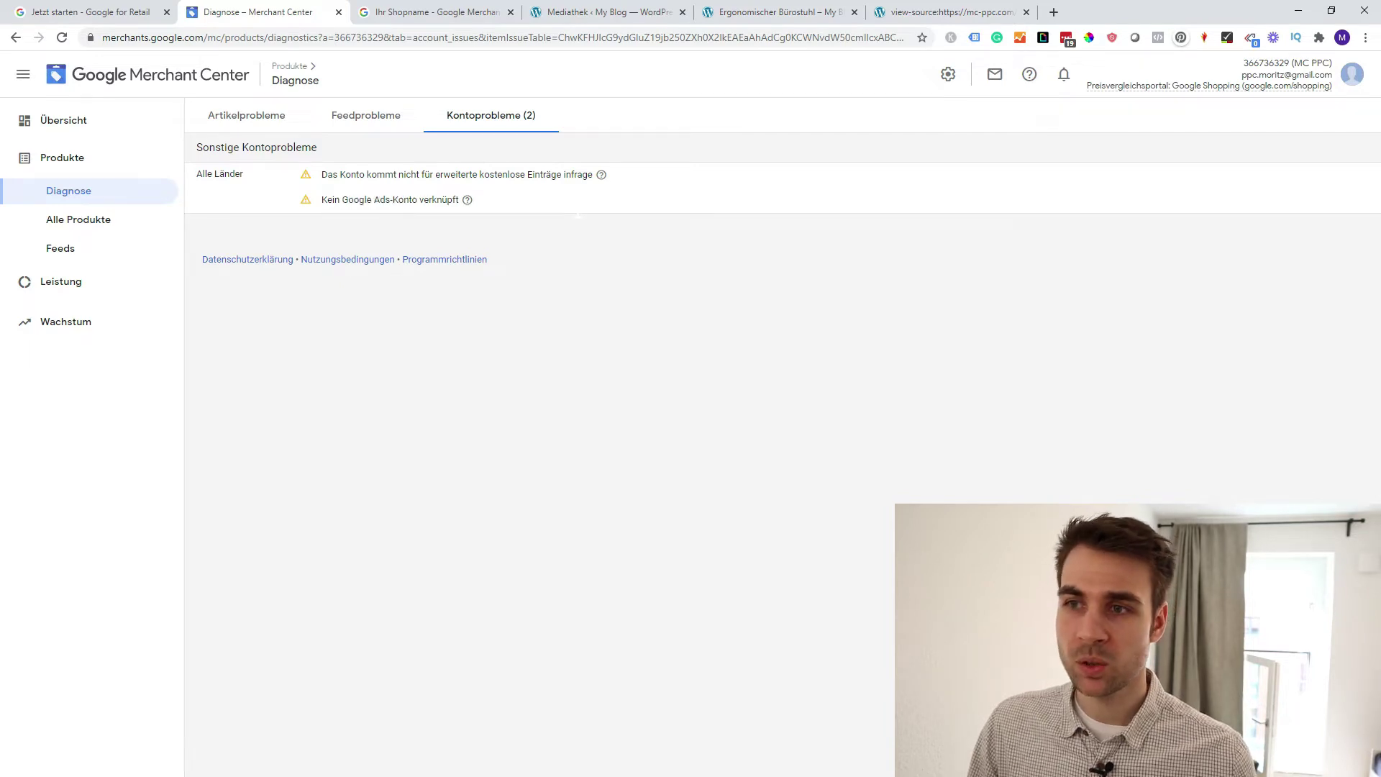
pyautogui.click(262, 116)
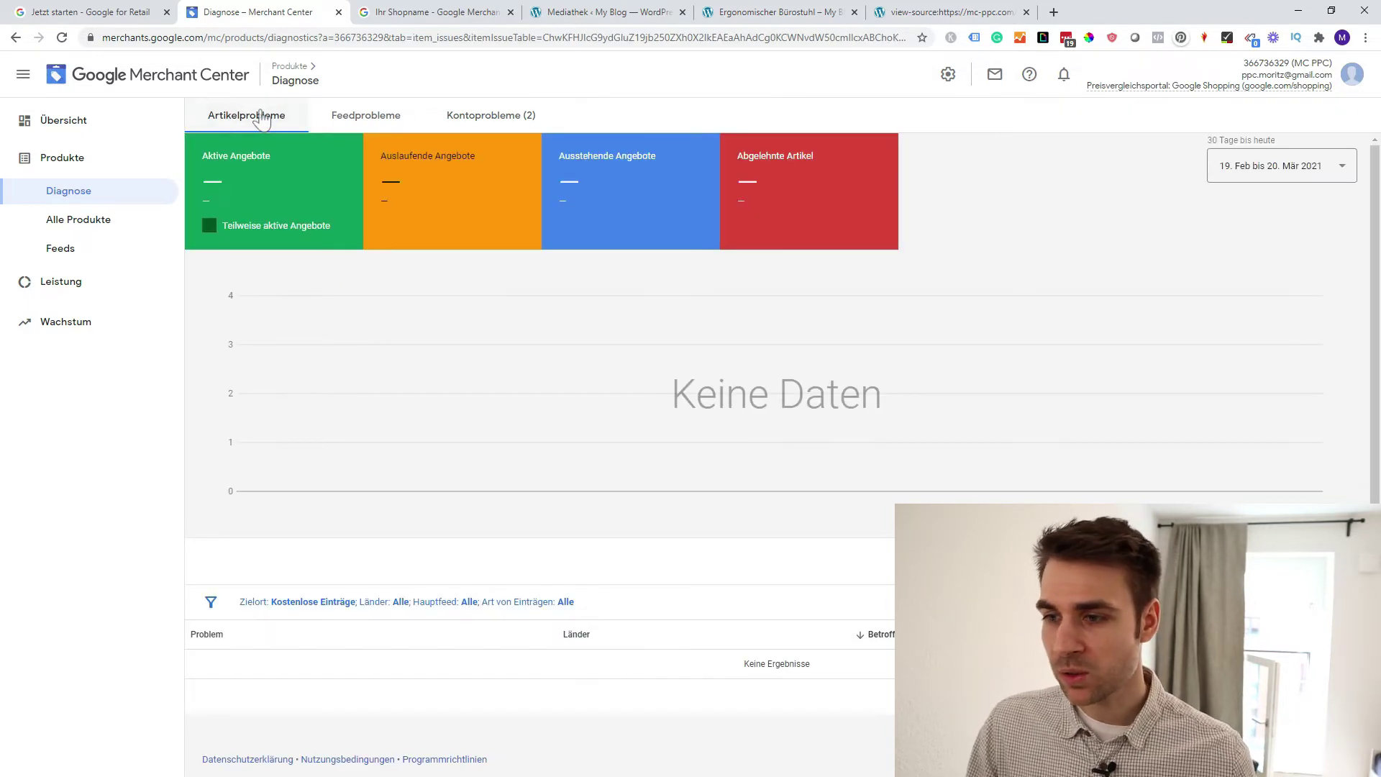
pyautogui.click(131, 236)
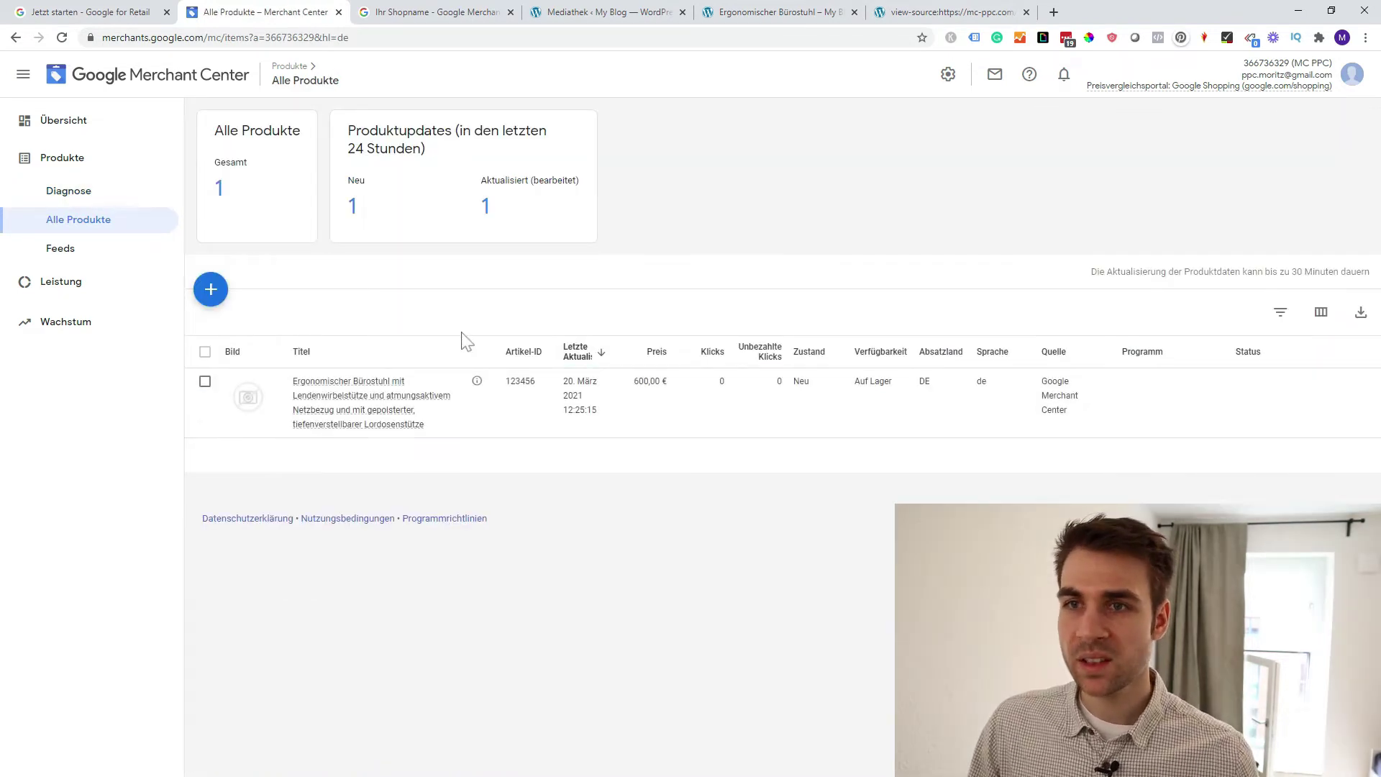
# Reopen the Kostenlose Produkteinträge setup from the overview, review its tasks, and cancel the setup with confirmation
pyautogui.click(76, 123)
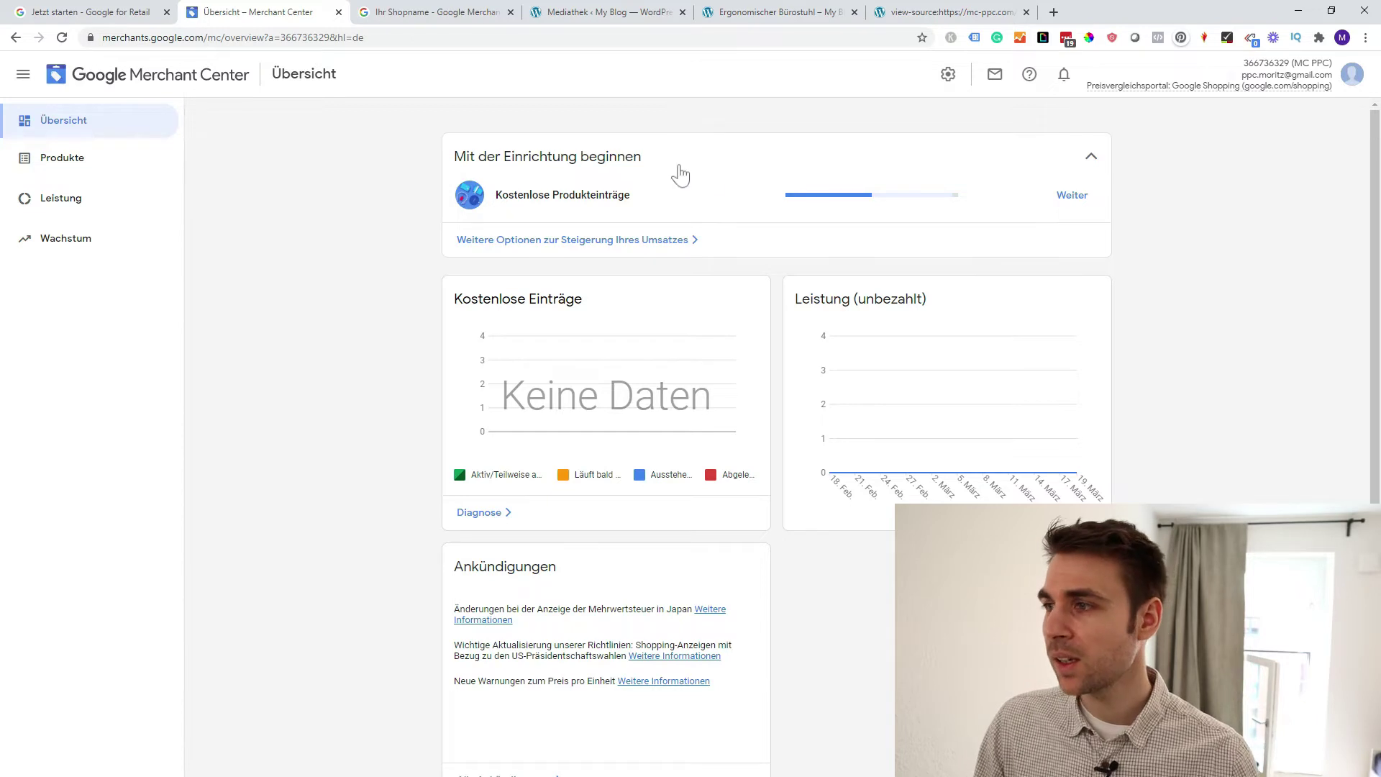
pyautogui.click(1094, 209)
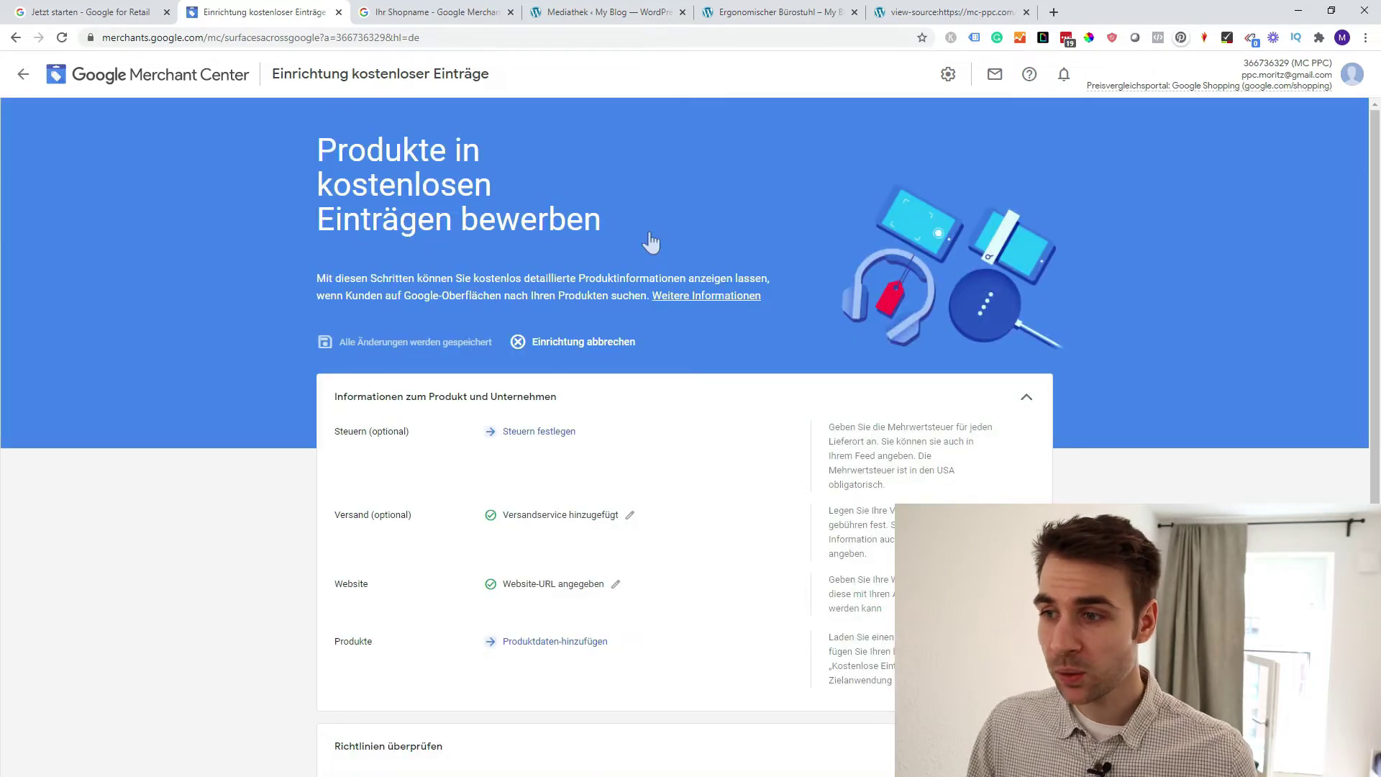
pyautogui.scroll(-5, 689, 309)
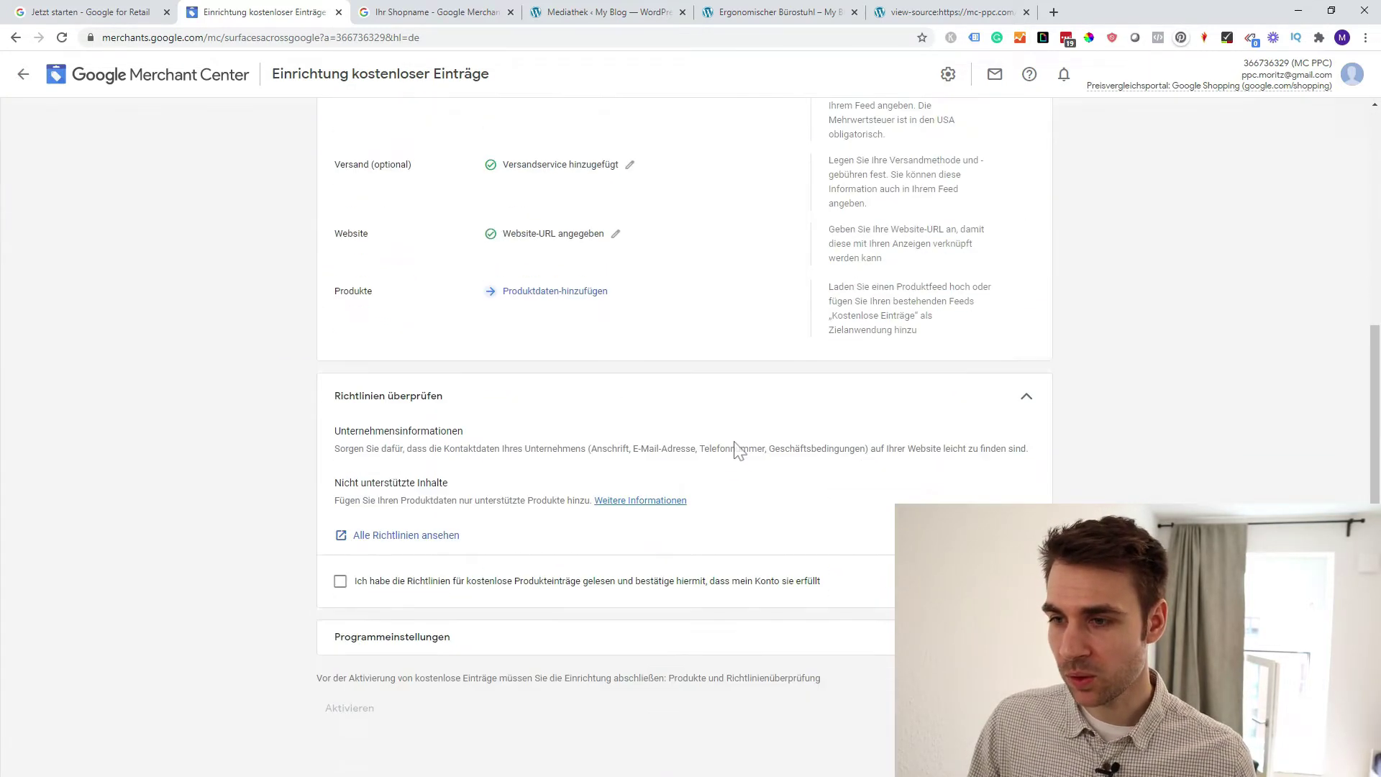
pyautogui.scroll(5, 729, 407)
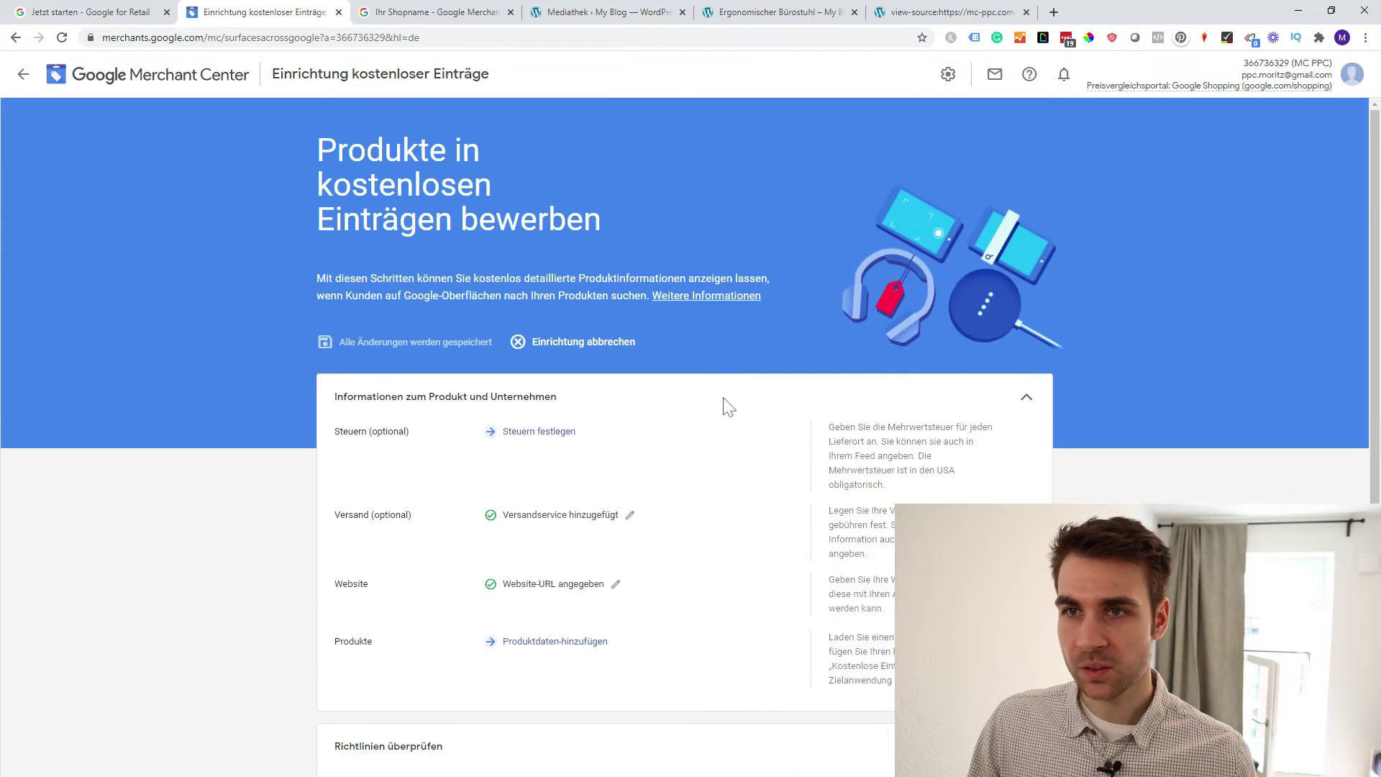
pyautogui.click(553, 344)
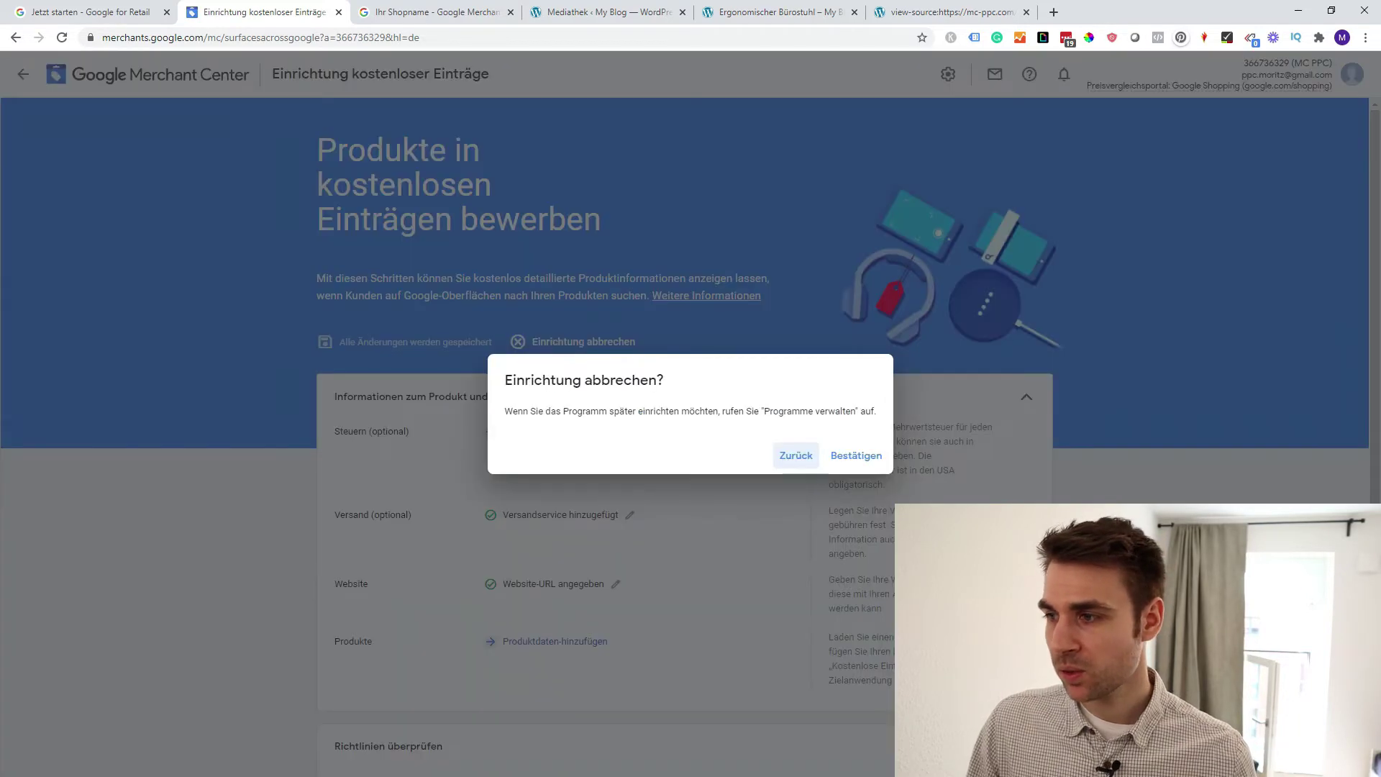
pyautogui.click(858, 455)
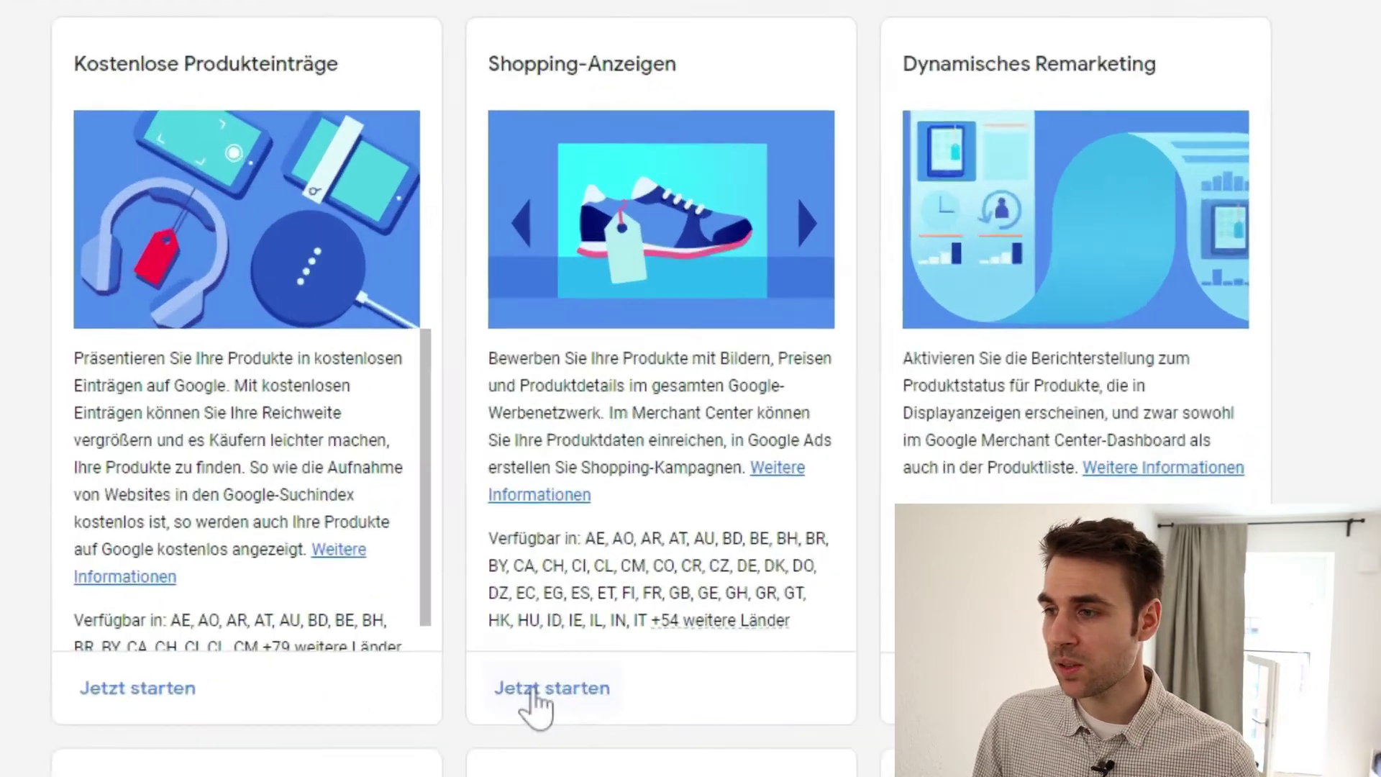
# Start the Shopping-Anzeigen setup and review its required product and business information tasks
pyautogui.click(709, 476)
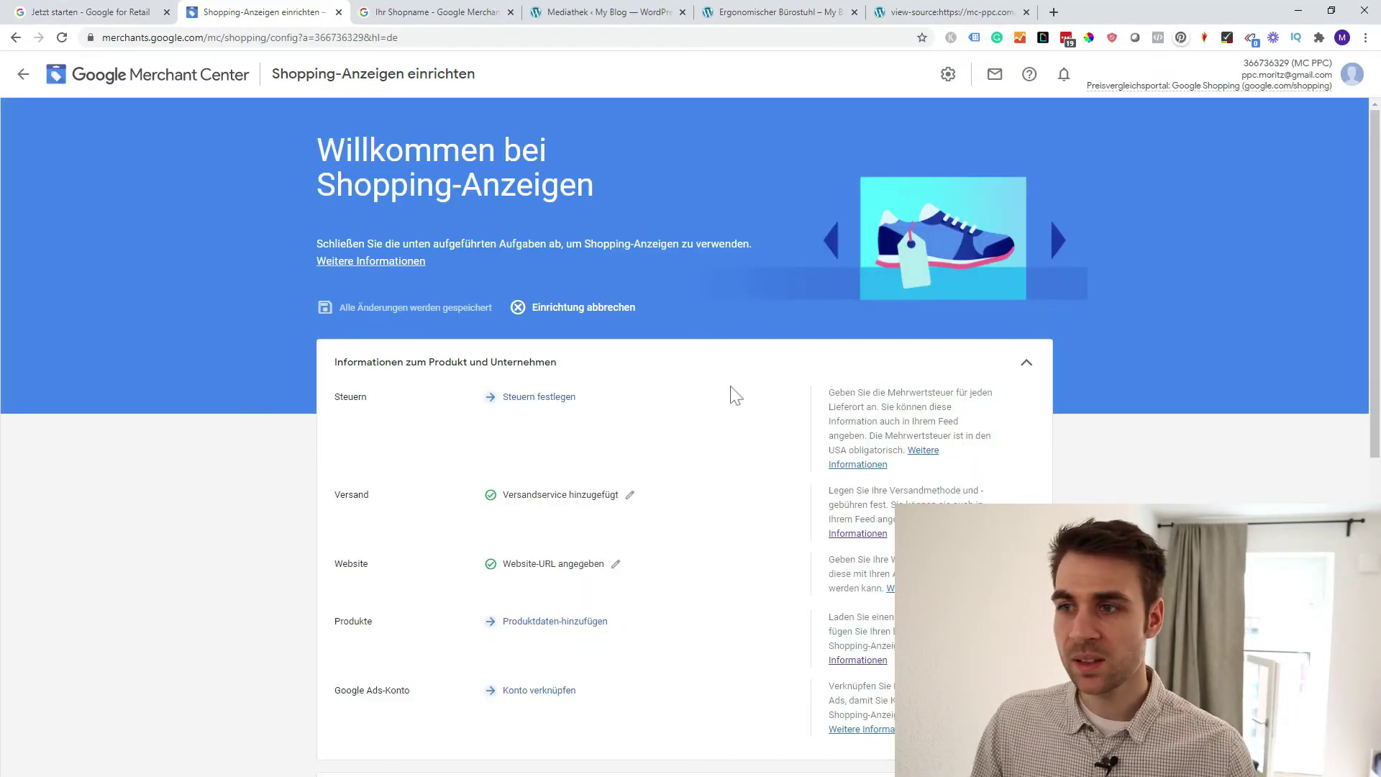
pyautogui.scroll(-1, 748, 383)
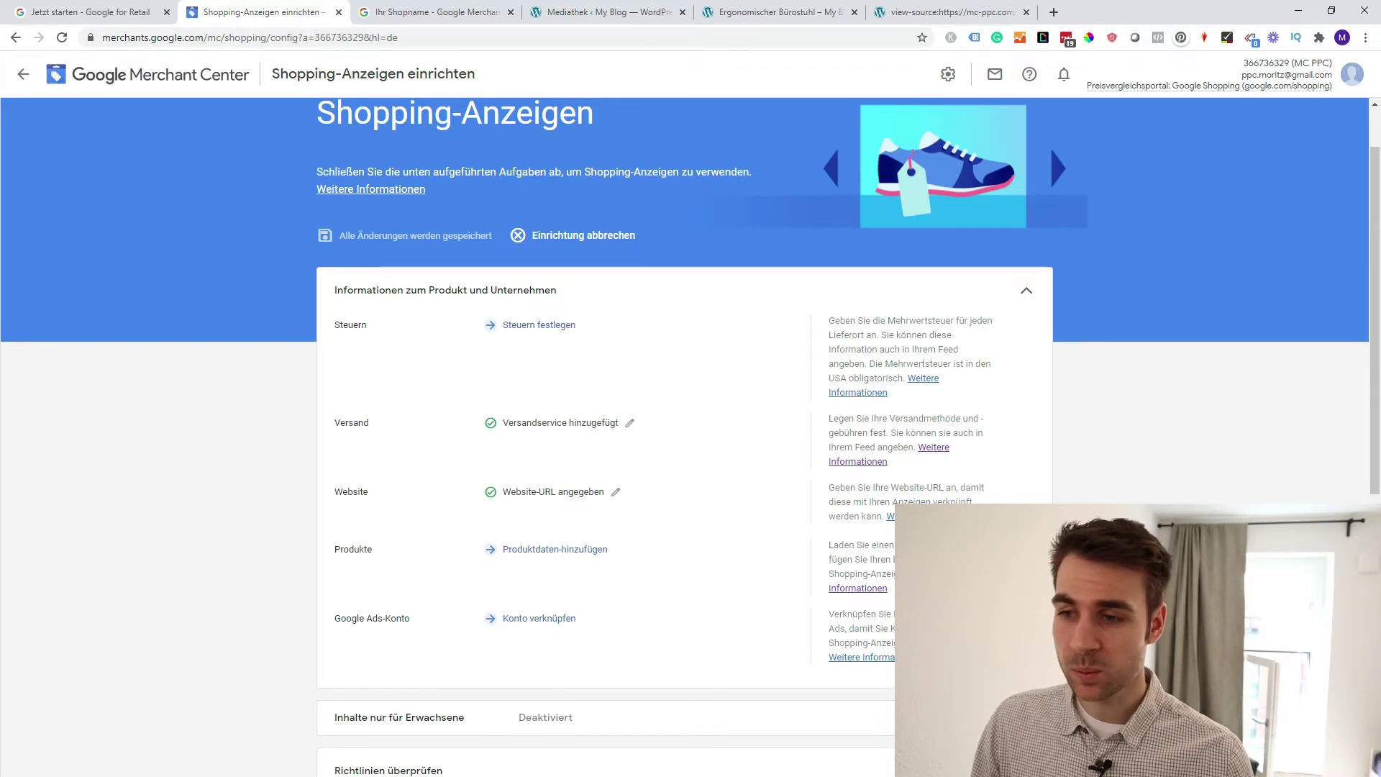
pyautogui.scroll(-1, 554, 482)
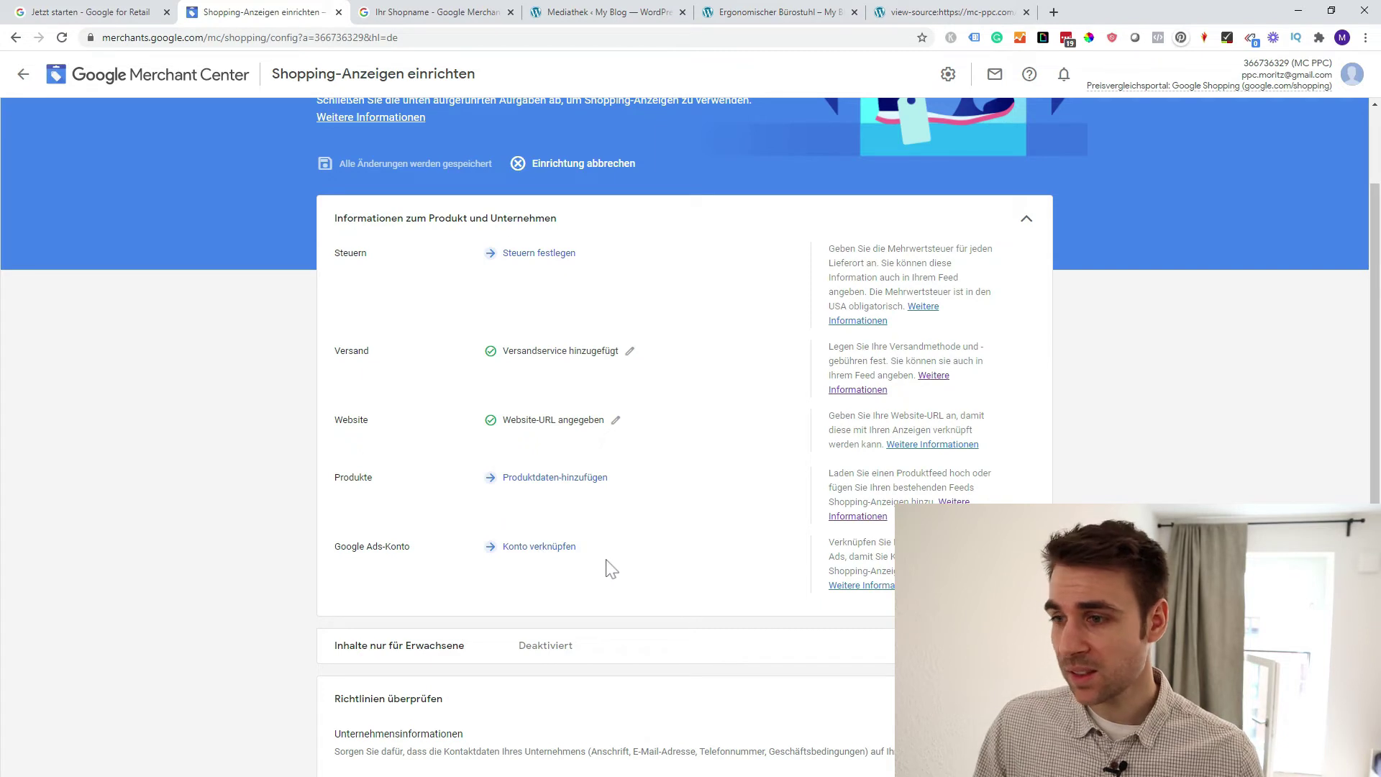
# Send a linking request to the listed Google Ads account, and open the dialog for linking a further account and cancel it
pyautogui.click(525, 558)
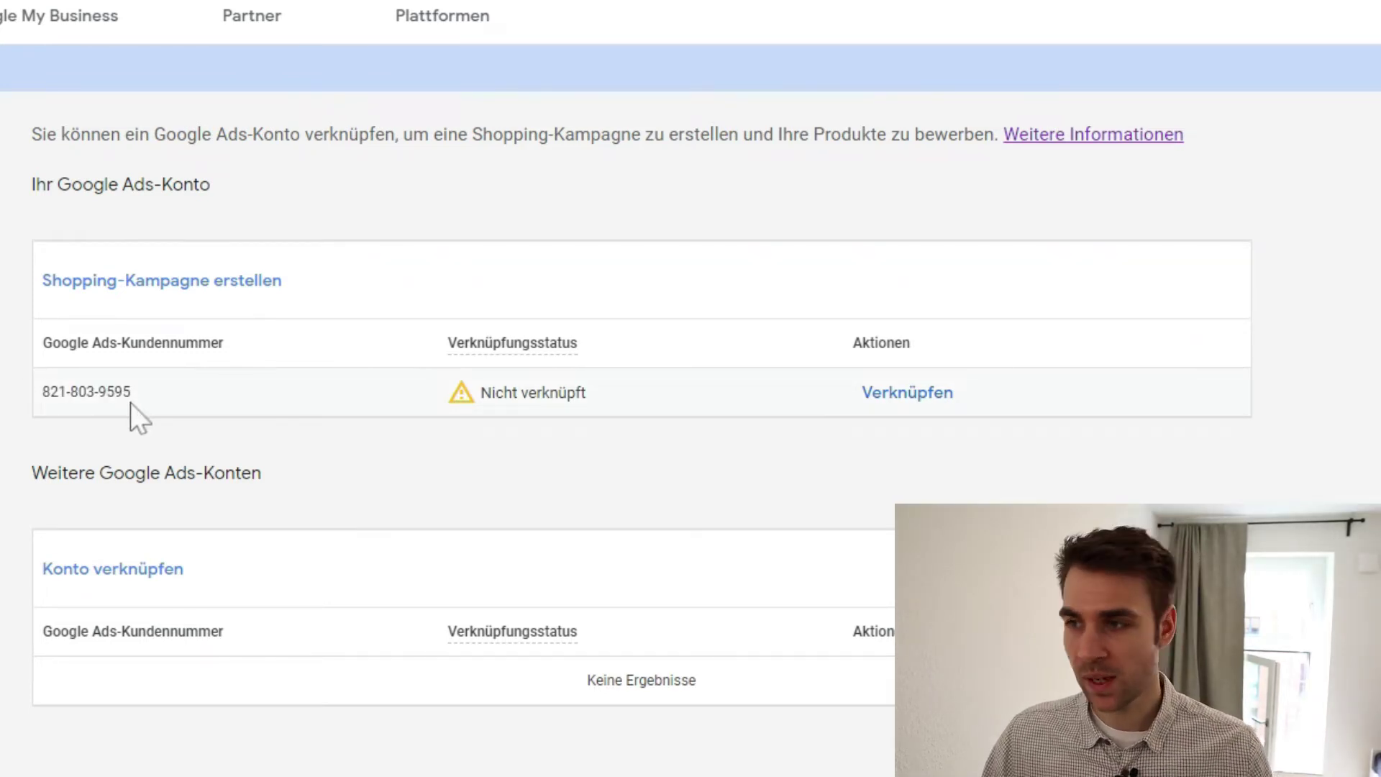
pyautogui.click(922, 403)
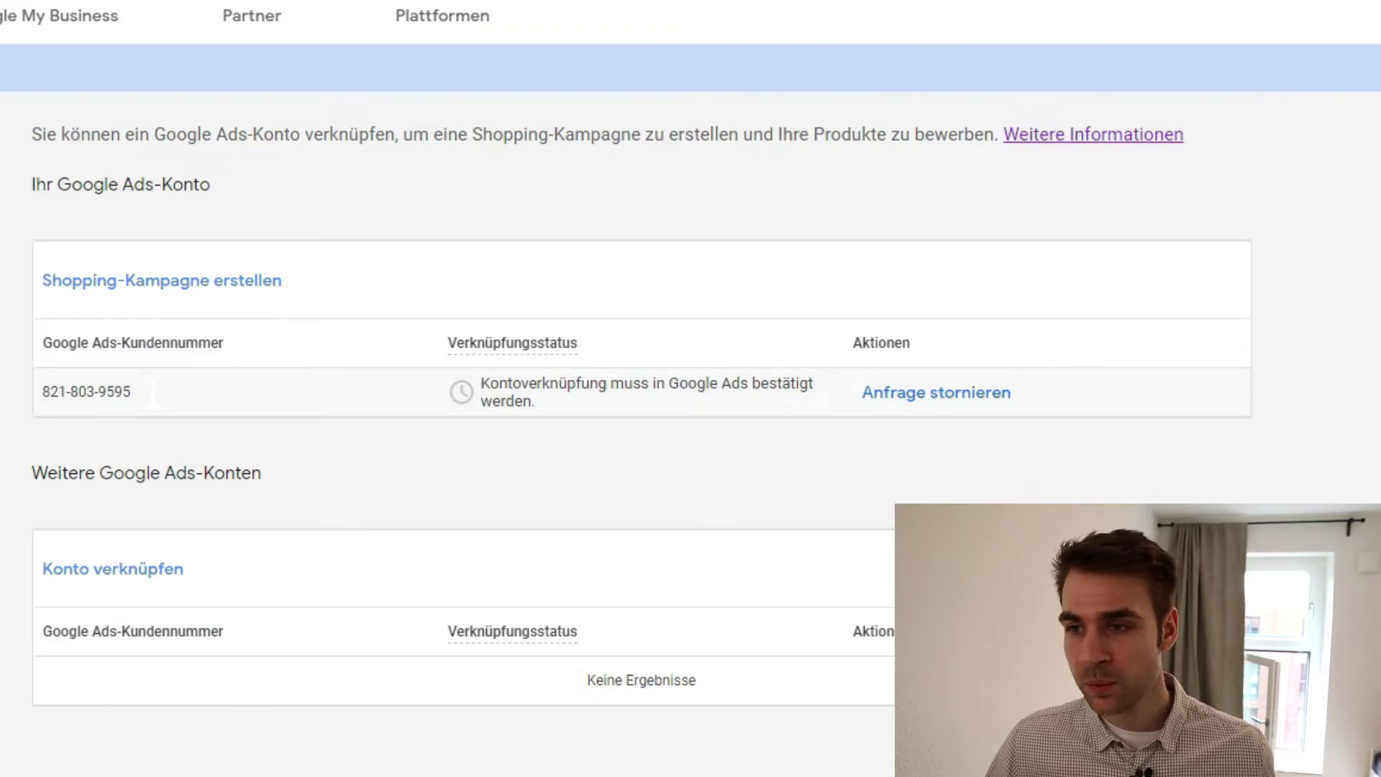
pyautogui.click(58, 572)
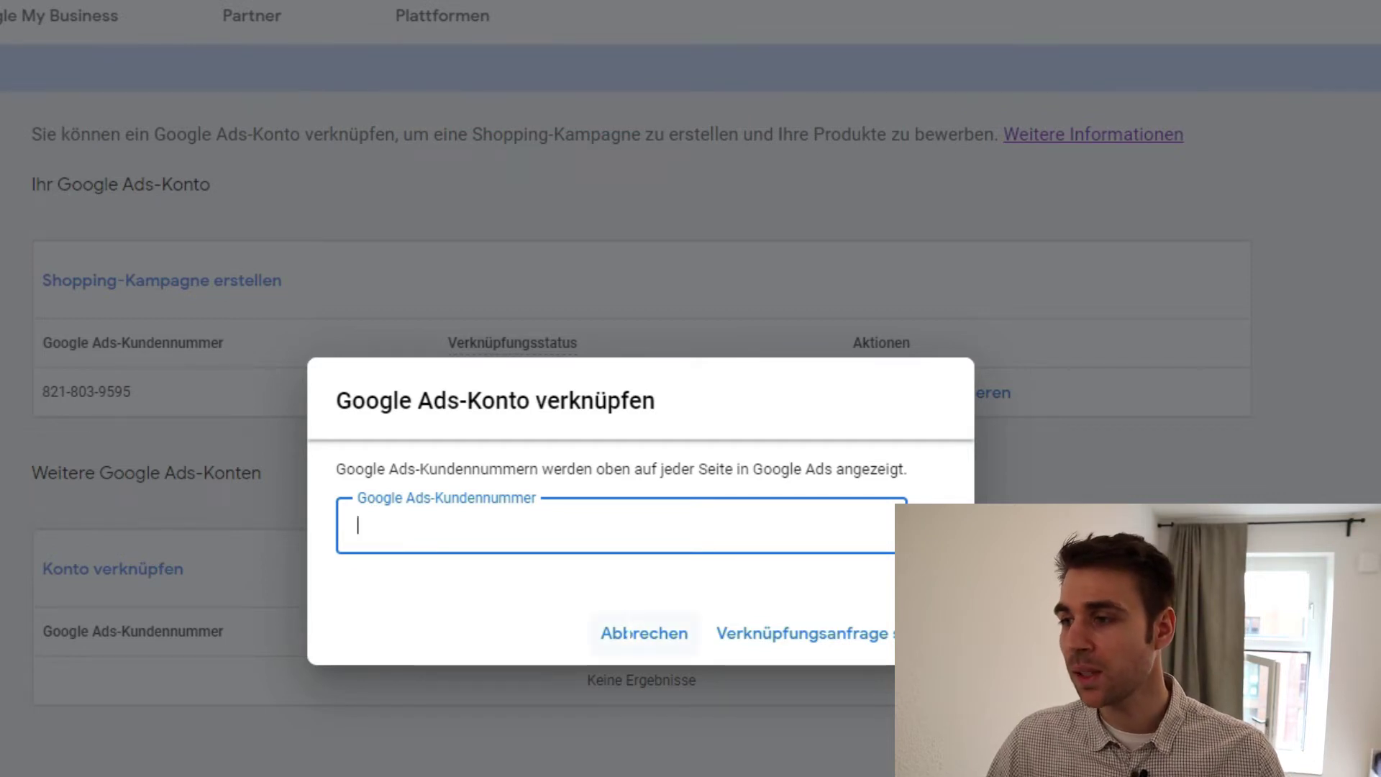
pyautogui.click(628, 634)
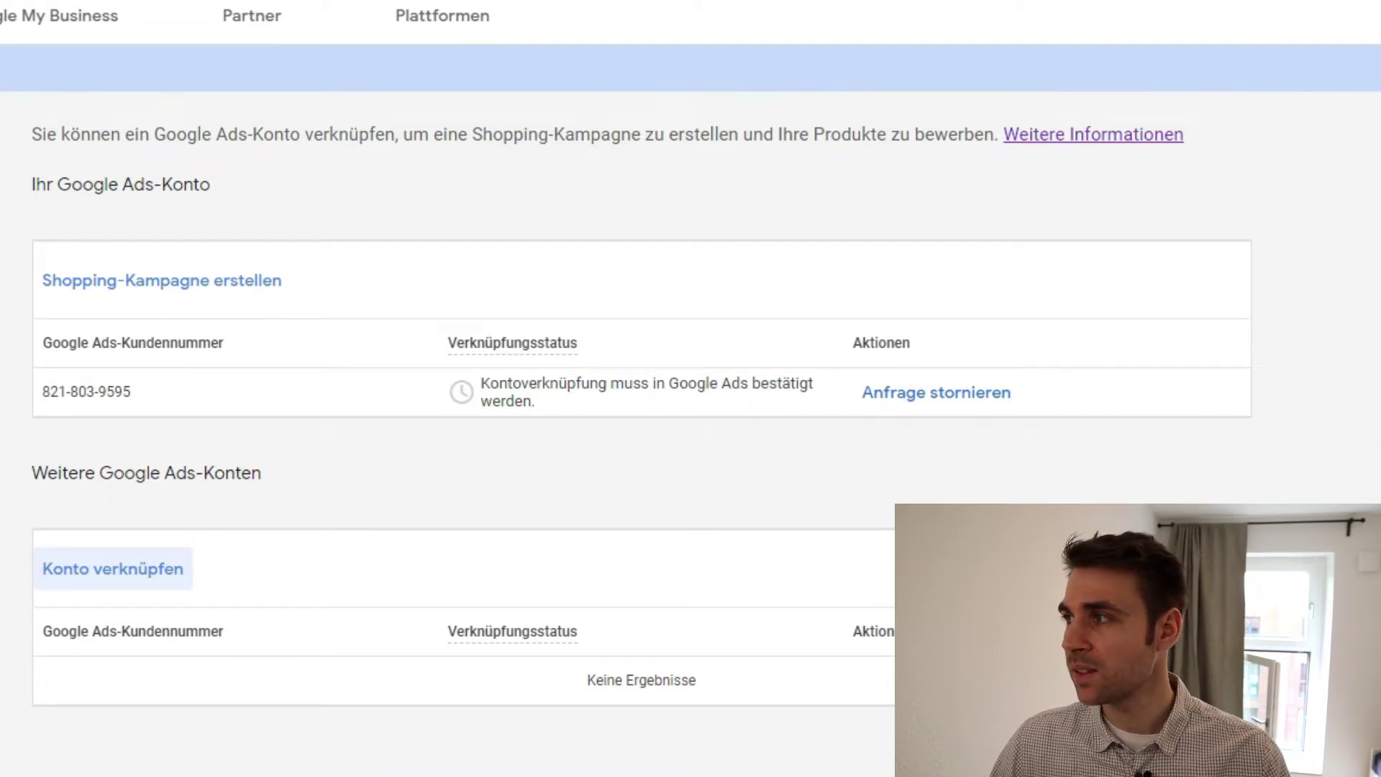
# Open Google Ads, compare its customer number with the one in Merchant Center, and check the manager account's notifications
pyautogui.click(1067, 140)
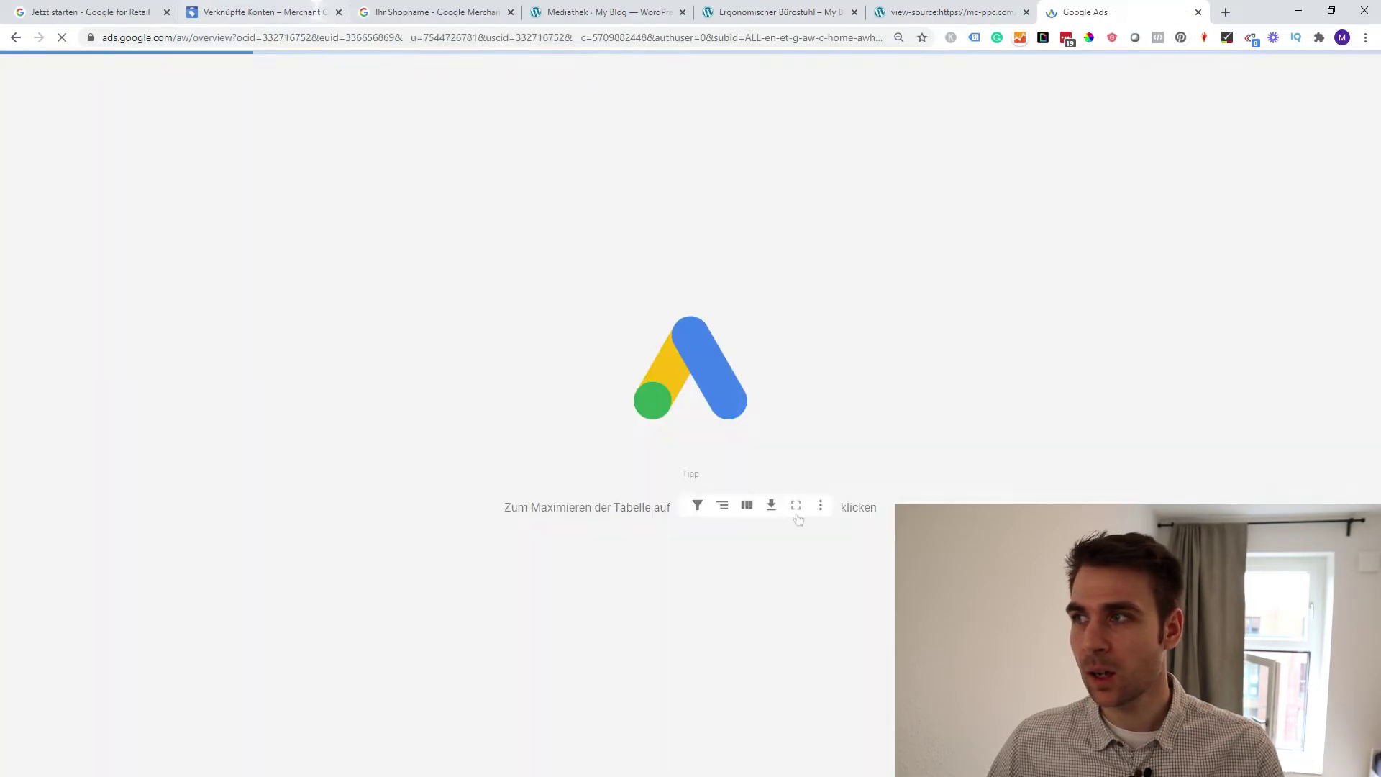
pyautogui.click(316, 12)
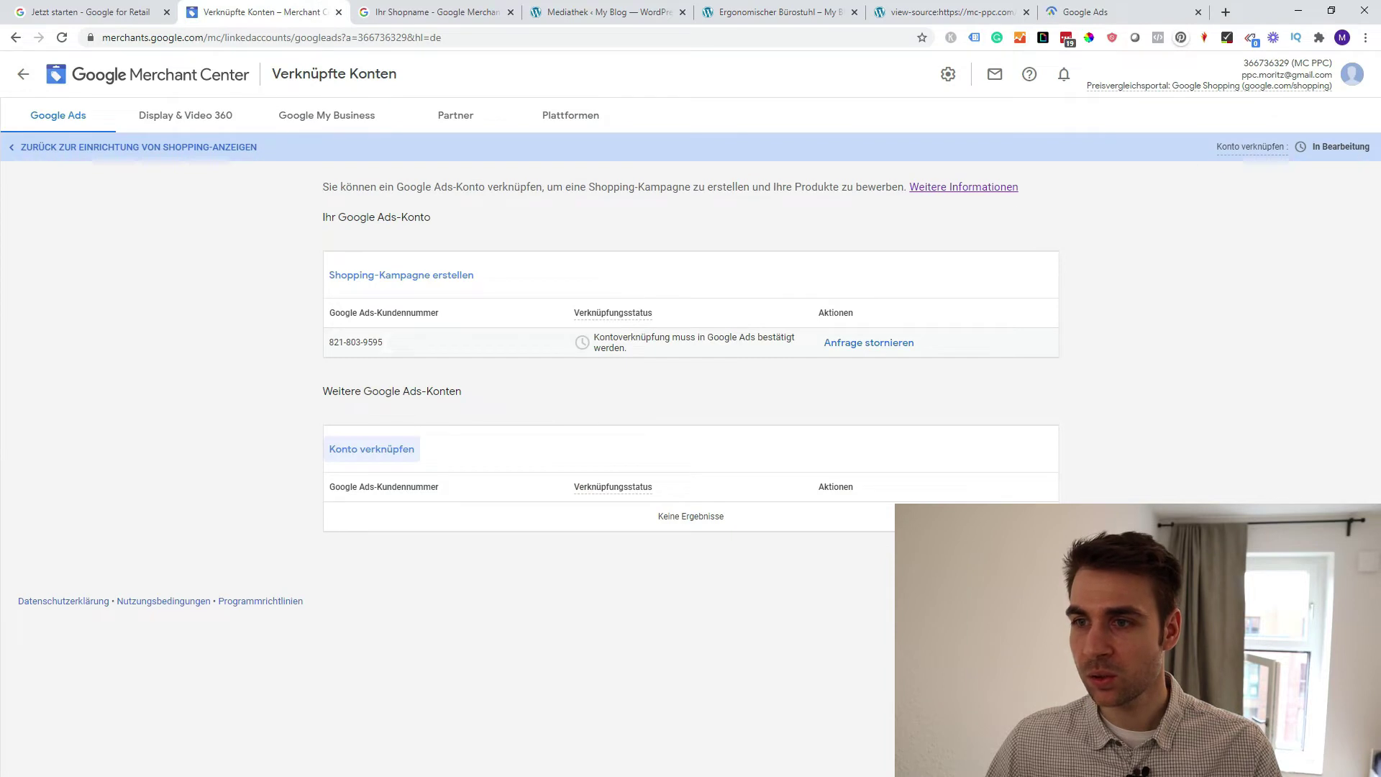
pyautogui.moveTo(385, 343); pyautogui.dragTo(224, 343)
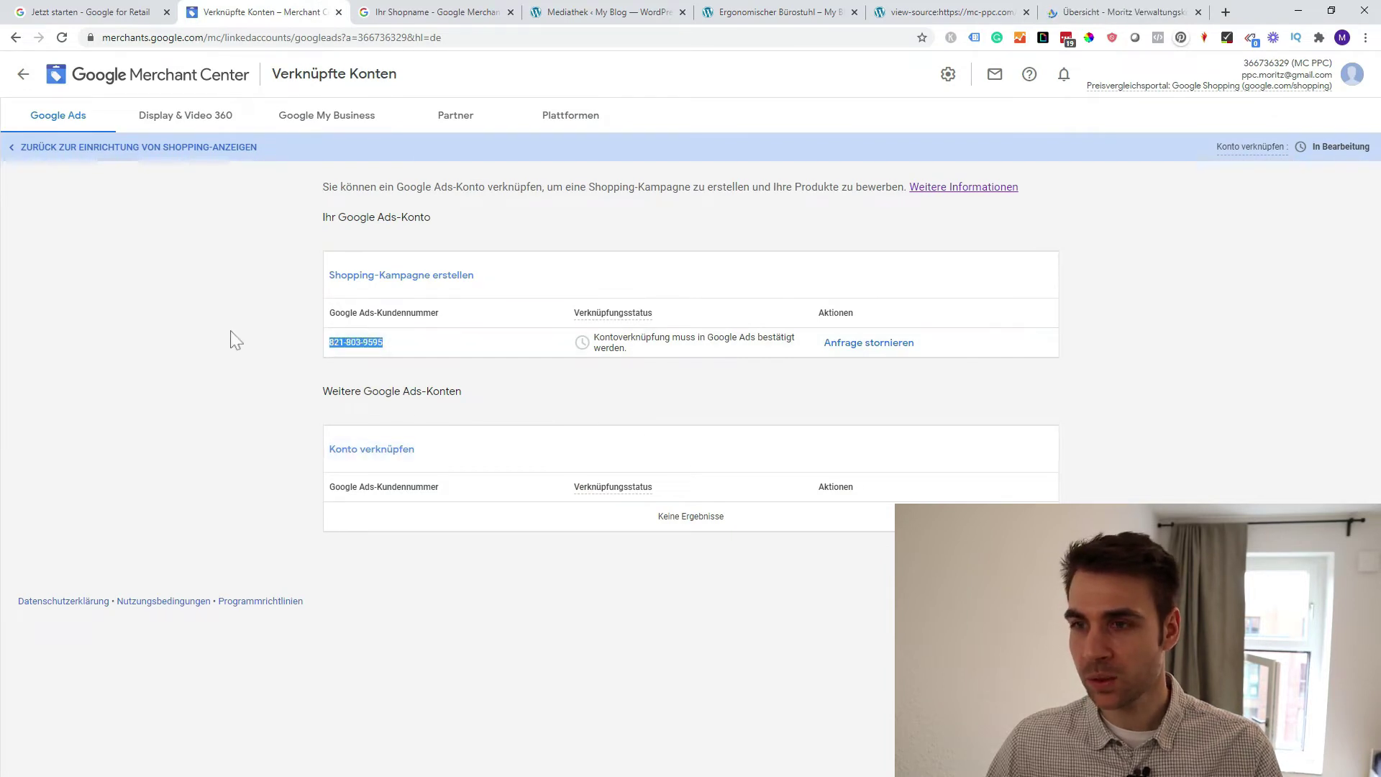
pyautogui.click(237, 345)
pyautogui.click(1060, 21)
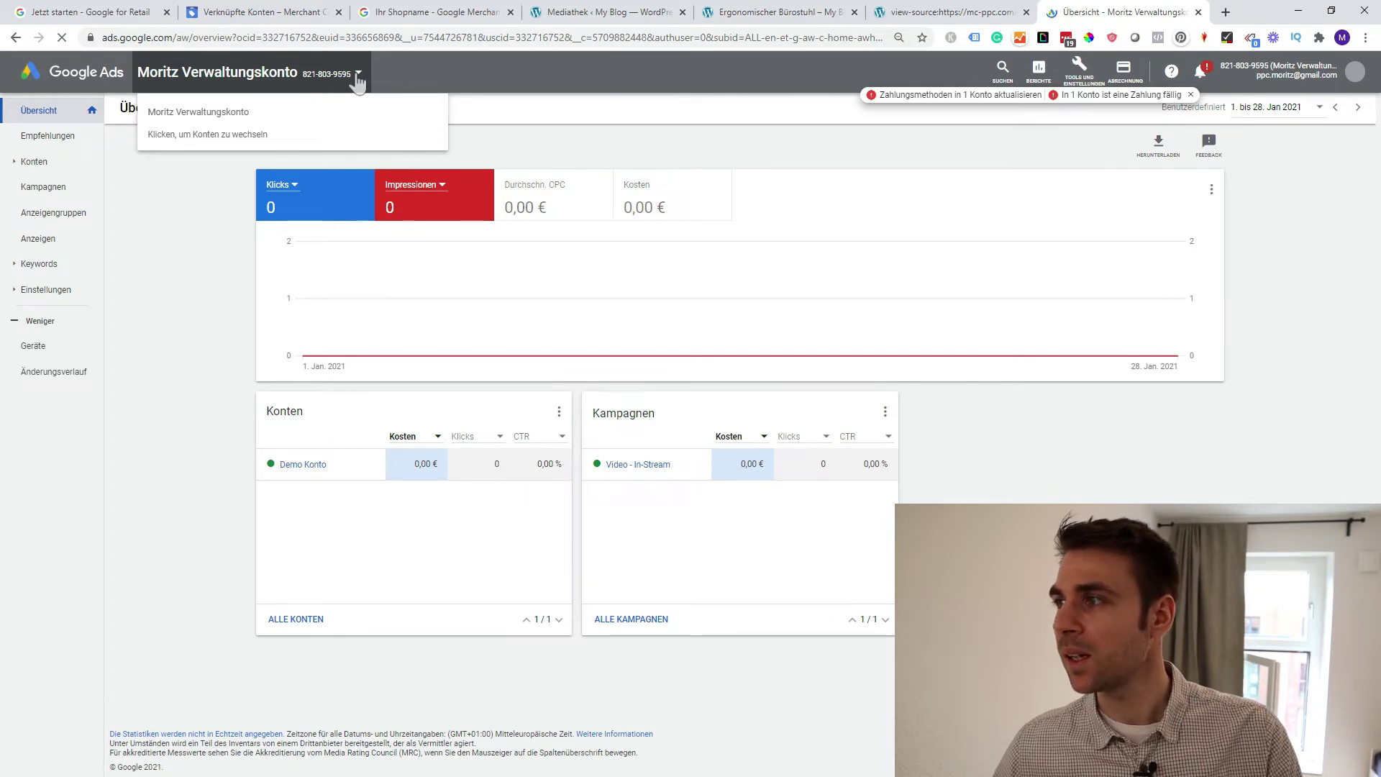
pyautogui.press('/')
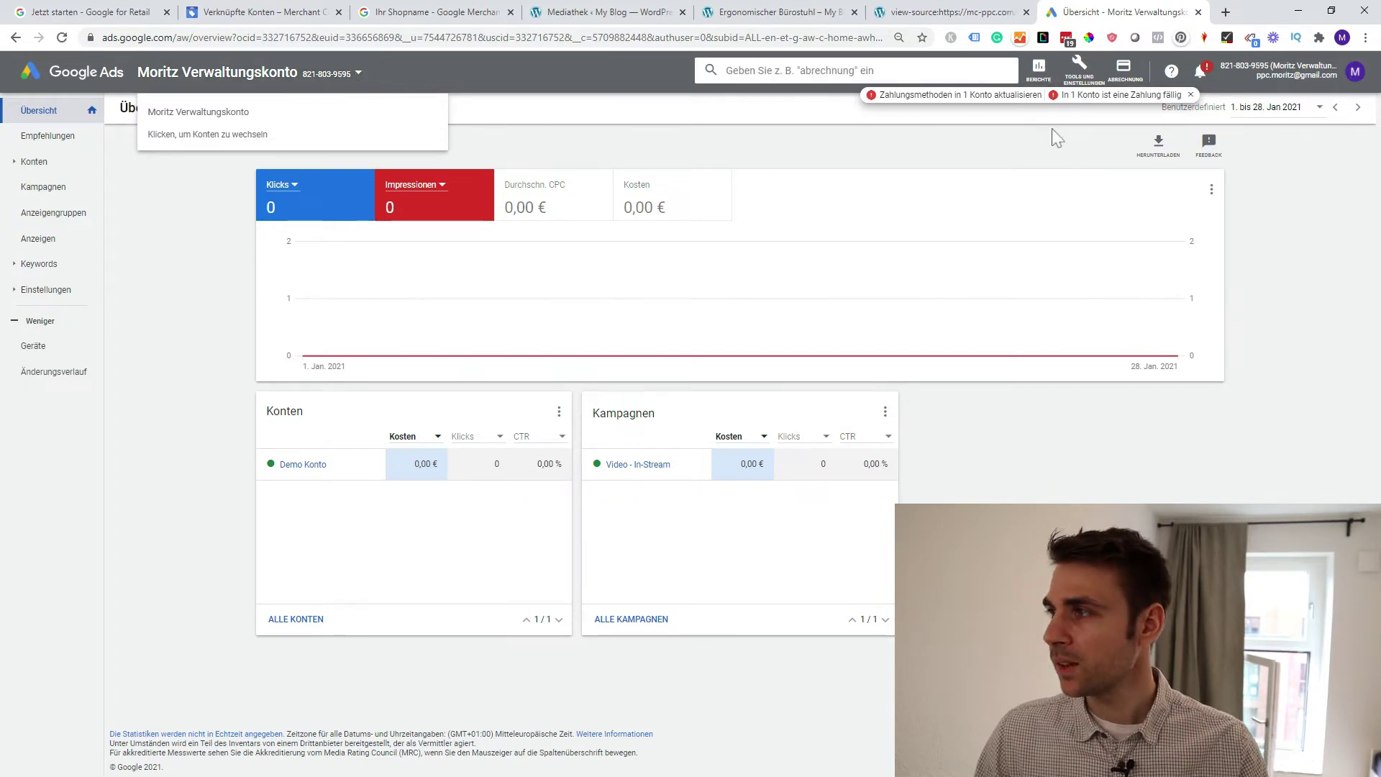
pyautogui.click(1202, 74)
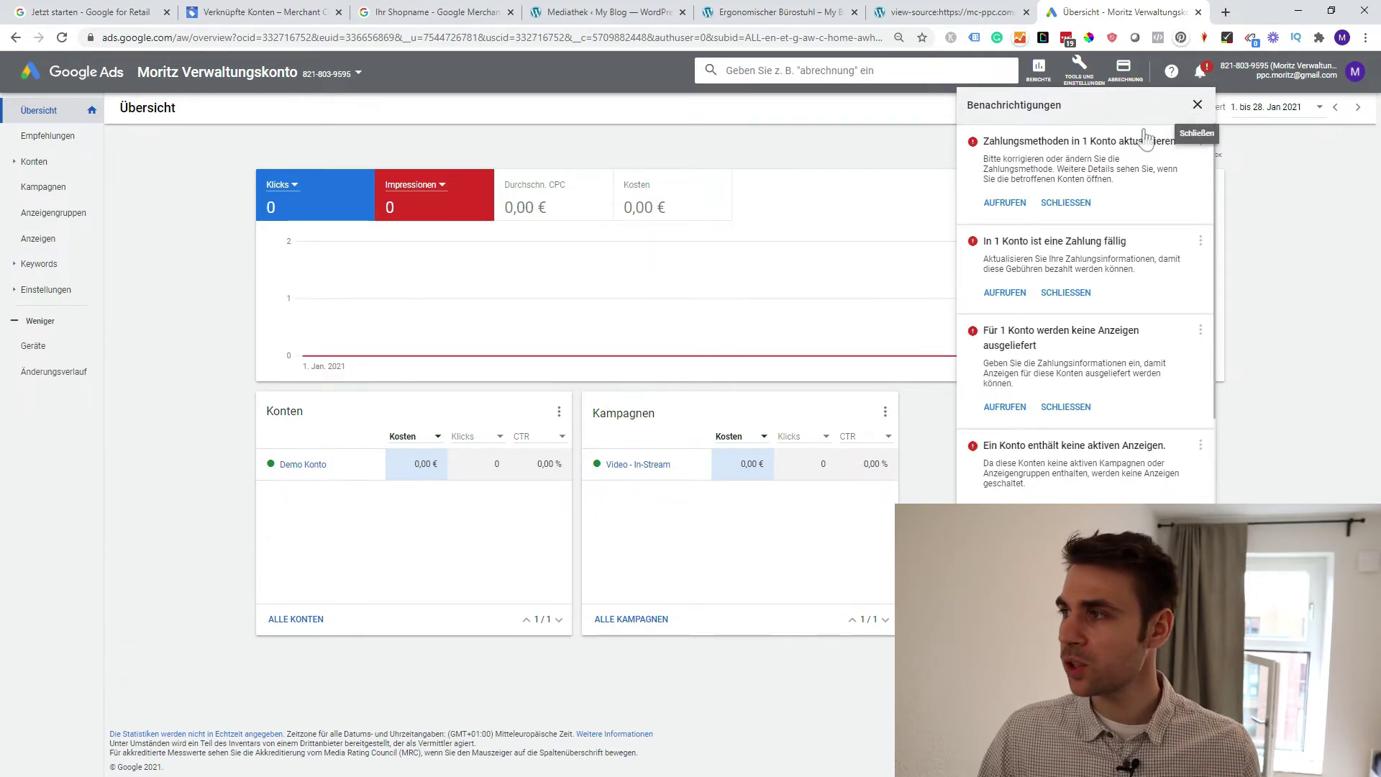
pyautogui.click(1199, 74)
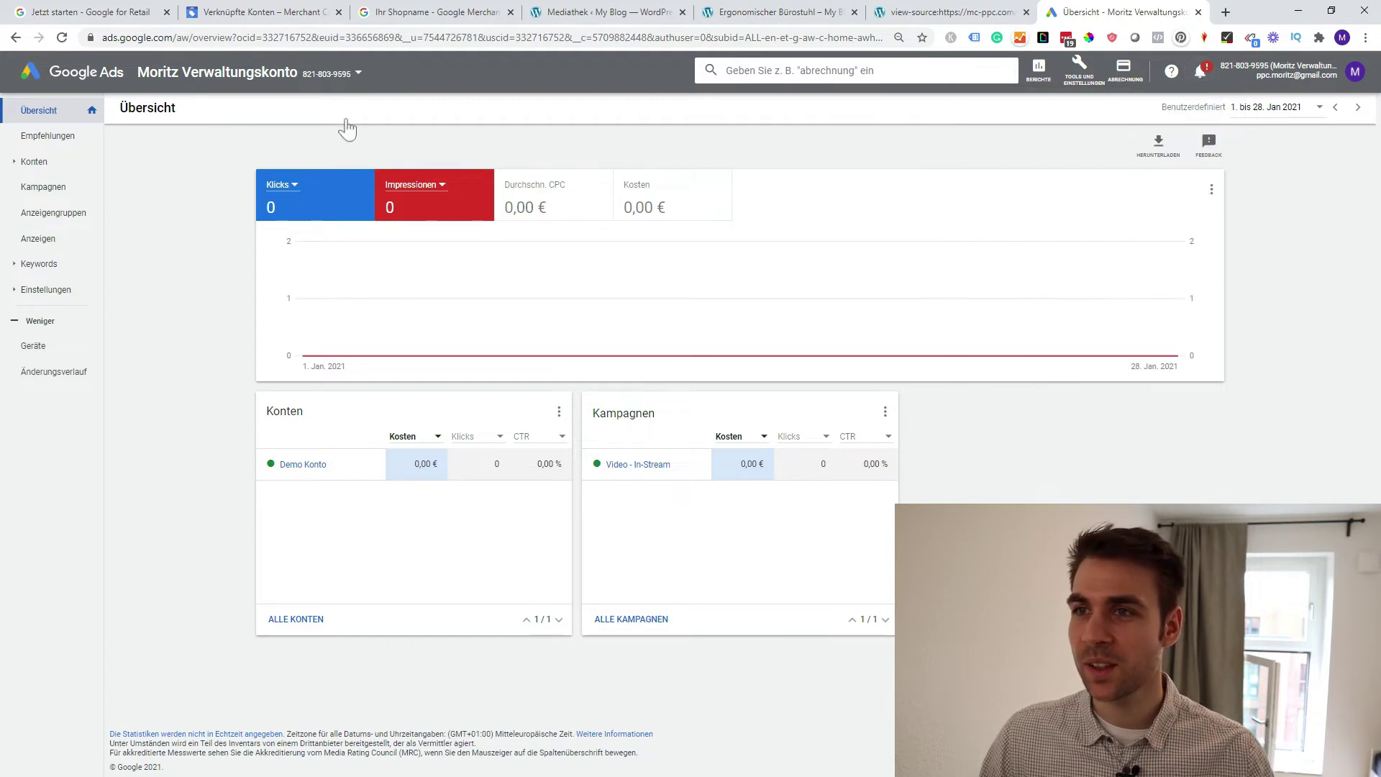
# Switch Google Ads from the manager account to Demo Konto and copy that account's customer number
pyautogui.click(359, 73)
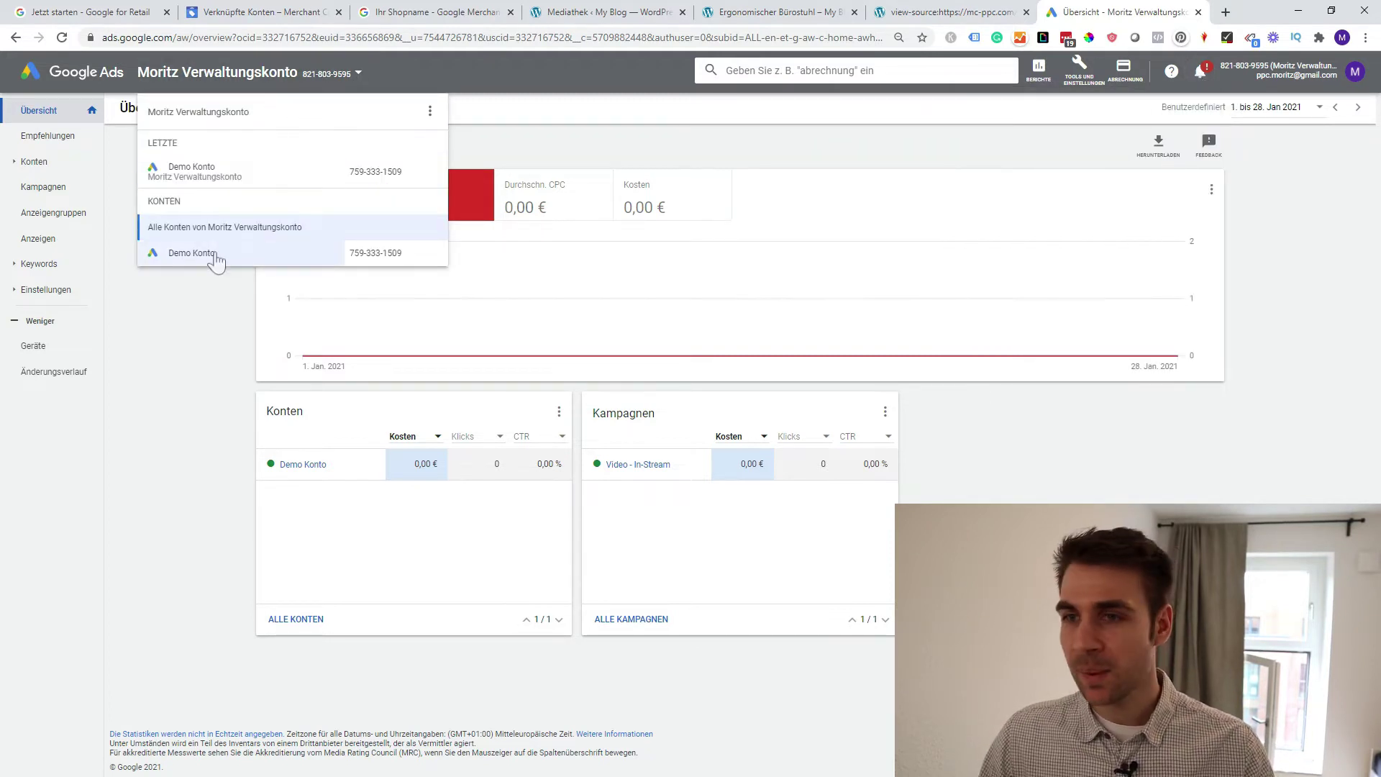
pyautogui.click(320, 73)
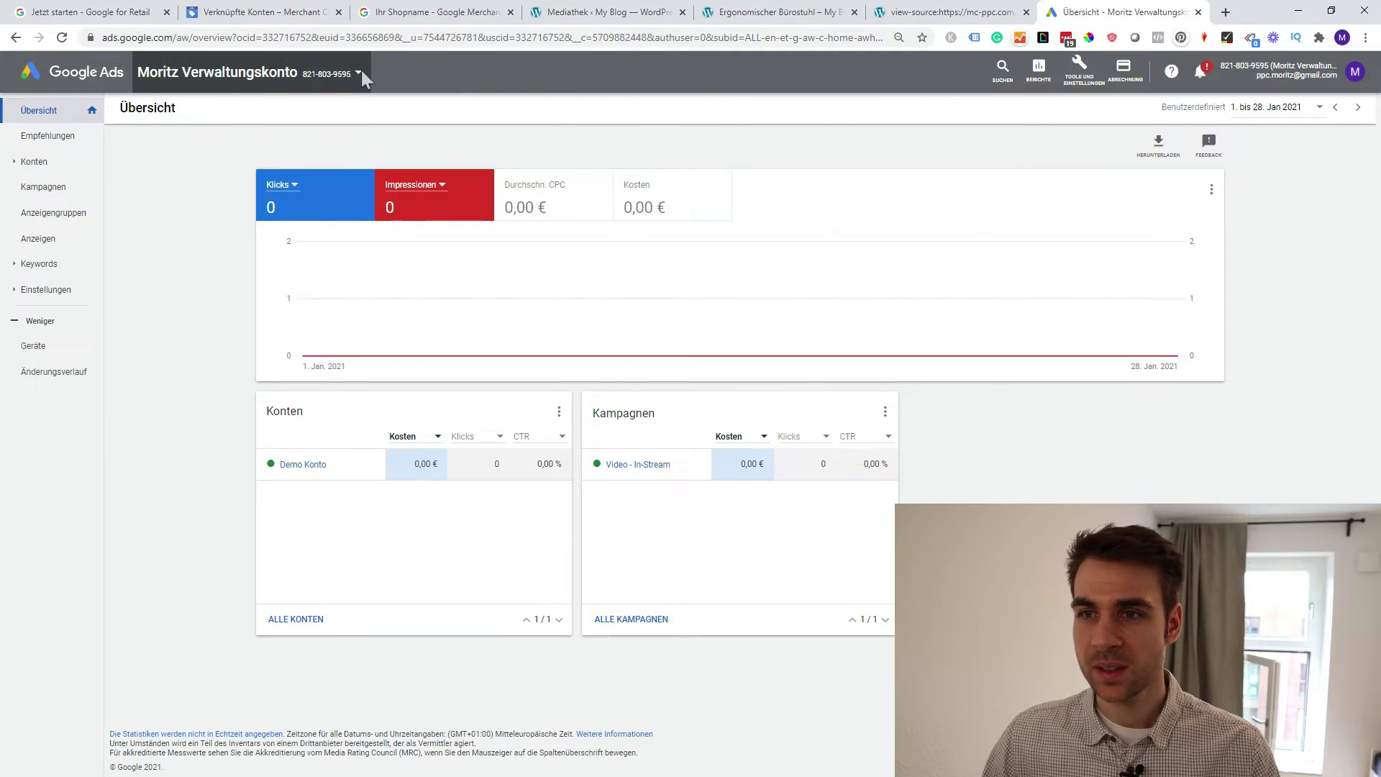
pyautogui.click(361, 75)
pyautogui.click(216, 257)
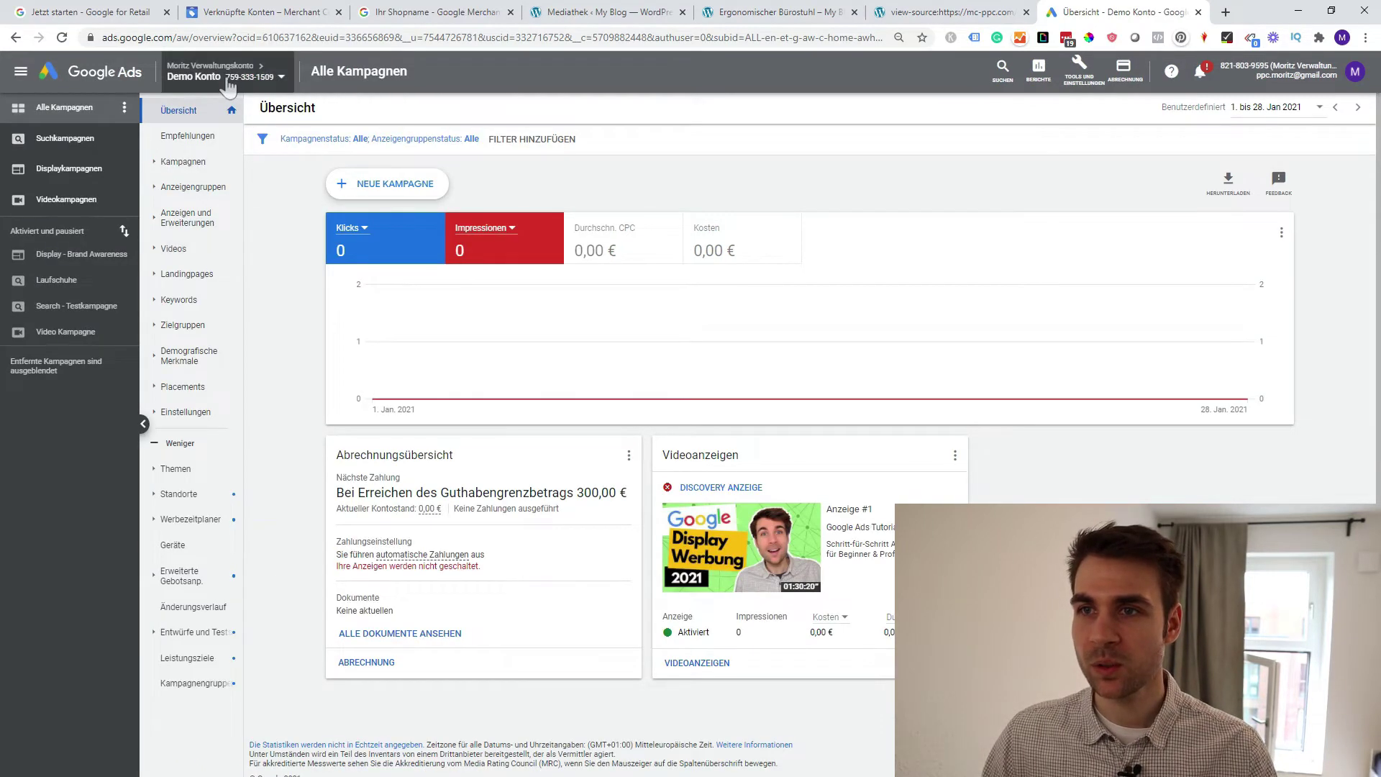
pyautogui.click(277, 77)
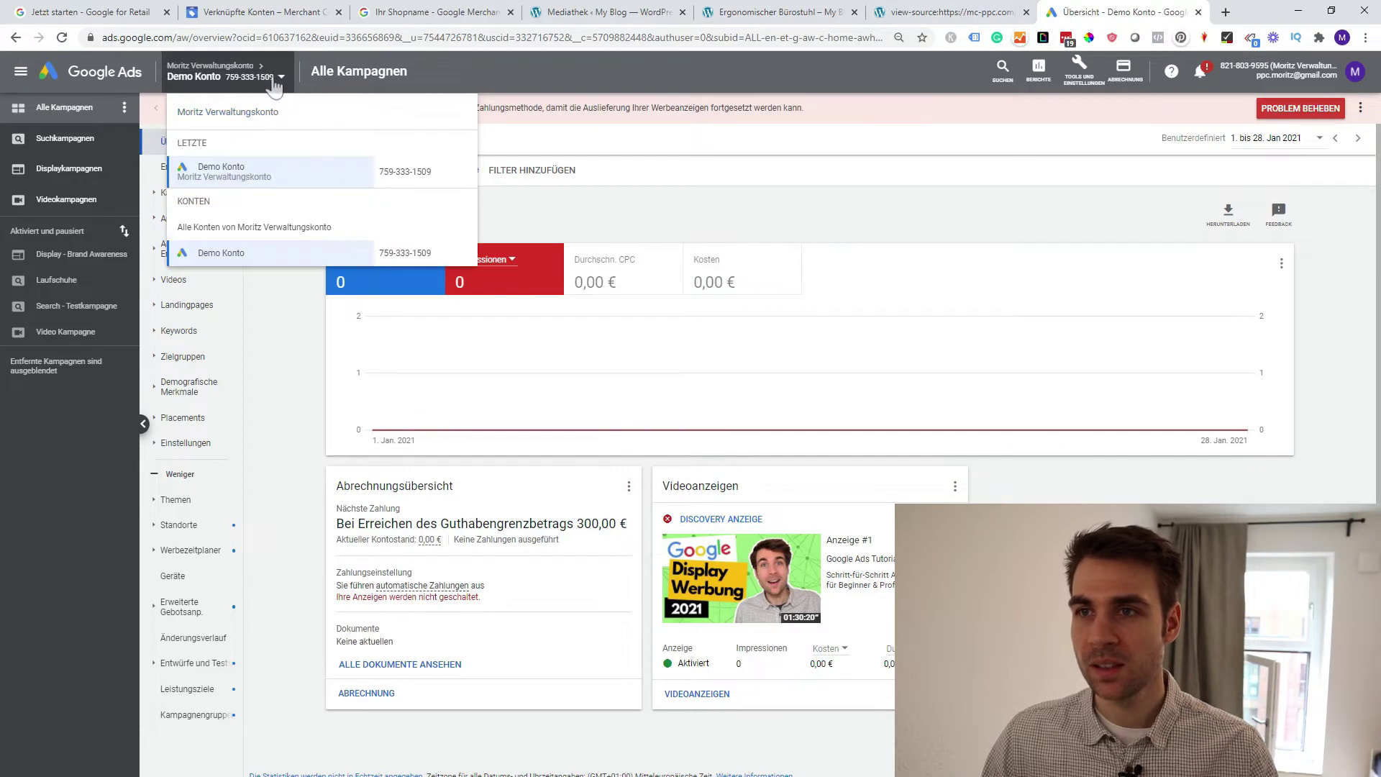
pyautogui.moveTo(284, 79); pyautogui.dragTo(229, 85)
pyautogui.hotkey('ctrl', 'c')
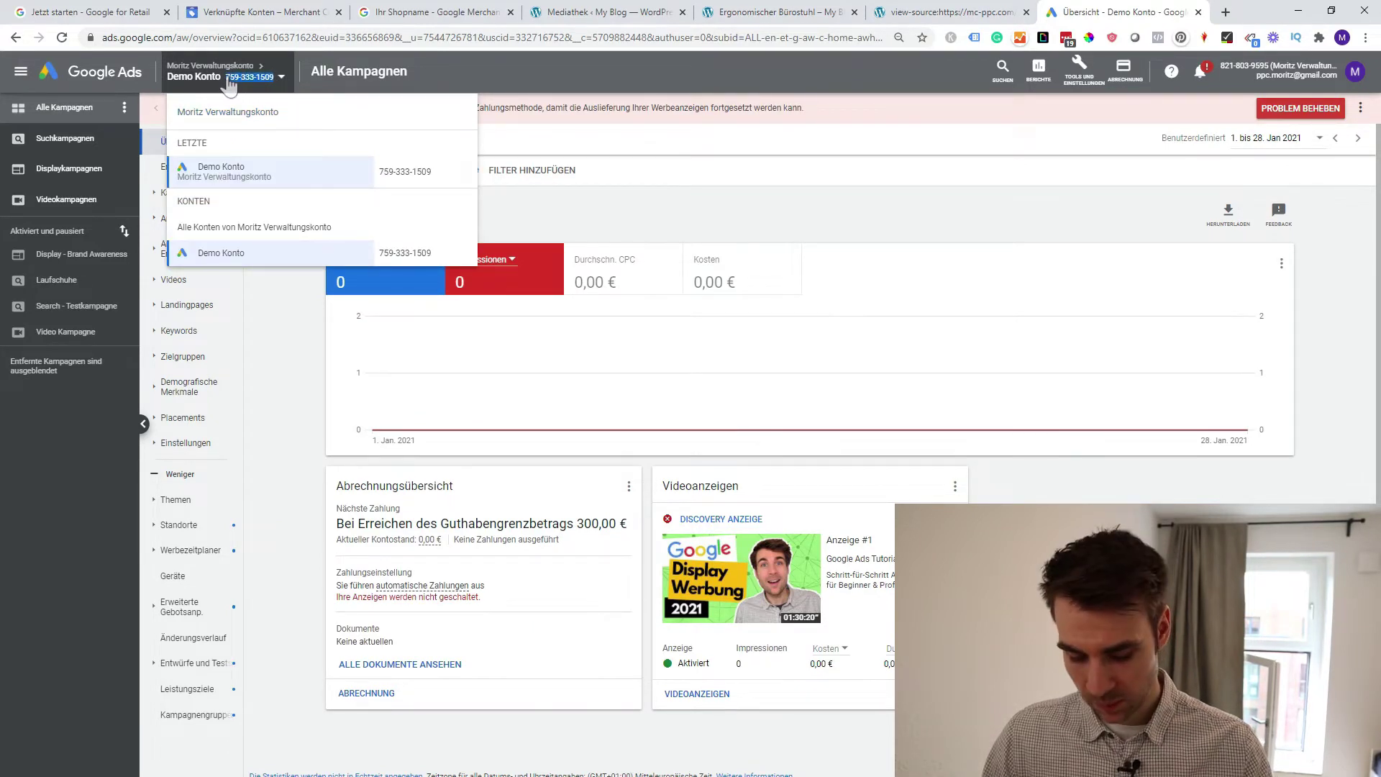
# Send a linking request from Merchant Center to a further Google Ads account, using the copied customer number
pyautogui.click(247, 16)
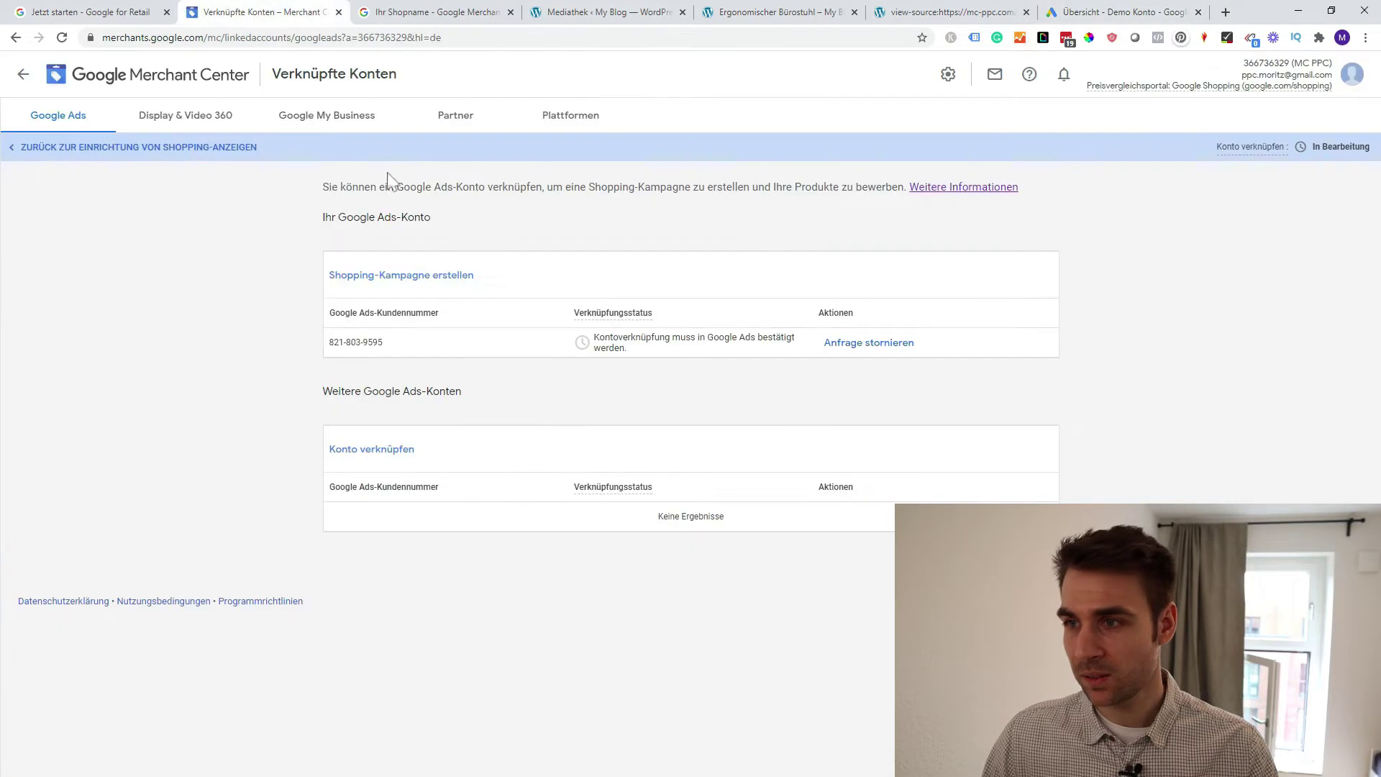
pyautogui.click(379, 449)
pyautogui.hotkey('ctrl', 'v')
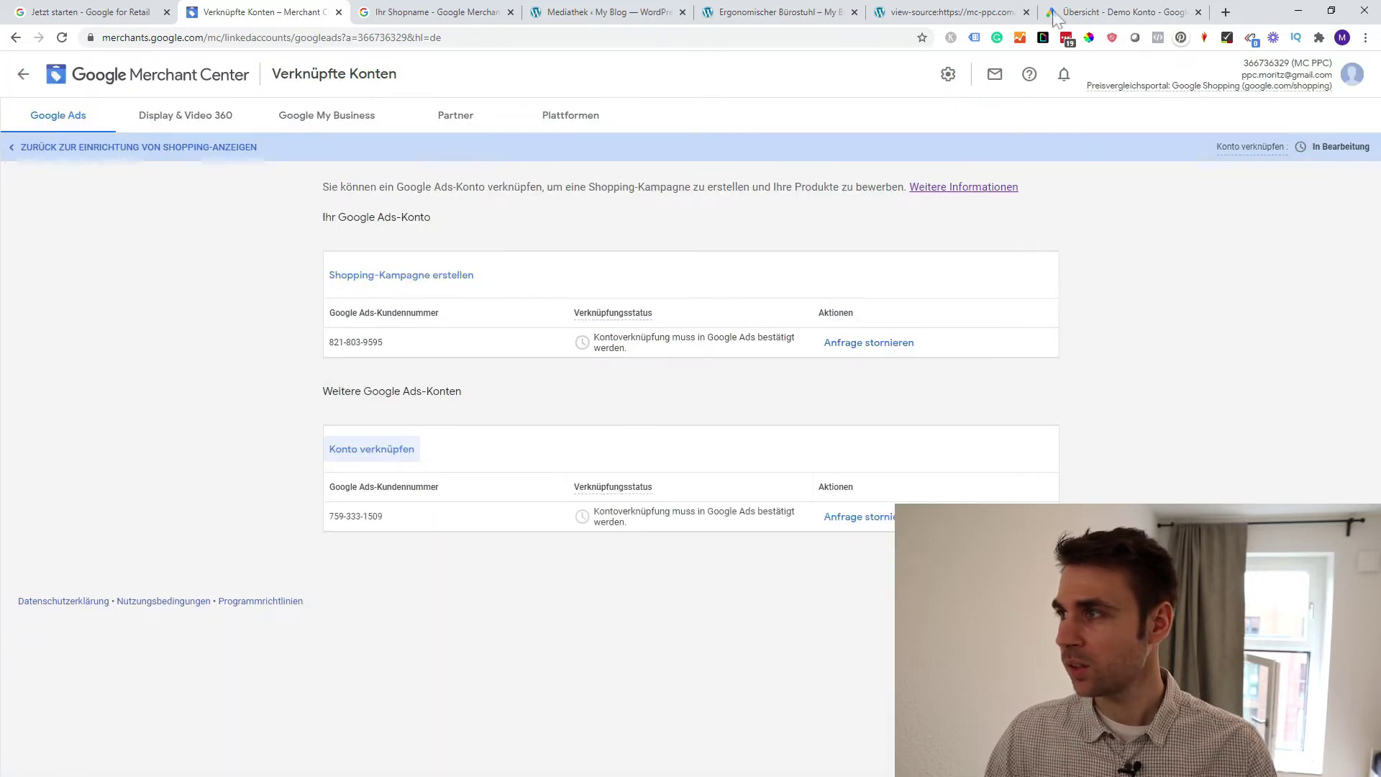
# Reload Demo Konto in Google Ads, open the pending Merchant Center linking request, check its Merchant Center ID, and approve it
pyautogui.click(1122, 13)
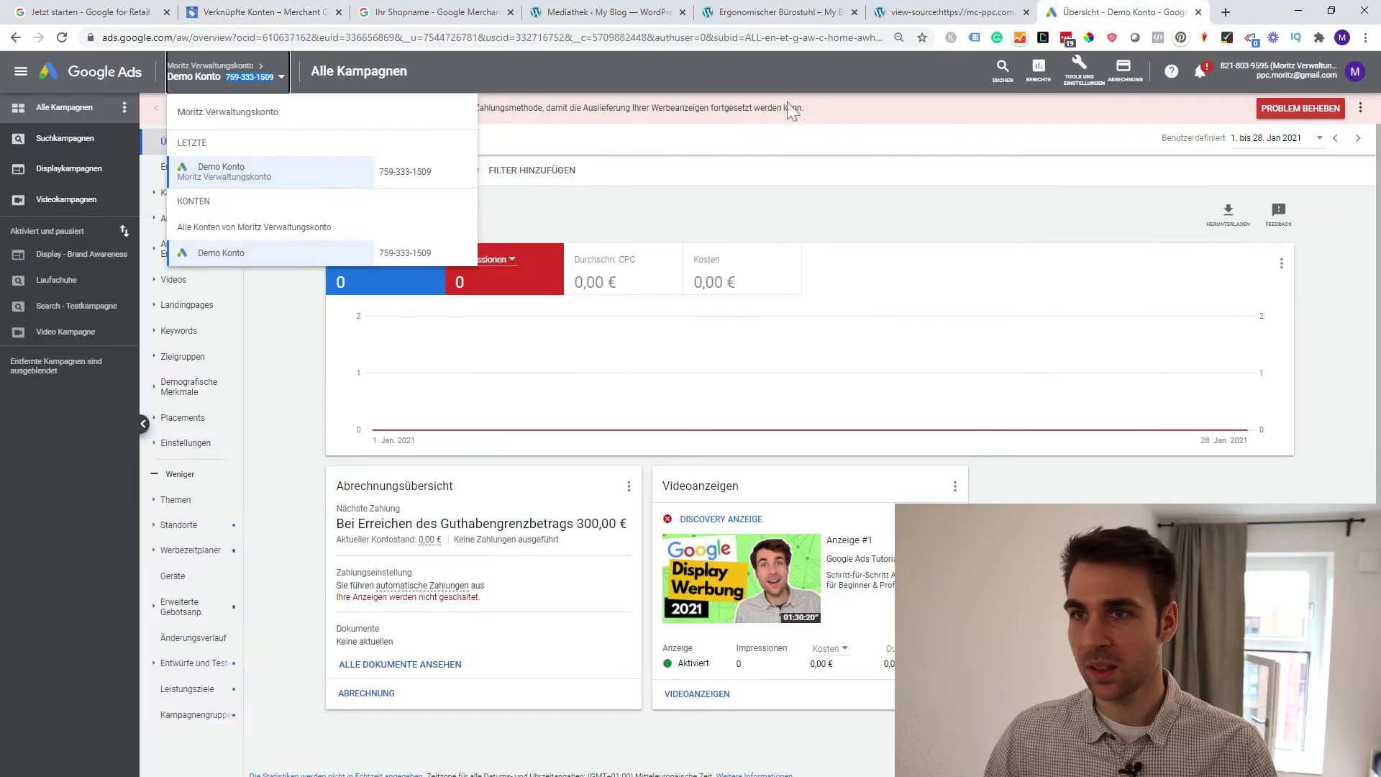
pyautogui.click(62, 37)
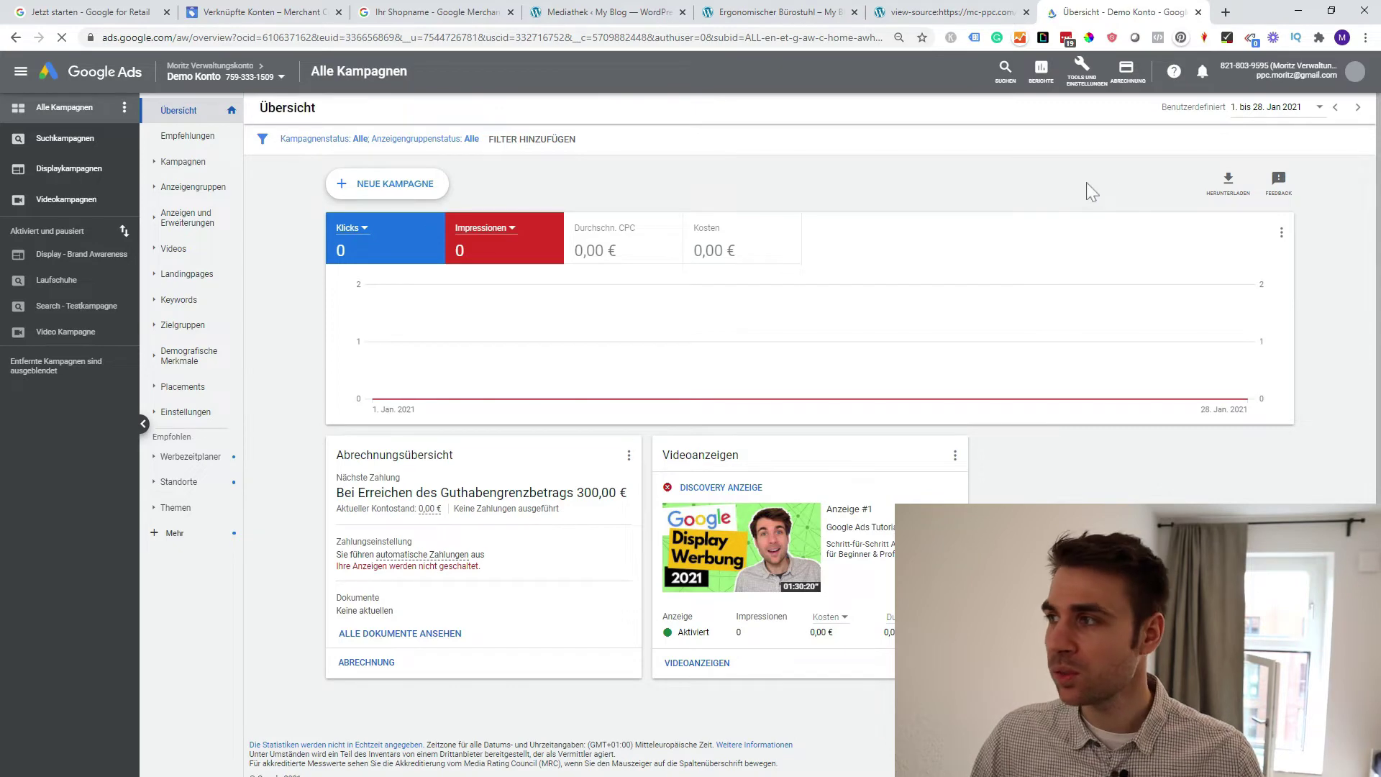
pyautogui.click(1201, 73)
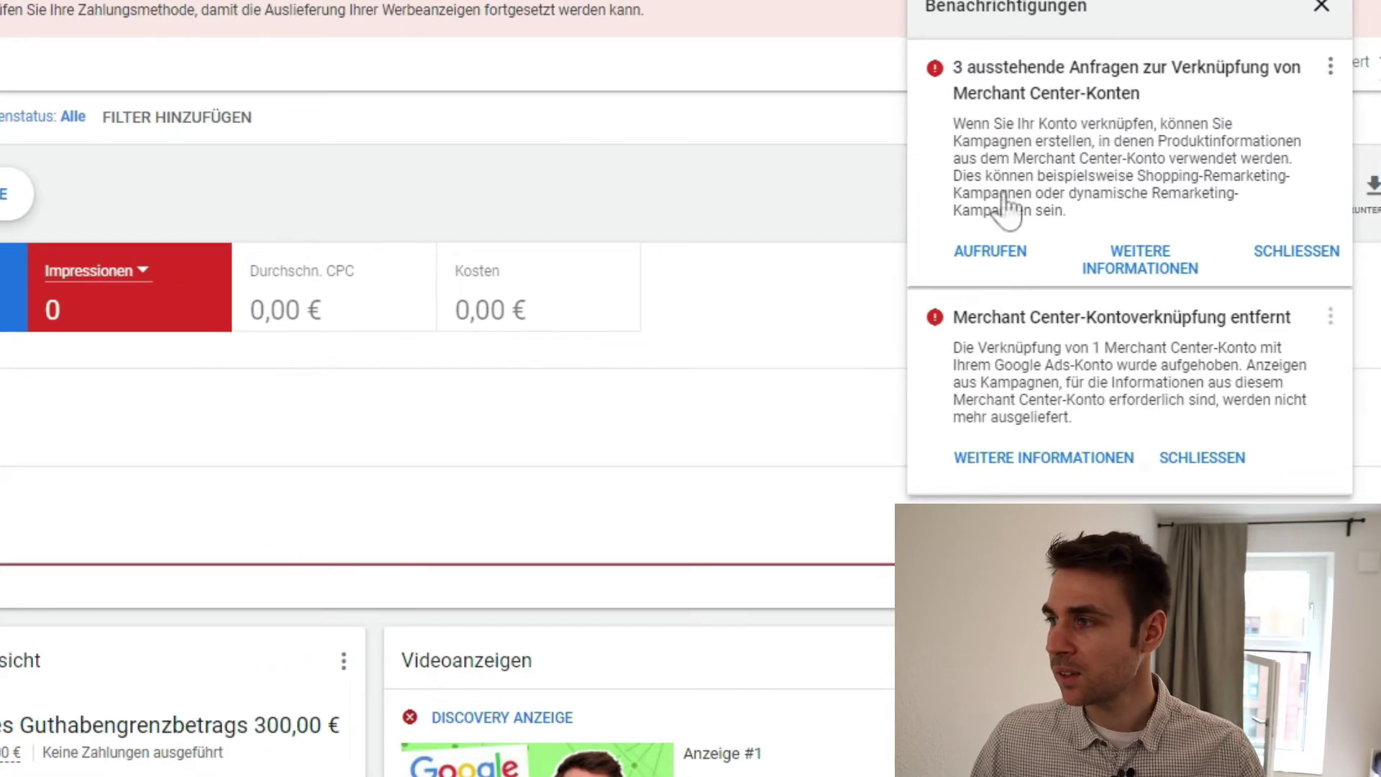
pyautogui.click(967, 255)
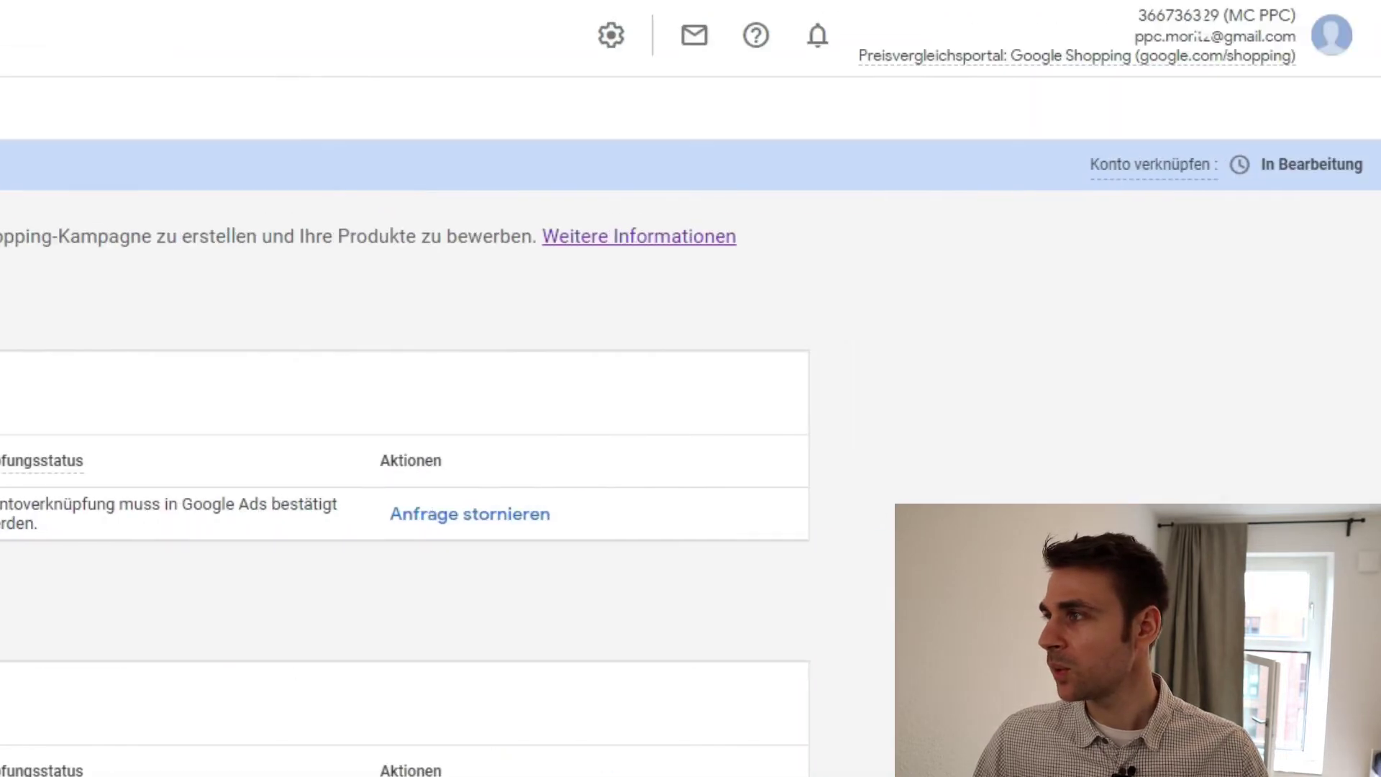
pyautogui.moveTo(1192, 15); pyautogui.dragTo(1219, 16)
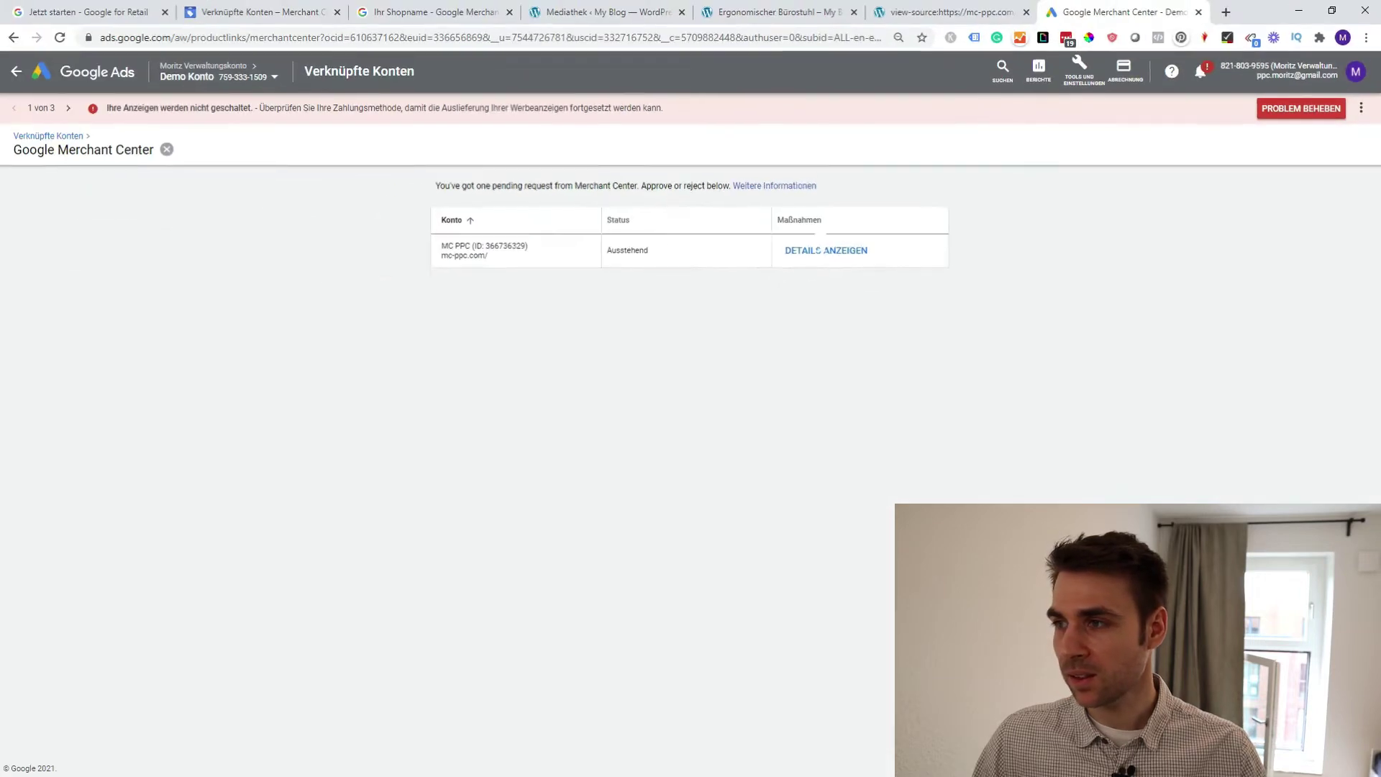
pyautogui.click(836, 253)
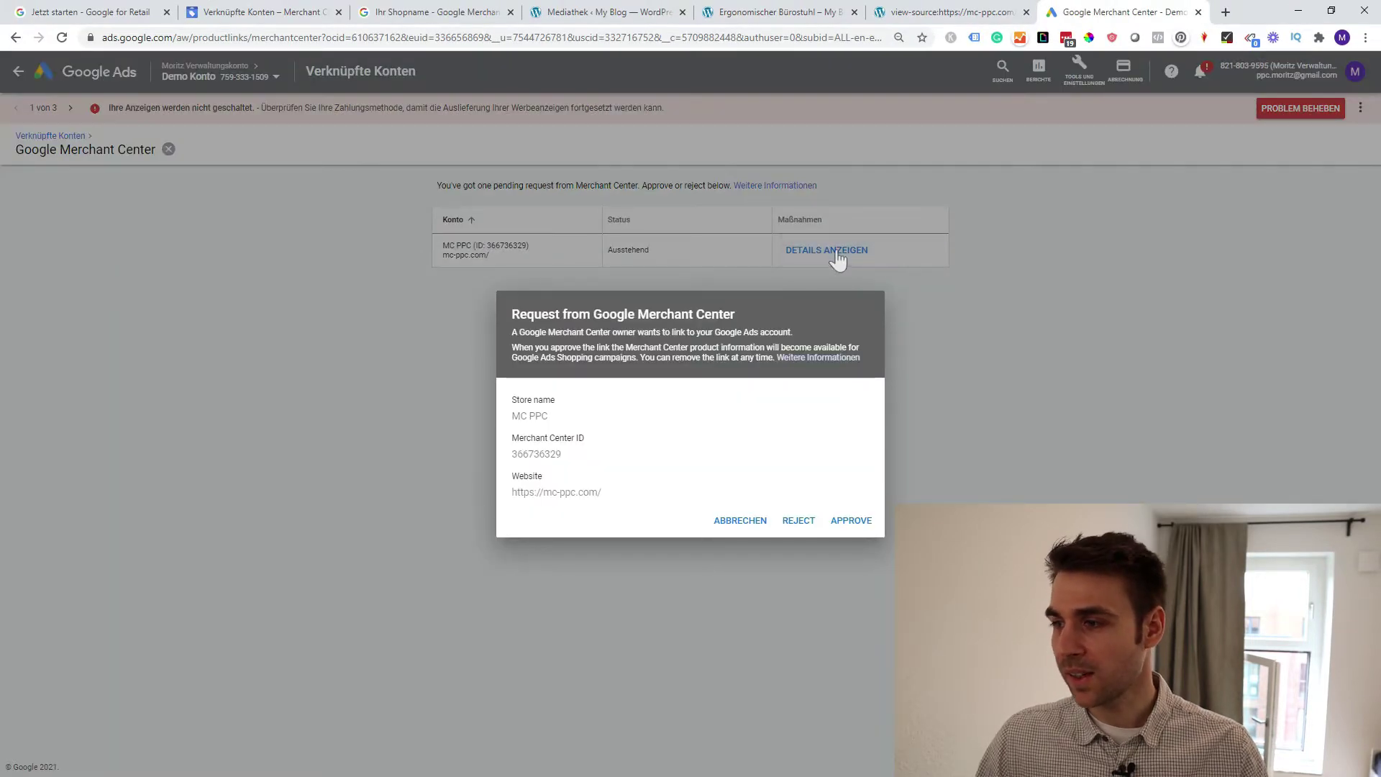
pyautogui.click(851, 521)
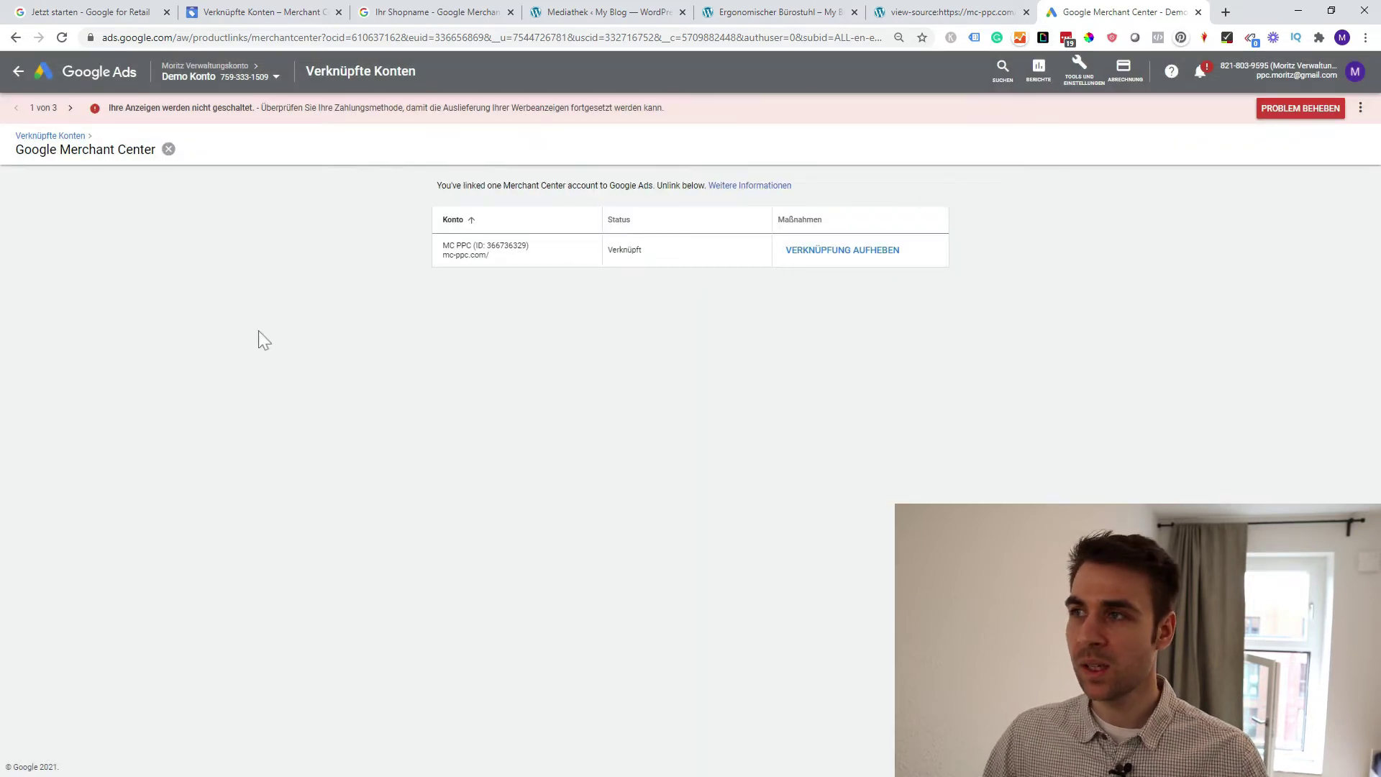
# Refresh the linked accounts in Merchant Center, check the Demo Konto linking status, and return to the Shopping-Anzeigen setup
pyautogui.click(264, 13)
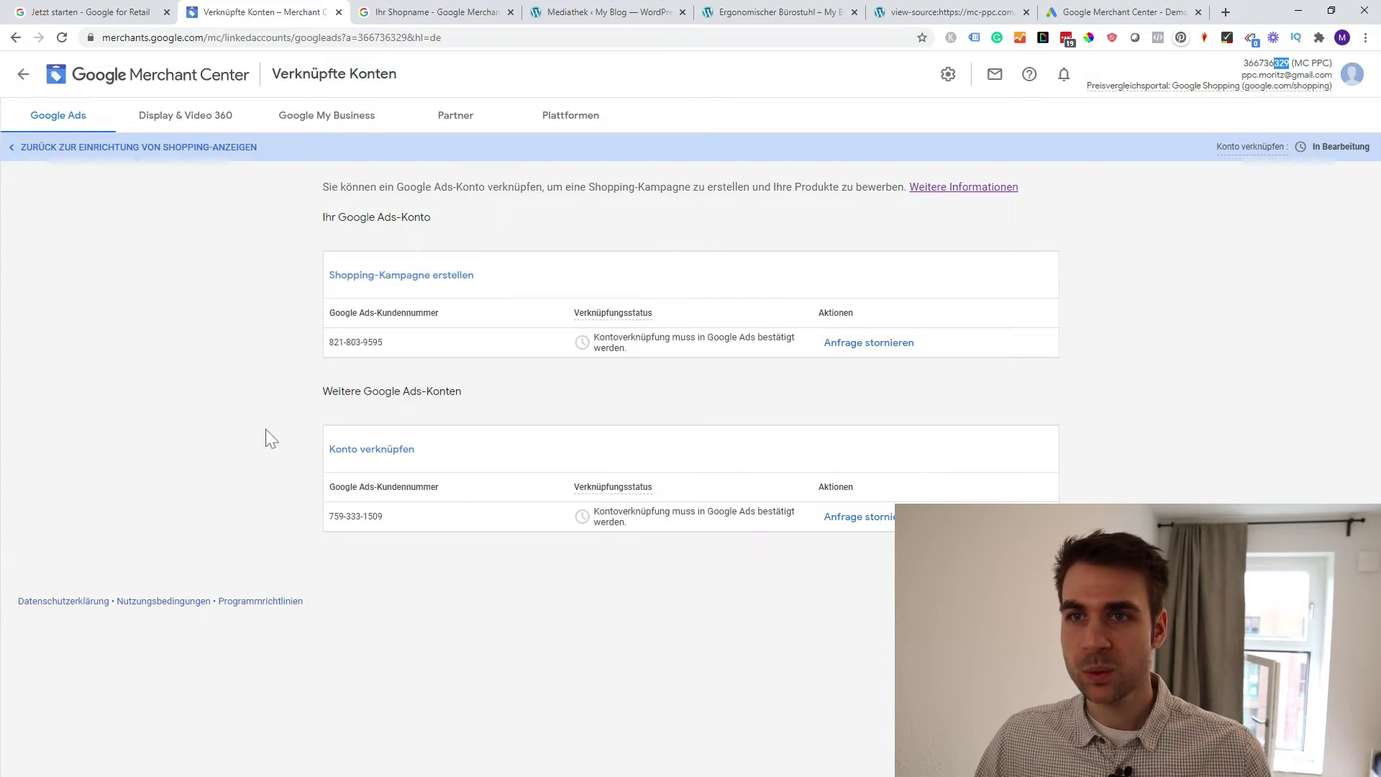
pyautogui.click(64, 35)
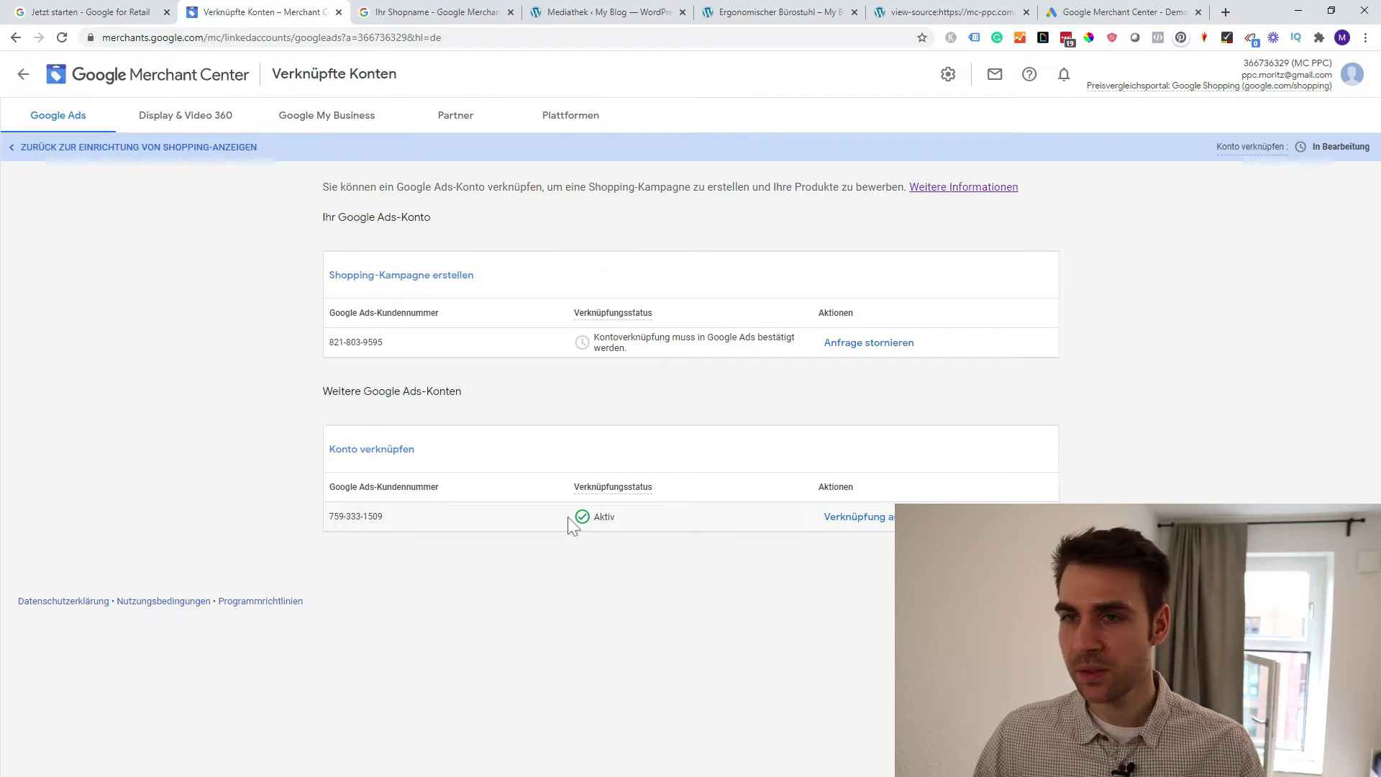
pyautogui.click(33, 151)
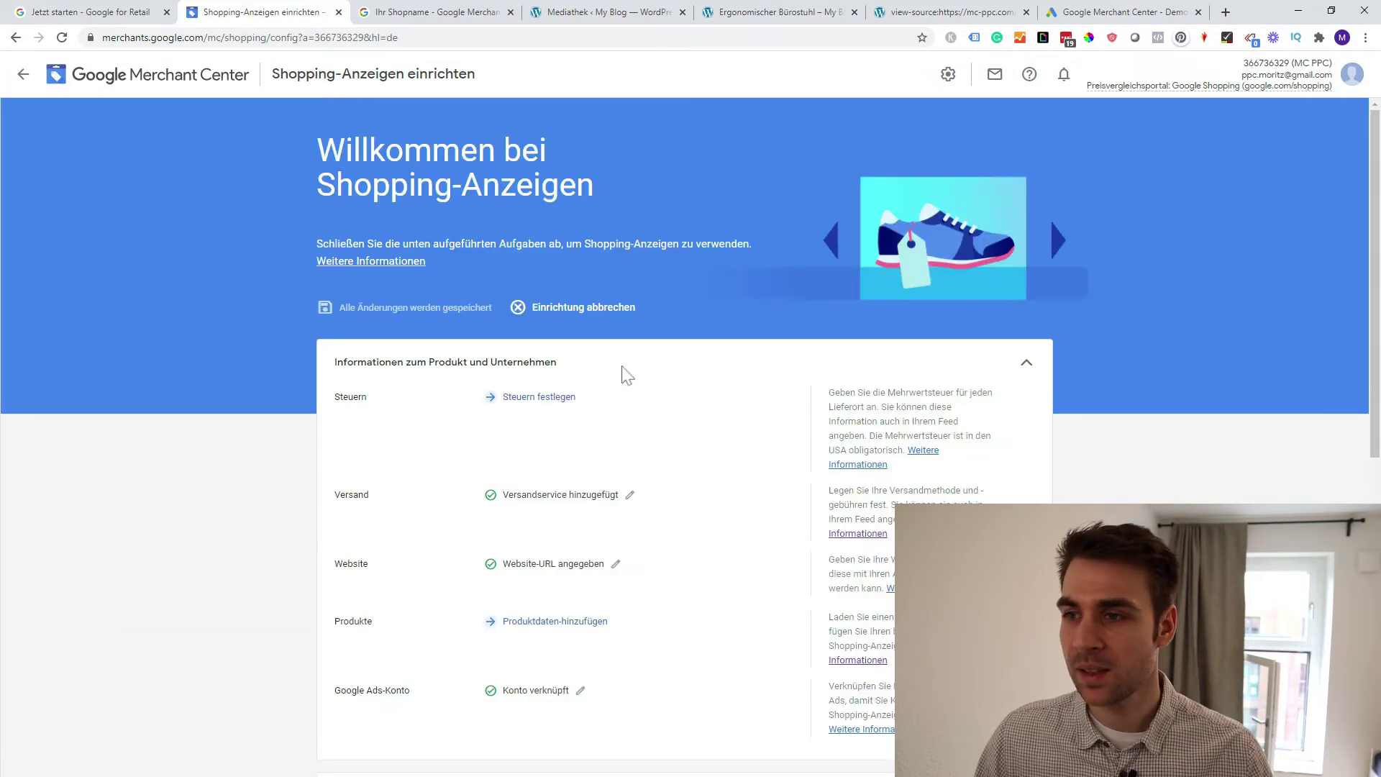
# Go from the Shopping-Anzeigen setup to adding product data and open the list of feeds
pyautogui.scroll(-2, 741, 413)
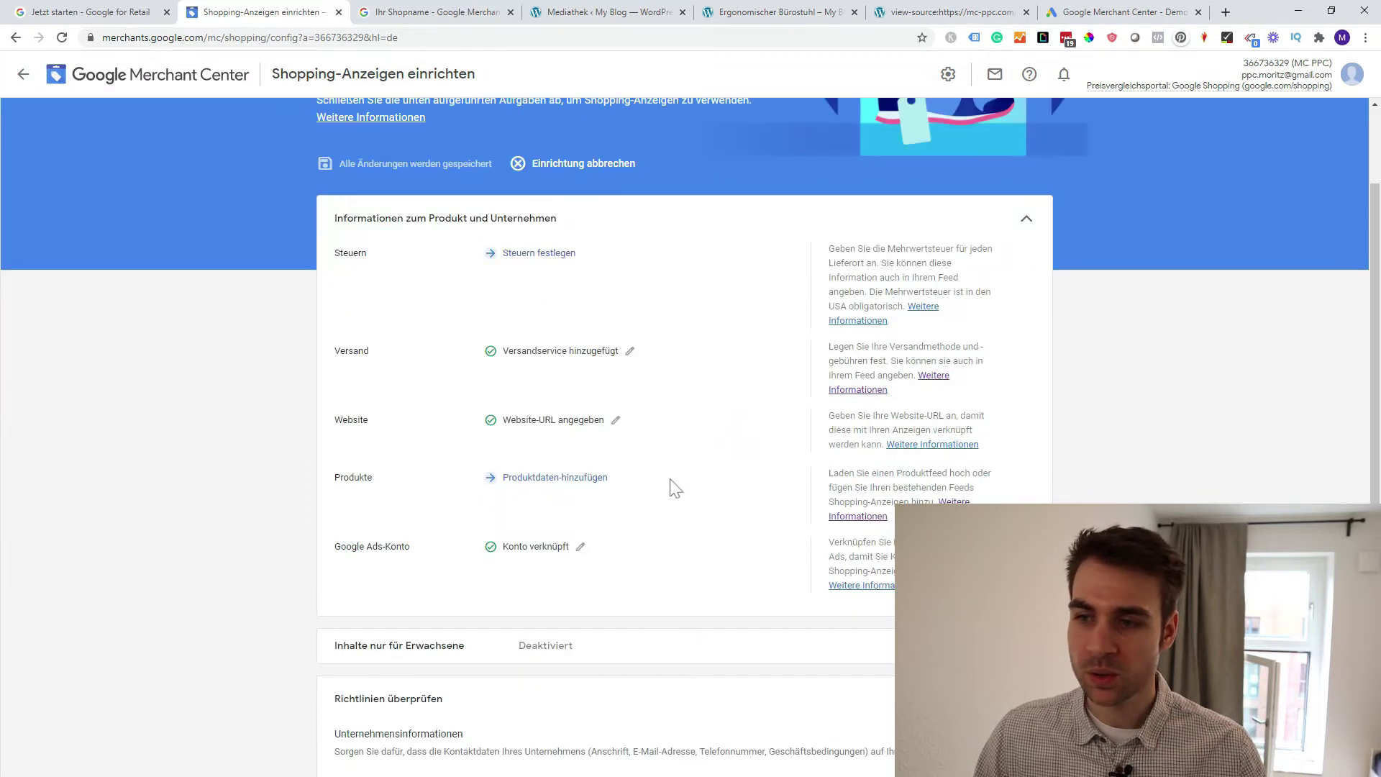
pyautogui.scroll(-1, 672, 478)
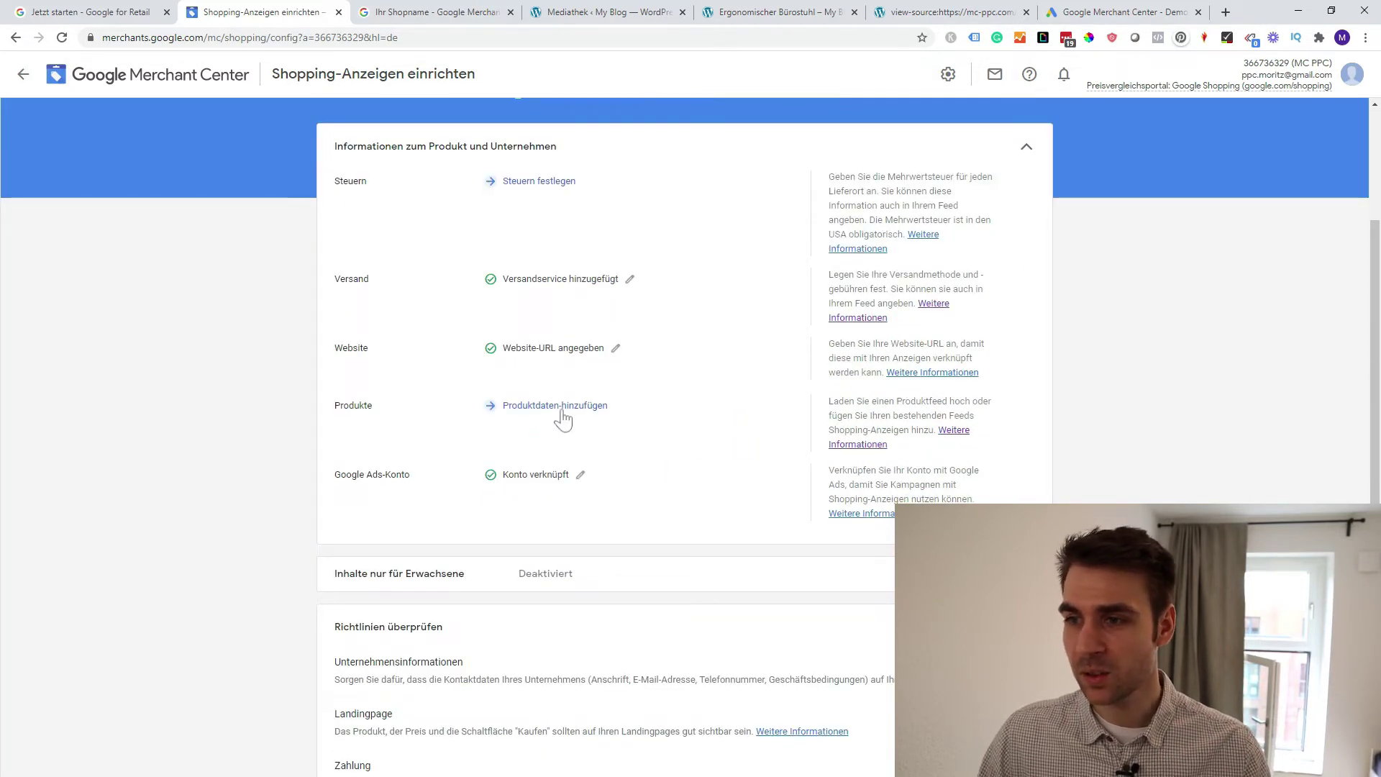
pyautogui.click(533, 407)
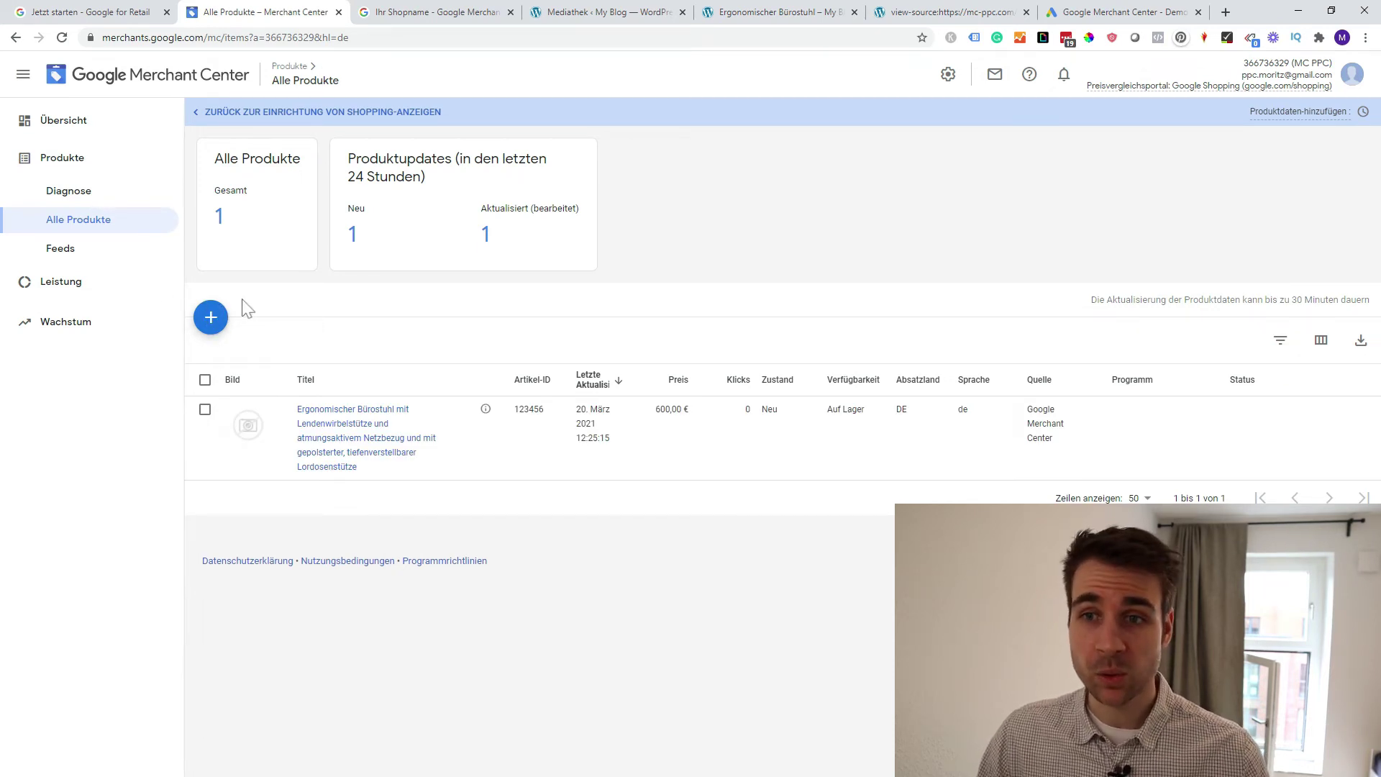
pyautogui.click(132, 259)
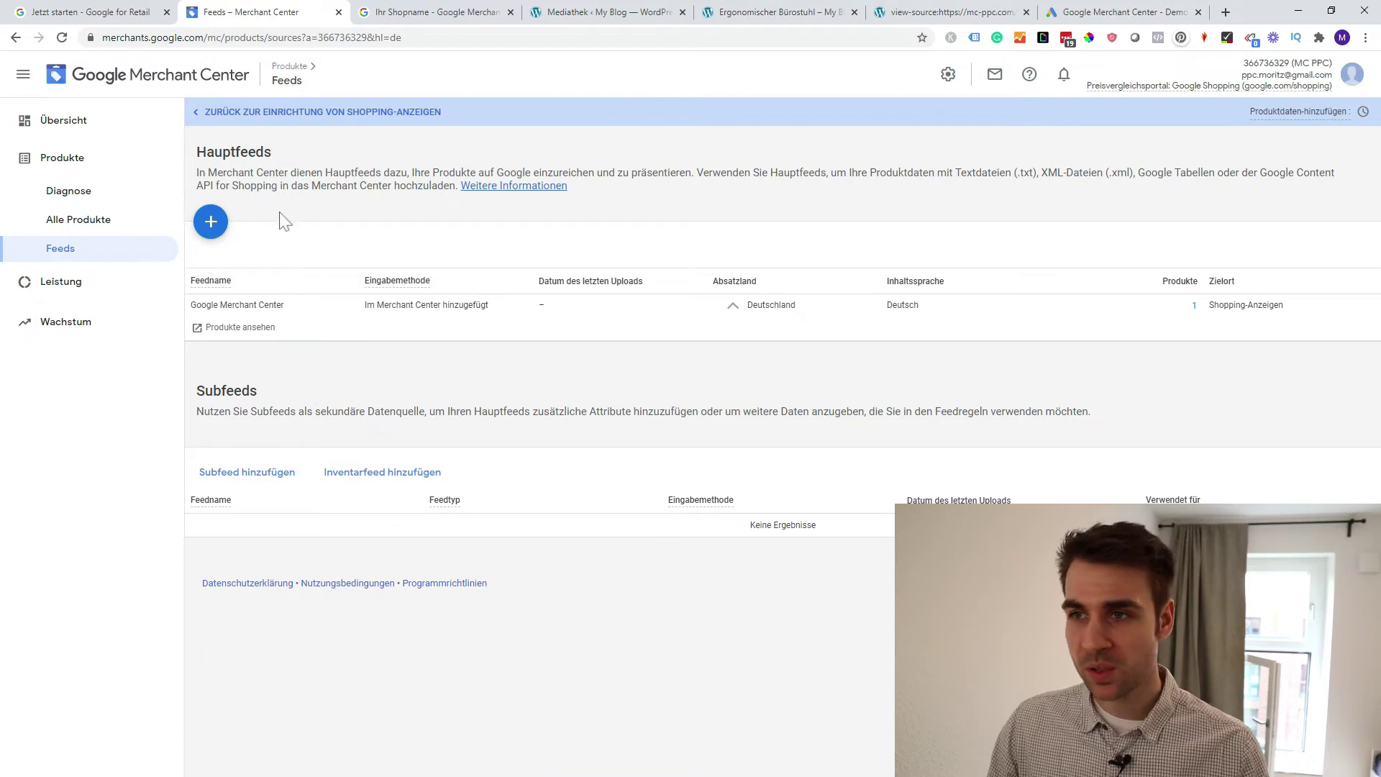
# Start a new primary feed with Deutschland as sales country, Deutsch as language and Shopping-Anzeigen as destination
pyautogui.click(211, 221)
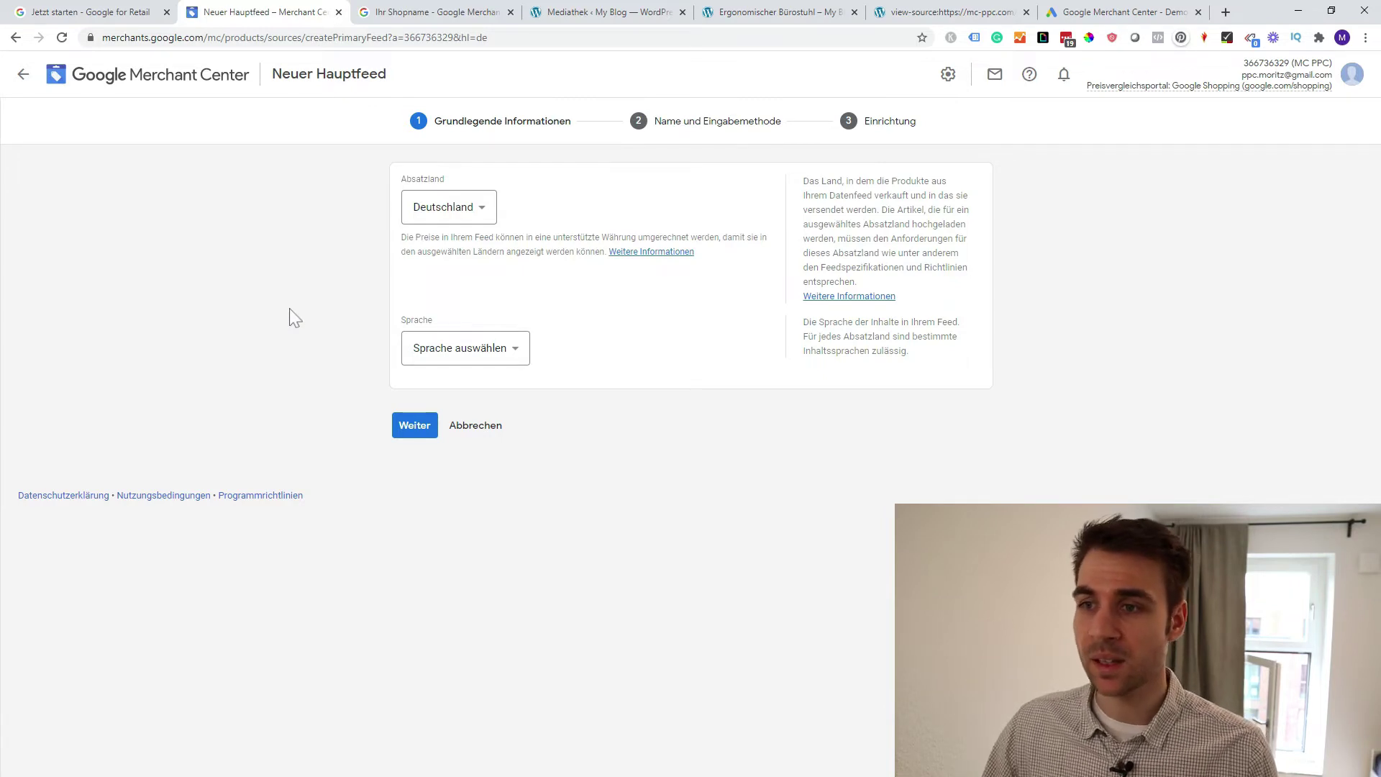
pyautogui.click(465, 348)
pyautogui.scroll(-2, 460, 381)
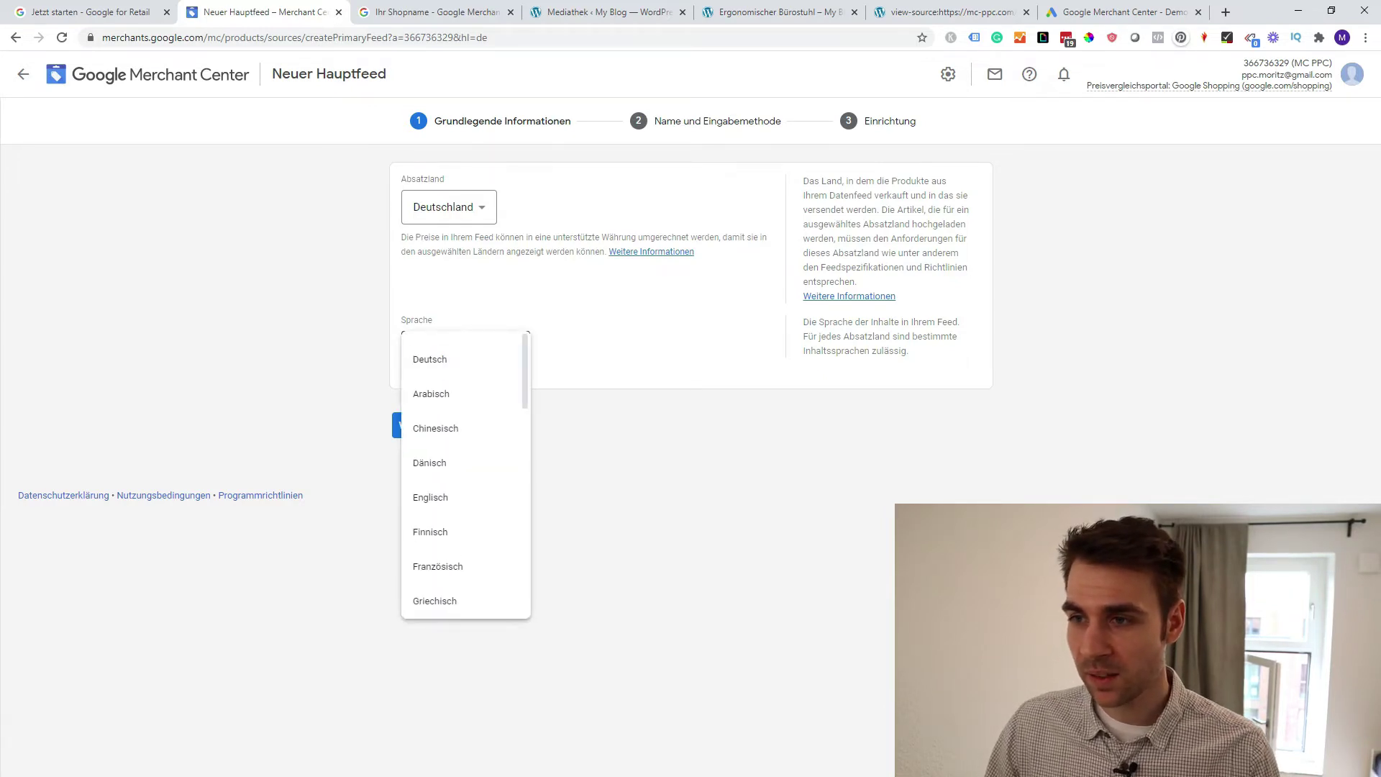
pyautogui.click(460, 363)
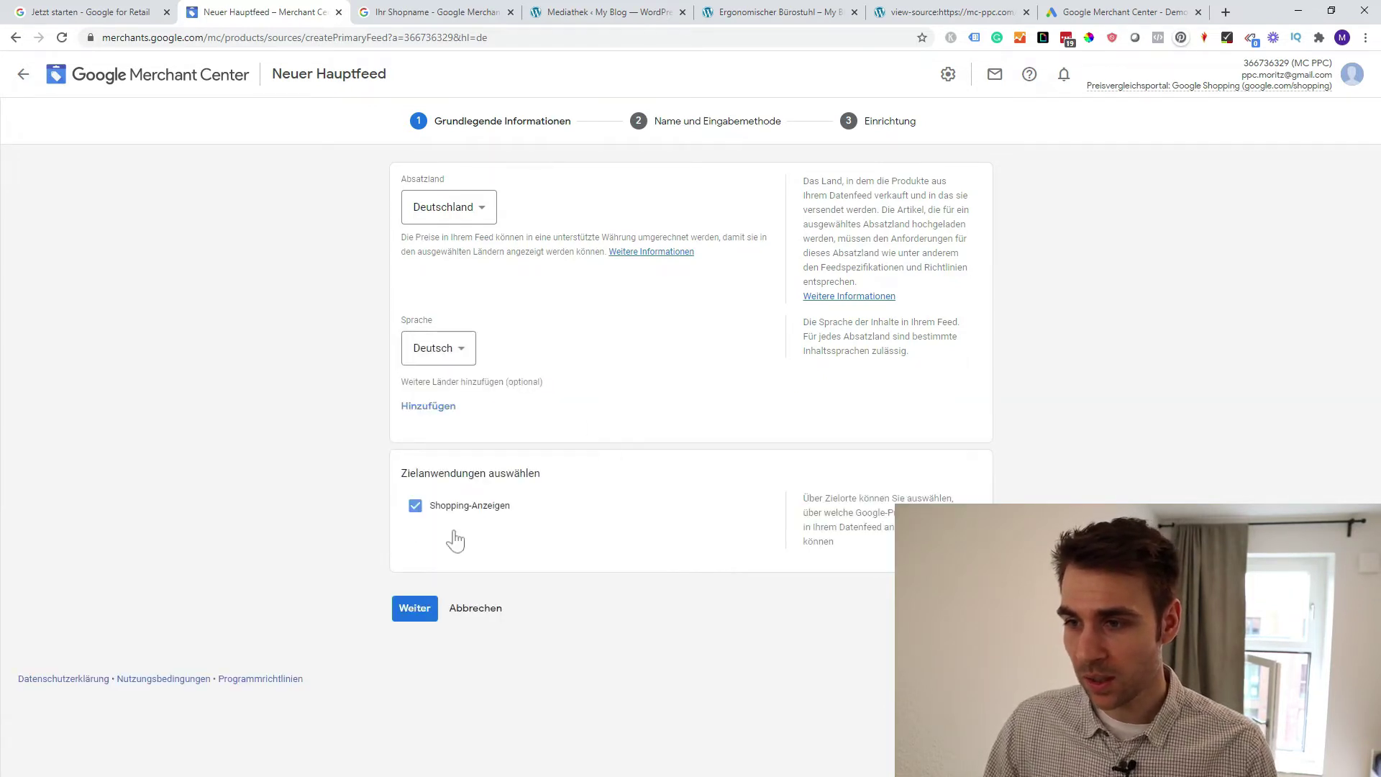
pyautogui.click(415, 610)
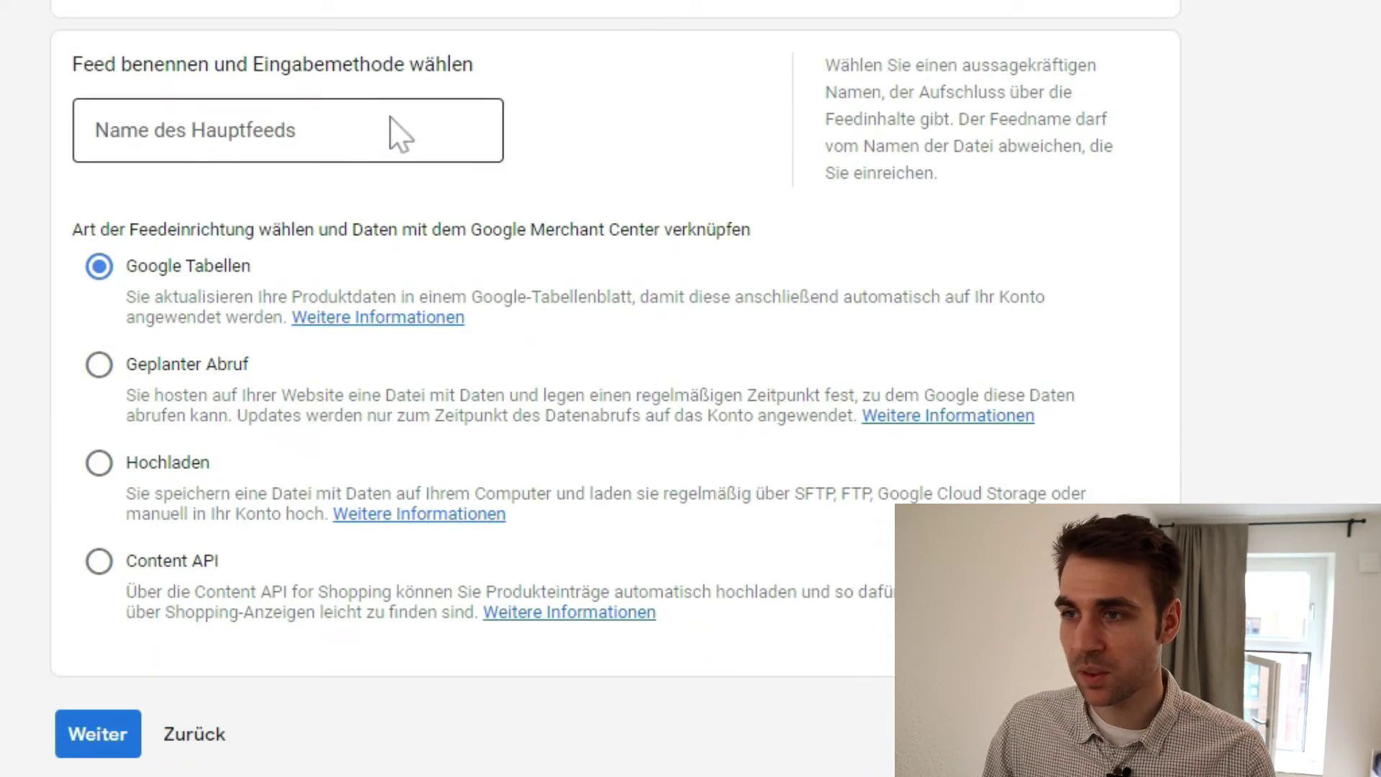
# Name the primary feed Shopping Feed and keep Google Tabellen as its input method
pyautogui.click(108, 147)
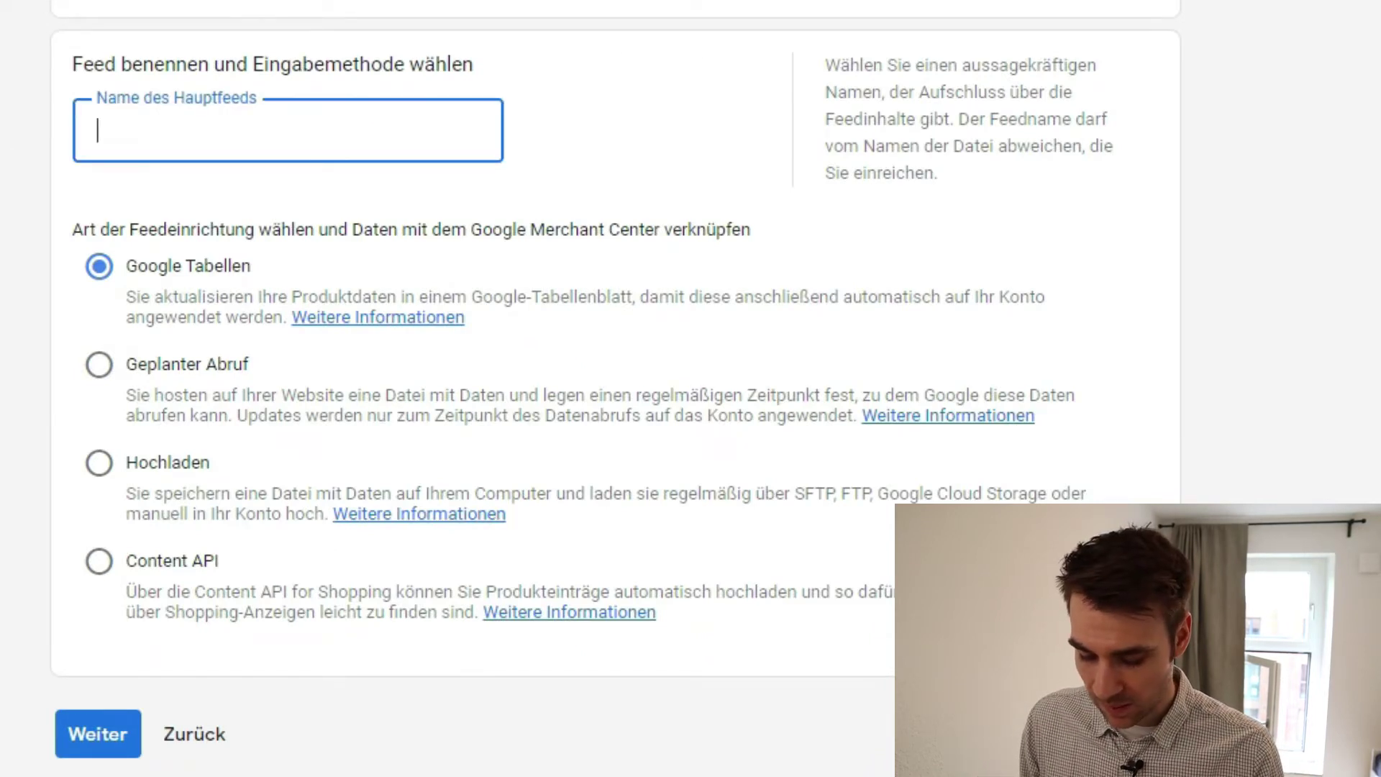
pyautogui.write('Shopping F')
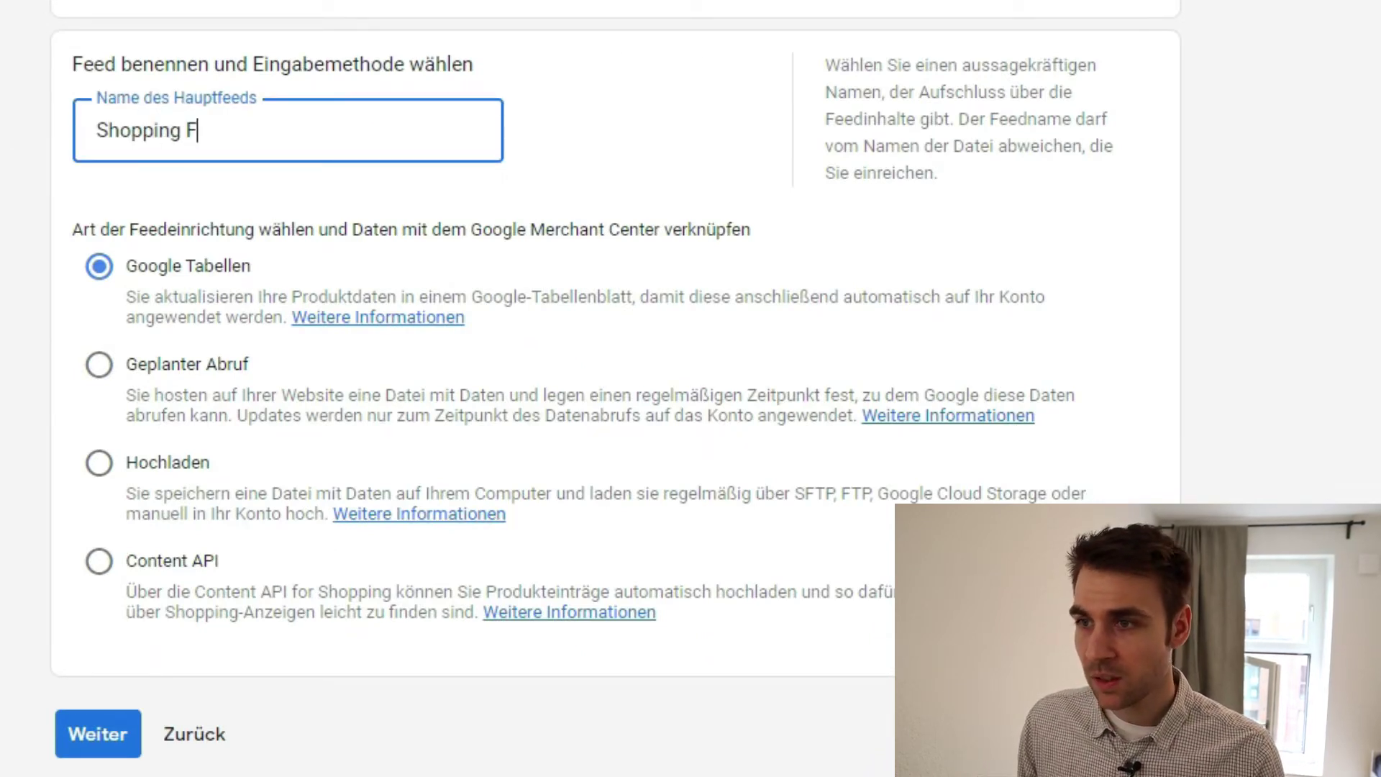
pyautogui.write('eed')
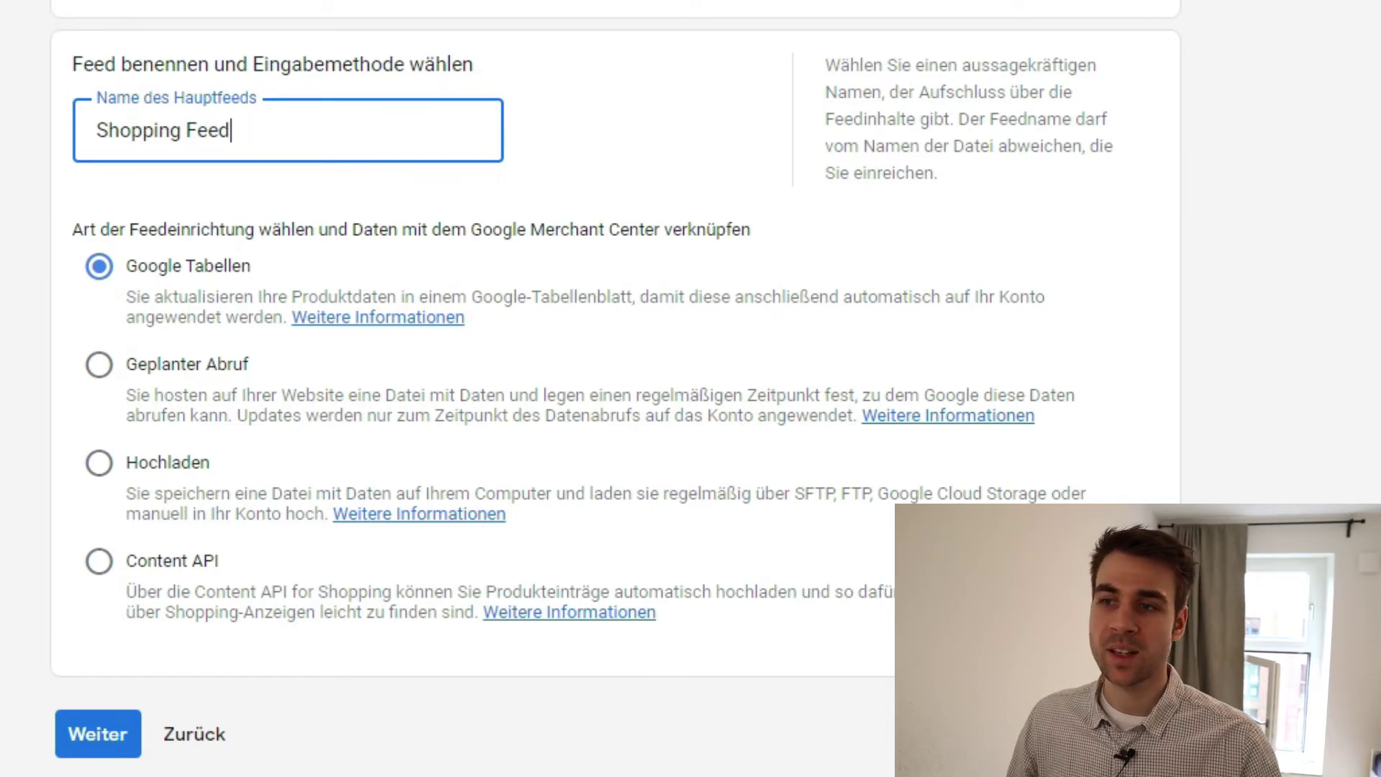
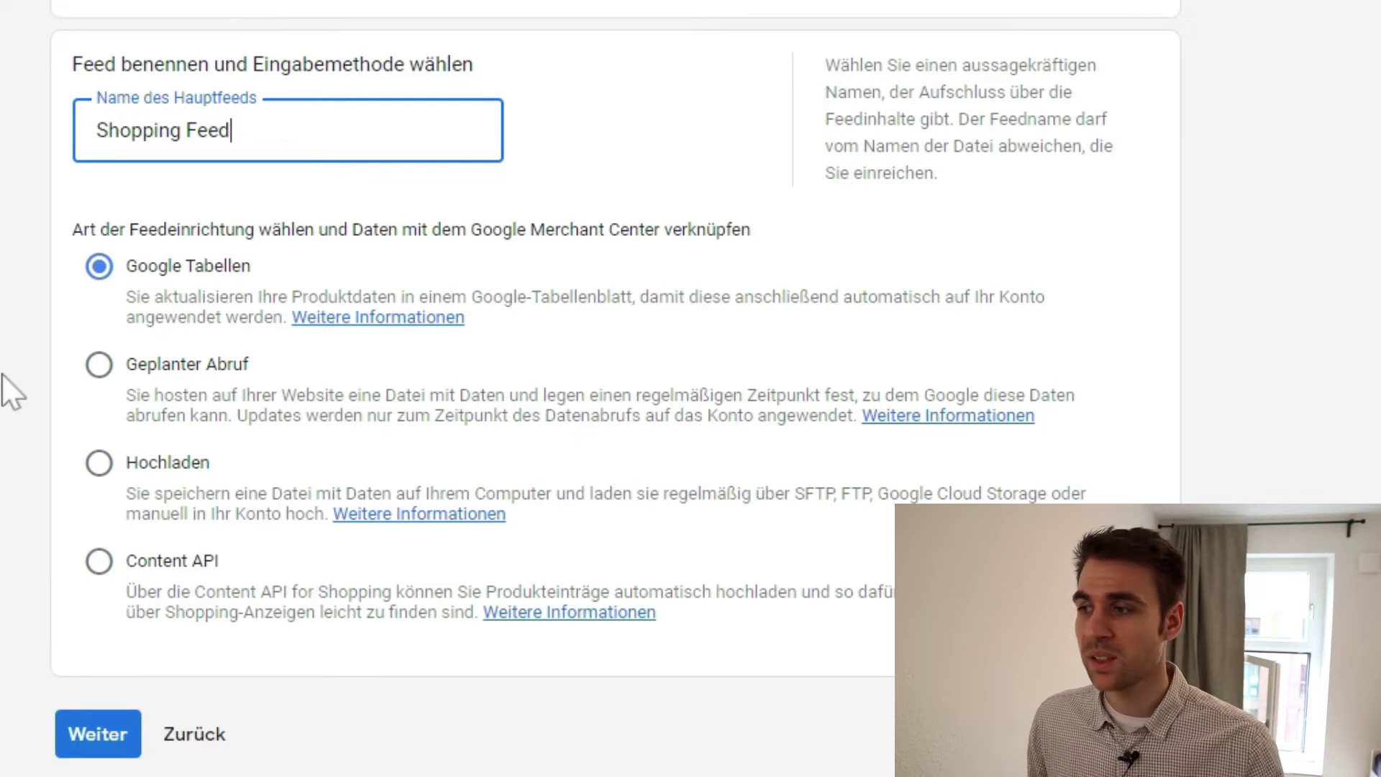
pyautogui.click(2, 670)
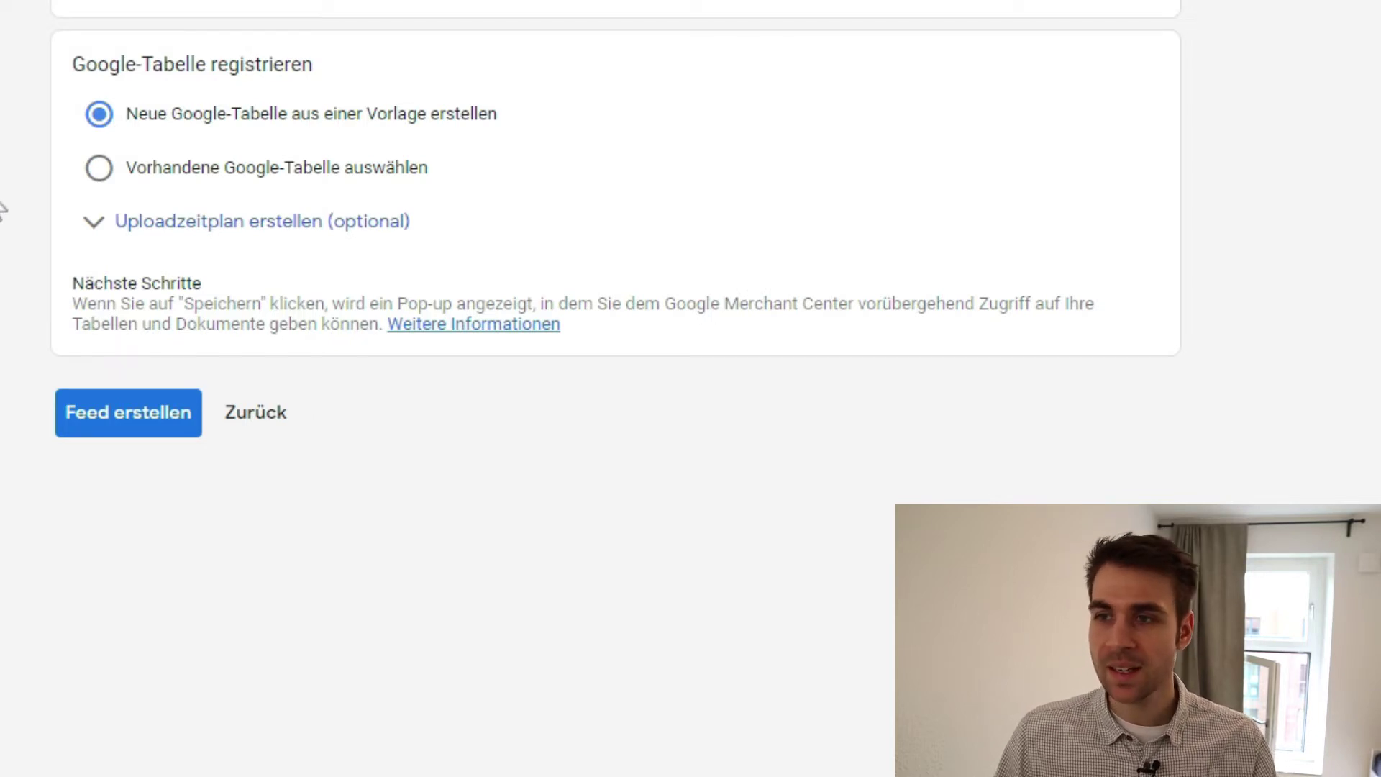
# Check the optional upload schedule and create the feed with a new Google spreadsheet from the template
pyautogui.click(145, 223)
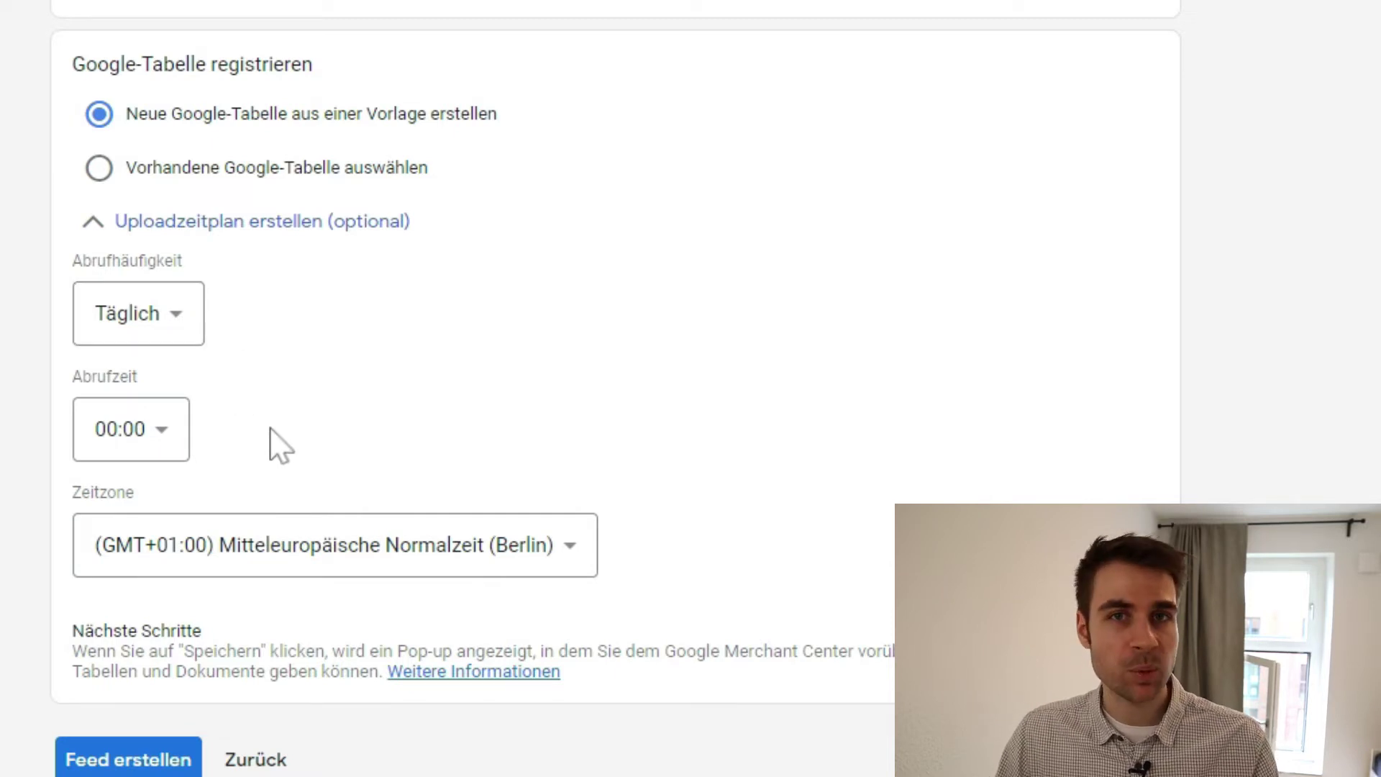
pyautogui.click(248, 224)
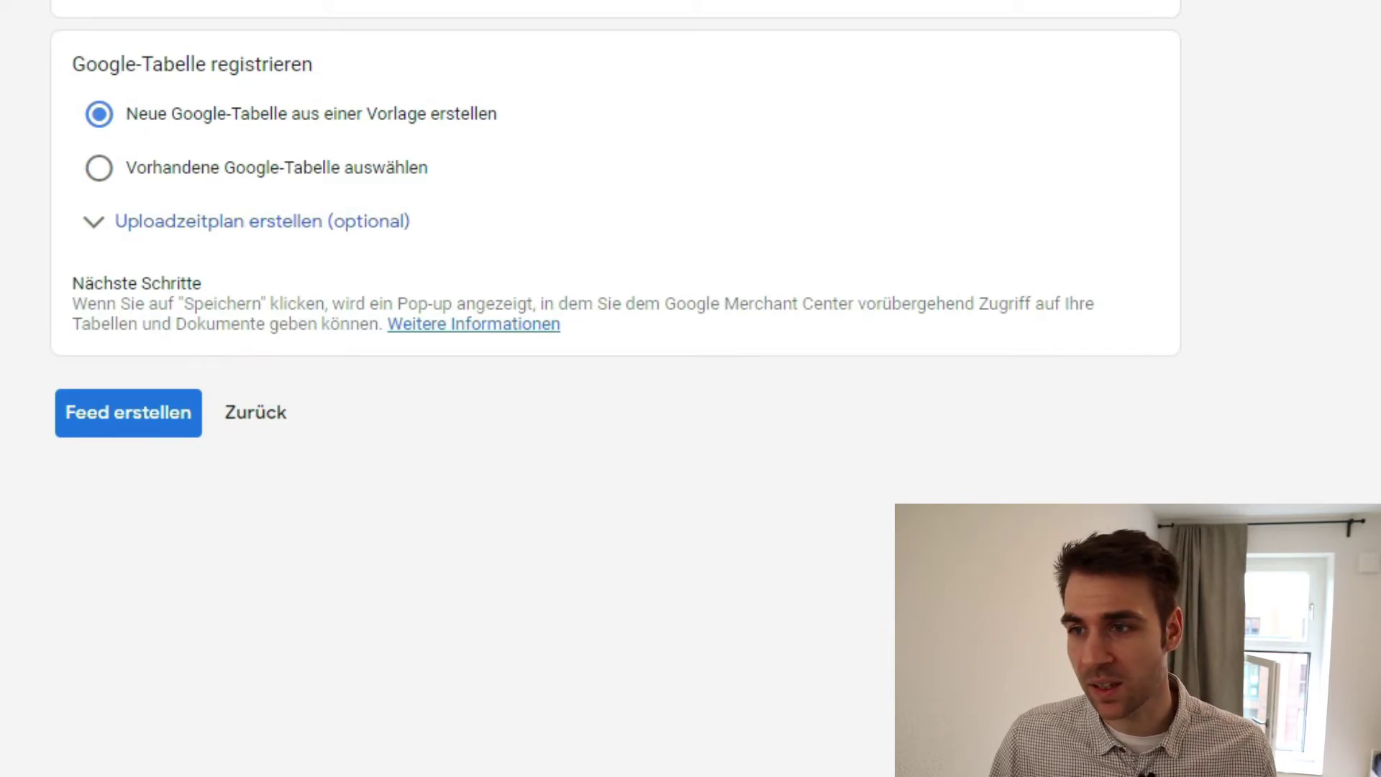
pyautogui.click(140, 426)
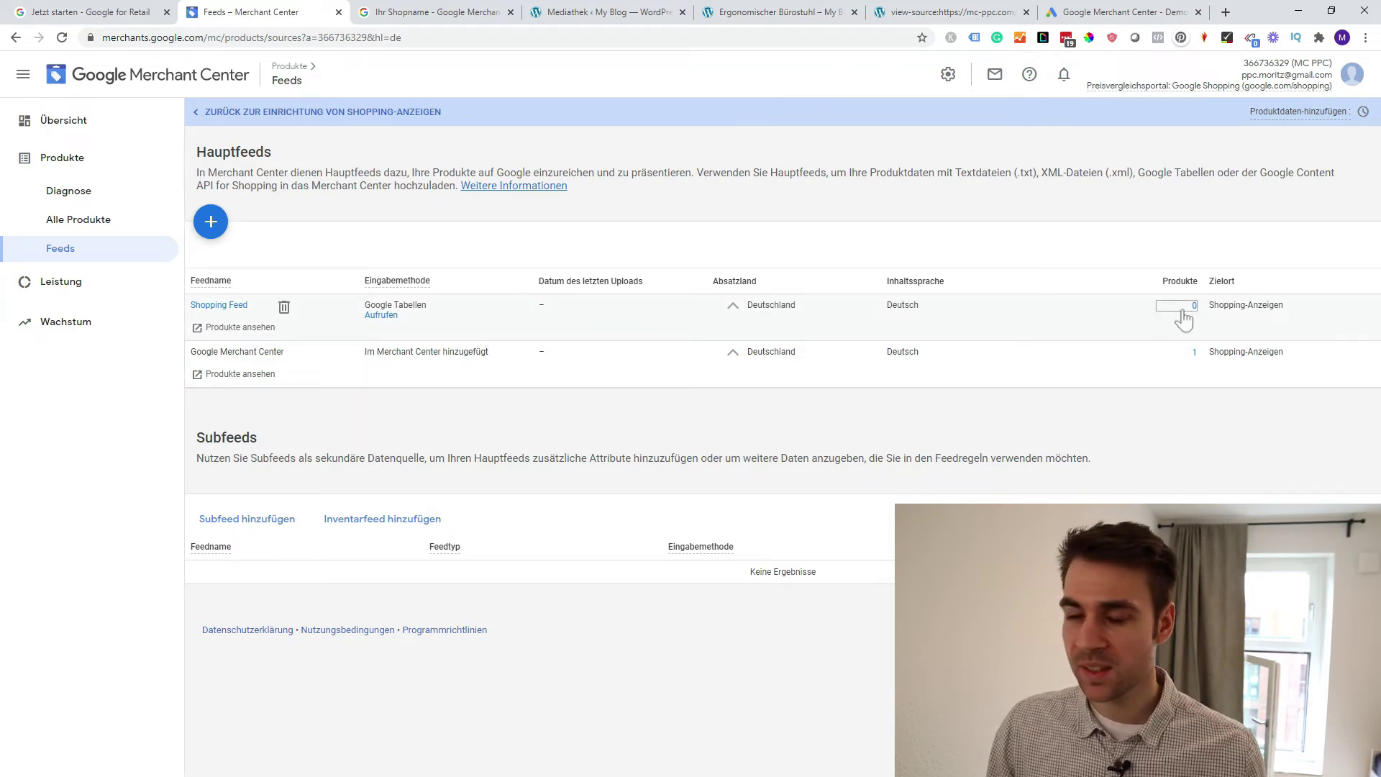
# Open the Shopping Feed spreadsheet and move the instruction text and error cells from row 3 down to row 10
pyautogui.click(383, 316)
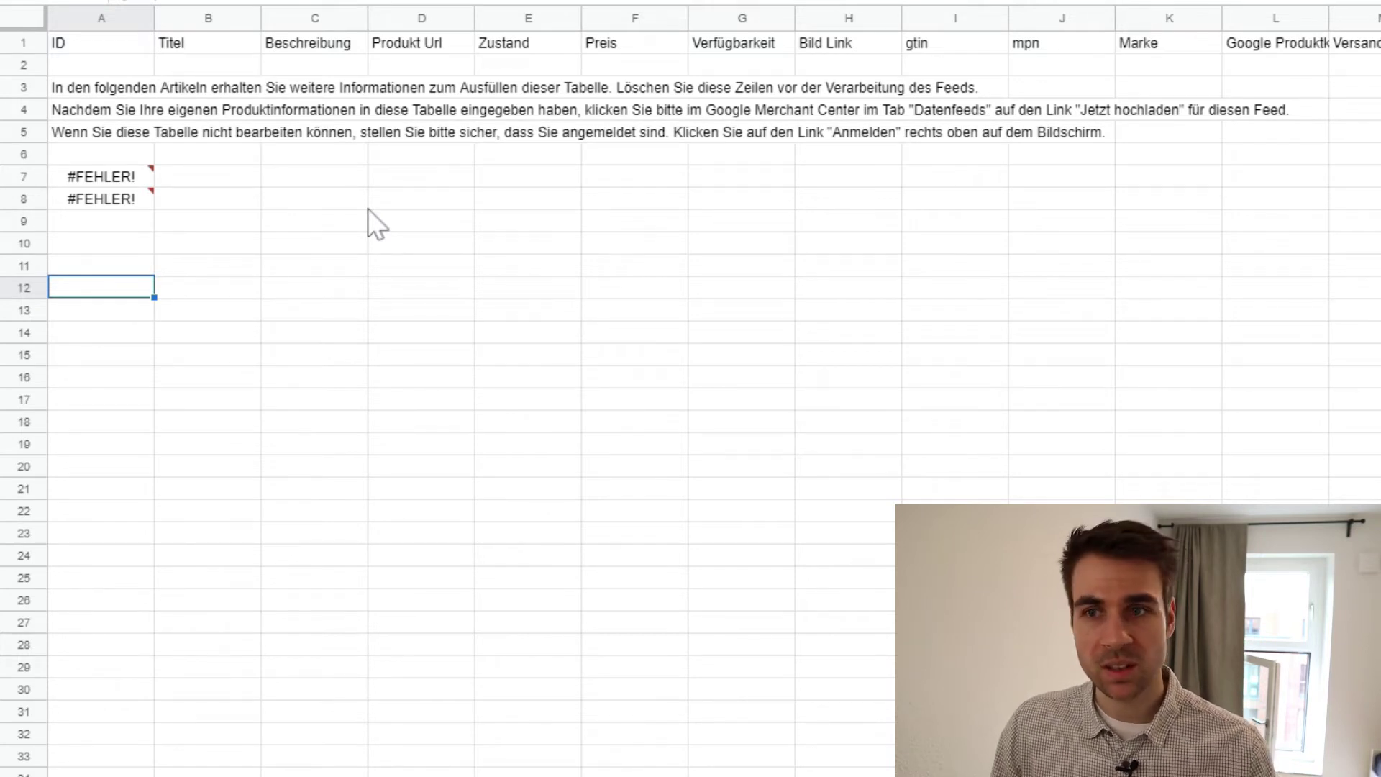
pyautogui.click(119, 180)
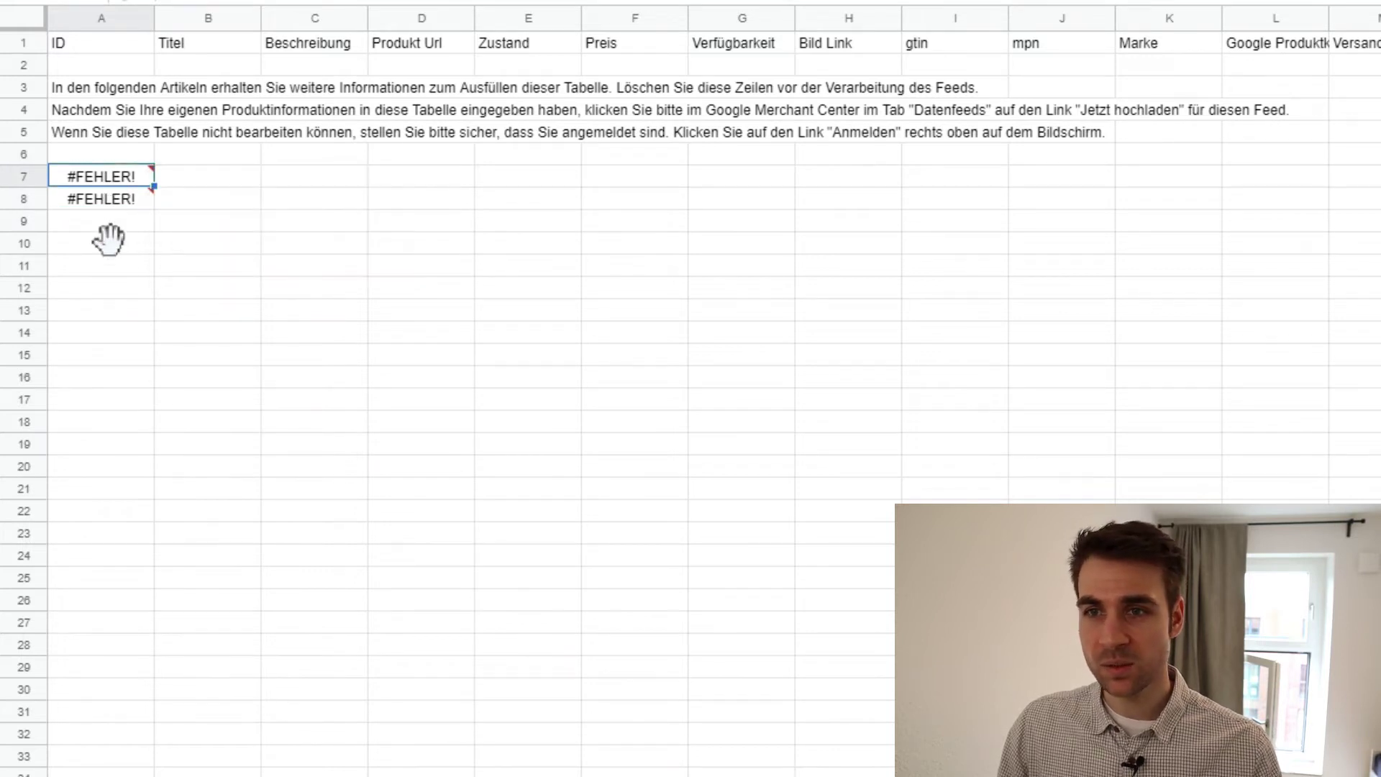
pyautogui.click(167, 112)
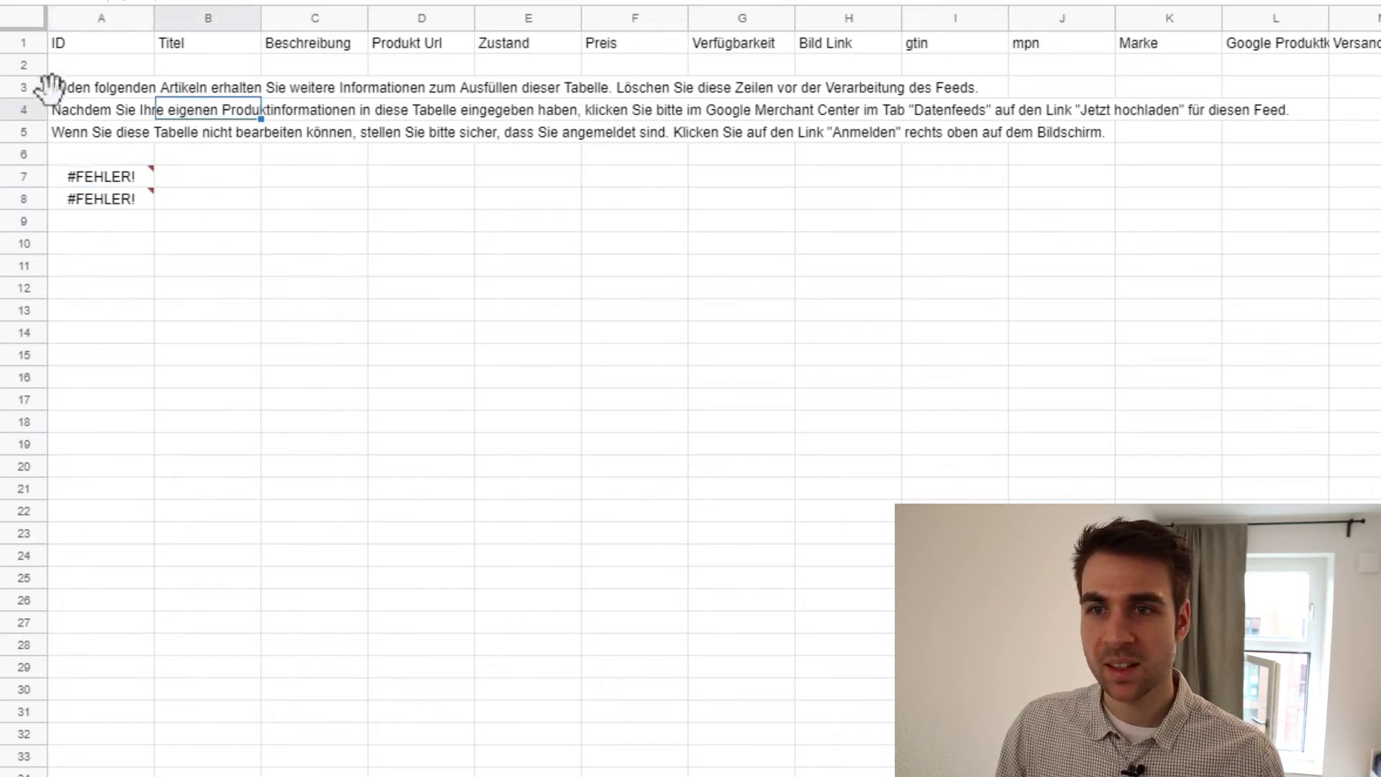
pyautogui.moveTo(56, 87); pyautogui.dragTo(205, 199)
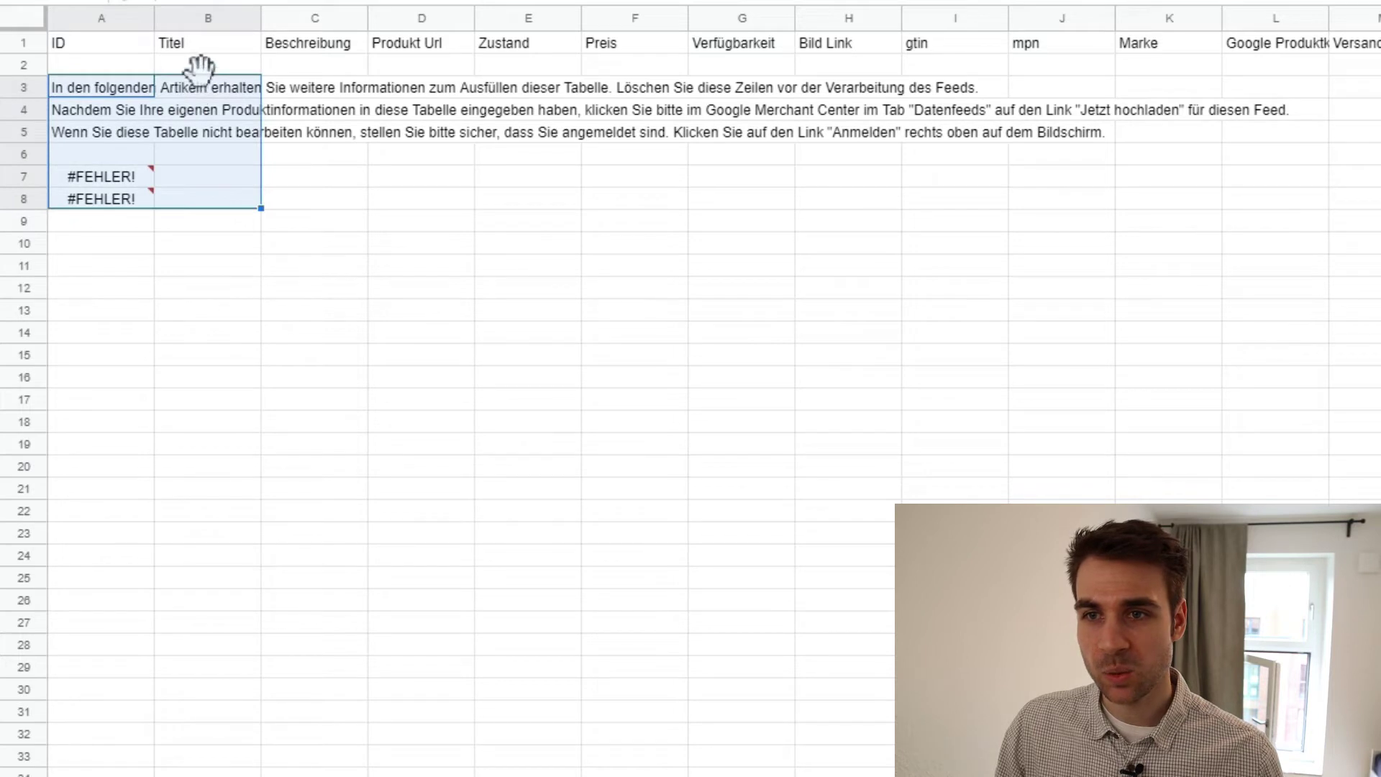
pyautogui.moveTo(200, 68); pyautogui.dragTo(376, 197)
pyautogui.click(382, 154)
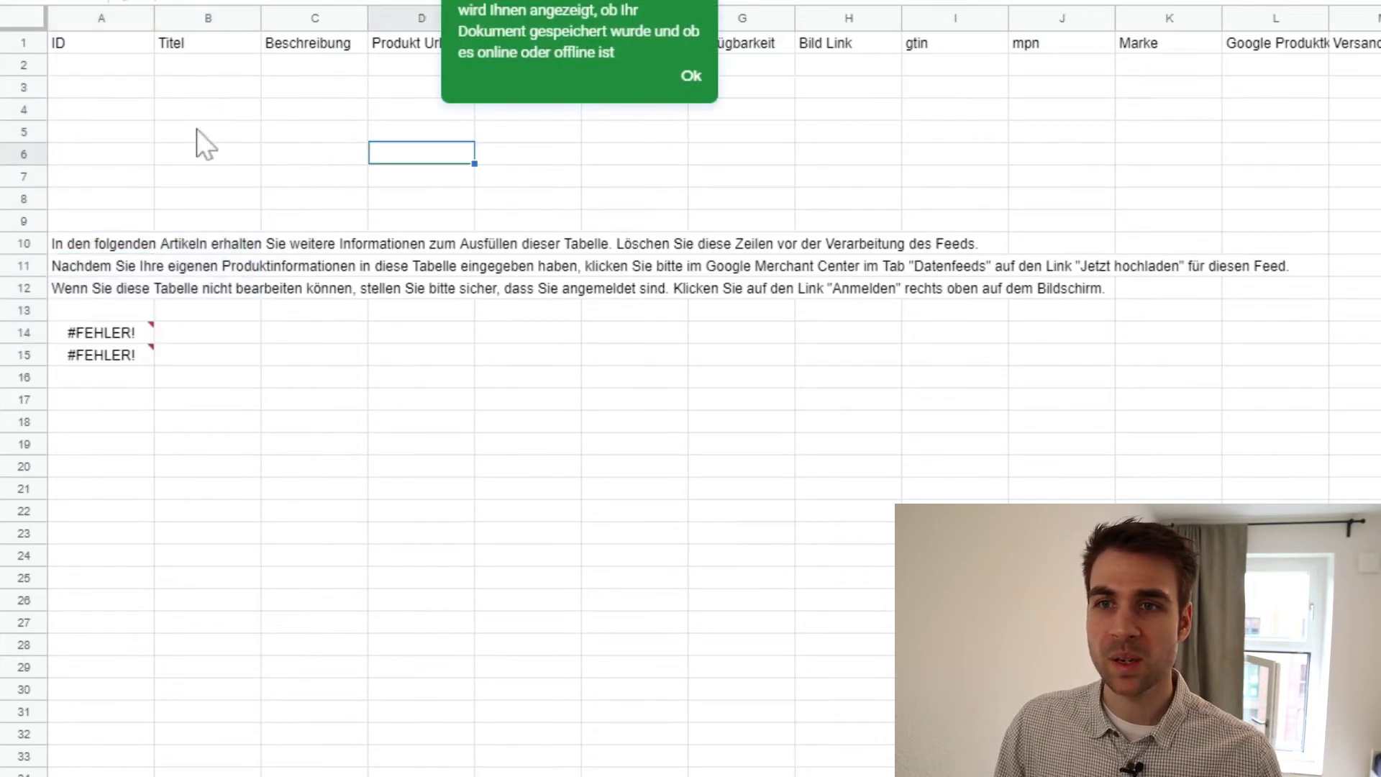
pyautogui.click(160, 72)
pyautogui.click(428, 315)
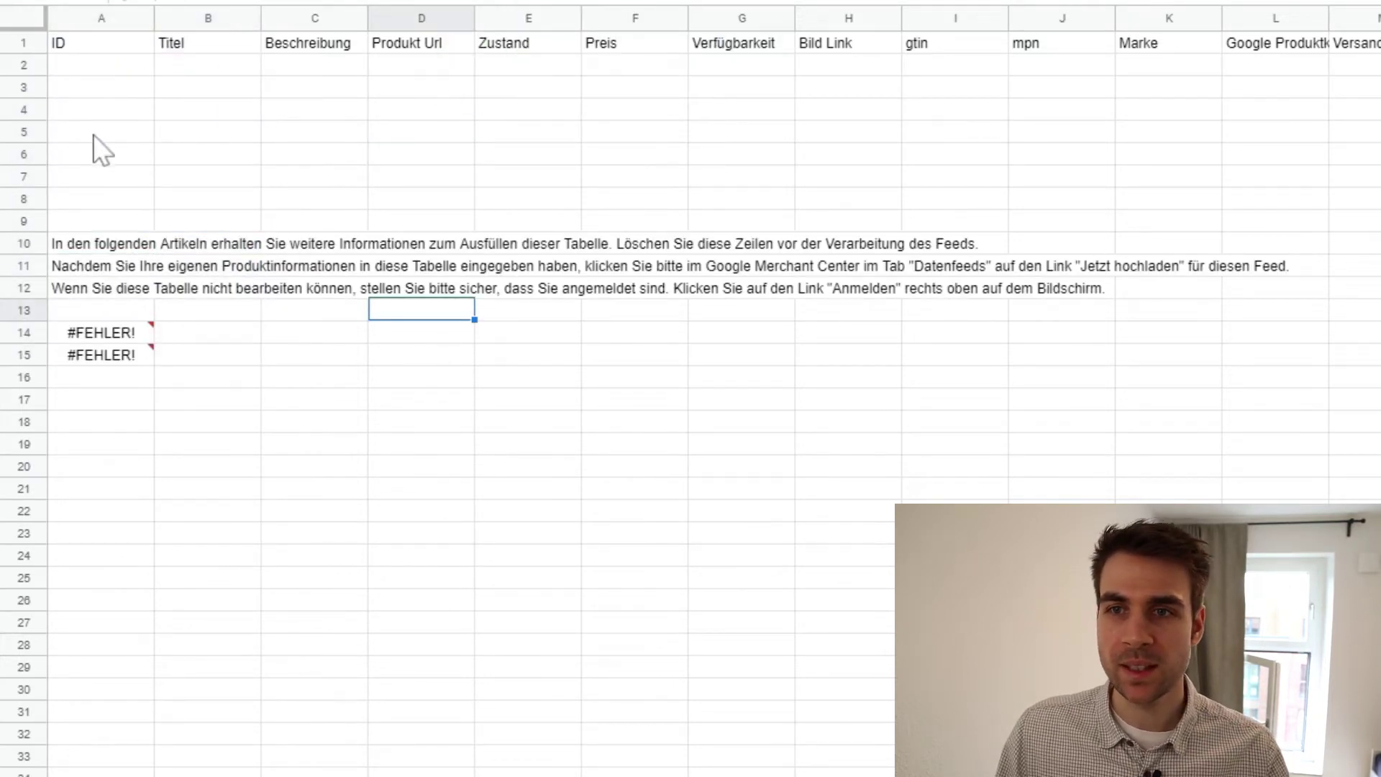
pyautogui.click(31, 65)
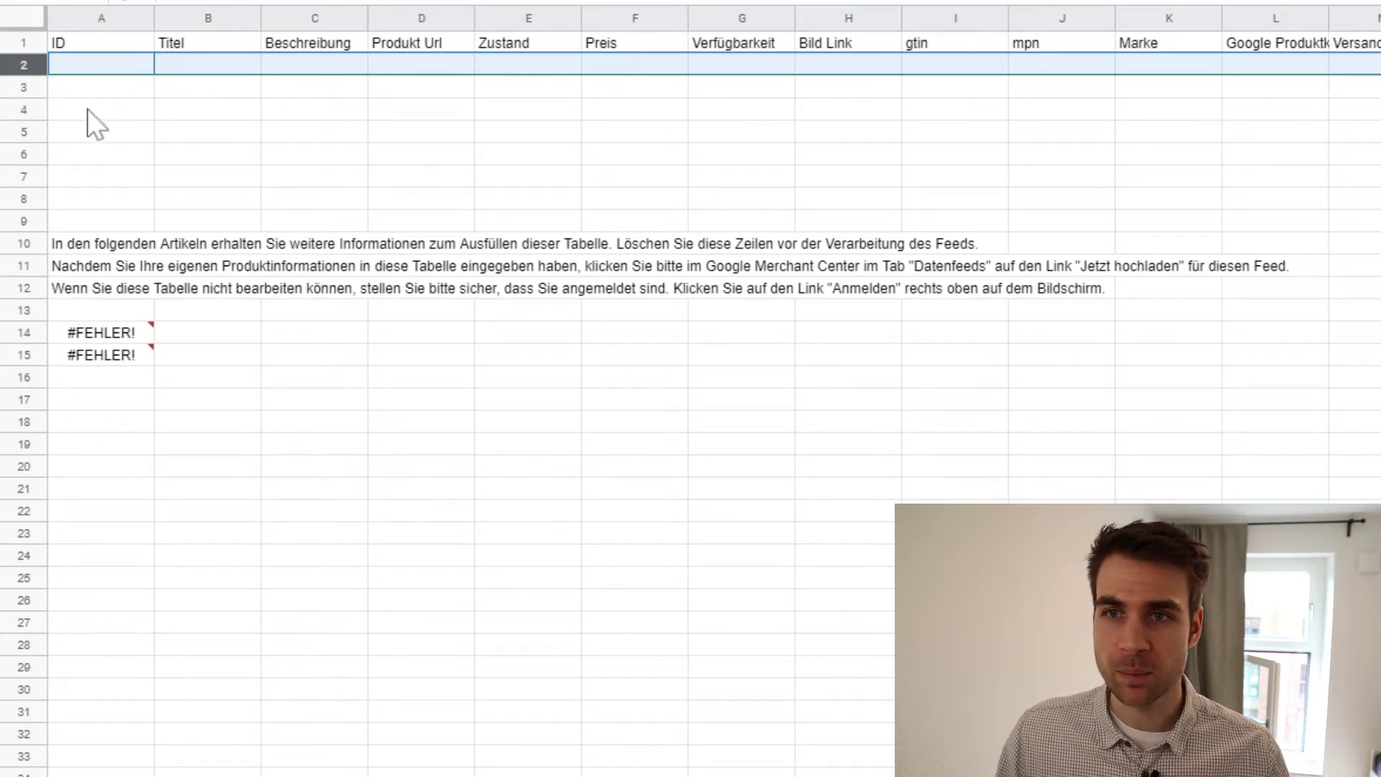
pyautogui.click(72, 70)
pyautogui.click(185, 69)
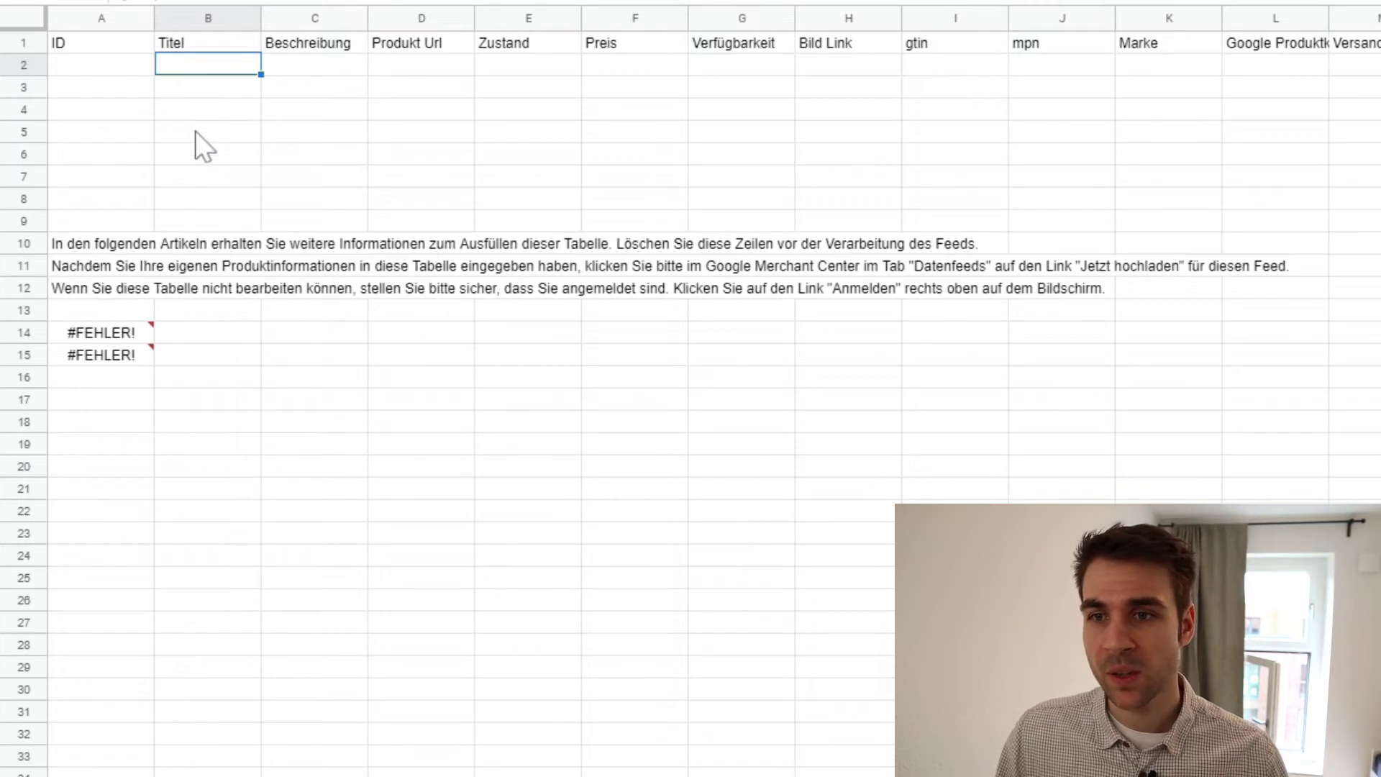
# Copy the product feed specification link from the formula in A14, open it in a new tab, and place that tab beside the spreadsheet's tab
pyautogui.click(196, 339)
pyautogui.click(115, 334)
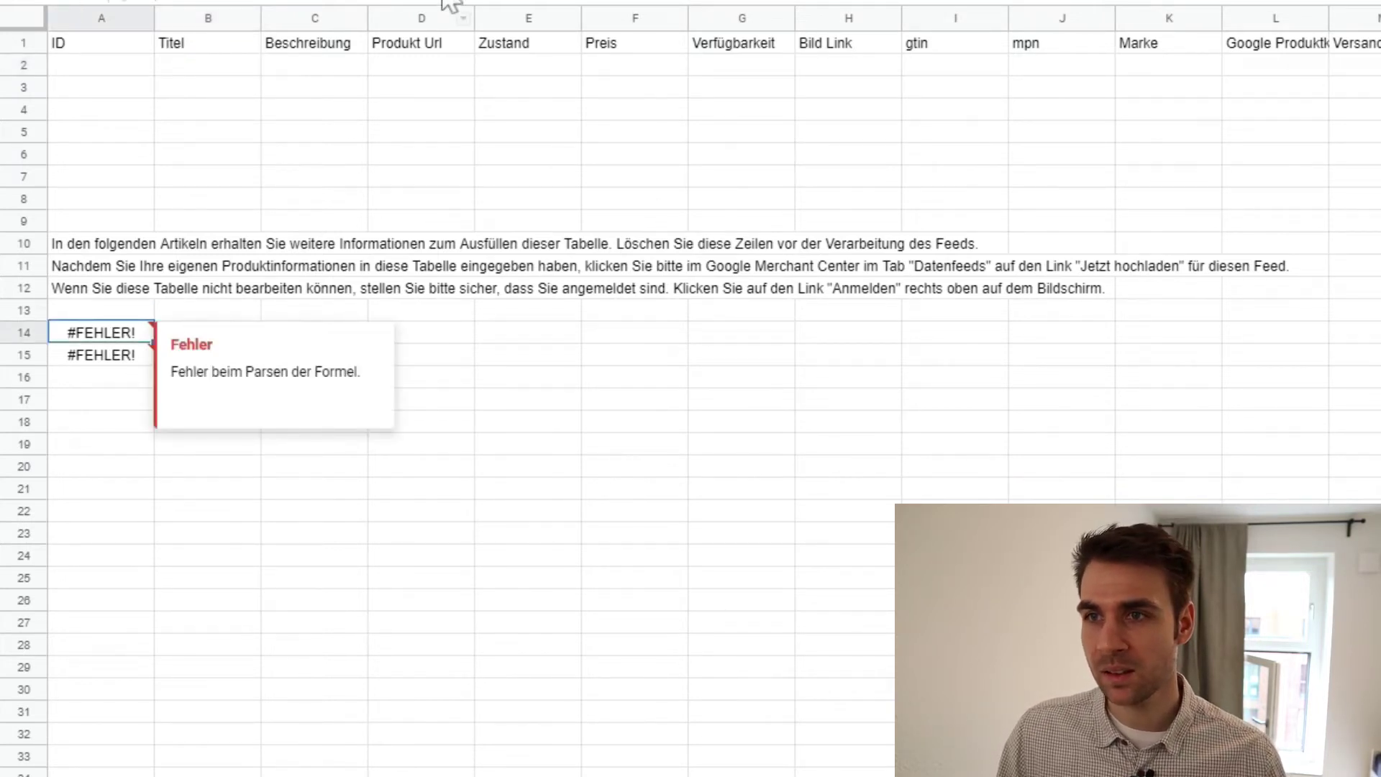
pyautogui.press('Return')
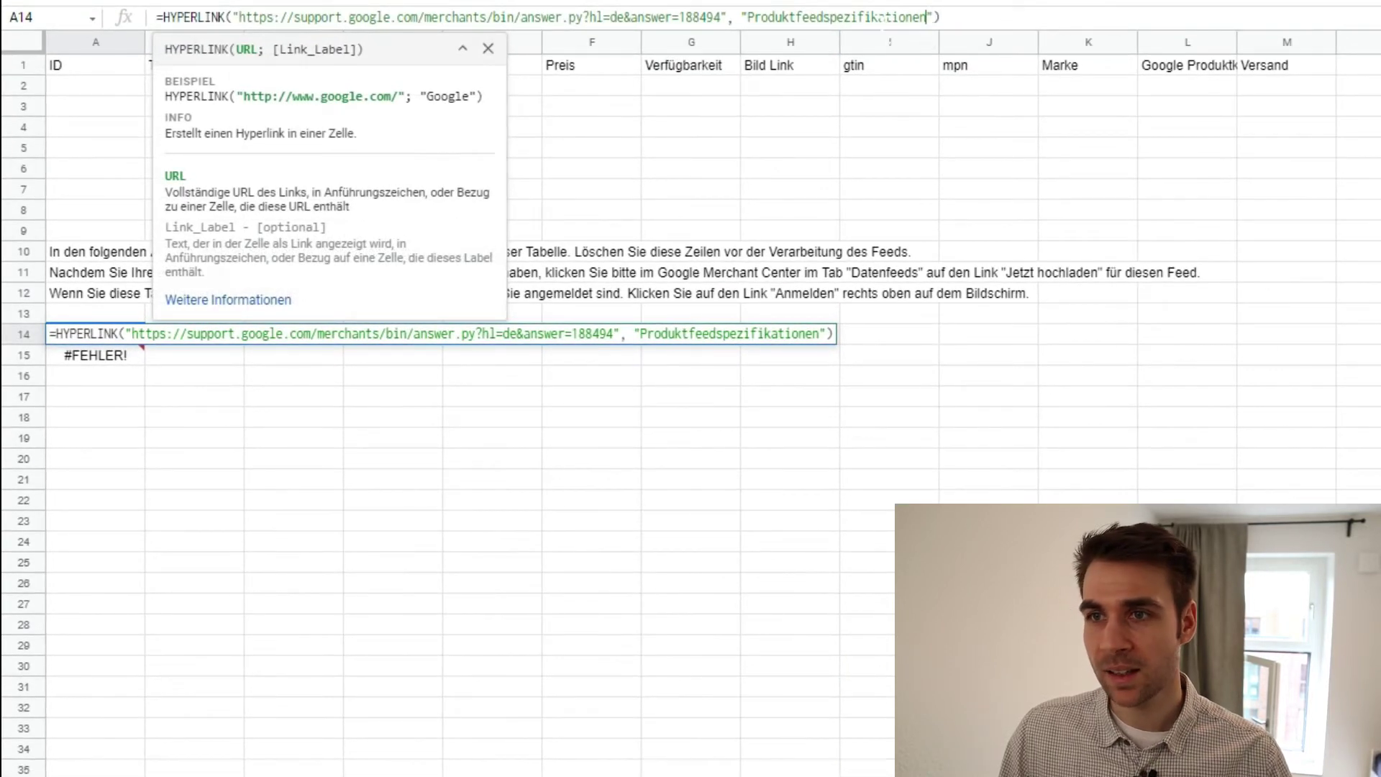
pyautogui.moveTo(928, 17); pyautogui.dragTo(241, 68)
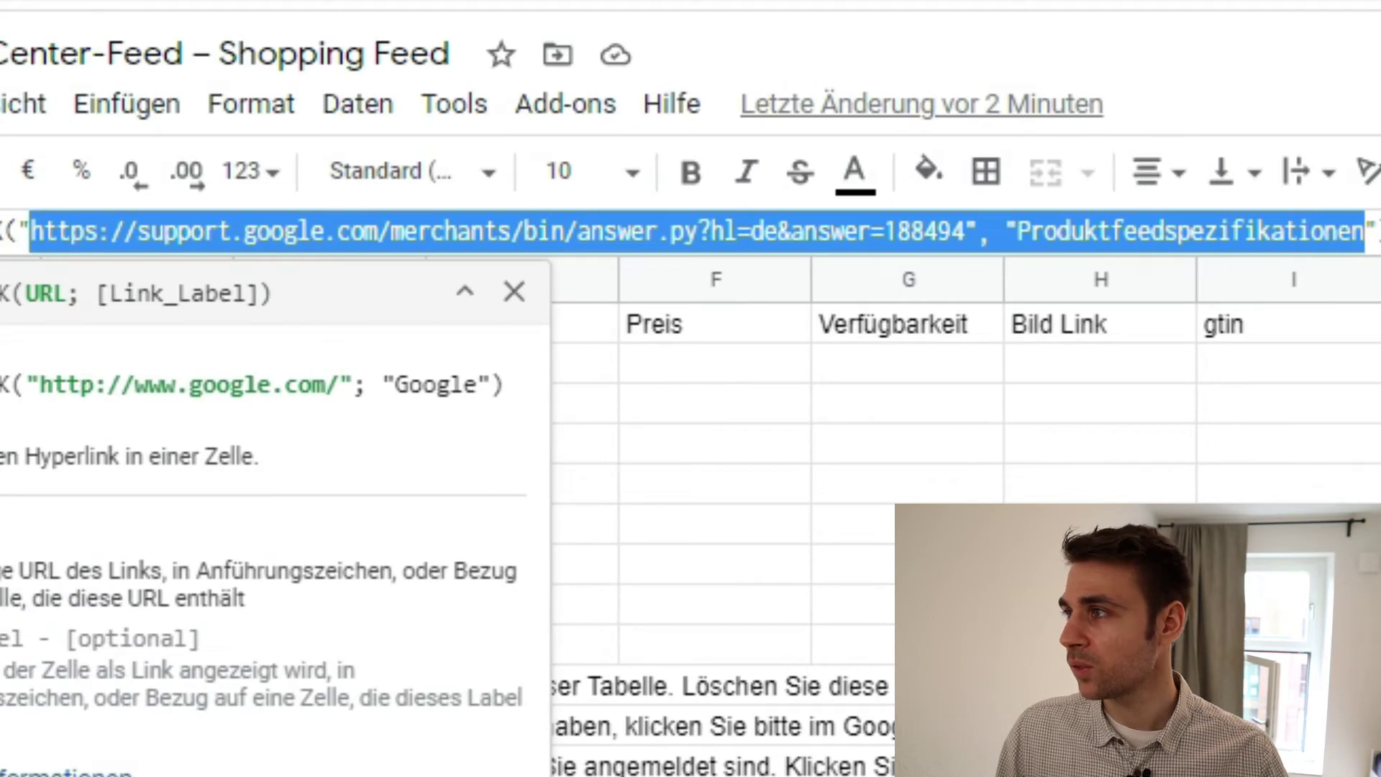
pyautogui.hotkey('ctrl', 'c')
pyautogui.hotkey('ctrl', 't')
pyautogui.hotkey('ctrl', 'v')
pyautogui.press('Return')
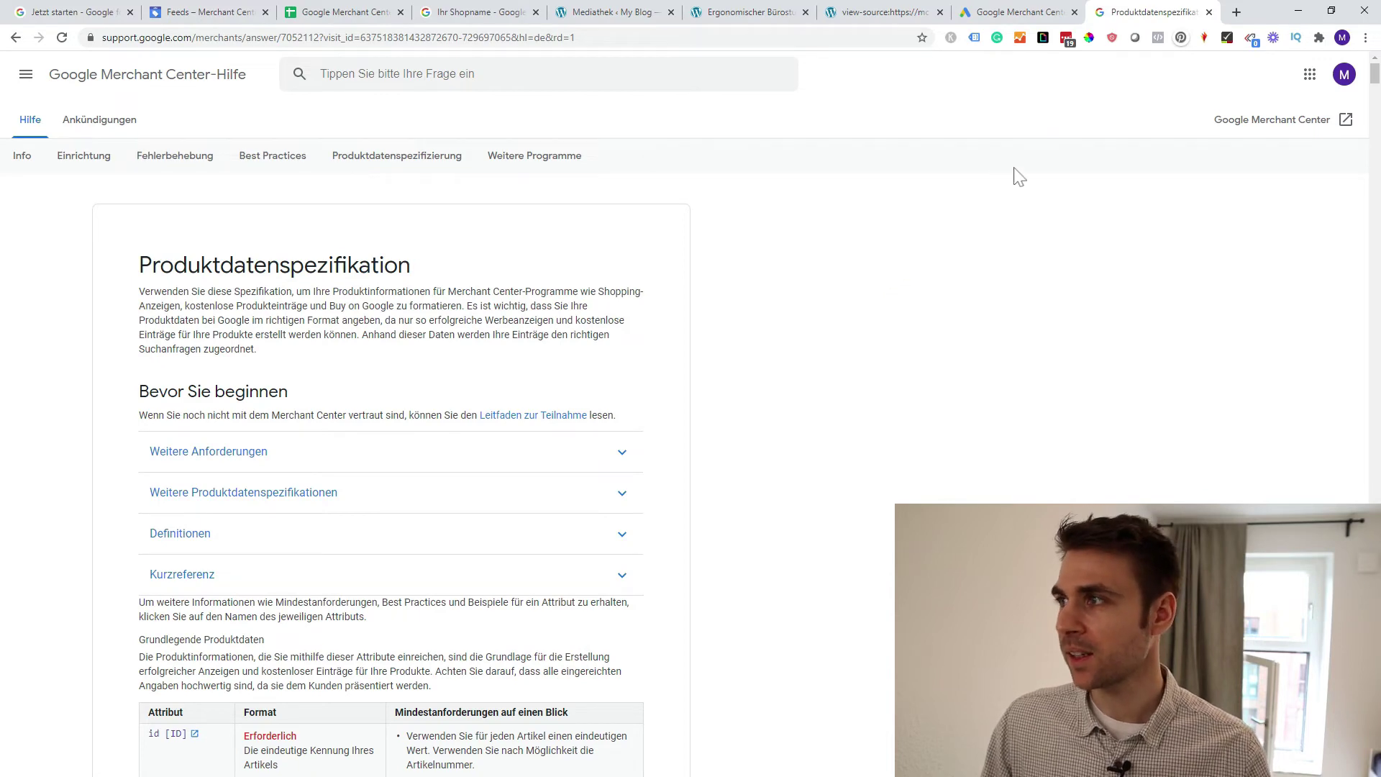
pyautogui.moveTo(1124, 13); pyautogui.dragTo(468, 12)
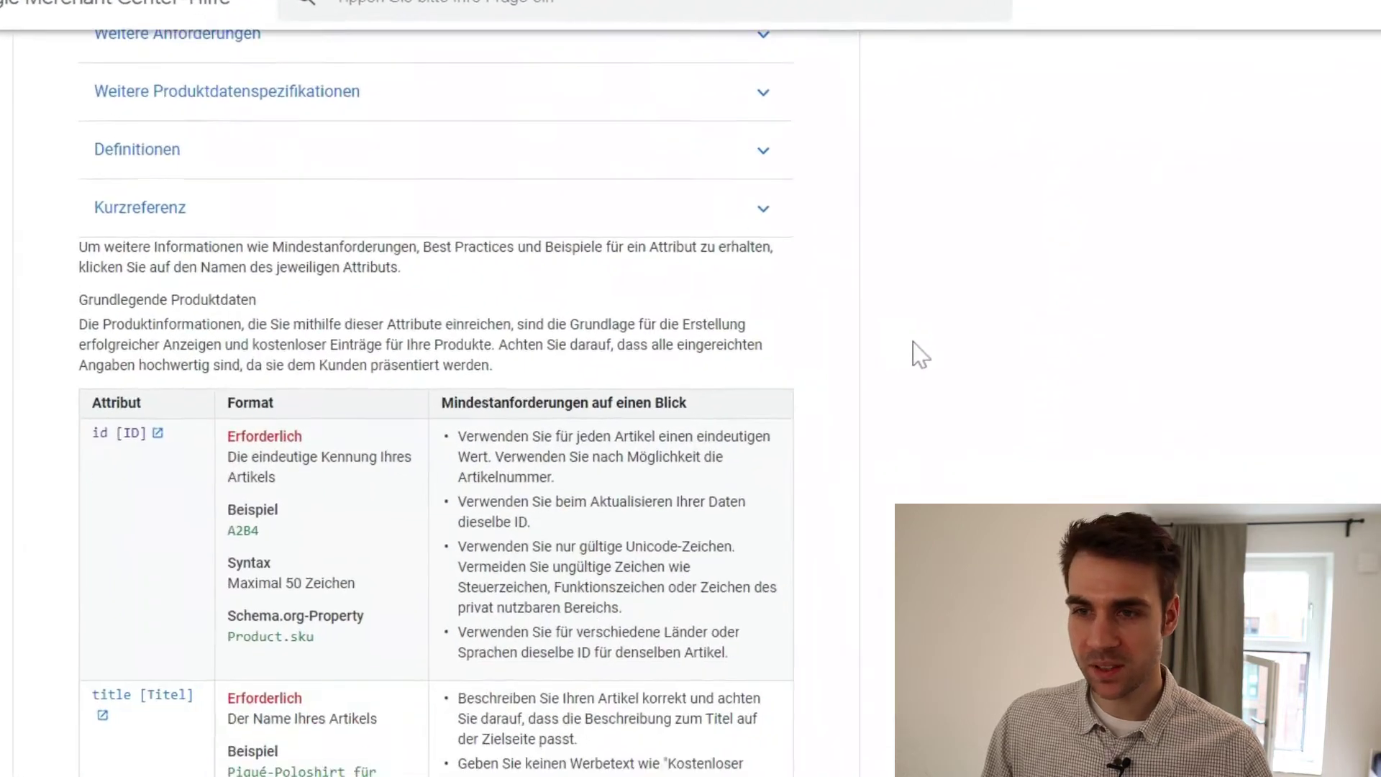
# Compare the spreadsheet's column headings with the product data specification and read the requirements for the id and title attributes
pyautogui.scroll(-1, 1001, 353)
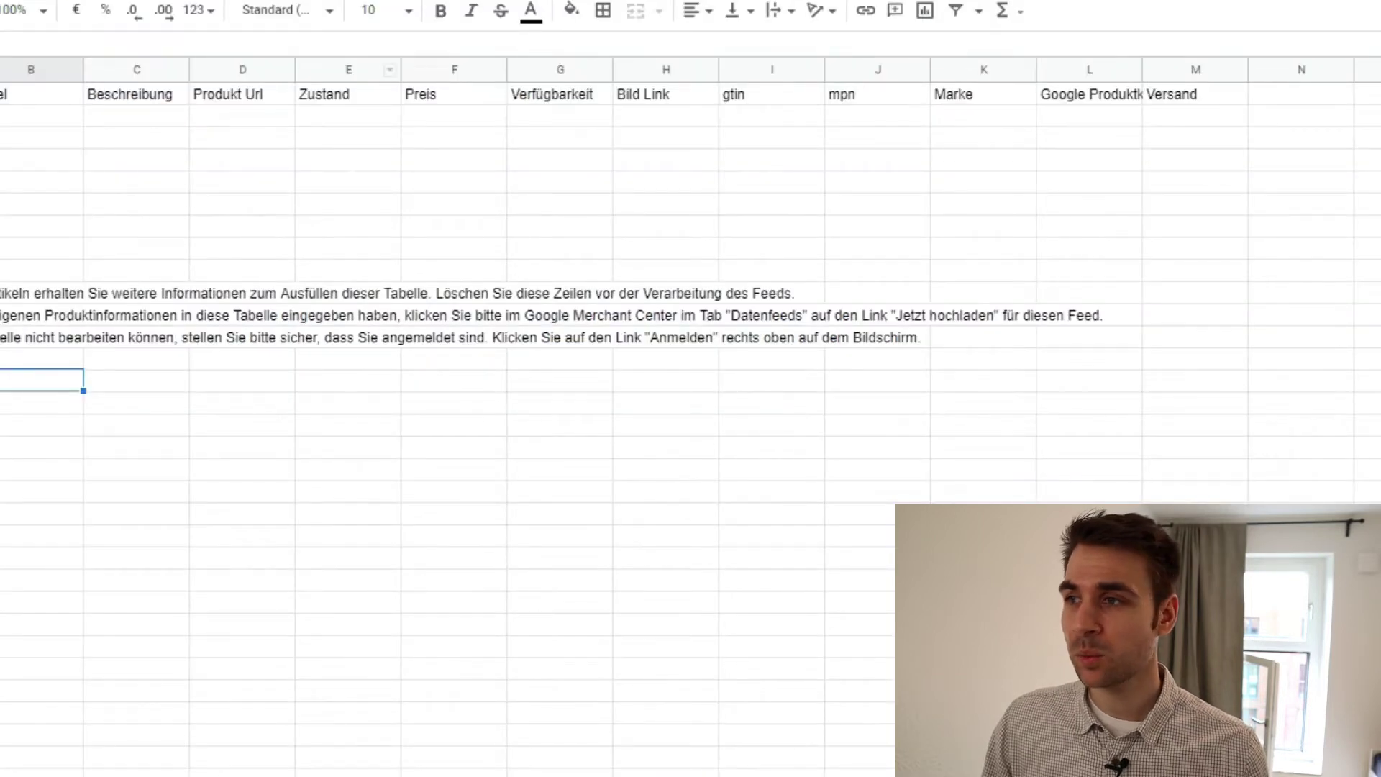
pyautogui.click(348, 159)
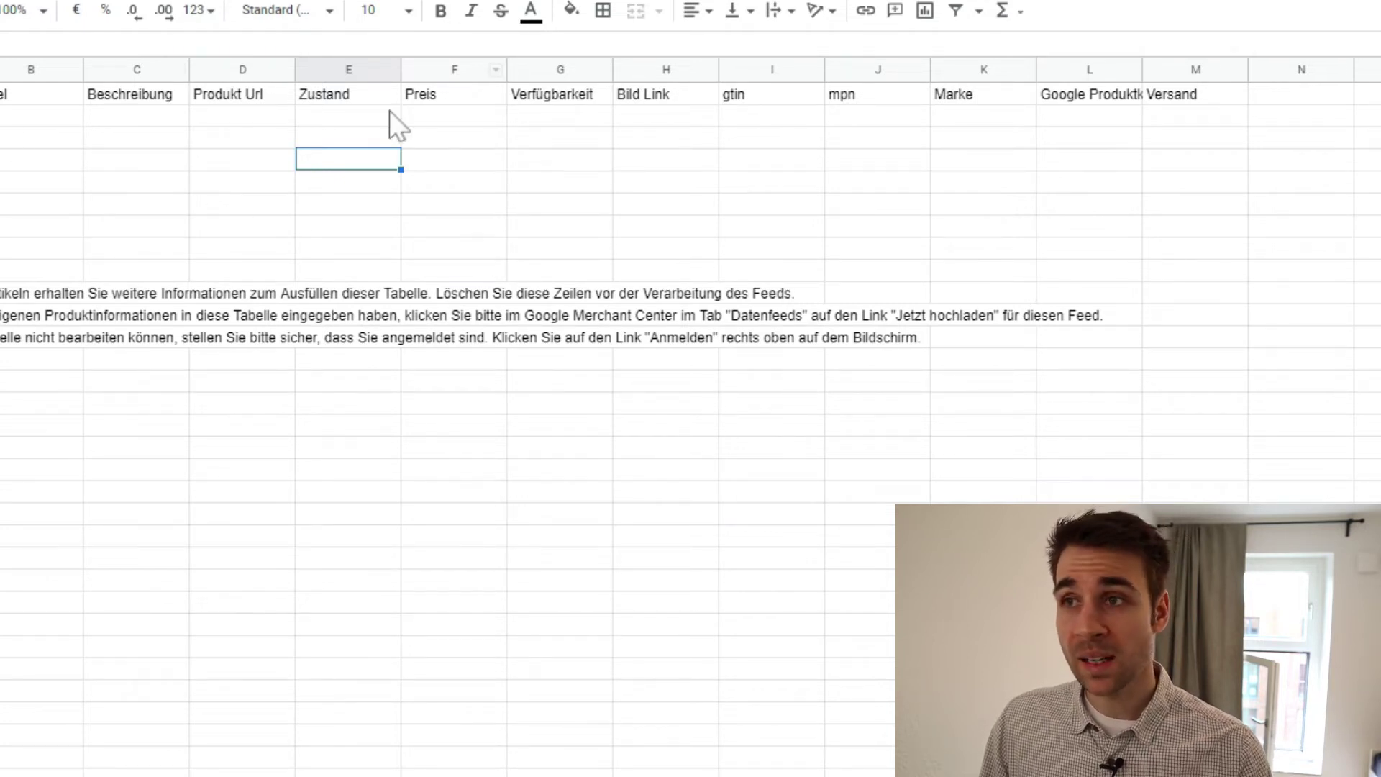
pyautogui.click(461, 2)
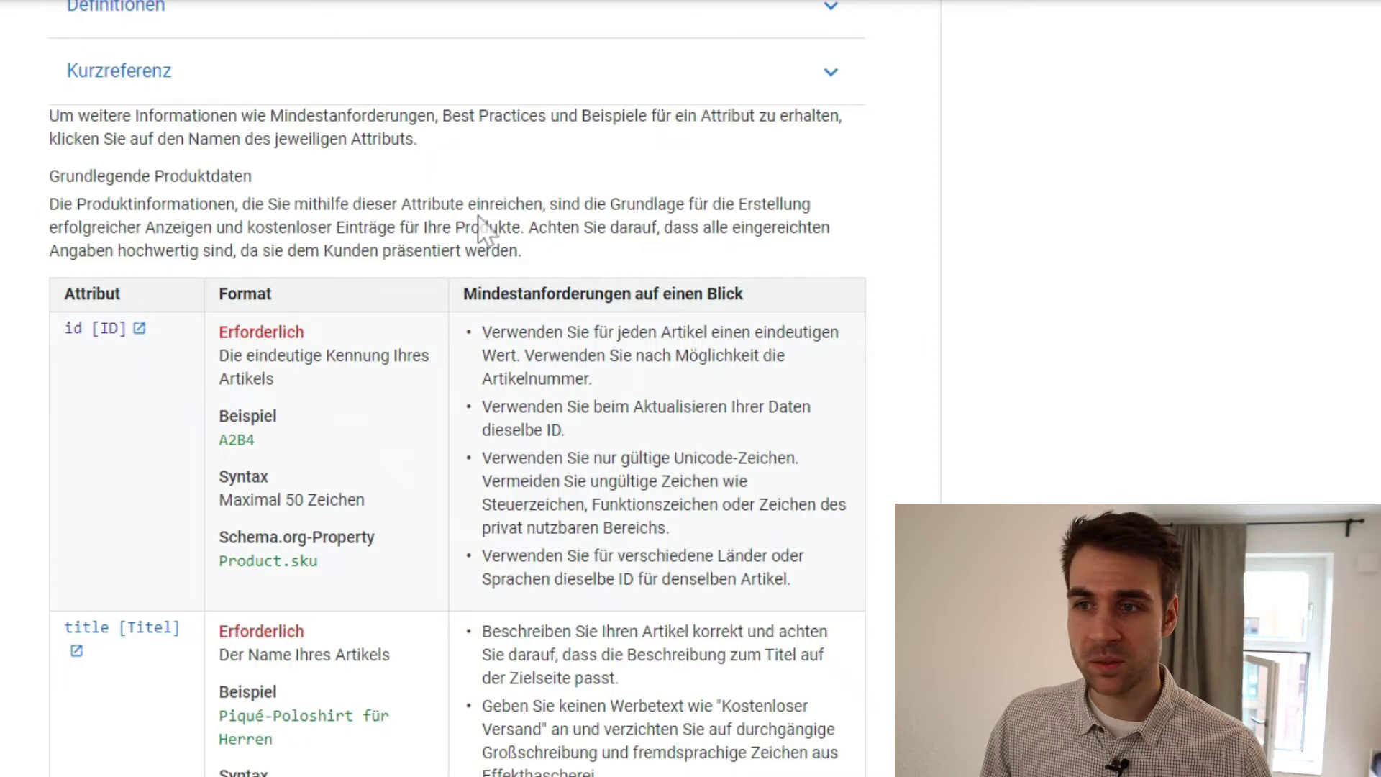
pyautogui.scroll(-2, 450, 323)
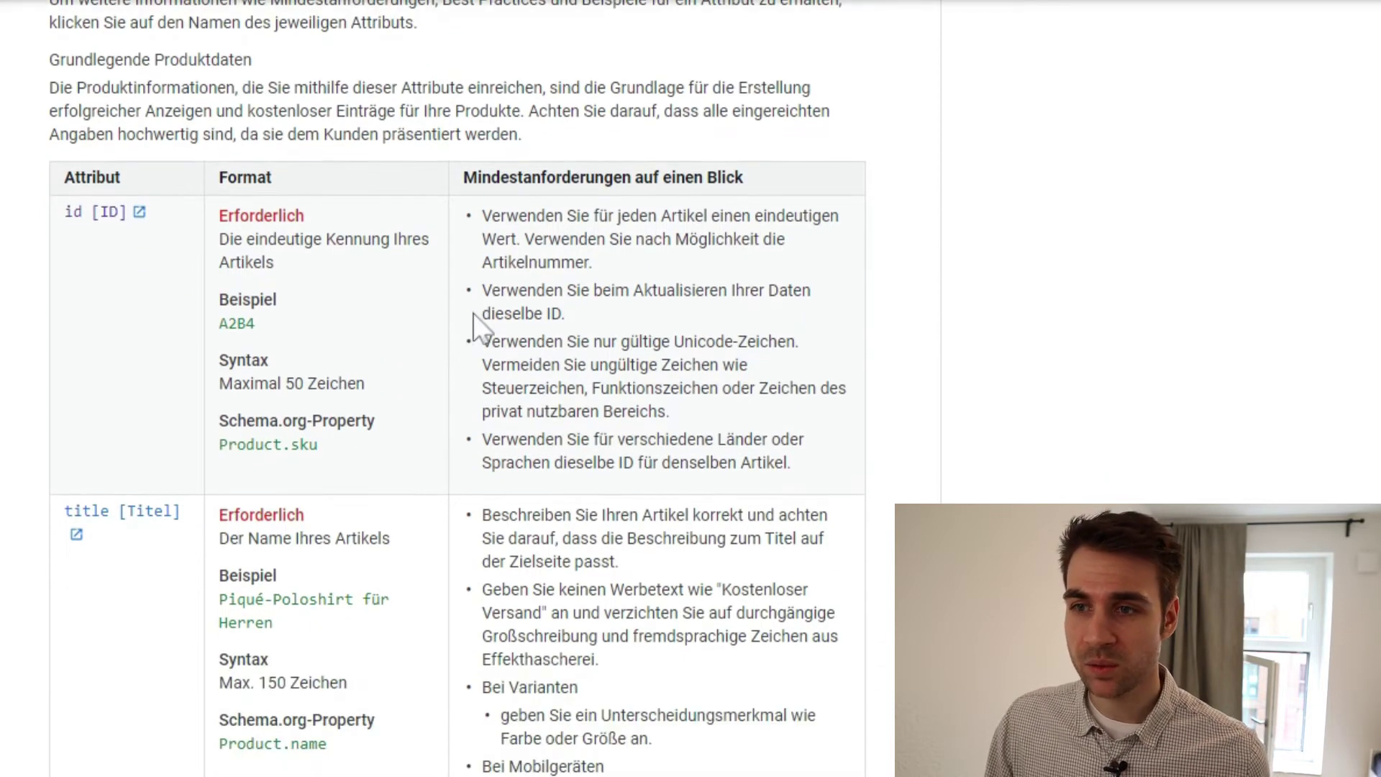
pyautogui.scroll(-2, 413, 353)
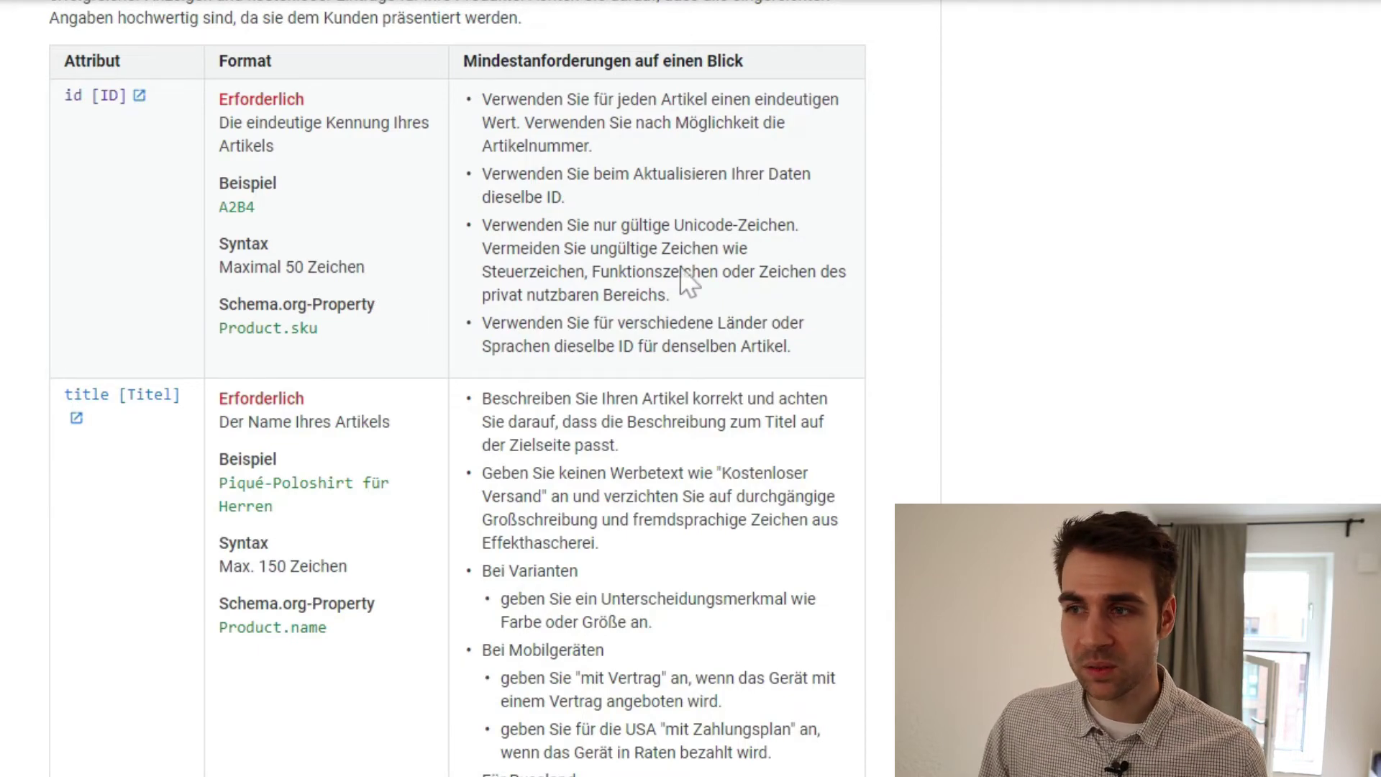
pyautogui.scroll(-3, 769, 316)
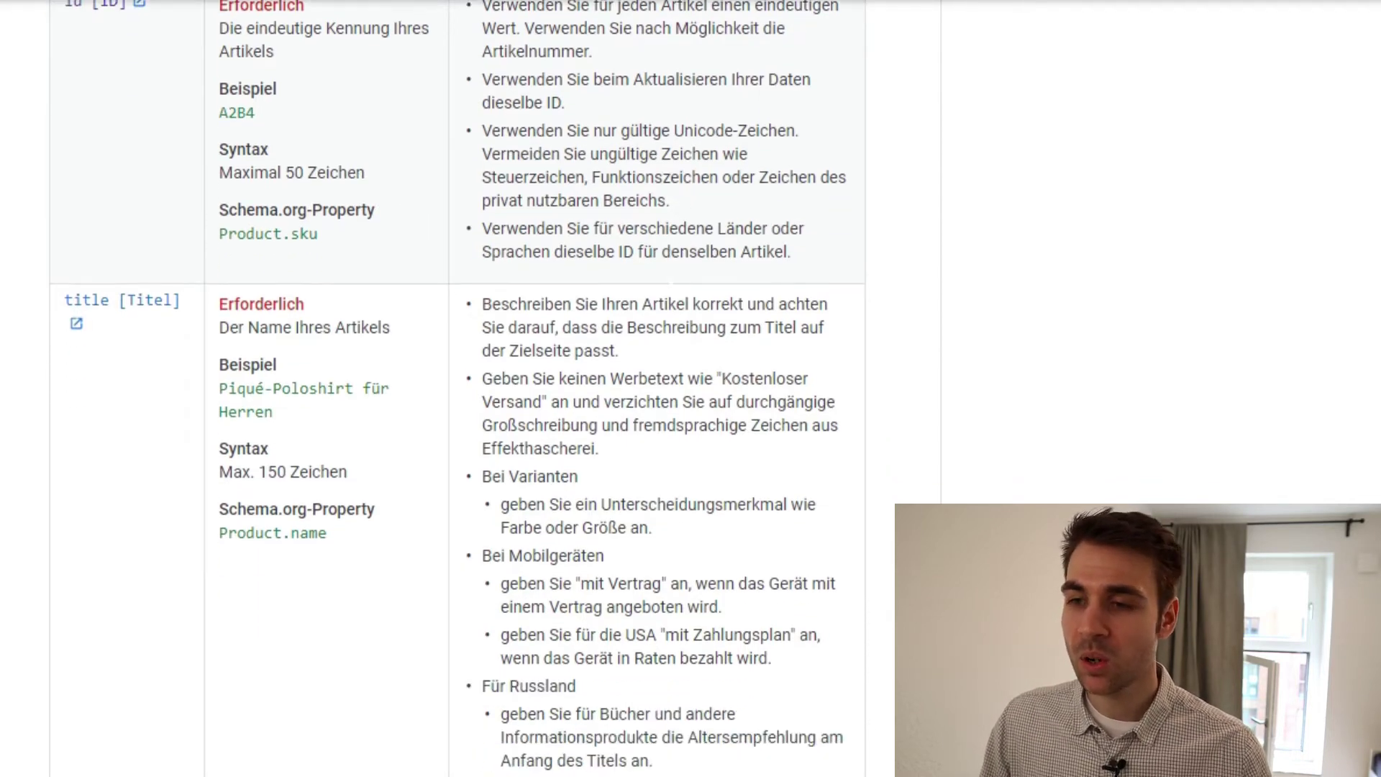
# Copy the article number 123456 from the Ergonomischer Bürostuhl shop page into ID cell A2 of the feed spreadsheet
pyautogui.scroll(3, 460, 388)
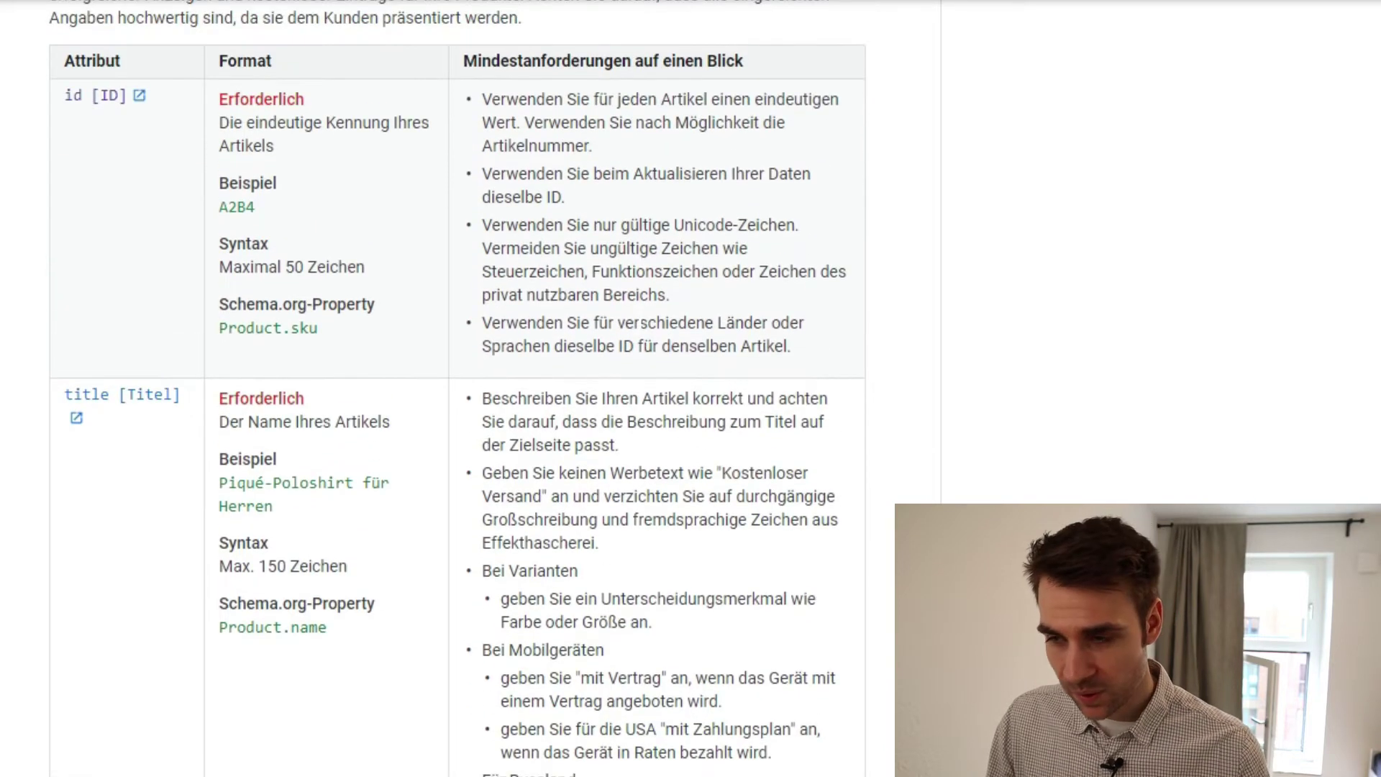
pyautogui.scroll(2, 635, 313)
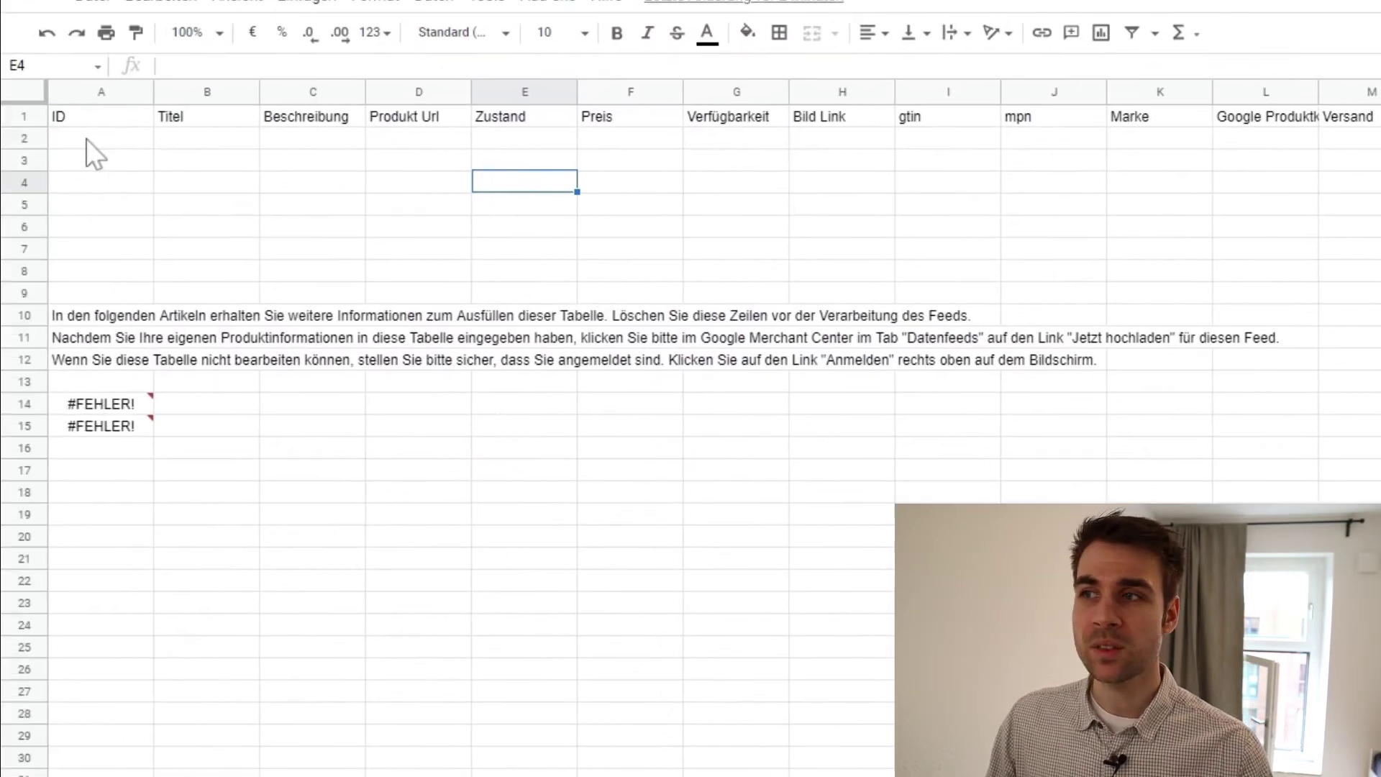
pyautogui.click(90, 140)
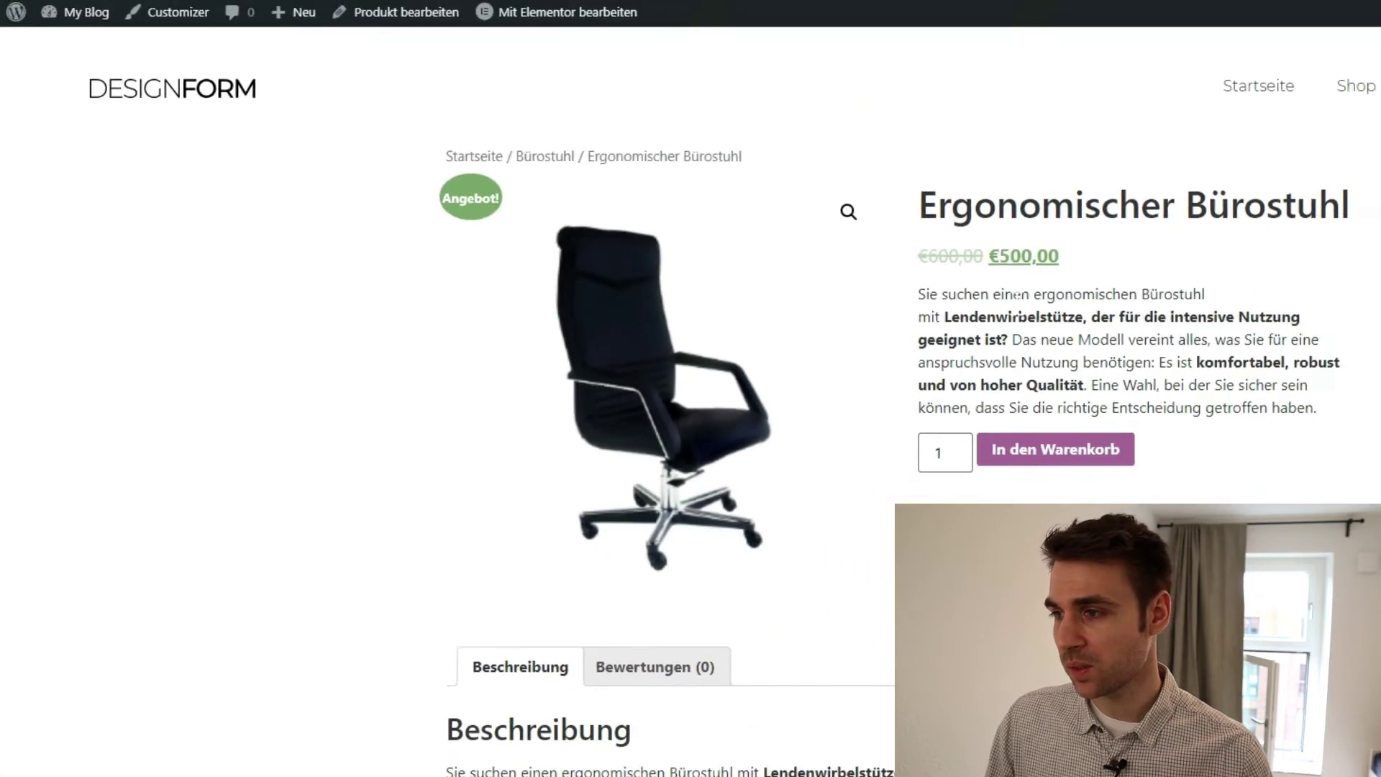
pyautogui.moveTo(781, 446); pyautogui.dragTo(818, 448)
pyautogui.hotkey('ctrl', 'c')
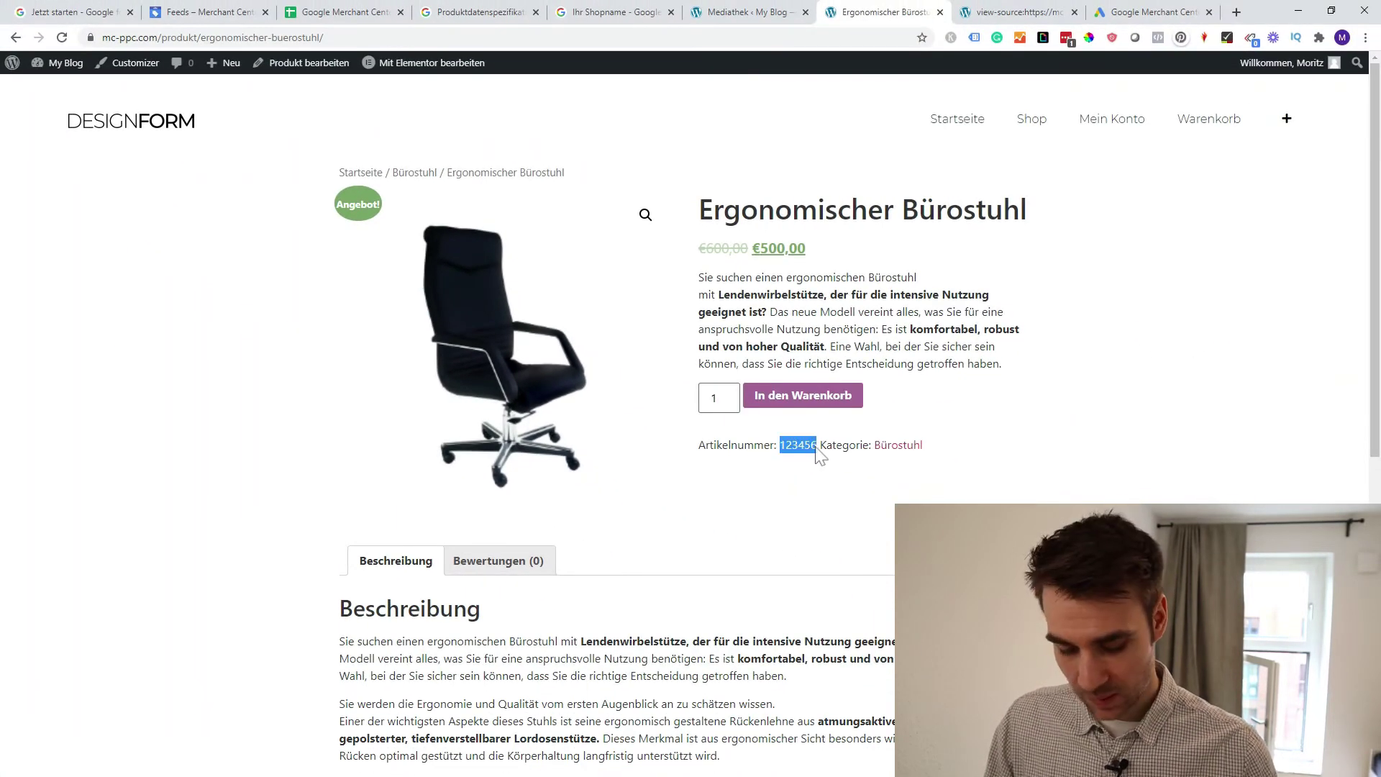
pyautogui.click(170, 11)
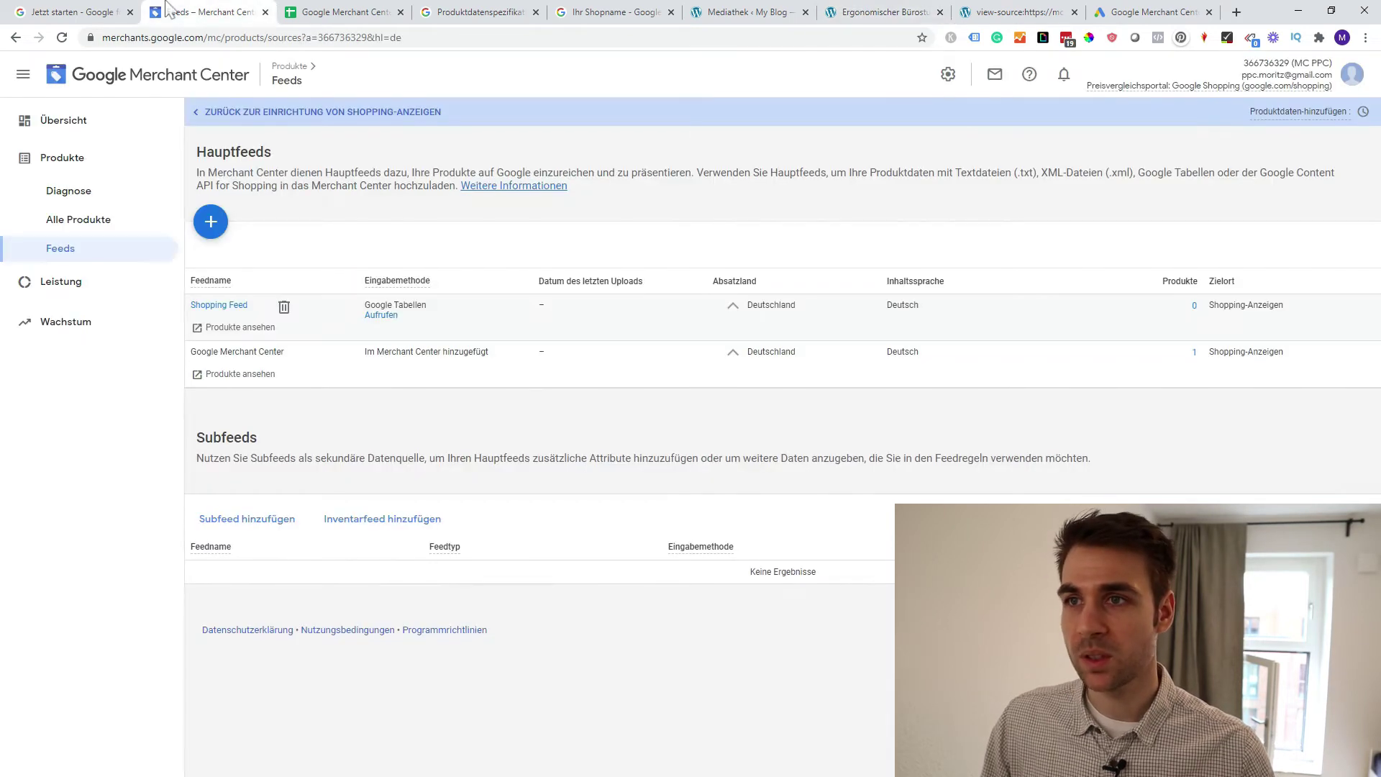
pyautogui.click(325, 12)
pyautogui.click(138, 199)
pyautogui.click(54, 171)
pyautogui.hotkey('ctrl', 'v')
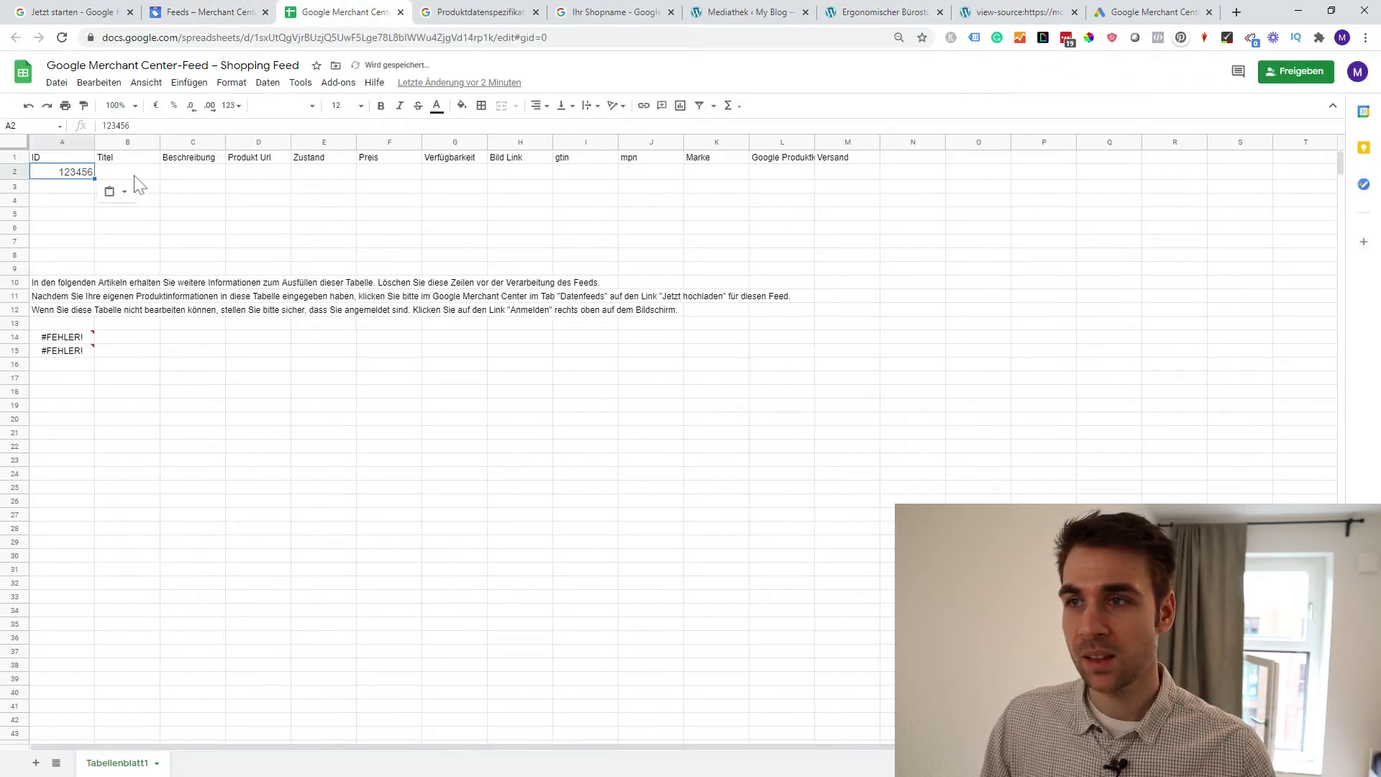
# Copy the product name "Ergonomischer Bürostuhl" from the shop page into Titel cell B2 of the feed spreadsheet
pyautogui.press('Tab')
pyautogui.click(884, 12)
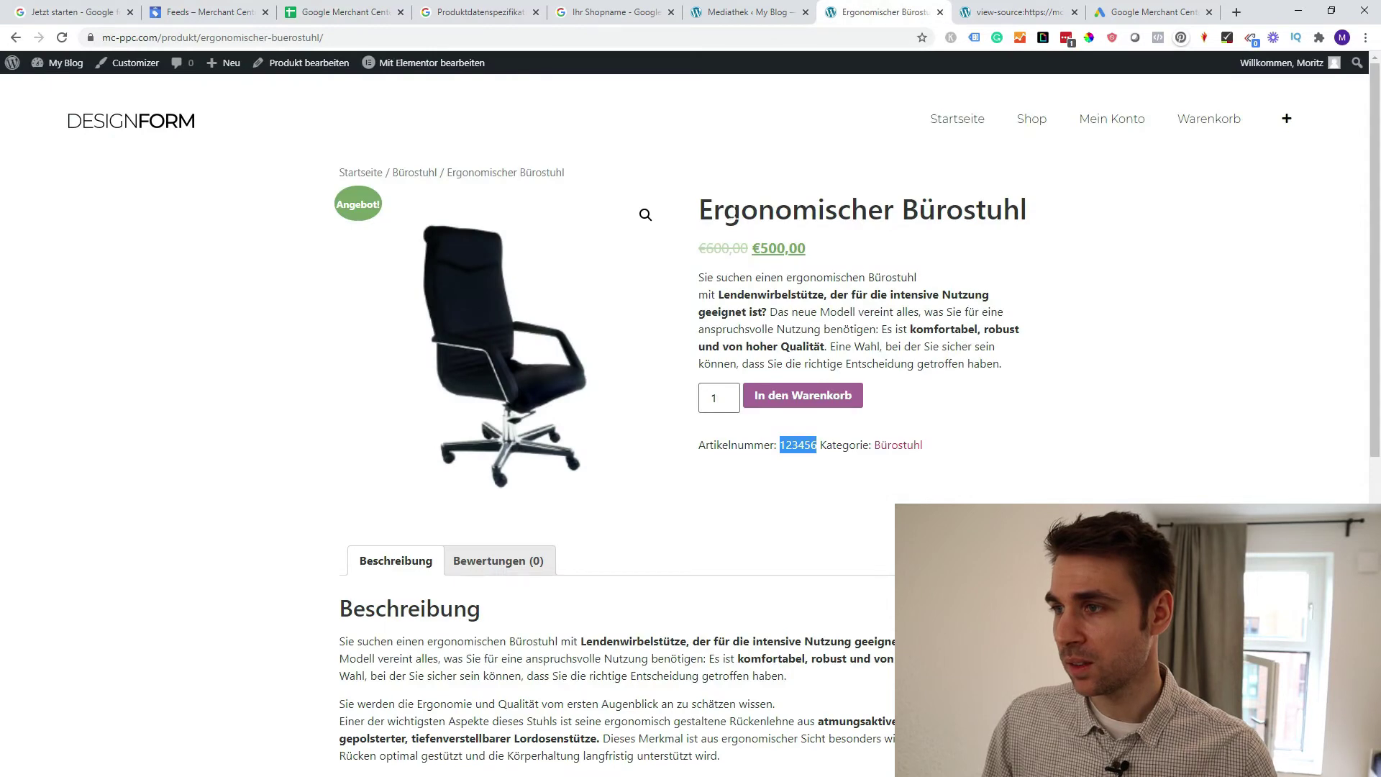
pyautogui.moveTo(699, 209); pyautogui.dragTo(1029, 209)
pyautogui.hotkey('ctrl', 'c')
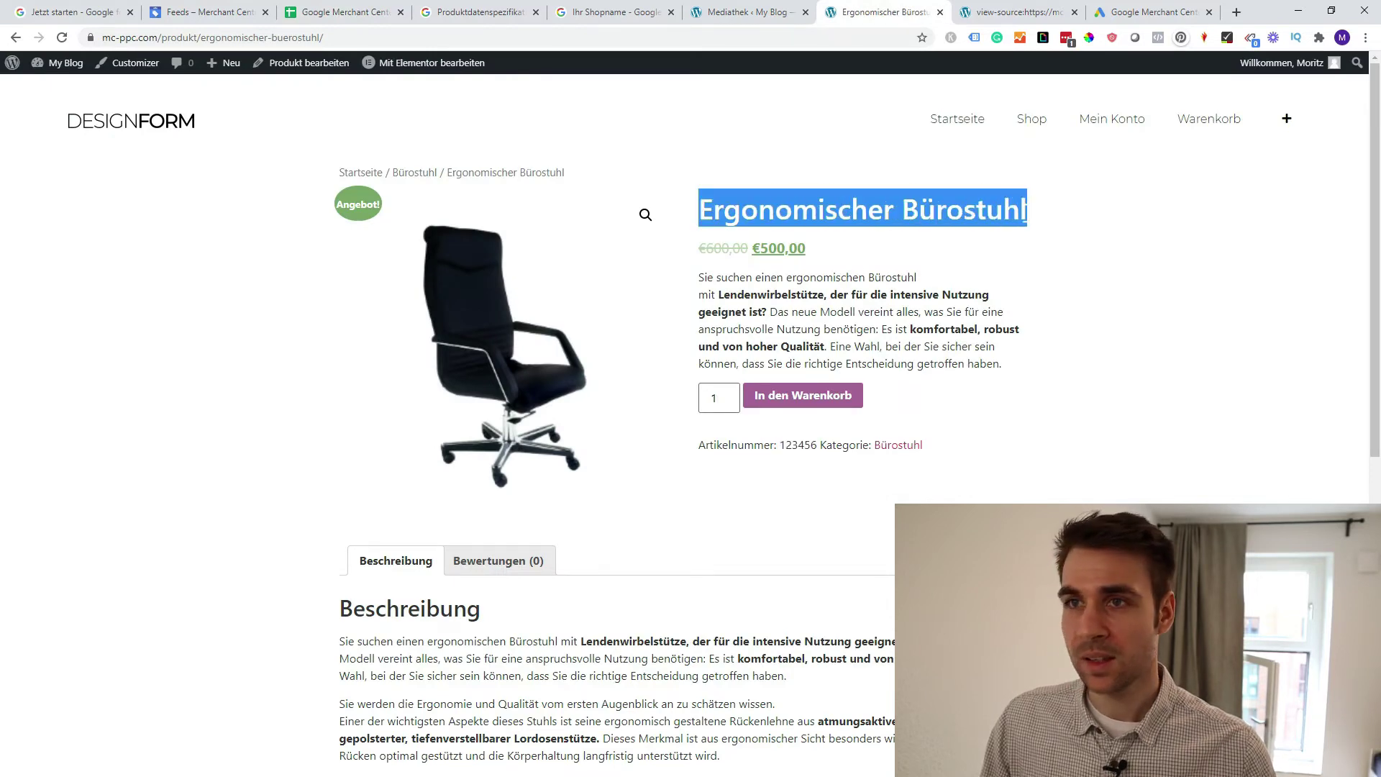
pyautogui.click(216, 12)
pyautogui.click(298, 15)
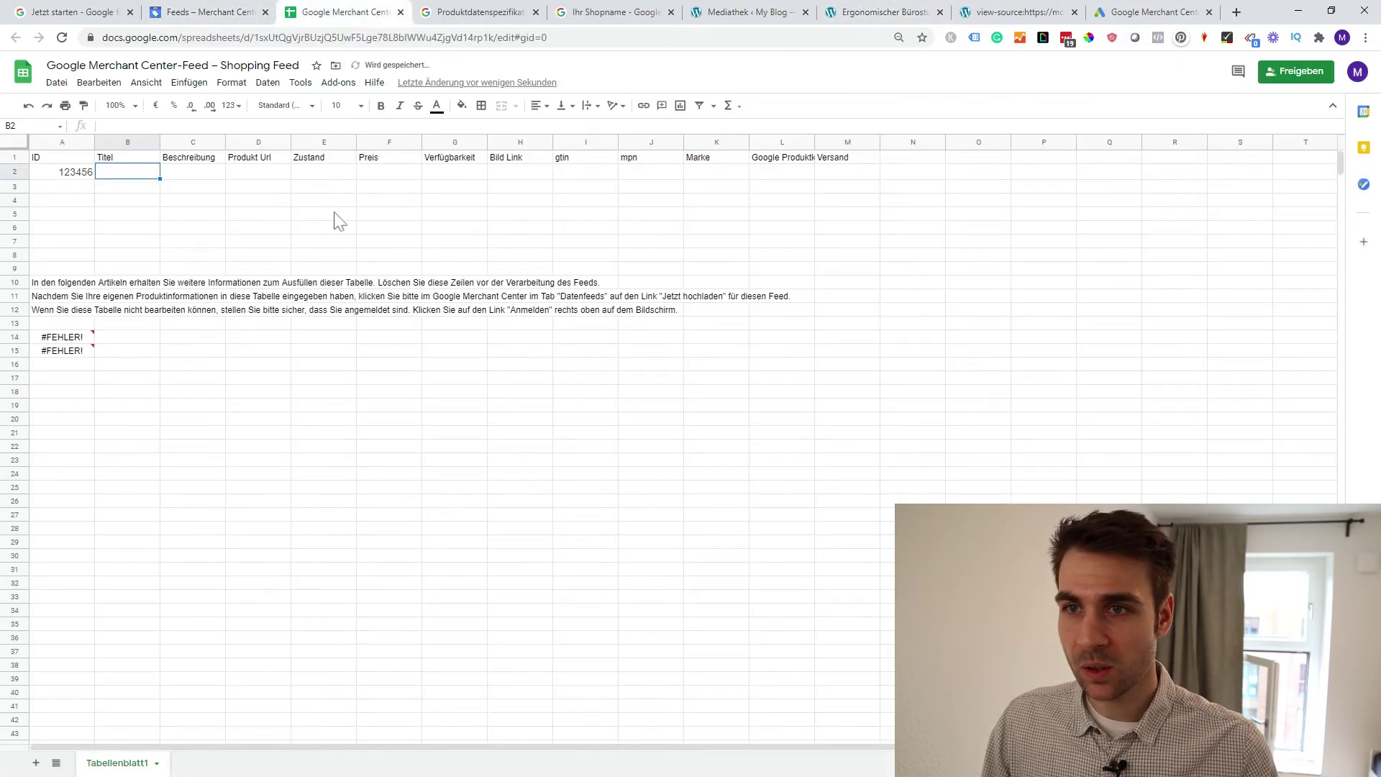
pyautogui.moveTo(119, 187); pyautogui.dragTo(118, 200)
pyautogui.click(118, 167)
pyautogui.hotkey('ctrl', 'v')
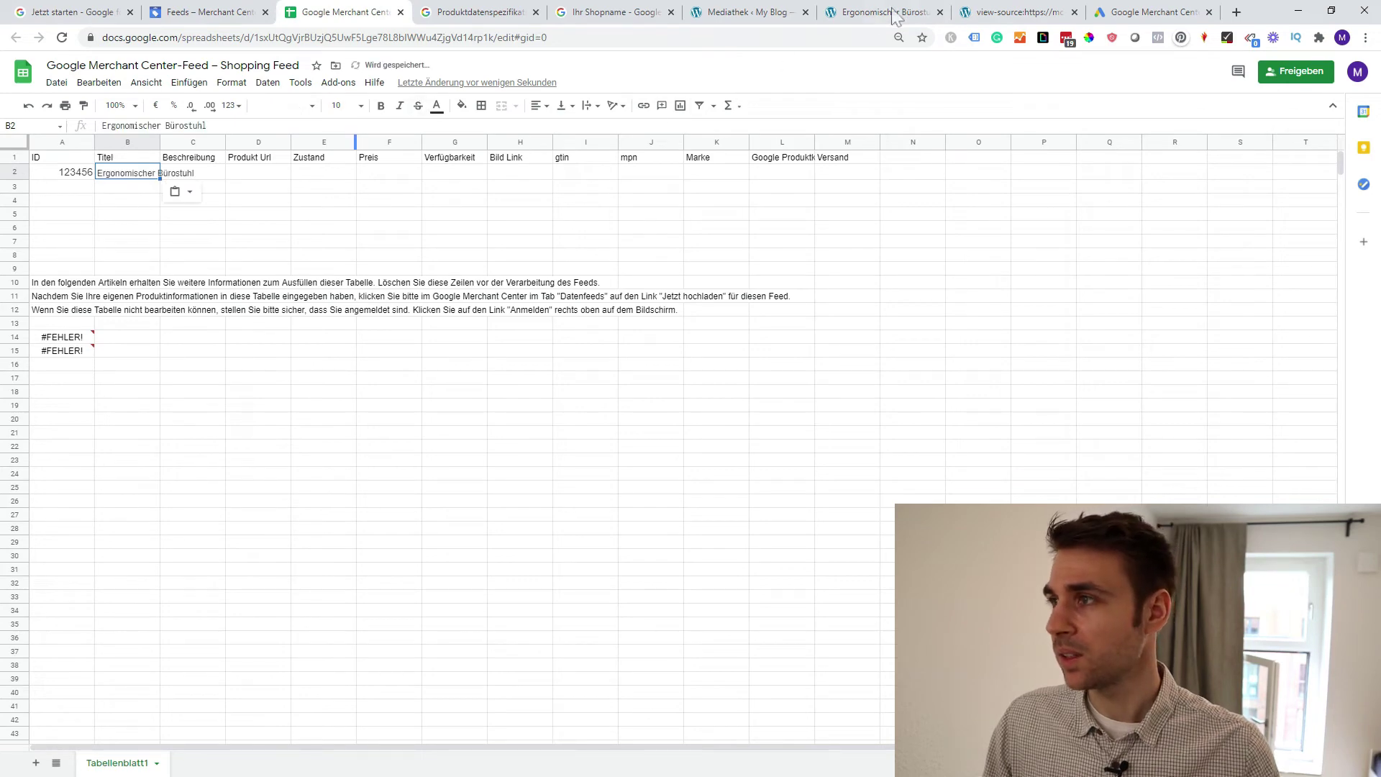
# Copy the short product description beneath the price on the shop page into Beschreibung cell C2 of the feed spreadsheet
pyautogui.click(993, 9)
pyautogui.click(887, 12)
pyautogui.scroll(-4, 1015, 348)
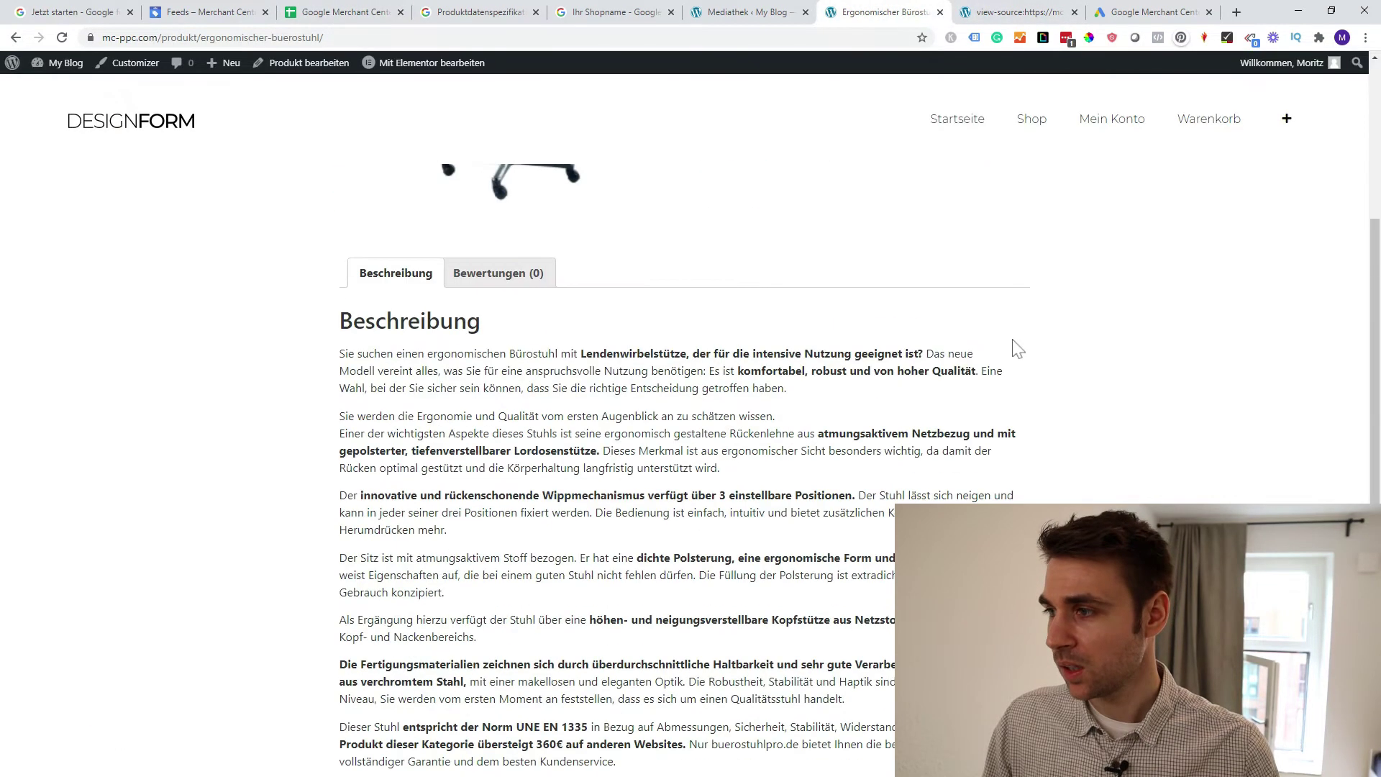
pyautogui.scroll(4, 1014, 349)
pyautogui.moveTo(1005, 370); pyautogui.dragTo(703, 285)
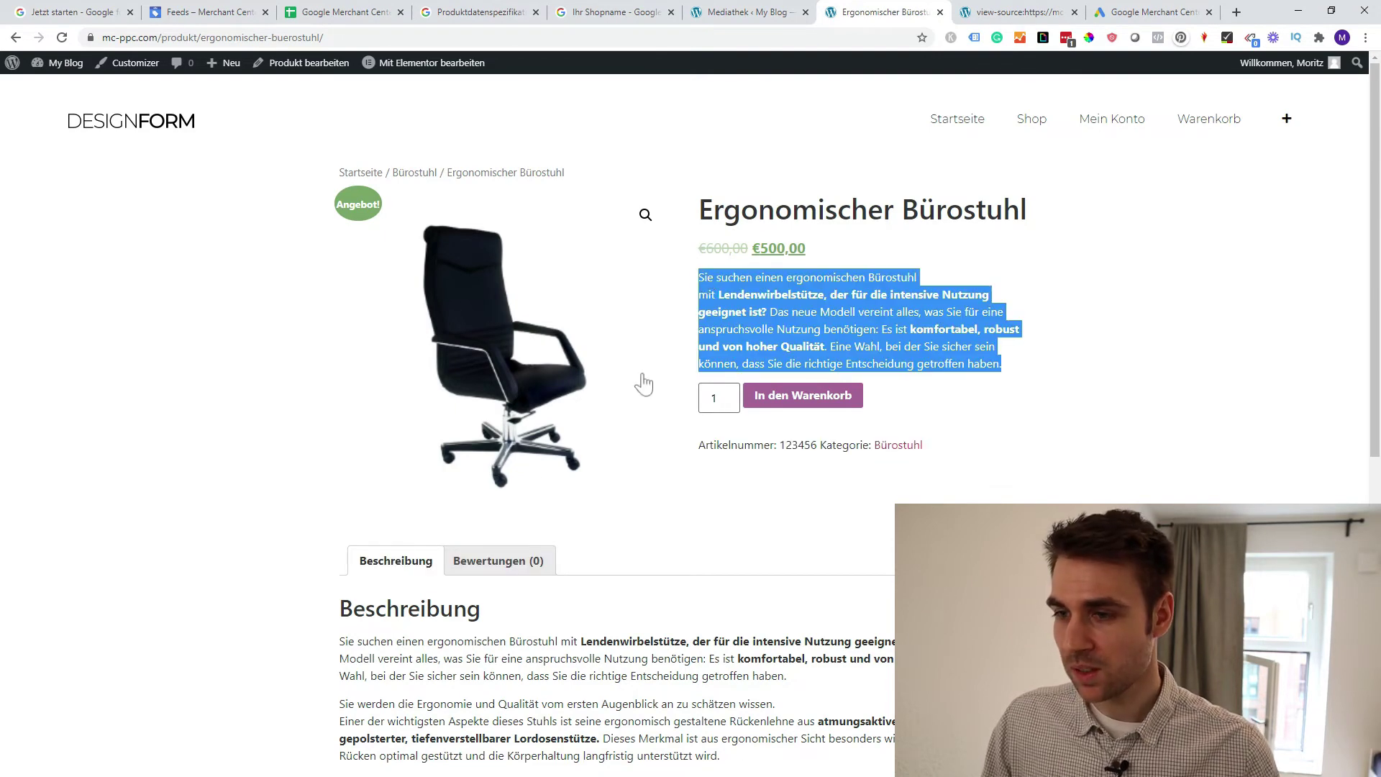
pyautogui.scroll(-3, 638, 385)
pyautogui.scroll(3, 558, 515)
pyautogui.click(298, 16)
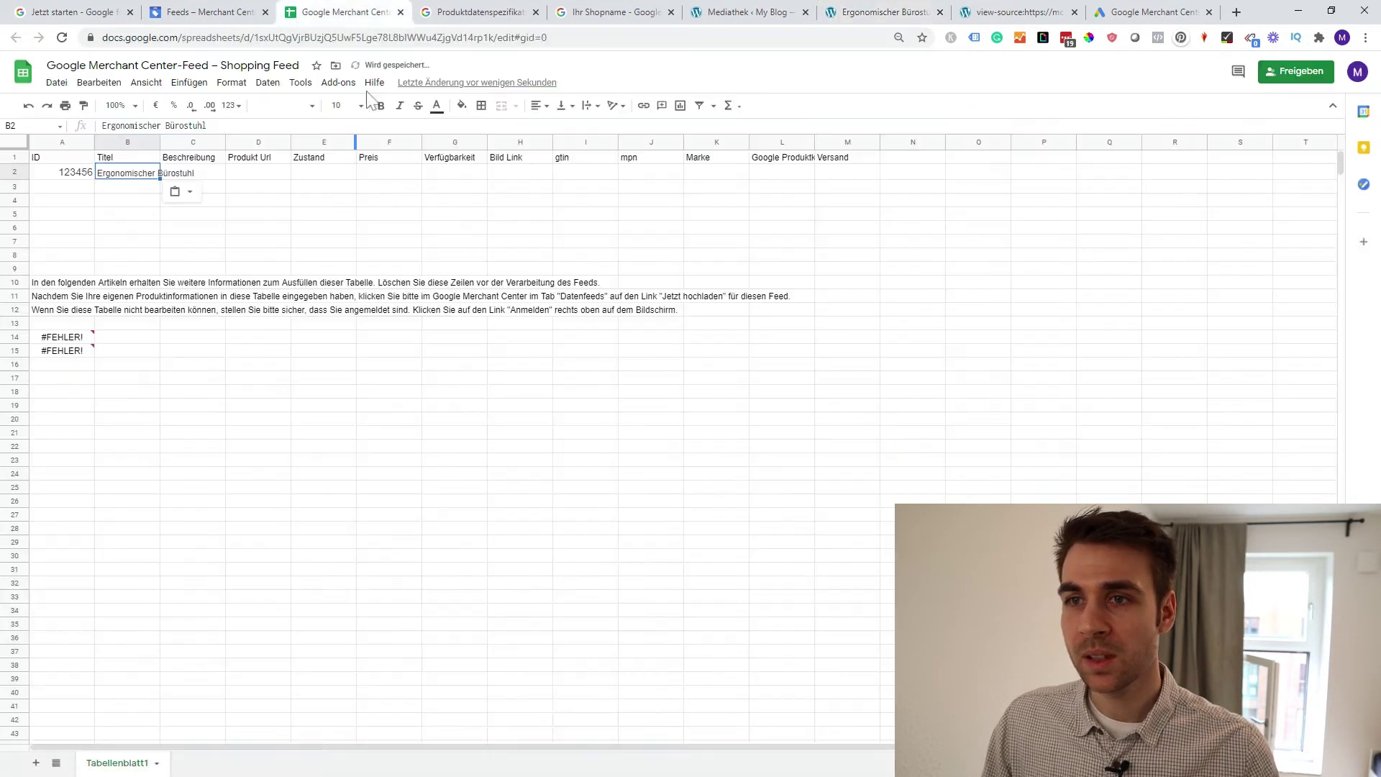
pyautogui.click(255, 202)
pyautogui.click(216, 175)
pyautogui.hotkey('ctrl', 'v')
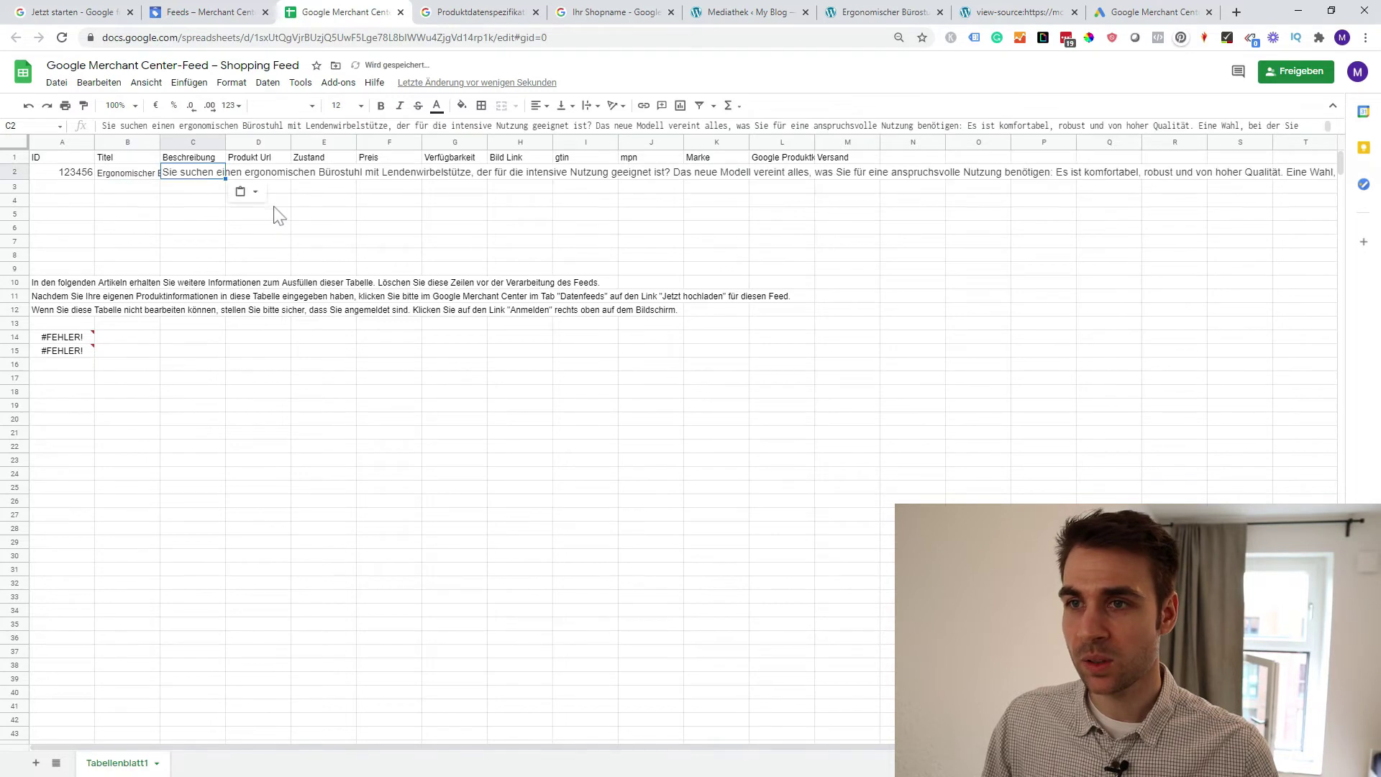
# Select Produkt Url cell D2 in the product's row of the feed spreadsheet
pyautogui.click(273, 202)
pyautogui.click(258, 378)
pyautogui.click(260, 173)
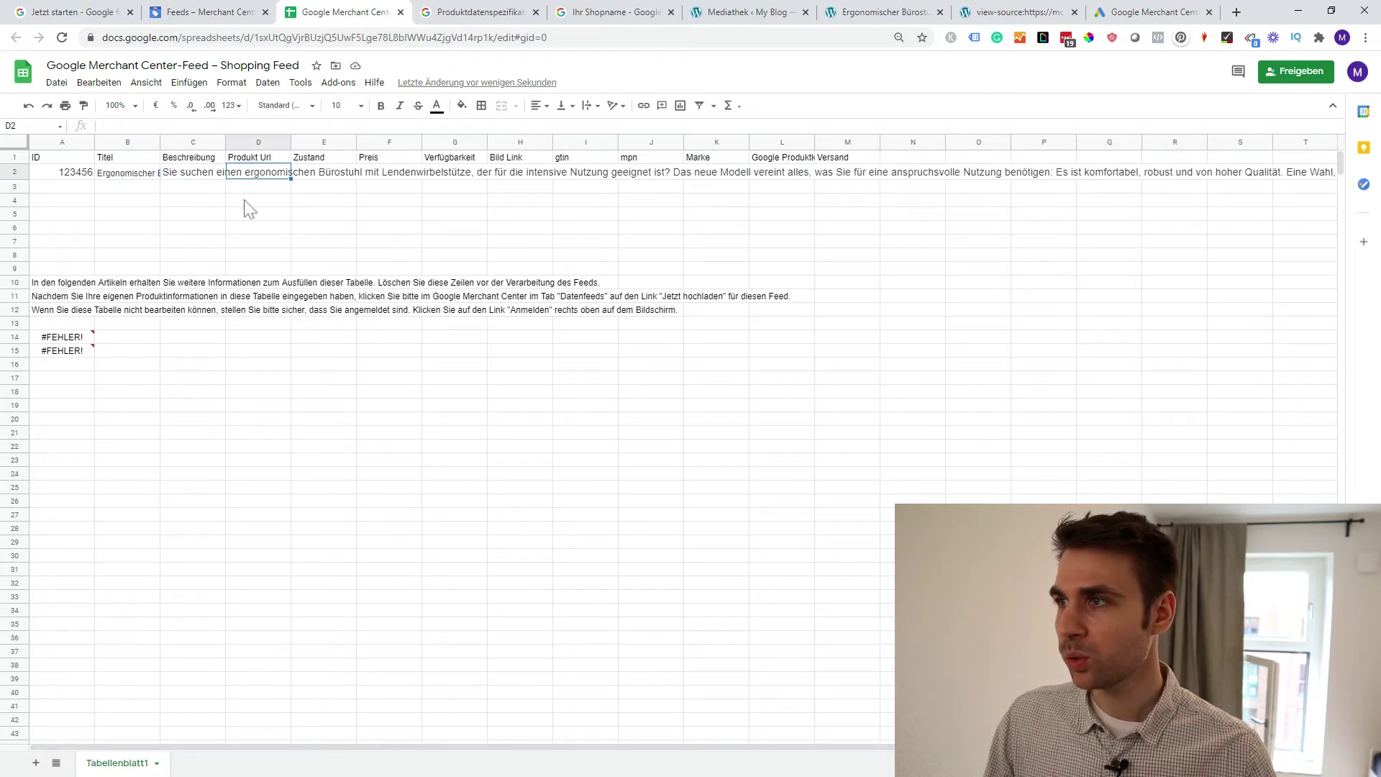
# Copy the Ergonomischer Bürostuhl product page's web address into the Produkt Url cell of row 2 in the feed sheet
pyautogui.click(867, 13)
pyautogui.click(454, 38)
pyautogui.hotkey('ctrl', 'c')
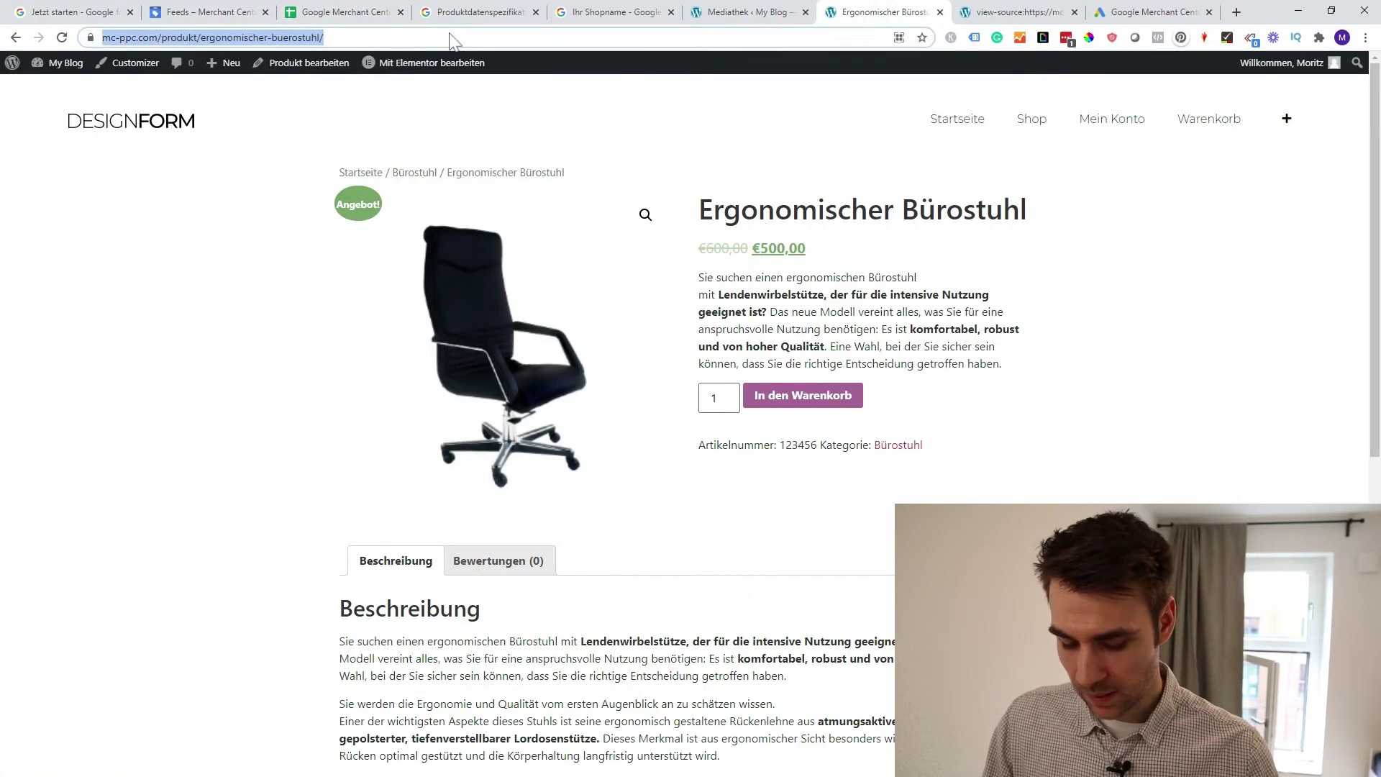
pyautogui.click(309, 12)
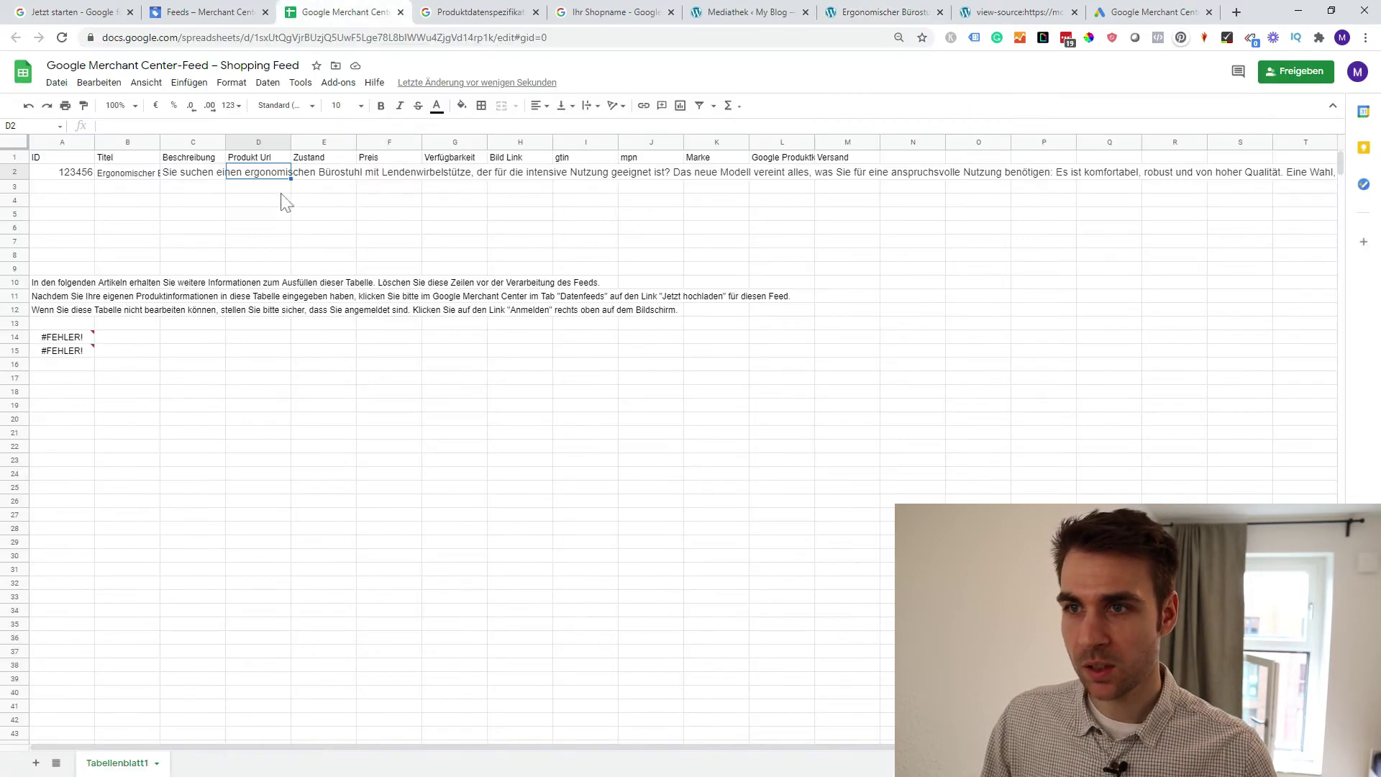
pyautogui.click(277, 189)
pyautogui.click(256, 173)
pyautogui.hotkey('ctrl', 'v')
pyautogui.click(267, 201)
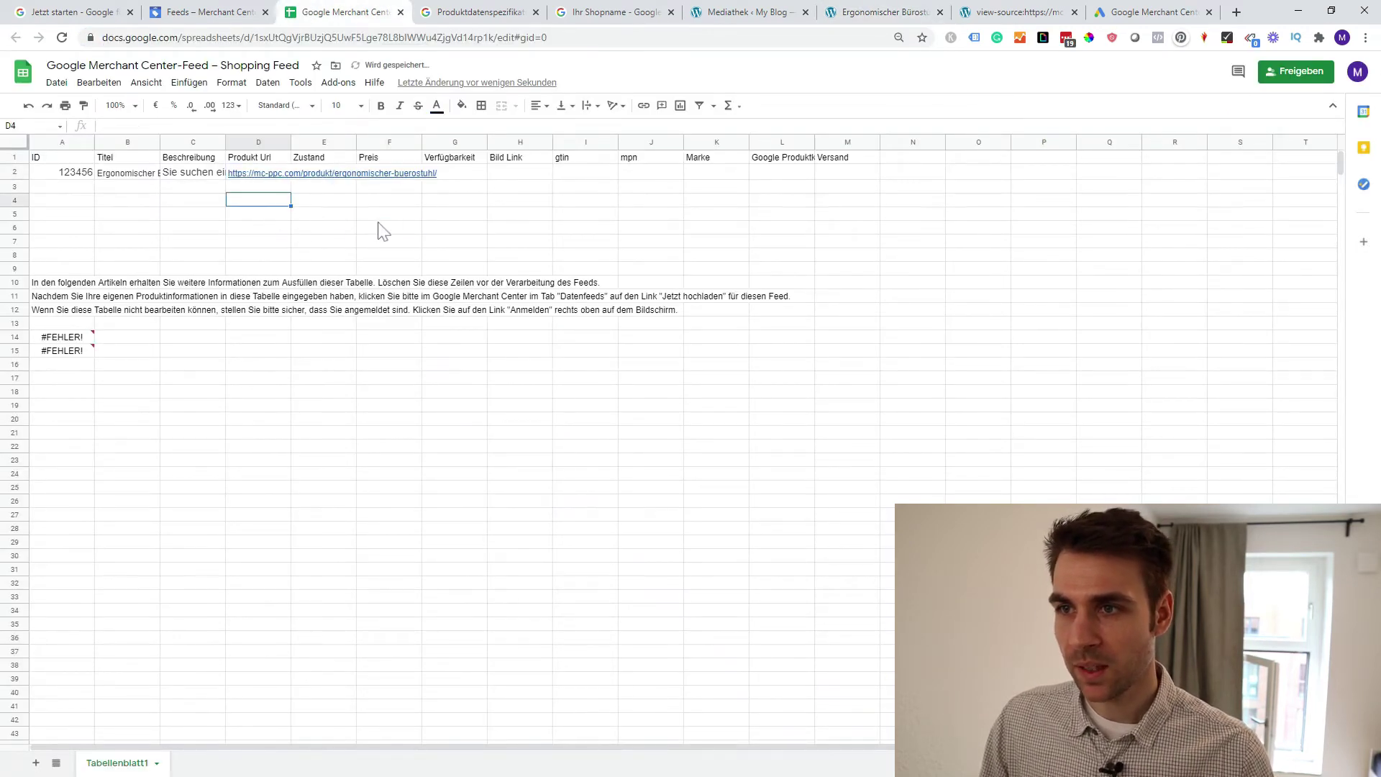
# Fill in row 2 of the feed with Zustand "neu" and Preis "500.00 EUR"
pyautogui.click(379, 228)
pyautogui.click(314, 205)
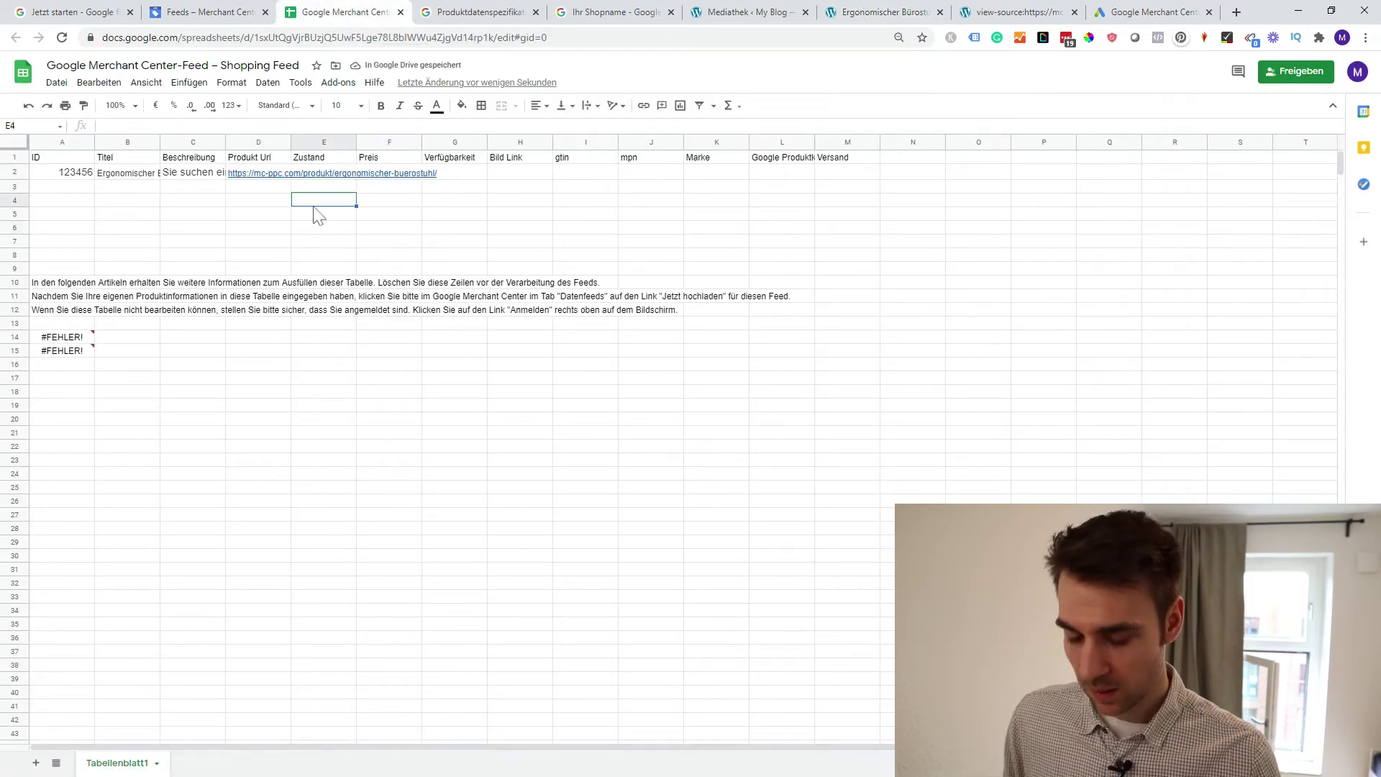
pyautogui.press('Up')
pyautogui.press('Up')
pyautogui.write('neu')
pyautogui.press('Tab')
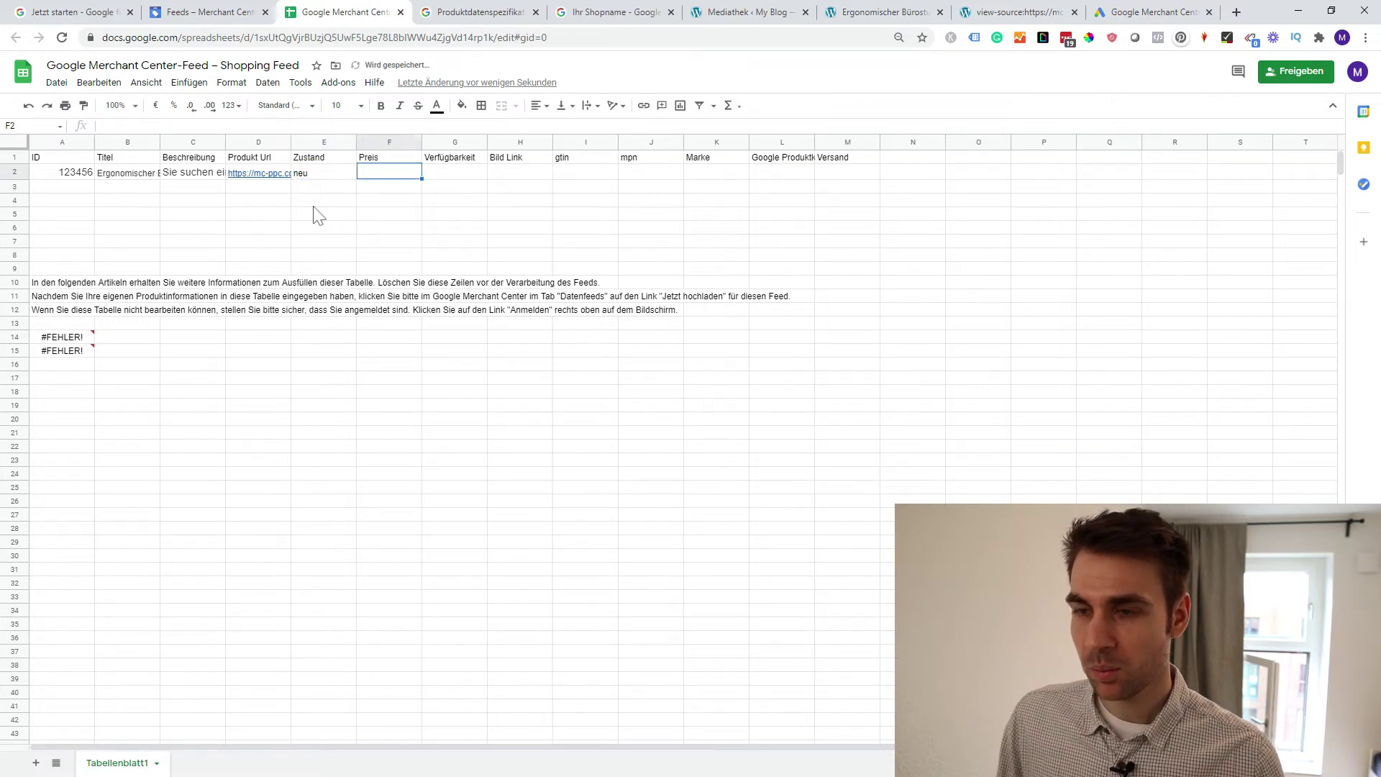
pyautogui.write('500.00 EUR')
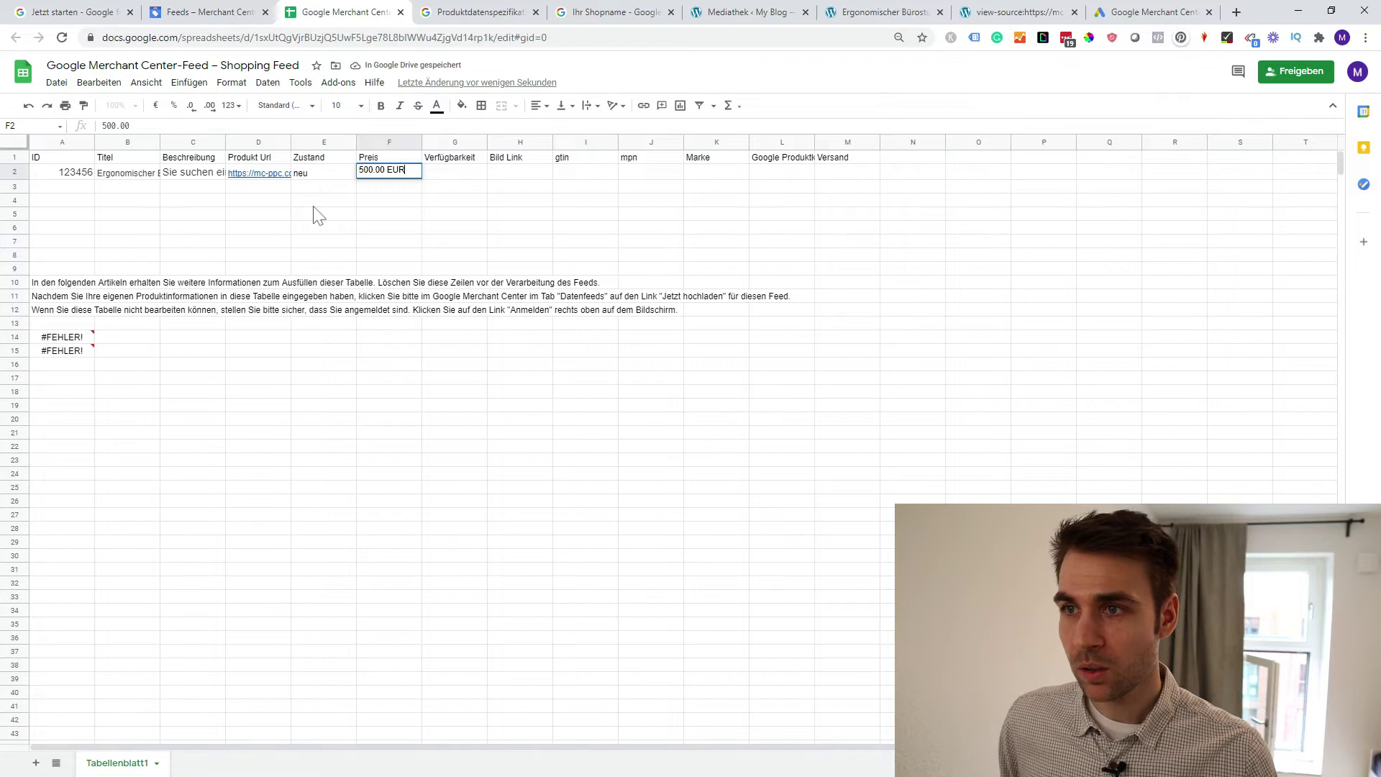
pyautogui.hotkey('ctrl', 'Return')
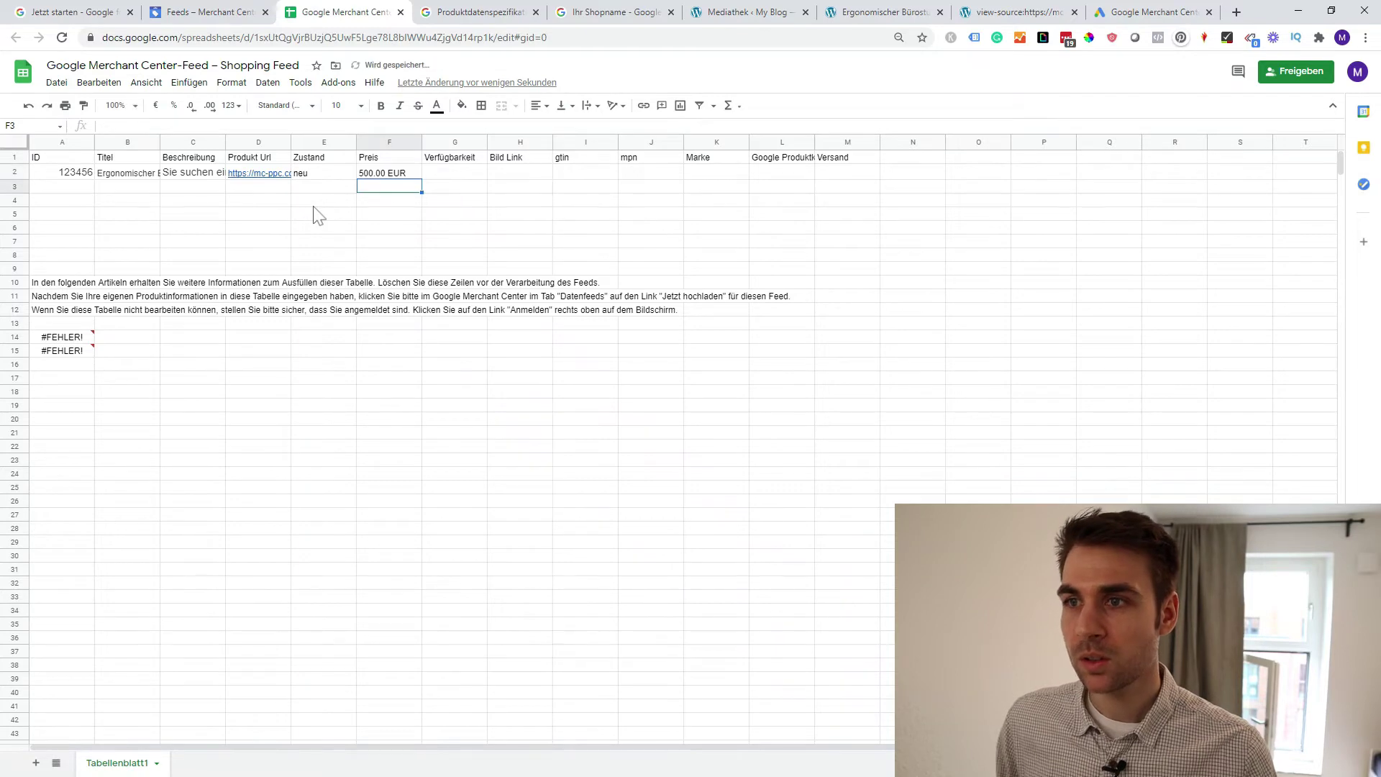
# Search the product data specification for "preis", examine the price attribute's required format, and compare it with the price entered in the feed sheet
pyautogui.click(488, 6)
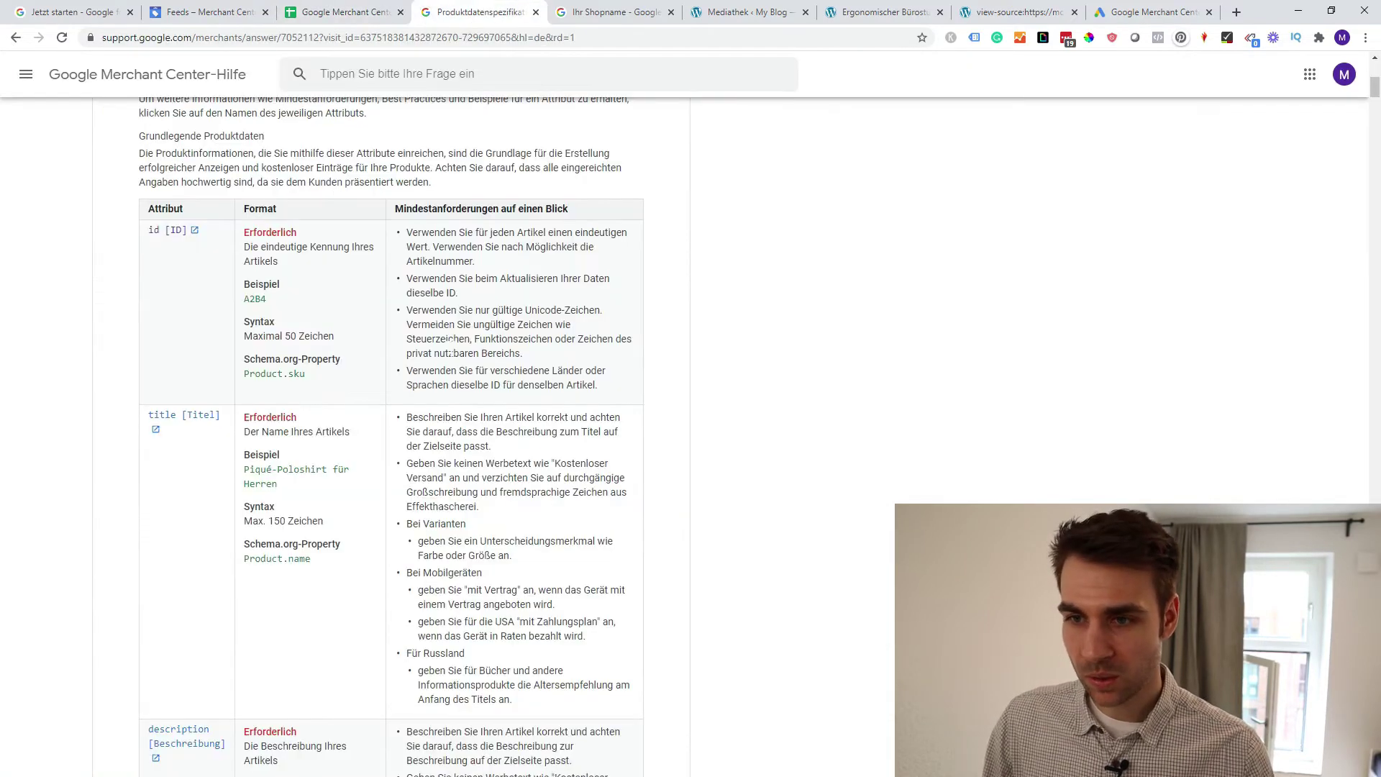
pyautogui.scroll(-8, 426, 340)
pyautogui.scroll(-10, 424, 335)
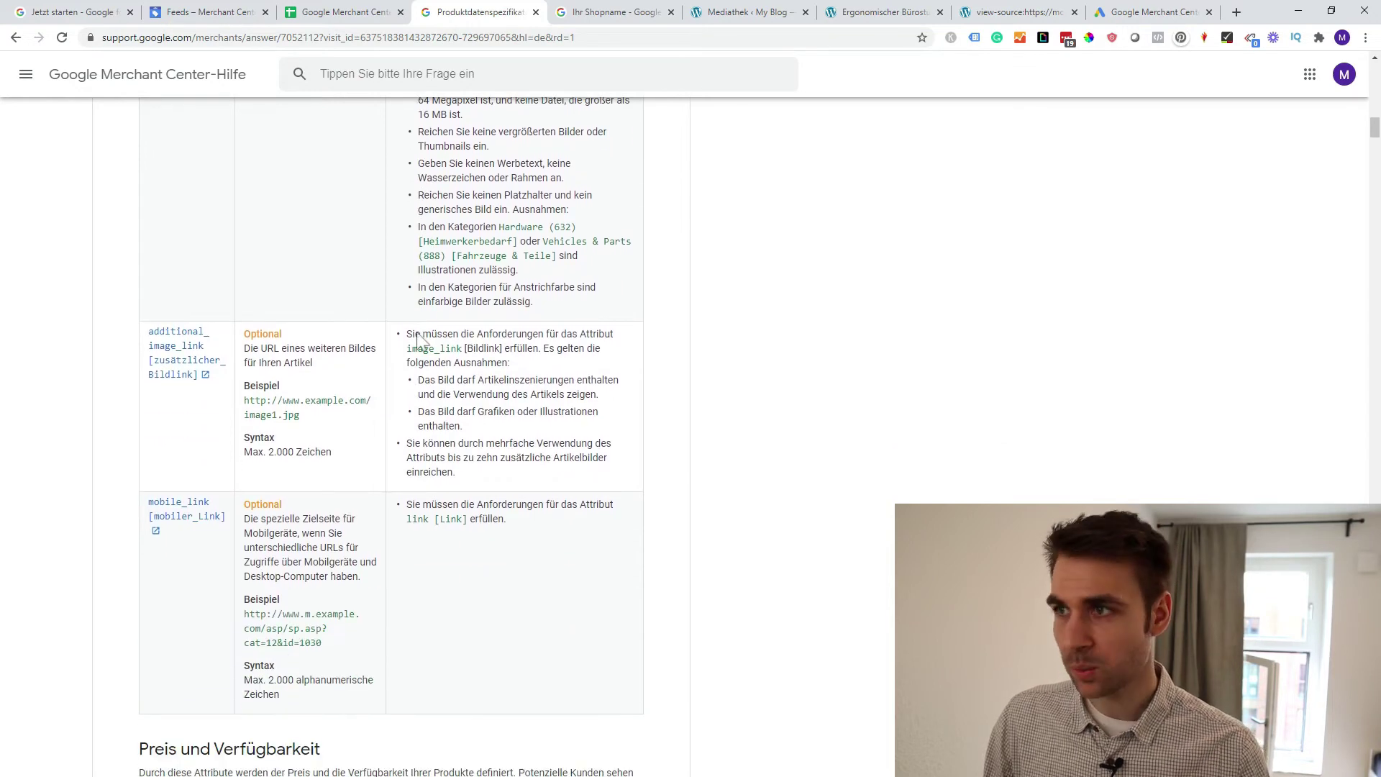
pyautogui.hotkey('ctrl', 'f')
pyautogui.write('prei')
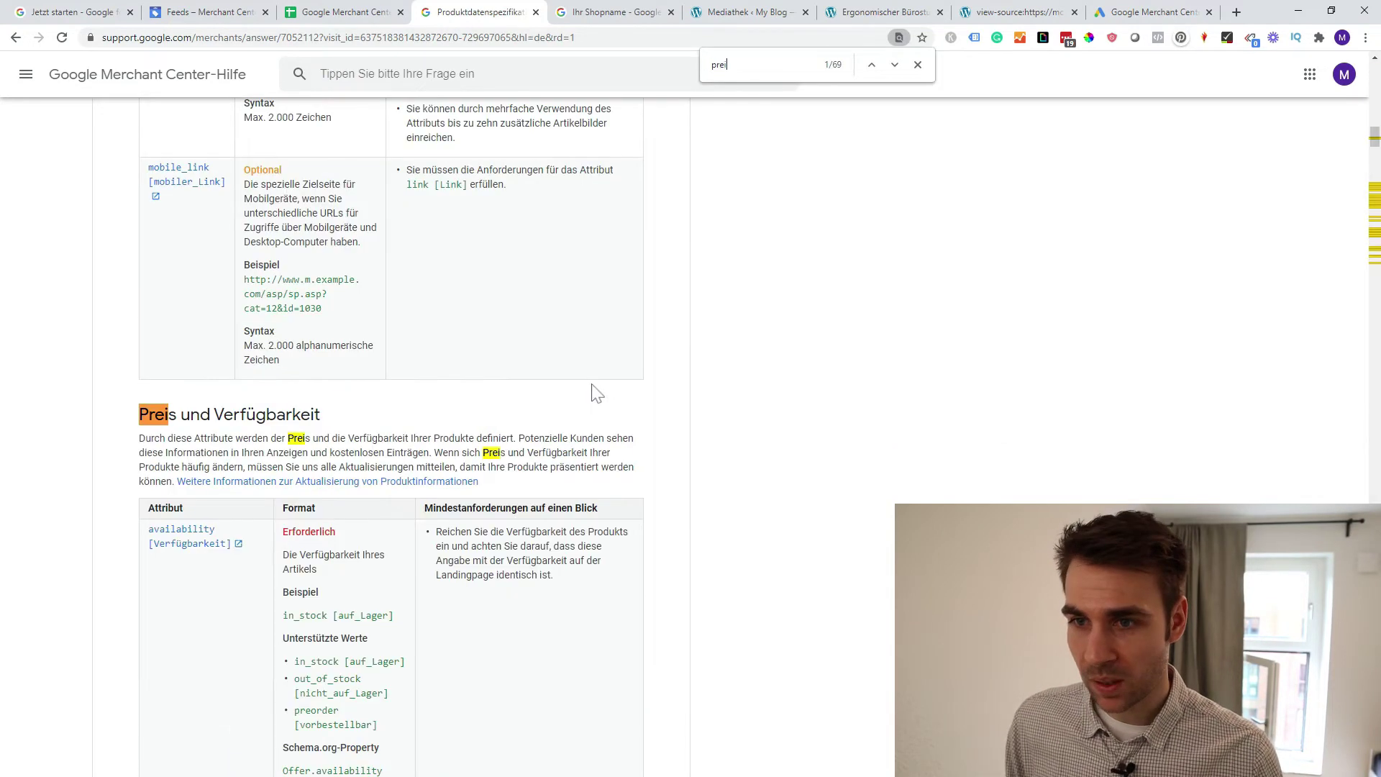
pyautogui.write('s')
pyautogui.scroll(-2, 536, 366)
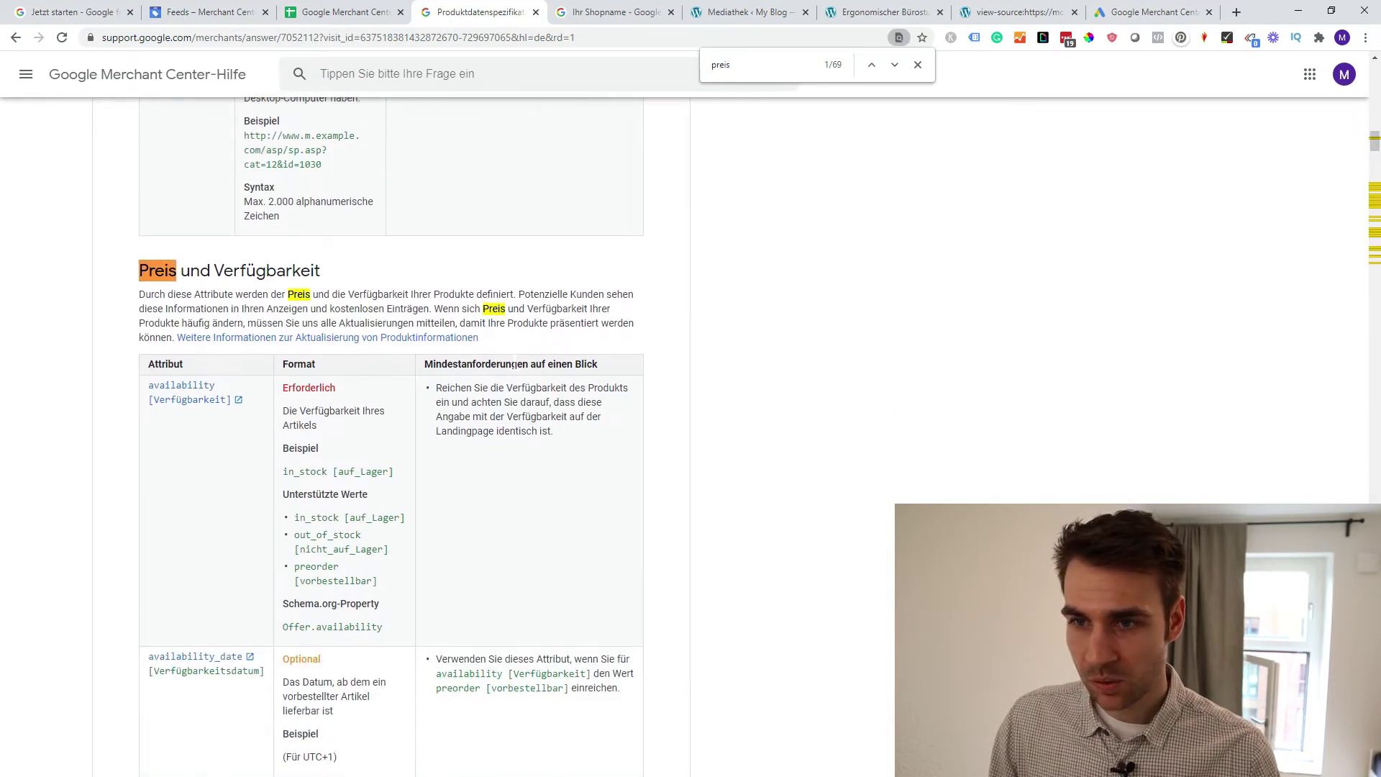
pyautogui.scroll(-4, 345, 446)
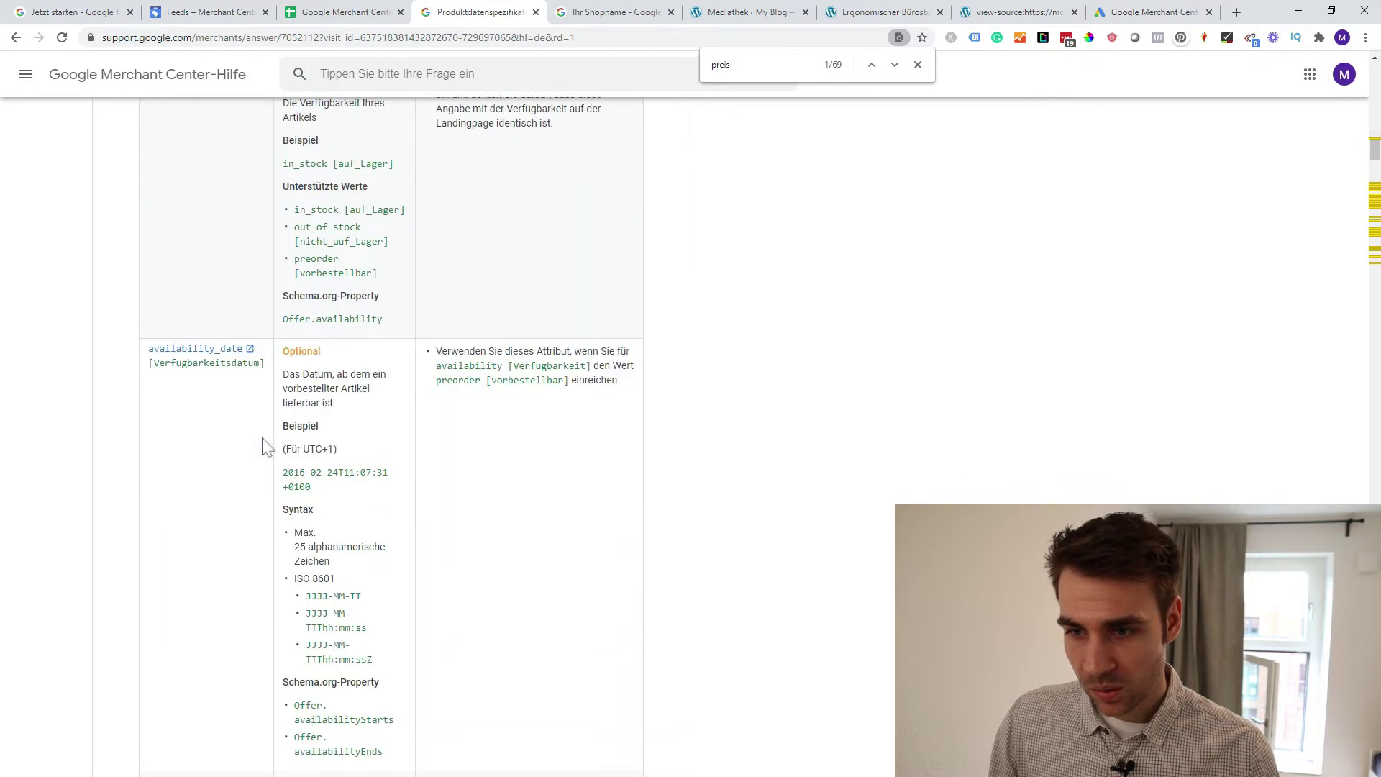
pyautogui.scroll(-13, 263, 446)
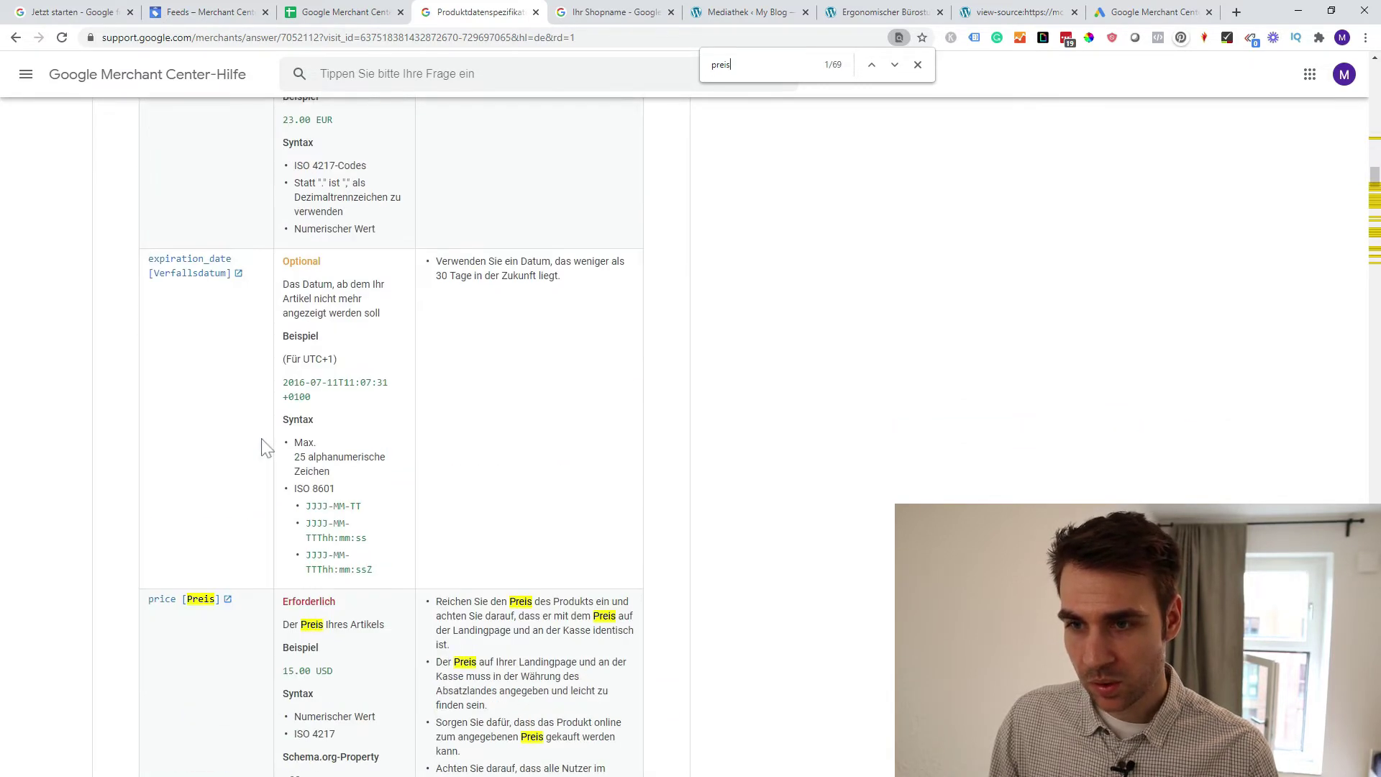
pyautogui.scroll(-6, 263, 446)
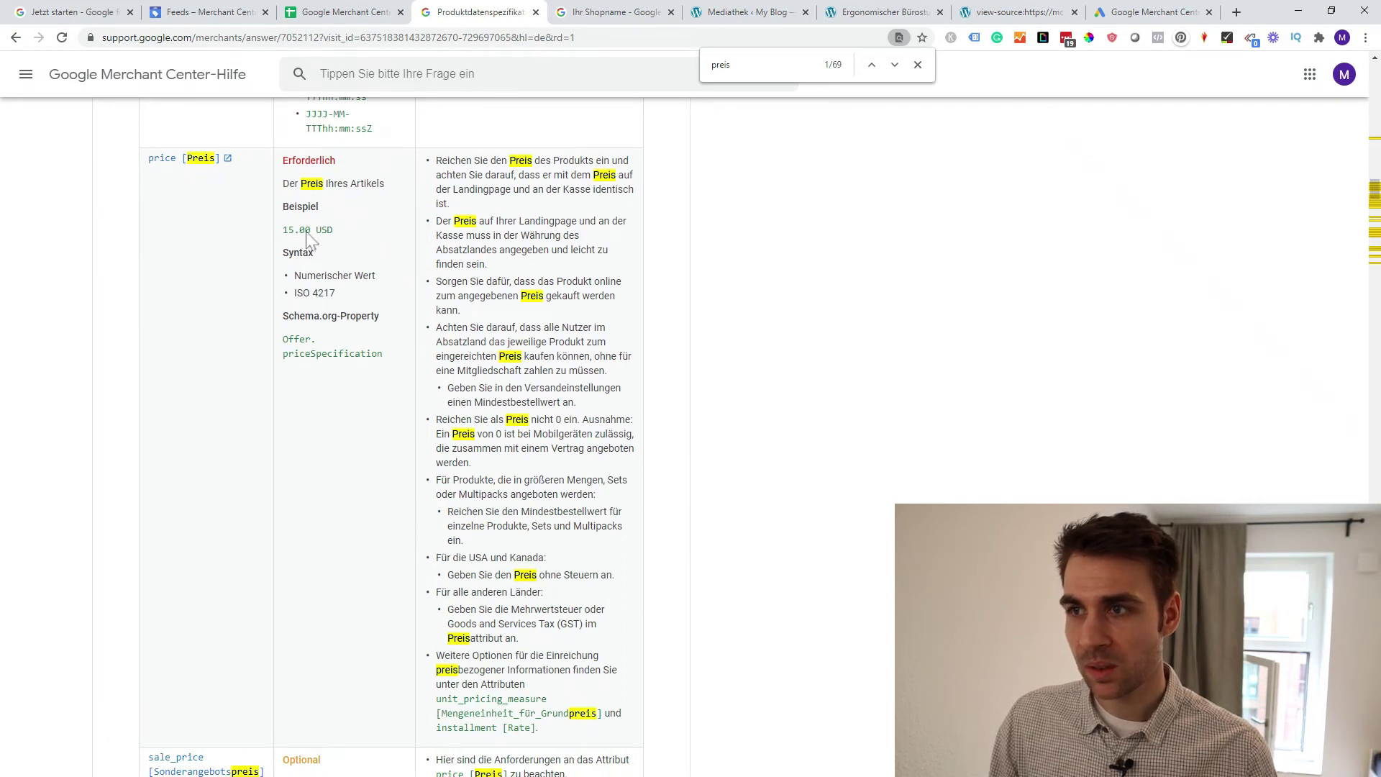
pyautogui.click(350, 15)
pyautogui.click(385, 187)
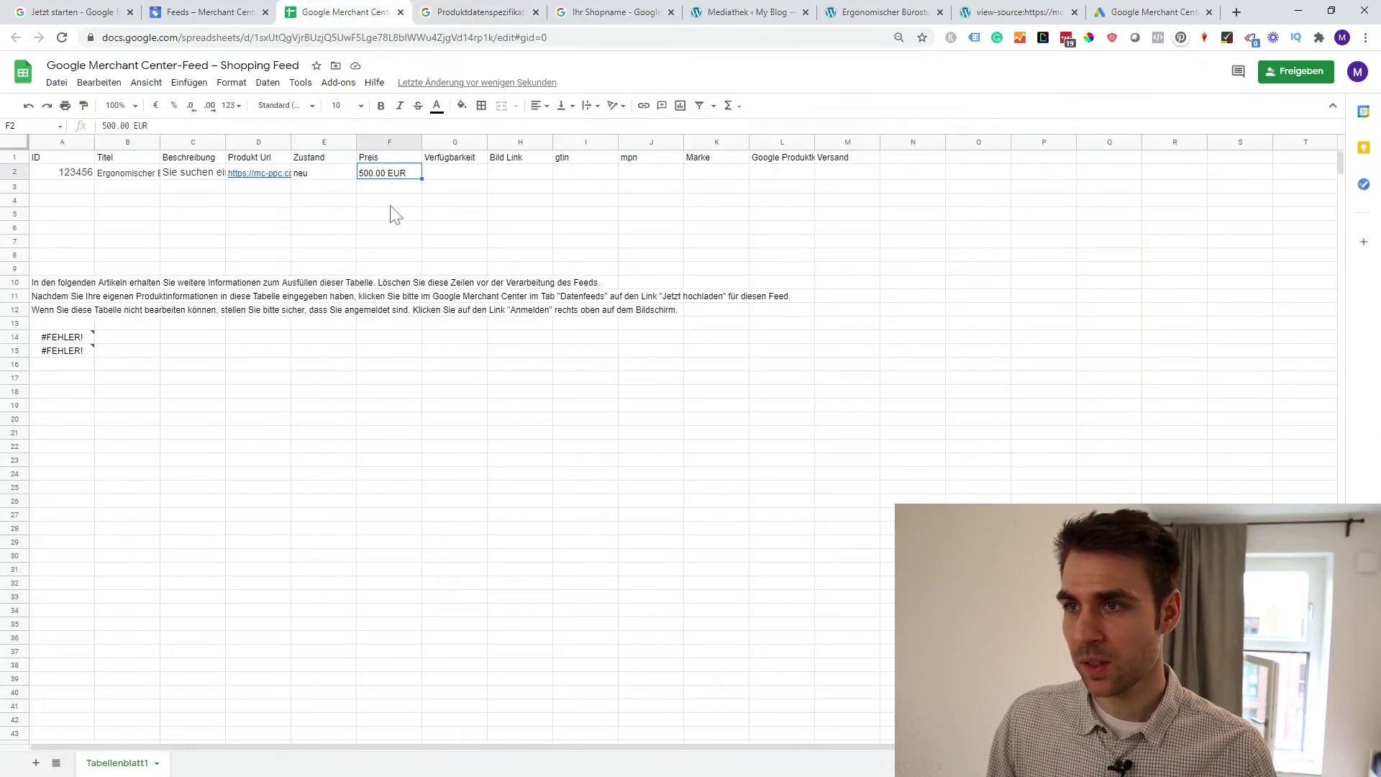
# Look up the supported availability values by searching the specification for "verfüg", and set Verfügbarkeit in row 2 to "auf_Lager"
pyautogui.click(453, 174)
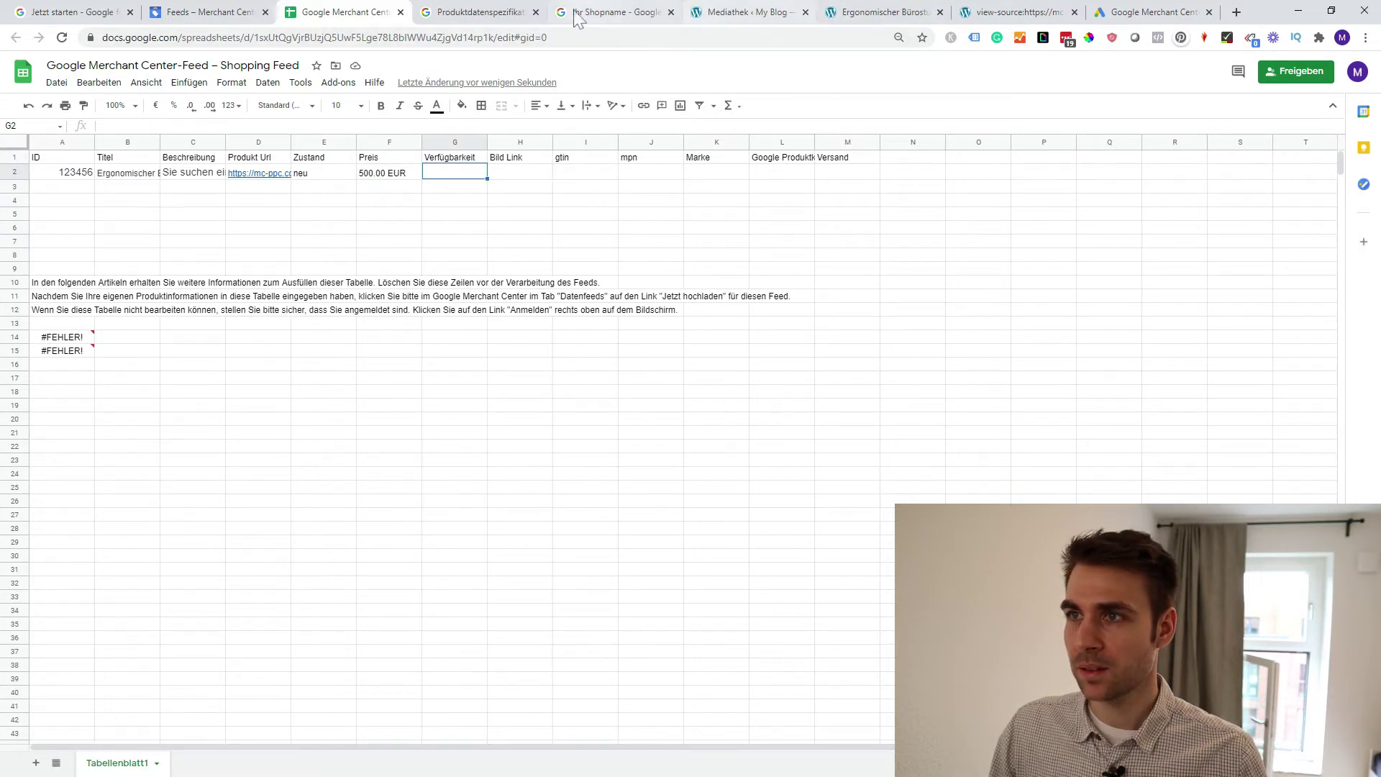
pyautogui.click(478, 13)
pyautogui.hotkey('ctrl', 'f')
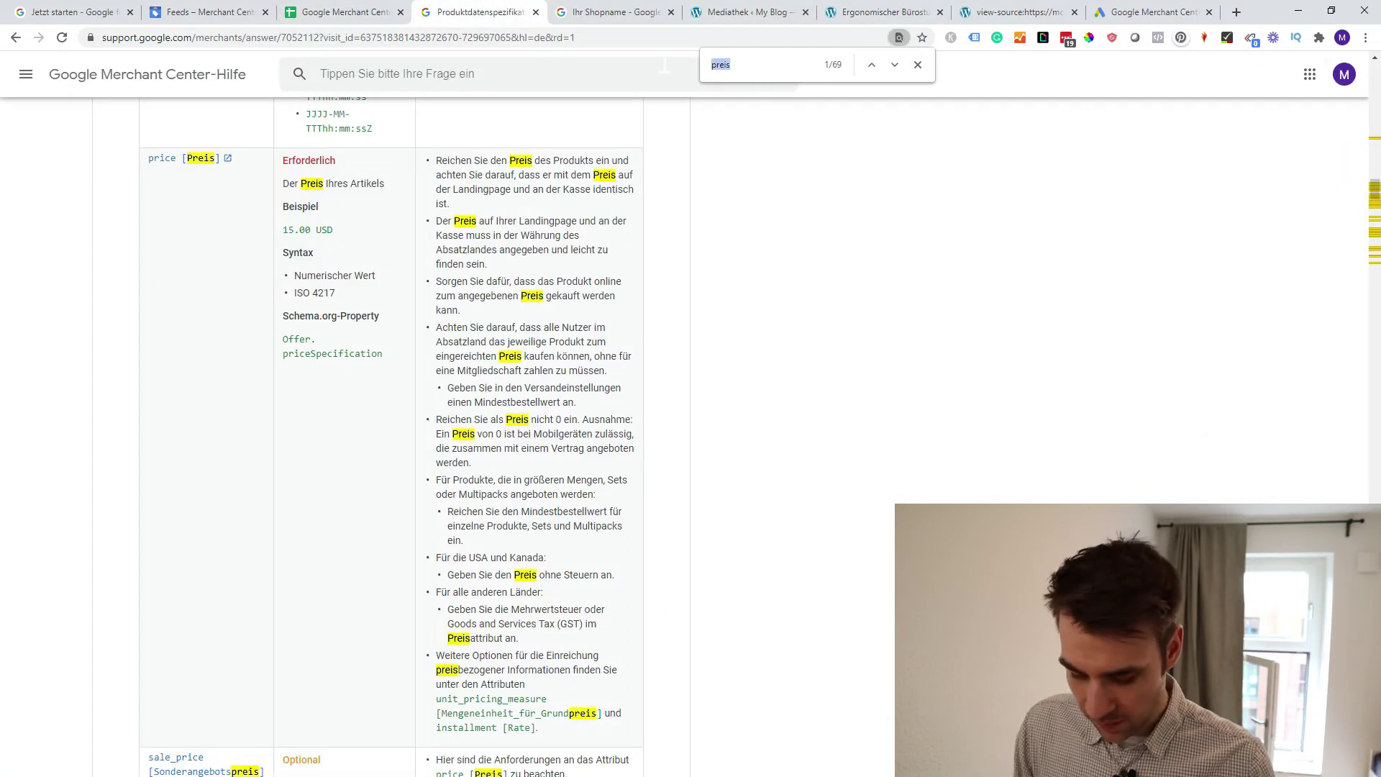
pyautogui.write('verfüg')
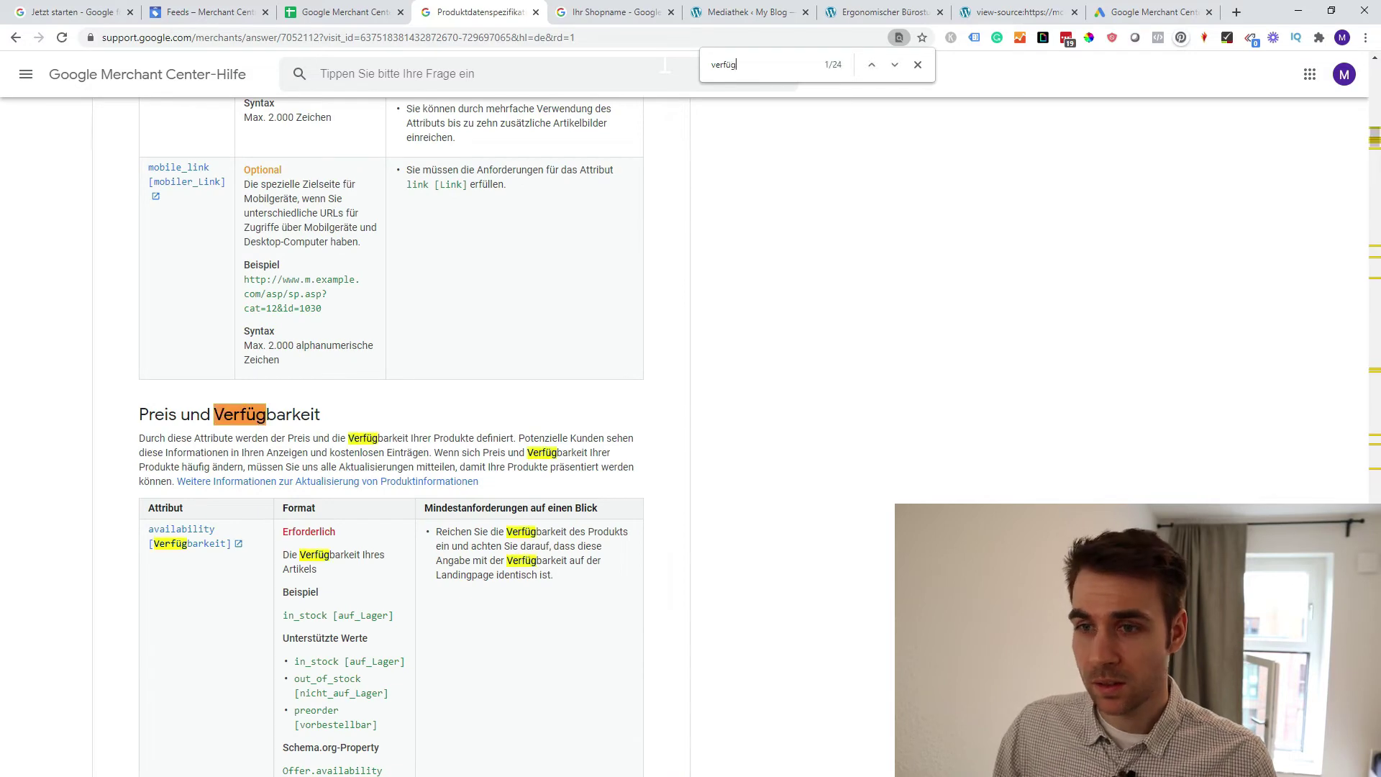
pyautogui.scroll(-3, 669, 345)
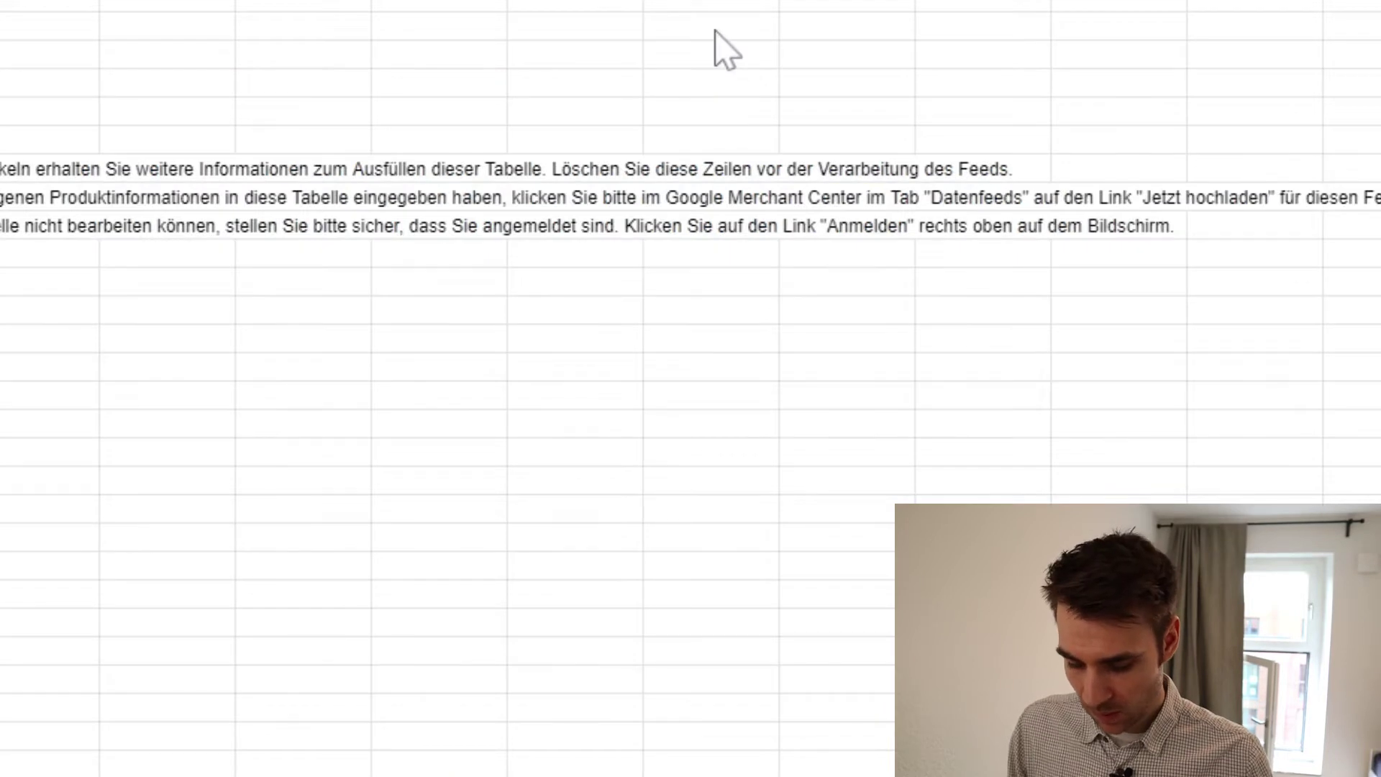
pyautogui.write('au')
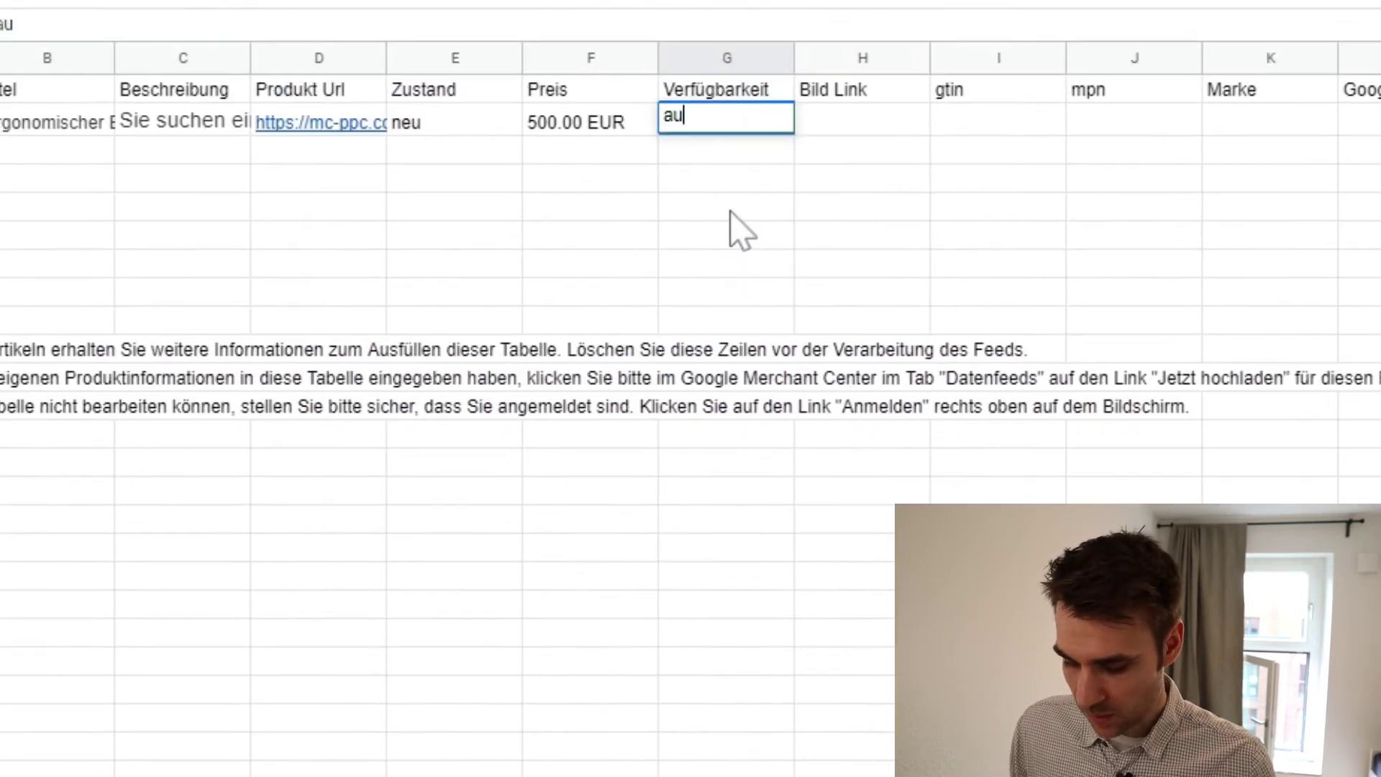
pyautogui.write('f_Lager')
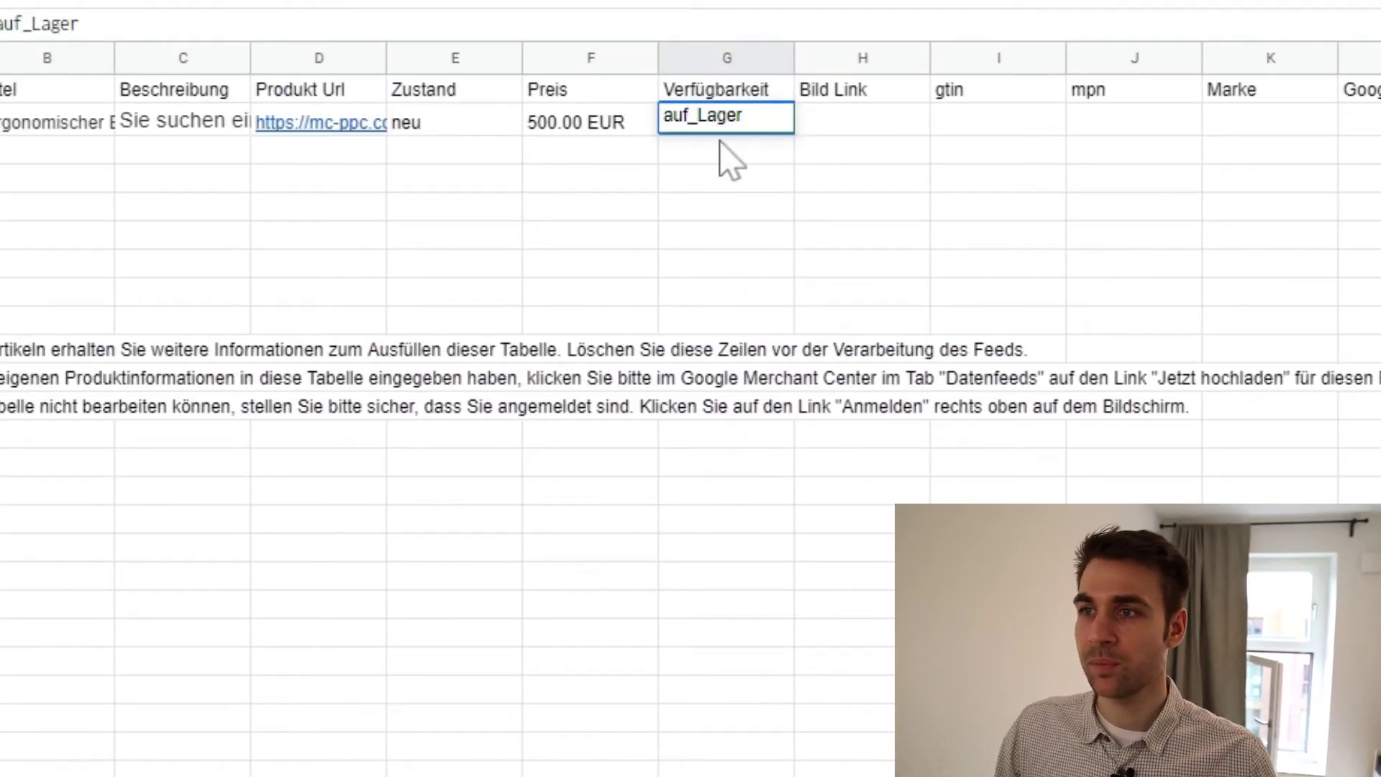
pyautogui.press('Return')
# Transfer the file URL of buerostuhl.png from the WordPress media library into the Bild Link cell of row 2
pyautogui.click(827, 122)
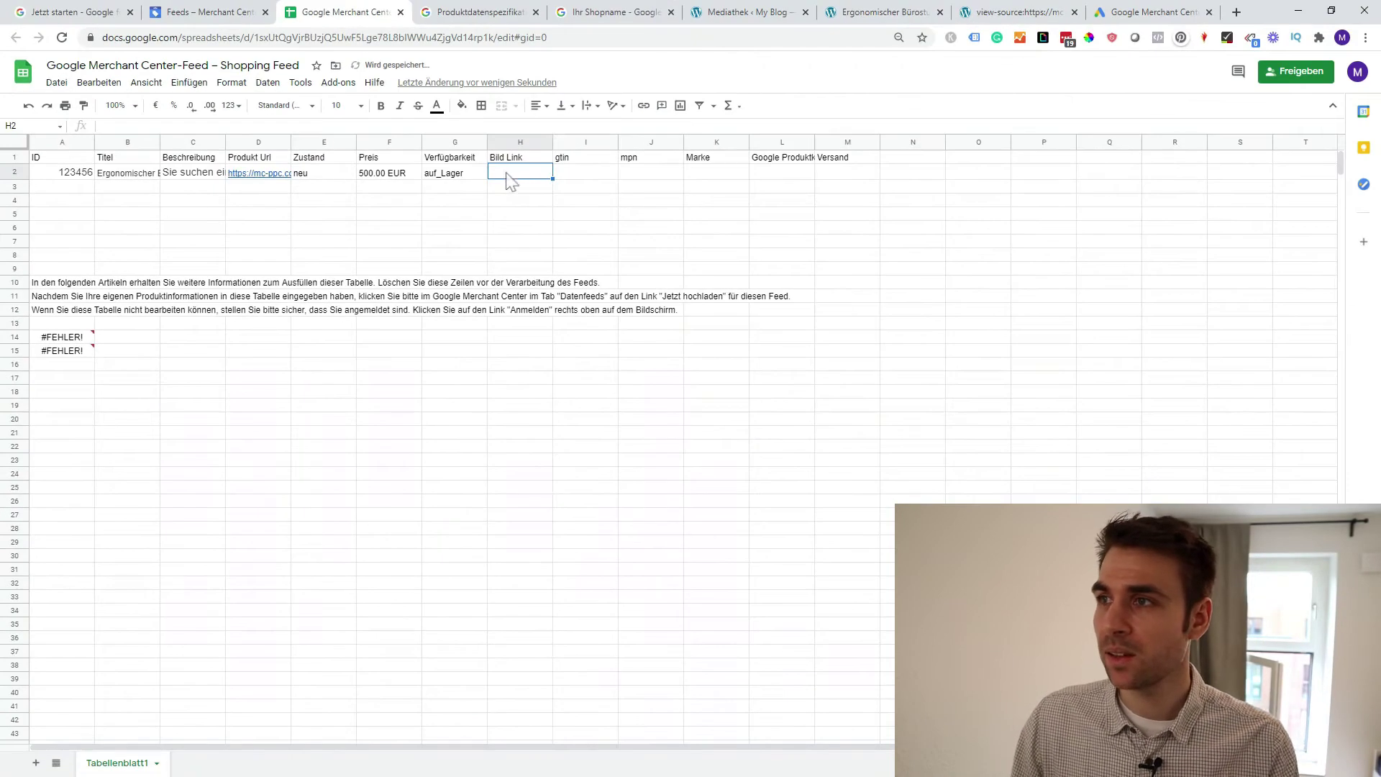
pyautogui.click(741, 13)
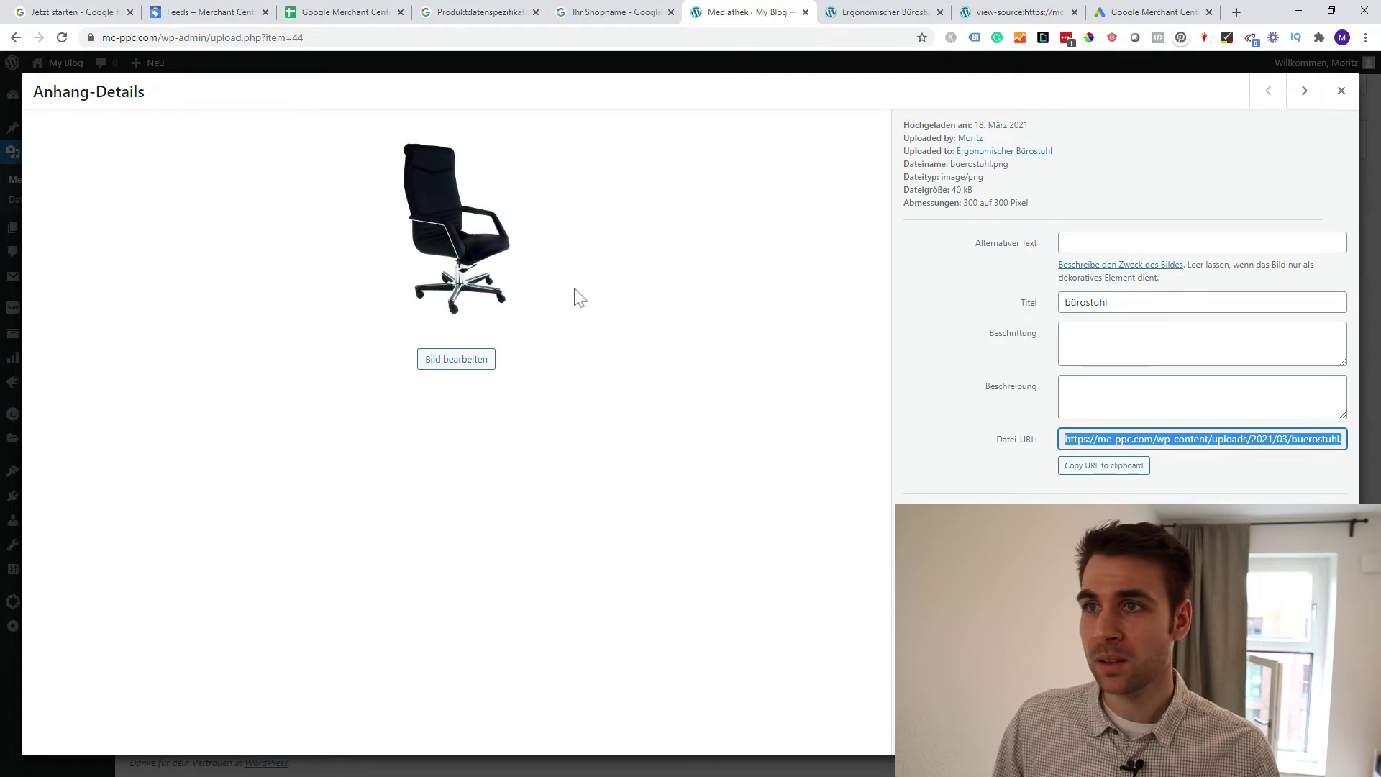
pyautogui.click(342, 12)
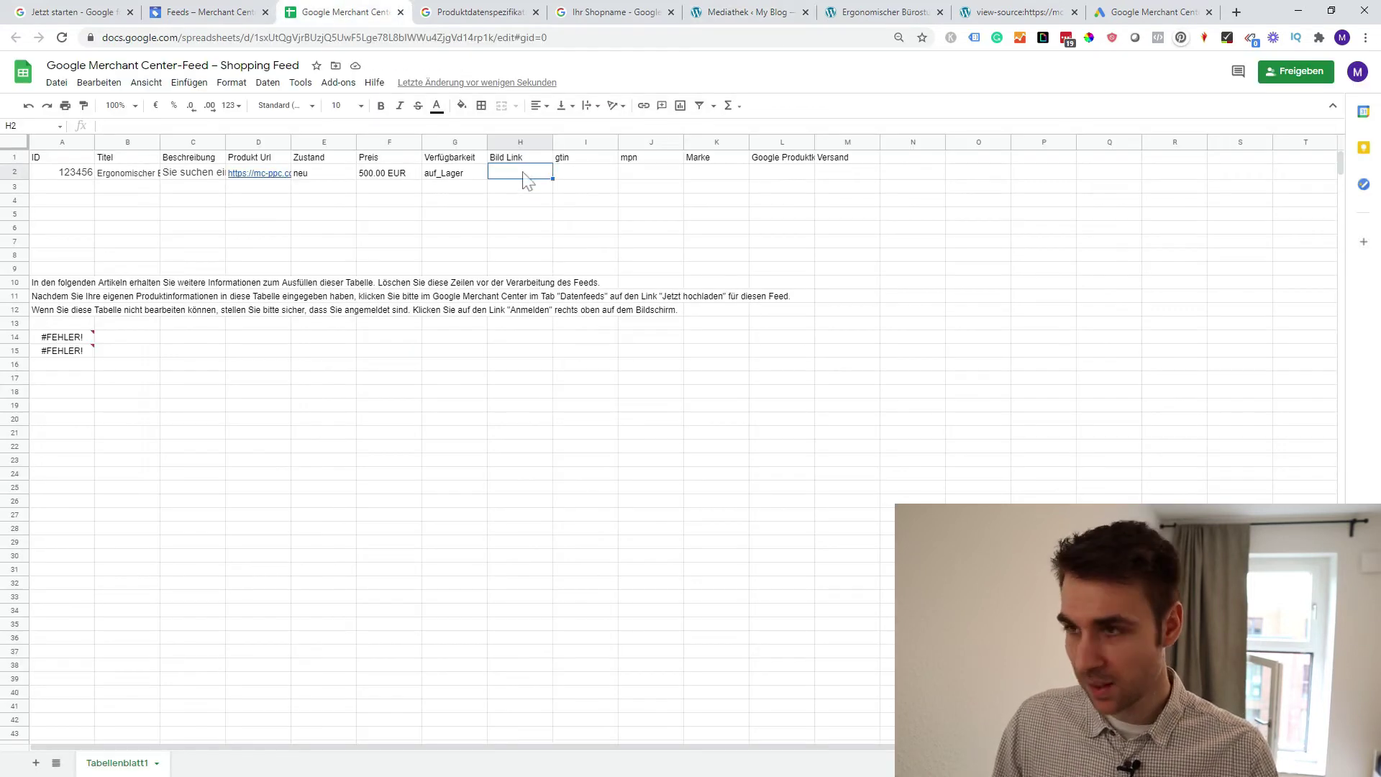
pyautogui.write('https://mc-ppc.com/wp-content/uploads/2021/03/buerostuhl.png')
pyautogui.click(579, 226)
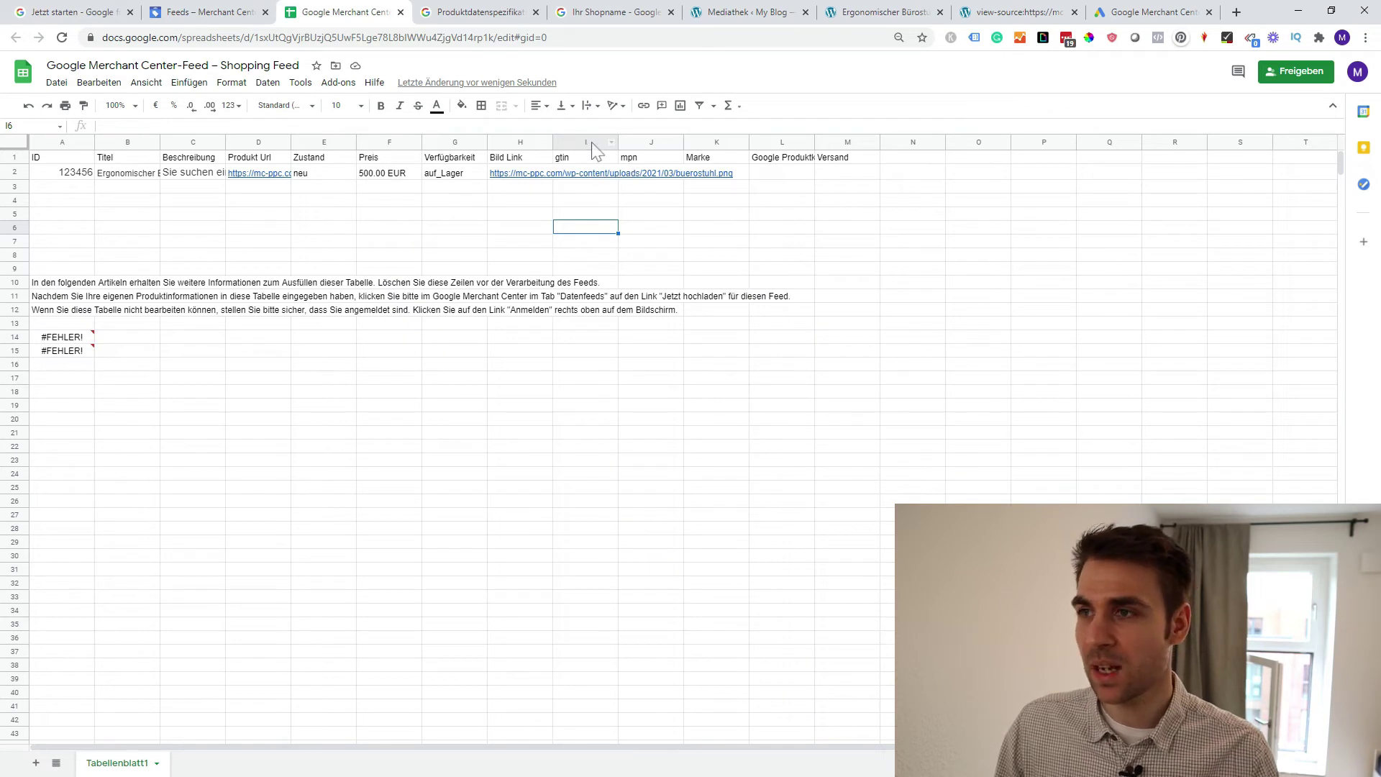
# Delete the gtin and mpn columns from the feed sheet
pyautogui.click(587, 201)
pyautogui.moveTo(585, 141); pyautogui.dragTo(647, 142)
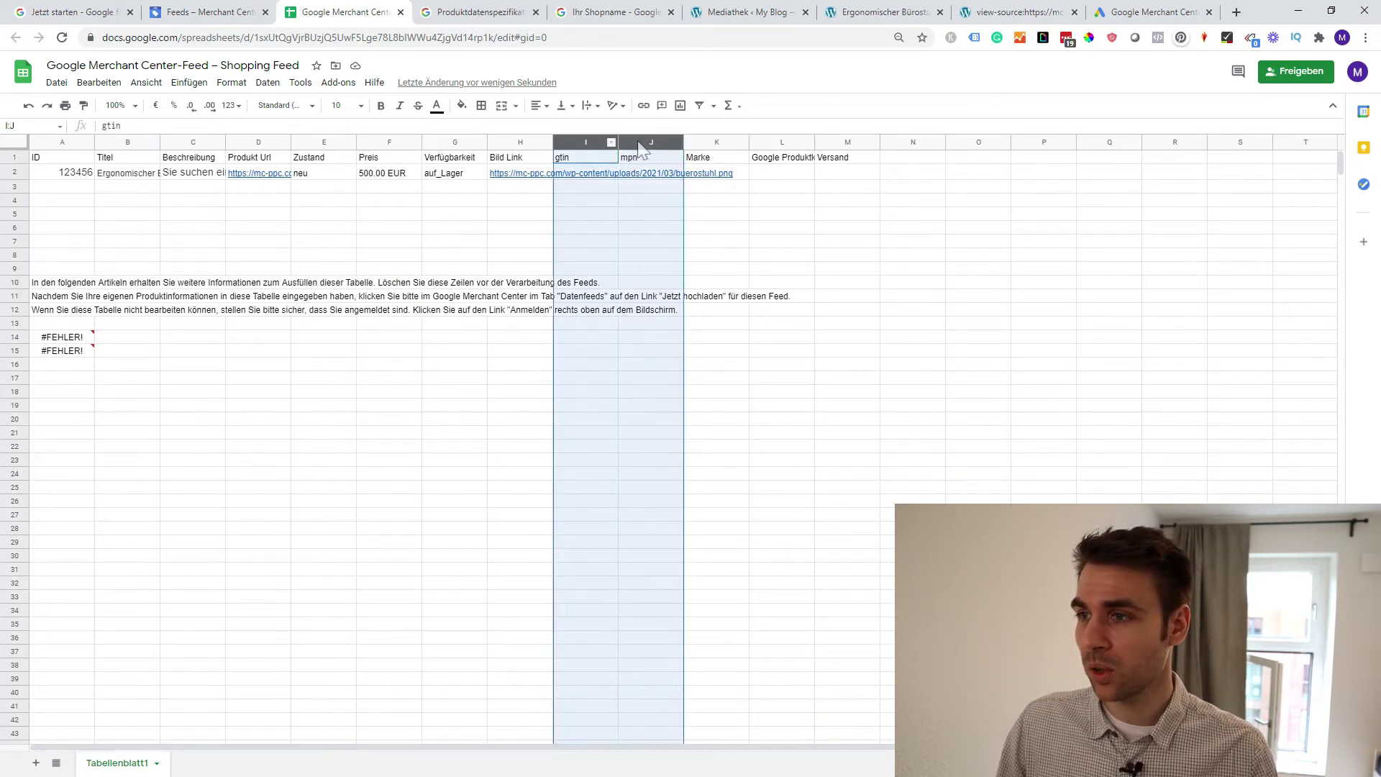
pyautogui.rightClick(640, 143)
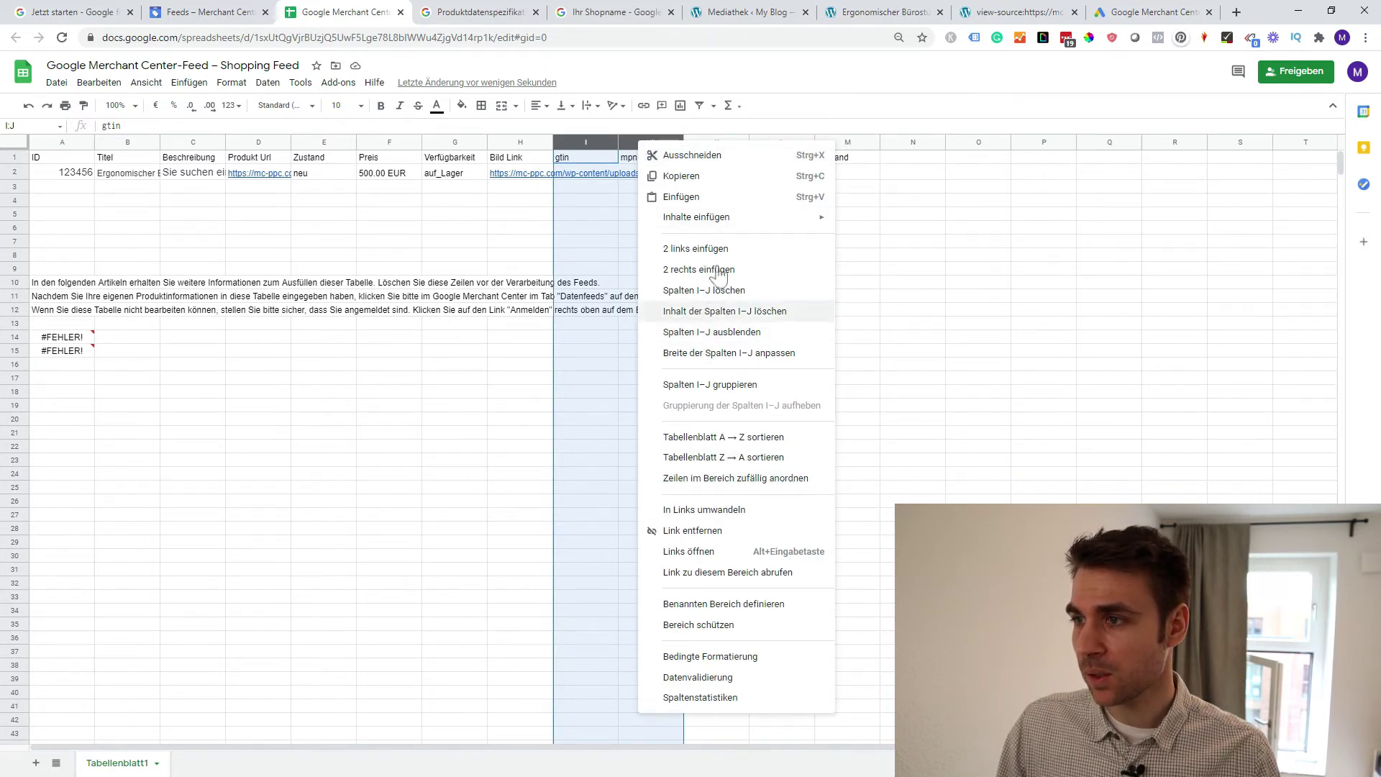
pyautogui.click(748, 290)
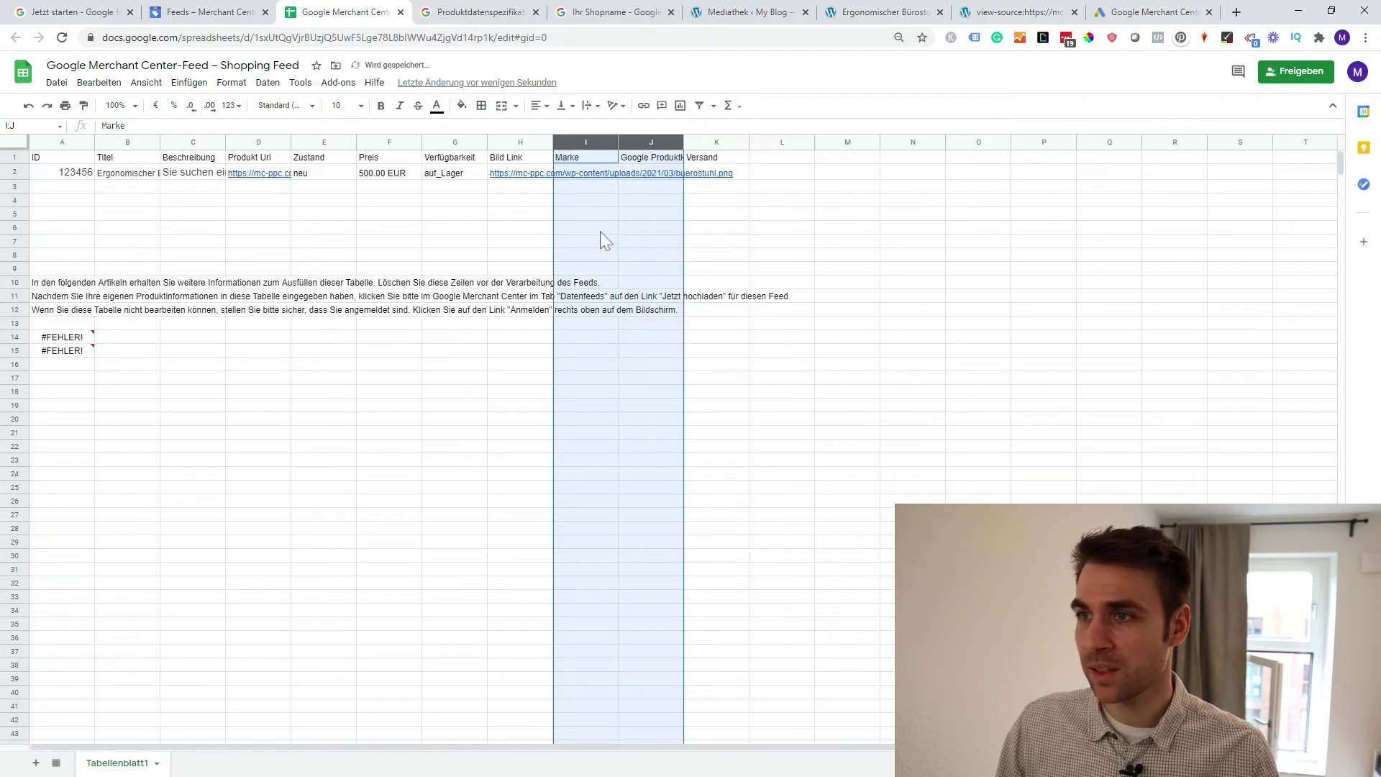
pyautogui.click(597, 229)
pyautogui.click(689, 240)
# Enter "MC PCC" as the Marke for the product in row 2
pyautogui.click(555, 202)
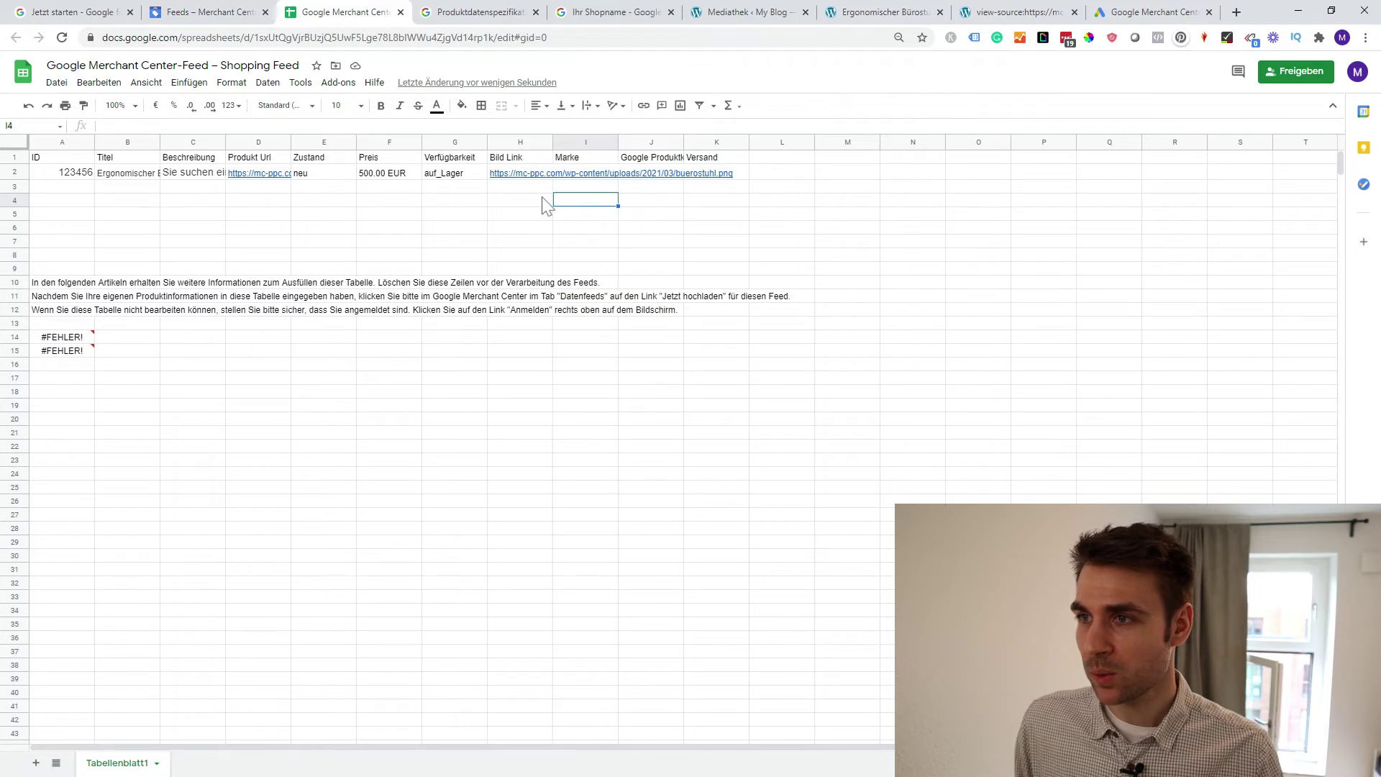
pyautogui.press('Up')
pyautogui.press('Up')
pyautogui.write('MC P')
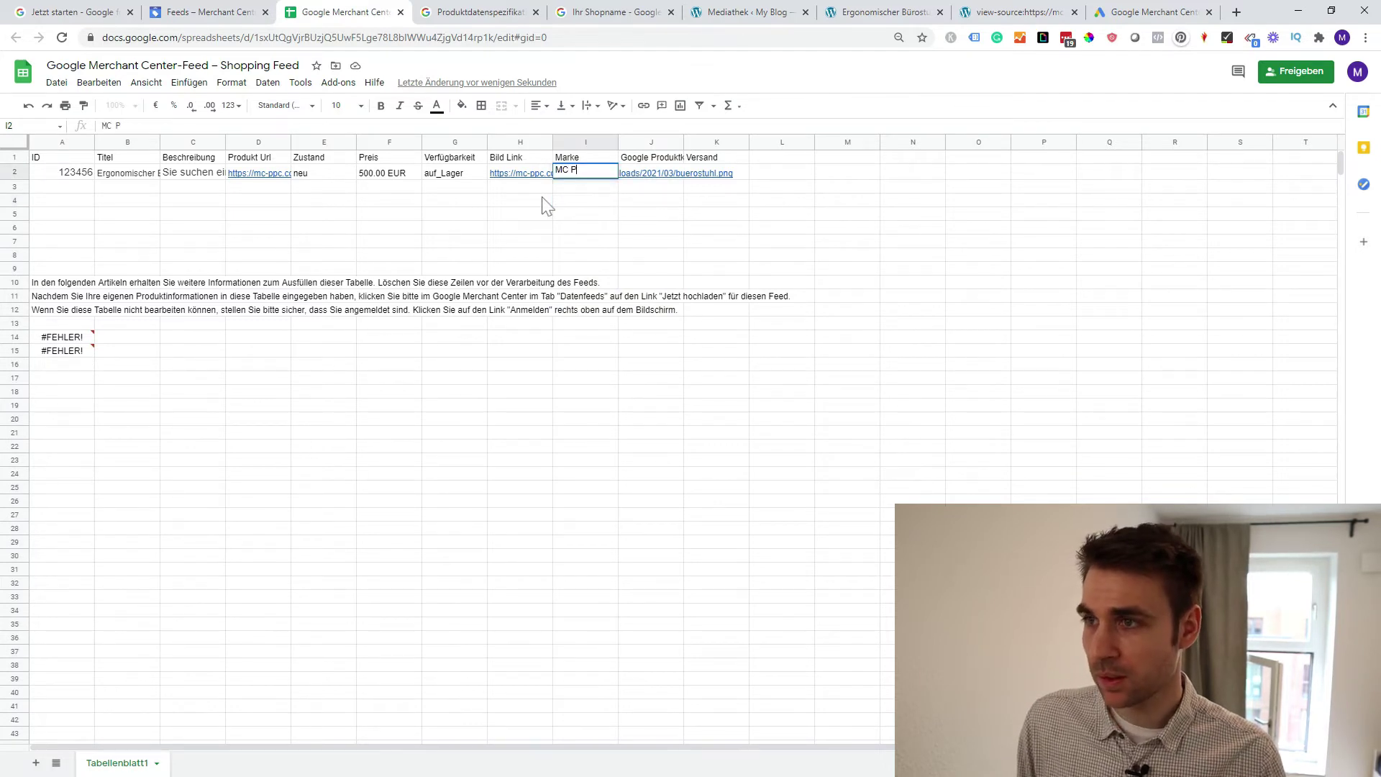
pyautogui.write('CC')
pyautogui.click(544, 203)
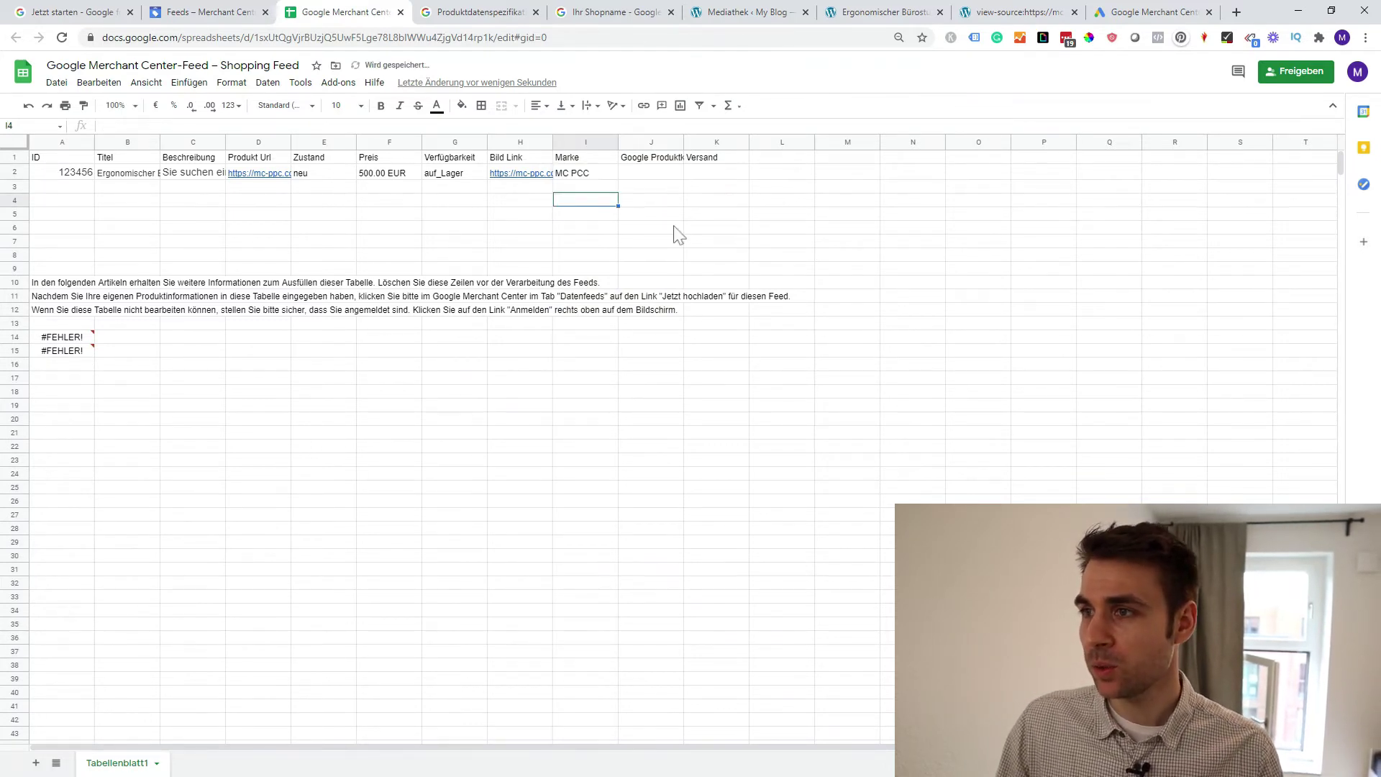
# Open the text-file list of all Google product categories from the google_product_category definition in the Merchant Center help
pyautogui.click(663, 160)
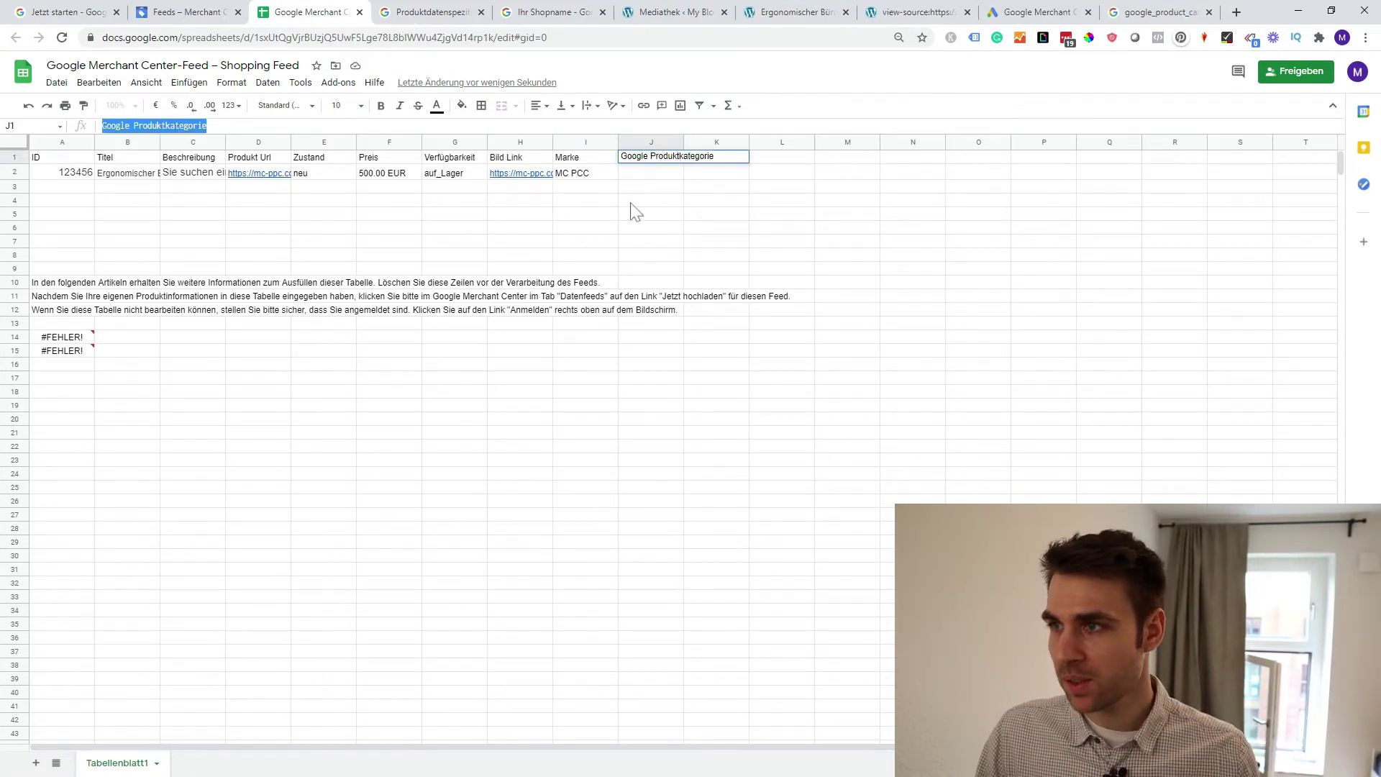
pyautogui.click(646, 198)
pyautogui.click(644, 173)
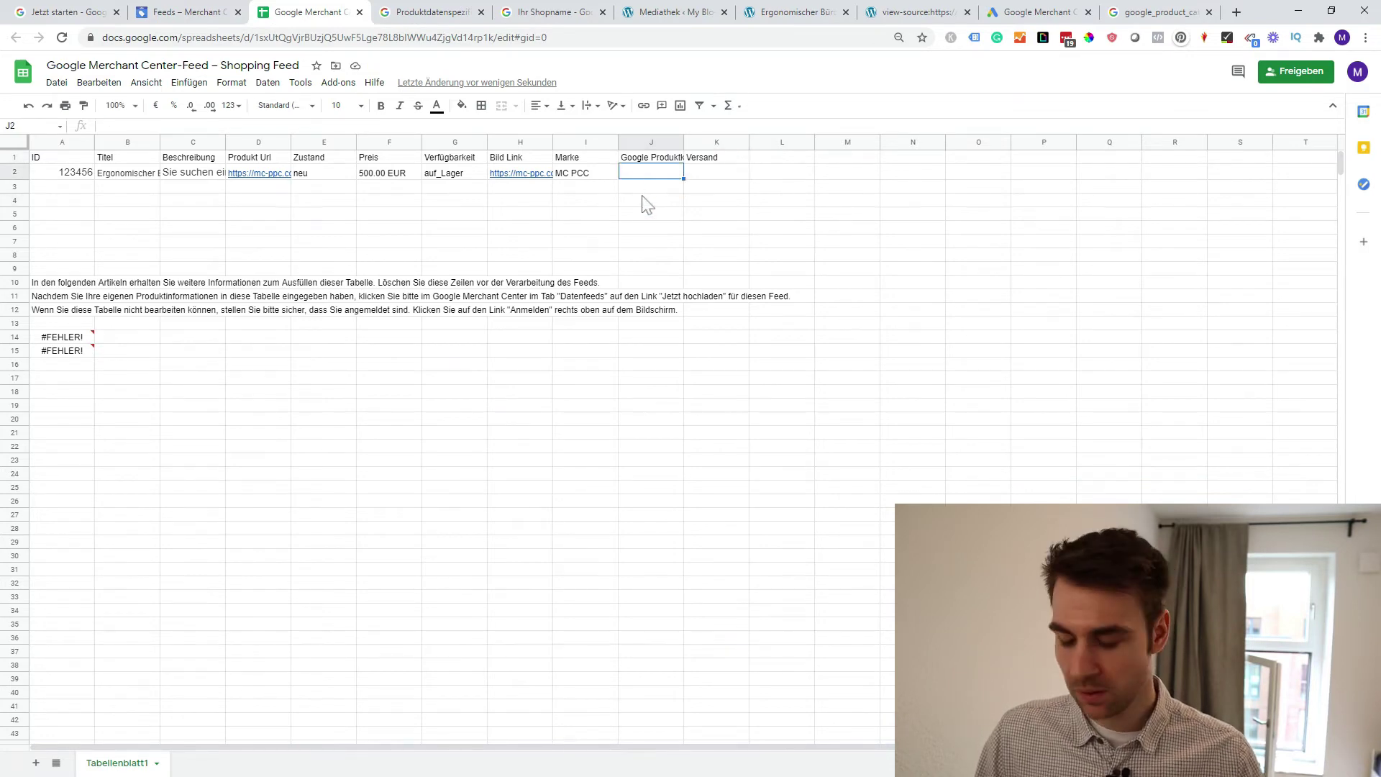
pyautogui.click(1105, 19)
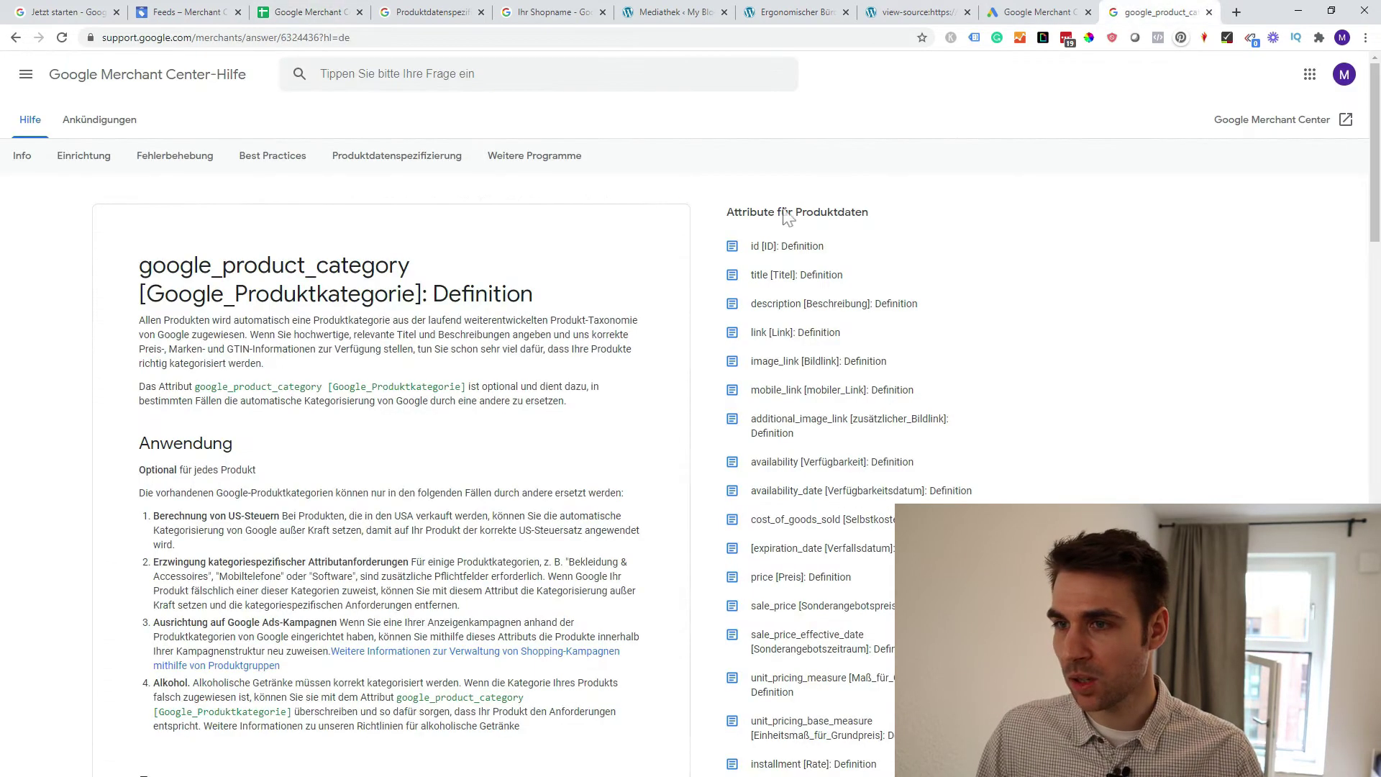
pyautogui.scroll(-9, 523, 260)
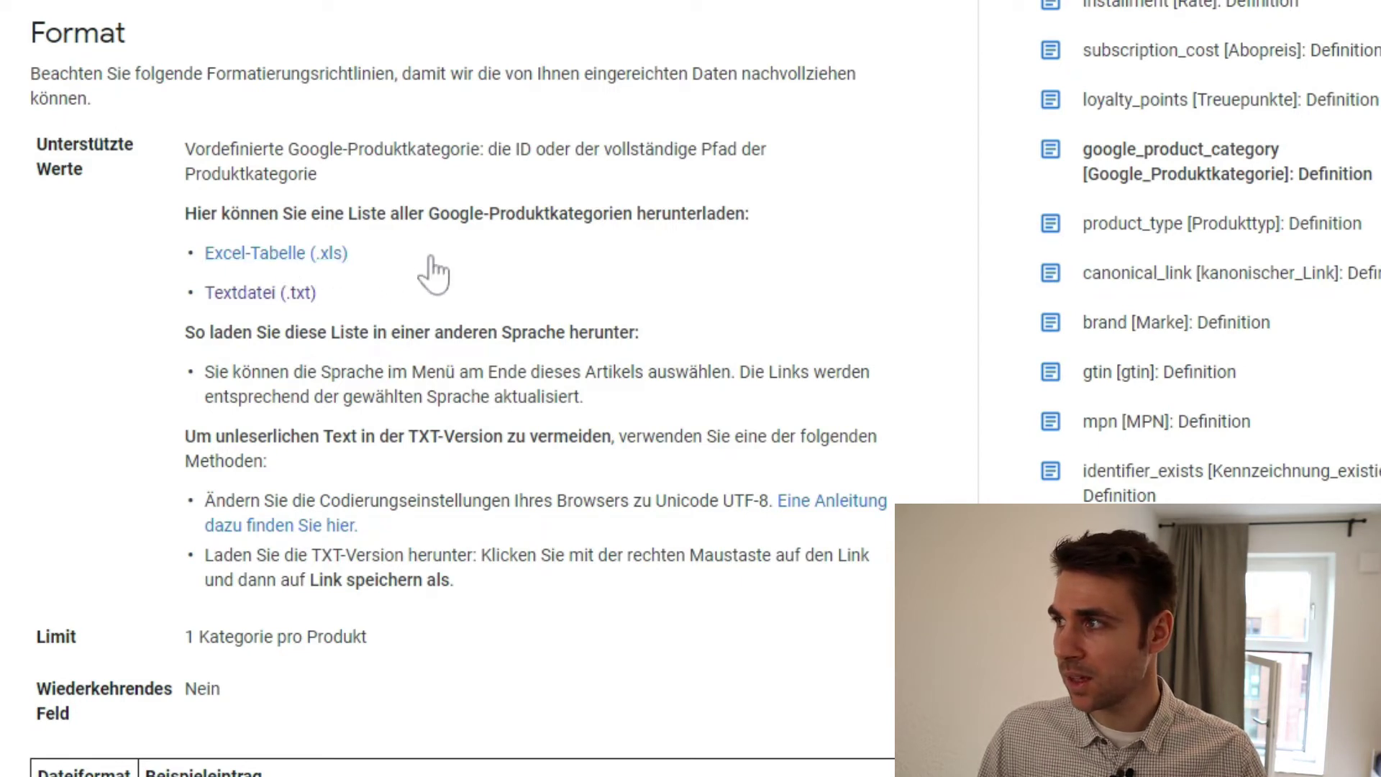
pyautogui.click(266, 291)
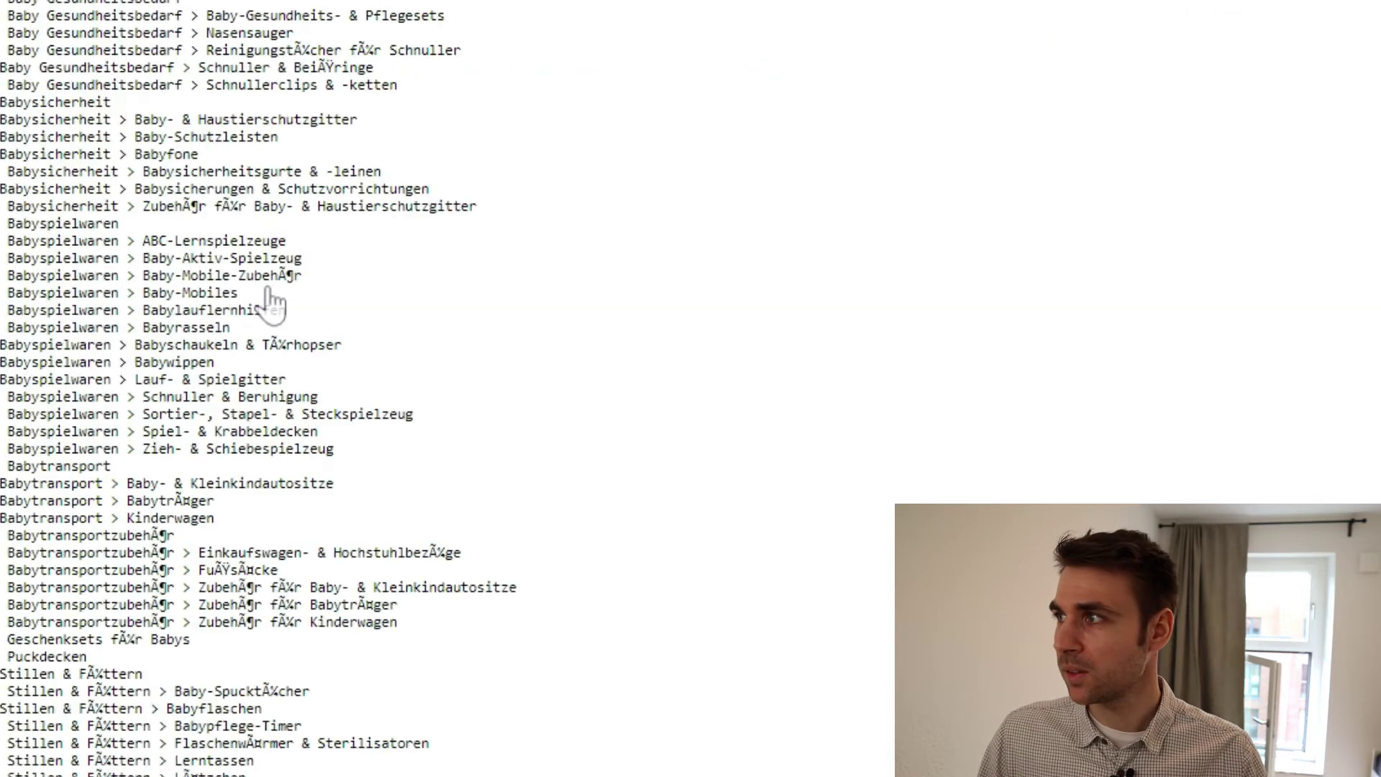
pyautogui.hotkey('ctrl', '-')
pyautogui.hotkey('ctrl', '-')
pyautogui.hotkey('ctrl', '-')
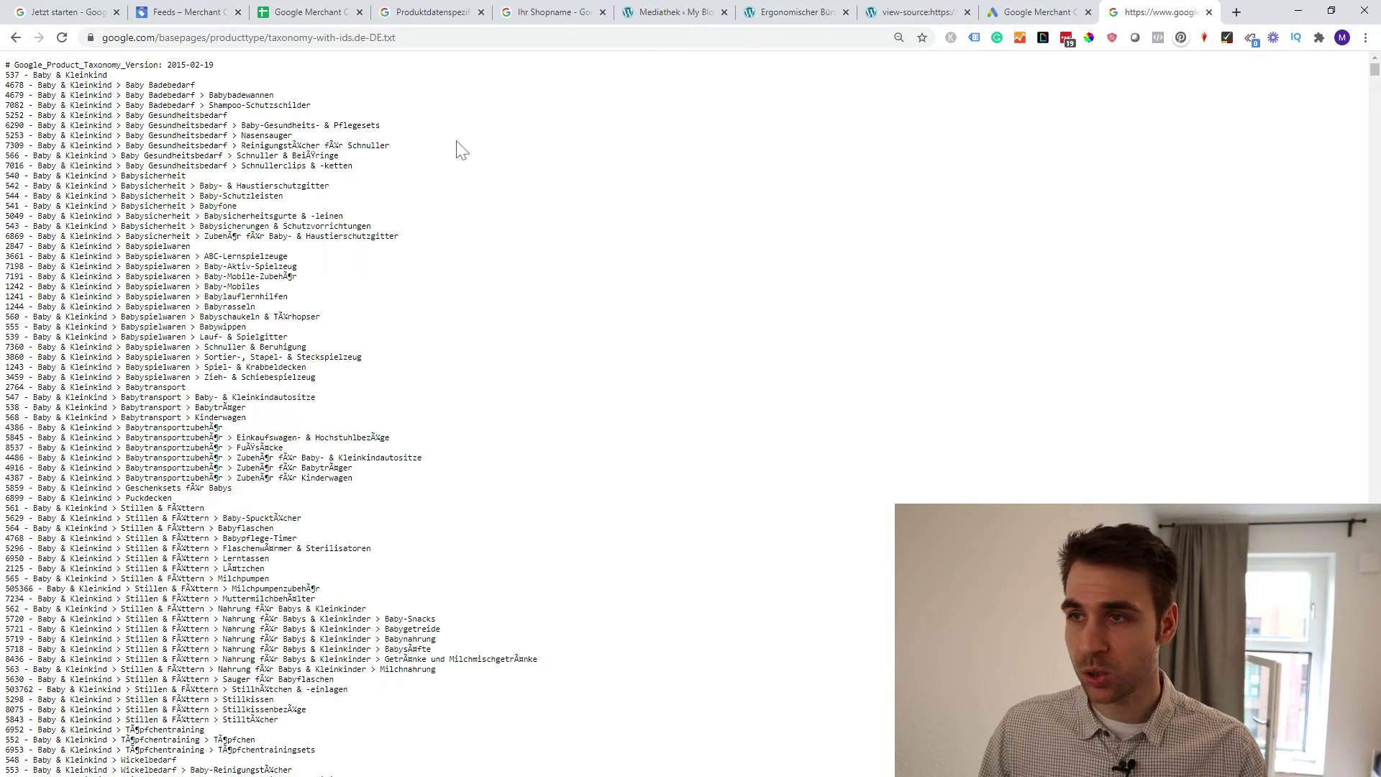
# Search the product category list for "bürostuhl" and for the shorter term "stuhl"
pyautogui.hotkey('ctrl', 'f')
pyautogui.click(761, 69)
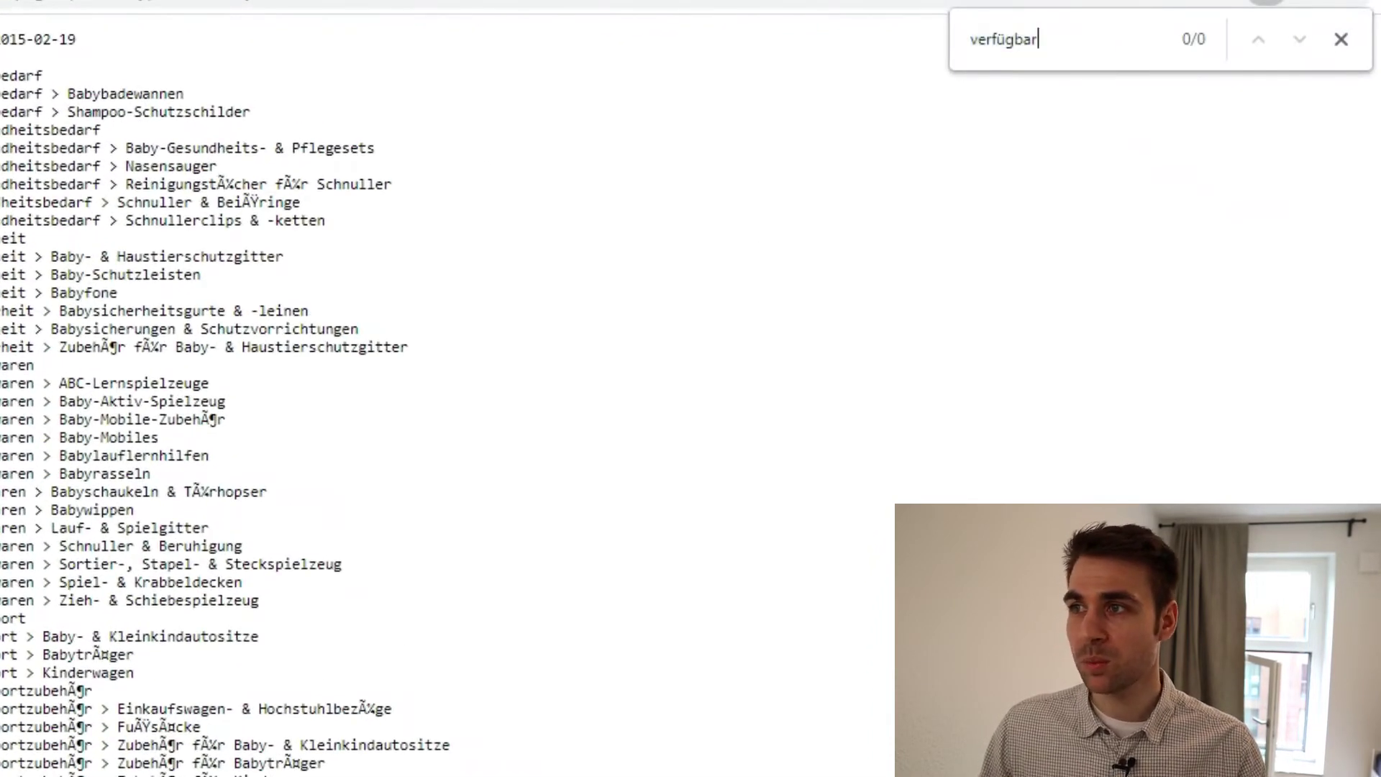
pyautogui.hotkey('ctrl', 'a')
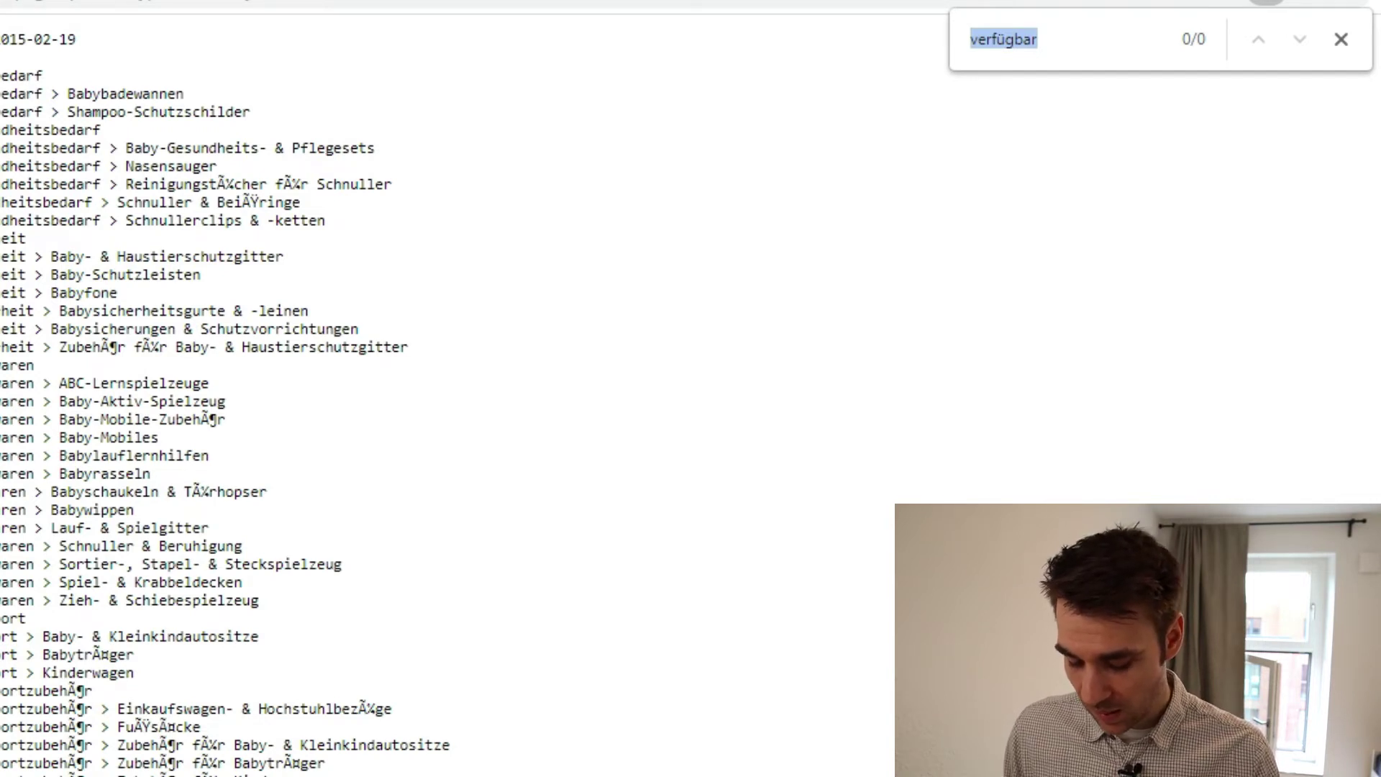
pyautogui.write('bürostuhl')
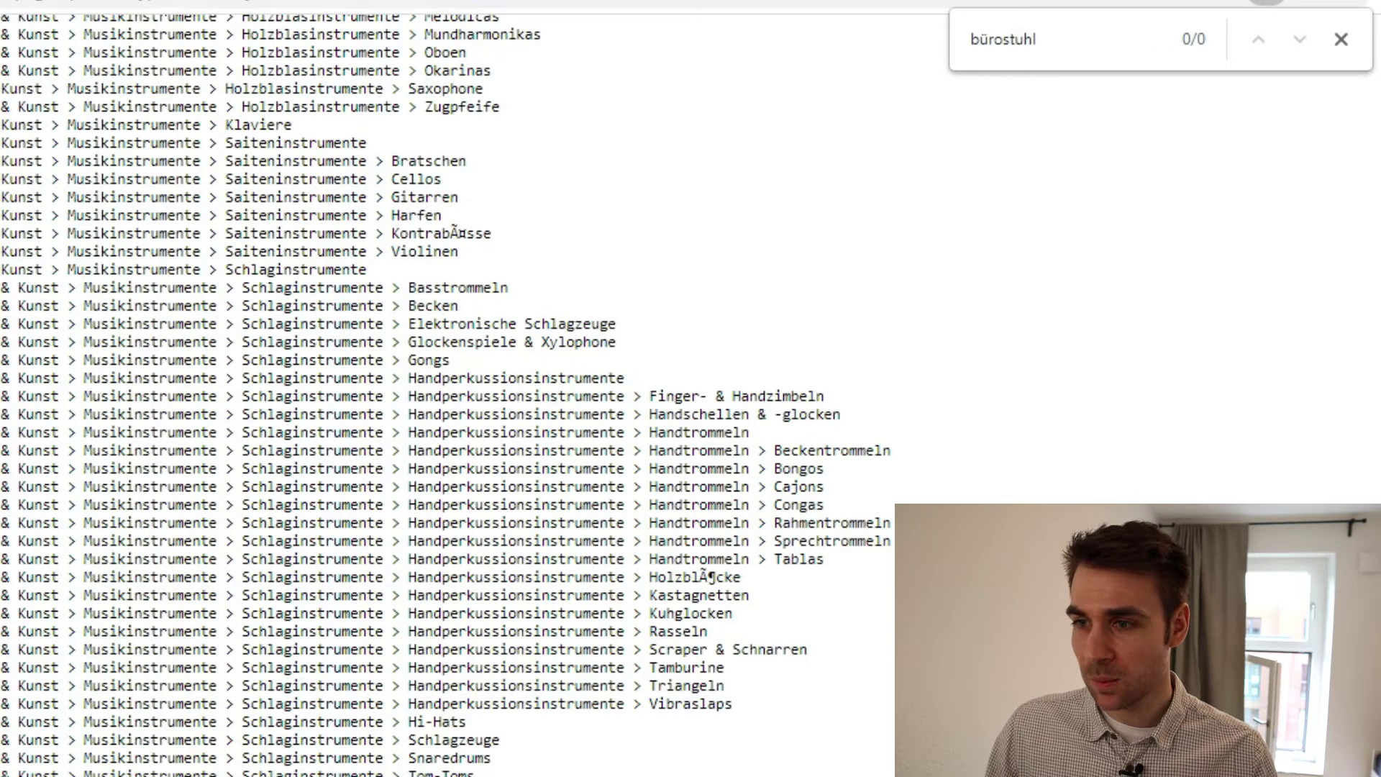
pyautogui.moveTo(1052, 40); pyautogui.dragTo(960, 33)
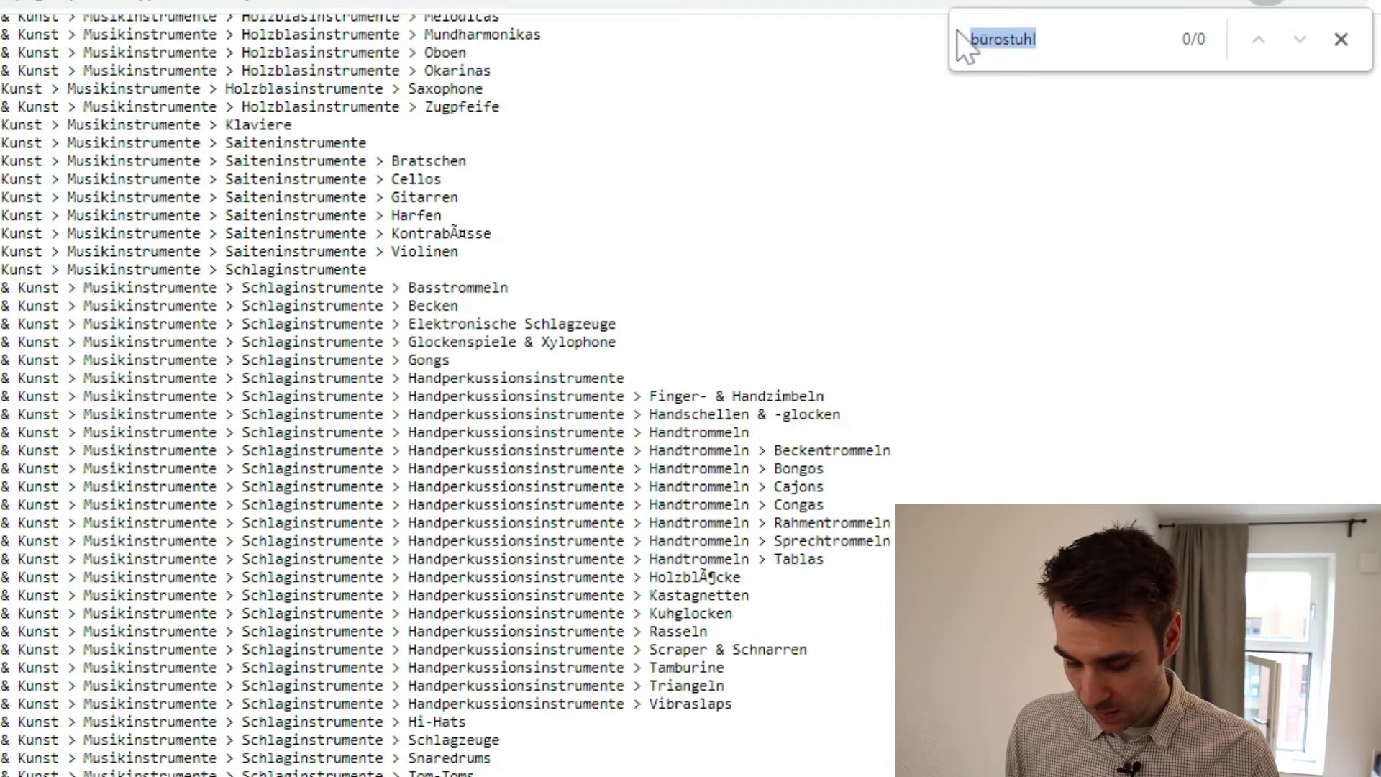
pyautogui.write('stuh')
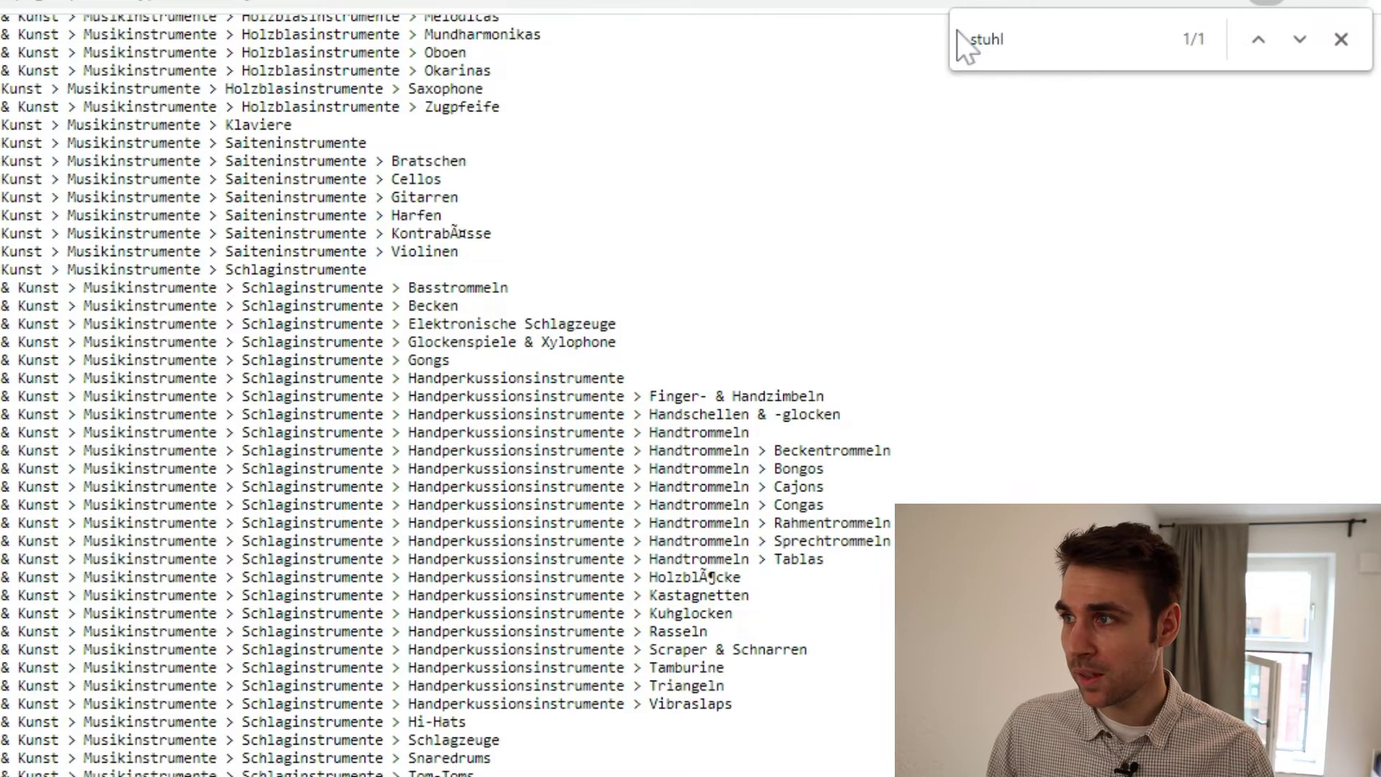
# Go through the "stuhl" matches in the category list up to the Bürostuhl-Zubehör entry under Möbel
pyautogui.scroll(-2, 431, 396)
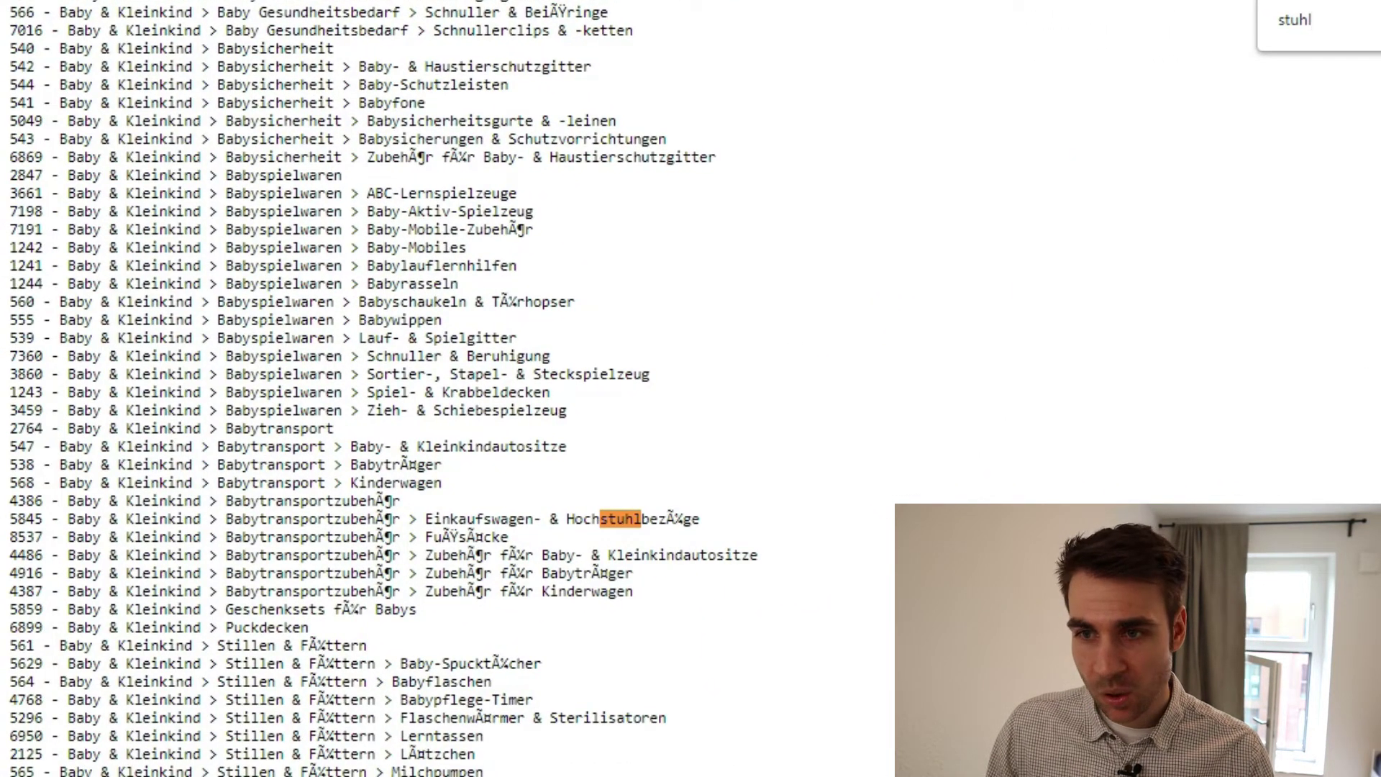
pyautogui.press('Return')
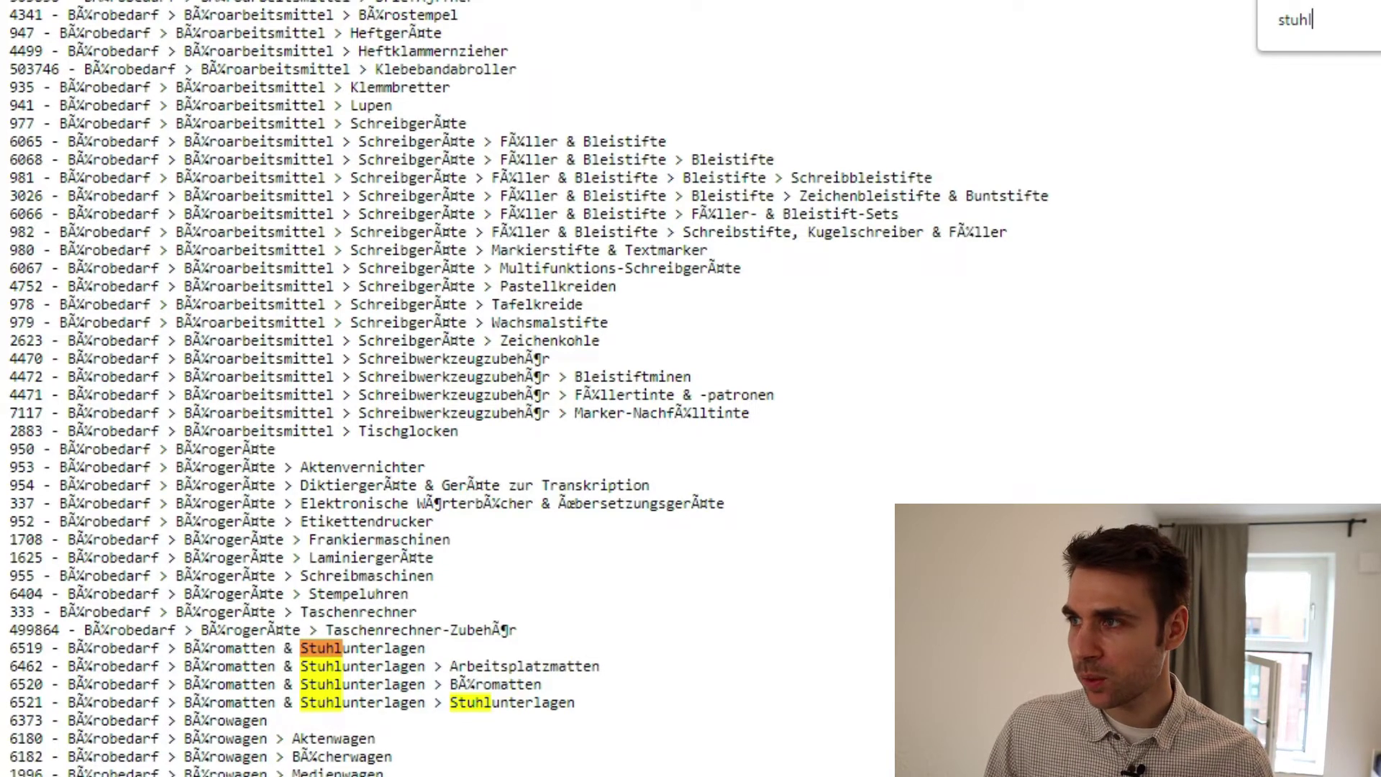
pyautogui.press('Return')
pyautogui.press('Return')
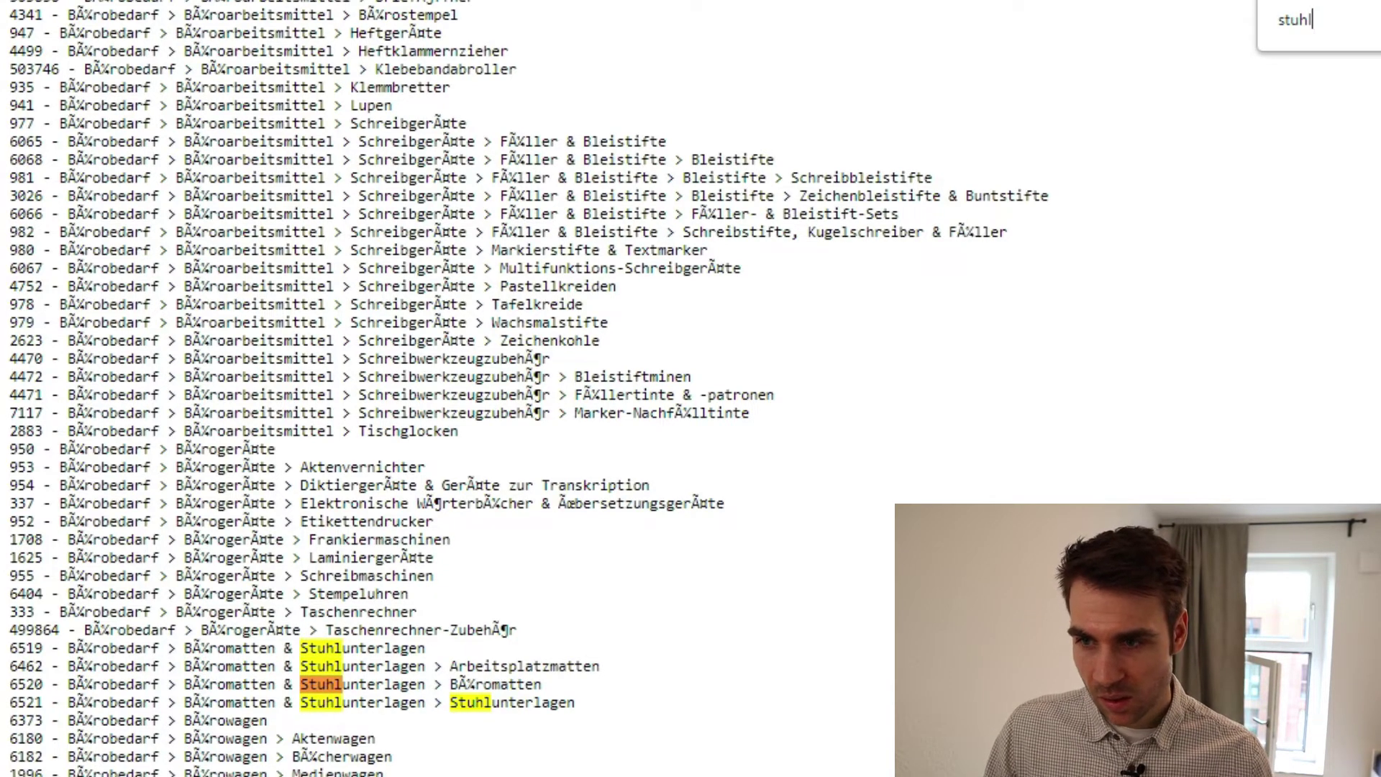
pyautogui.press('Return')
pyautogui.press('Return')
pyautogui.scroll(-1, 691, 389)
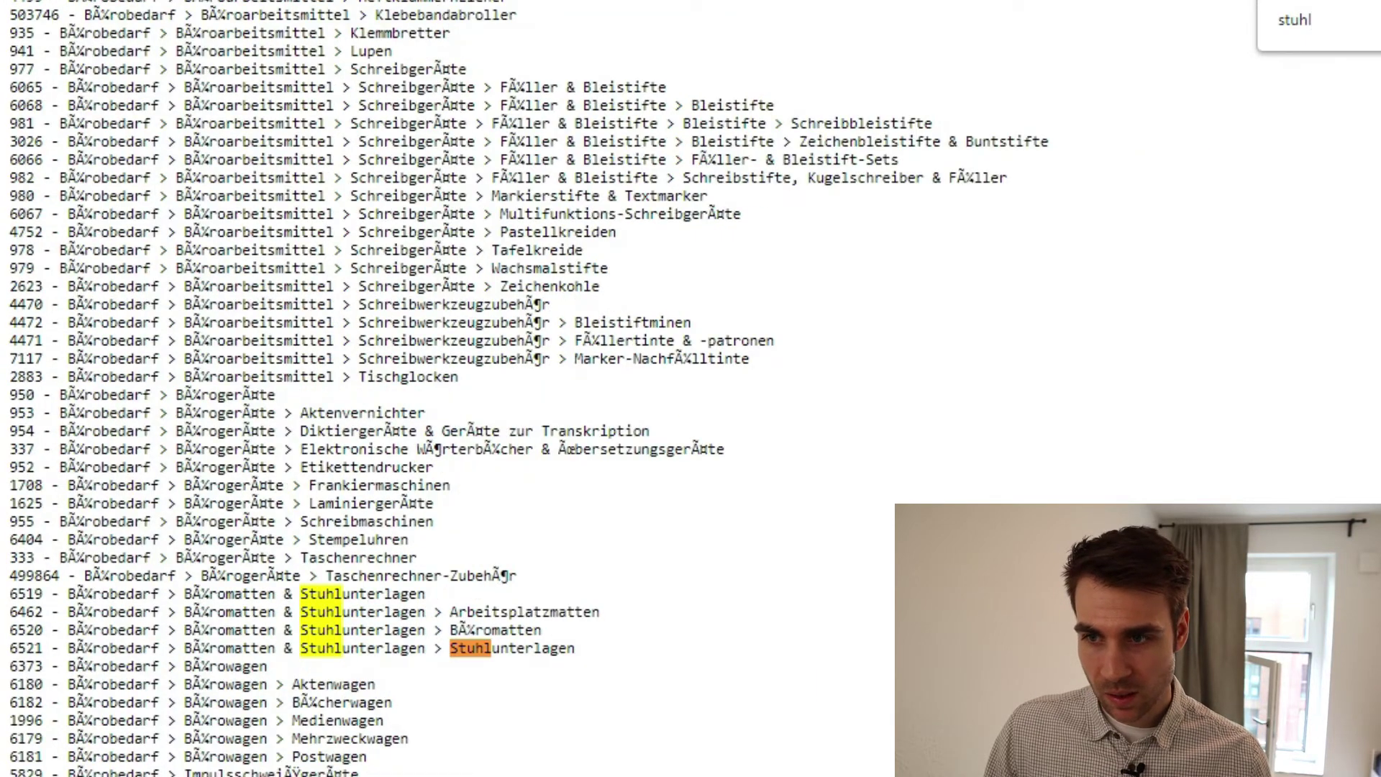
pyautogui.press('Return')
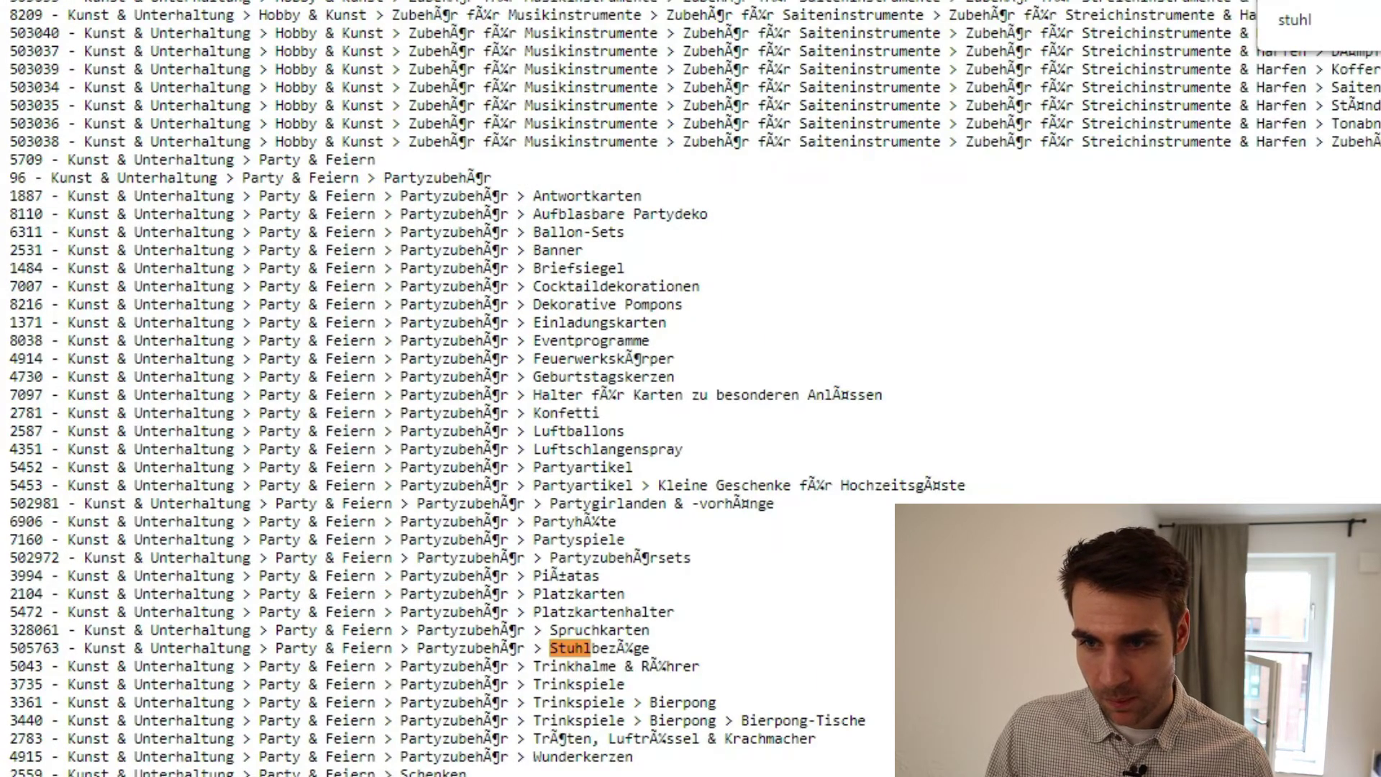
pyautogui.press('Return')
pyautogui.press('Return')
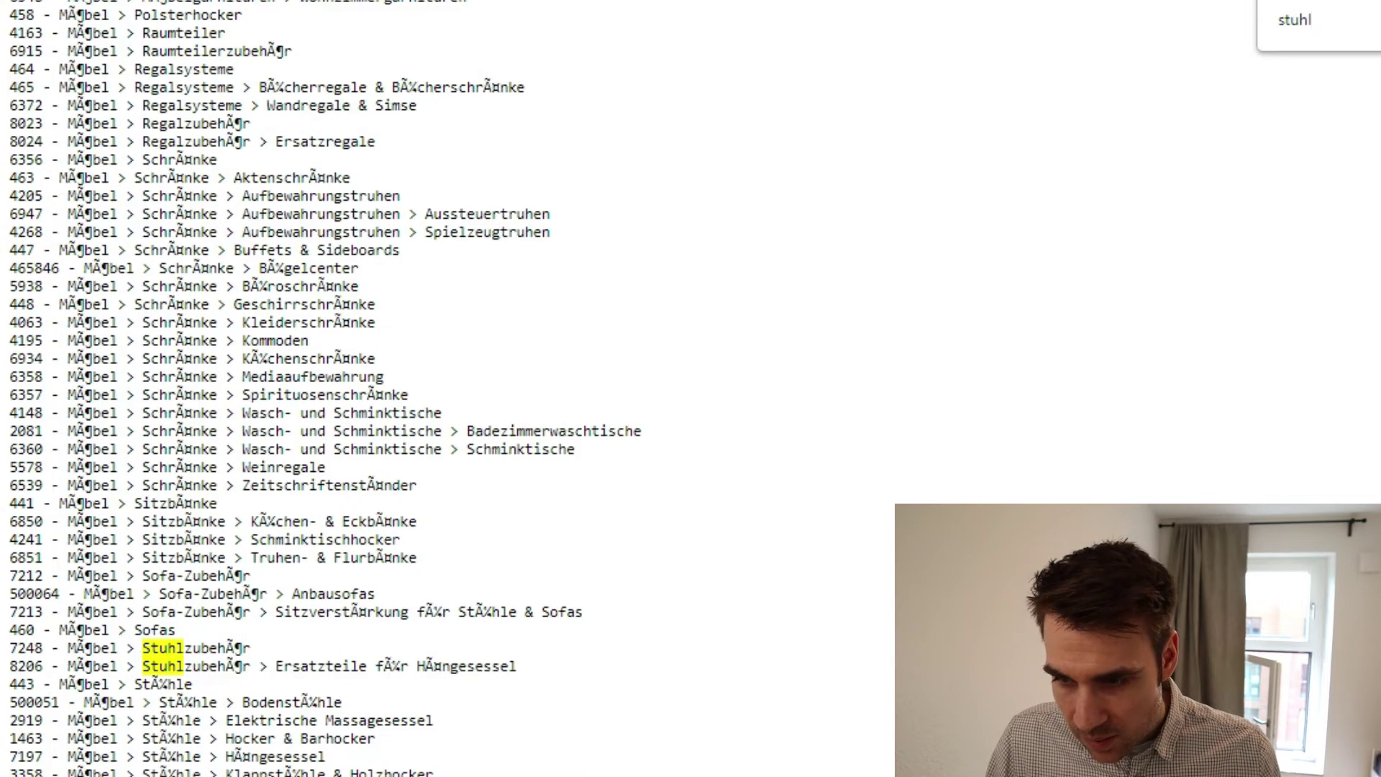
pyautogui.press('Return')
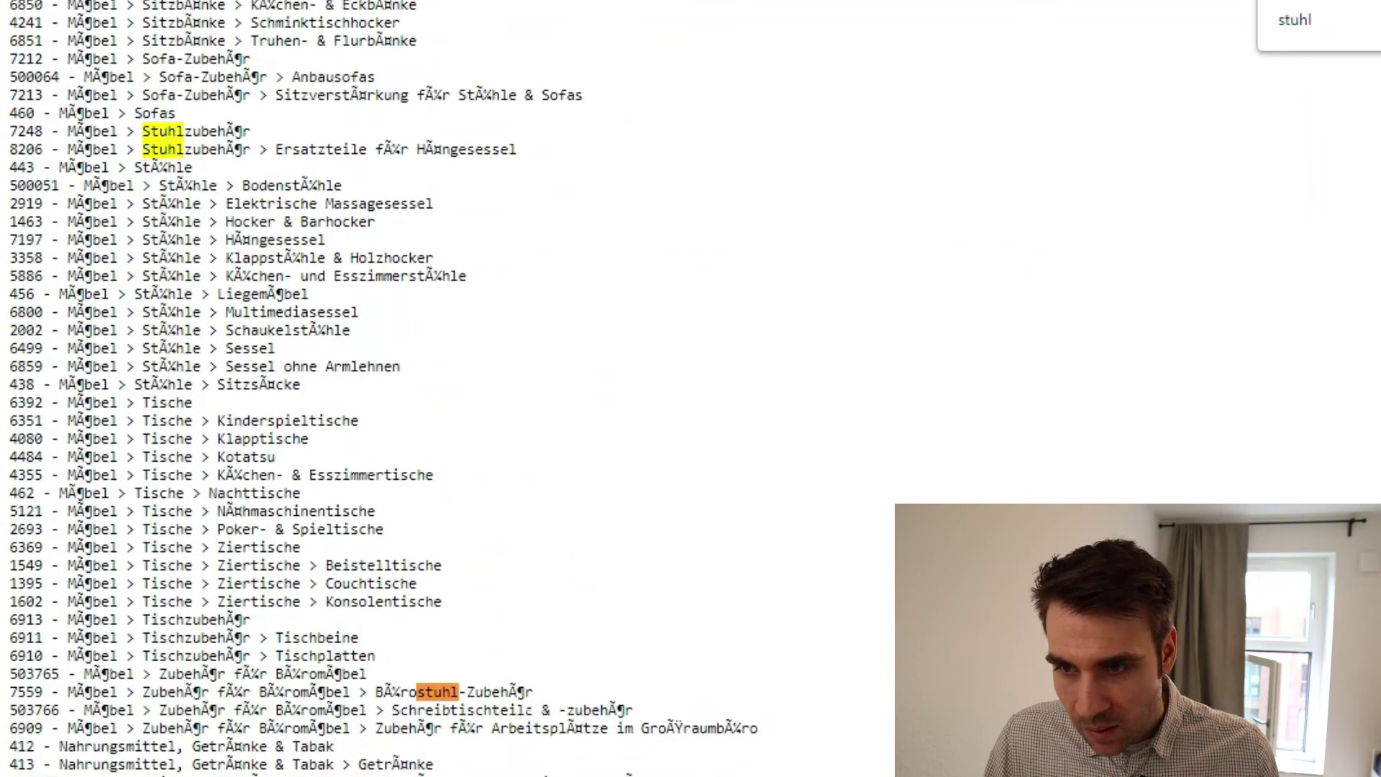
# Copy the full Bürostuhl-Zubehör category path, without its ID, into the Google Produktkategorie cell of row 2 in the feed sheet
pyautogui.moveTo(533, 692); pyautogui.dragTo(68, 697)
pyautogui.hotkey('ctrl', 'c')
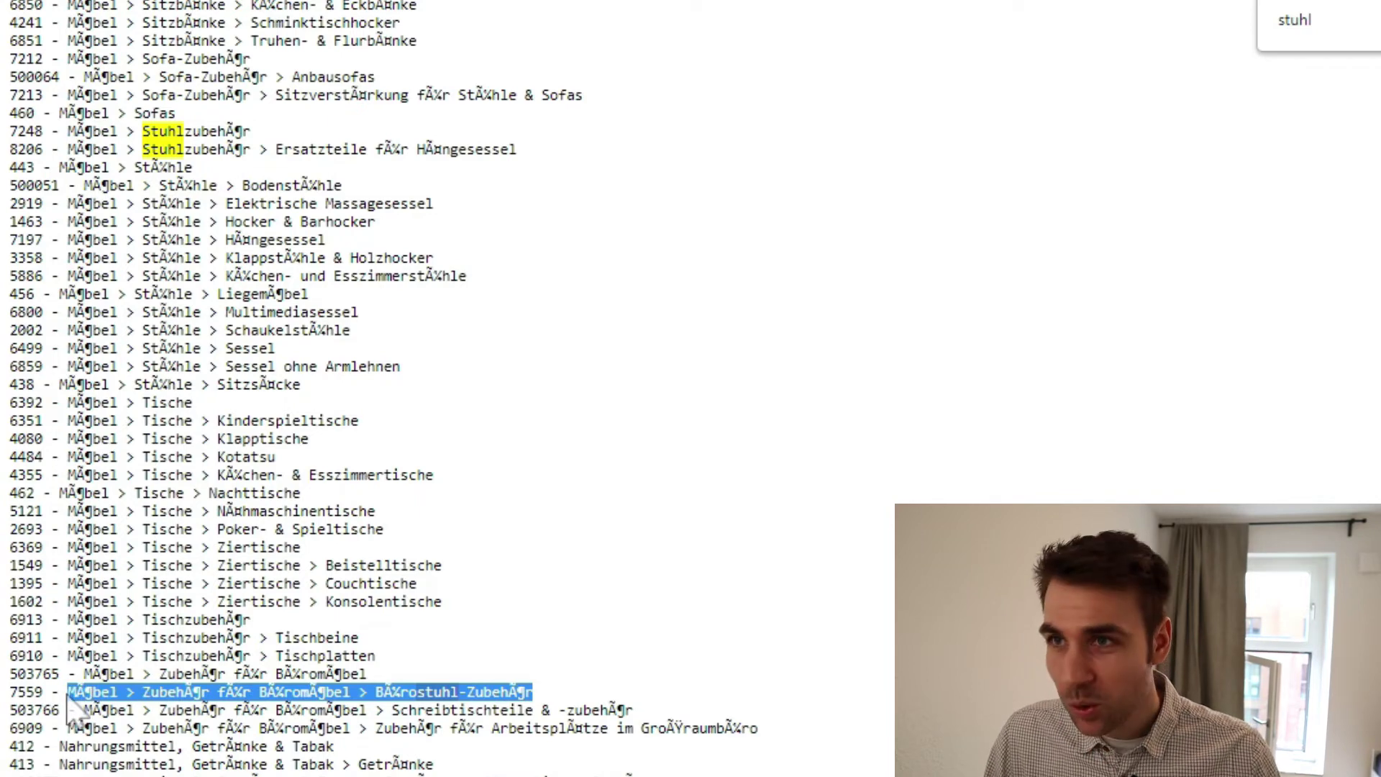
pyautogui.hotkey('alt', 'Tab')
pyautogui.click(1159, 316)
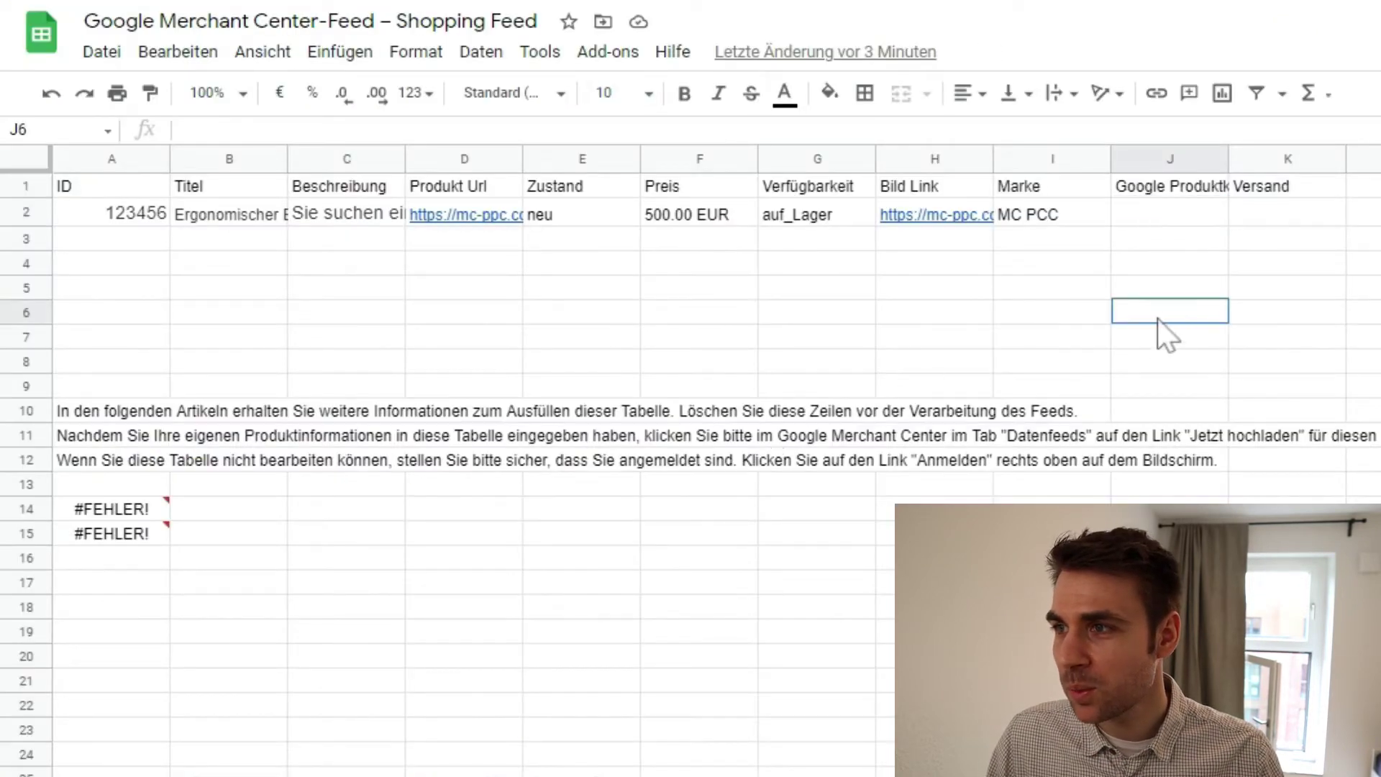
pyautogui.click(1158, 216)
pyautogui.hotkey('ctrl', 'v')
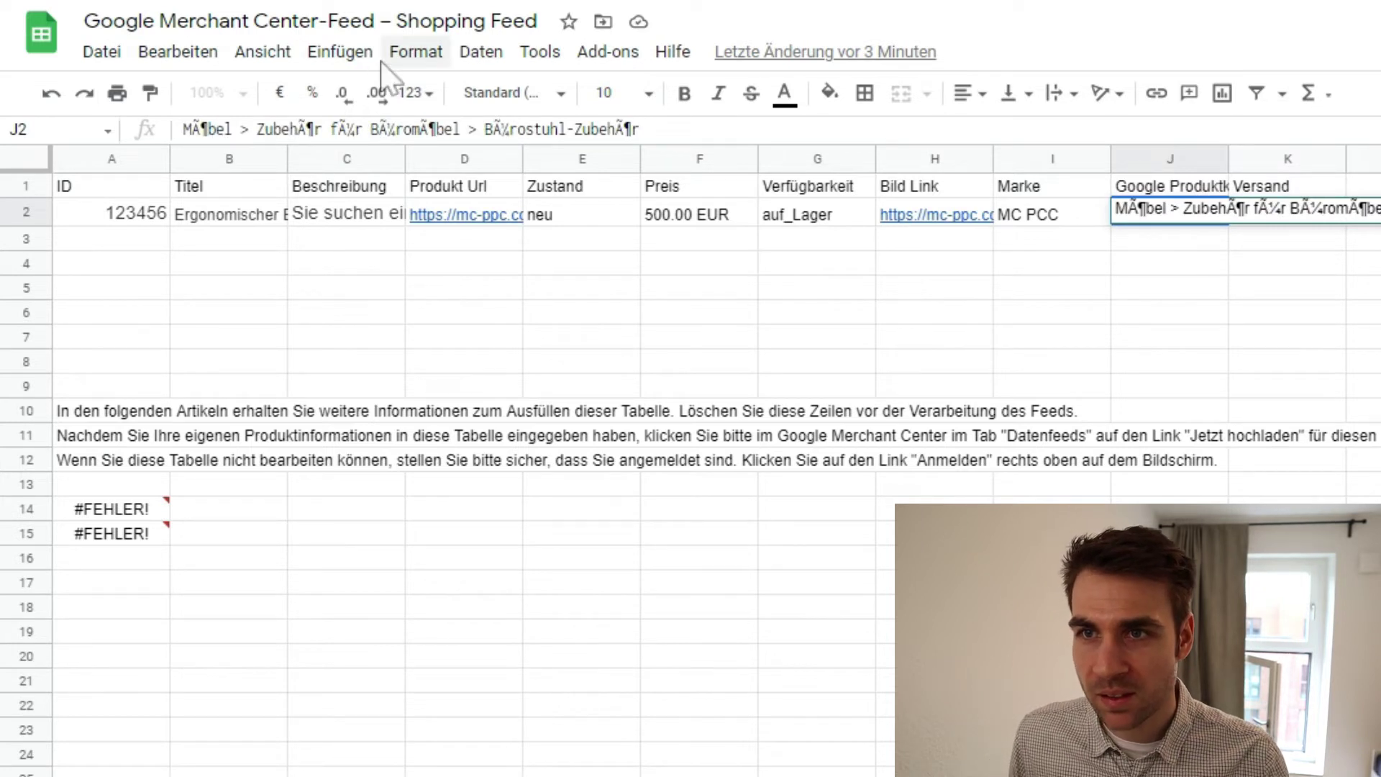
# Replace the garbled umlauts at the start of the category path so it reads "Möbel > Zubehör"
pyautogui.press('BackSpace')
pyautogui.press('BackSpace')
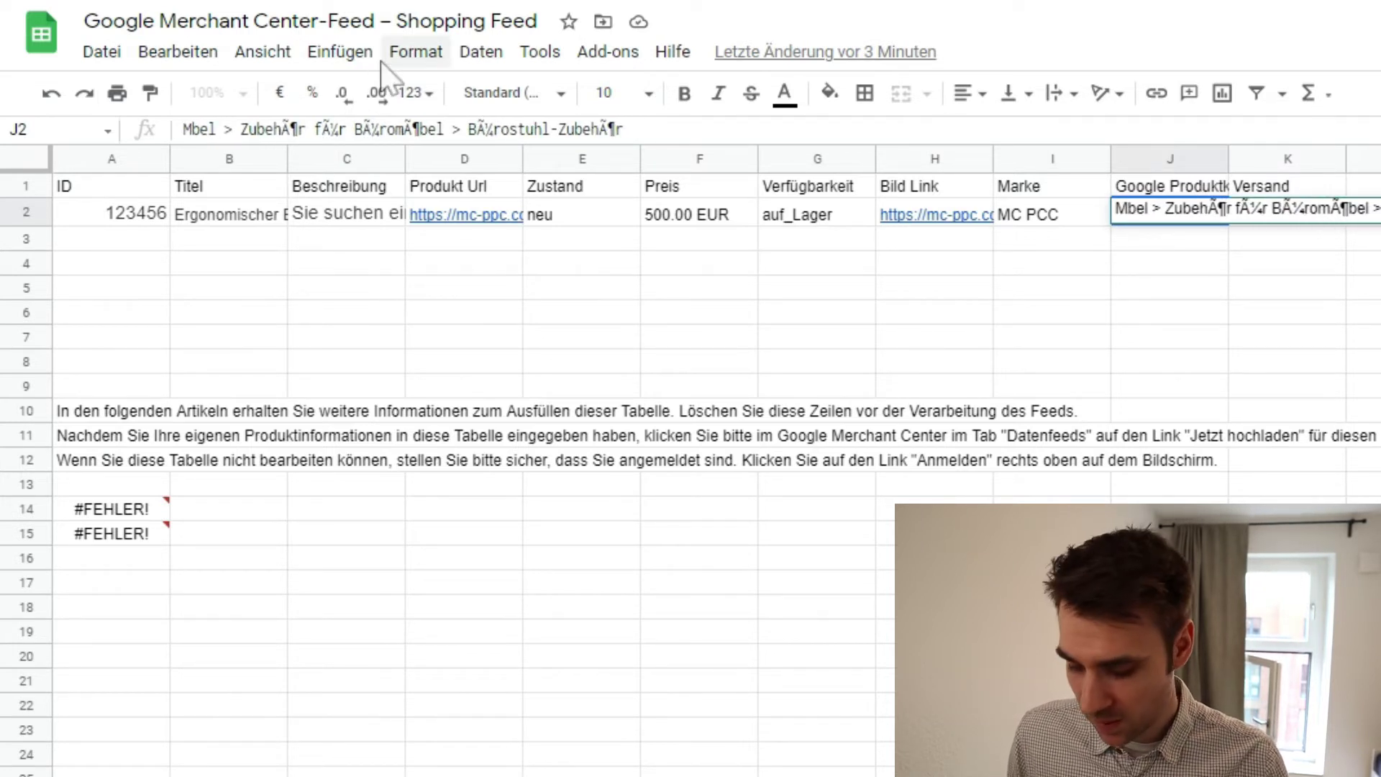
pyautogui.write('ö')
pyautogui.click(305, 129)
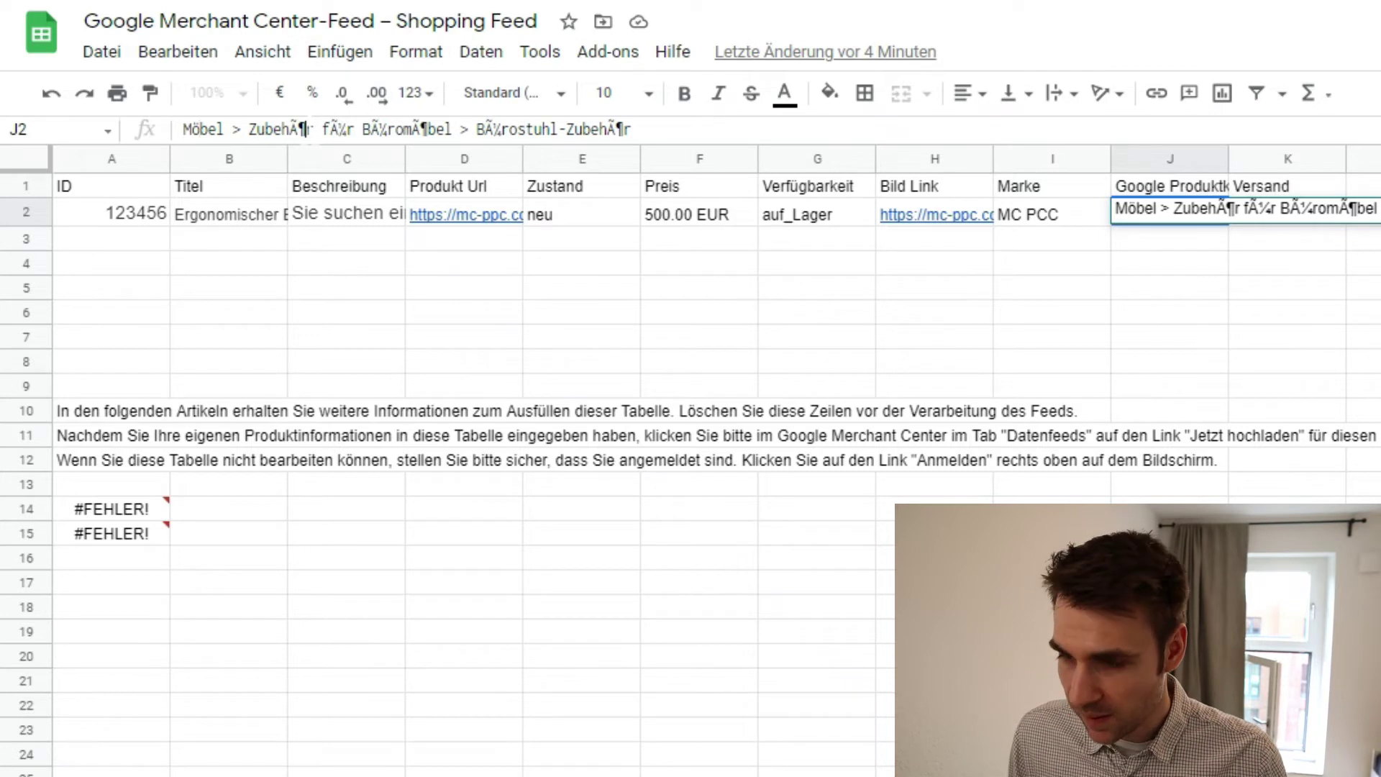
pyautogui.press('BackSpace')
pyautogui.press('BackSpace')
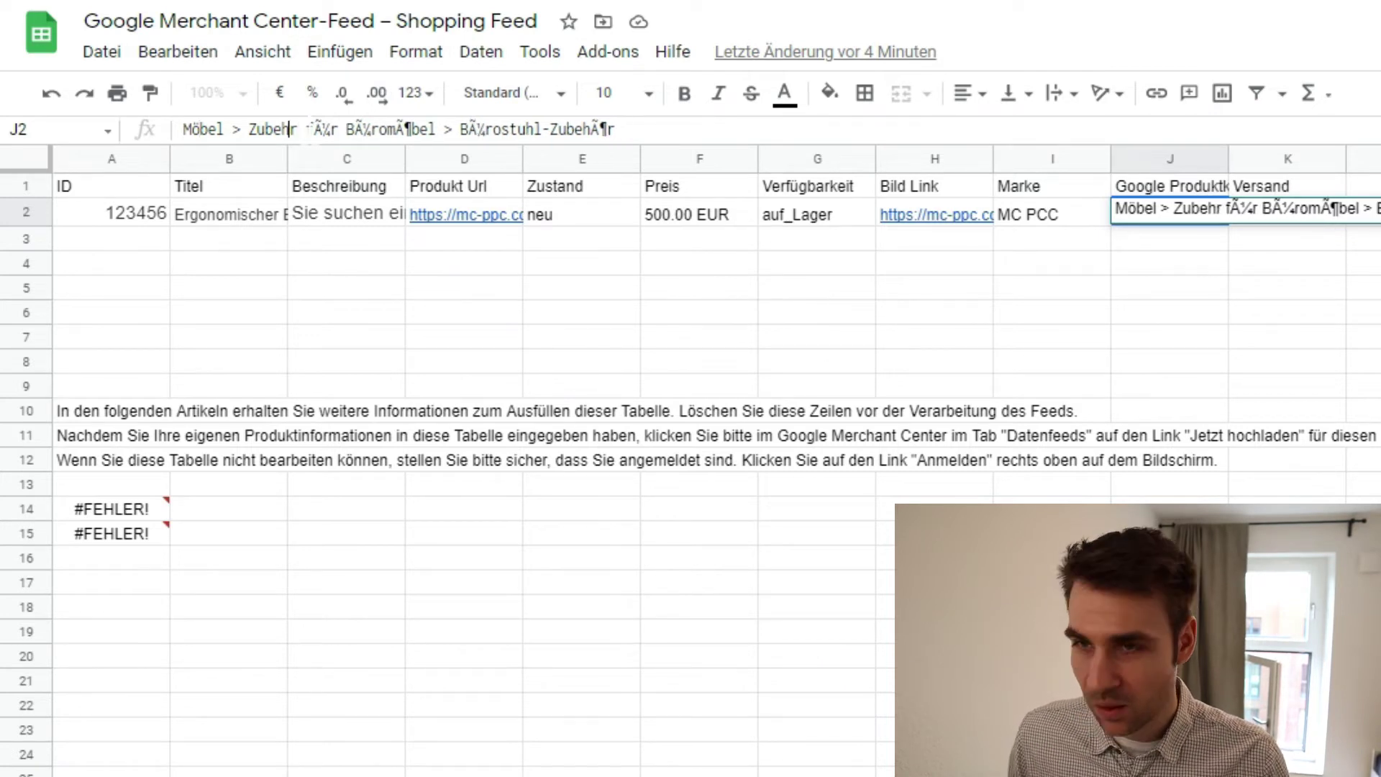
pyautogui.write('ö')
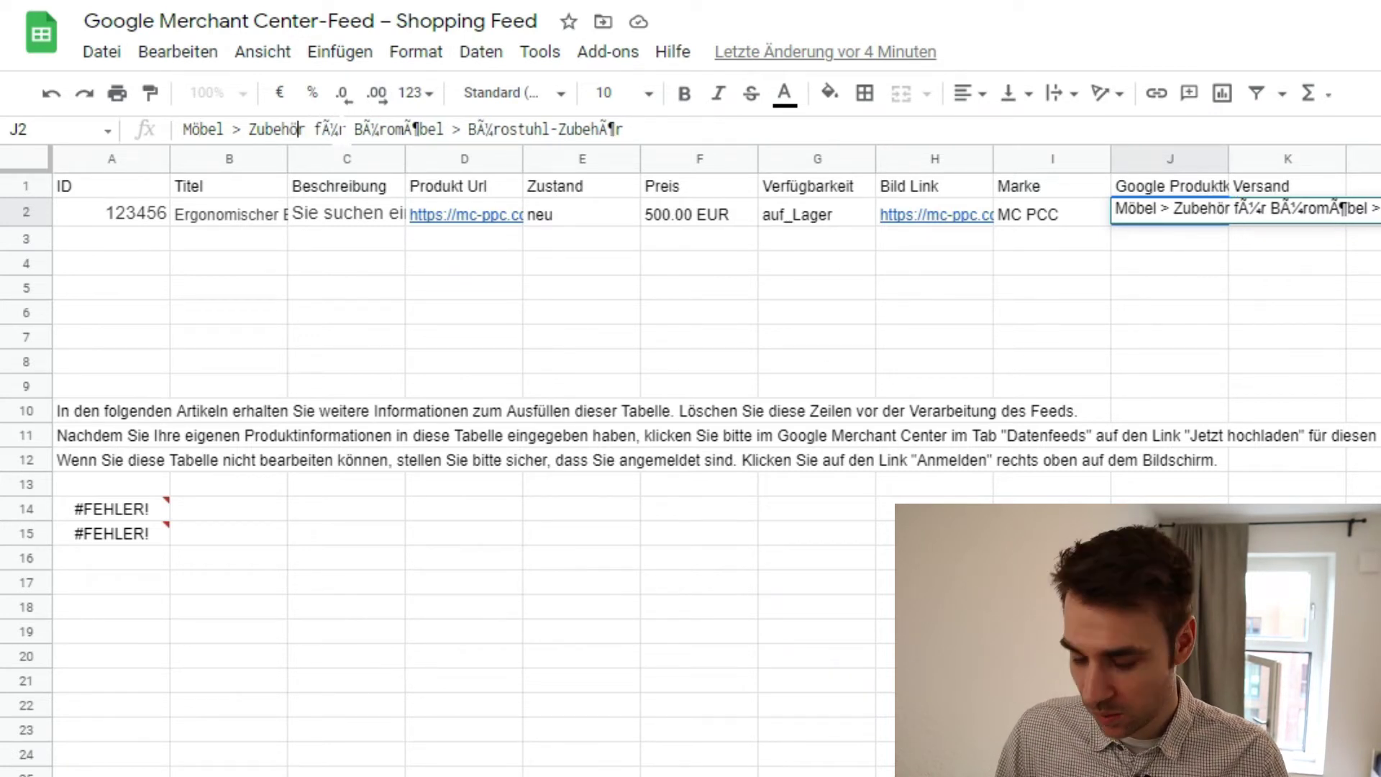
# Correct the garbled umlauts in the middle of the category path to read "für Büromöbel"
pyautogui.click(338, 129)
pyautogui.press('BackSpace')
pyautogui.press('BackSpace')
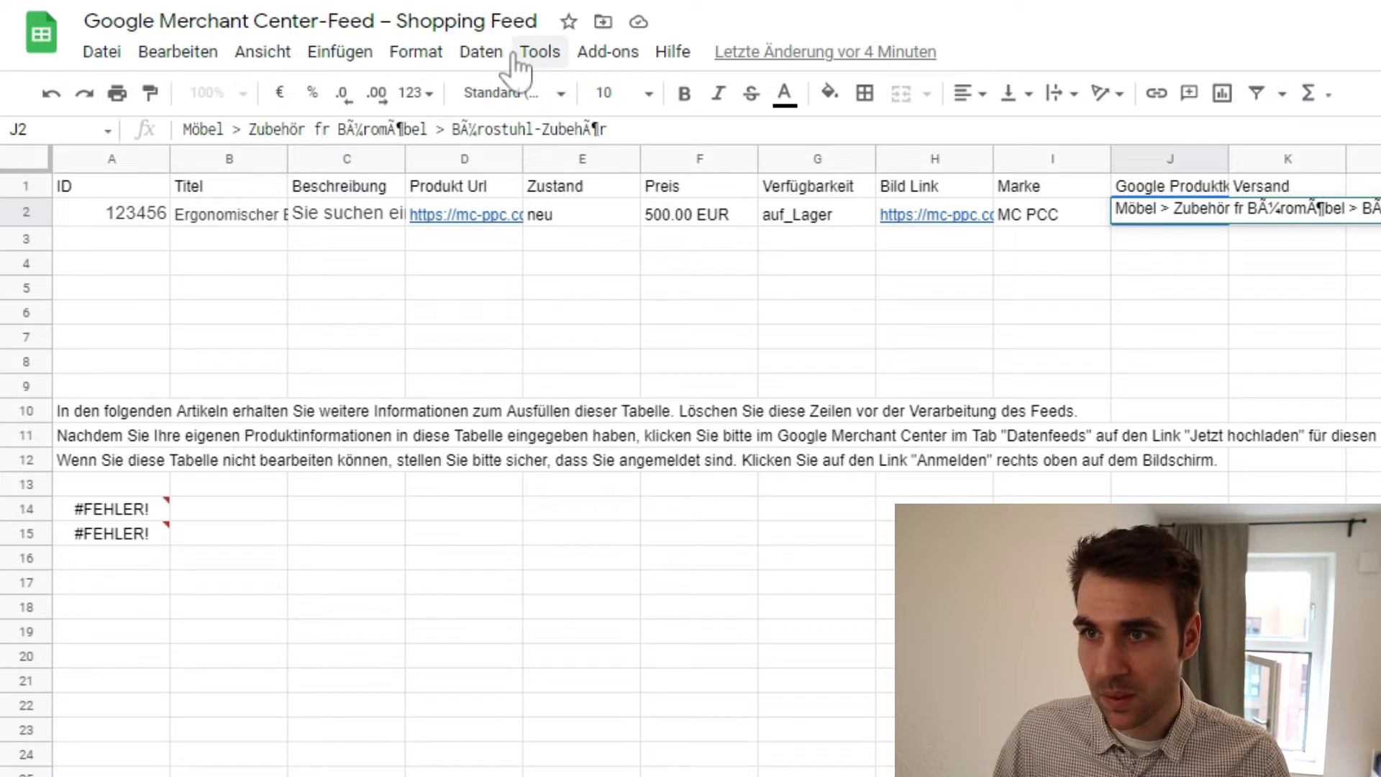
pyautogui.write('ü')
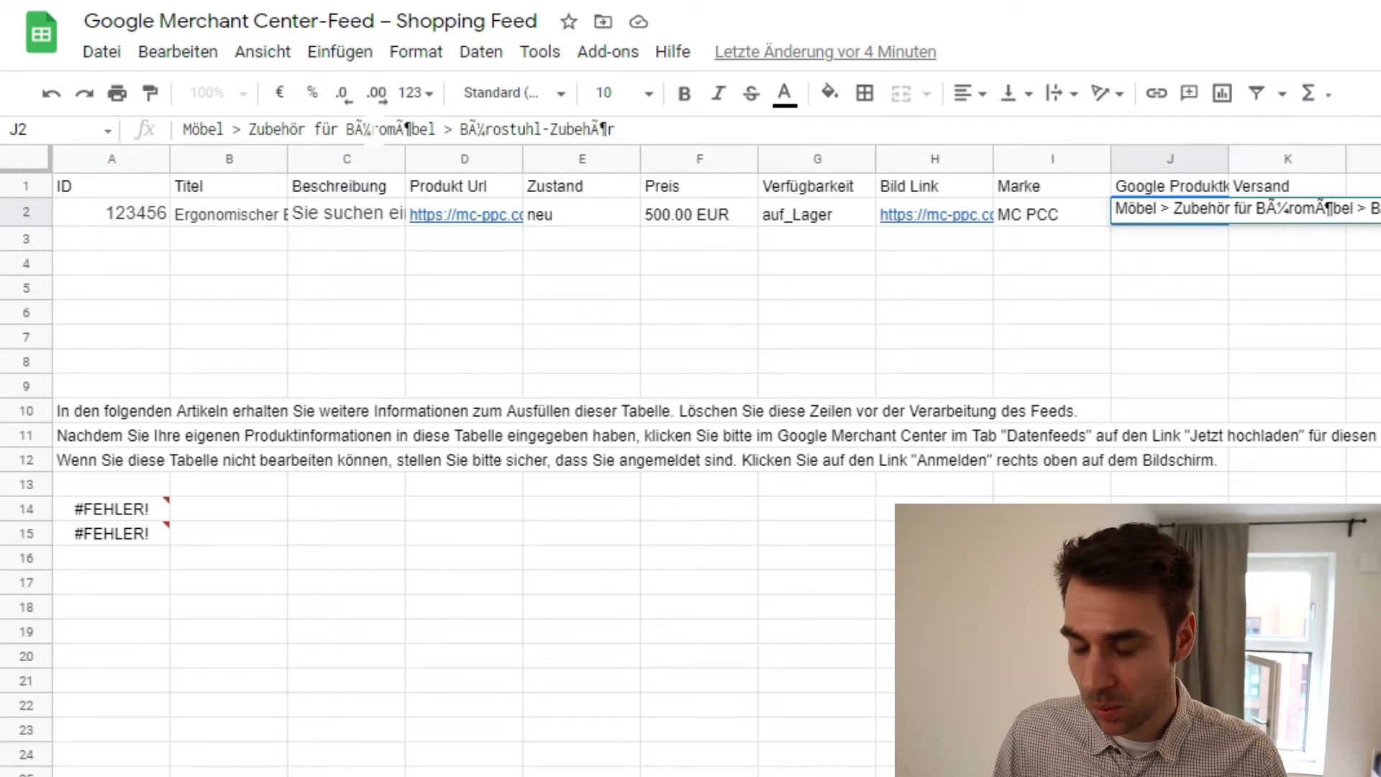
pyautogui.press('BackSpace')
pyautogui.press('BackSpace')
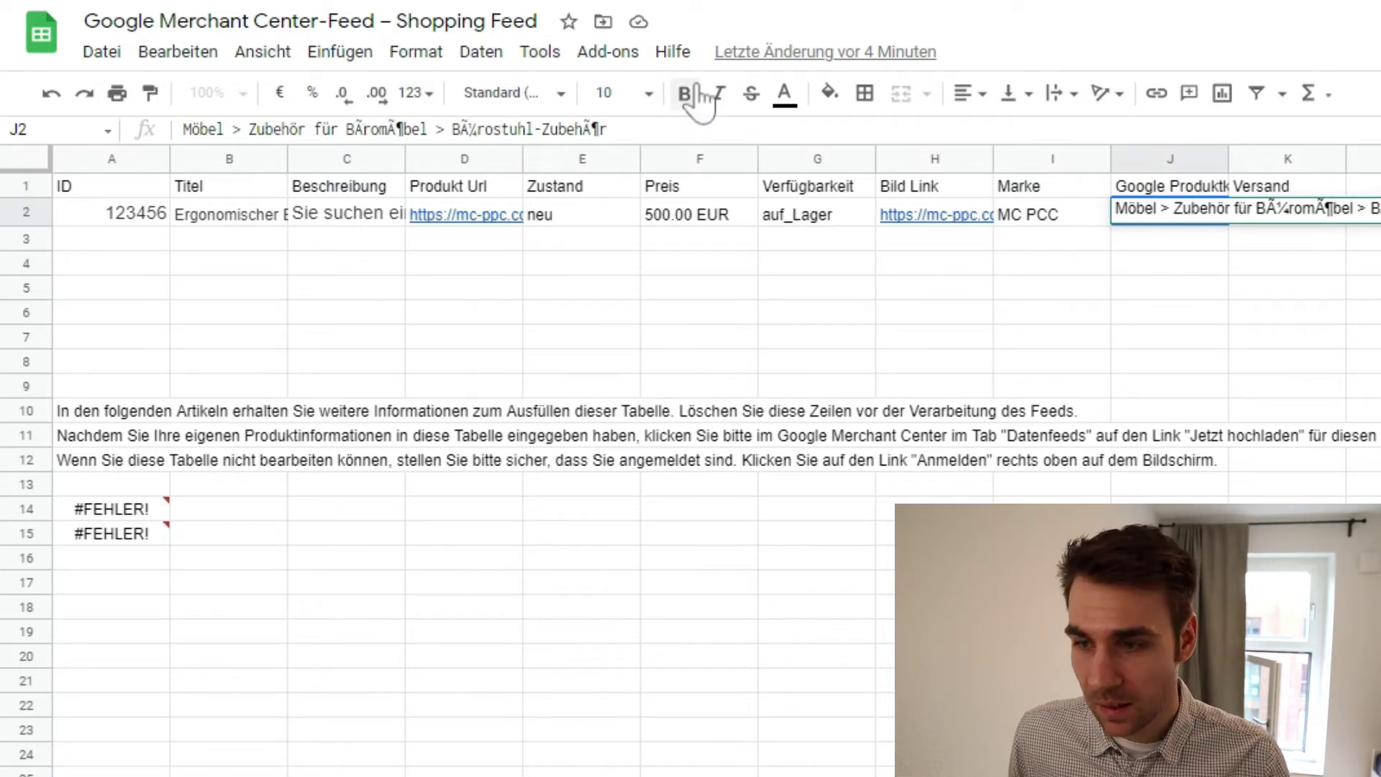
pyautogui.write('ü')
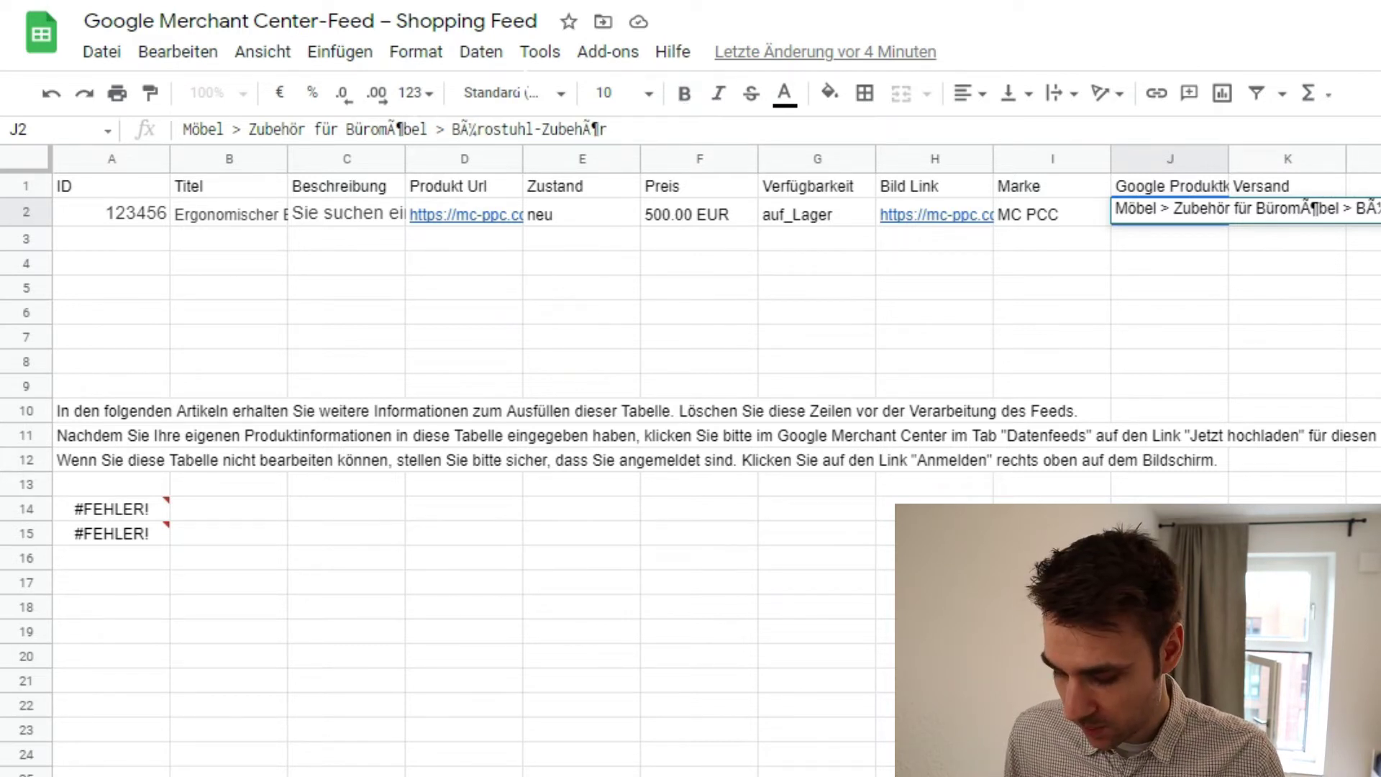
pyautogui.click(403, 130)
pyautogui.press('BackSpace')
pyautogui.press('BackSpace')
pyautogui.write('ö')
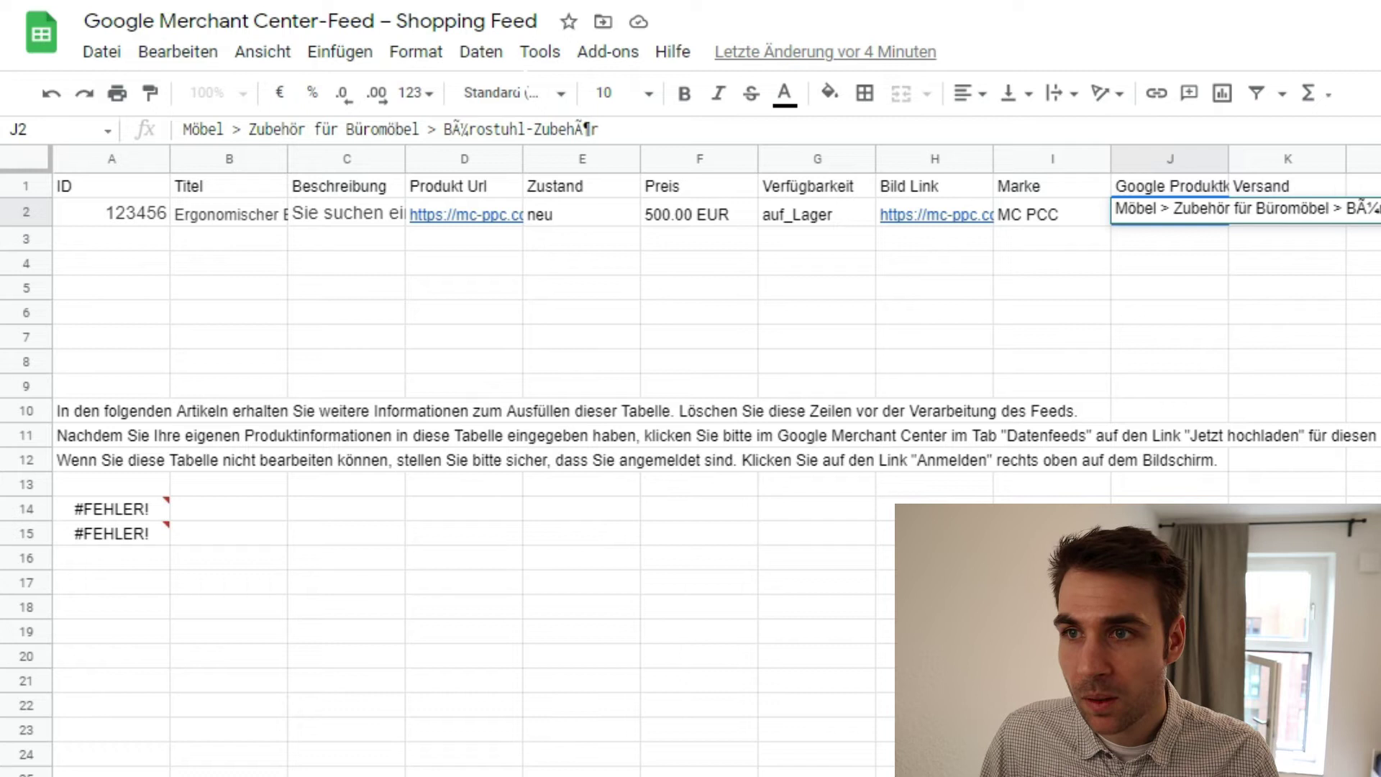
# Correct the garbled umlauts in the last level of the category path to read "Bürostuhl-Zubehör"
pyautogui.click(466, 129)
pyautogui.press('BackSpace')
pyautogui.press('BackSpace')
pyautogui.write('ü')
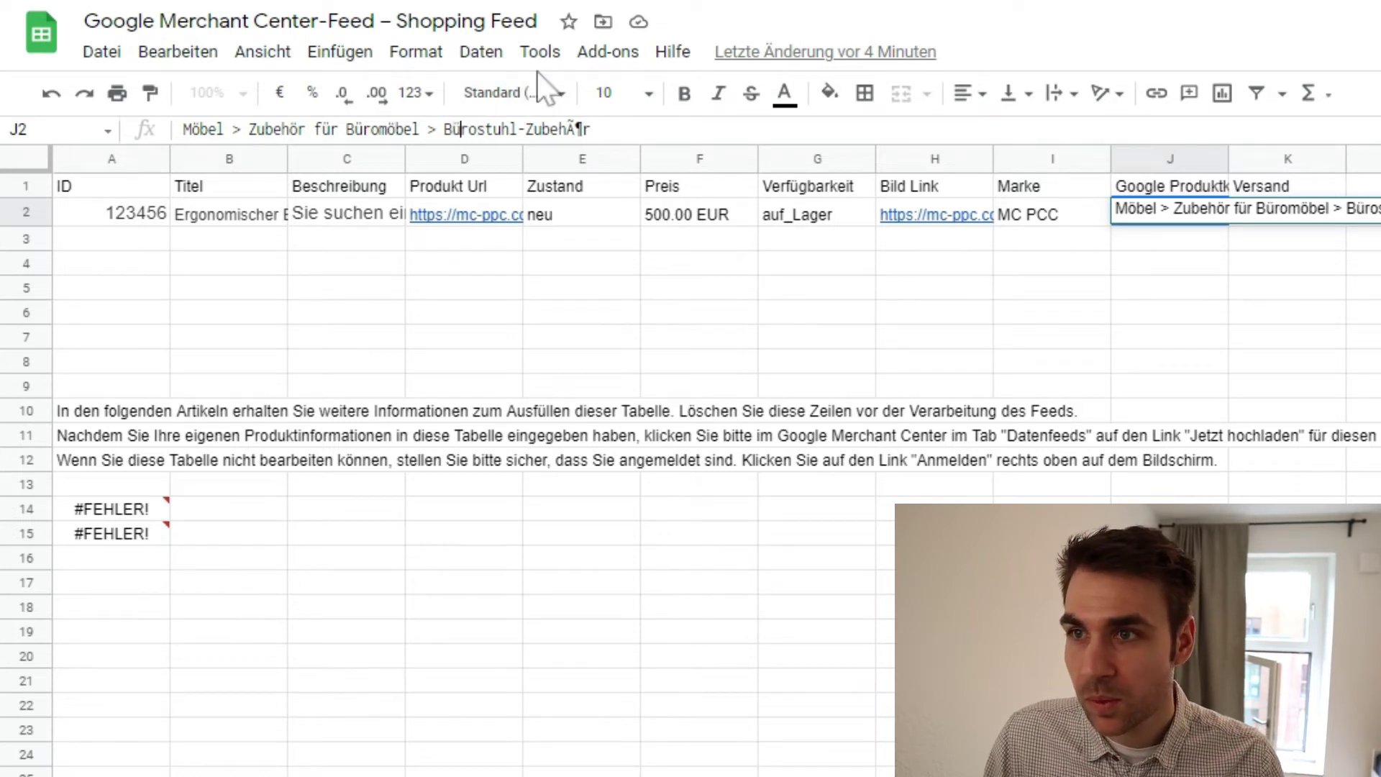
pyautogui.click(575, 130)
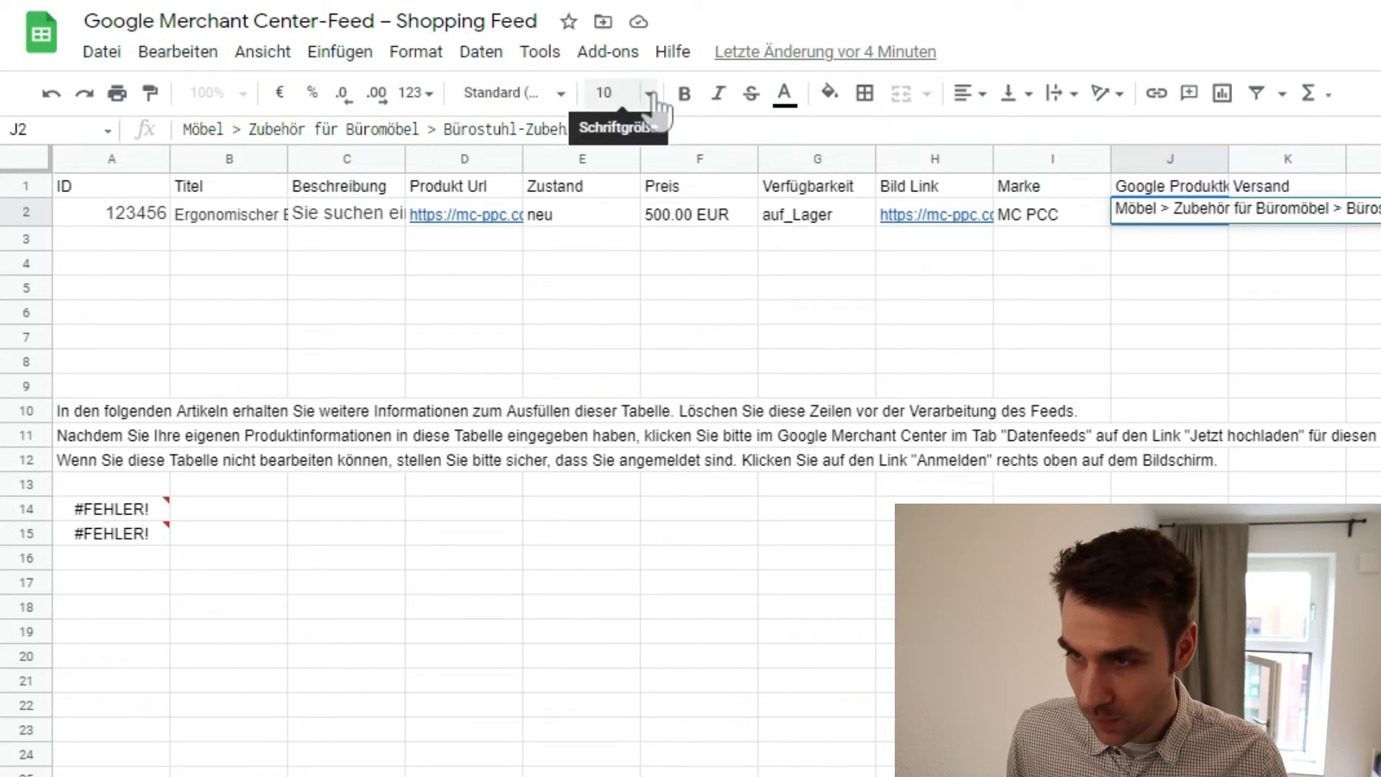
pyautogui.press('BackSpace')
pyautogui.press('BackSpace')
pyautogui.write('ö')
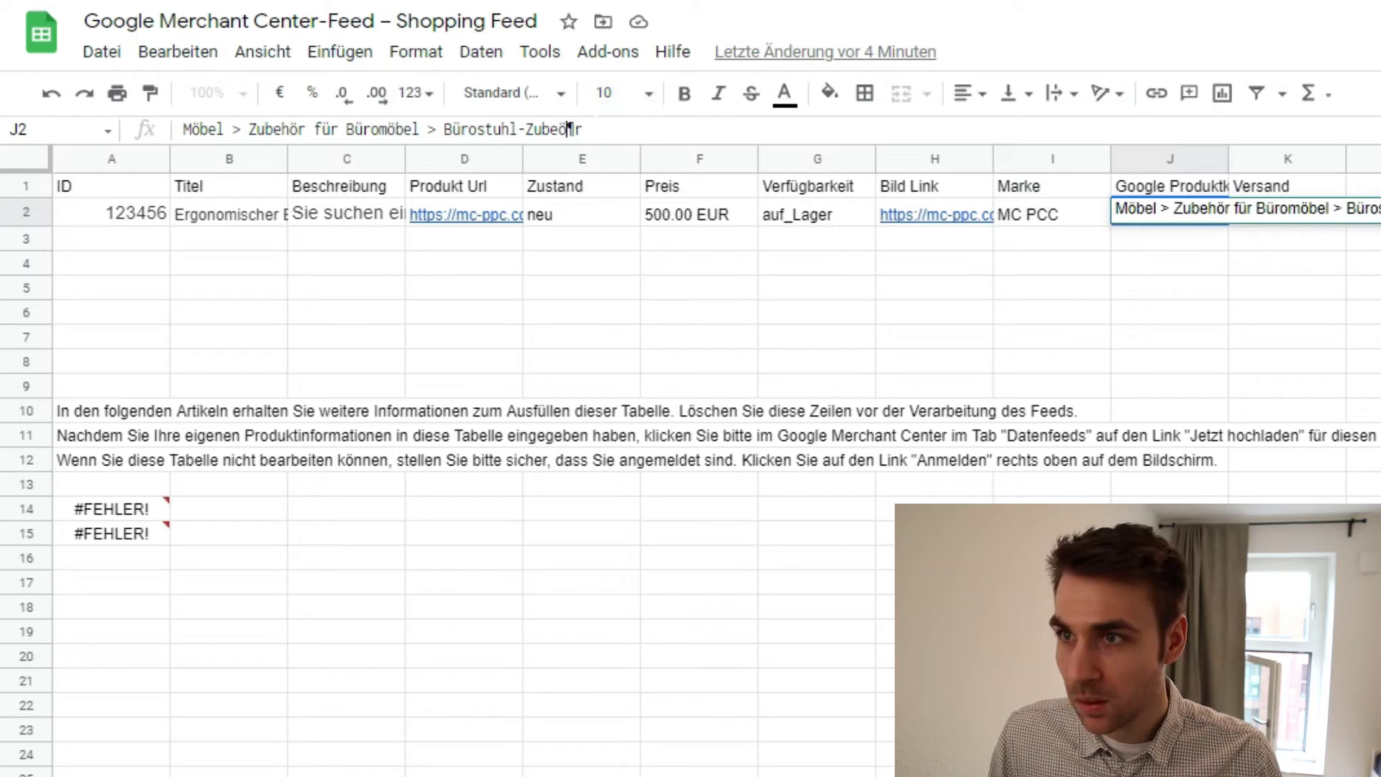
pyautogui.press('BackSpace')
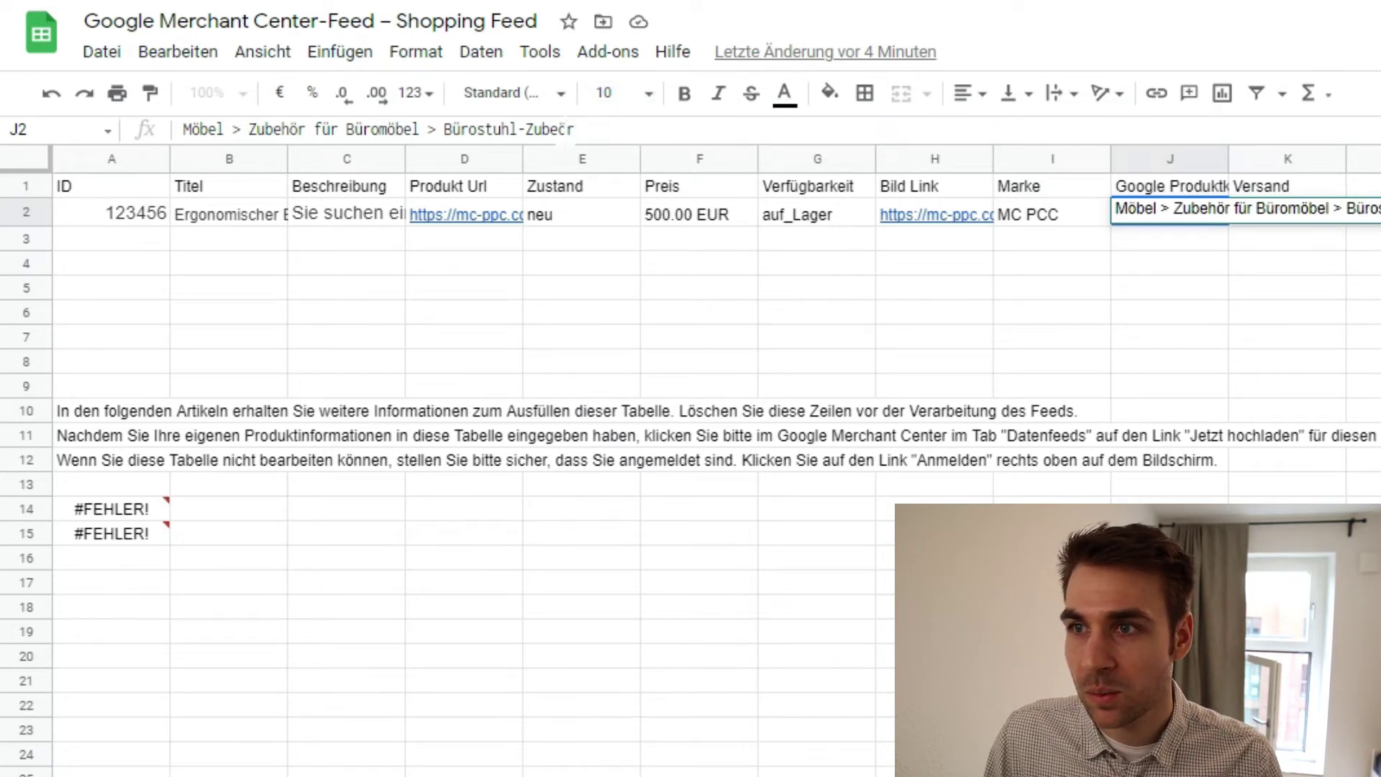
pyautogui.press('Left')
pyautogui.write('h')
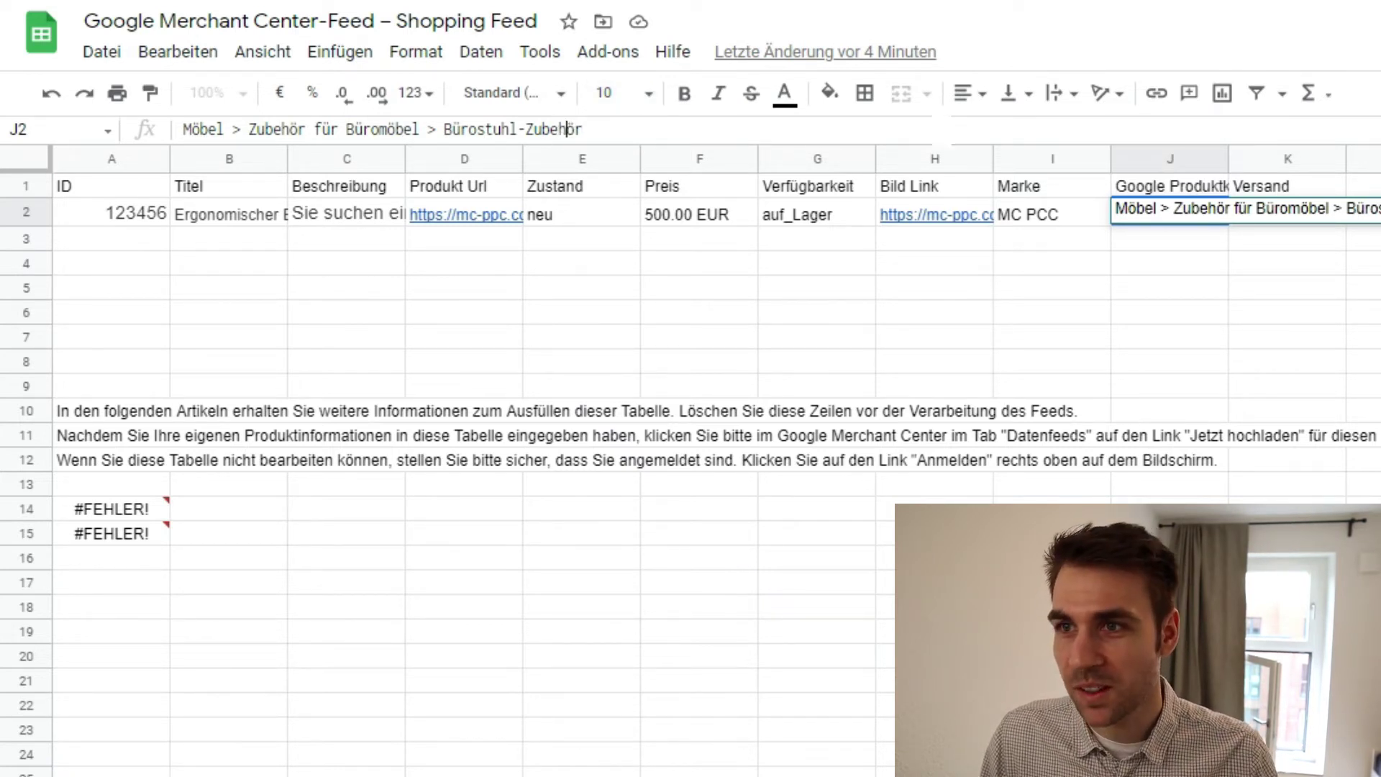
# Confirm the corrected category path in J2 and fit the Google Produktkategorie column's width to its content
pyautogui.press('End')
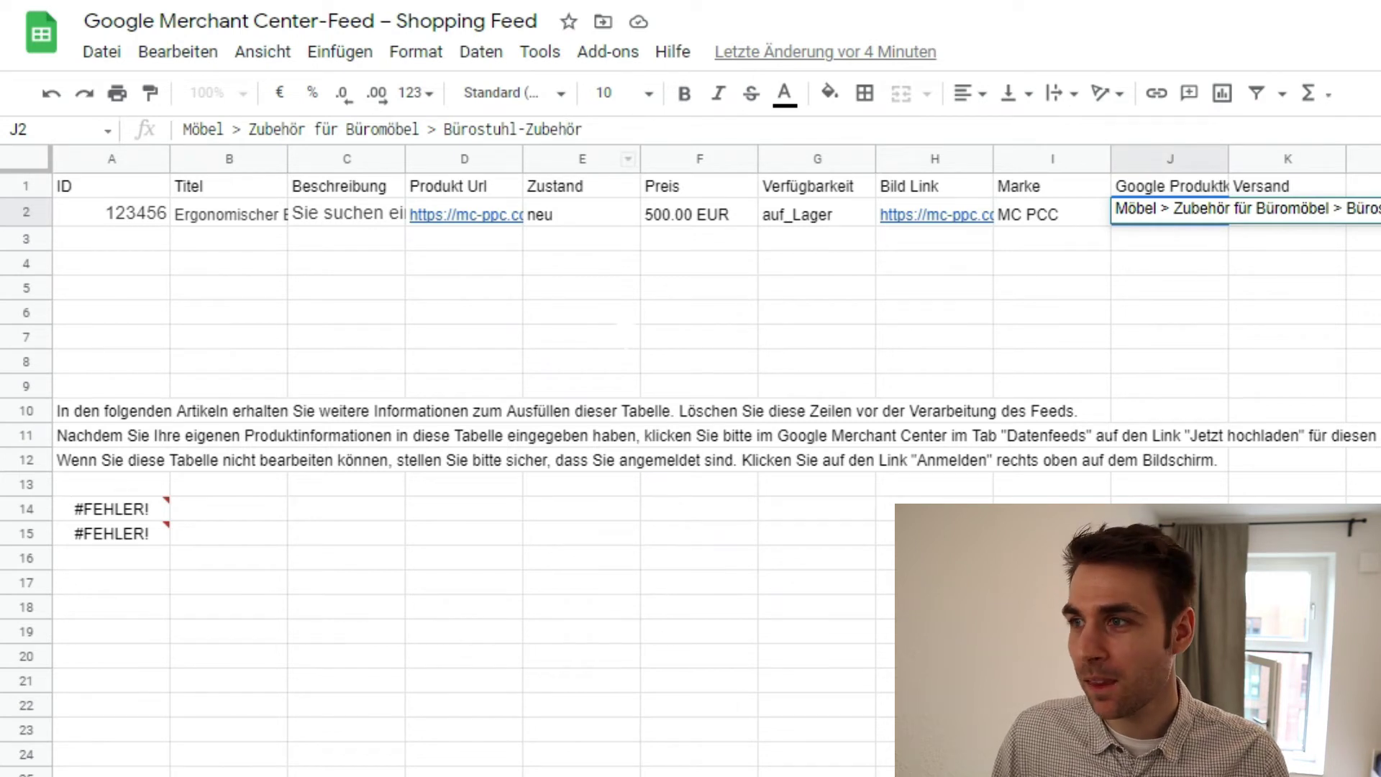
pyautogui.click(1241, 316)
pyautogui.click(1165, 216)
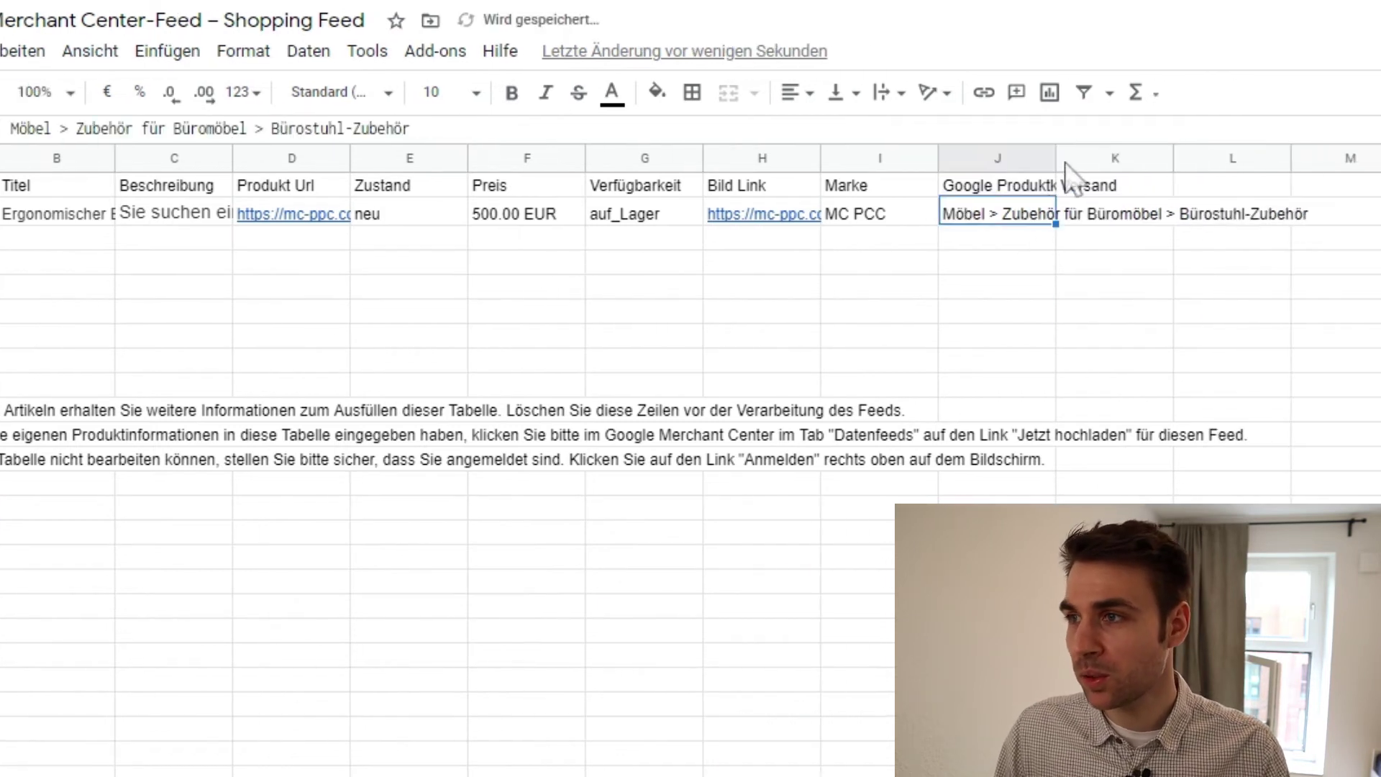
pyautogui.doubleClick(1057, 158)
pyautogui.click(1287, 265)
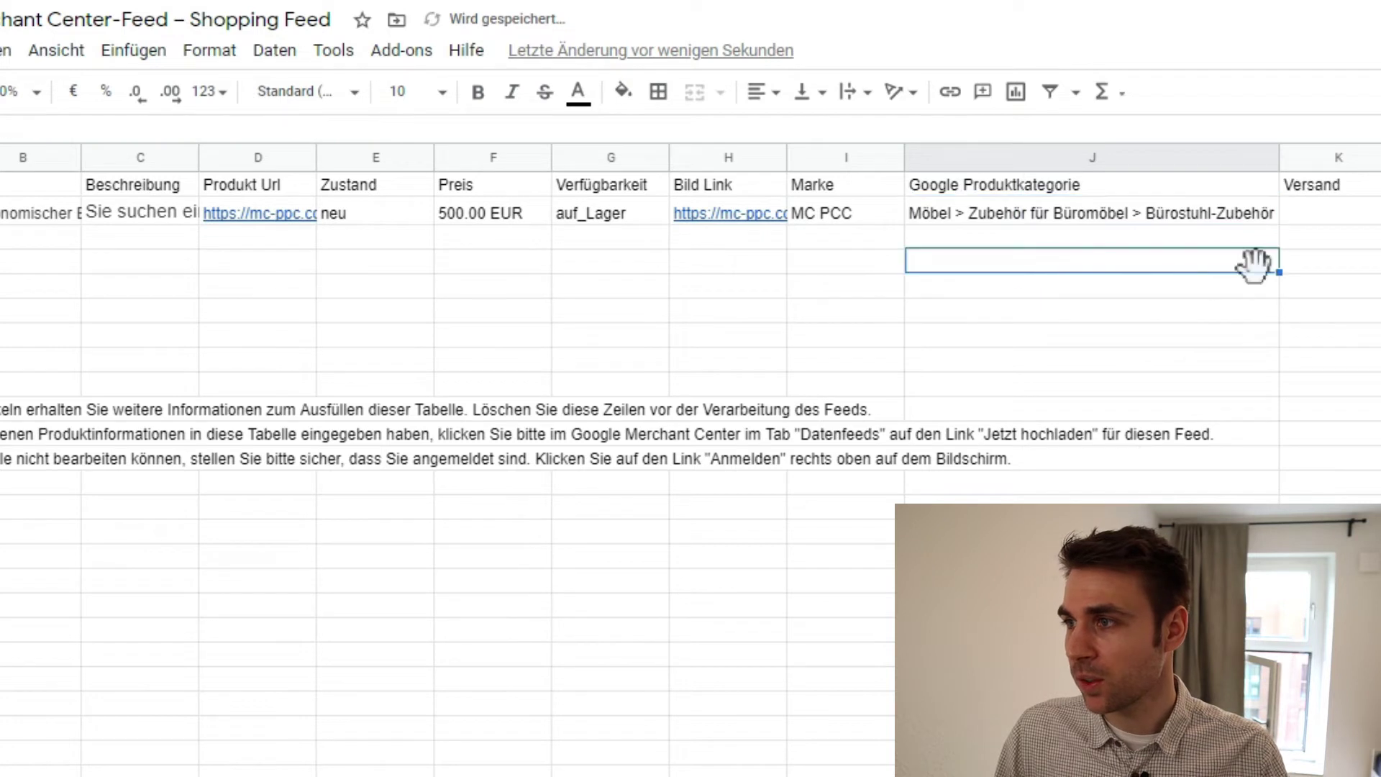
pyautogui.click(1260, 217)
pyautogui.click(1293, 209)
pyautogui.click(1215, 234)
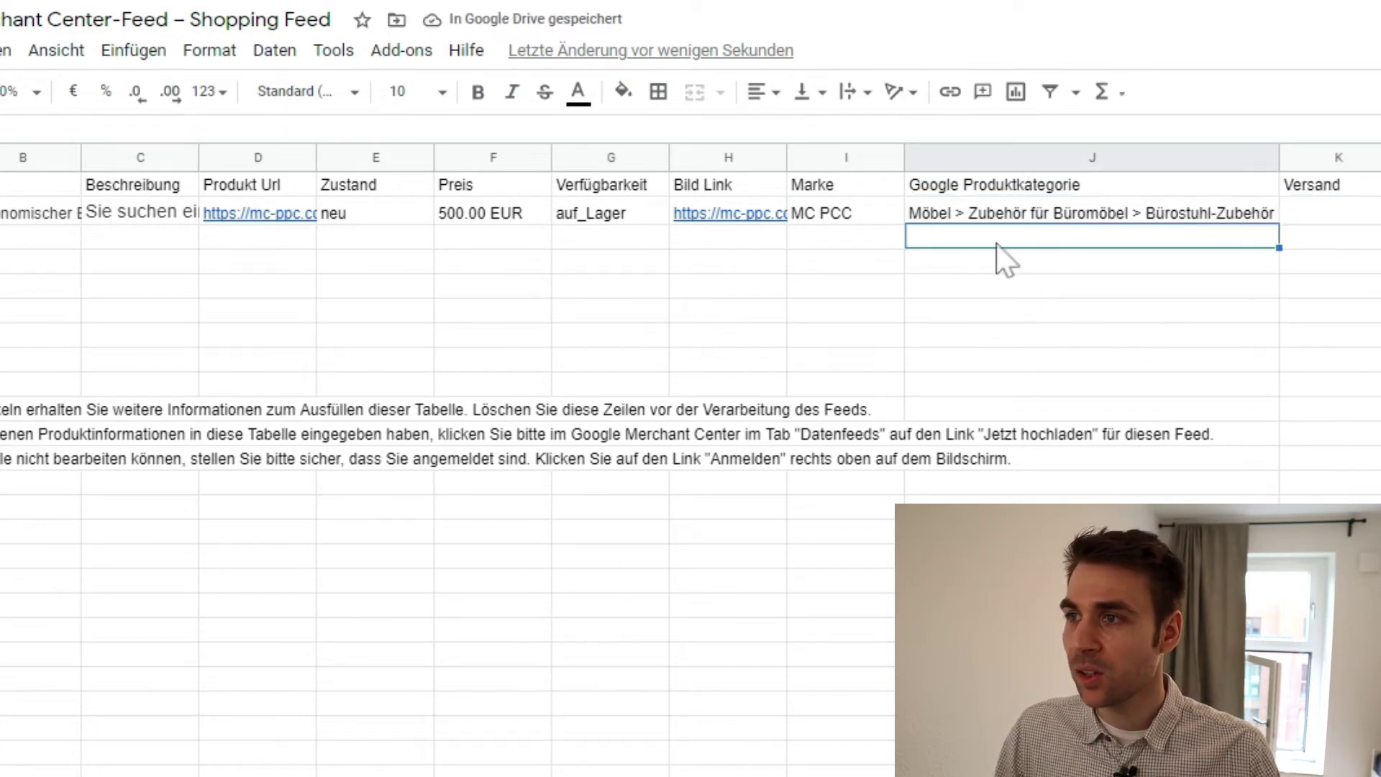
pyautogui.click(969, 265)
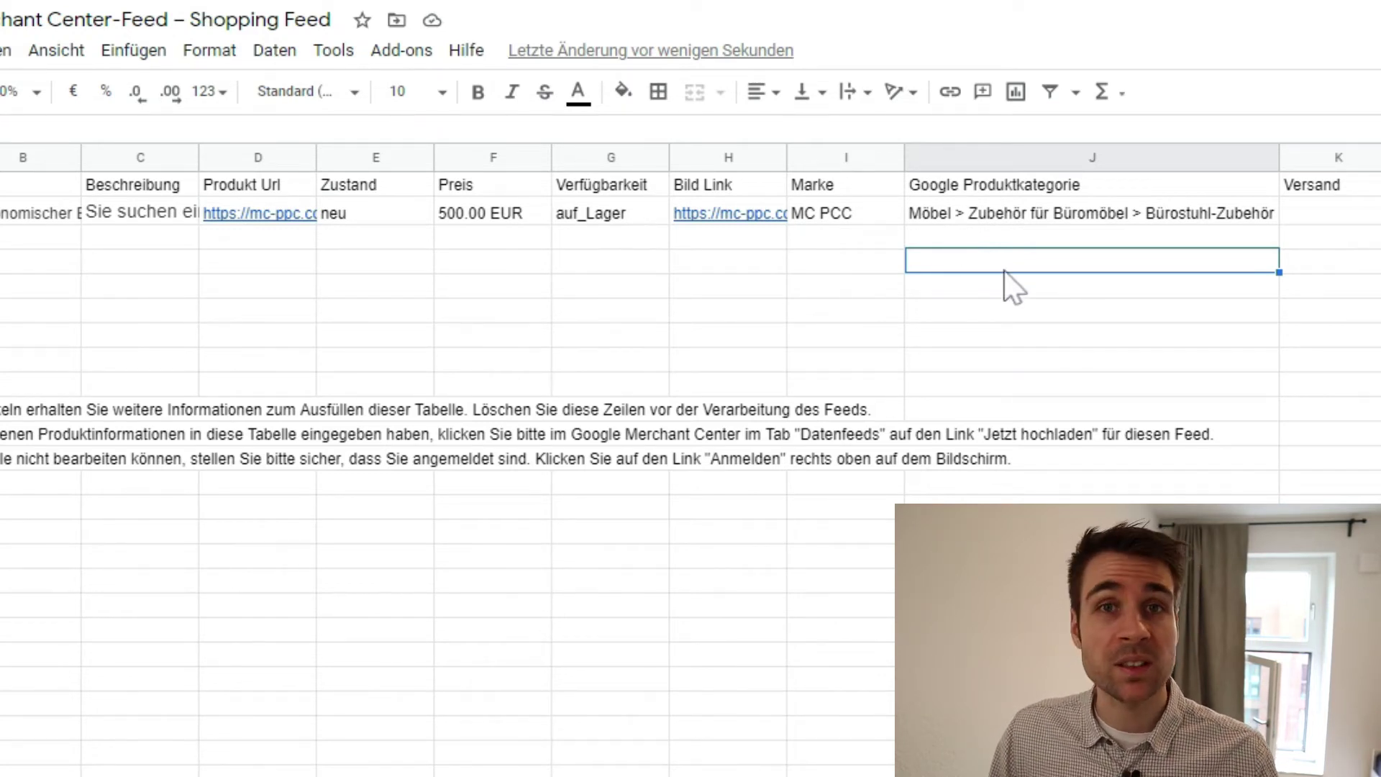
pyautogui.click(1072, 288)
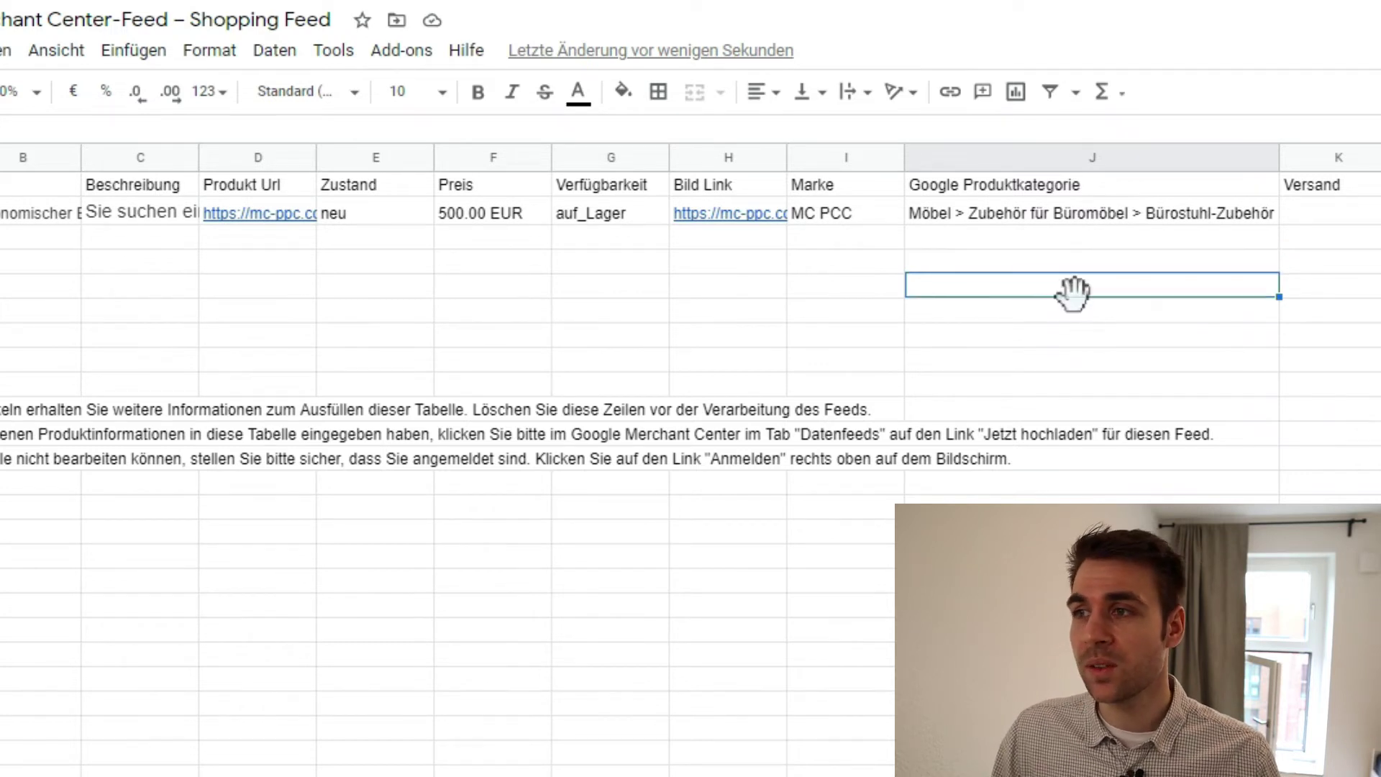
pyautogui.click(1029, 233)
pyautogui.click(996, 211)
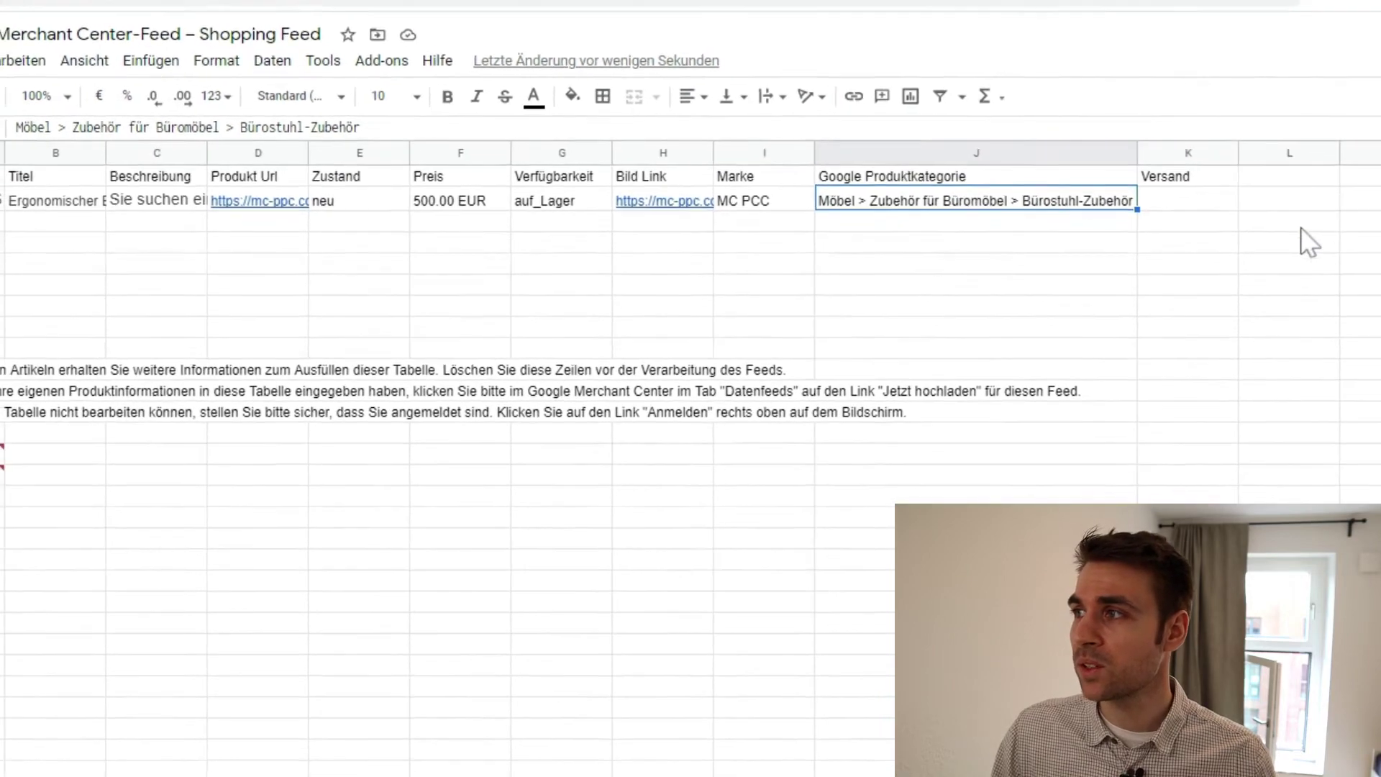
# Review the product category list and the availability section of the product data specification, then return to the feed sheet
pyautogui.click(1158, 12)
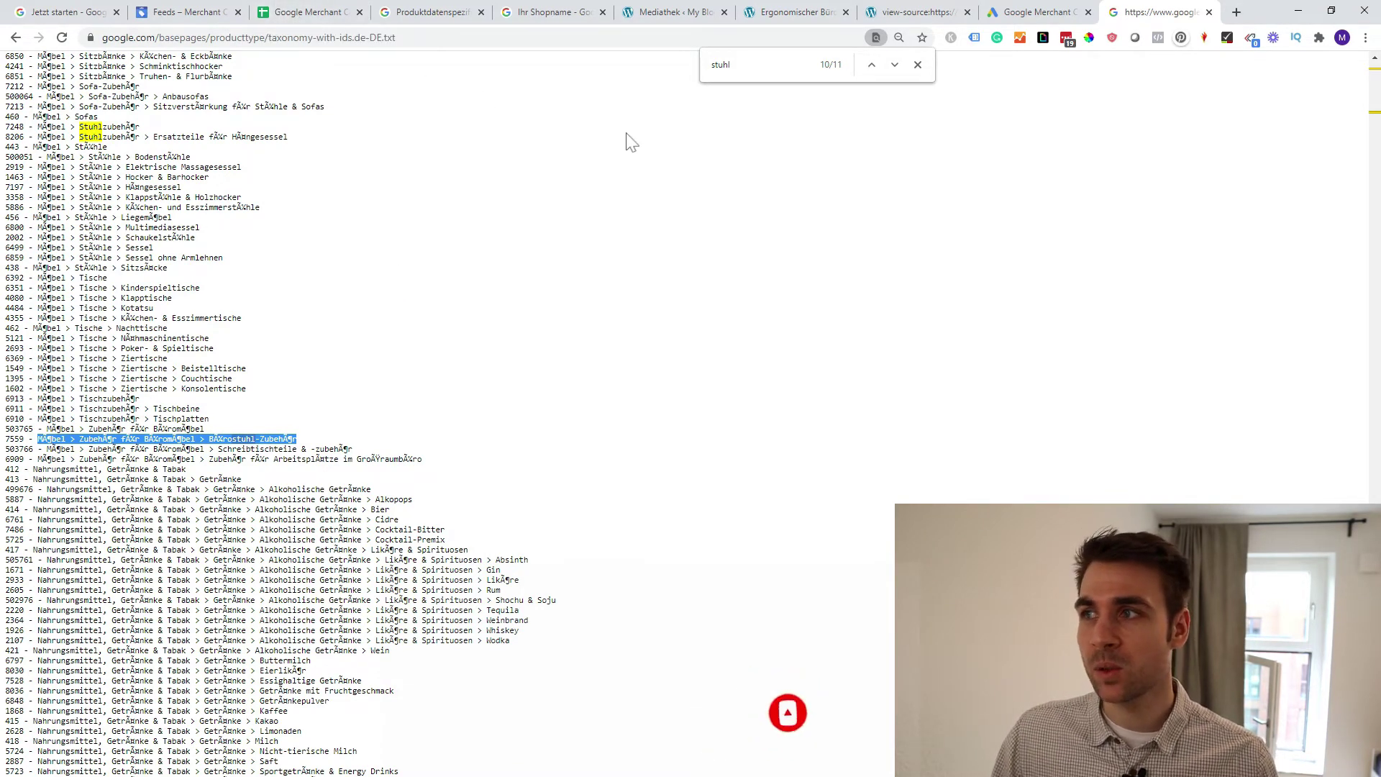
pyautogui.click(434, 12)
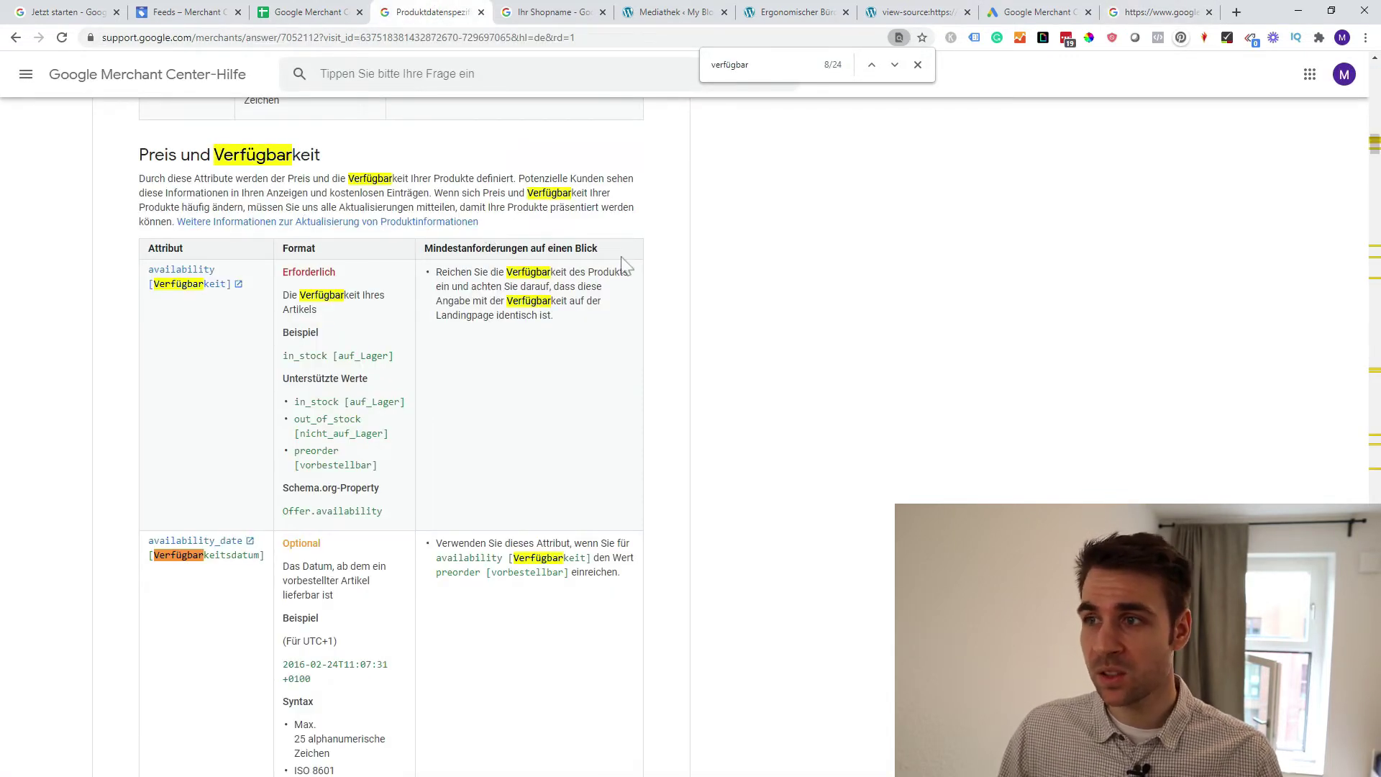
pyautogui.click(1158, 12)
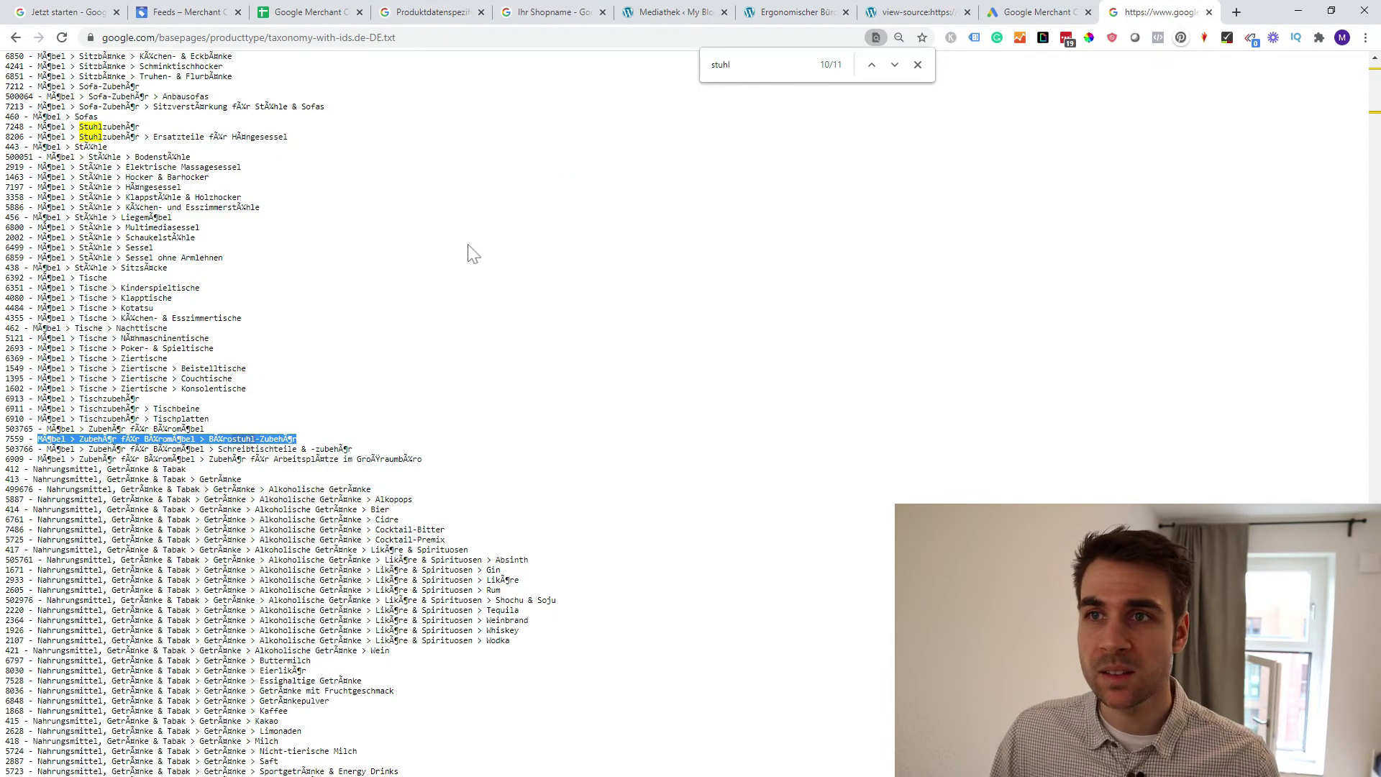
pyautogui.click(308, 12)
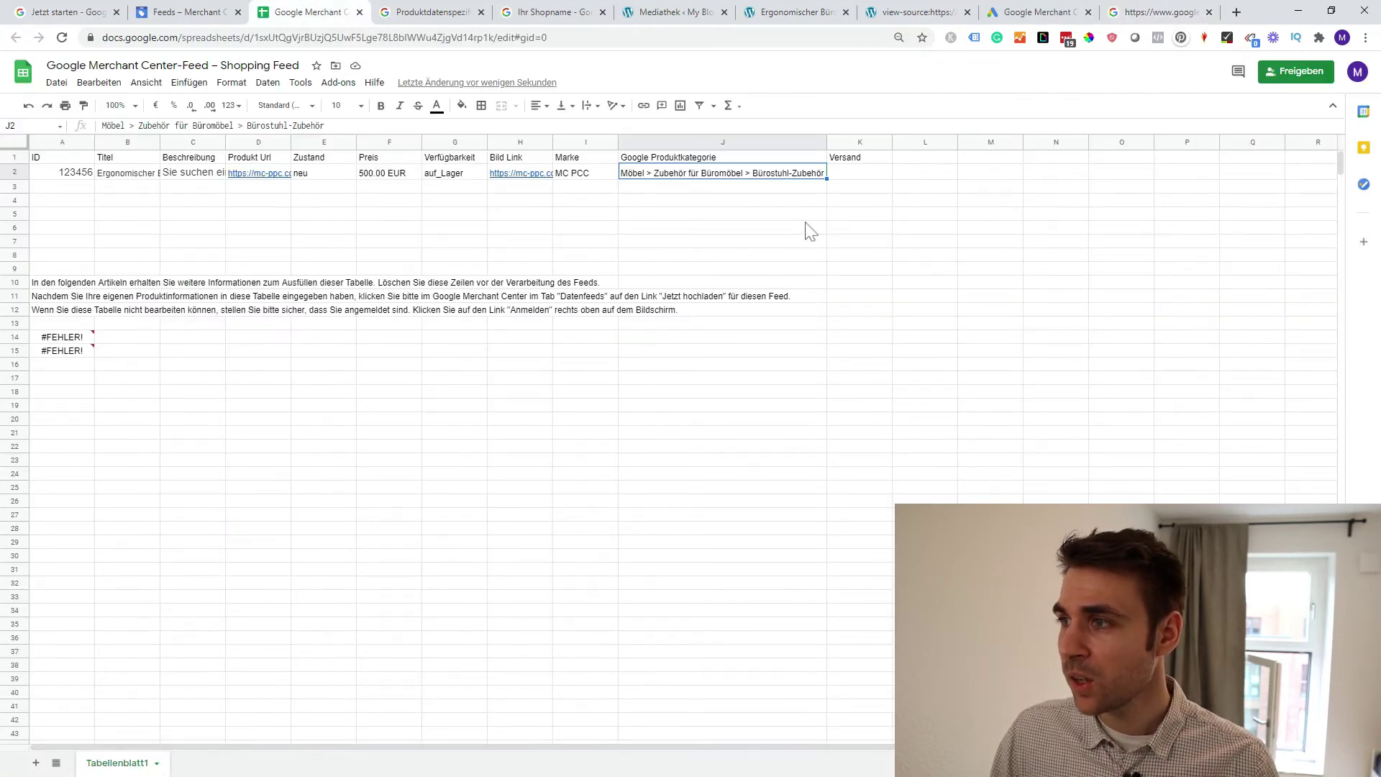
# Delete the empty Versand column from the feed sheet
pyautogui.click(851, 173)
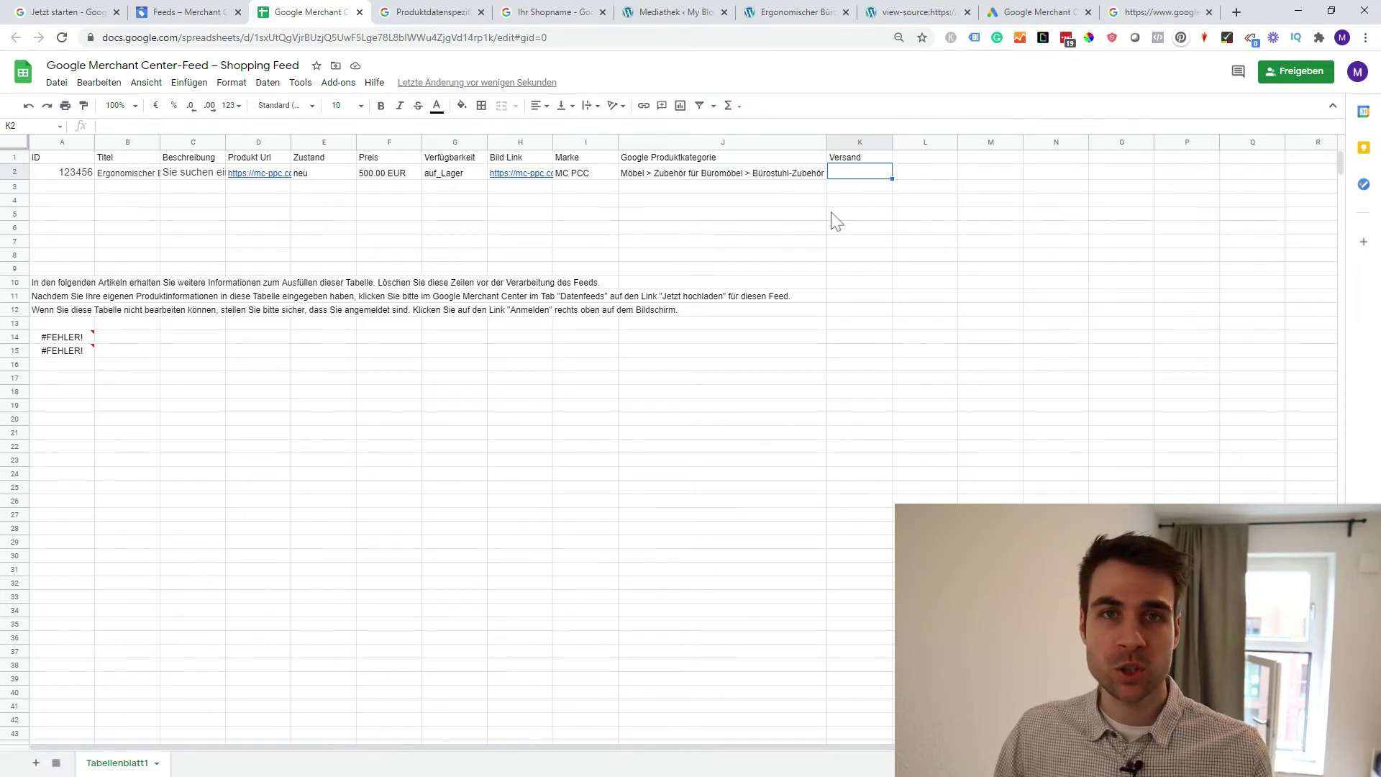
pyautogui.click(864, 142)
pyautogui.rightClick(863, 143)
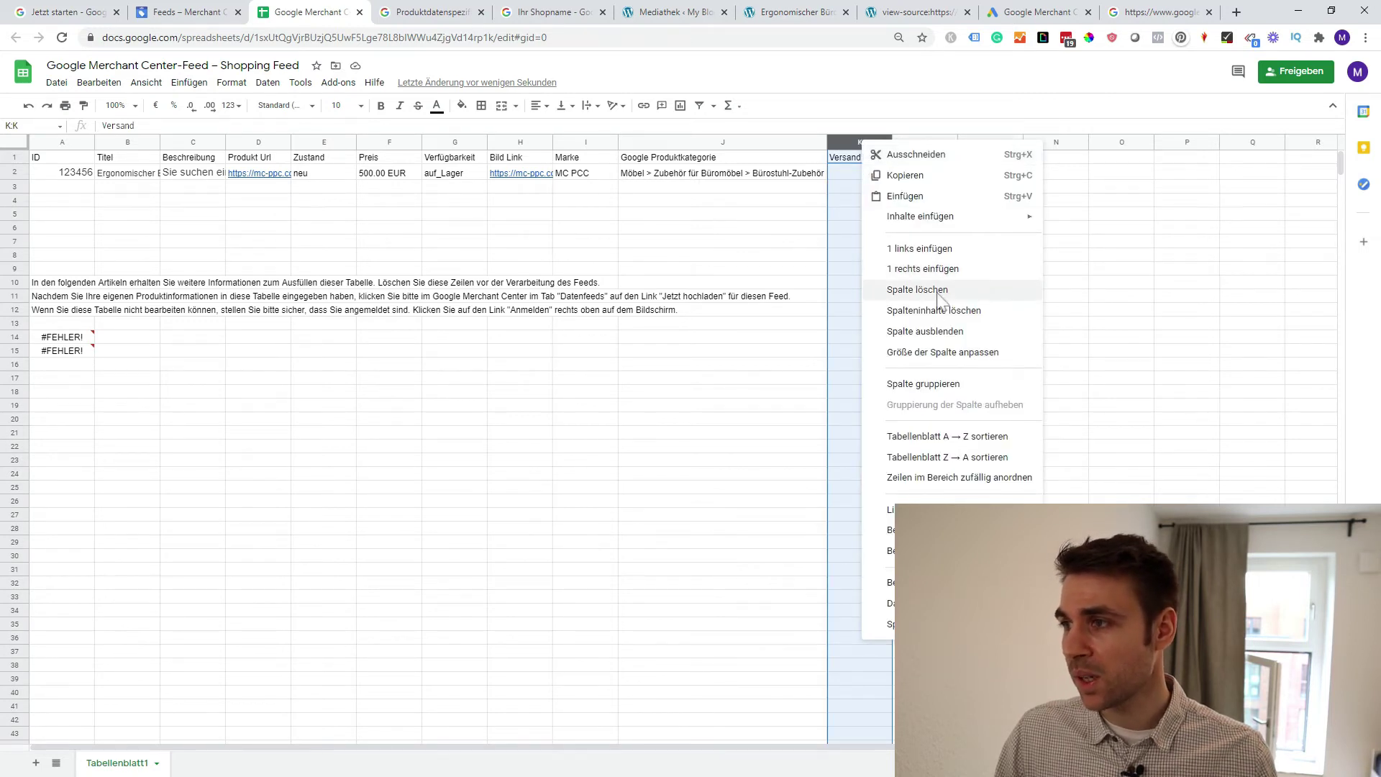
pyautogui.click(885, 289)
pyautogui.click(820, 255)
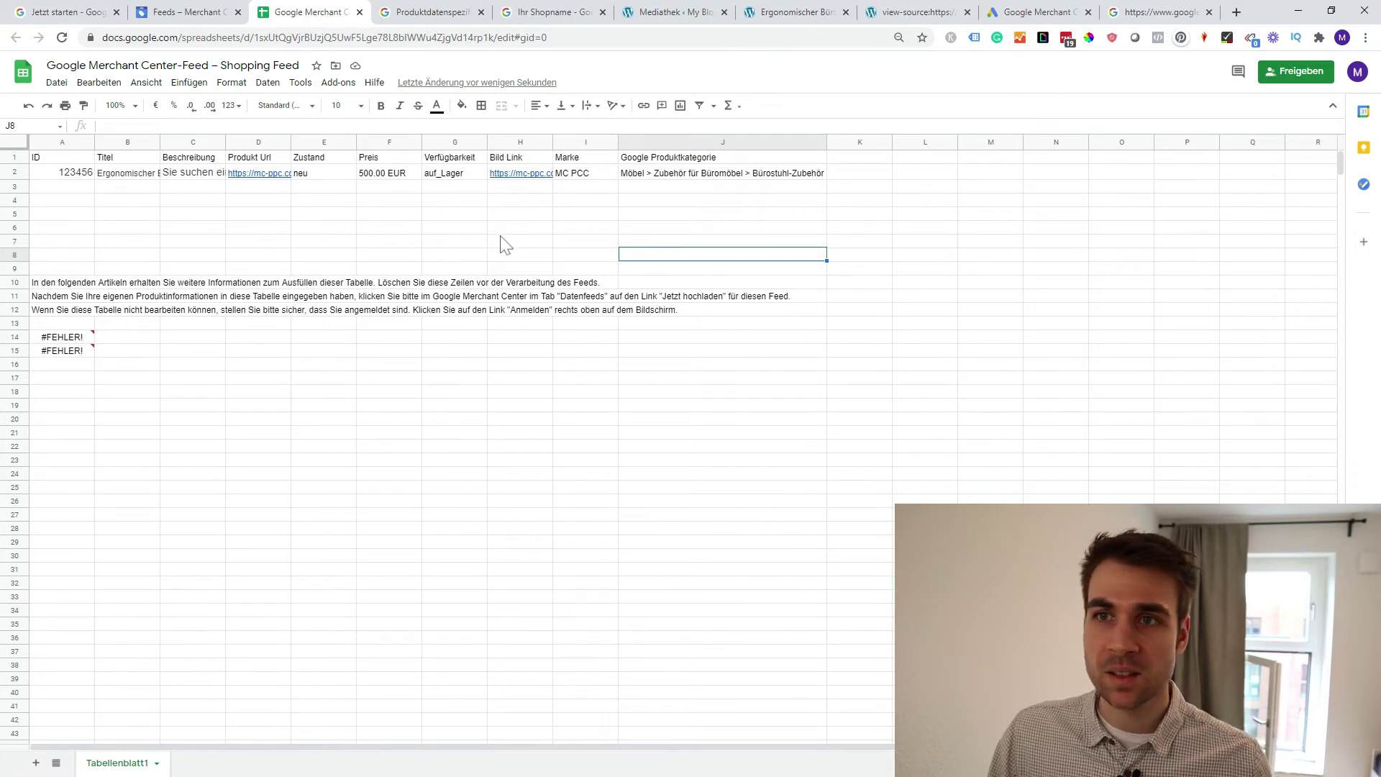
pyautogui.click(723, 188)
# Switch to Google Merchant Center, refresh the feeds list, and fetch the Shopping Feed's data immediately
pyautogui.click(172, 12)
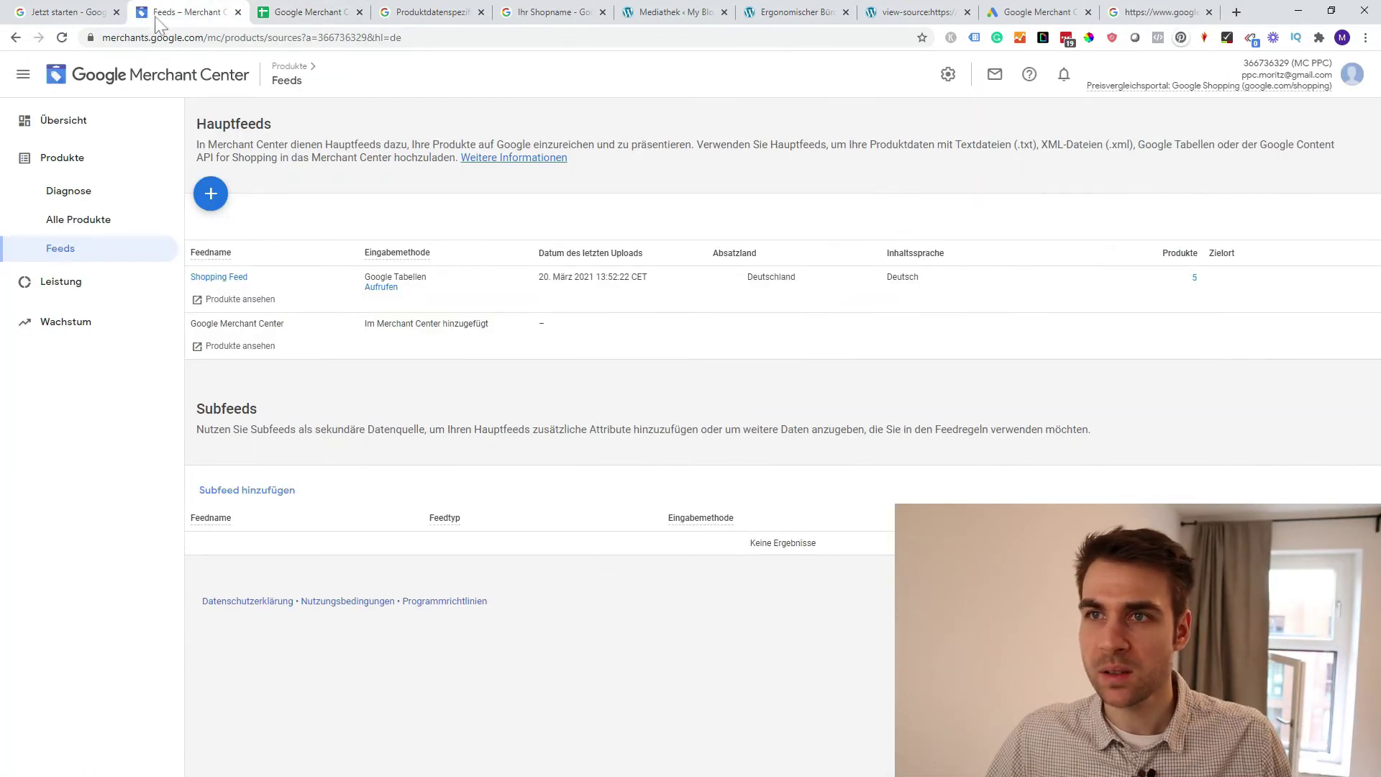
pyautogui.click(62, 38)
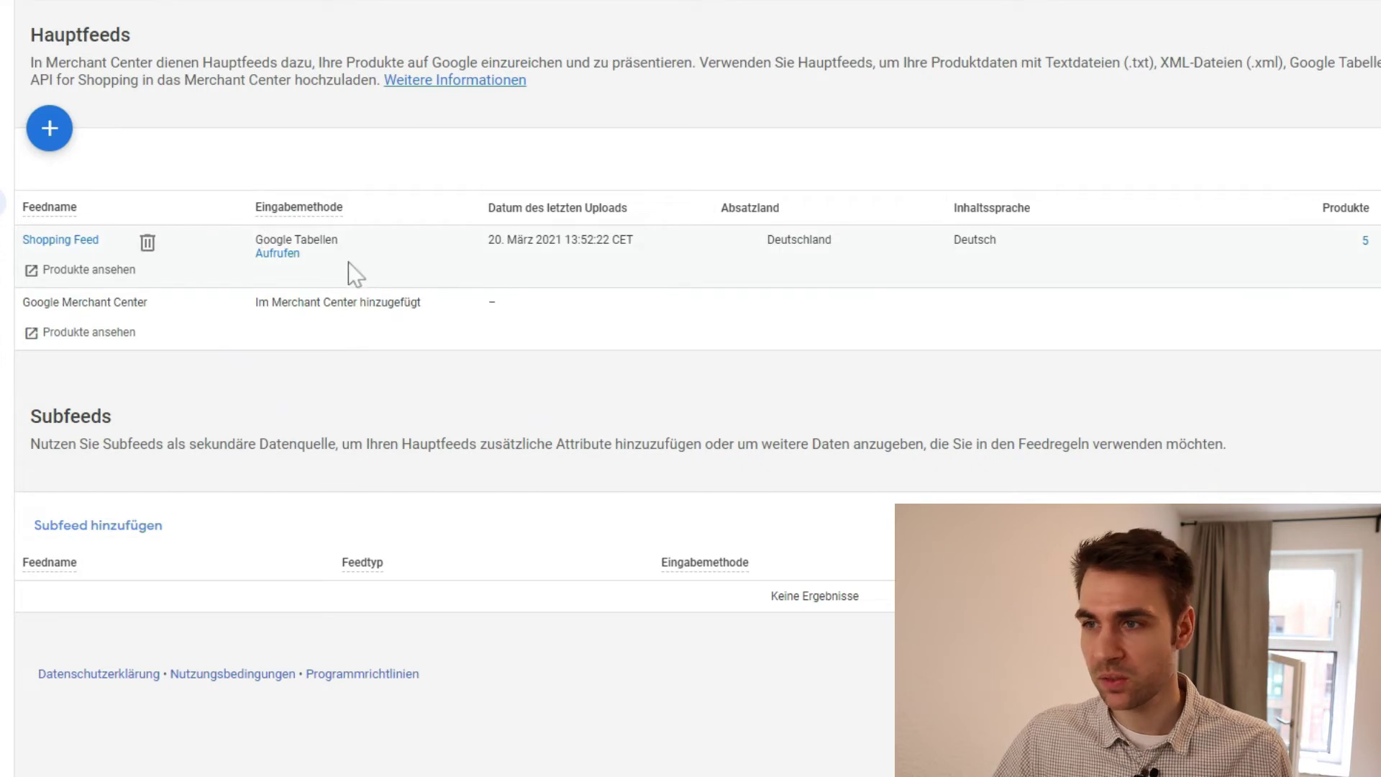
pyautogui.click(56, 241)
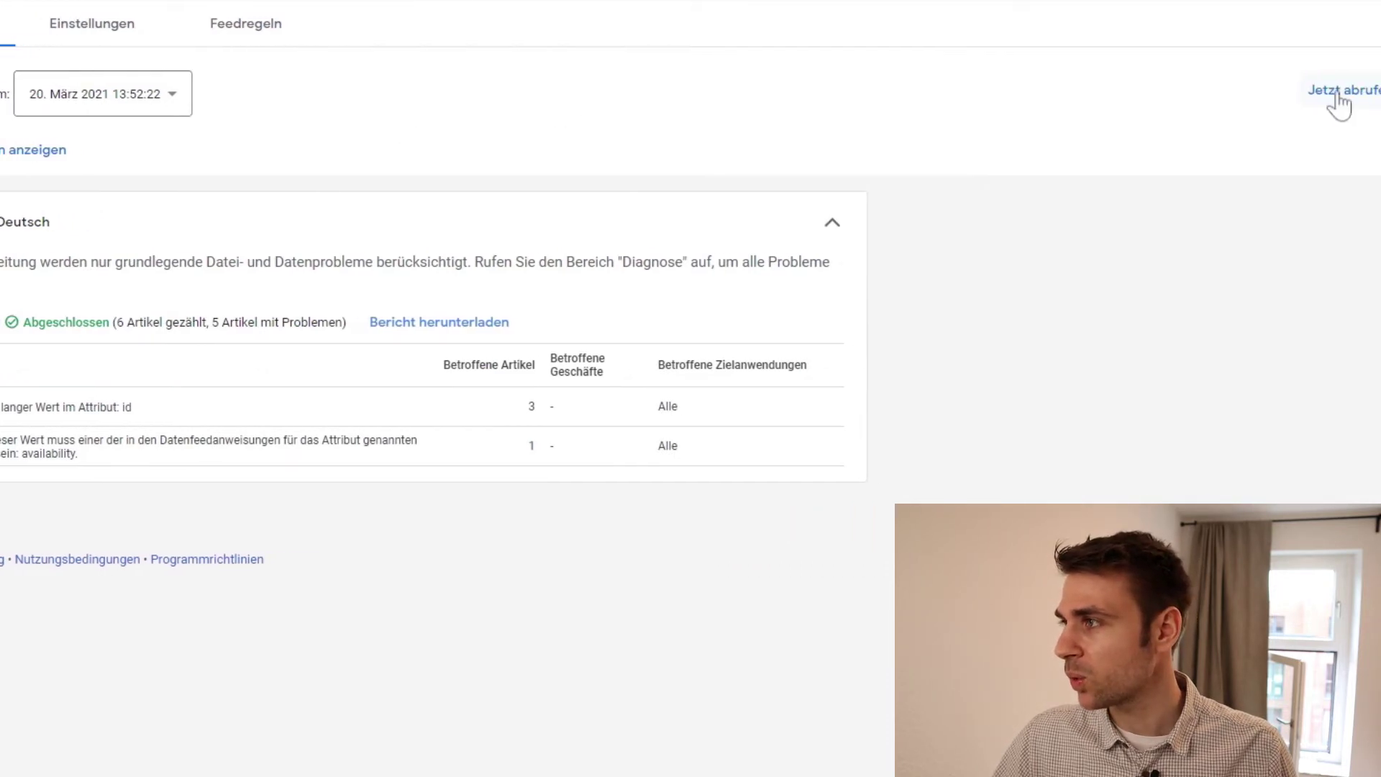
pyautogui.click(1259, 104)
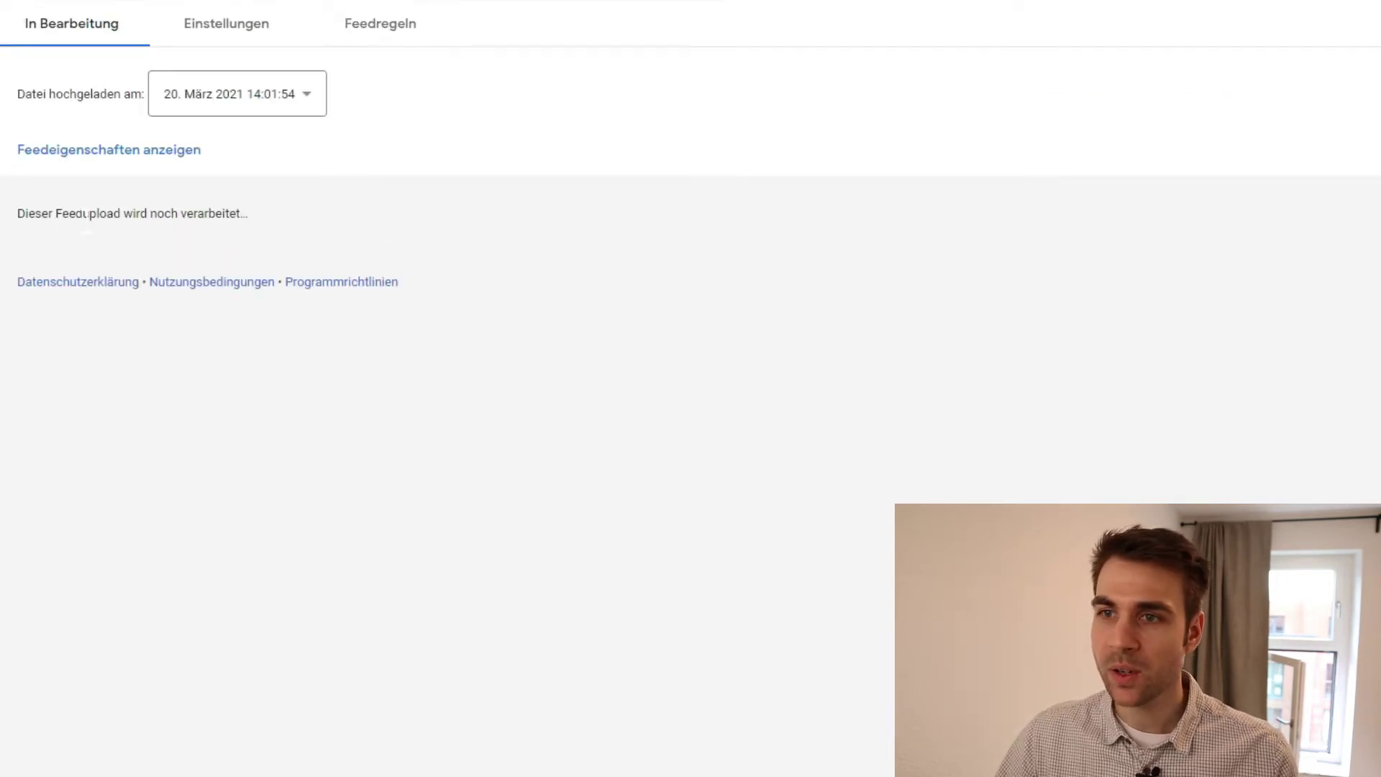
pyautogui.moveTo(19, 215); pyautogui.dragTo(128, 219)
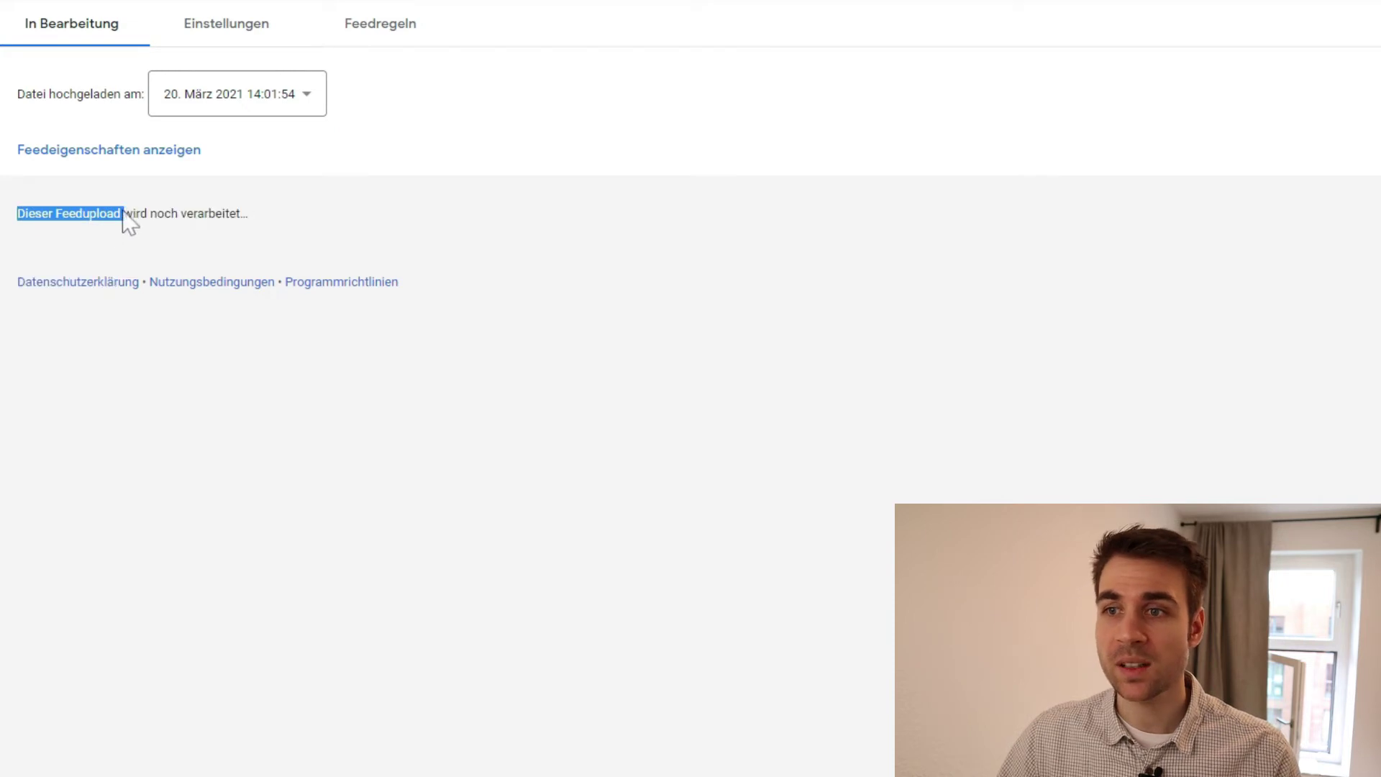
pyautogui.click(264, 213)
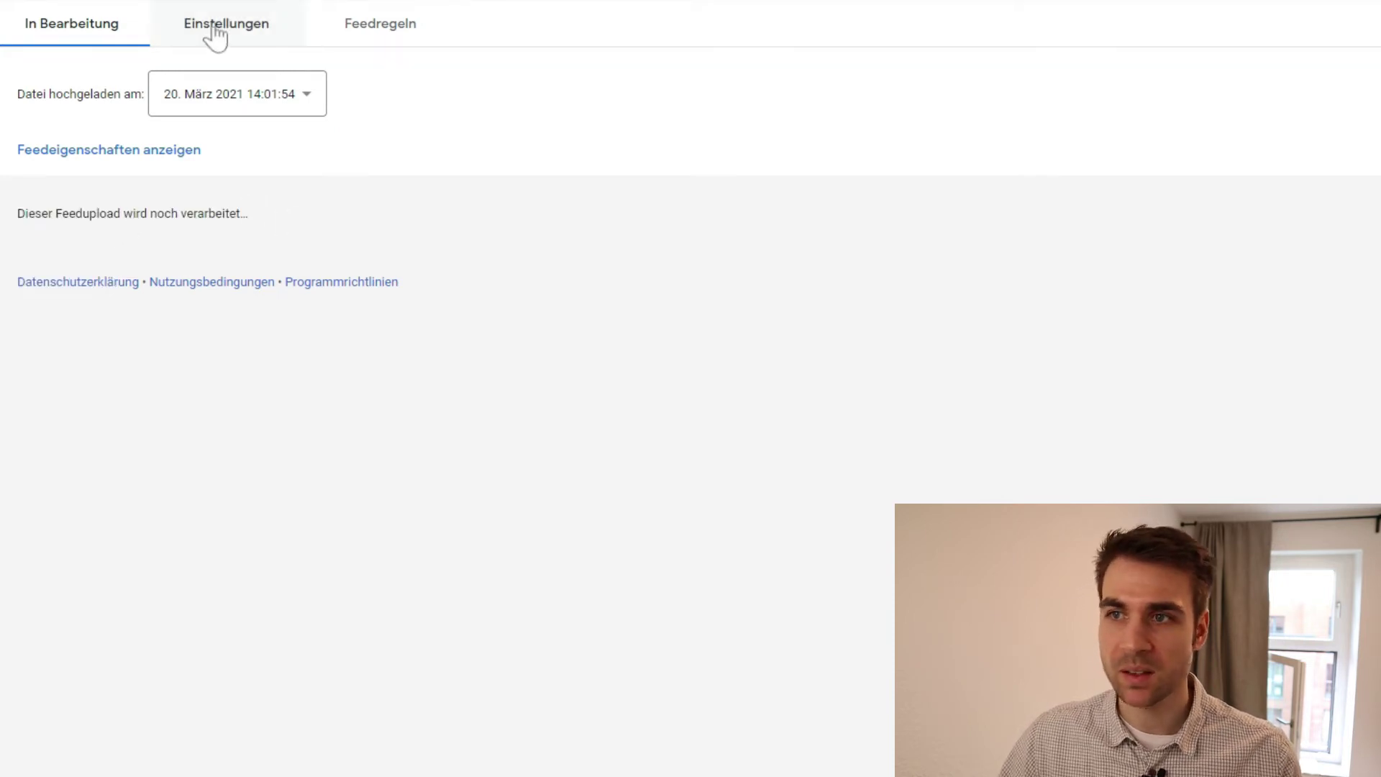
# Set the Shopping Feed's default currency to Euro in its settings and save the change
pyautogui.click(171, 13)
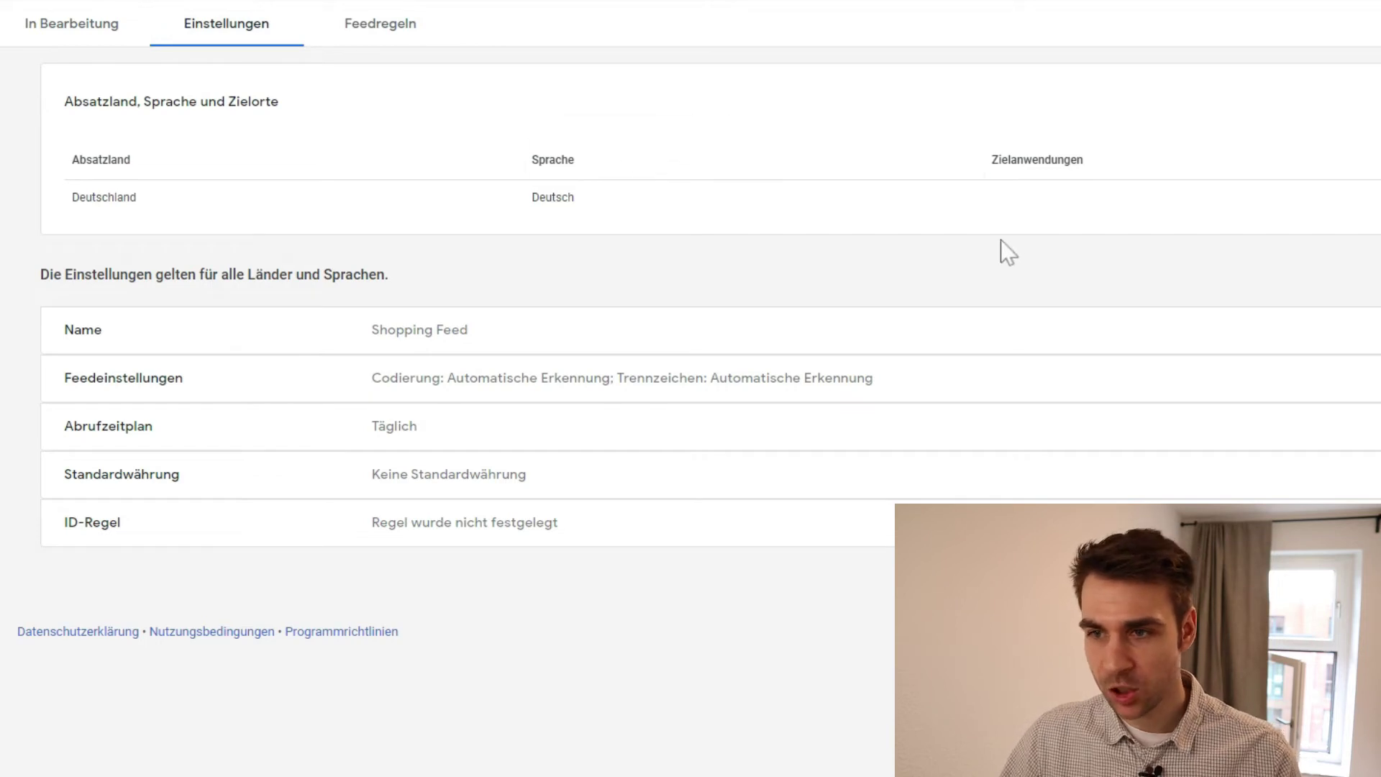
pyautogui.click(563, 425)
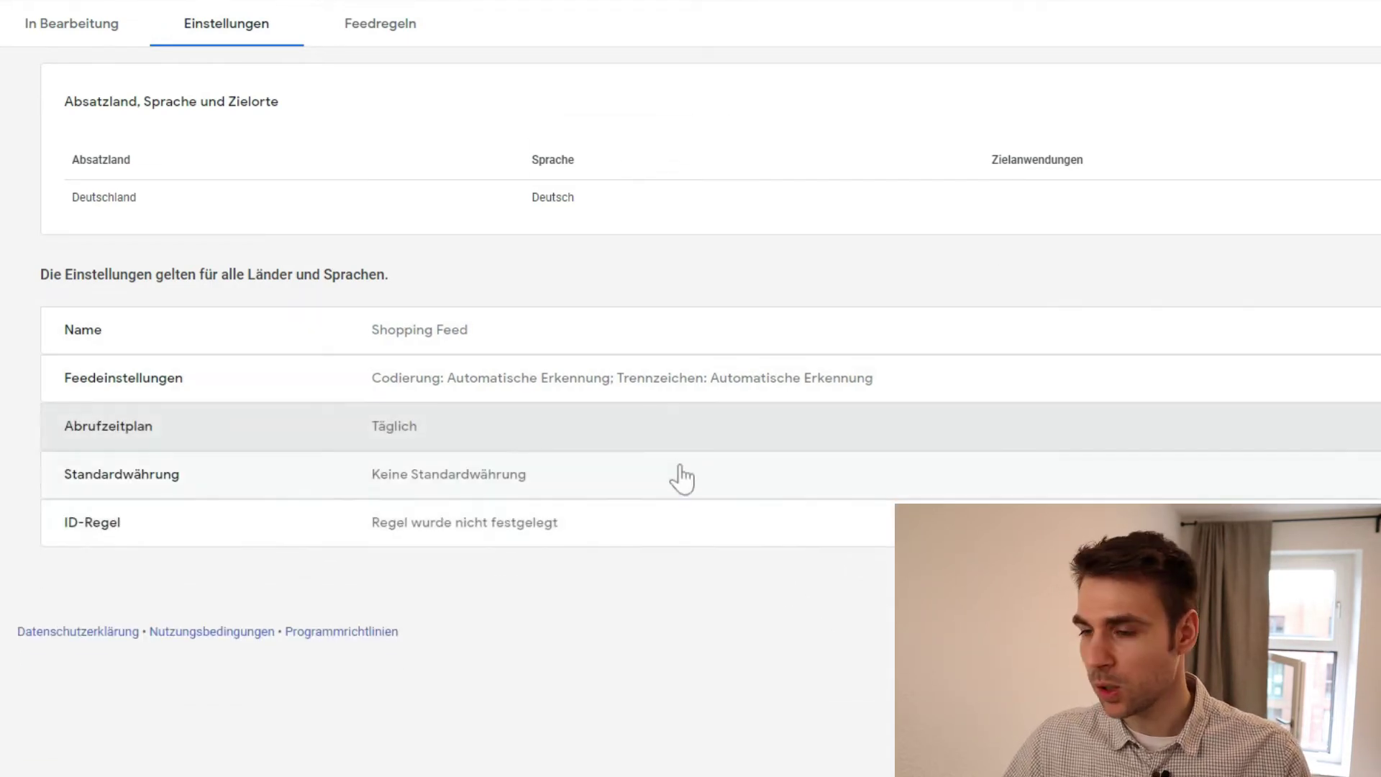
pyautogui.click(672, 483)
pyautogui.click(426, 504)
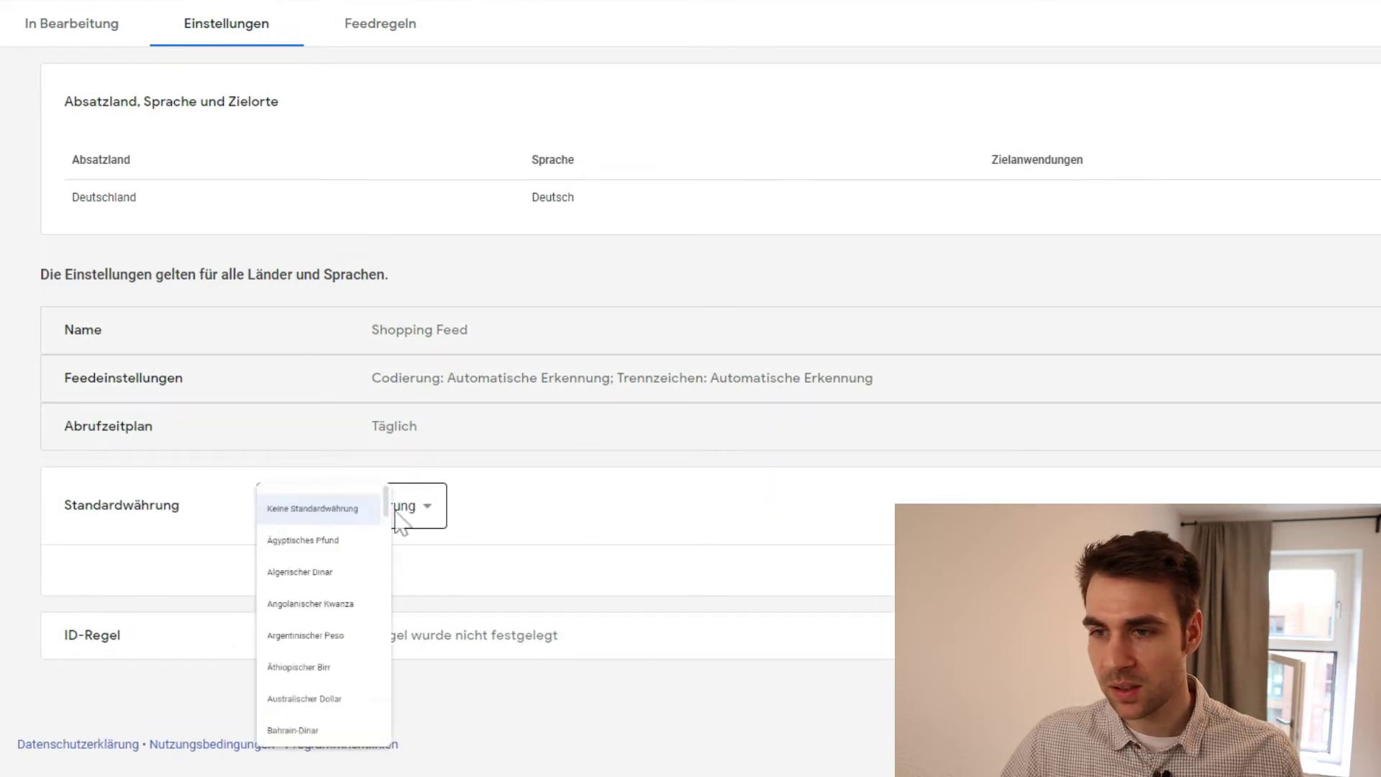
pyautogui.scroll(-3, 421, 507)
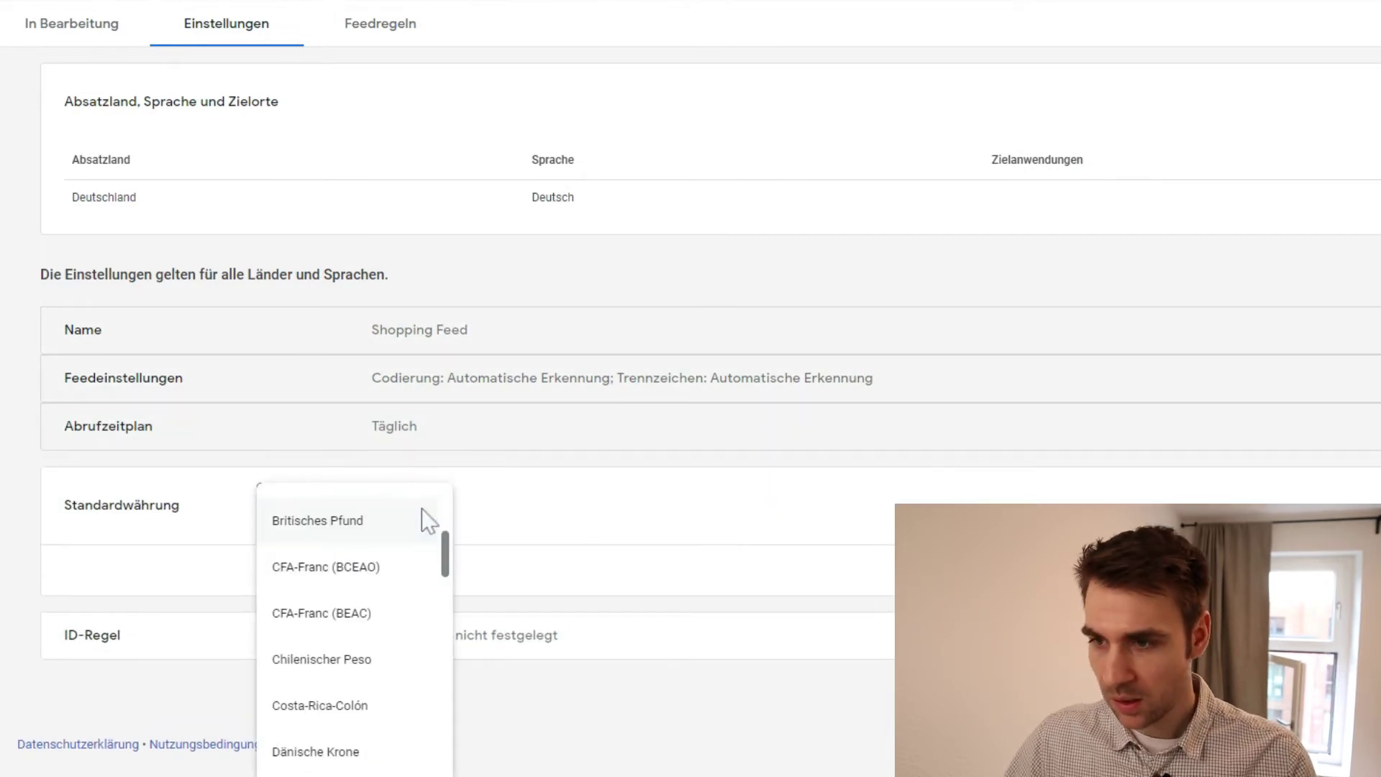
pyautogui.click(288, 748)
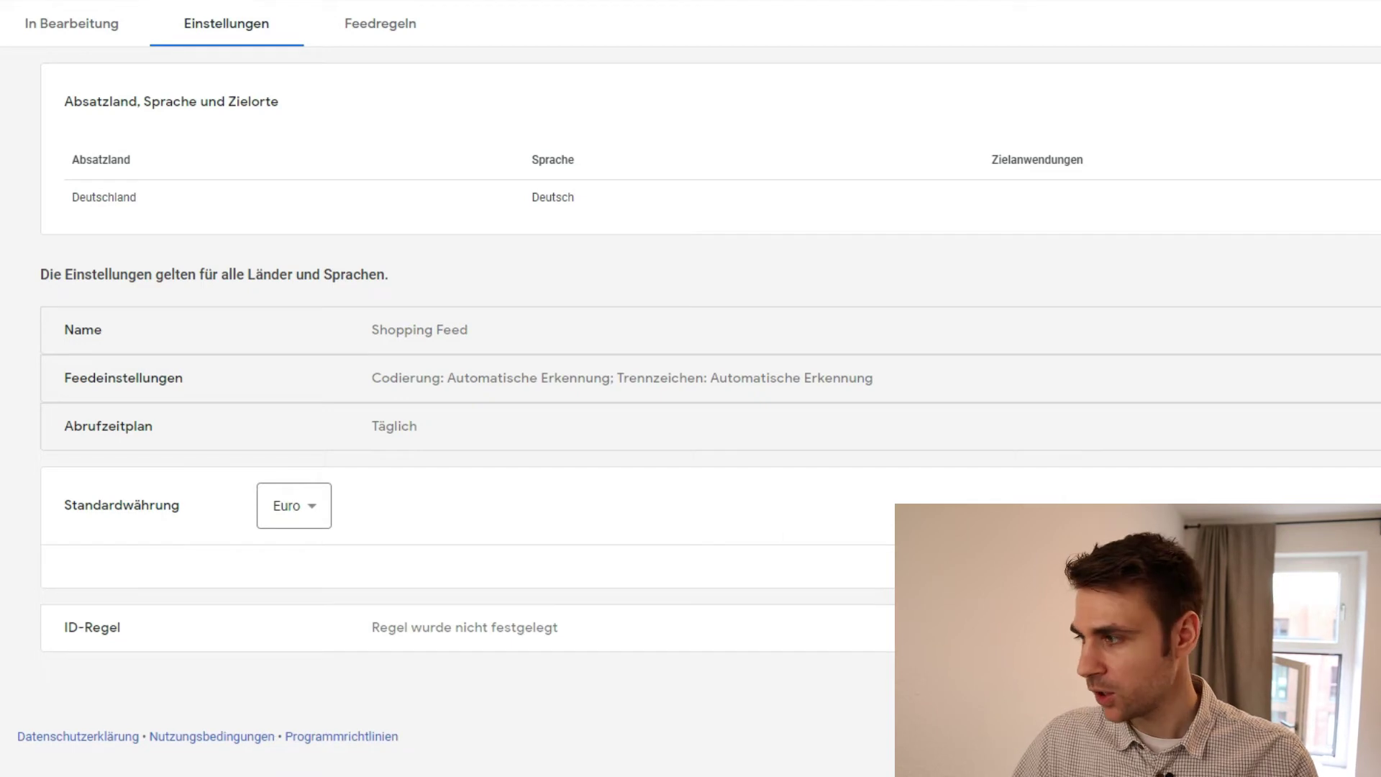
pyautogui.click(760, 518)
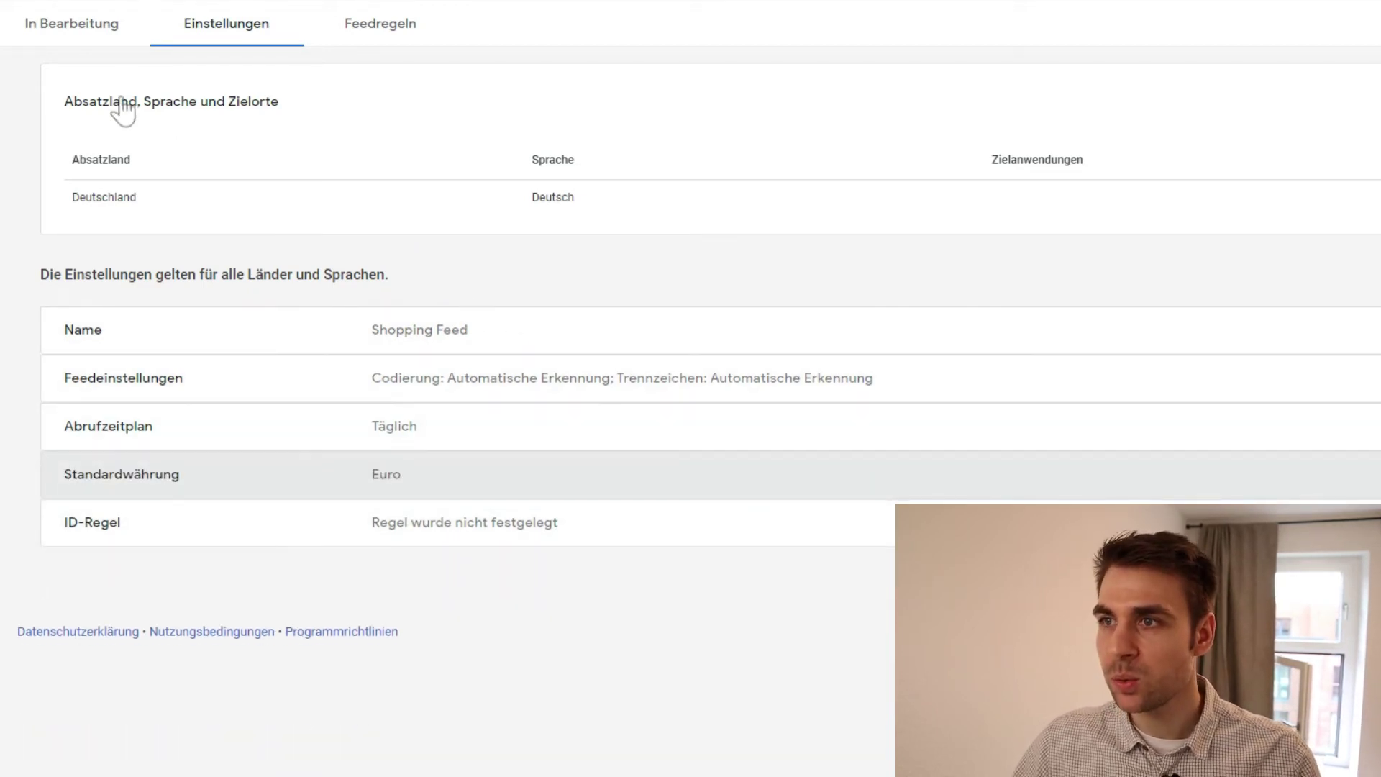
# Check the product row and the empty range A3:J8 in the feed sheet, then view the Shopping Feed's processing report
pyautogui.click(92, 23)
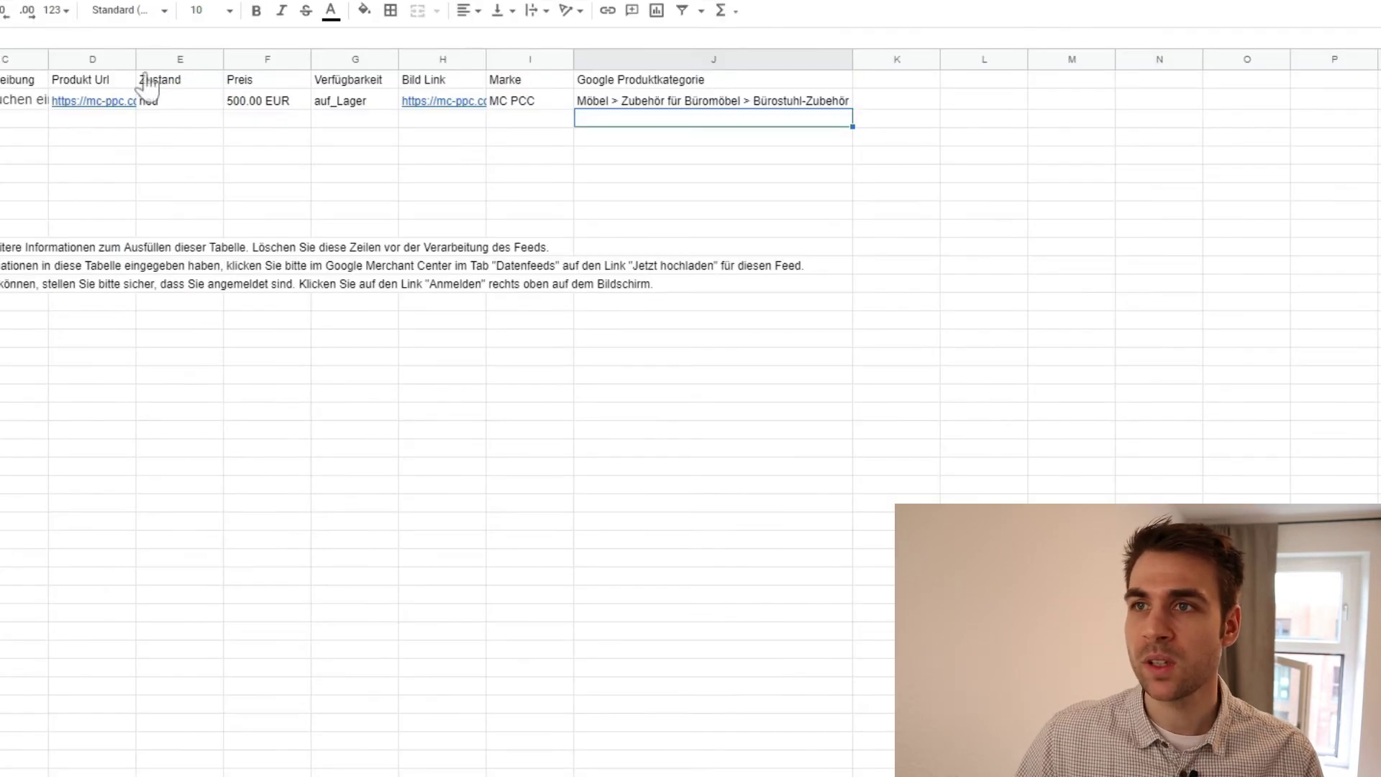
pyautogui.click(23, 171)
pyautogui.moveTo(61, 187); pyautogui.dragTo(734, 259)
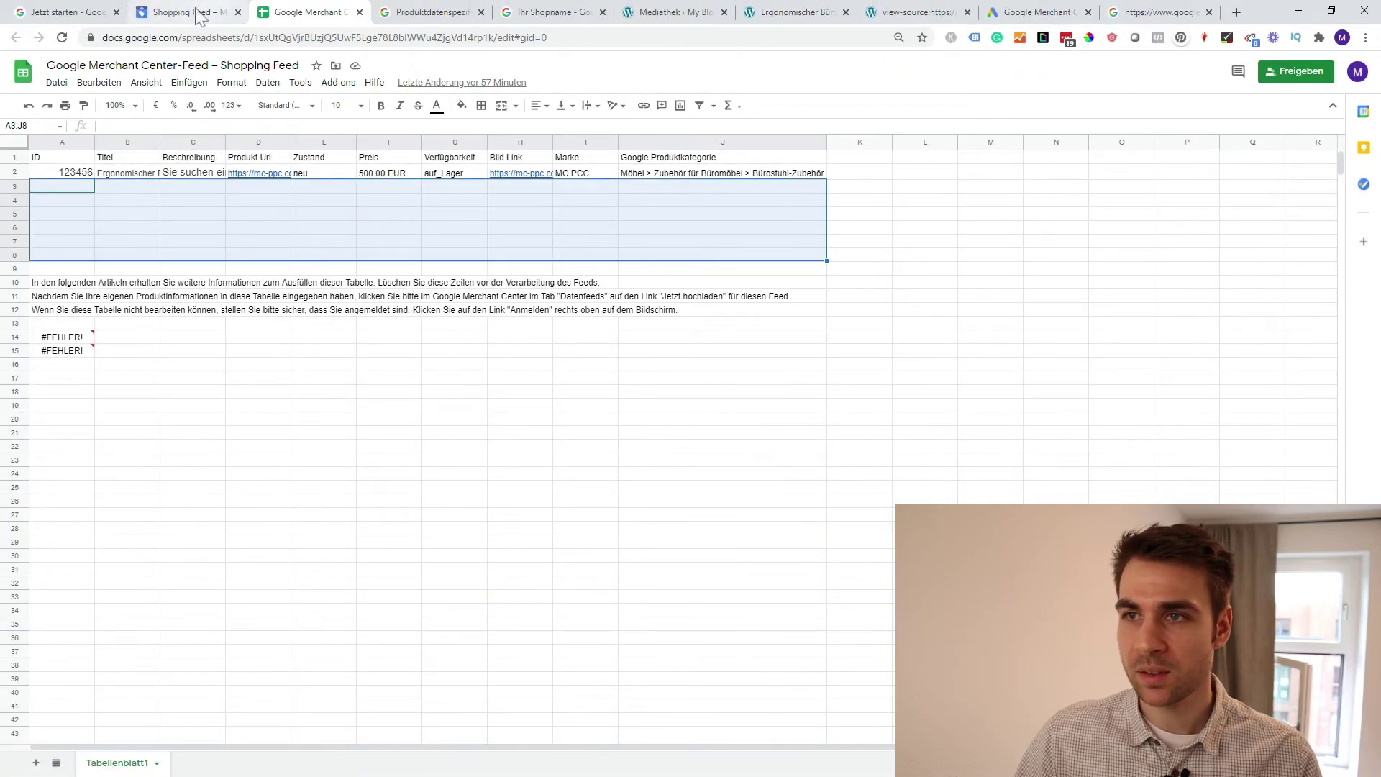
pyautogui.click(200, 13)
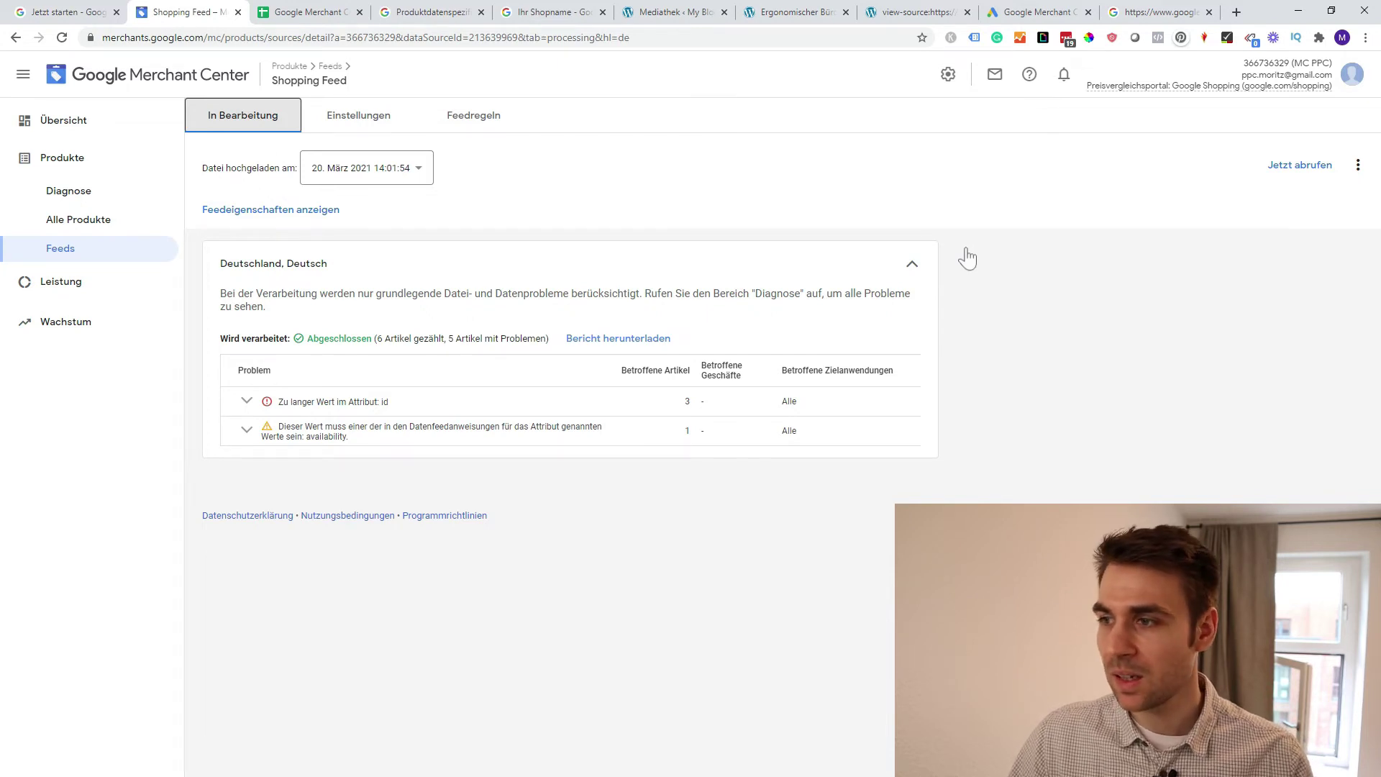
# Examine the list of all products in Merchant Center, including their titles, article IDs and sources
pyautogui.click(142, 229)
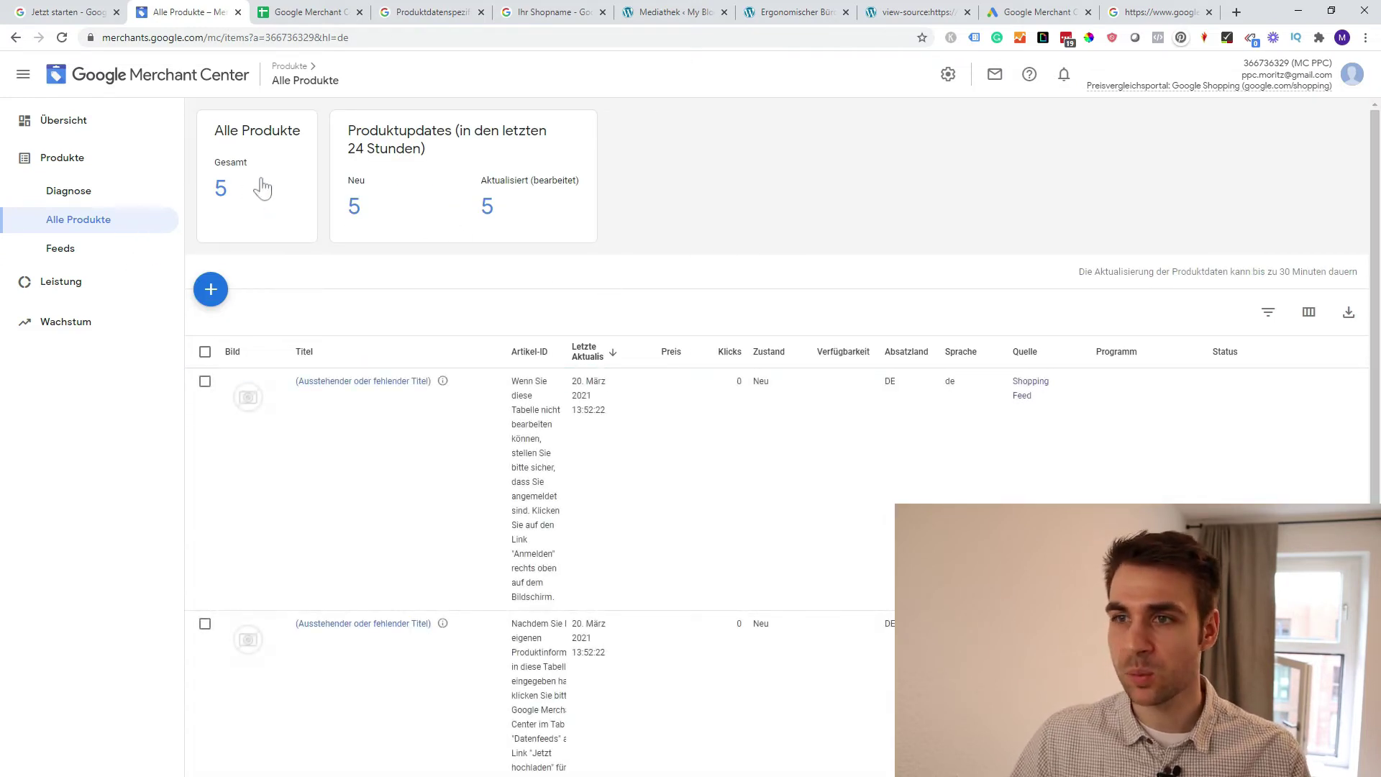
pyautogui.scroll(-2, 736, 247)
pyautogui.scroll(-4, 783, 453)
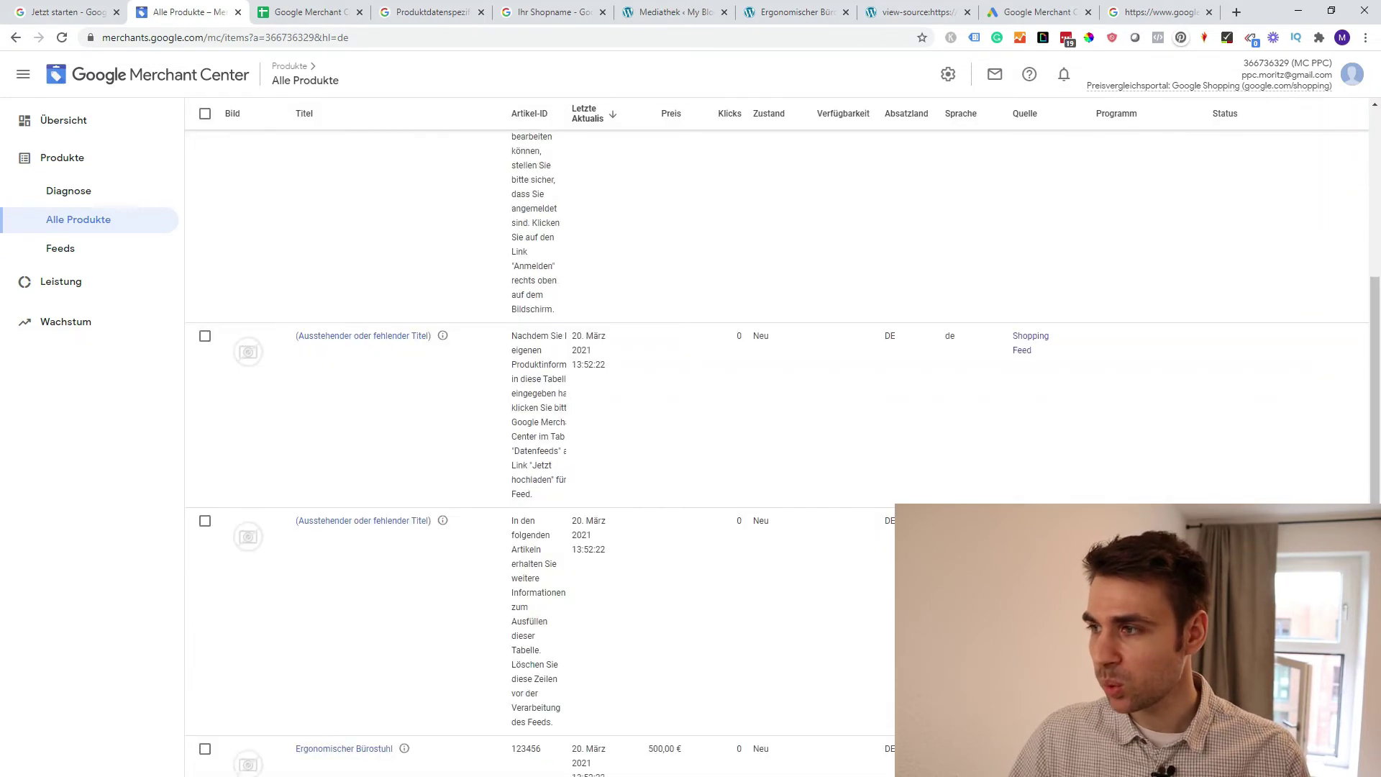
pyautogui.scroll(1, 783, 453)
pyautogui.scroll(5, 737, 246)
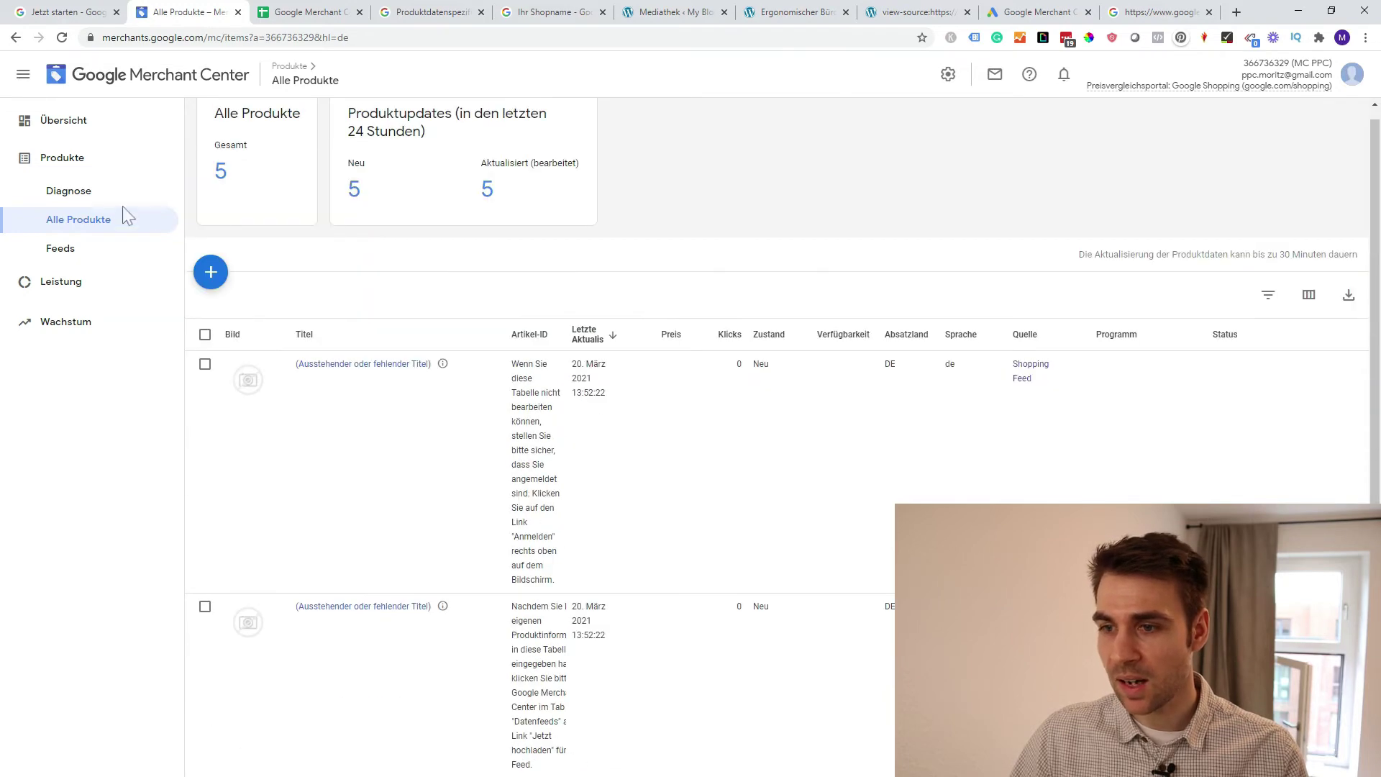
pyautogui.scroll(-1, 692, 272)
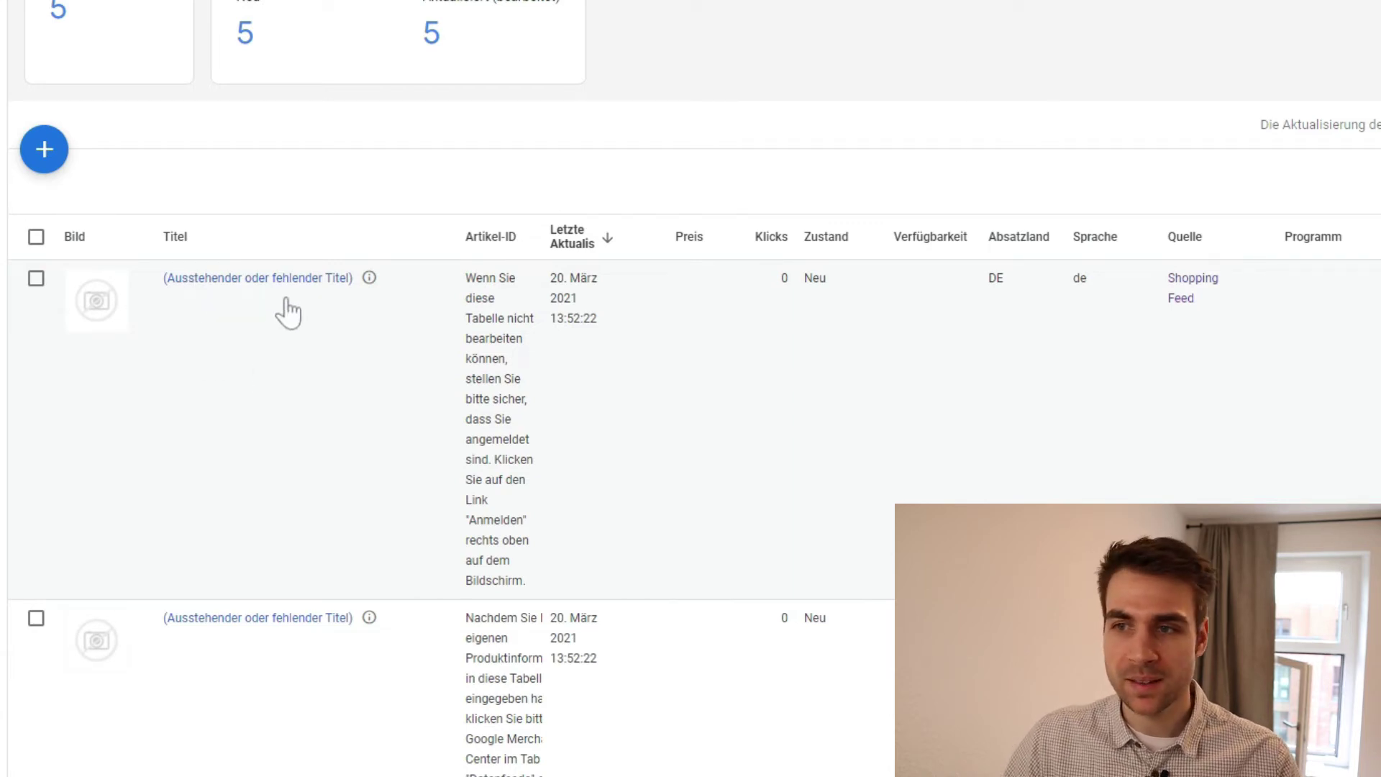
pyautogui.scroll(-1, 345, 324)
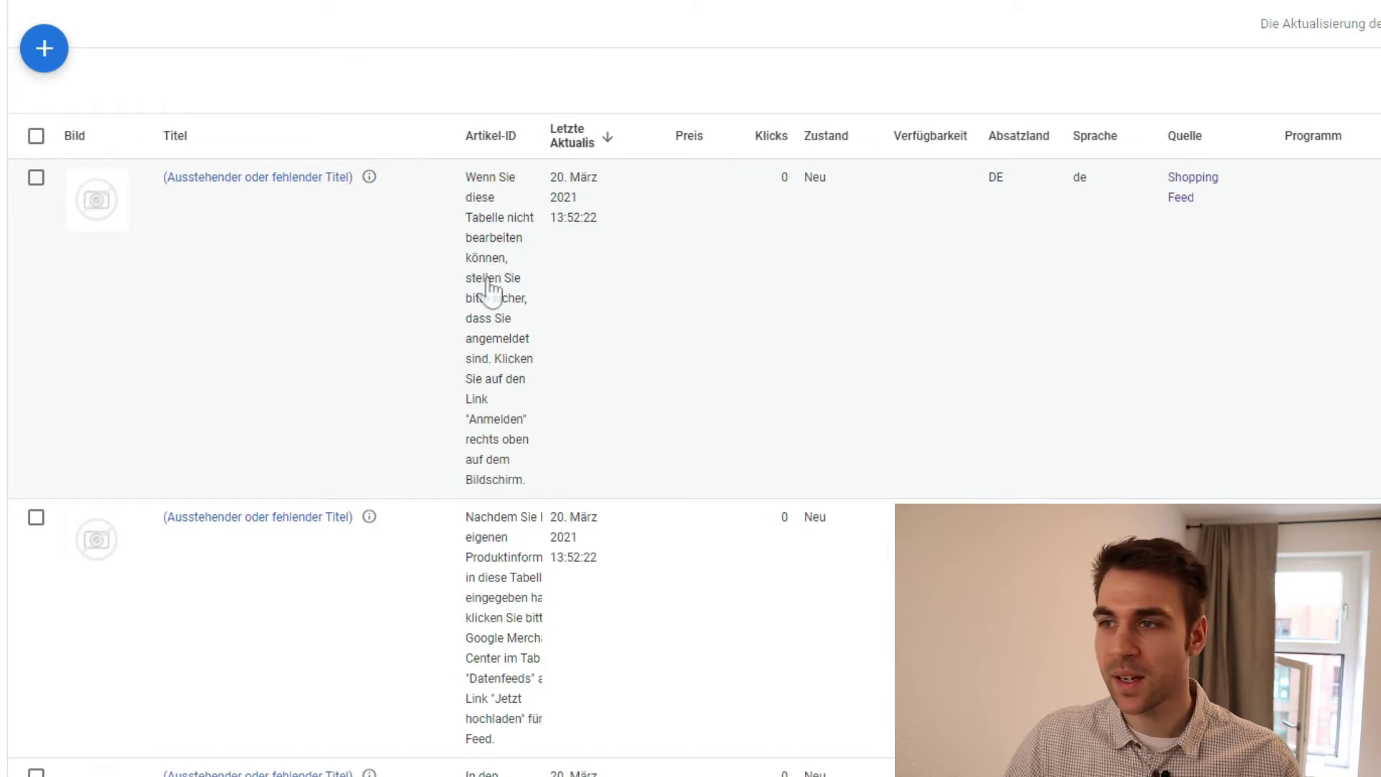
pyautogui.scroll(-1, 490, 269)
pyautogui.scroll(3, 494, 270)
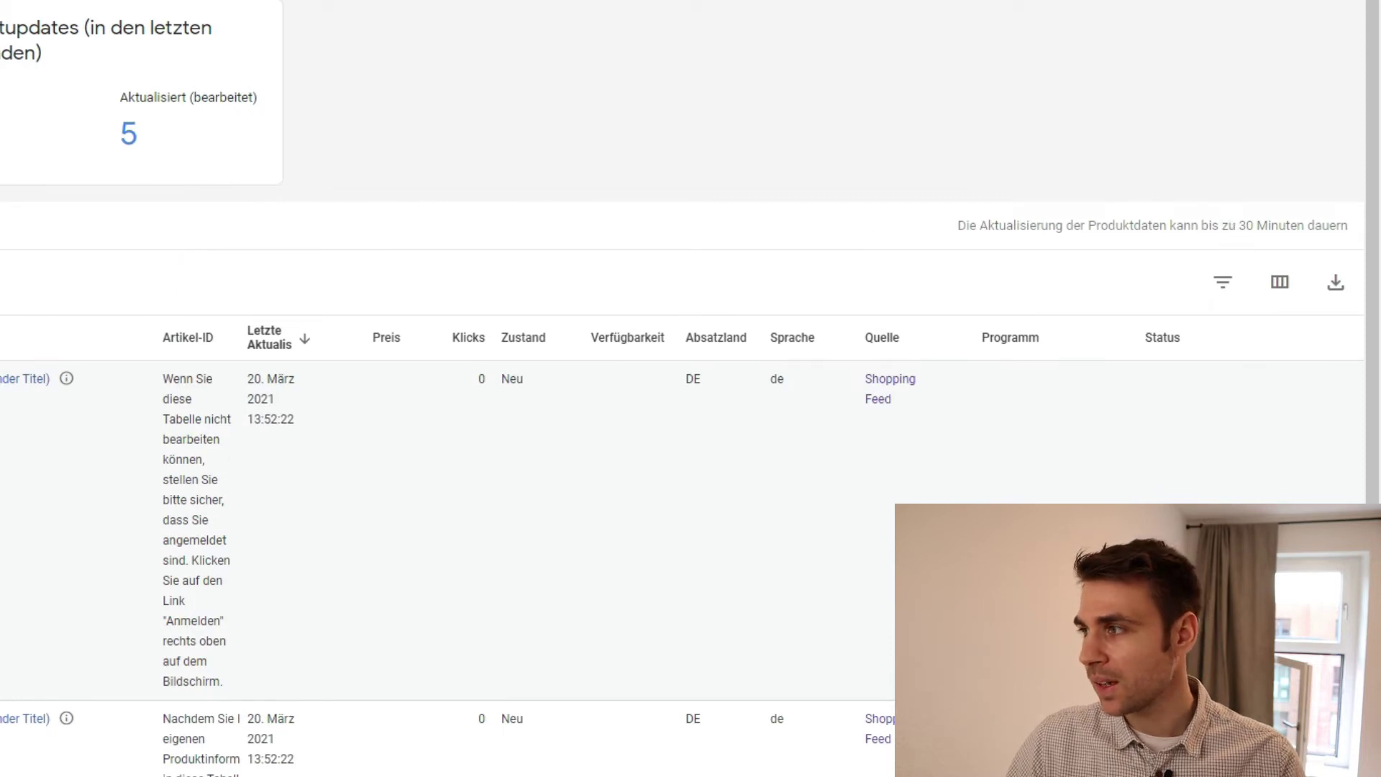
# Check the note on product data update time and the article IDs and last-updated dates in the all-products list
pyautogui.moveTo(1237, 225); pyautogui.dragTo(1322, 227)
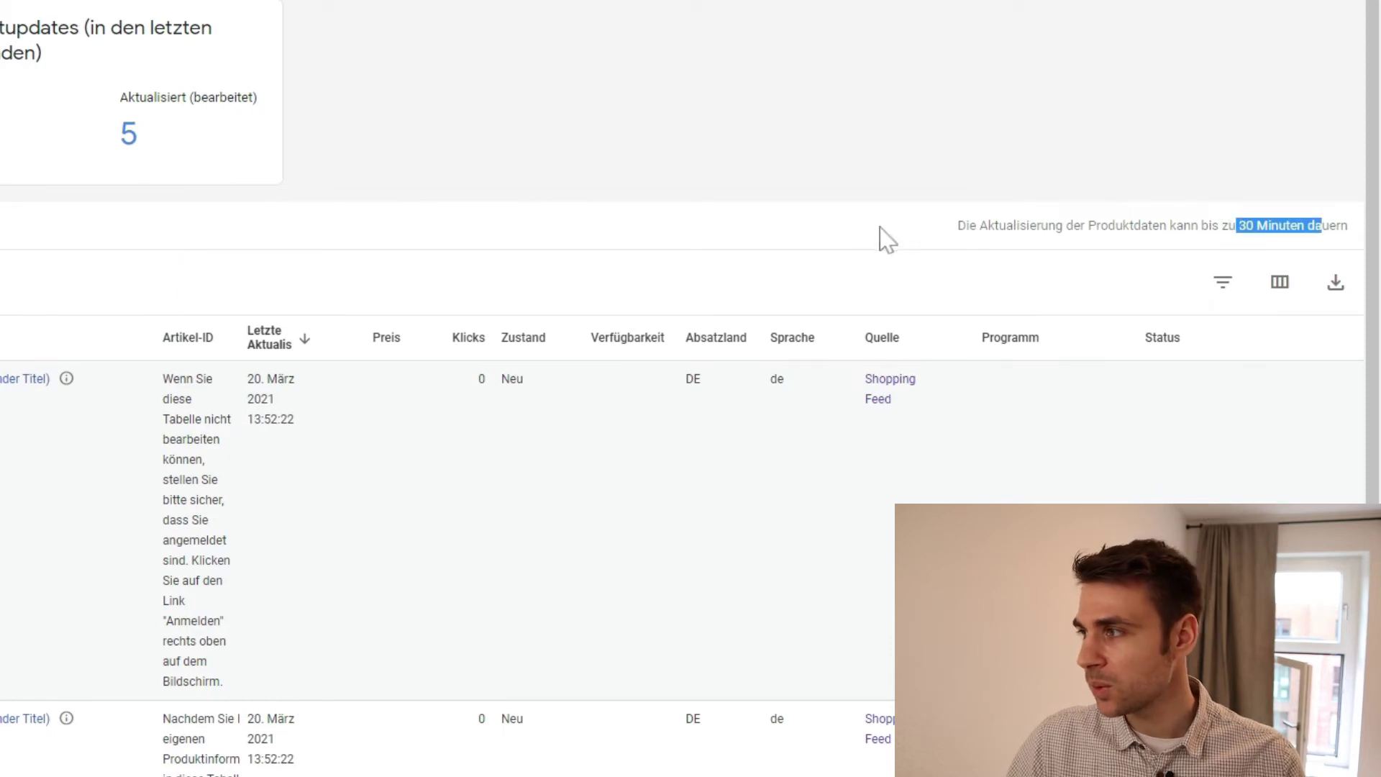
pyautogui.click(454, 242)
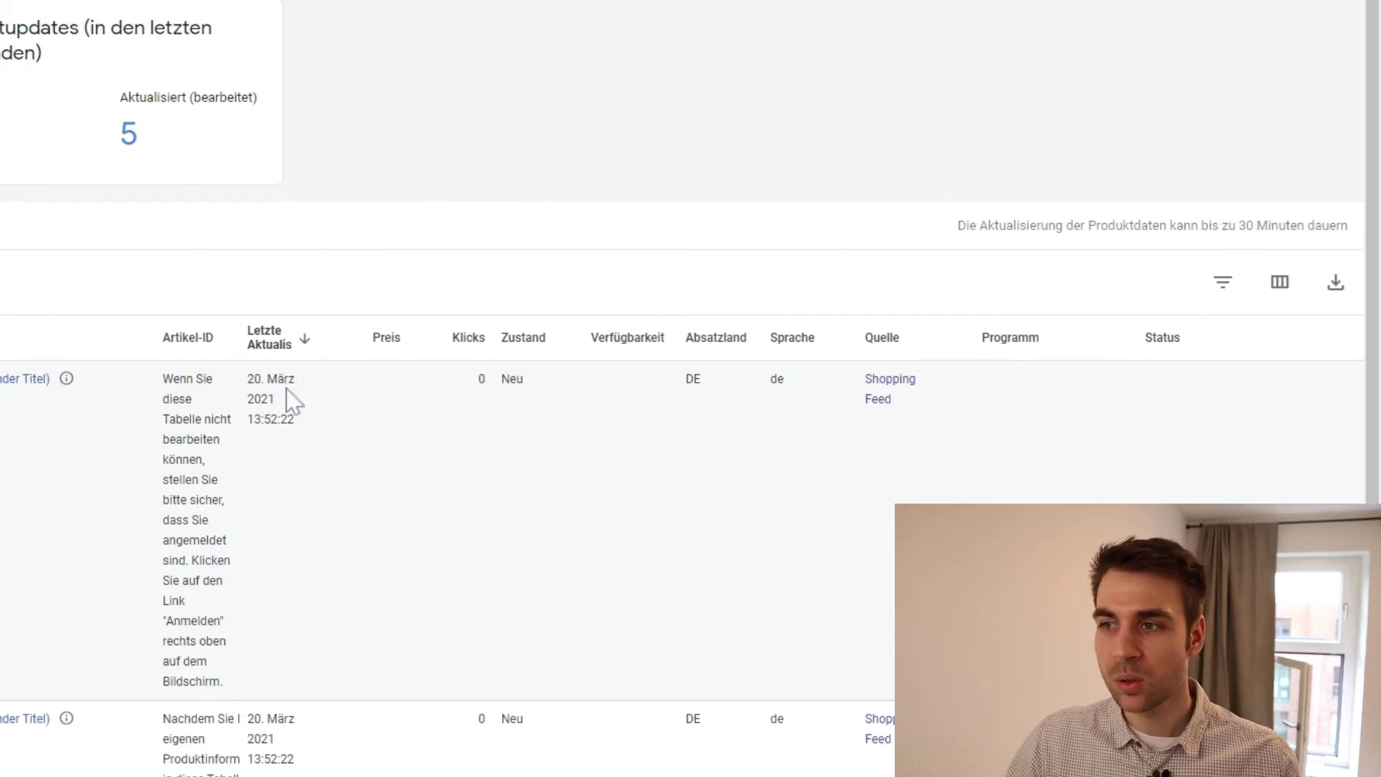
pyautogui.scroll(-3, 286, 392)
pyautogui.scroll(-2, 310, 378)
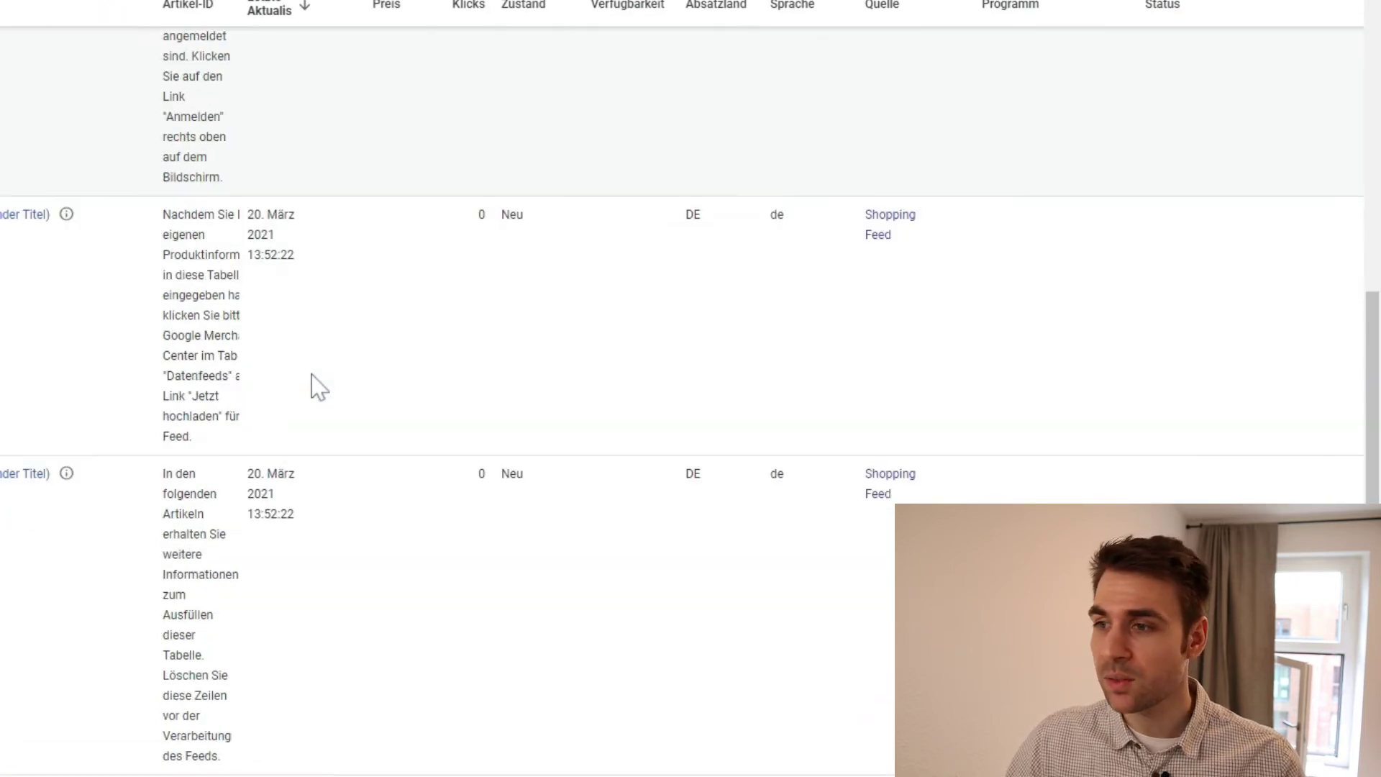
pyautogui.scroll(-2, 319, 388)
pyautogui.scroll(7, 317, 387)
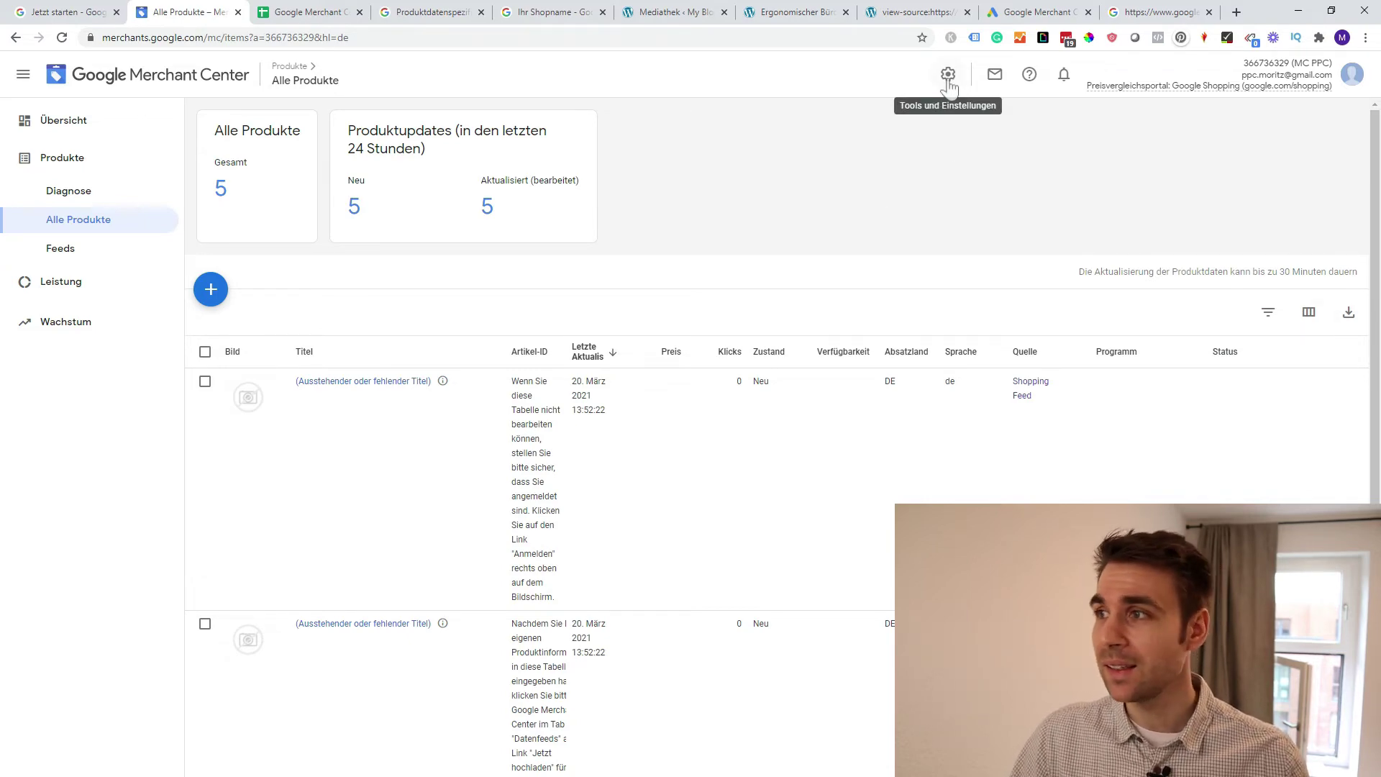
# View the shipping and returns page with its delivery areas, then the sales tax settings
pyautogui.click(747, 115)
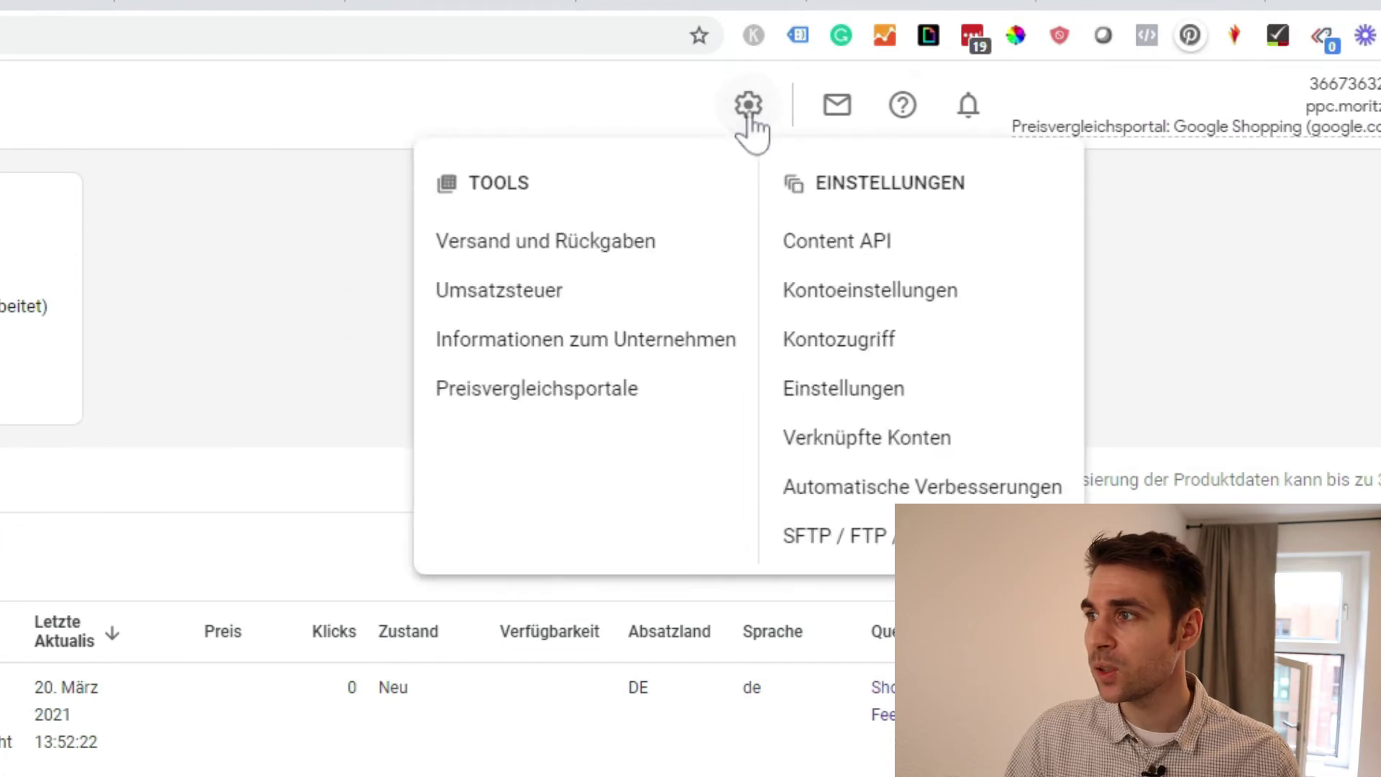
pyautogui.click(628, 243)
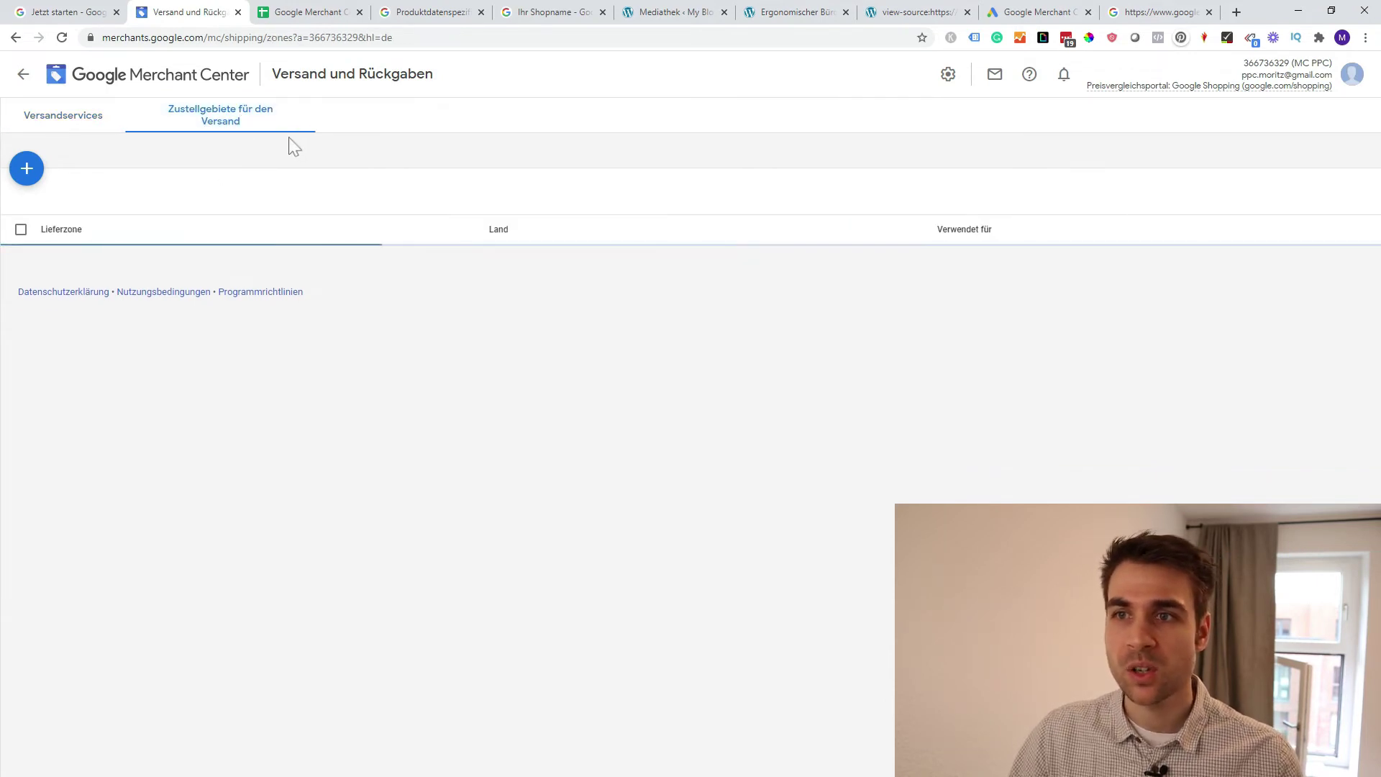
pyautogui.click(948, 74)
pyautogui.click(867, 173)
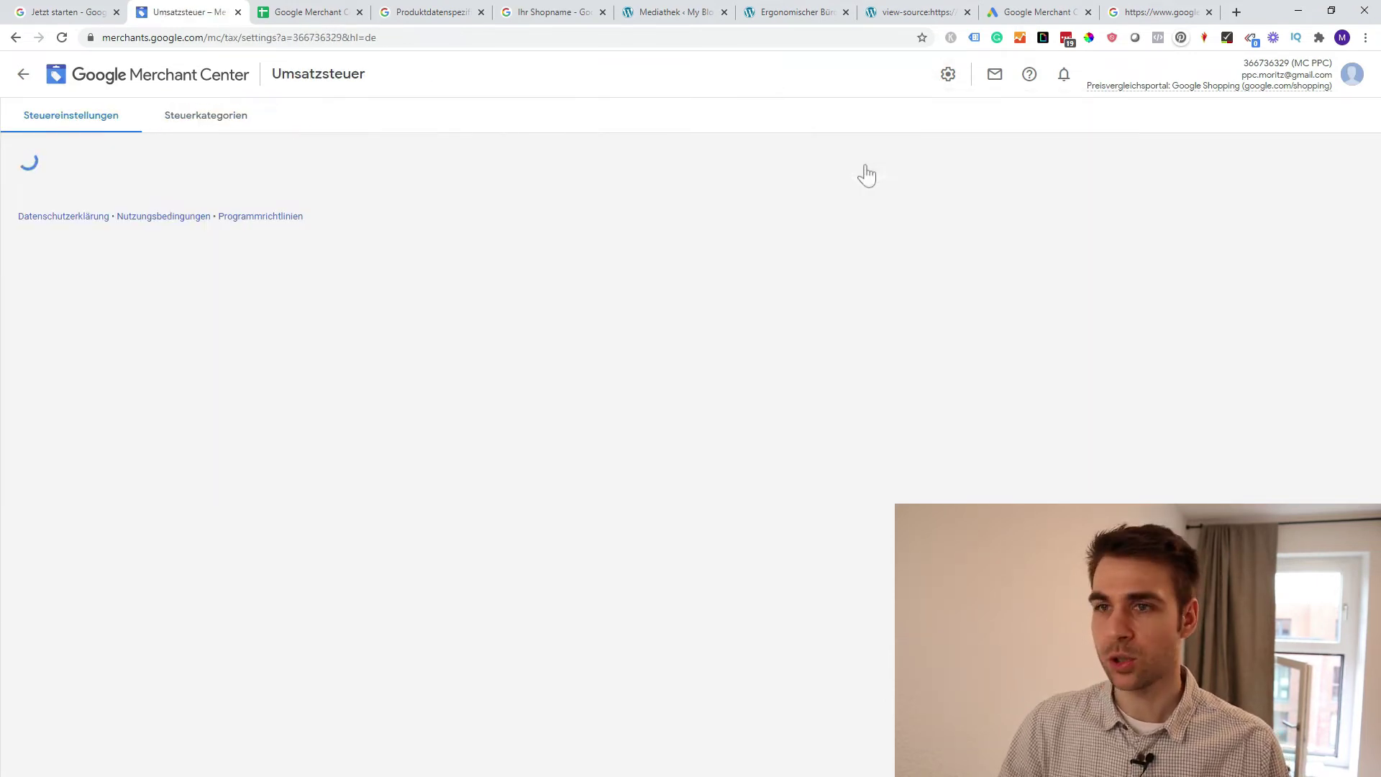
# Review the business information, including shop name, address and customer service contact fields, and the website verification details
pyautogui.click(948, 74)
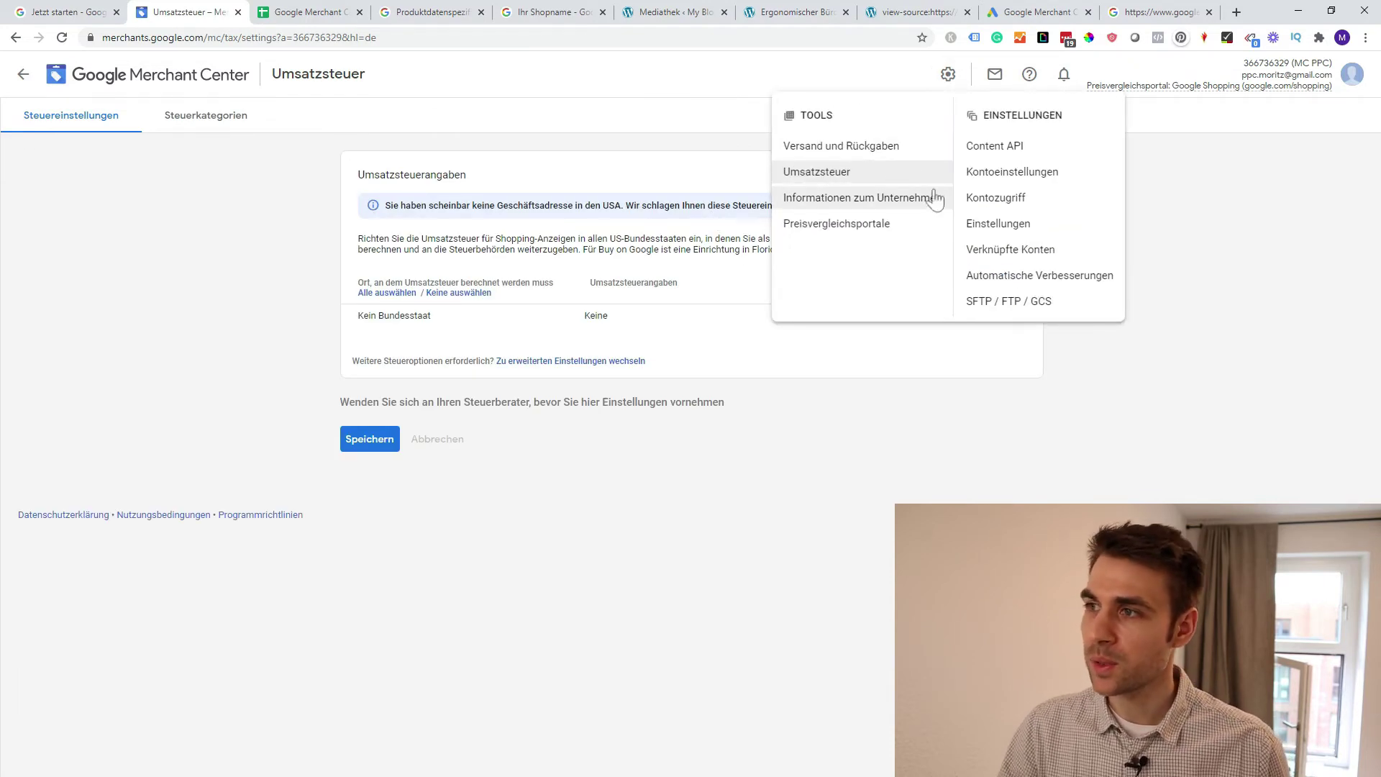
pyautogui.click(815, 198)
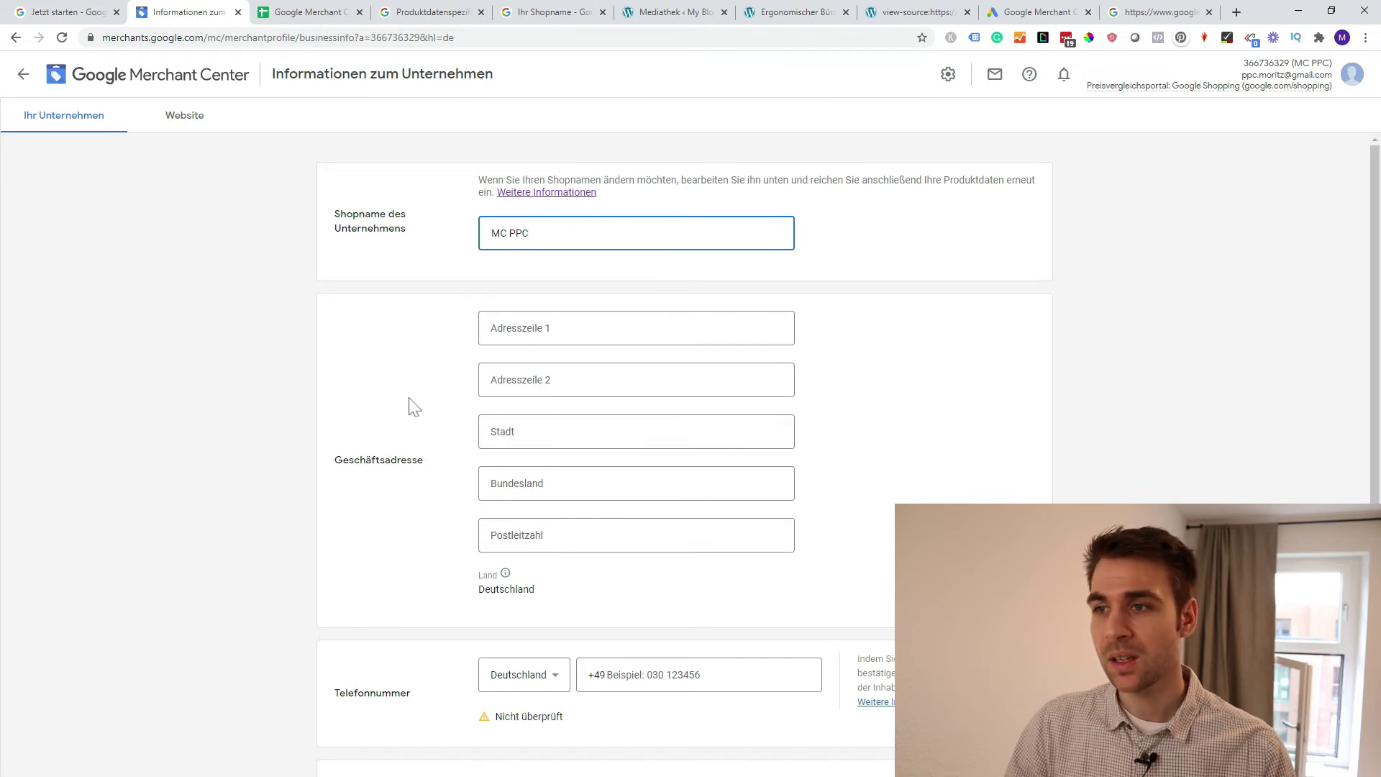
pyautogui.scroll(-4, 399, 396)
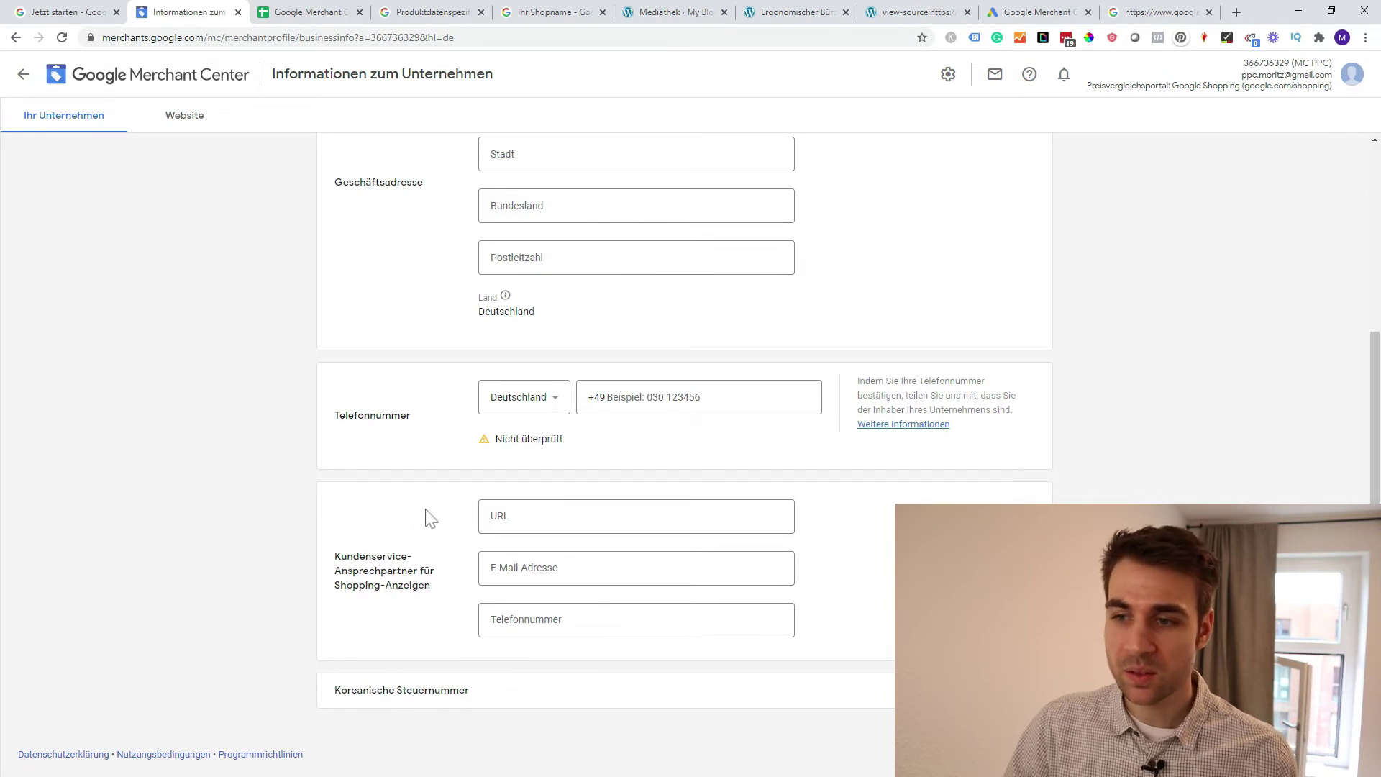
pyautogui.scroll(4, 429, 516)
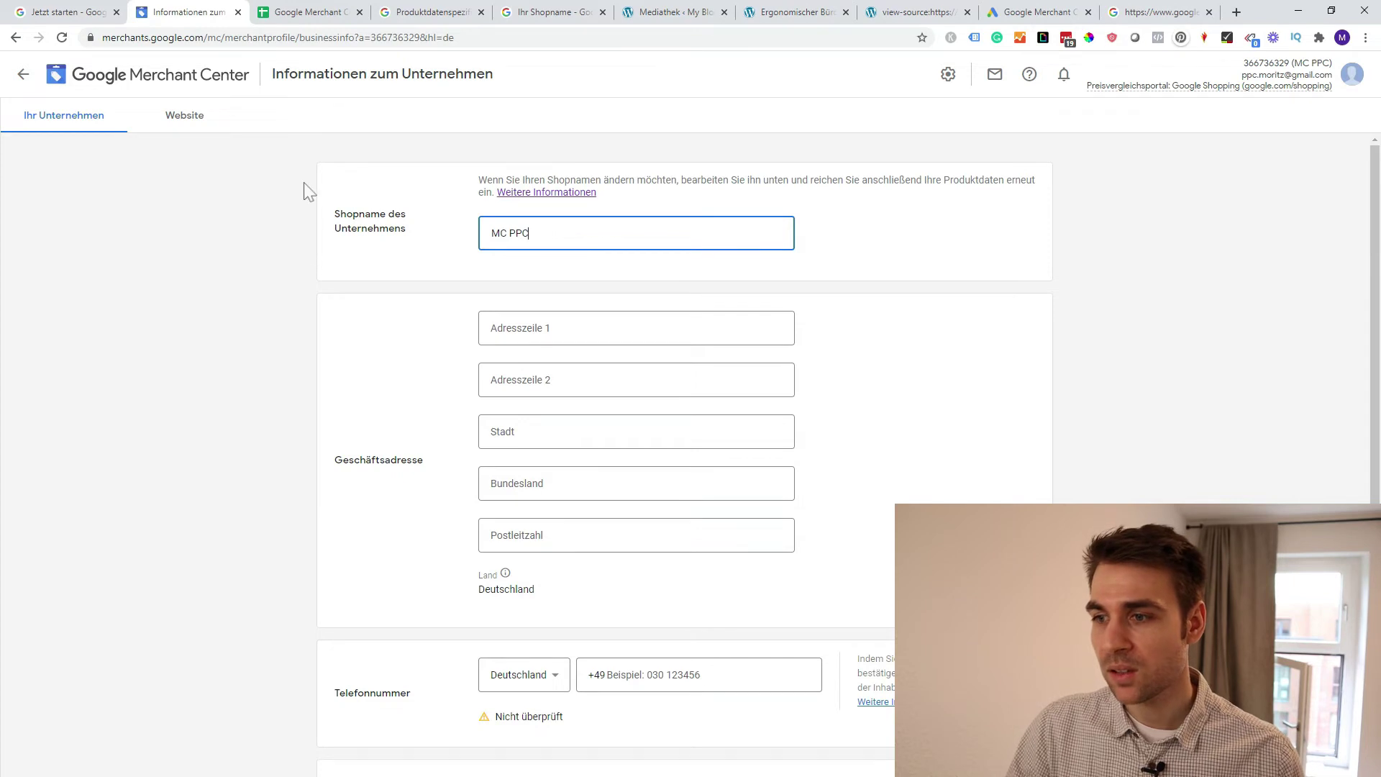
pyautogui.click(193, 125)
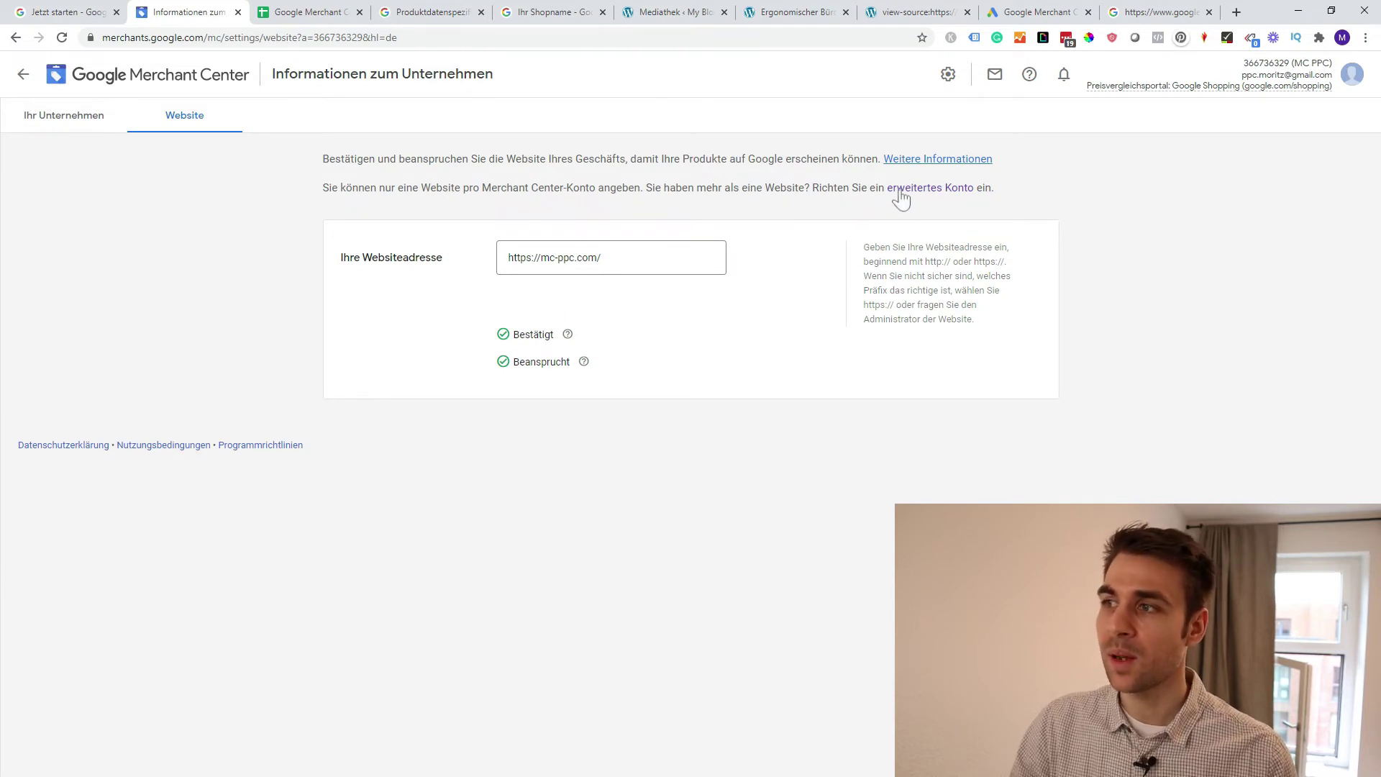
# View the comparison shopping services (Preisvergleichsportale) performance page and the Content API diagnostics
pyautogui.click(948, 74)
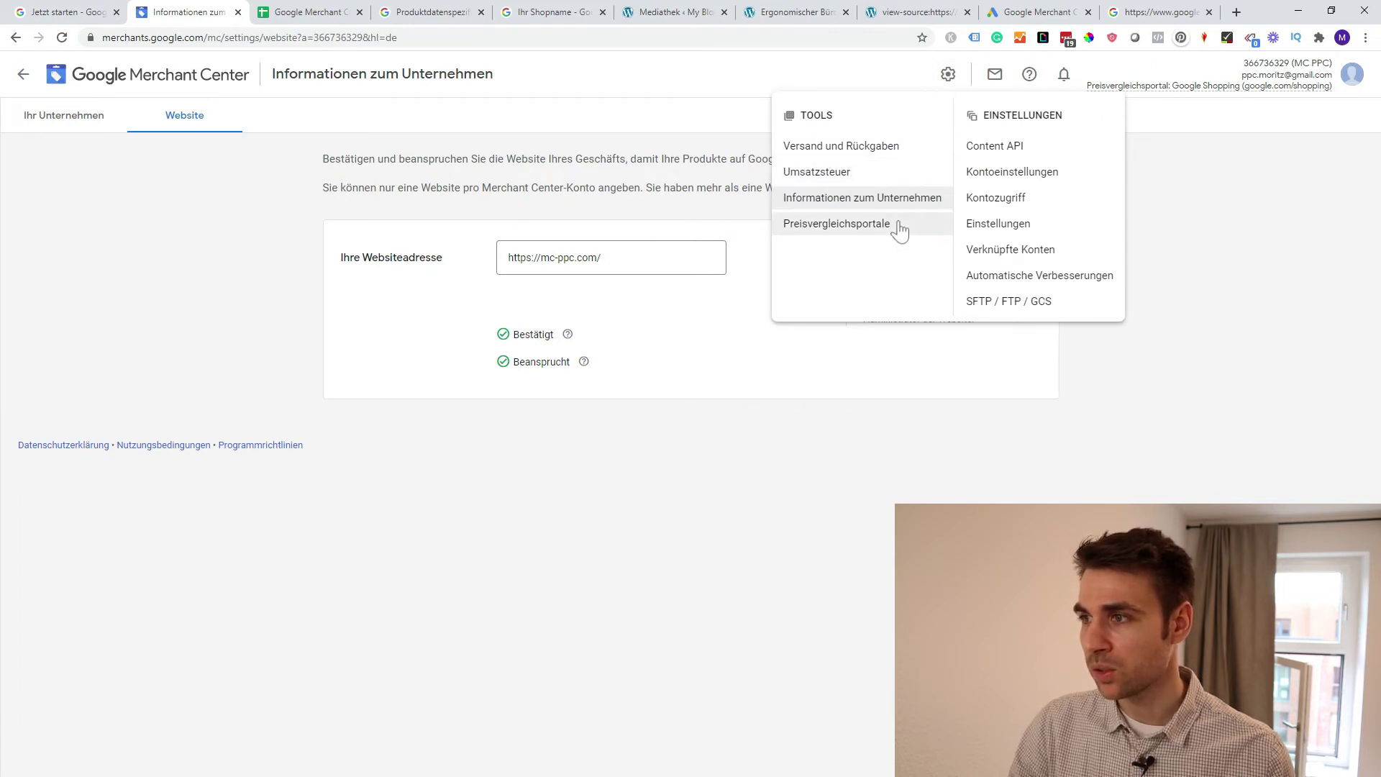
pyautogui.click(949, 80)
pyautogui.click(949, 79)
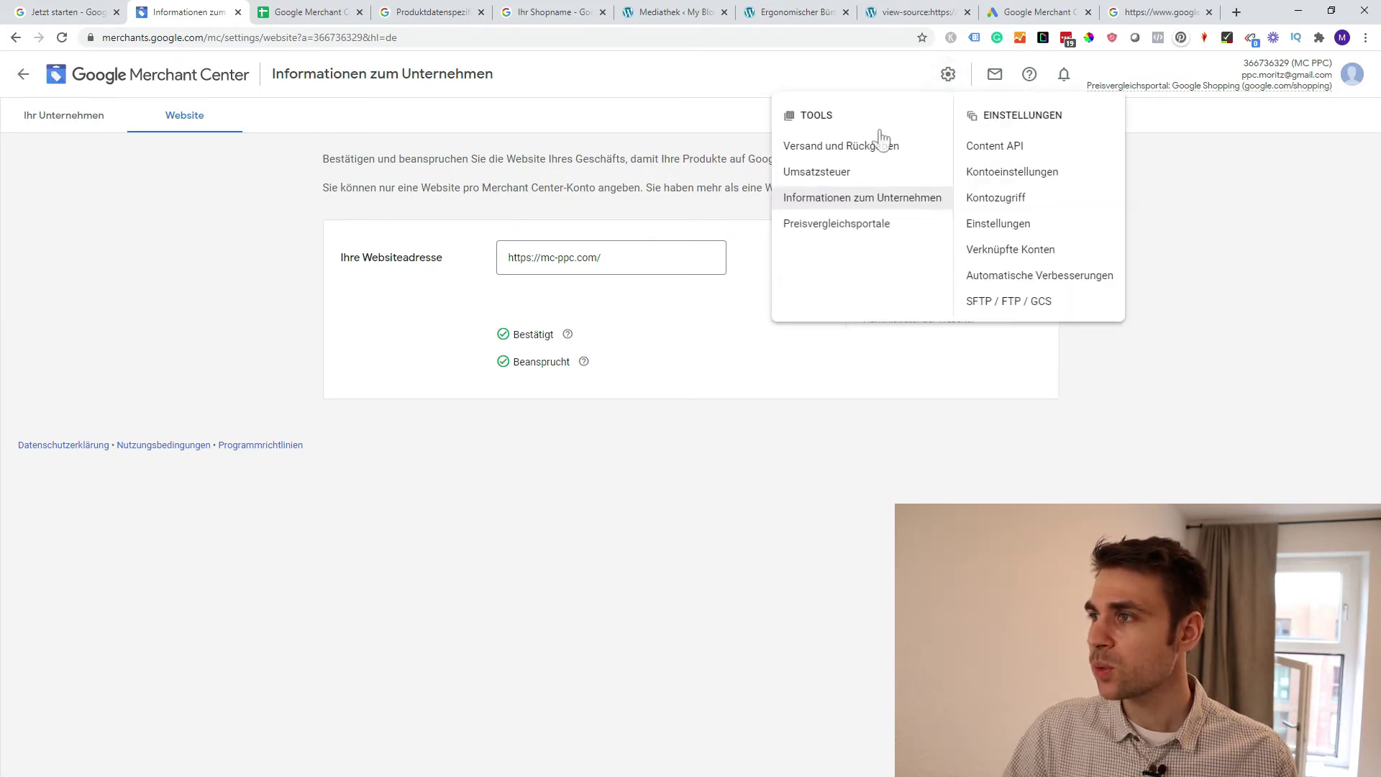
pyautogui.click(879, 236)
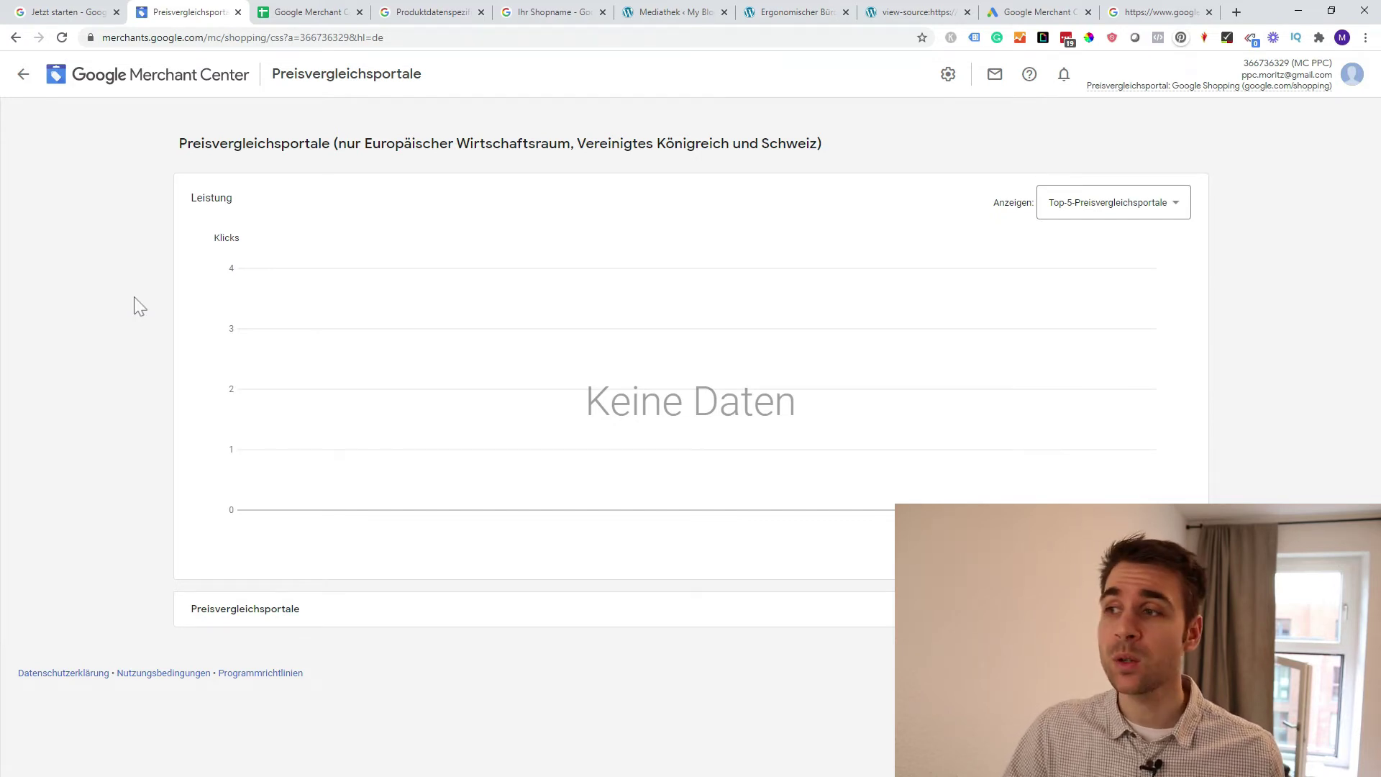
pyautogui.click(948, 75)
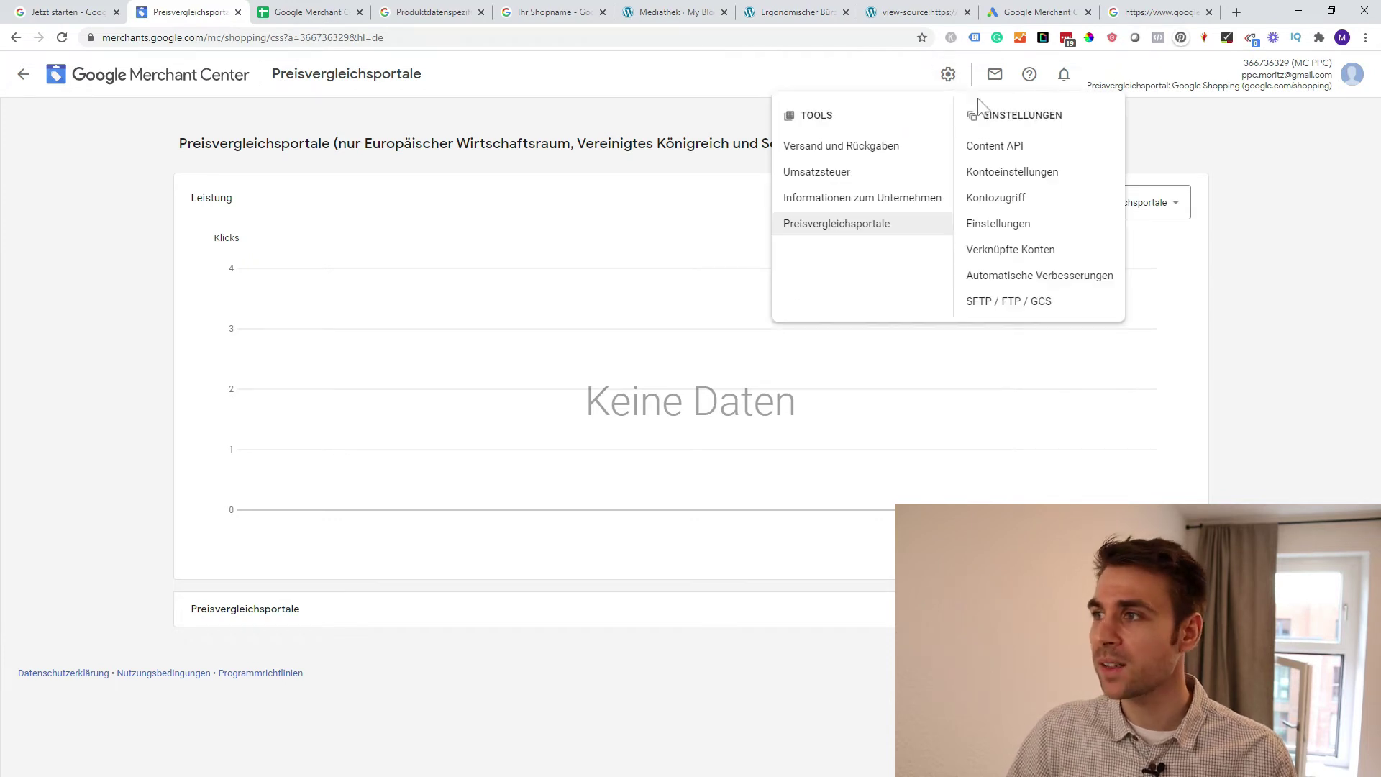
pyautogui.click(1045, 147)
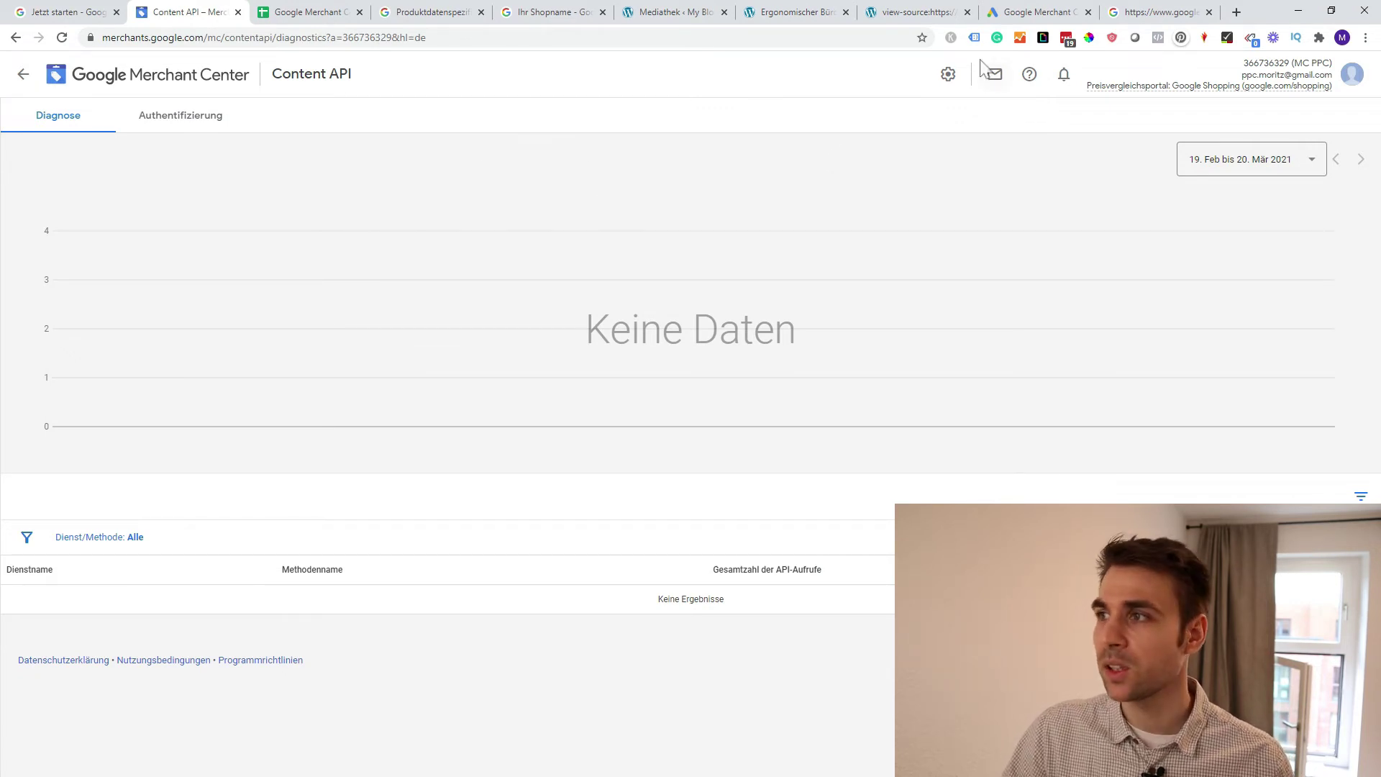
# Enable product protection (Produktschutz) at the 40 % deletion threshold in the account settings and save it
pyautogui.click(944, 76)
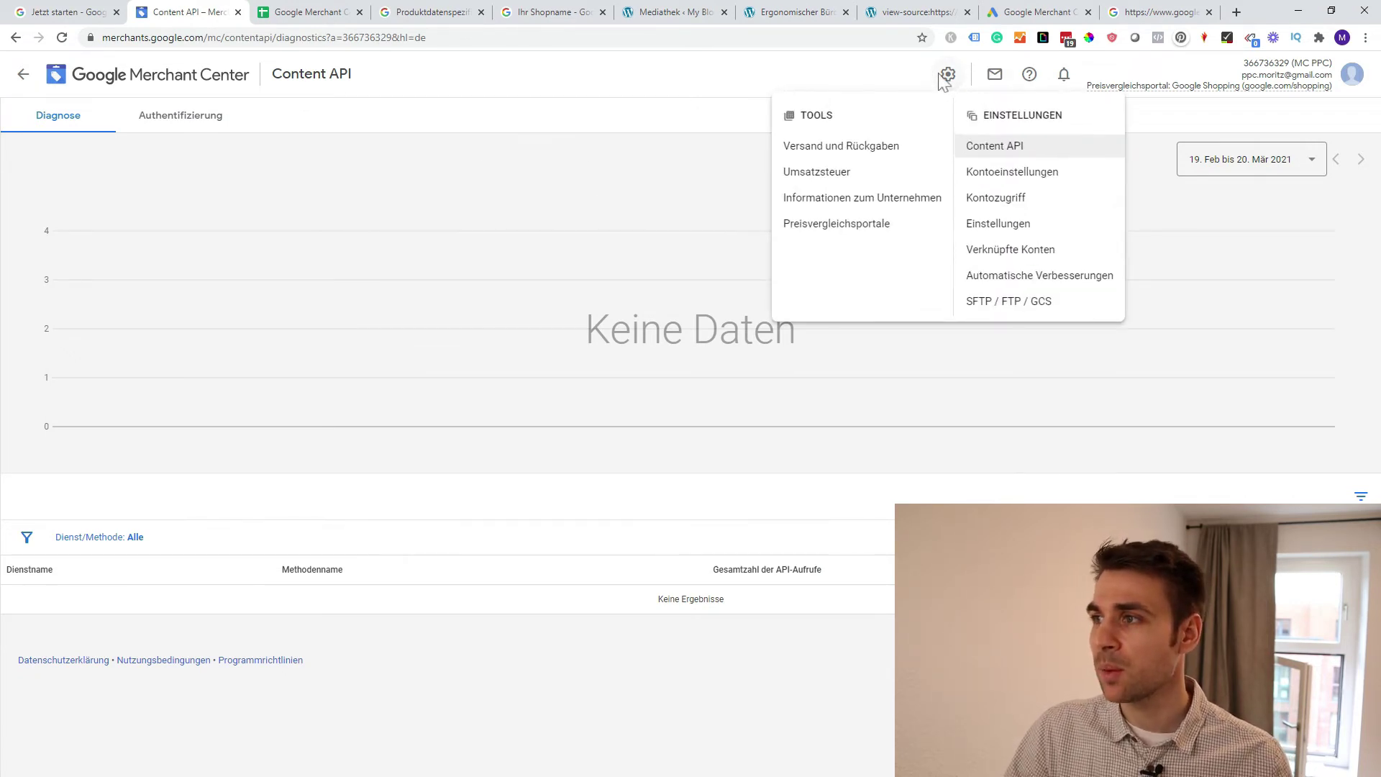
pyautogui.click(1068, 178)
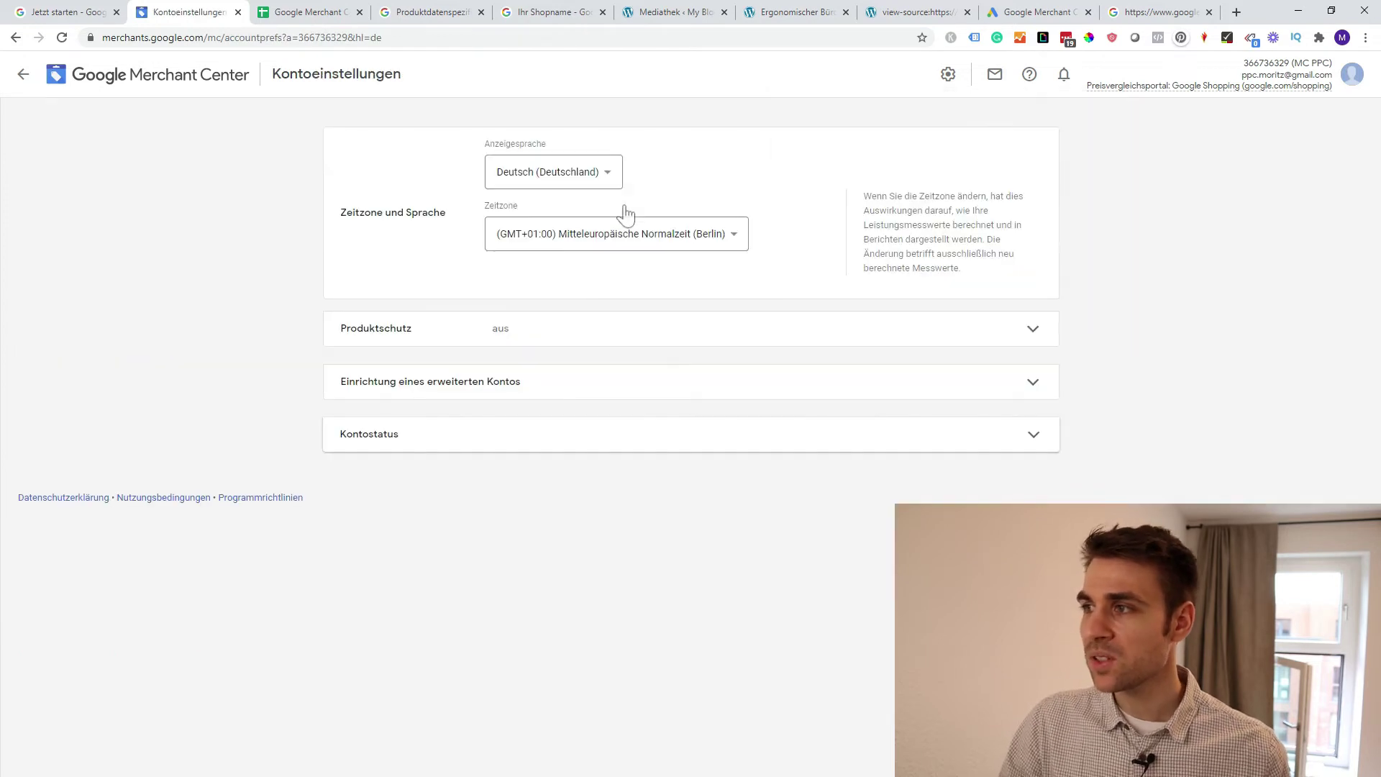
pyautogui.click(711, 339)
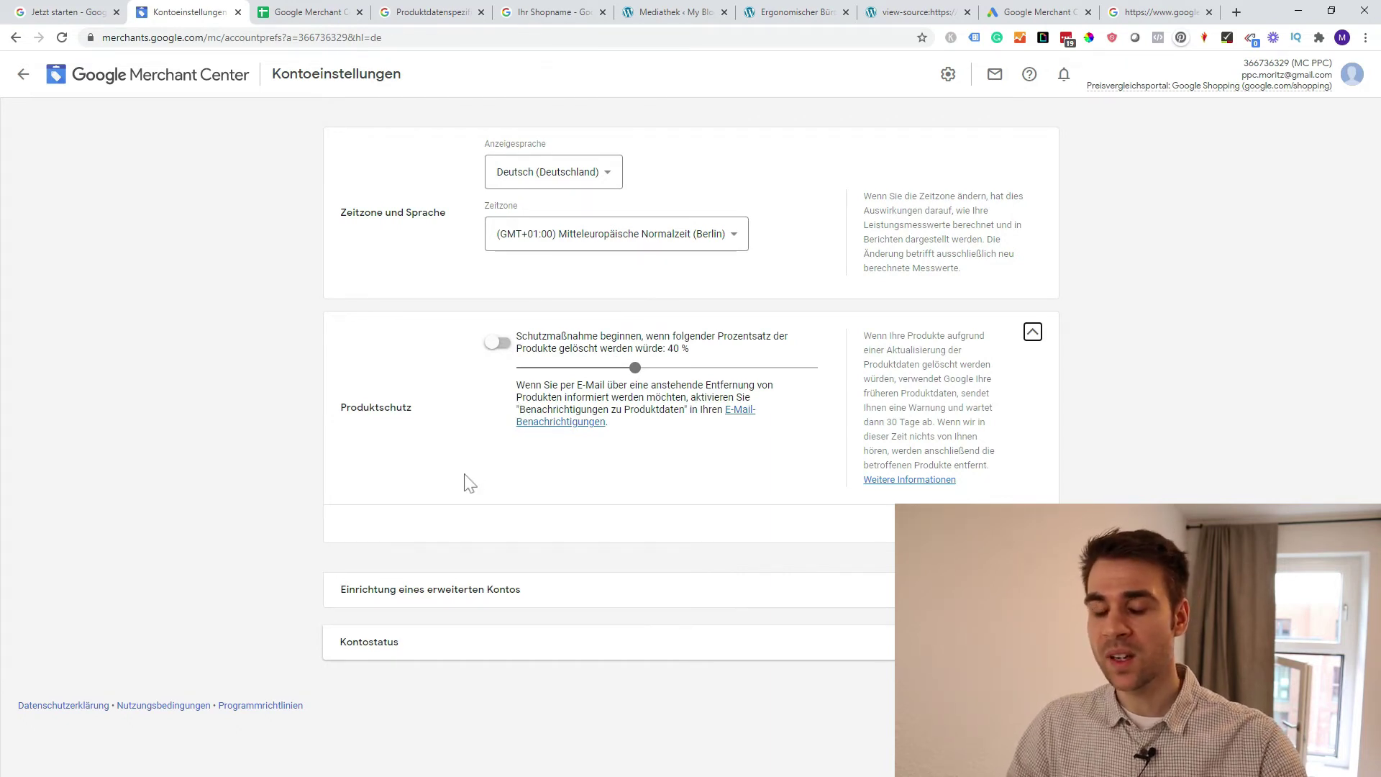
pyautogui.click(497, 343)
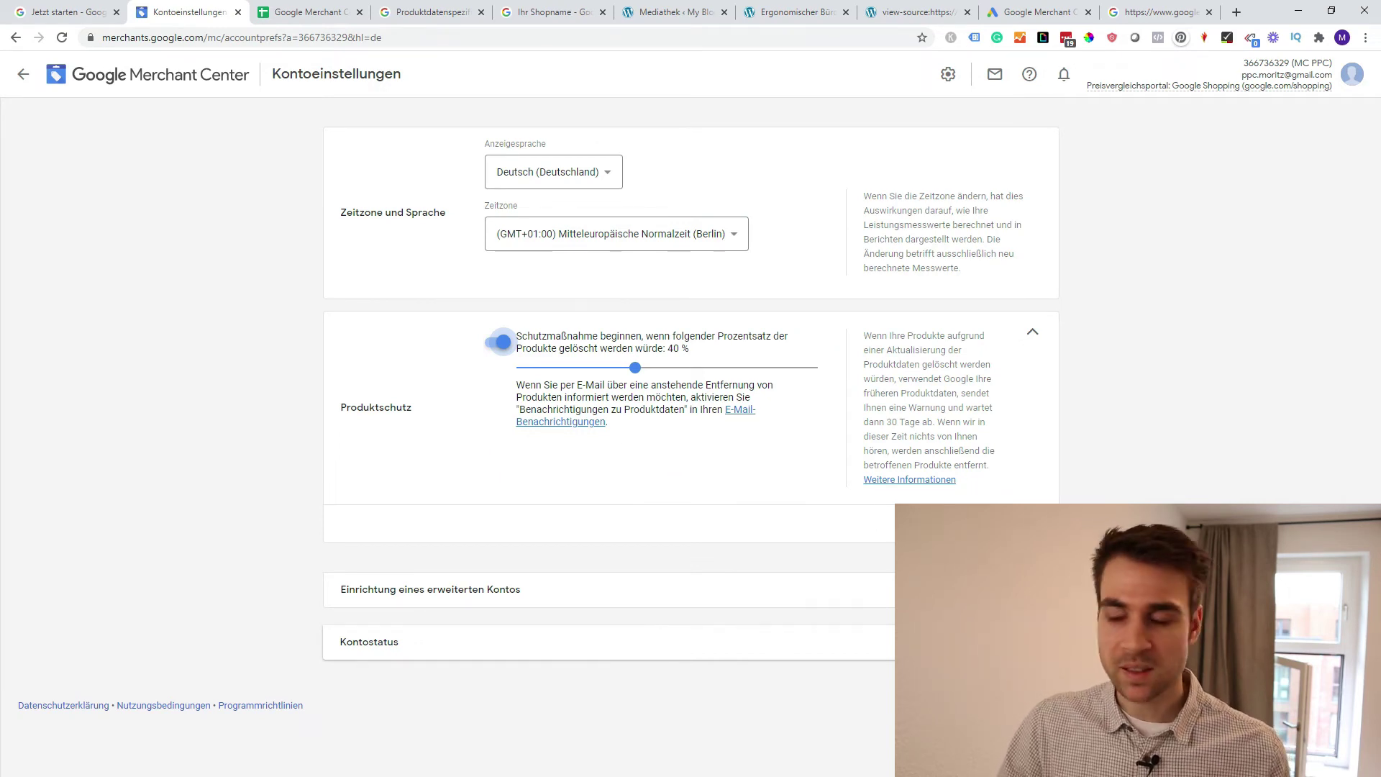
pyautogui.click(747, 467)
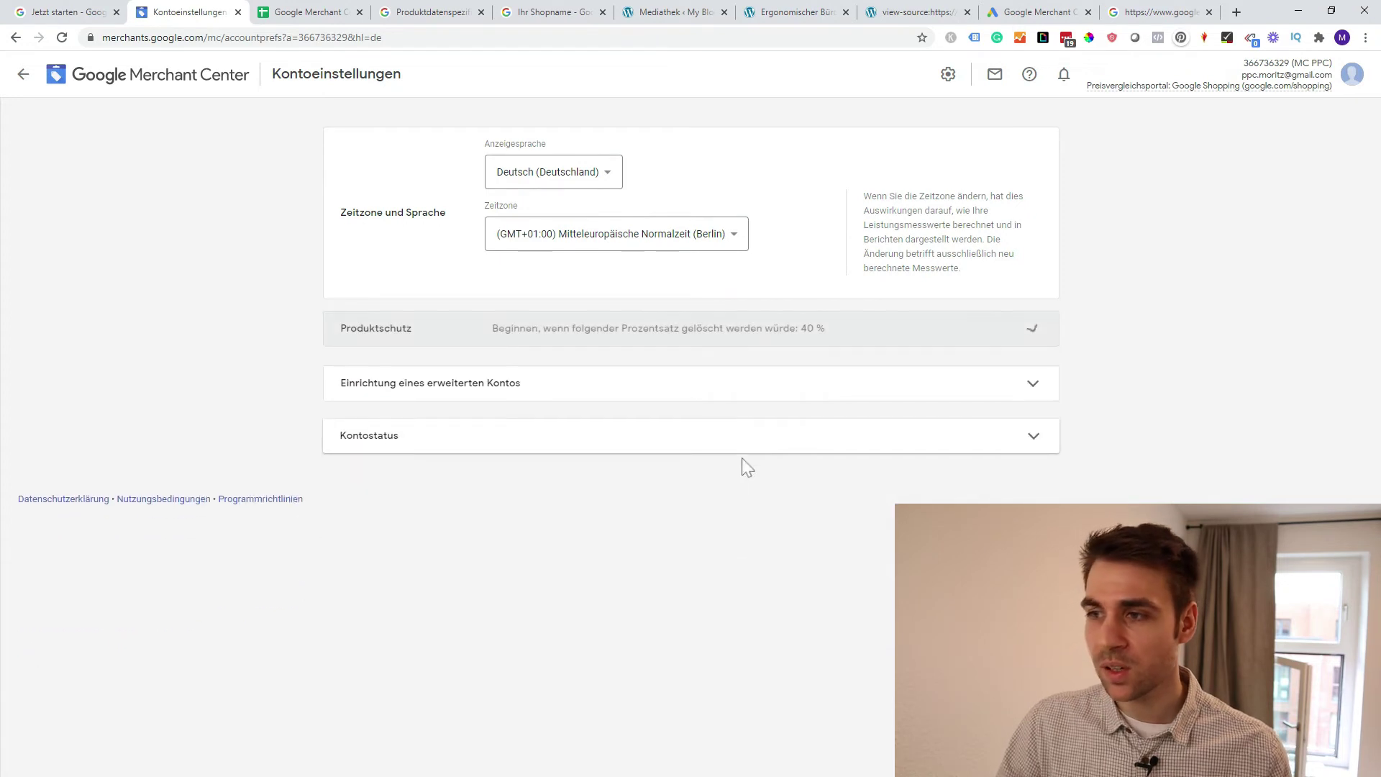
# Review the advanced account setup and account status sections of the account settings
pyautogui.click(695, 388)
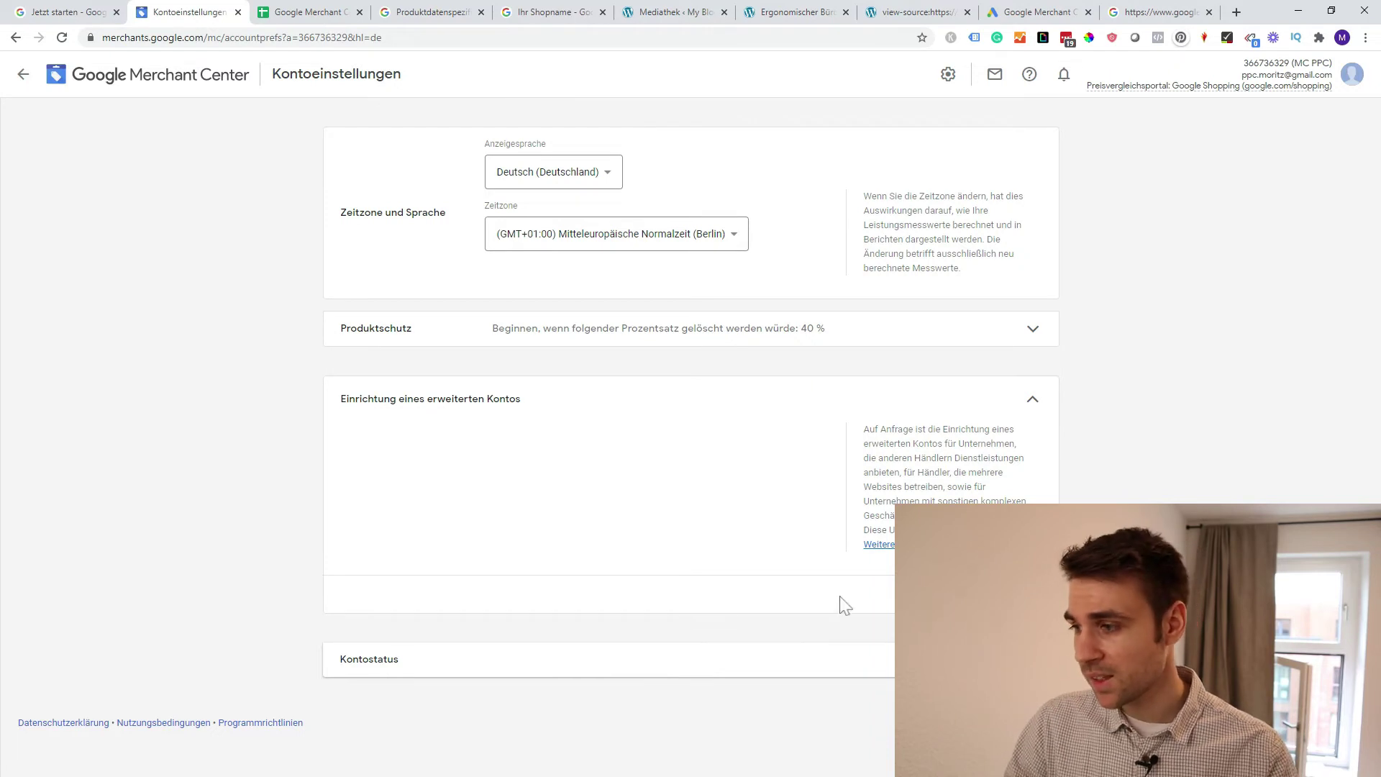
pyautogui.click(759, 656)
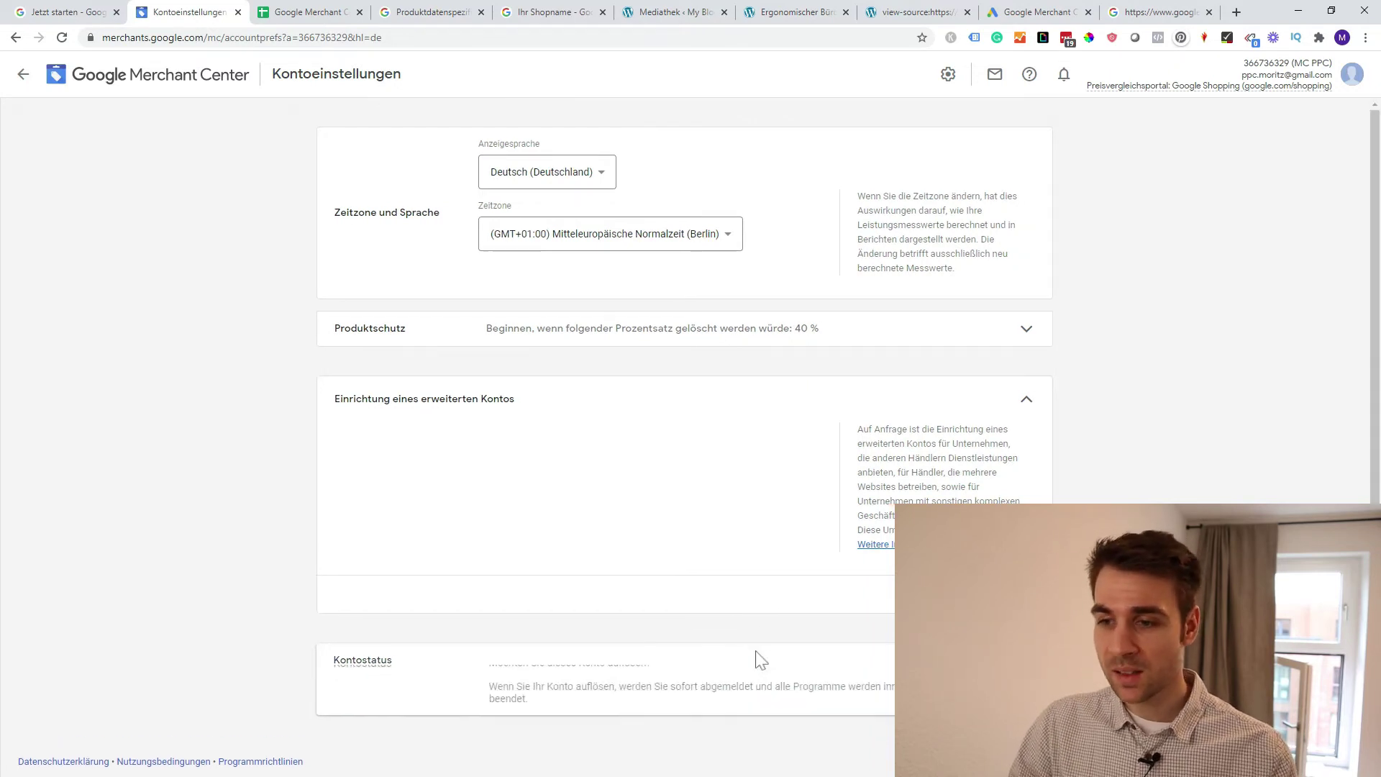
pyautogui.scroll(-2, 745, 550)
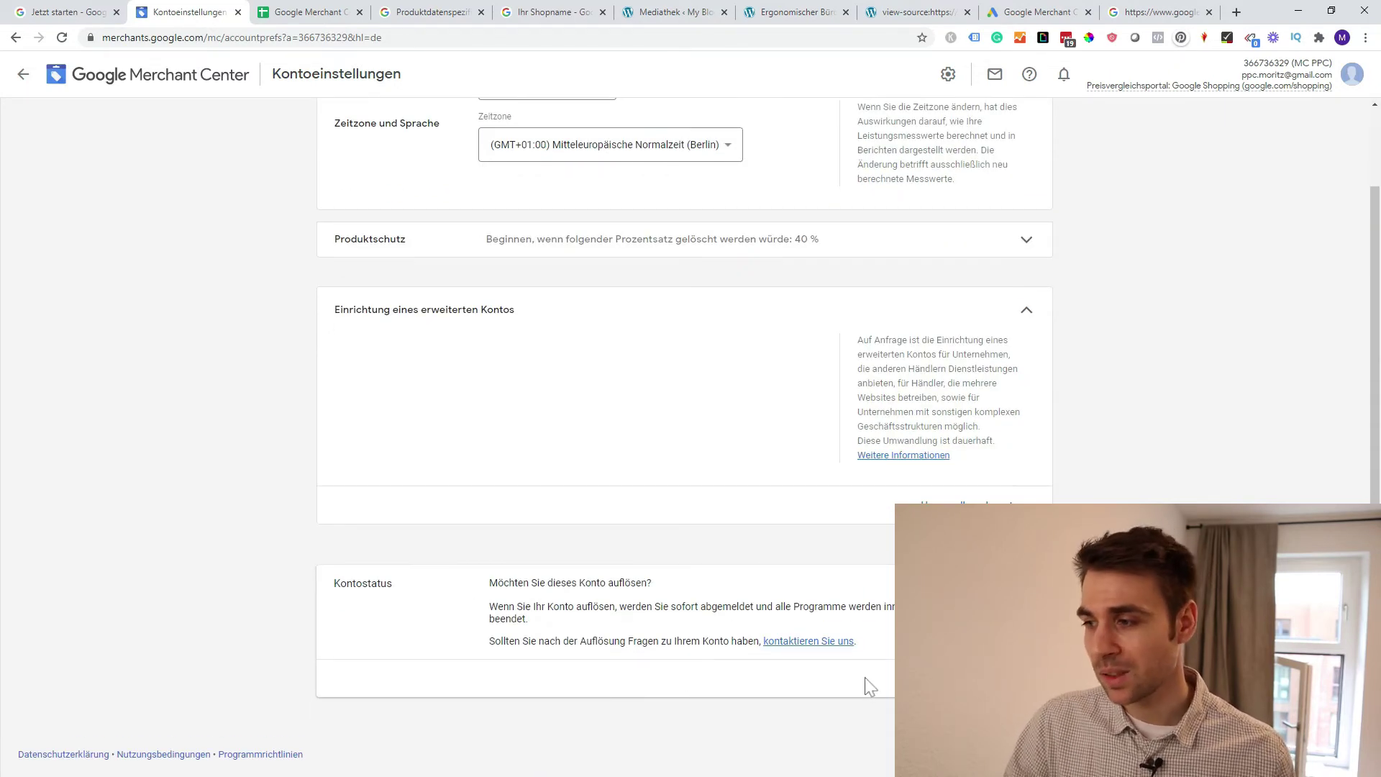
pyautogui.scroll(2, 804, 487)
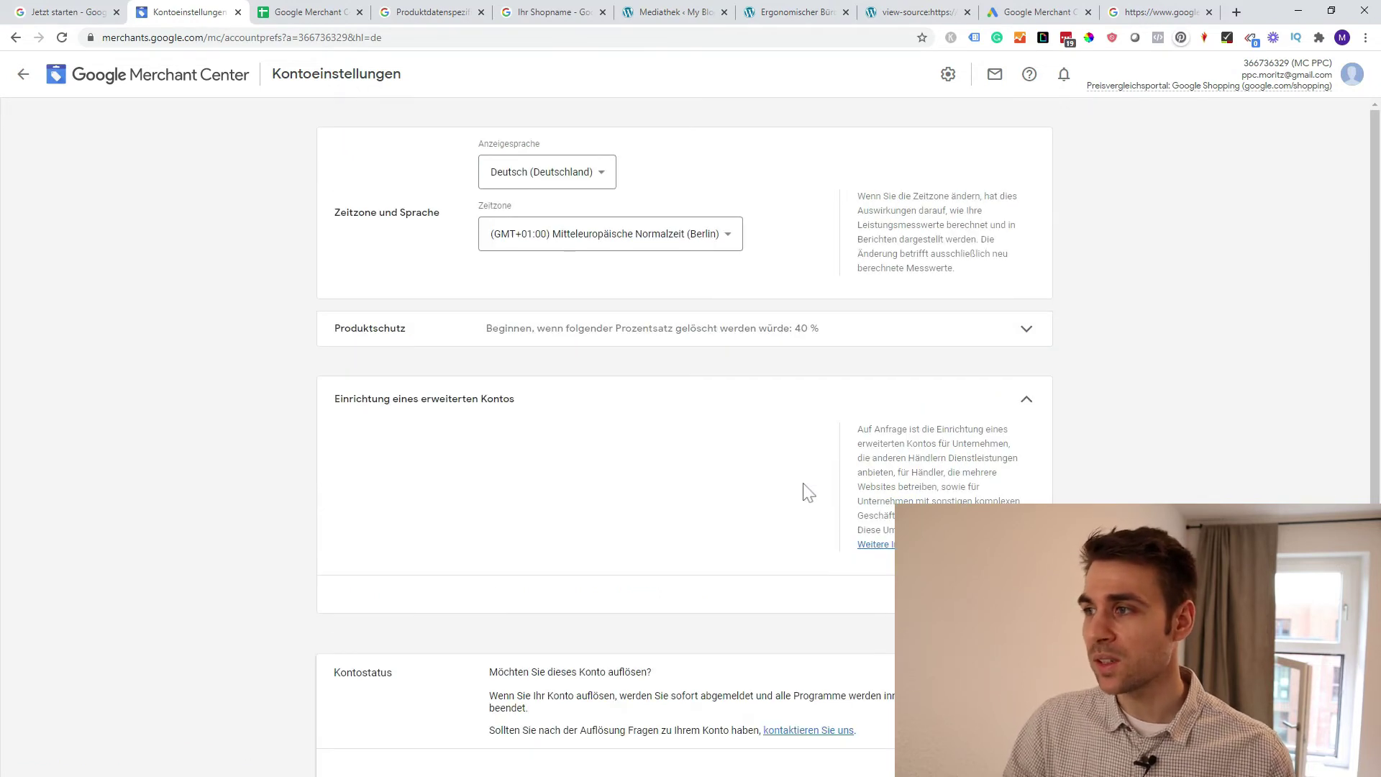
# View the account access page and its form for adding a user, closing the form without adding anyone
pyautogui.click(945, 76)
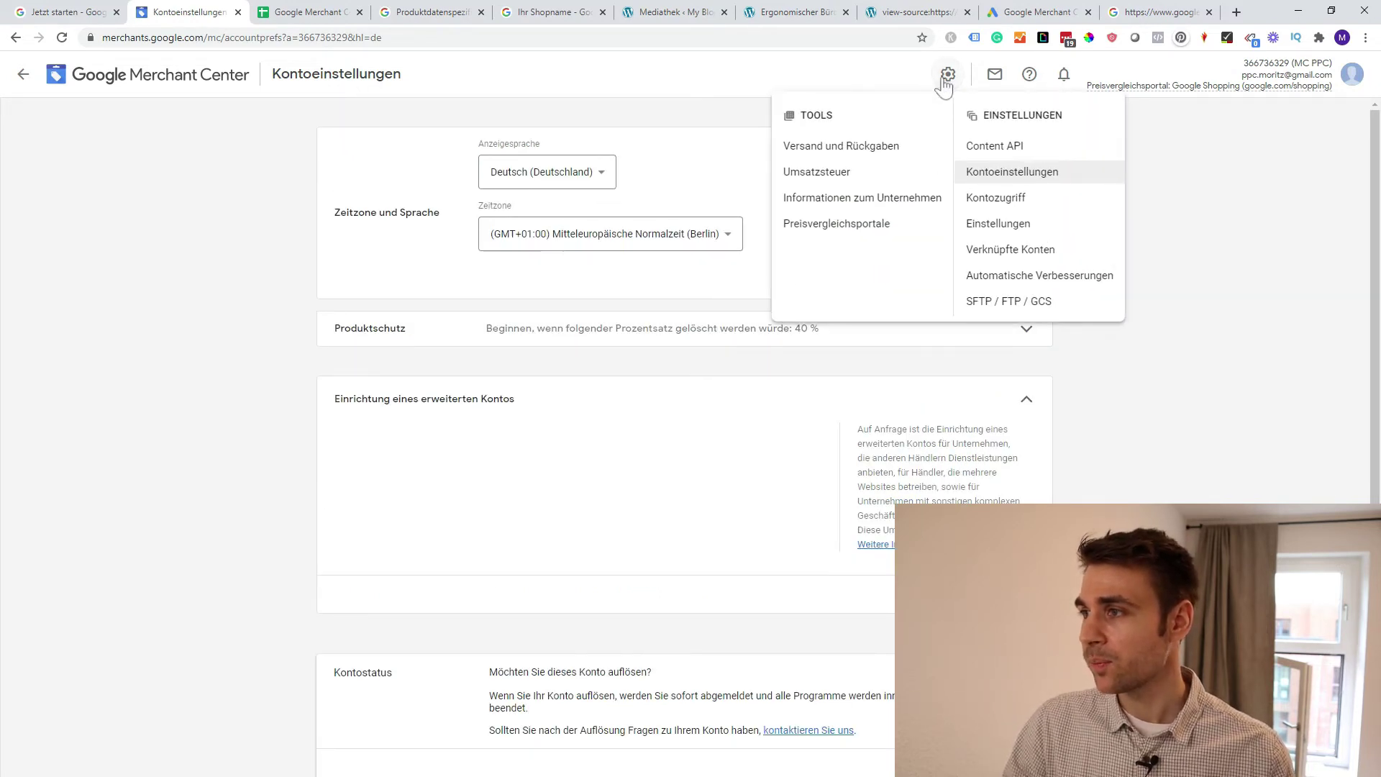
pyautogui.click(1034, 198)
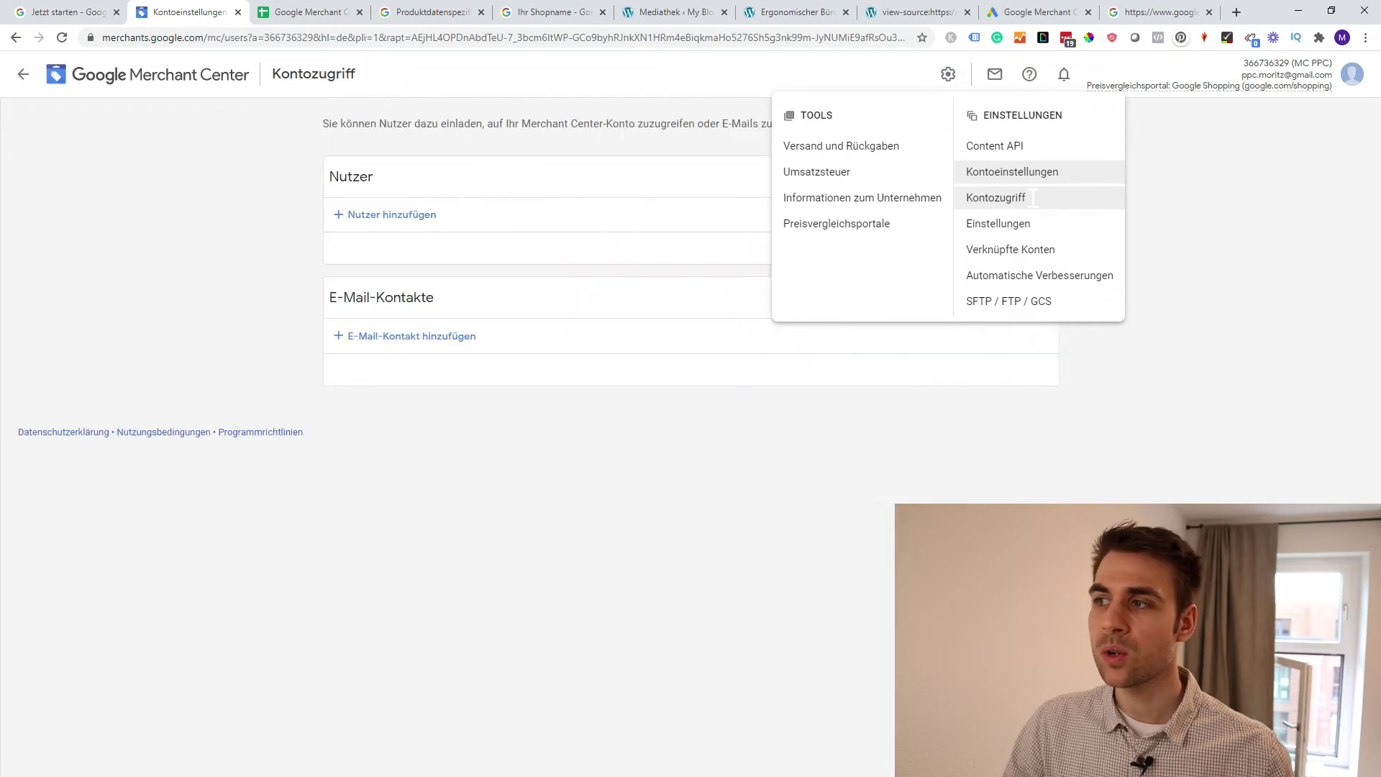
pyautogui.click(370, 215)
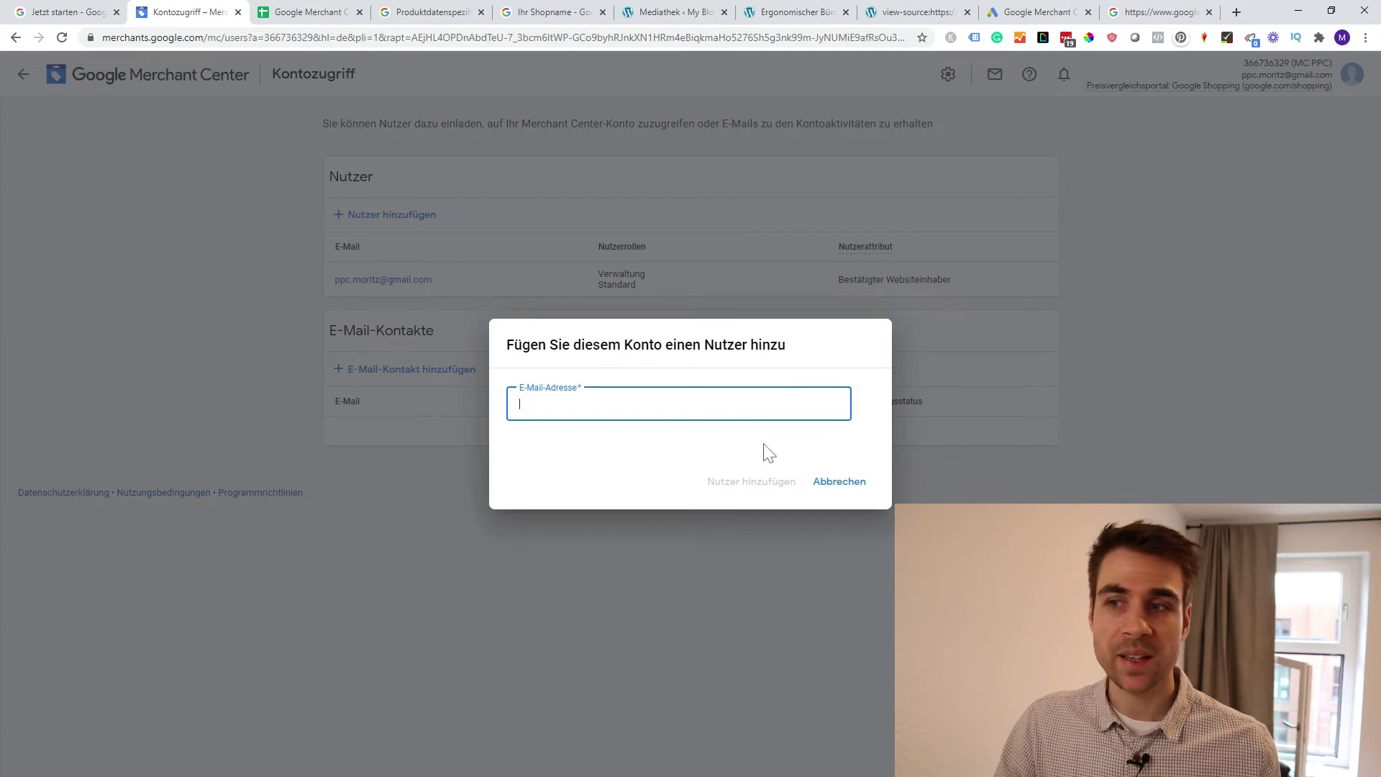
pyautogui.click(836, 492)
pyautogui.click(837, 492)
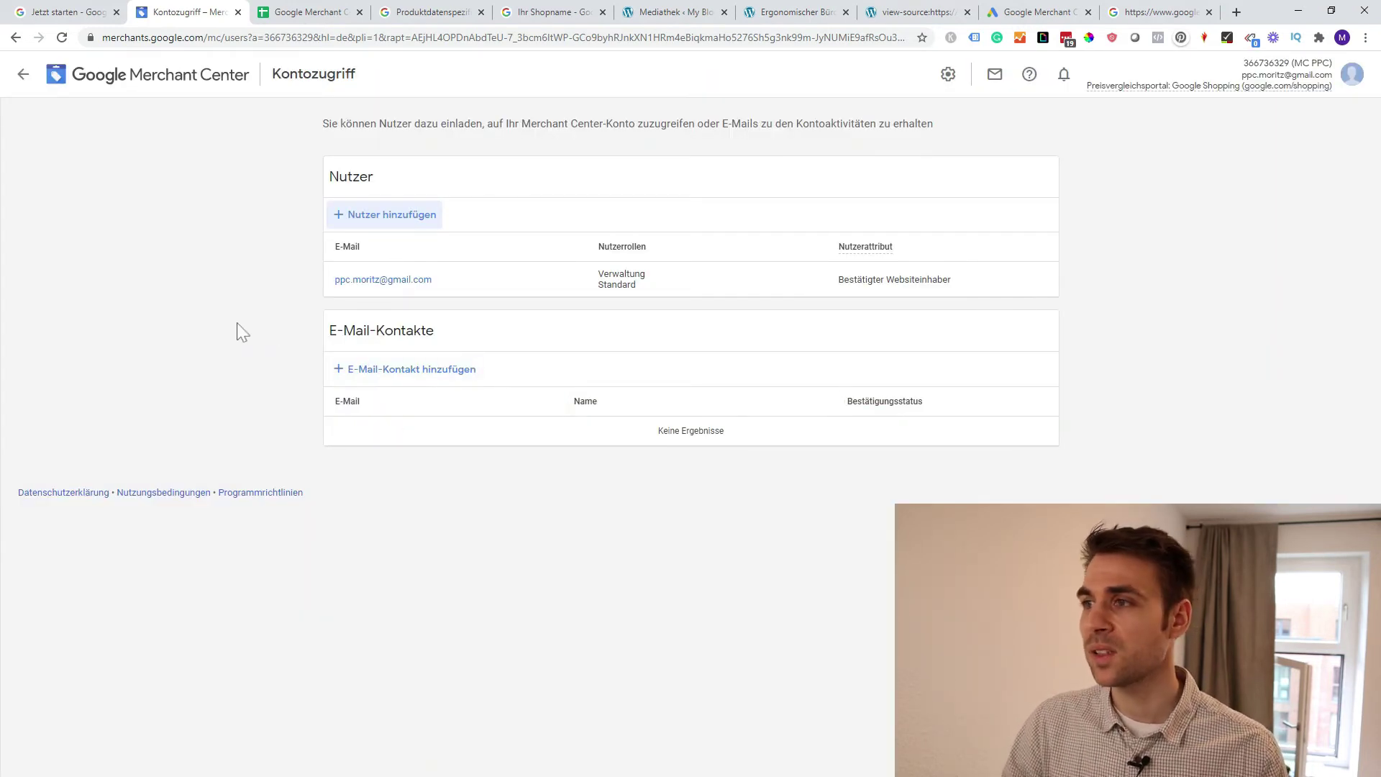
# Review the user's access rights and email notification settings, then view the linked Google Ads accounts
pyautogui.click(948, 74)
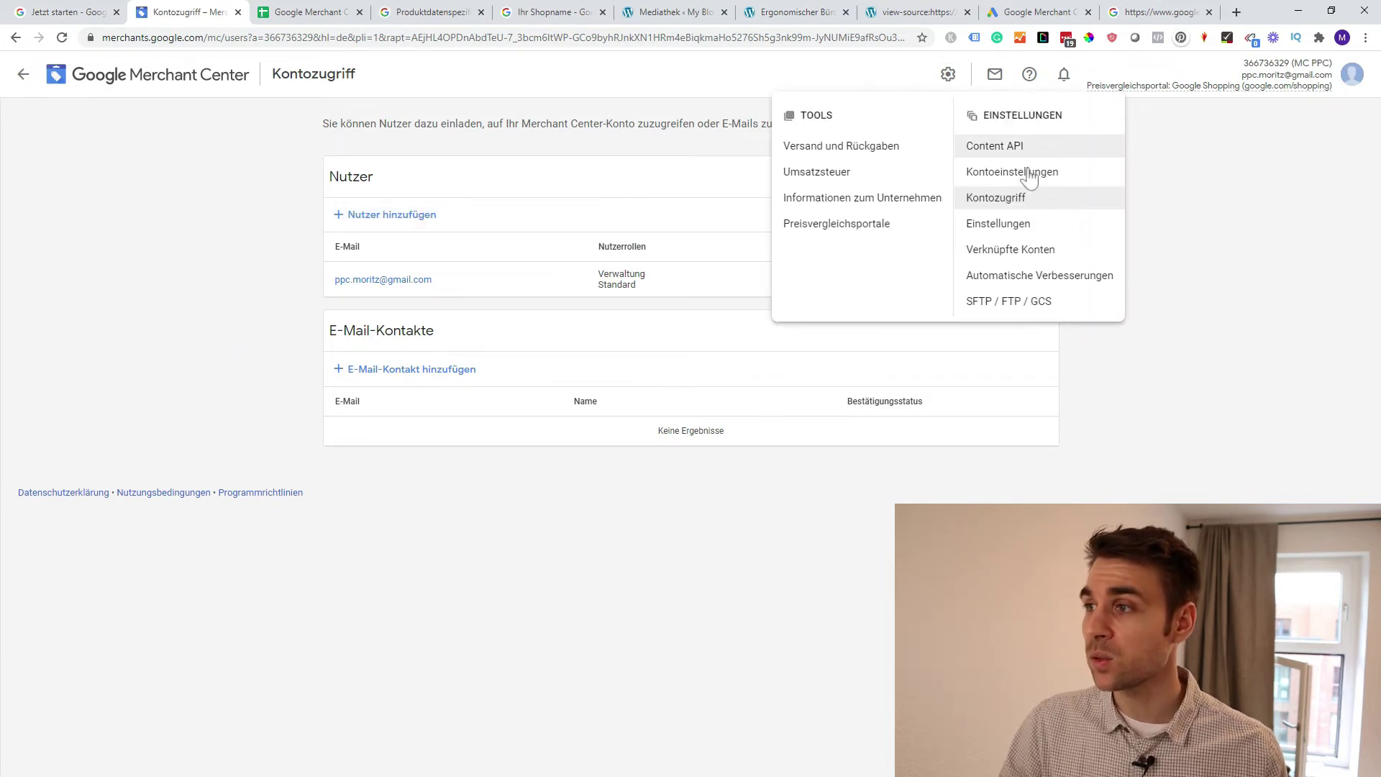
pyautogui.click(1062, 229)
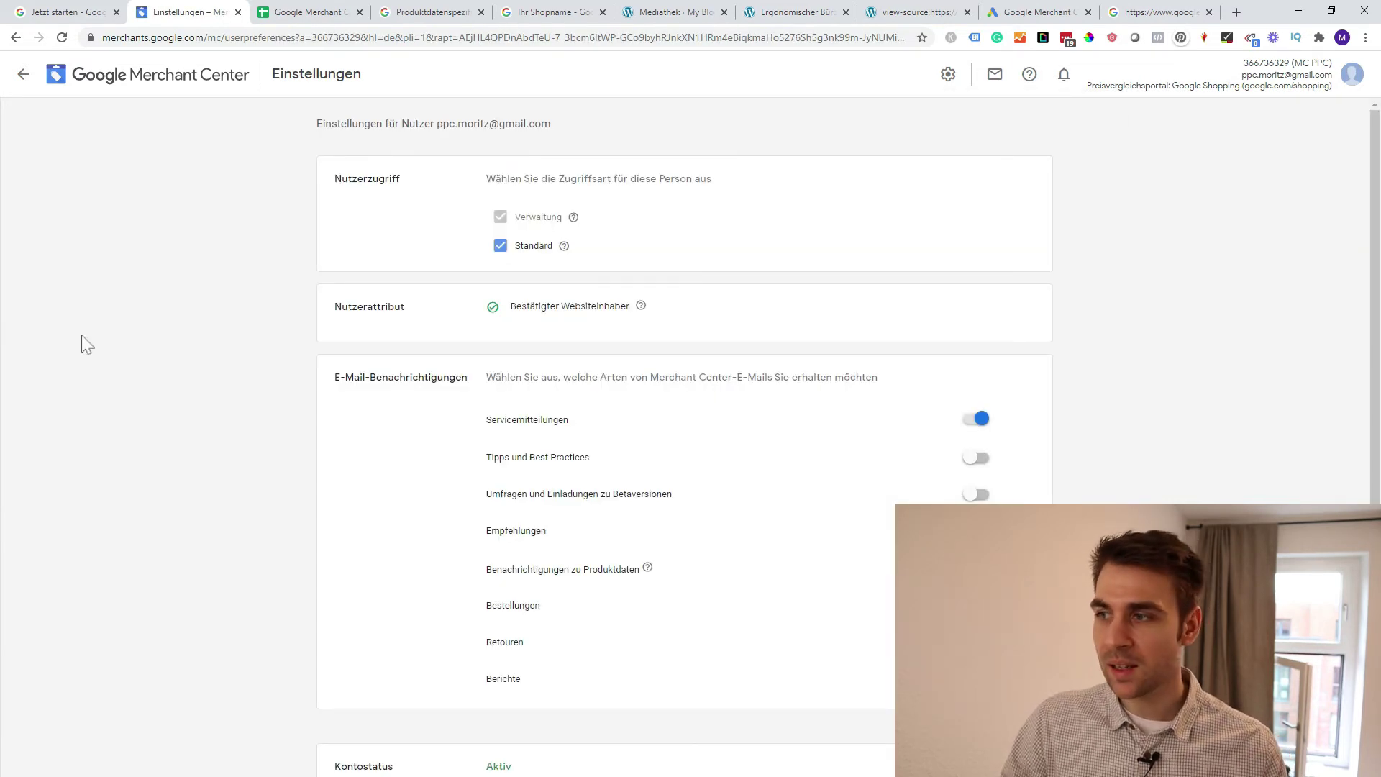
pyautogui.scroll(-2, 84, 344)
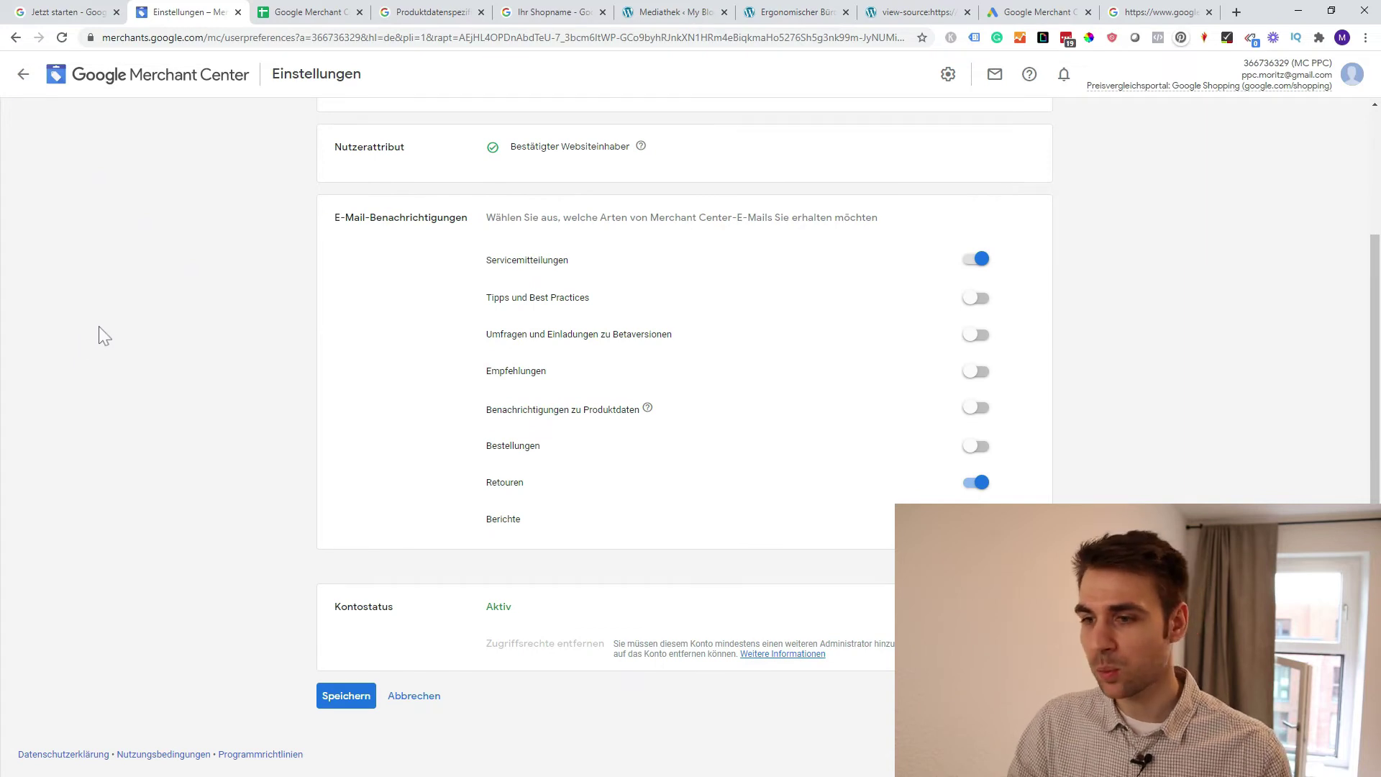
pyautogui.scroll(3, 108, 330)
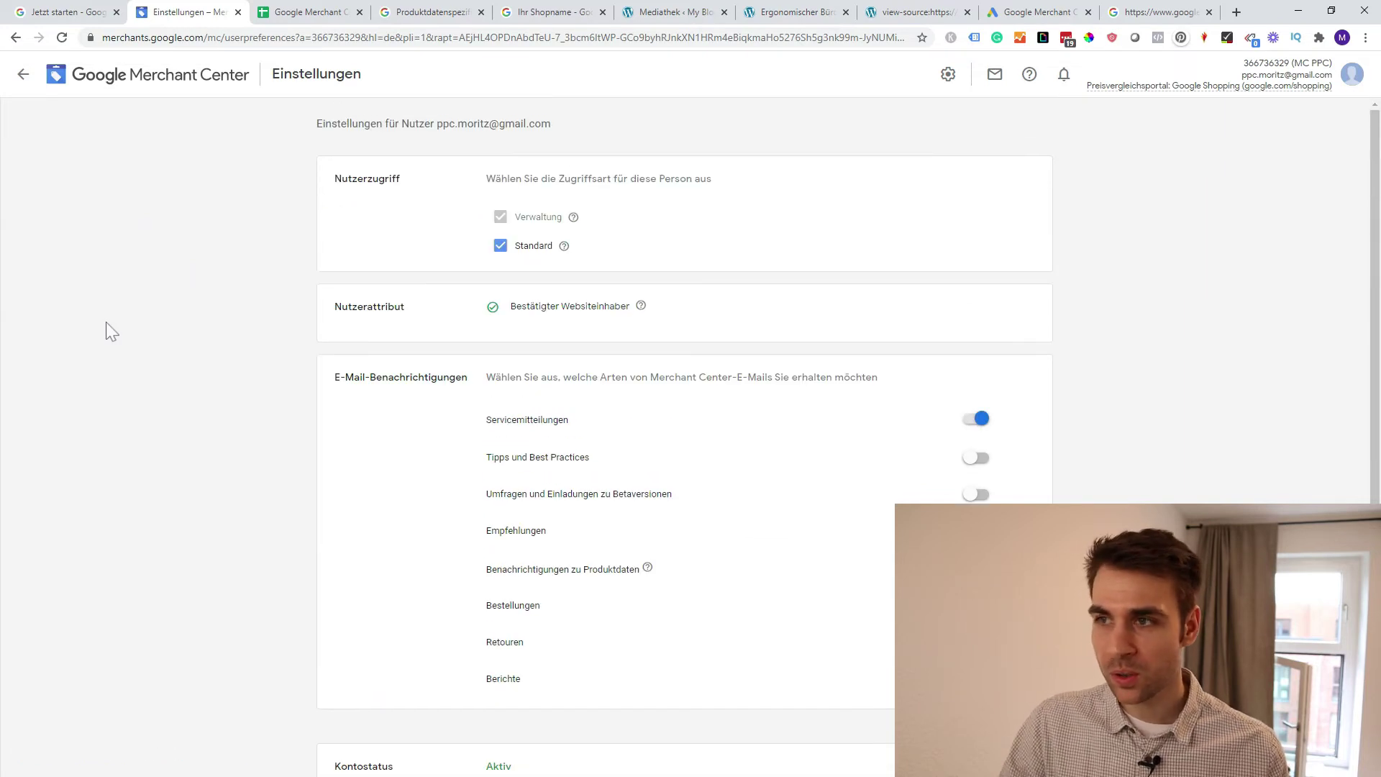
pyautogui.click(946, 75)
pyautogui.click(999, 253)
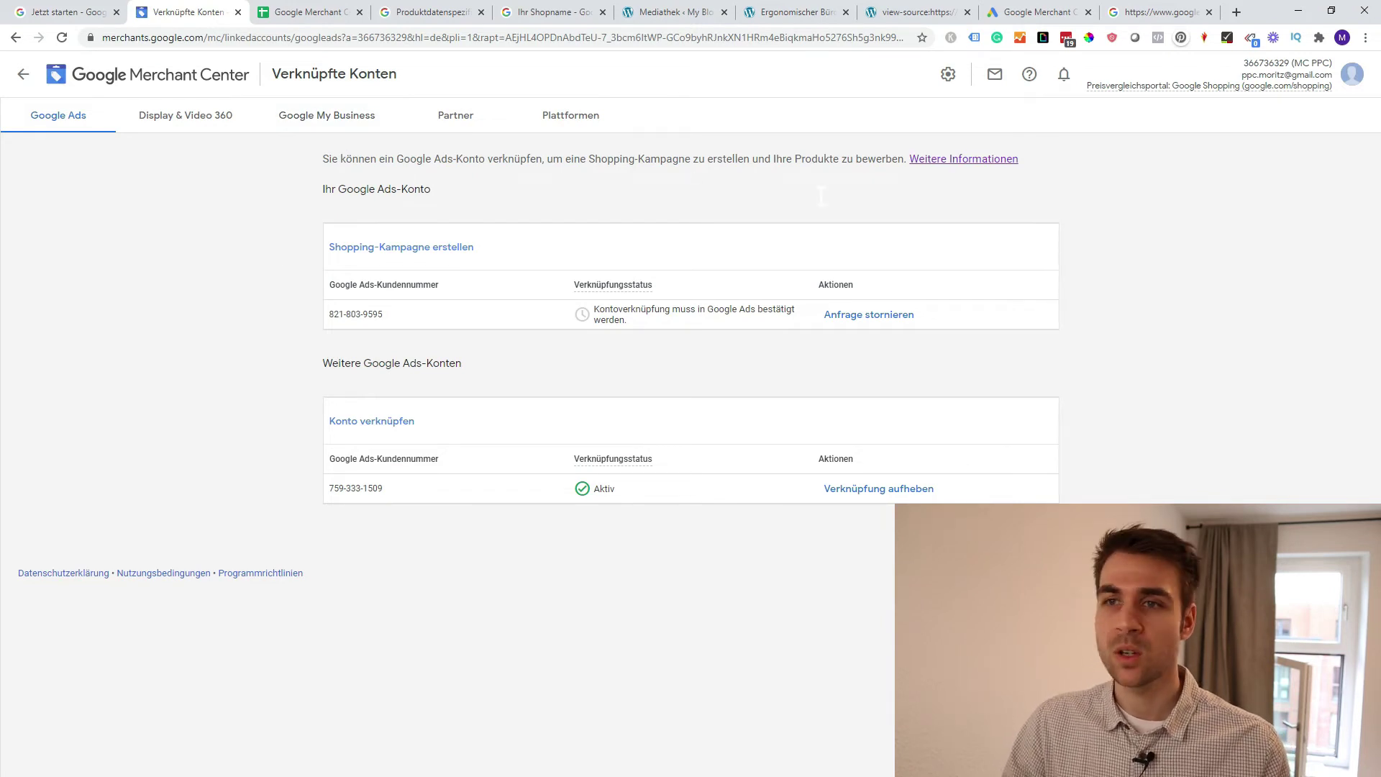
# Enable automatic item updates for price and availability (Preis und Verfügbarkeit) in the automatic improvements settings and save them
pyautogui.click(948, 74)
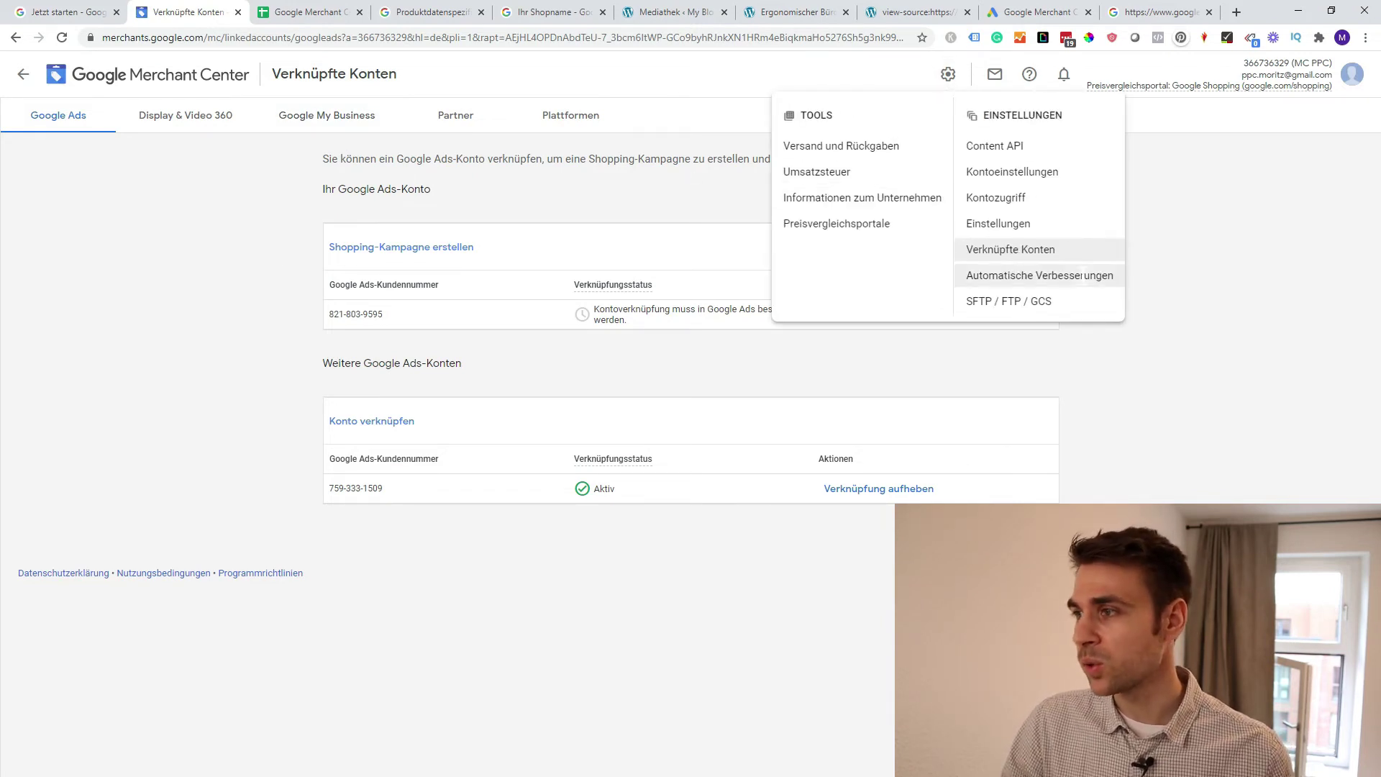
pyautogui.click(1082, 275)
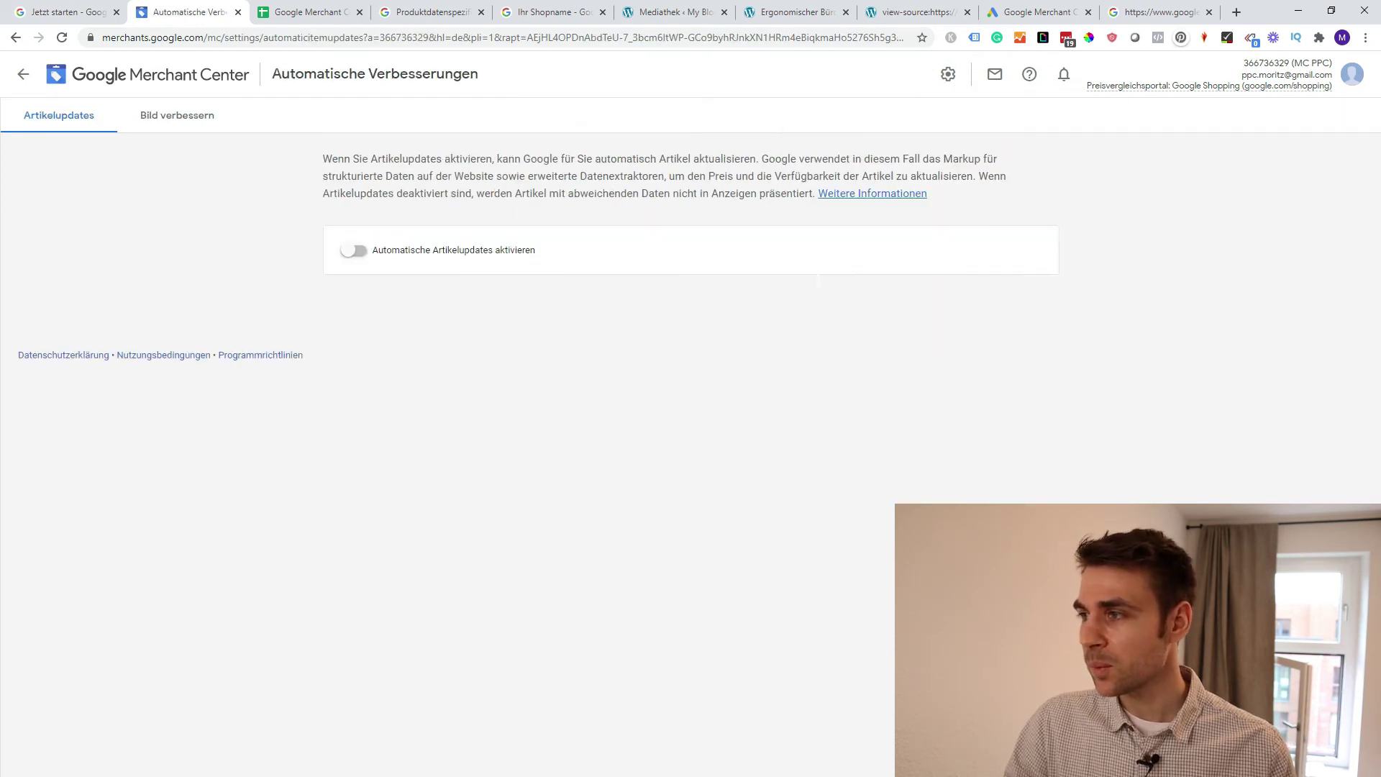
pyautogui.click(351, 252)
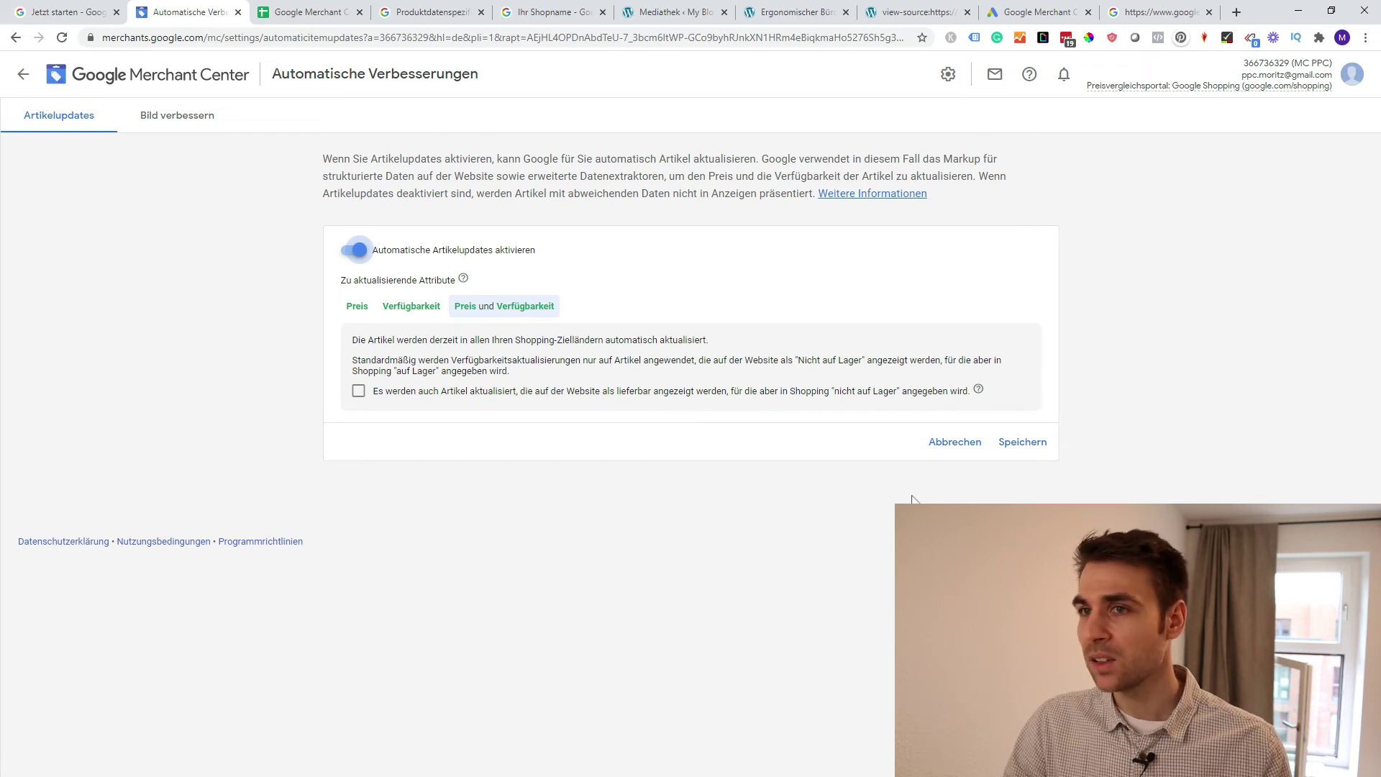
pyautogui.click(1021, 443)
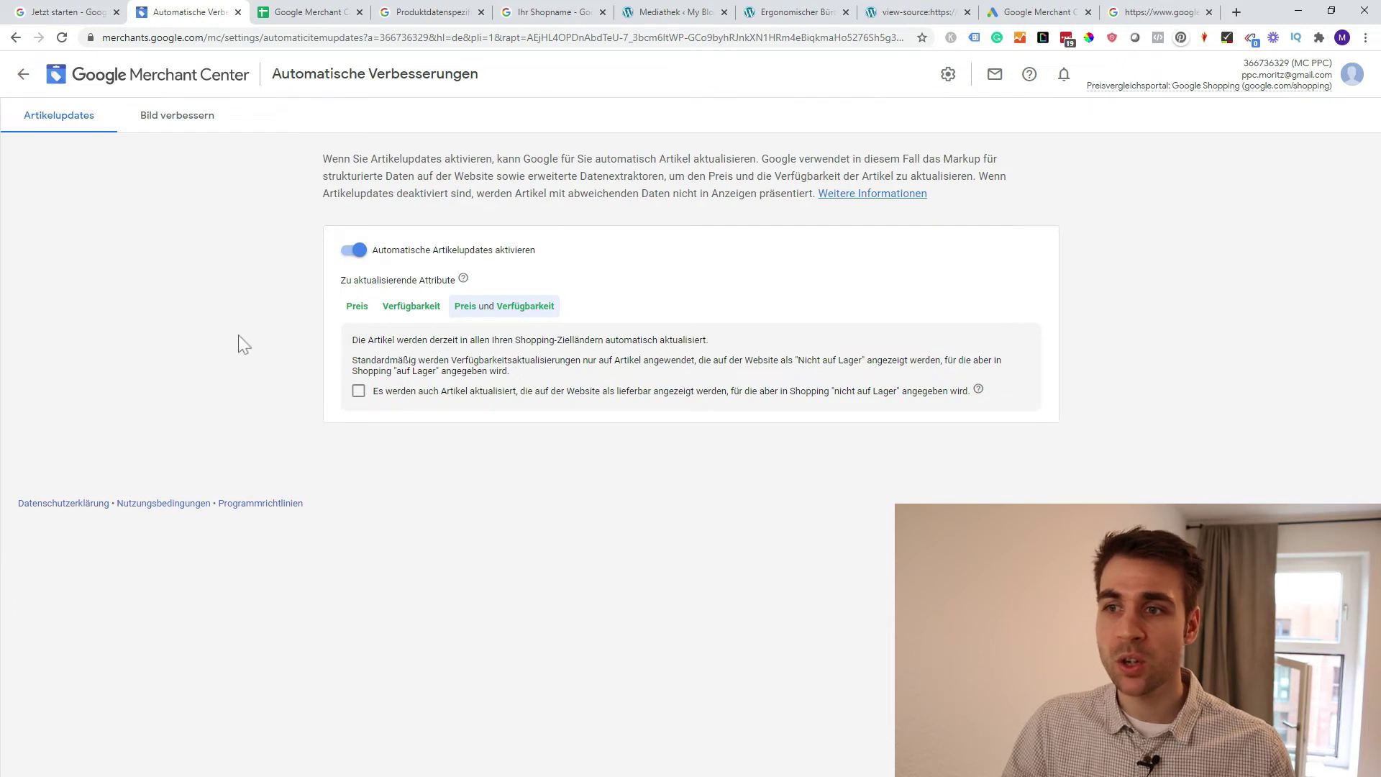
# Enable automatic image improvements (Automatische Bildverbesserungen) and save the setting
pyautogui.click(196, 121)
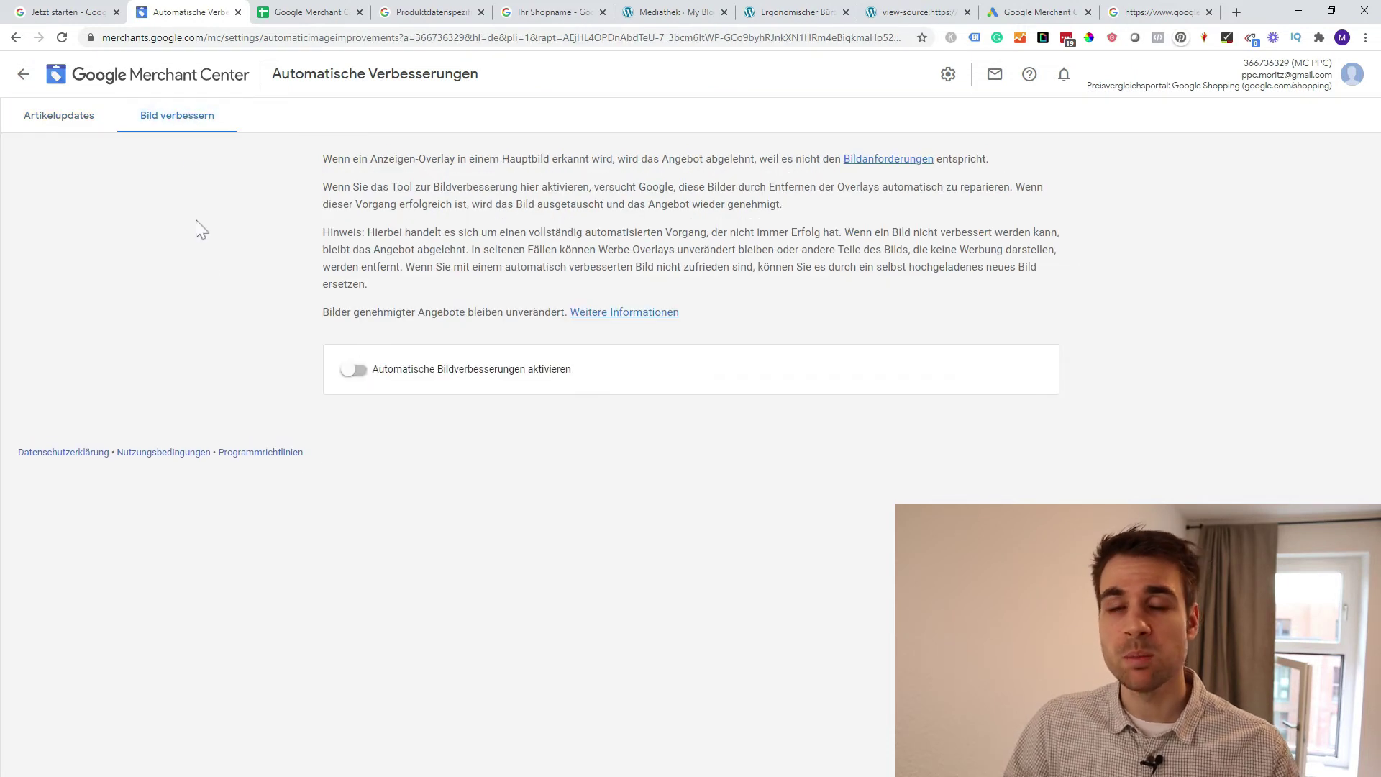
pyautogui.click(354, 371)
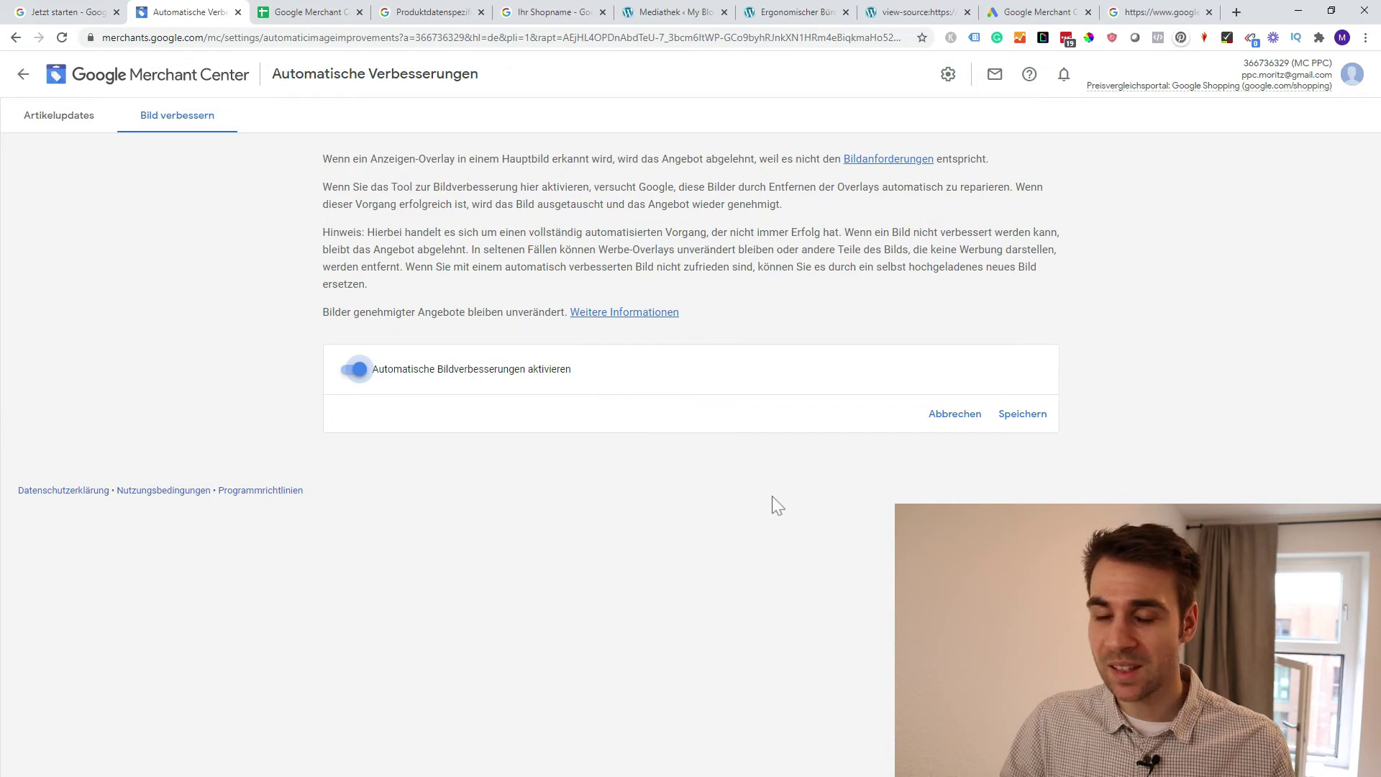
pyautogui.click(1022, 415)
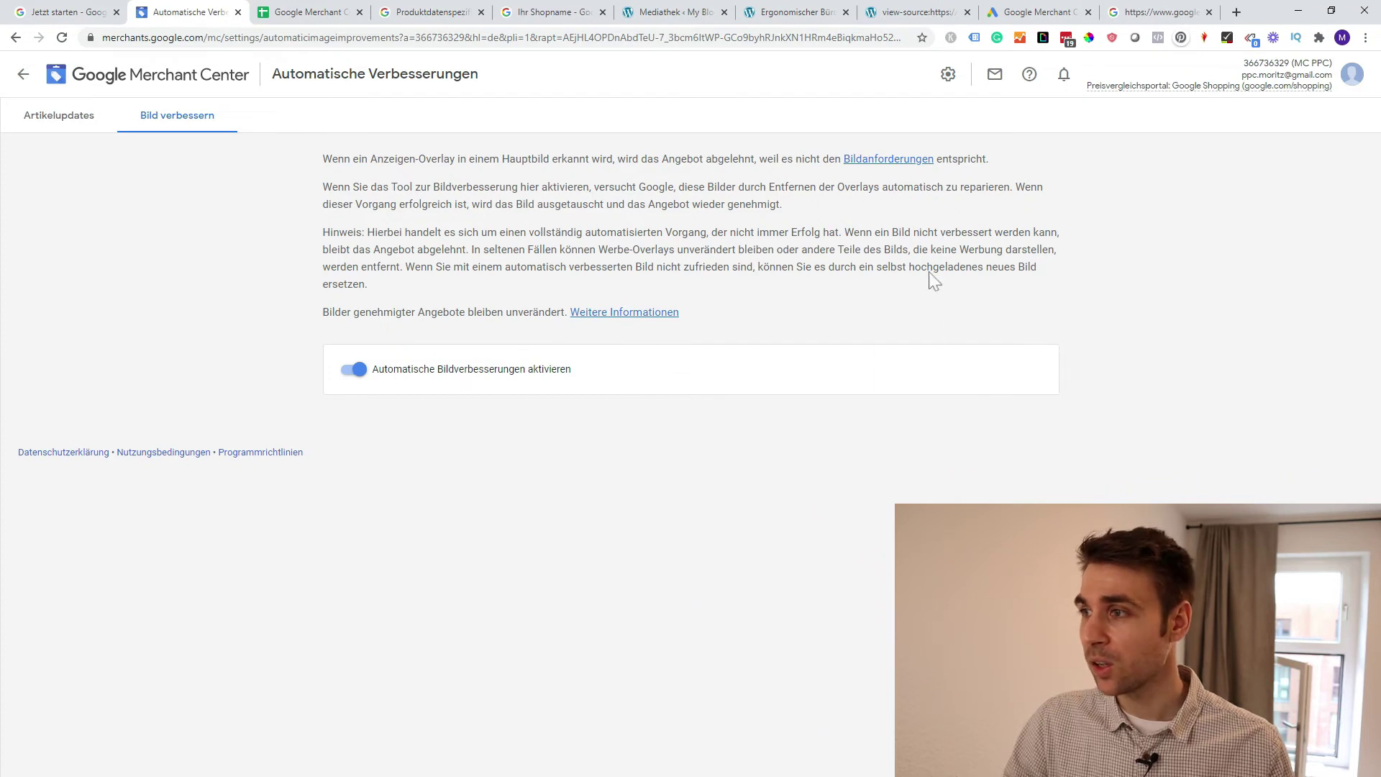
# Review the SFTP / FTP / GCS settings, the message archive, the help options and the notifications
pyautogui.click(948, 76)
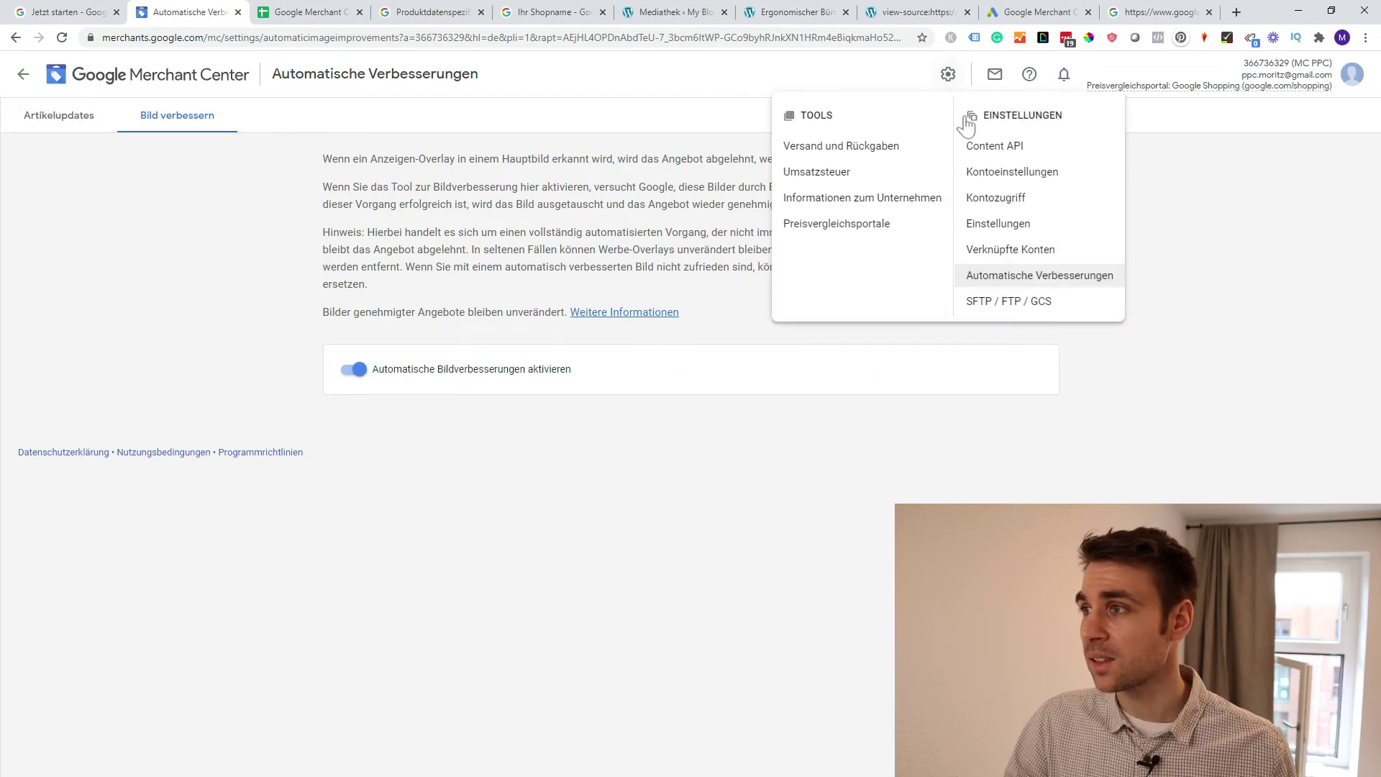
pyautogui.click(1040, 305)
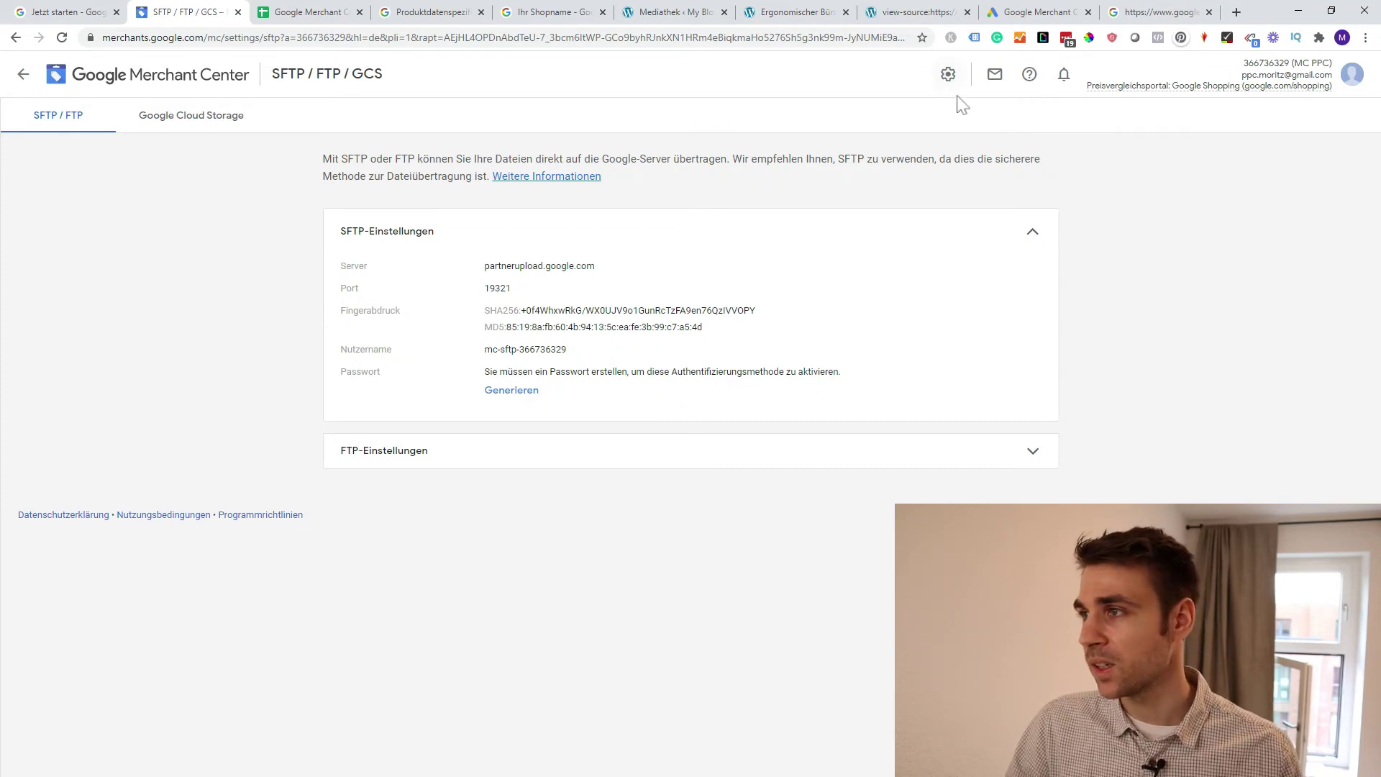
pyautogui.click(994, 74)
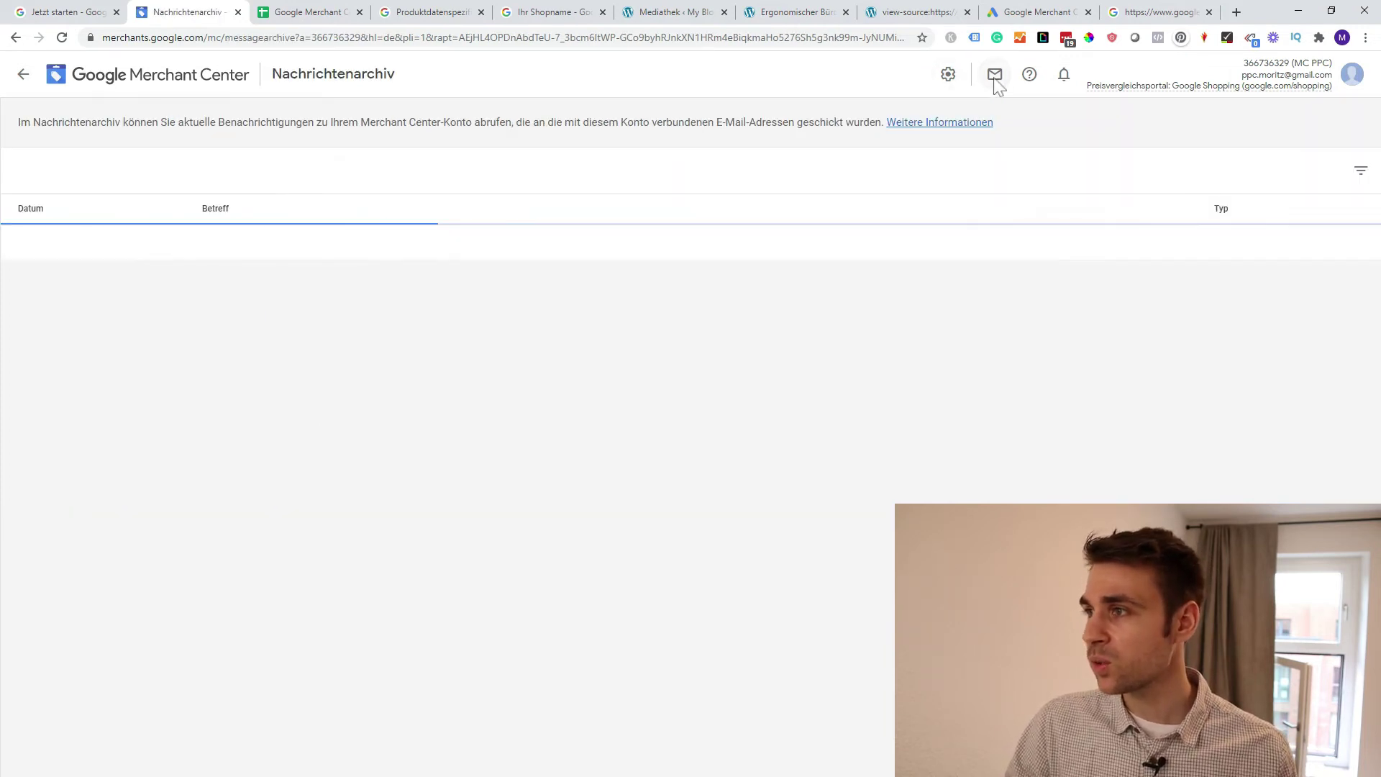
pyautogui.click(1030, 75)
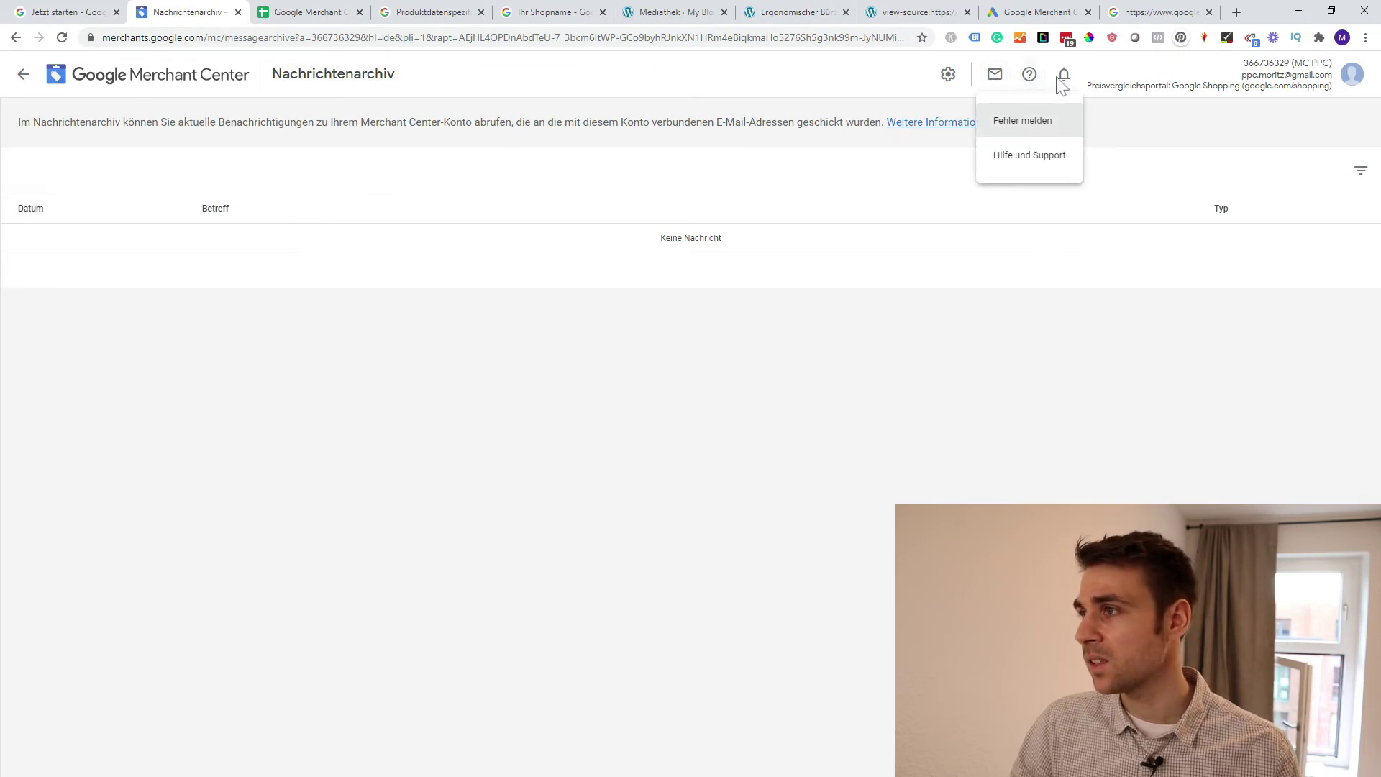
pyautogui.click(1063, 76)
pyautogui.click(1064, 80)
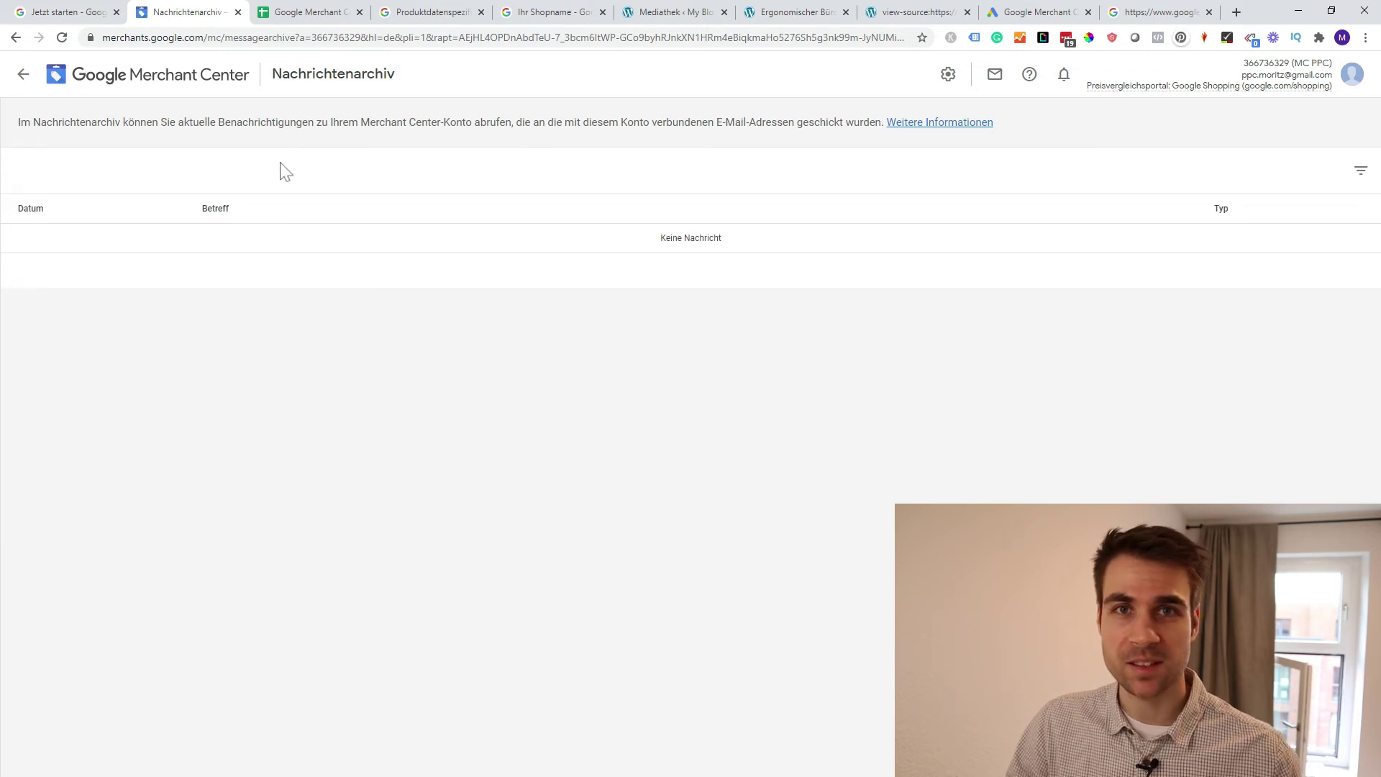
# Switch to Google Ads, leave the linked accounts page for the campaign overview and check the list of available accounts
pyautogui.click(1018, 15)
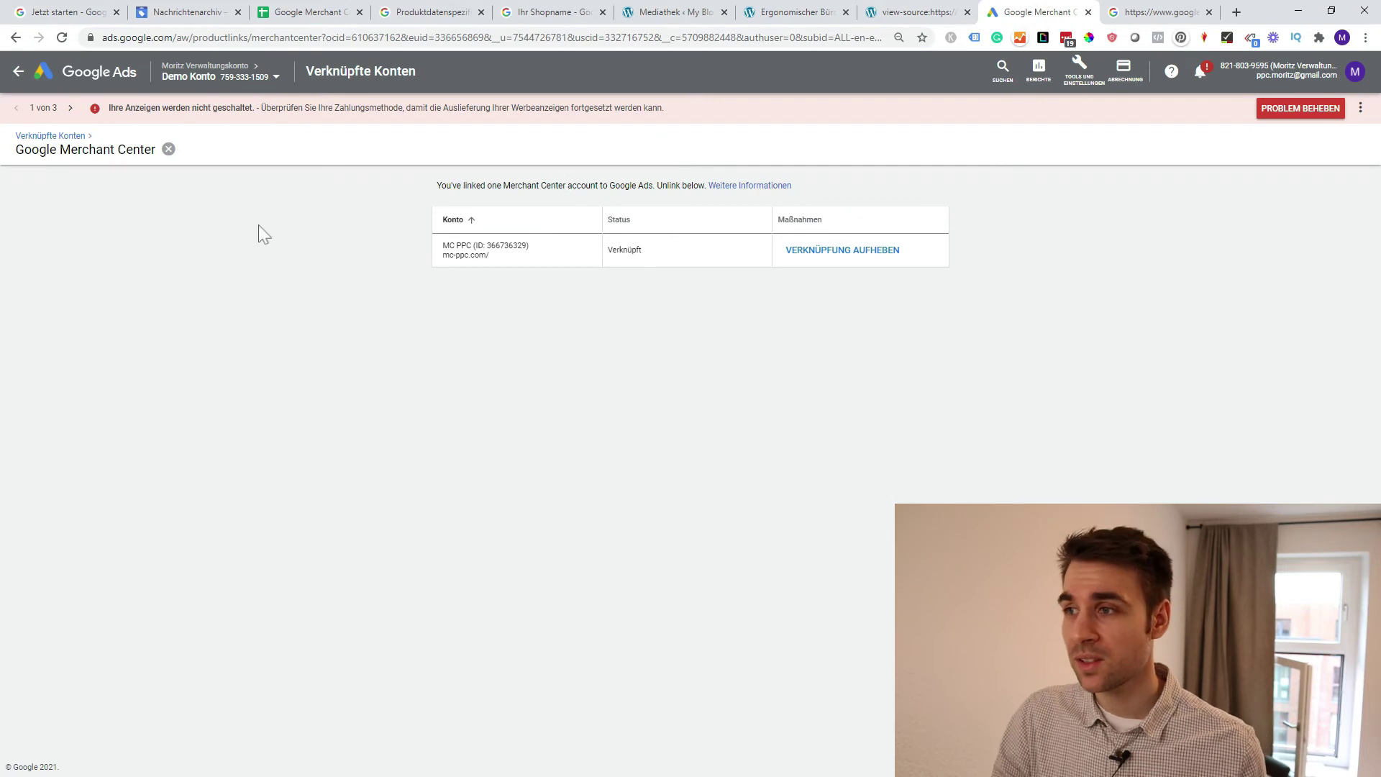
pyautogui.click(14, 69)
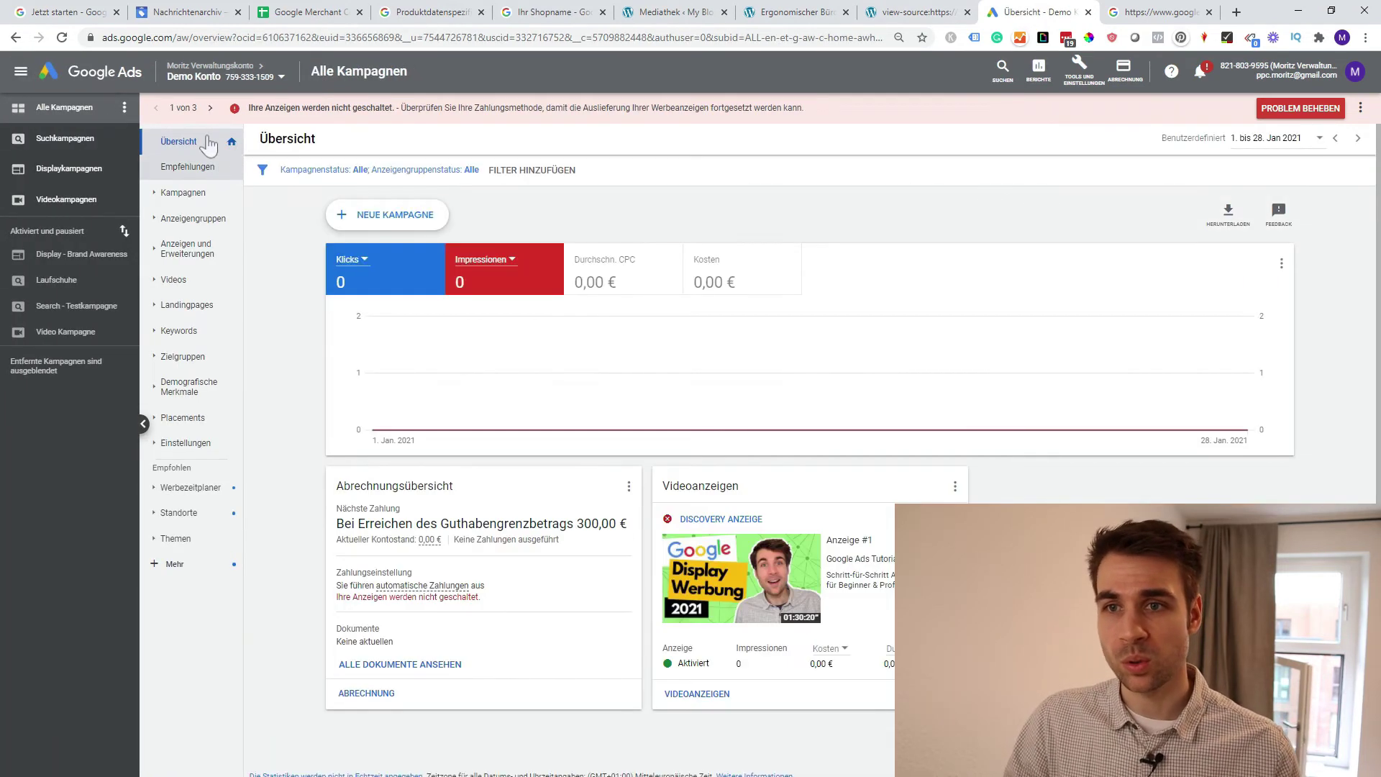
pyautogui.click(283, 78)
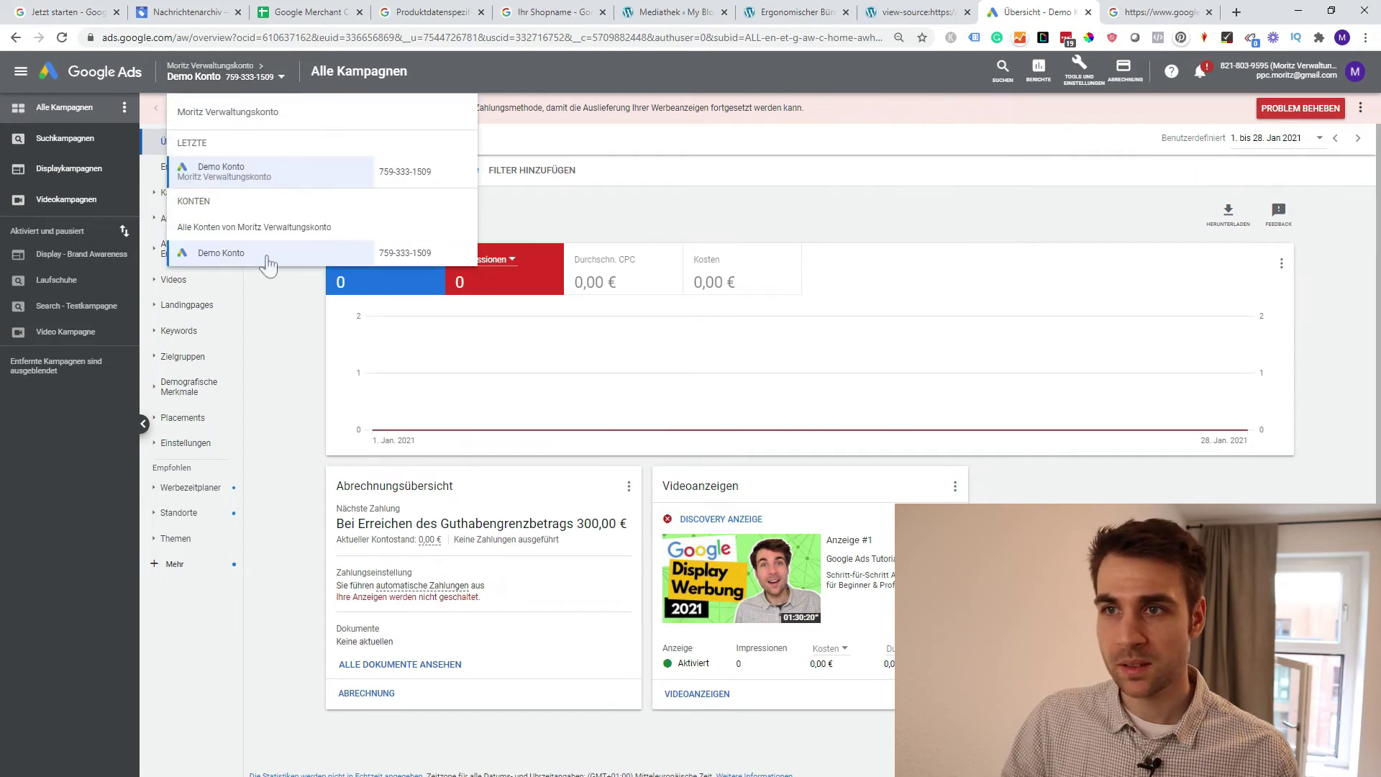
pyautogui.click(294, 337)
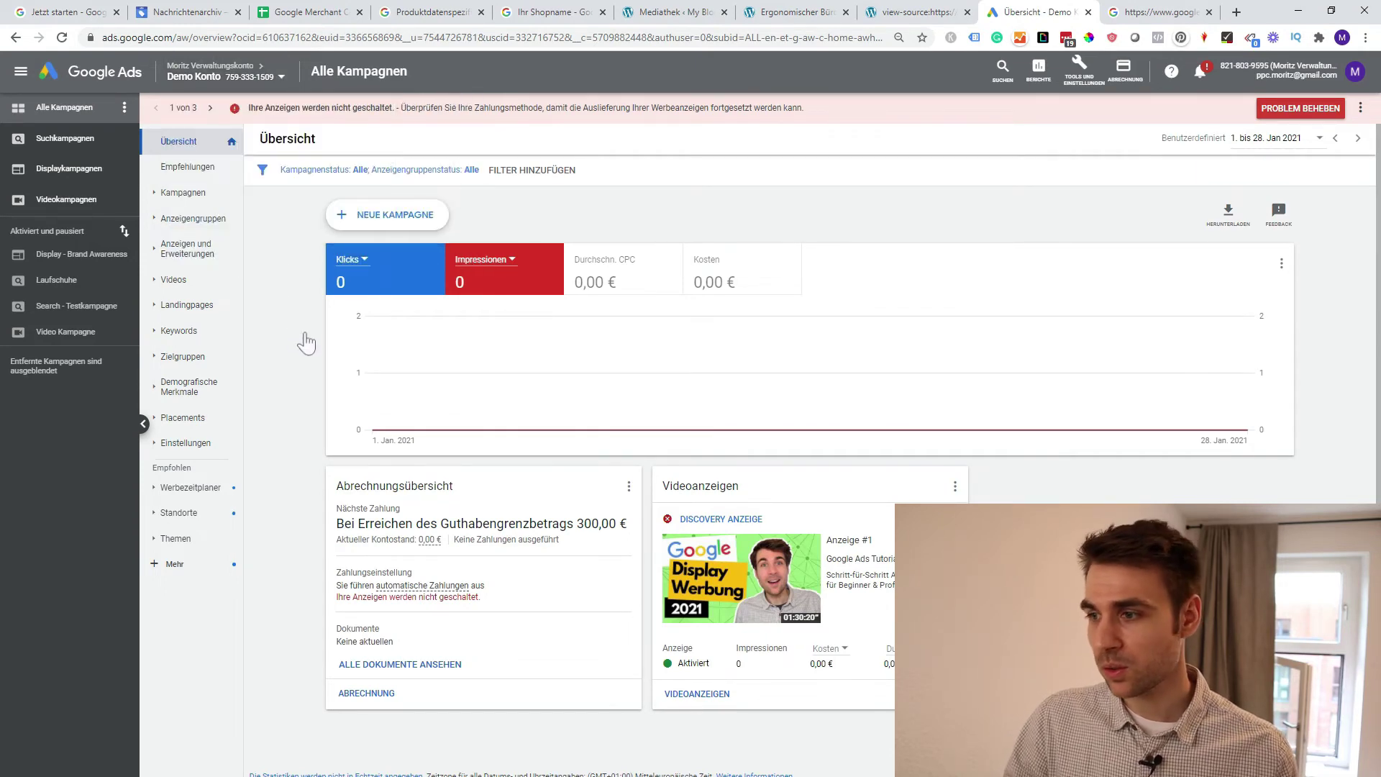
# Start a new campaign without a goal (Kampagne ohne Zielvorhaben) and choose Shopping as its campaign type
pyautogui.click(153, 192)
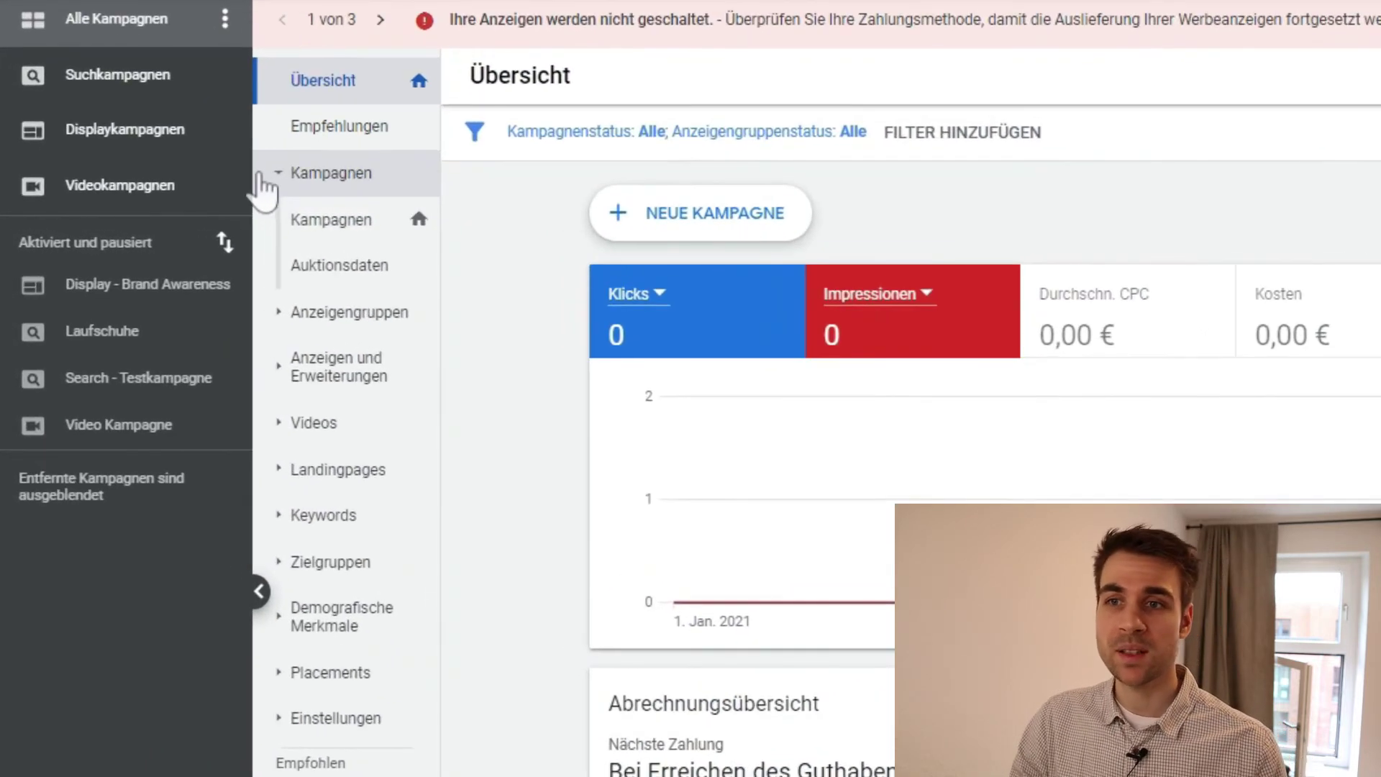
pyautogui.click(371, 178)
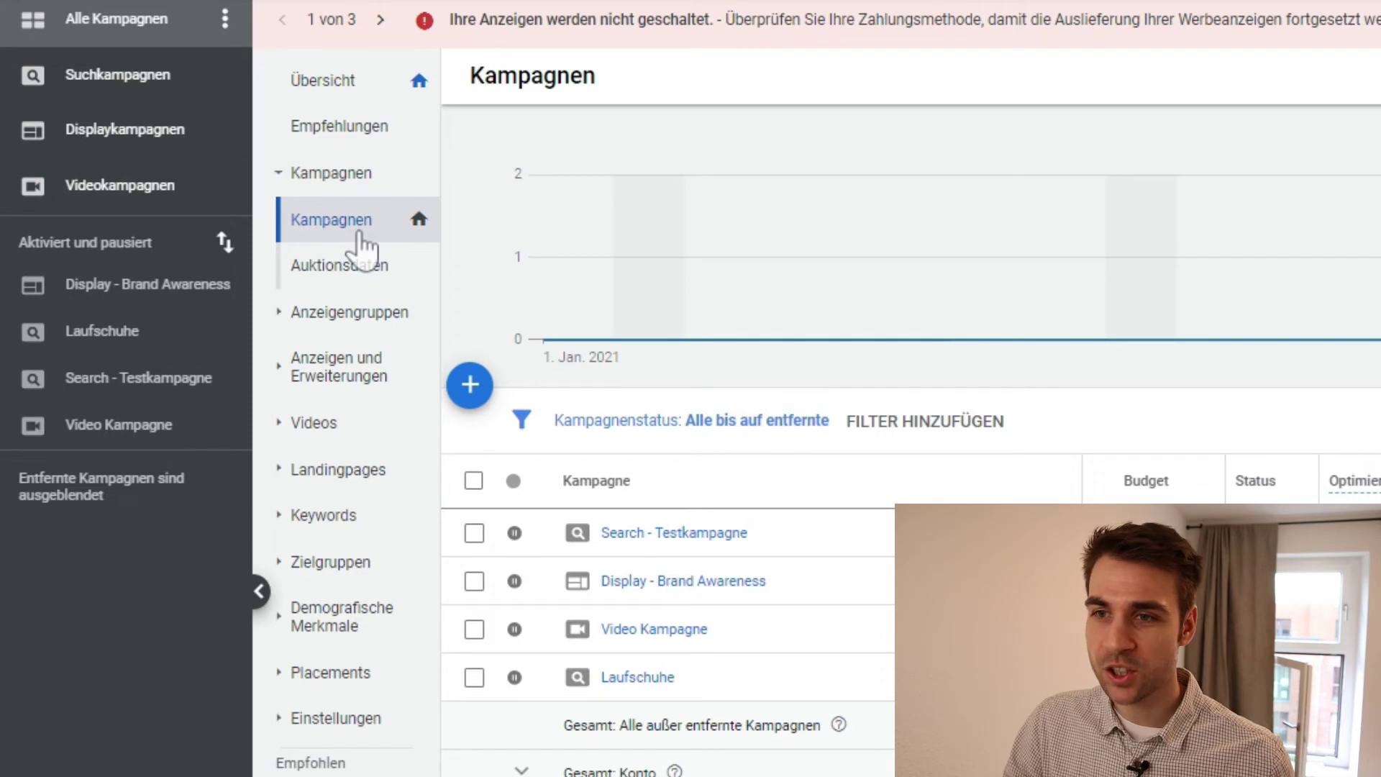
pyautogui.click(471, 386)
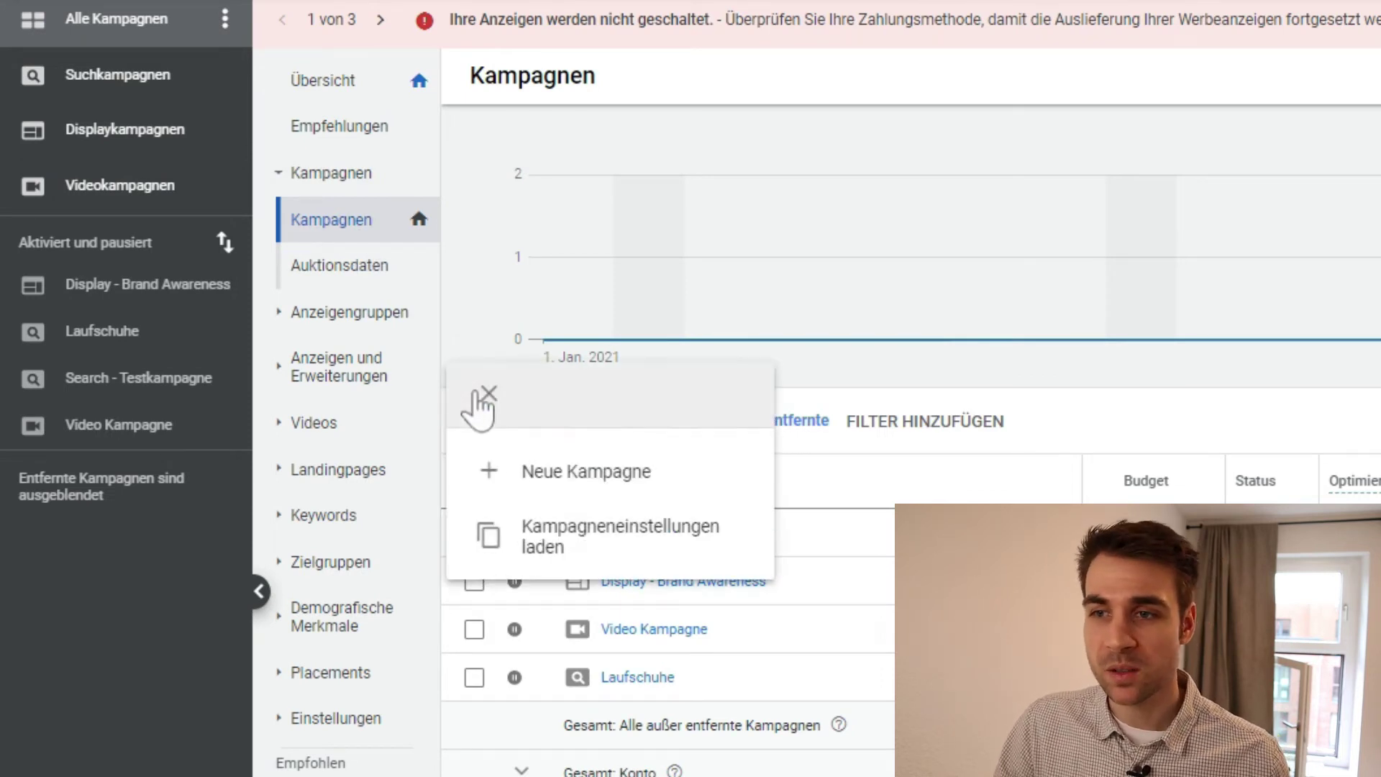
pyautogui.click(582, 472)
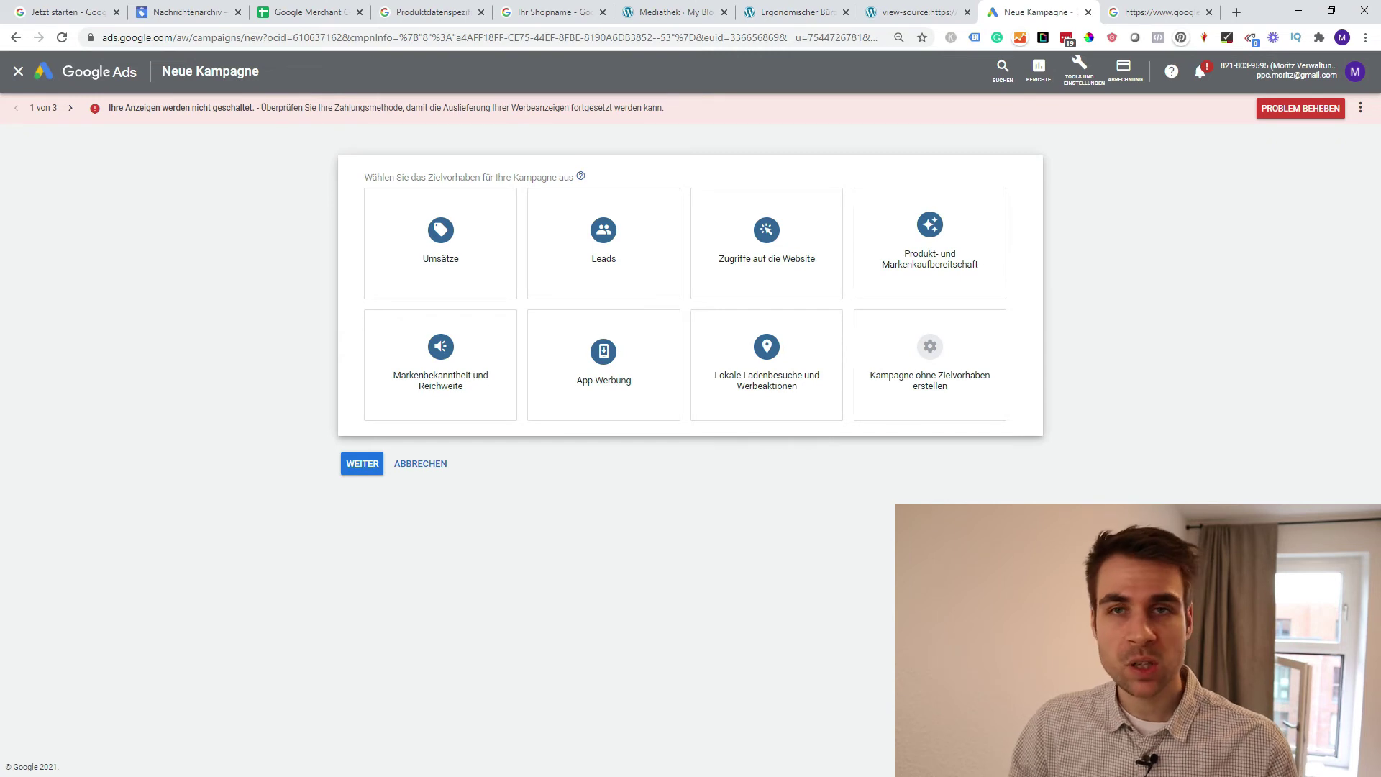
pyautogui.click(956, 387)
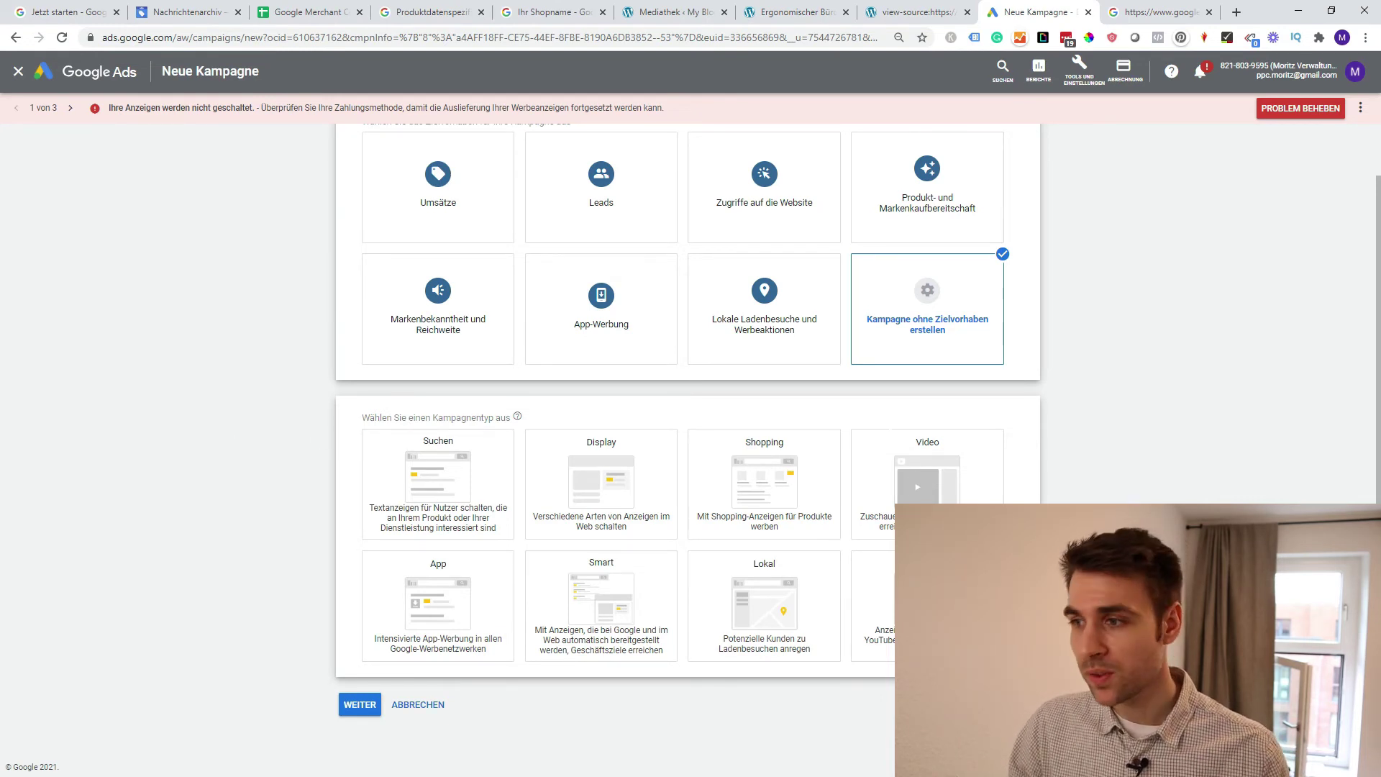
pyautogui.click(769, 474)
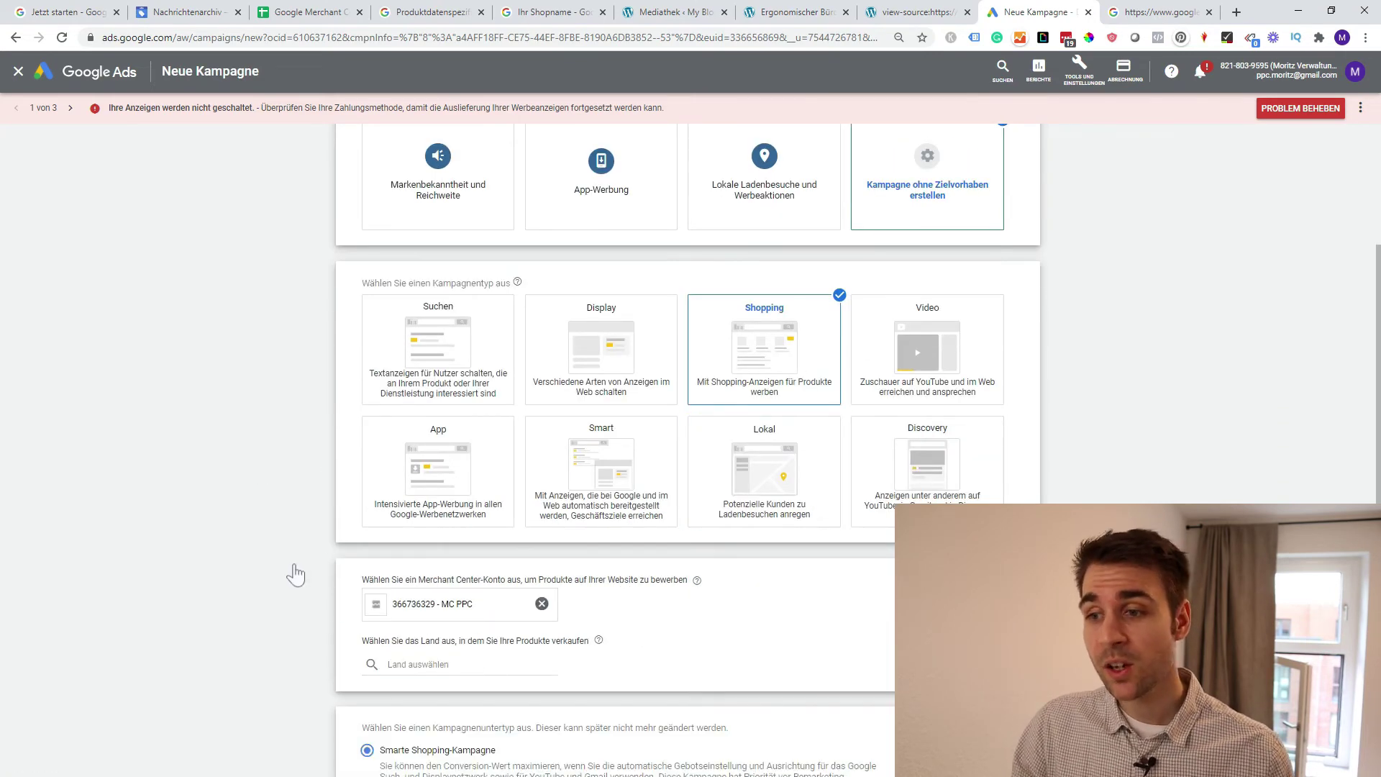
# Select Deutschland as the country where the Shopping campaign's products are sold
pyautogui.scroll(-1, 295, 576)
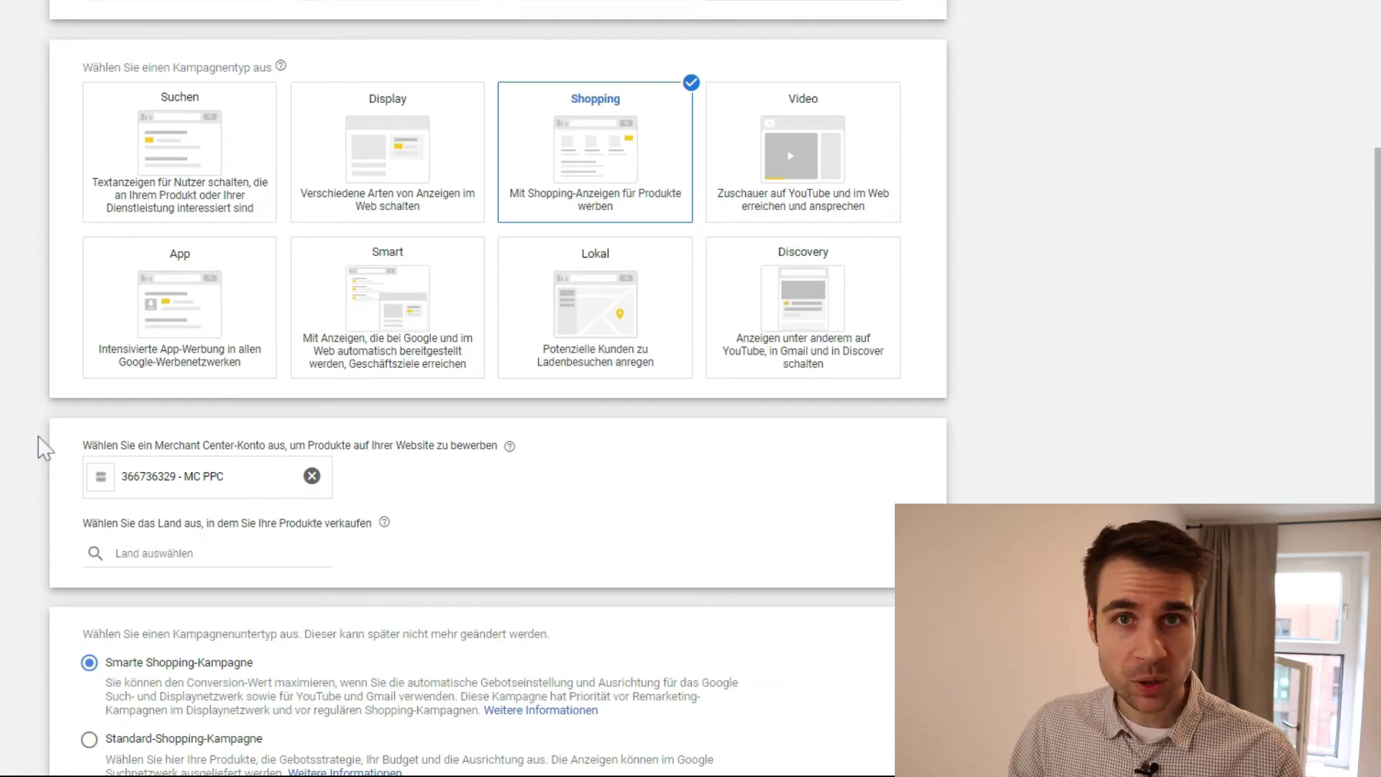
pyautogui.scroll(-1, 45, 449)
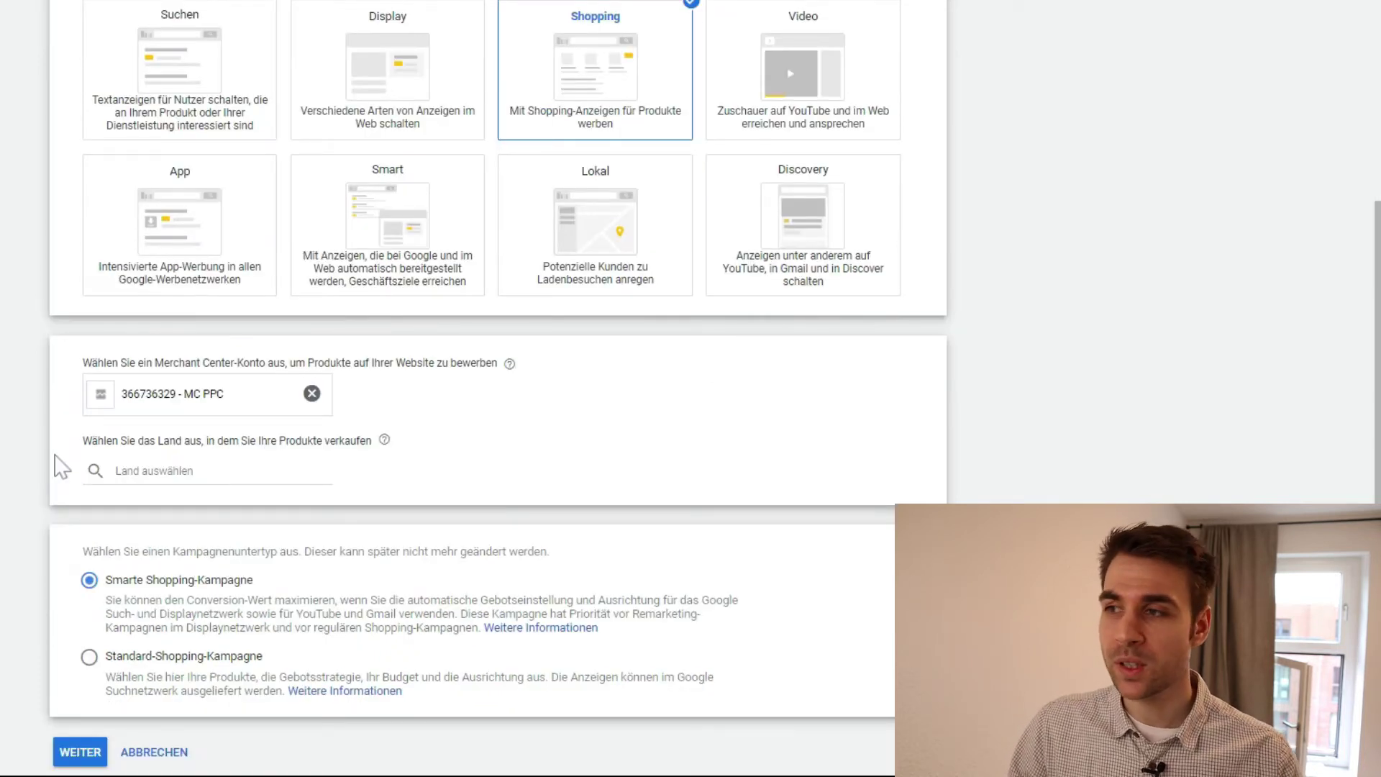
pyautogui.click(158, 469)
pyautogui.write('deutsch')
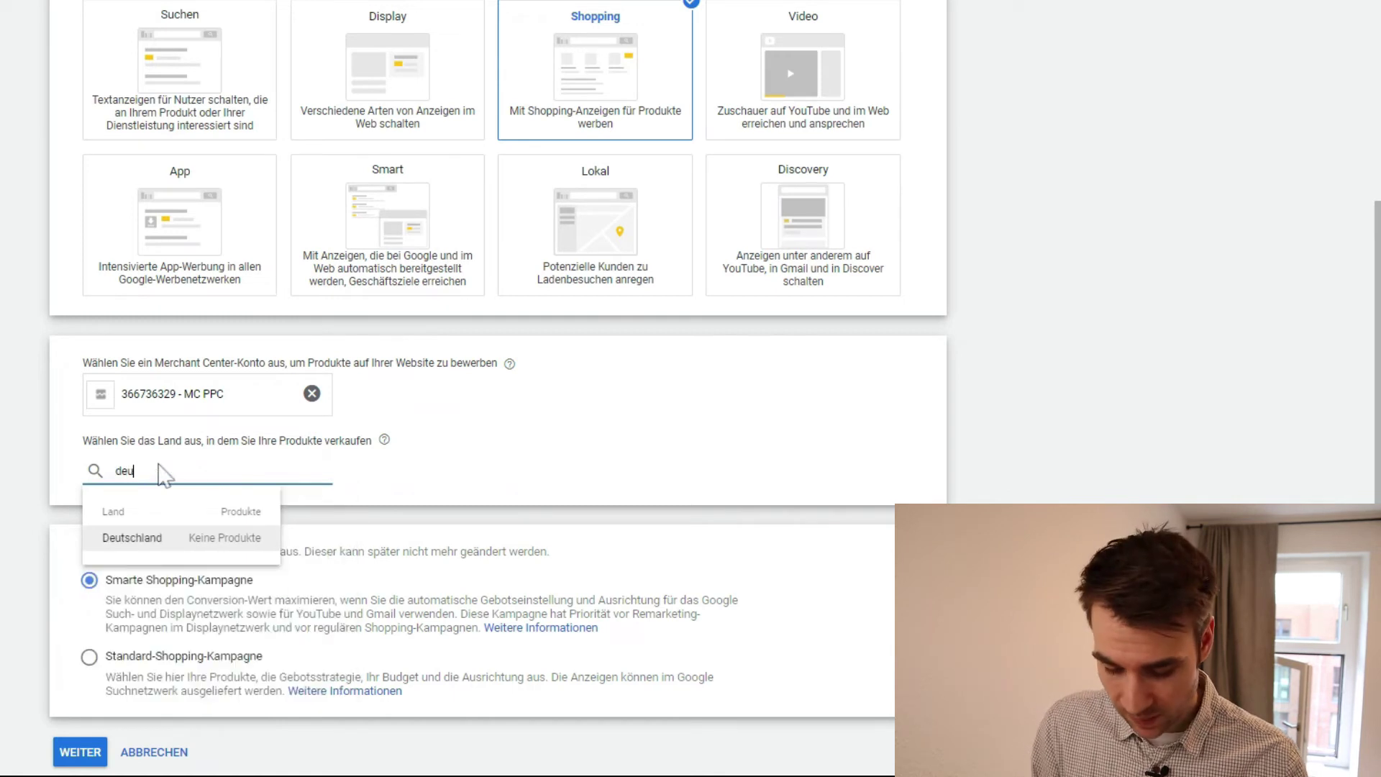
pyautogui.click(186, 547)
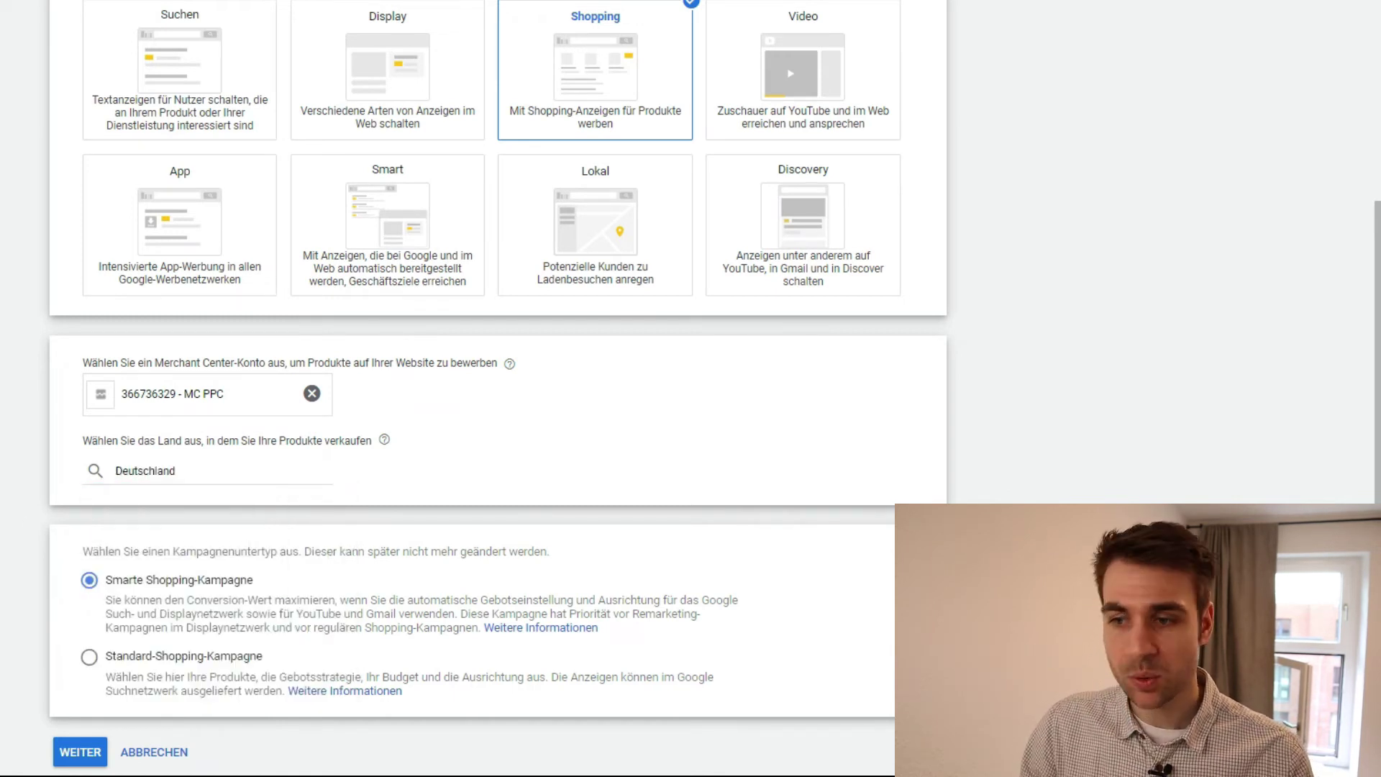
# Switch the campaign type to Video and select its Shopping subtype to examine the linked Merchant Center option
pyautogui.scroll(-1, 497, 359)
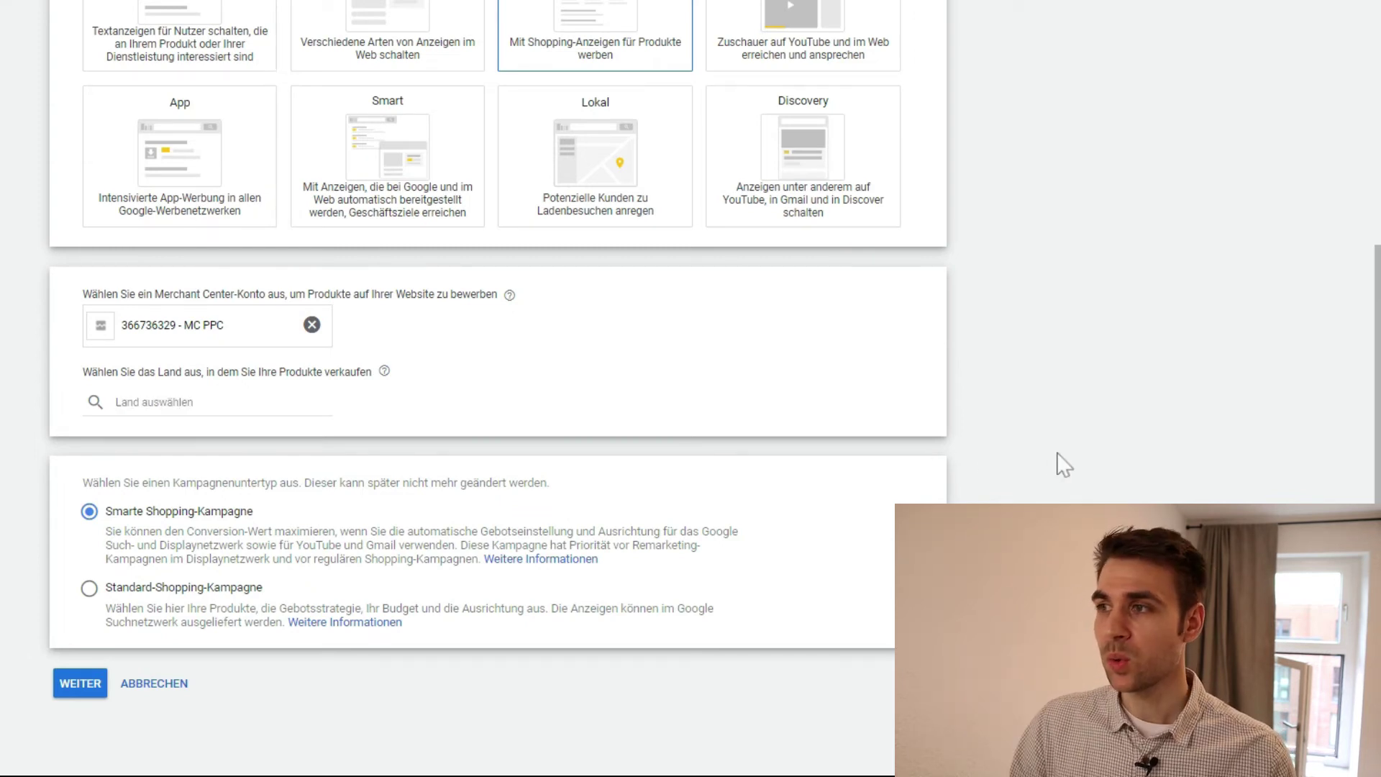
pyautogui.scroll(2, 1058, 462)
pyautogui.click(872, 102)
pyautogui.scroll(-3, 839, 305)
pyautogui.scroll(-1, 834, 296)
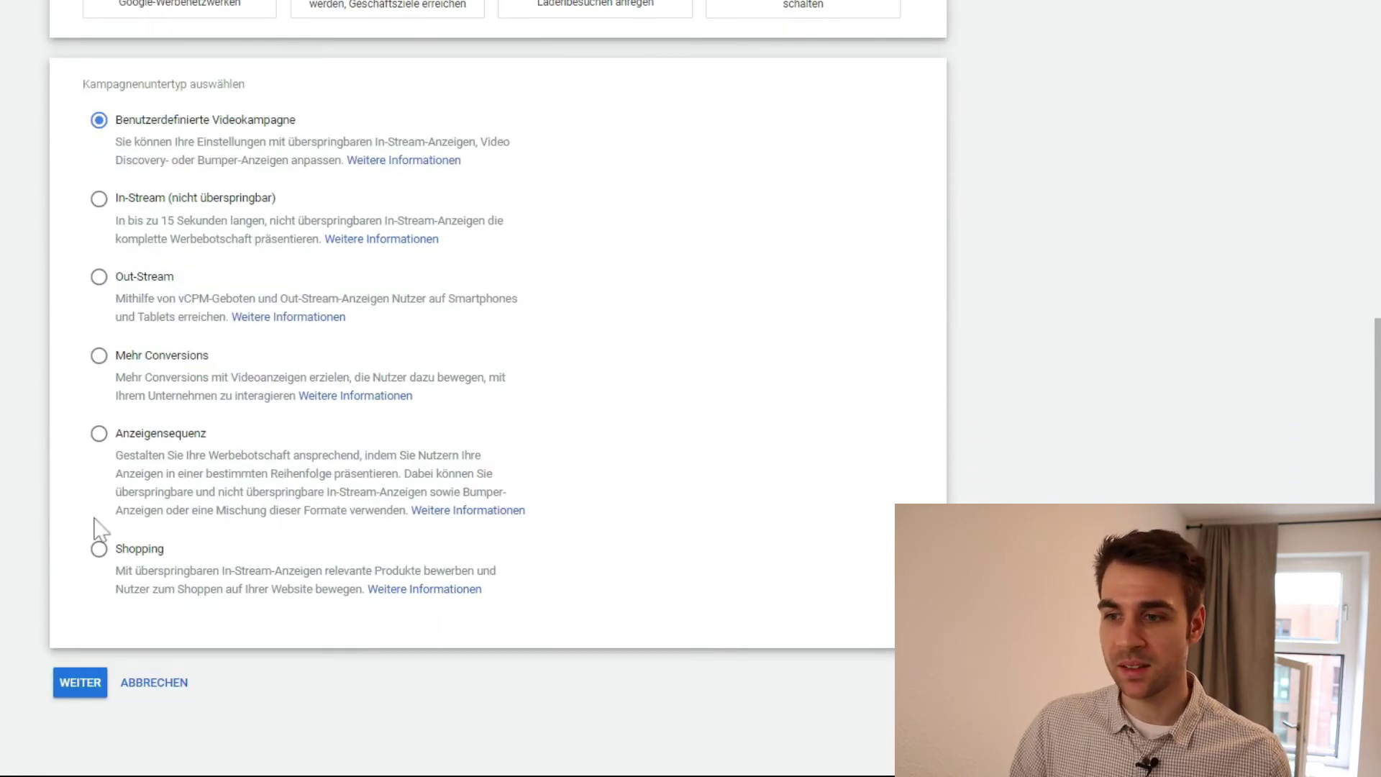
pyautogui.click(124, 549)
pyautogui.scroll(-1, 24, 472)
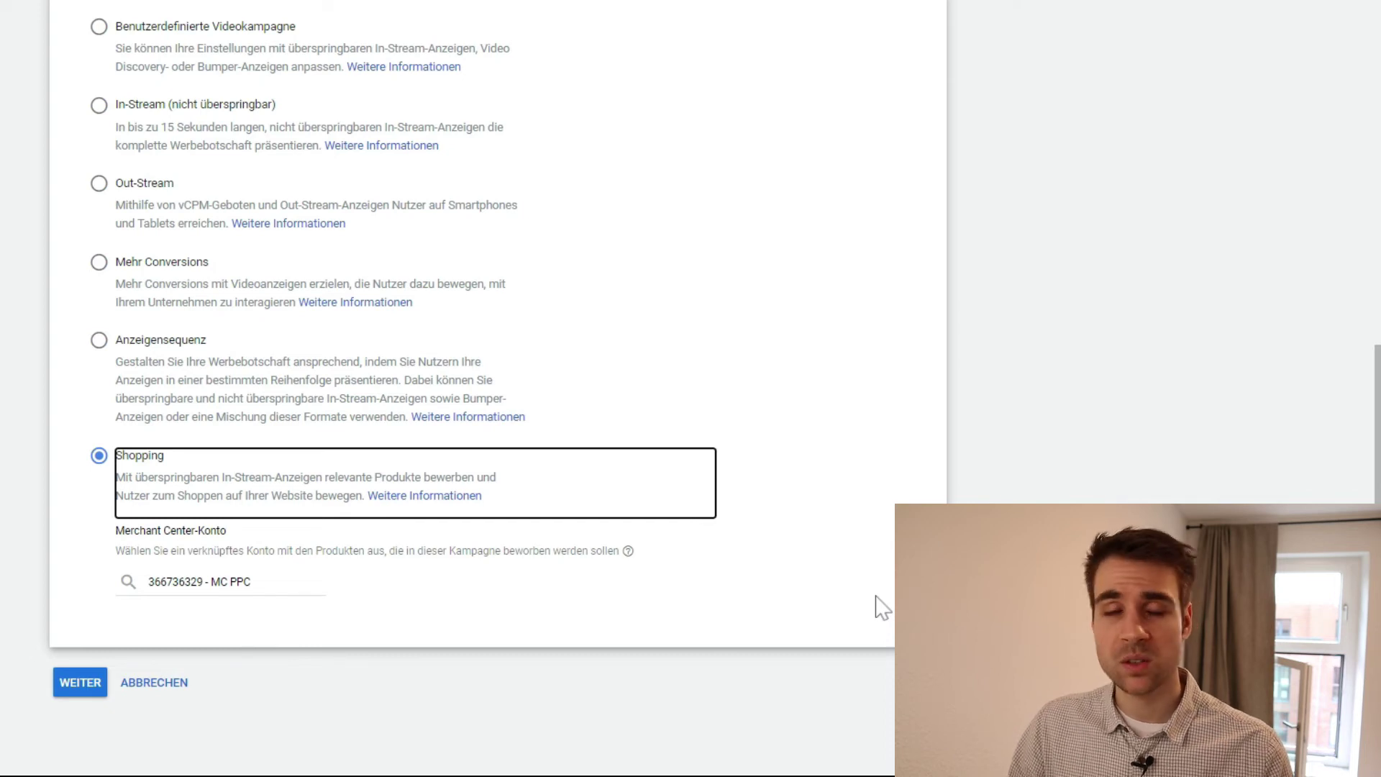
pyautogui.scroll(6, 883, 606)
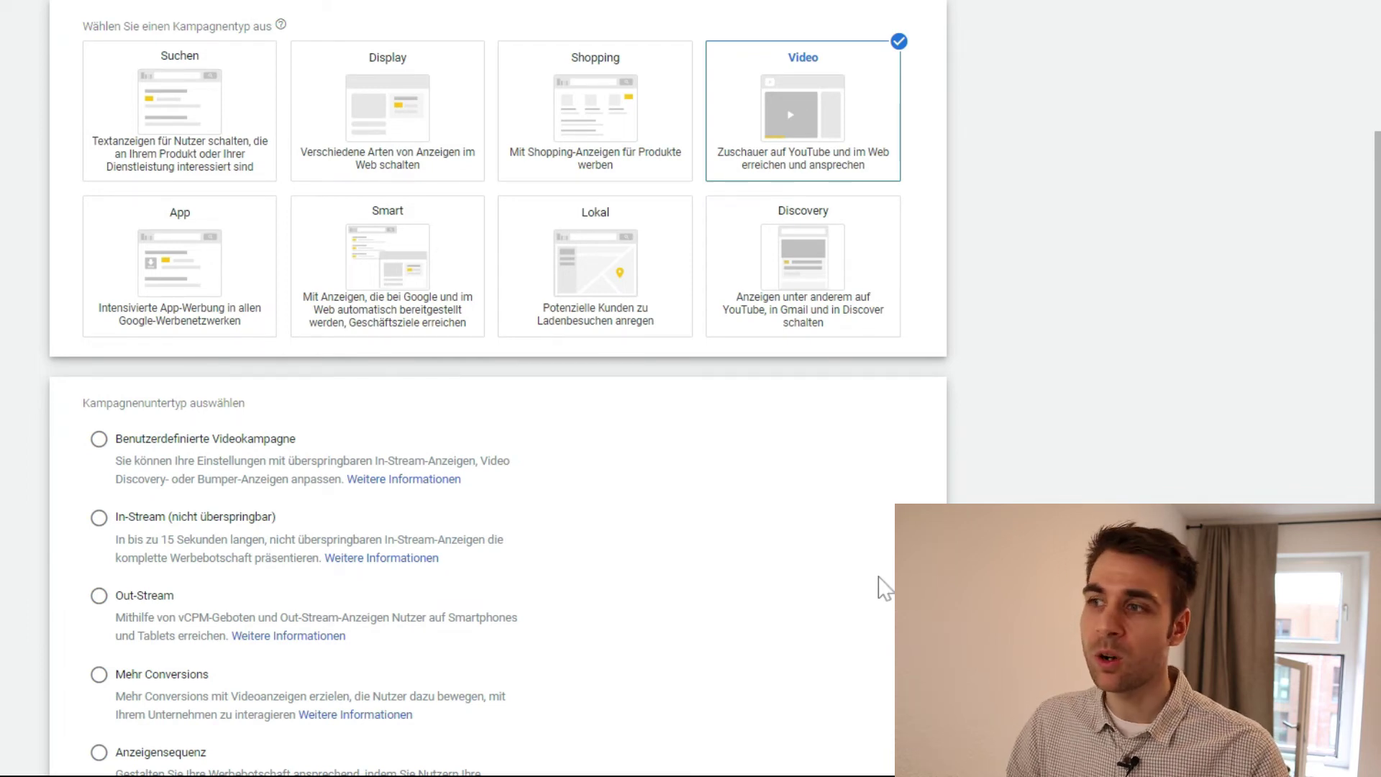
# Set the campaign type to Shopping with the Standard-Shopping-Kampagne subtype and Deutschland as the country of sale
pyautogui.click(610, 130)
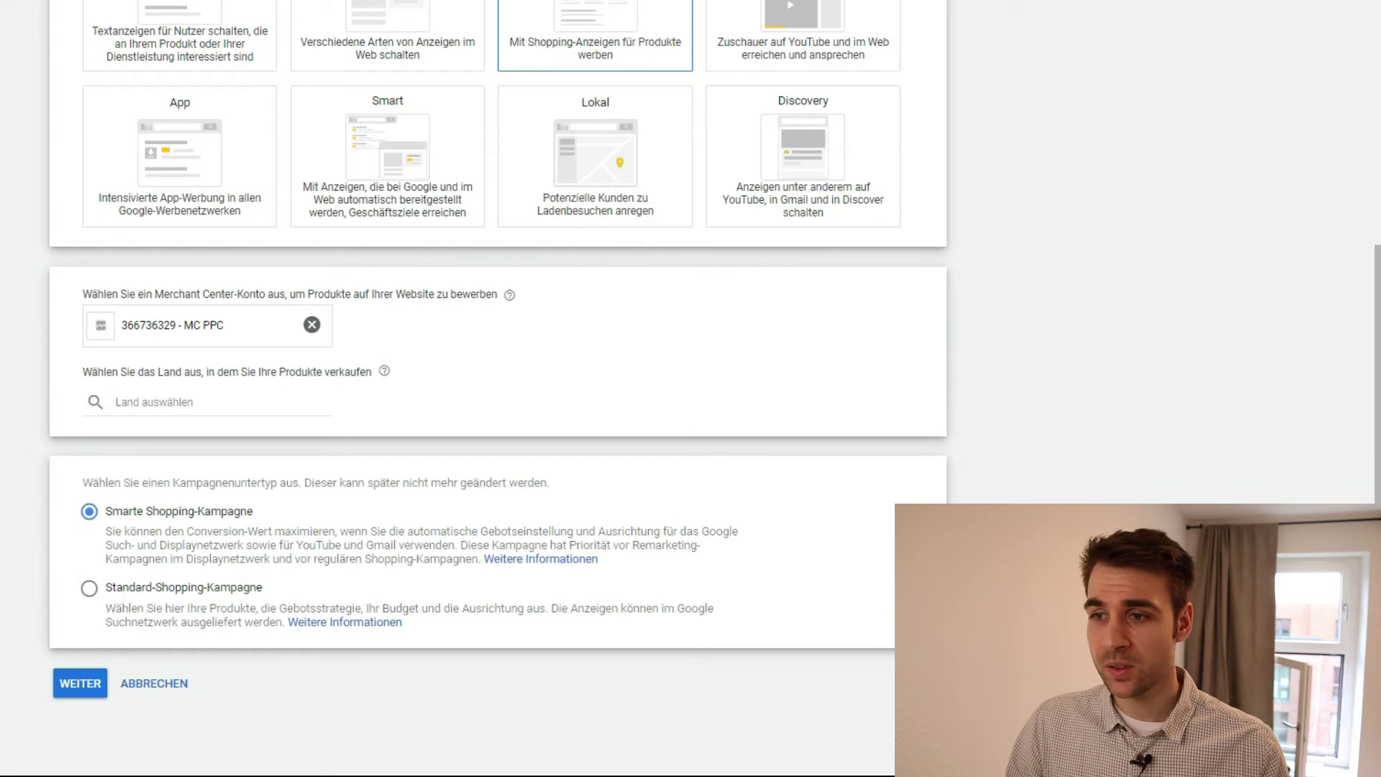
pyautogui.click(90, 587)
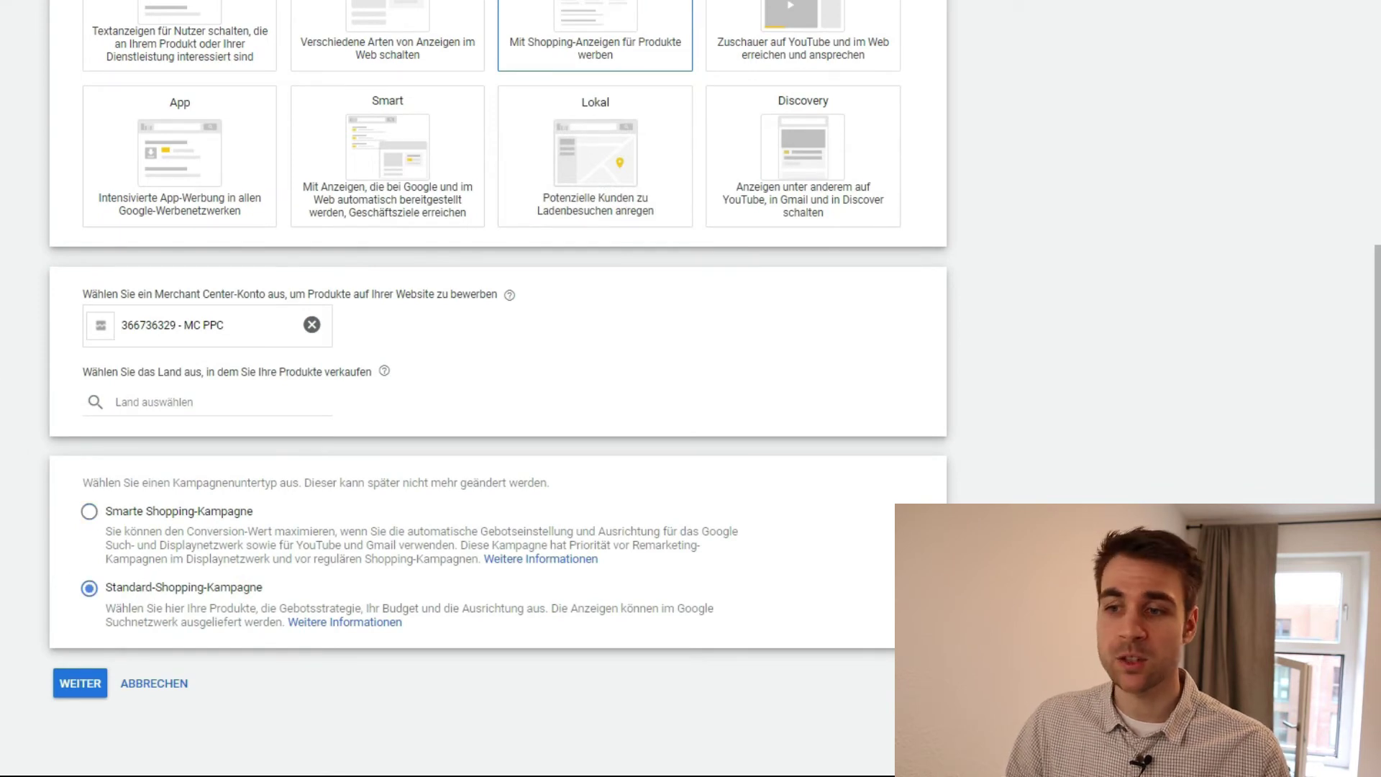
pyautogui.click(129, 402)
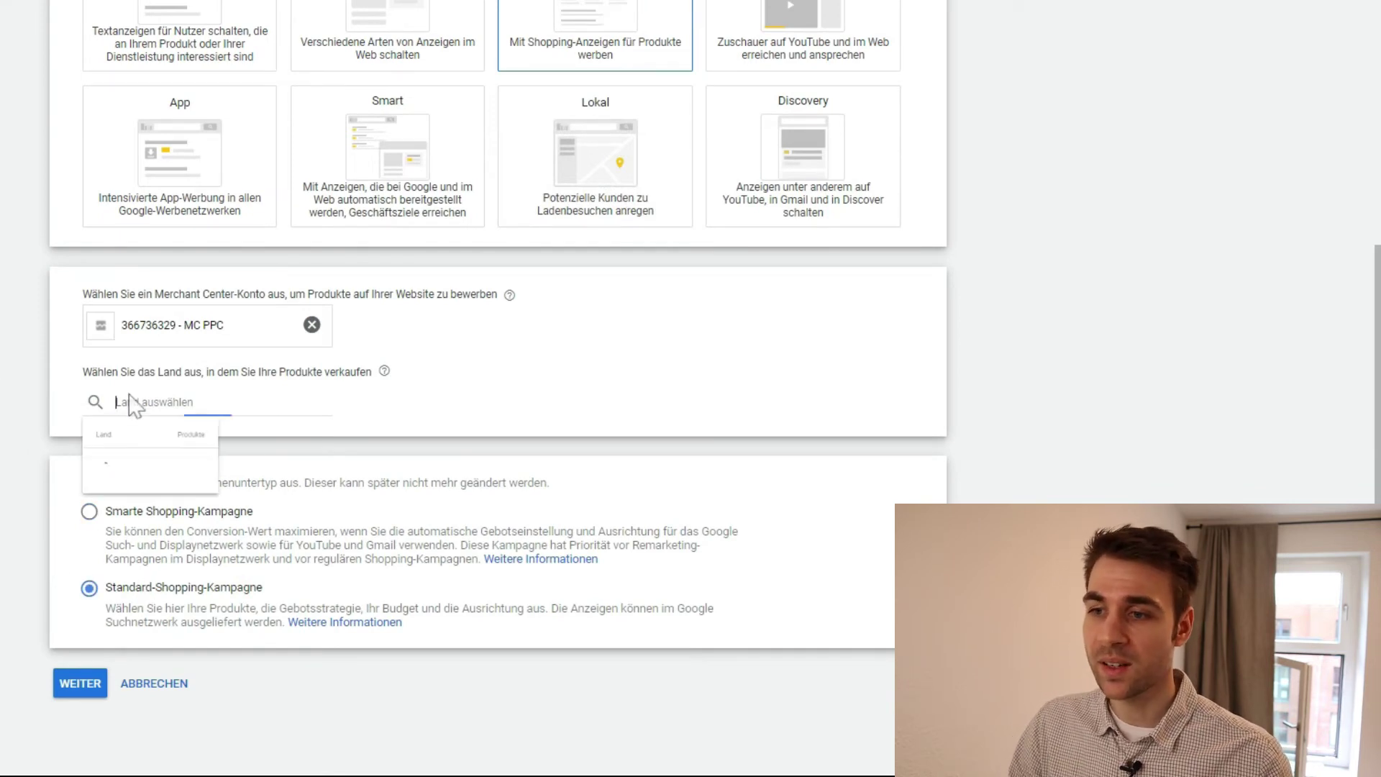
pyautogui.write('deutsch')
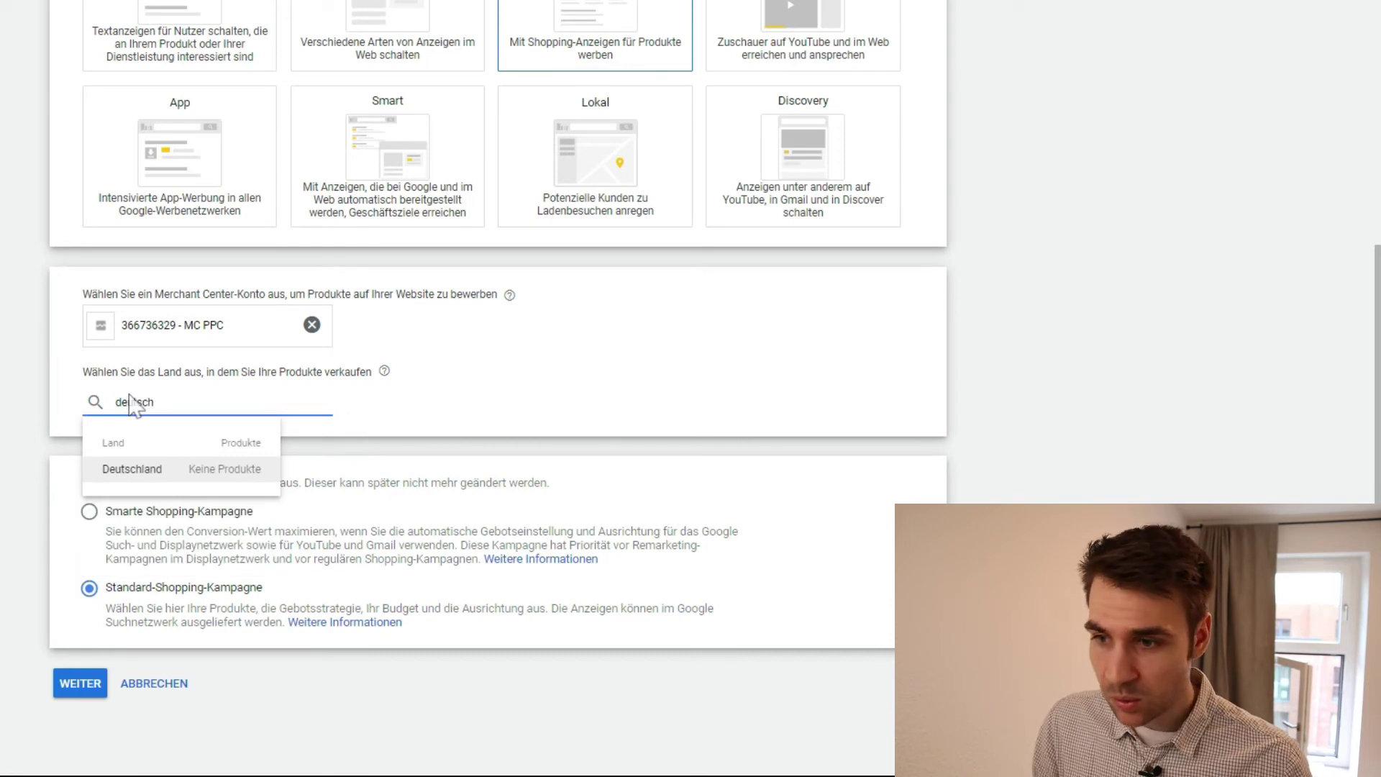
pyautogui.click(167, 473)
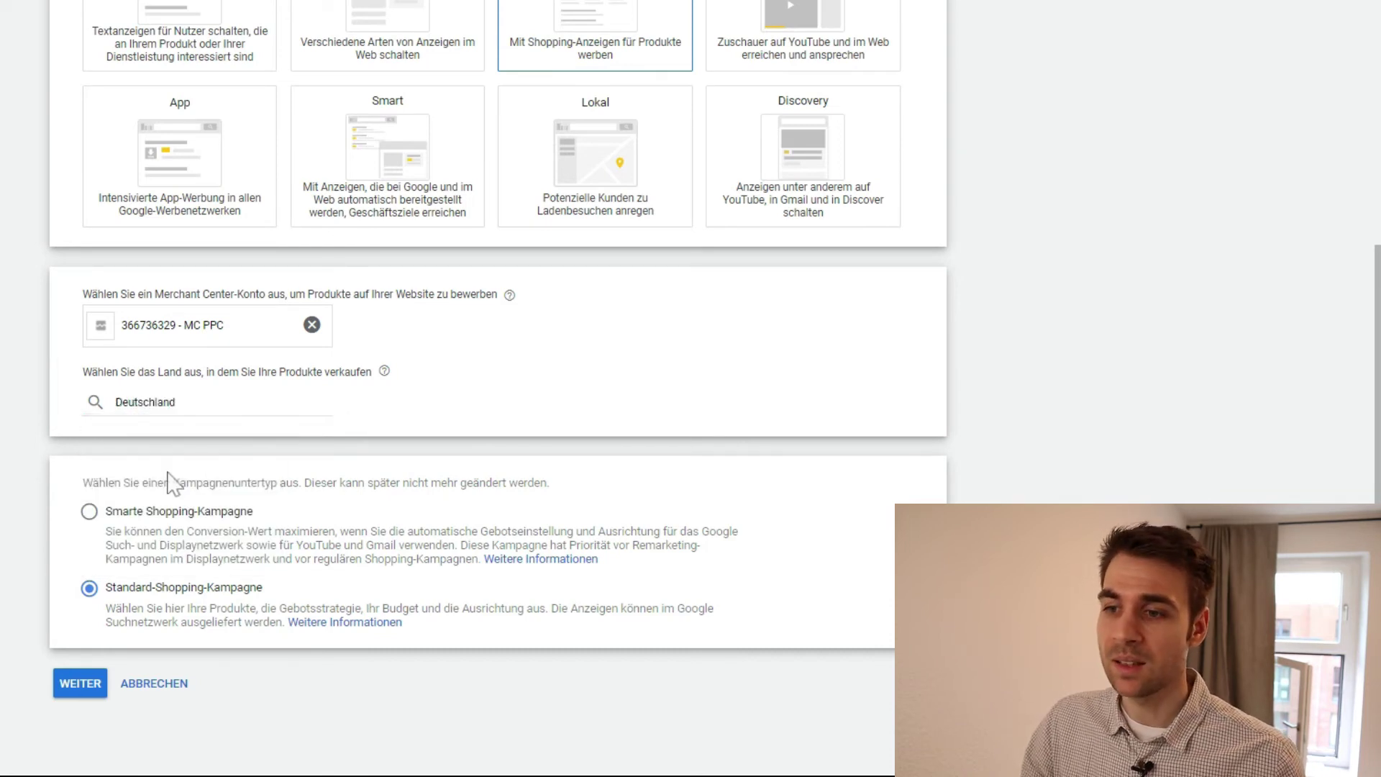
# Continue to the campaign settings and name the campaign "Shopping - Testprodukt"
pyautogui.click(76, 687)
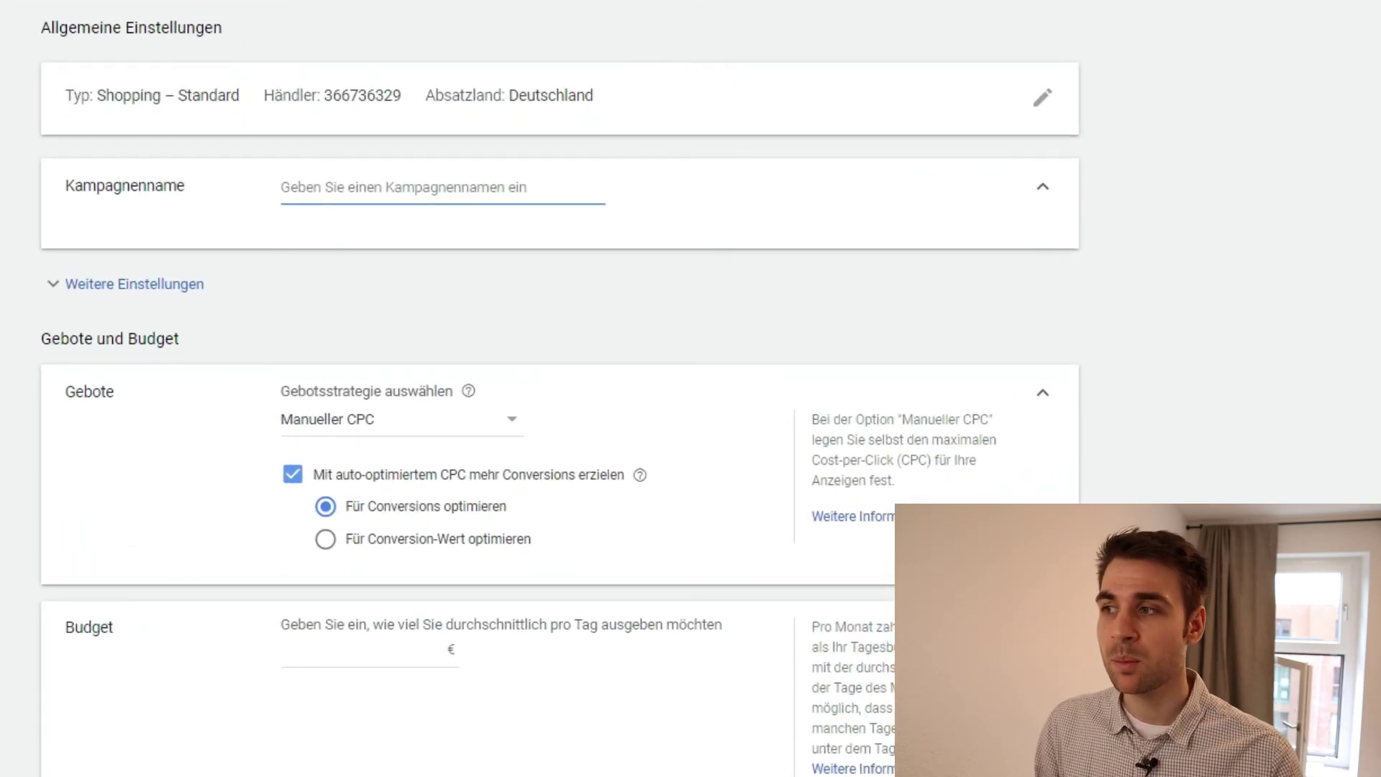
pyautogui.write('Sh')
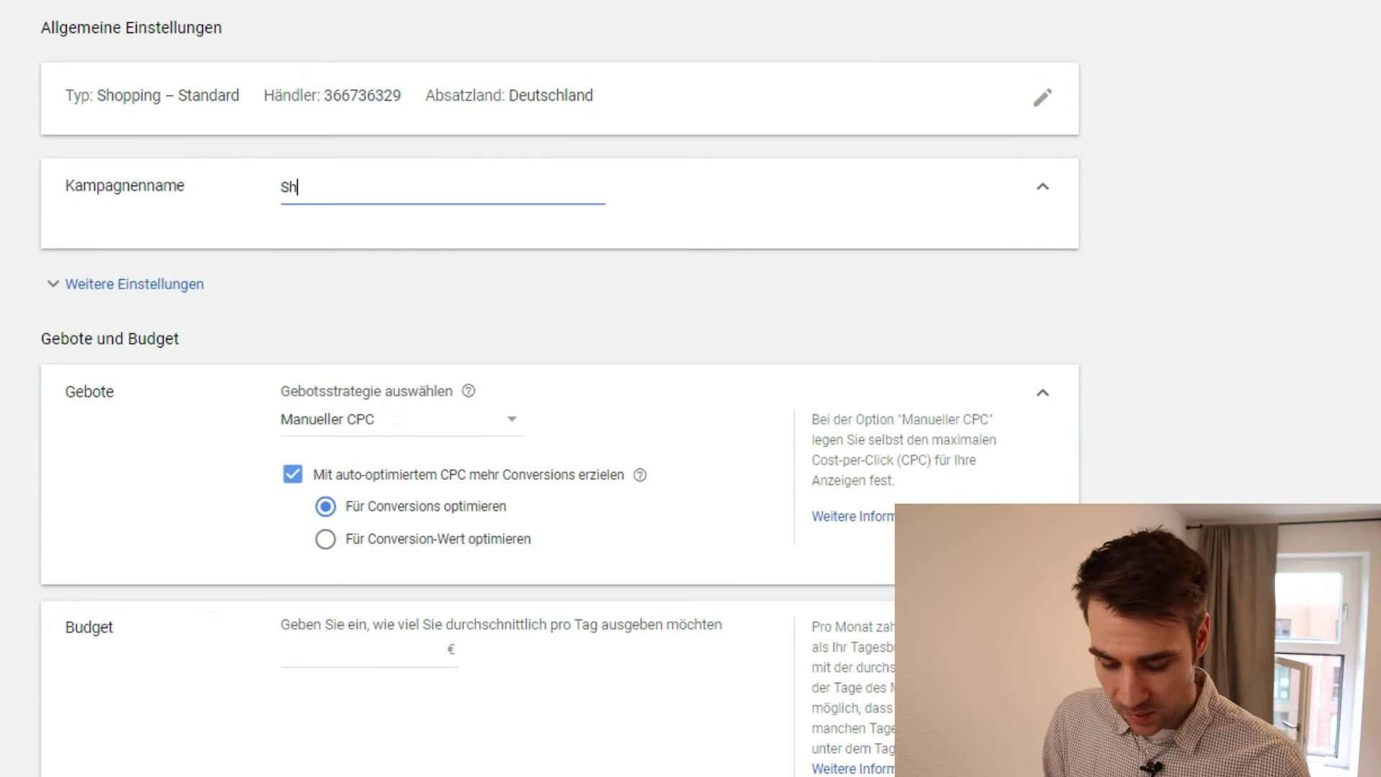
pyautogui.write('opping -')
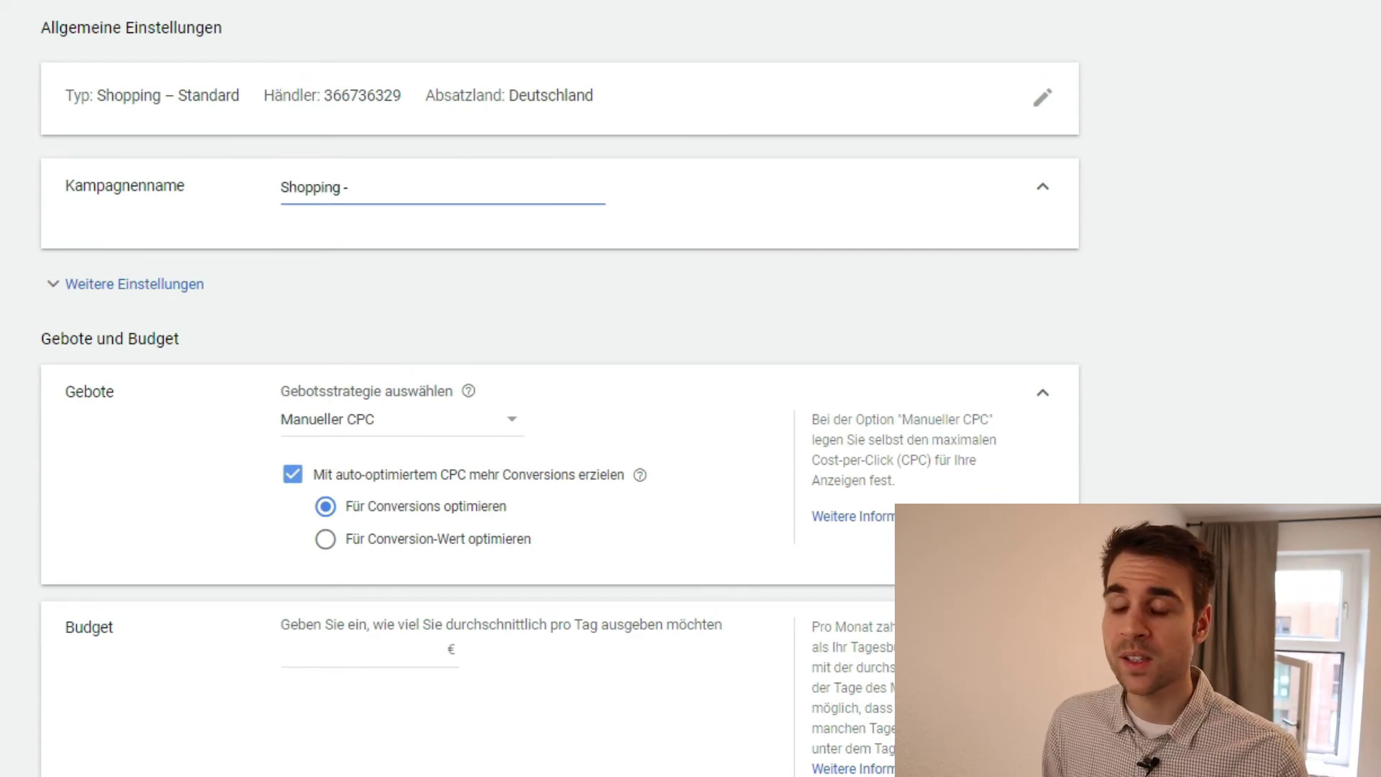
pyautogui.click(473, 245)
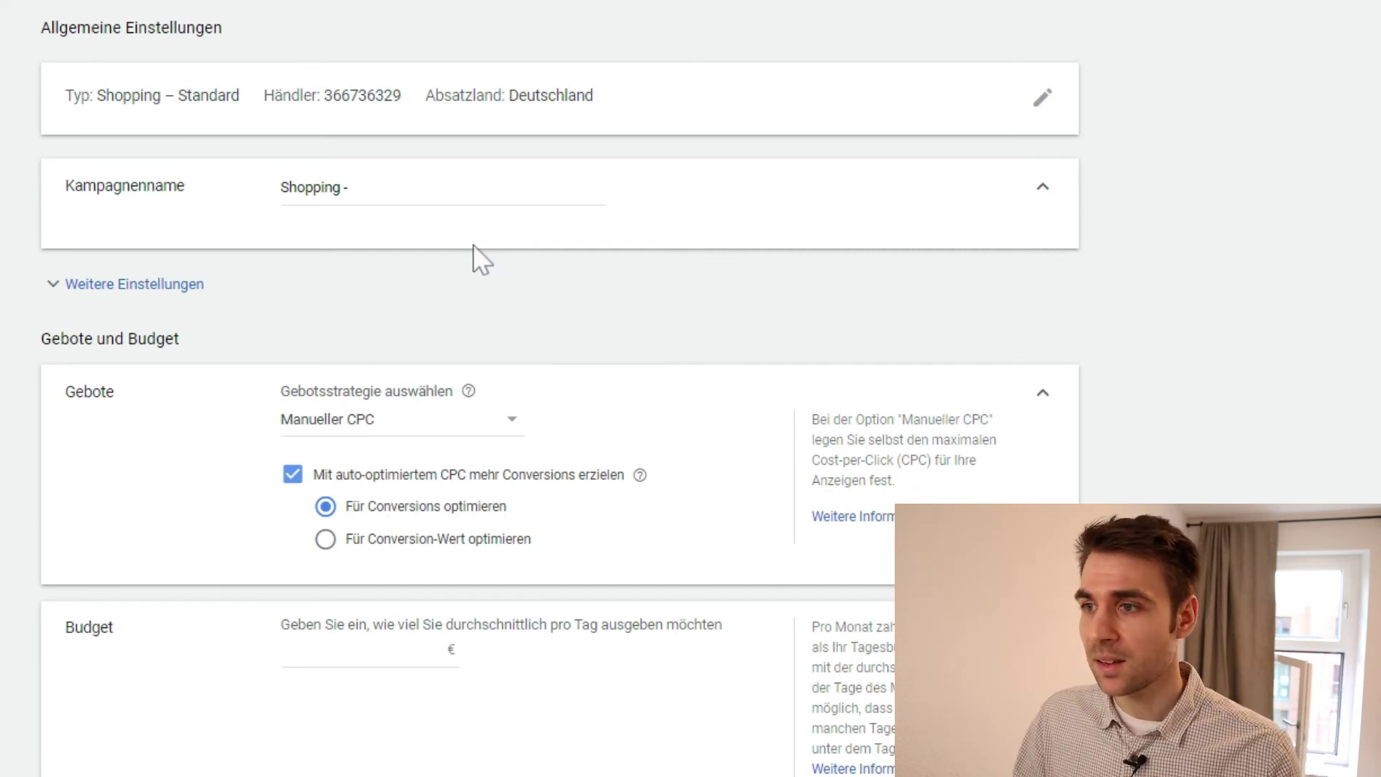
pyautogui.click(395, 188)
pyautogui.write('Testprodukt')
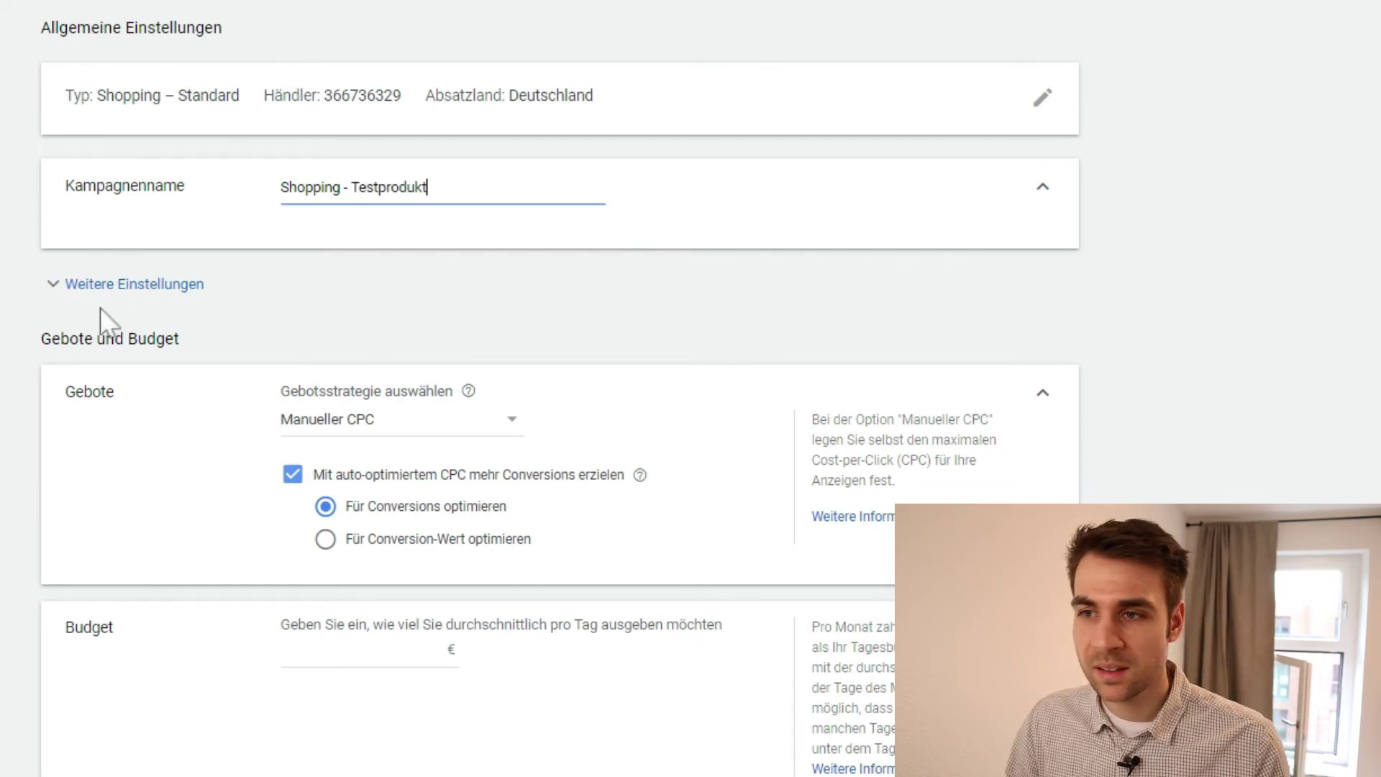
# Expand the additional campaign settings, switch the Inventarfilter to only products meeting all requirements, and open its product attribute choices
pyautogui.click(92, 285)
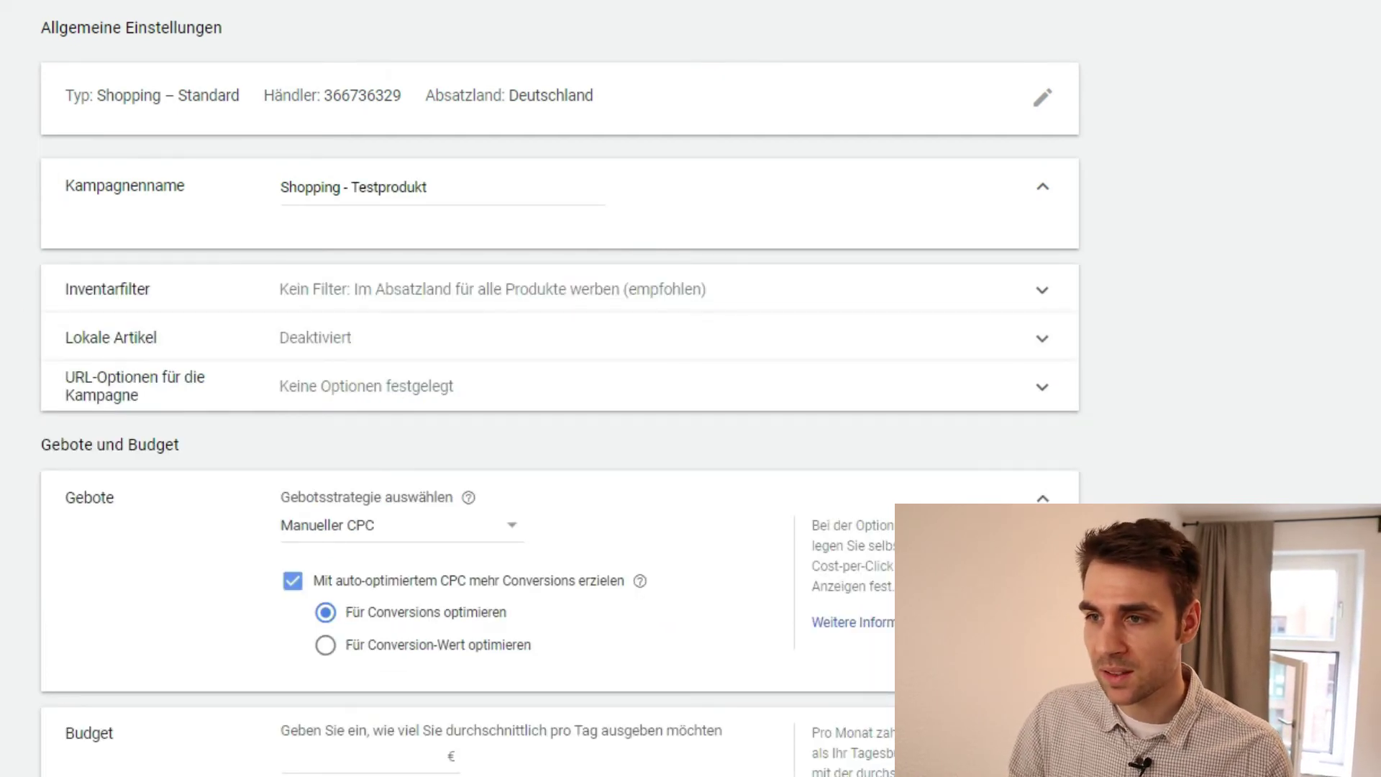
pyautogui.click(882, 303)
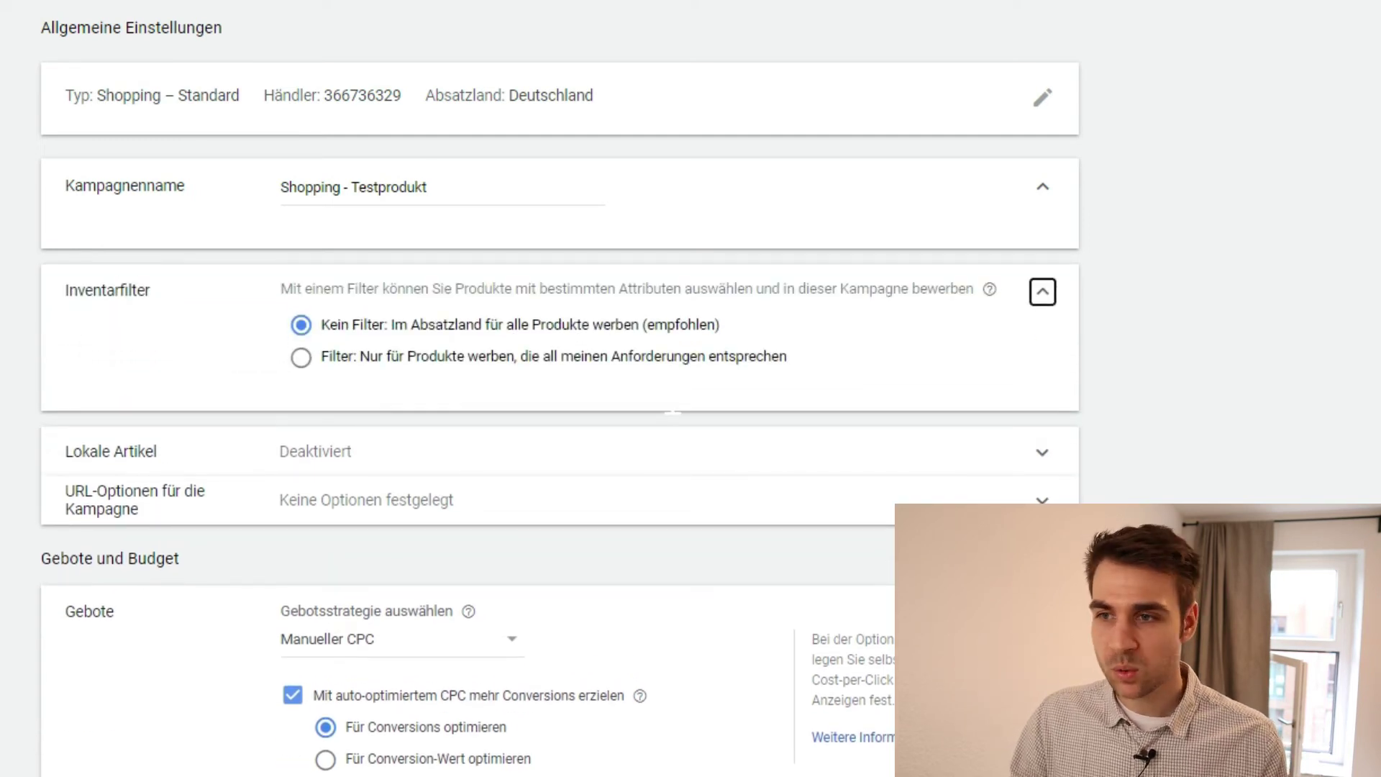
pyautogui.click(566, 357)
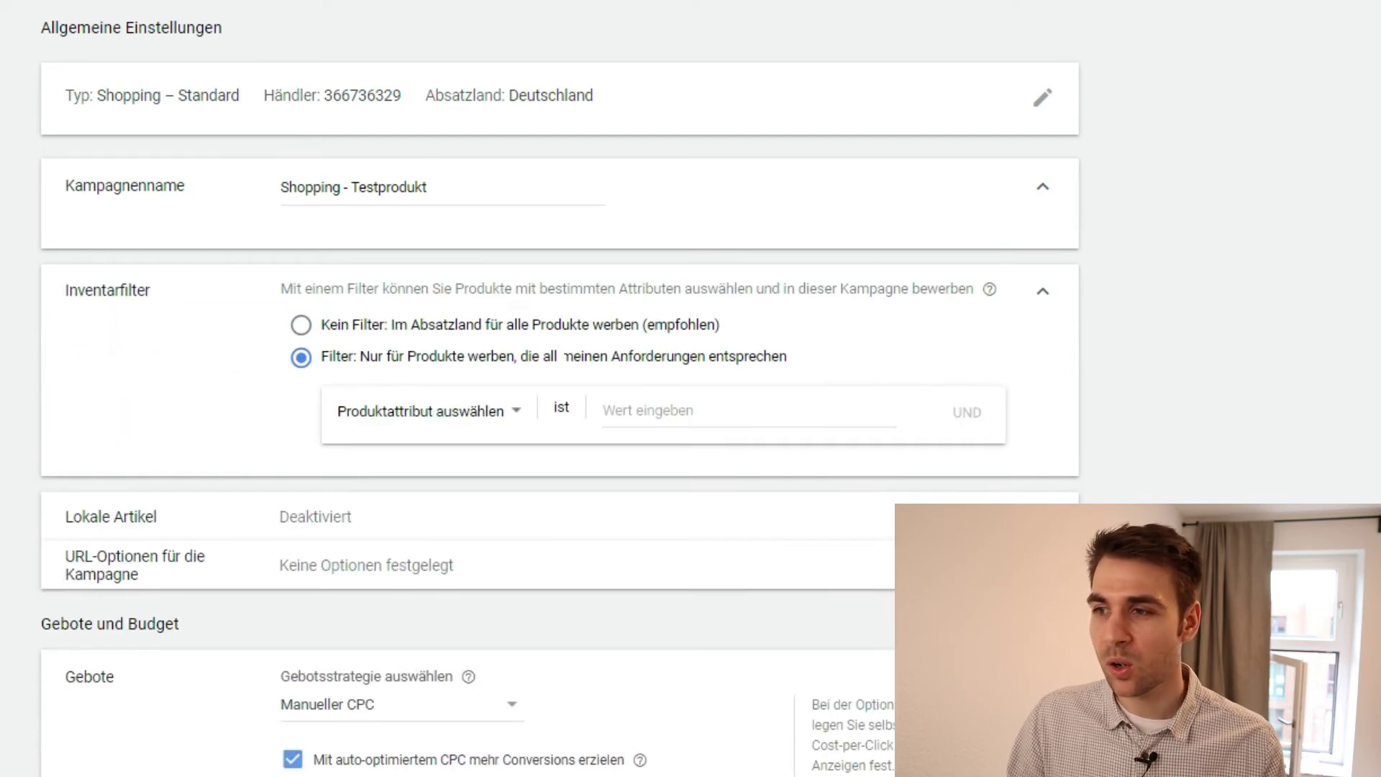
pyautogui.click(518, 421)
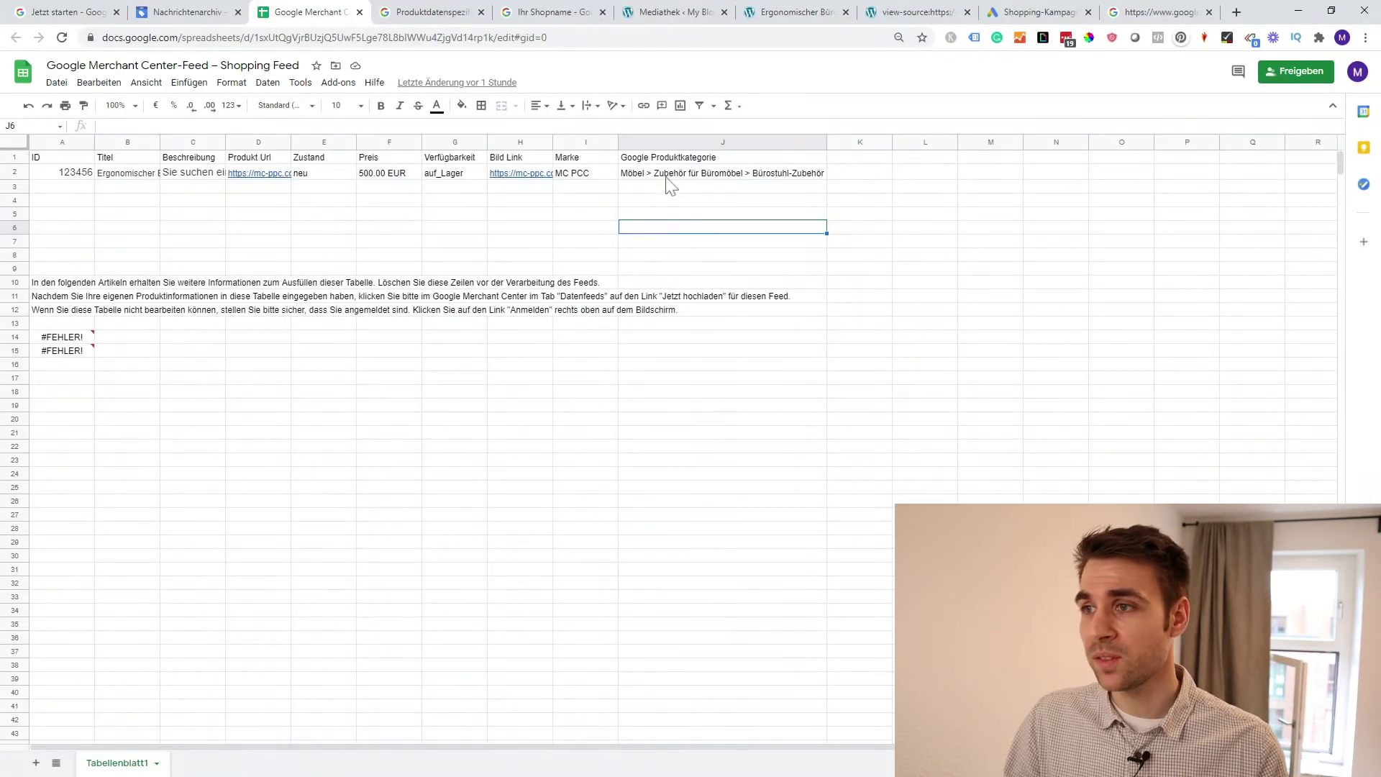
# Examine the product's Google Produktkategorie entry in the Google Sheets feed, then compare it with the Inventarfilter attributes in Google Ads
pyautogui.click(653, 160)
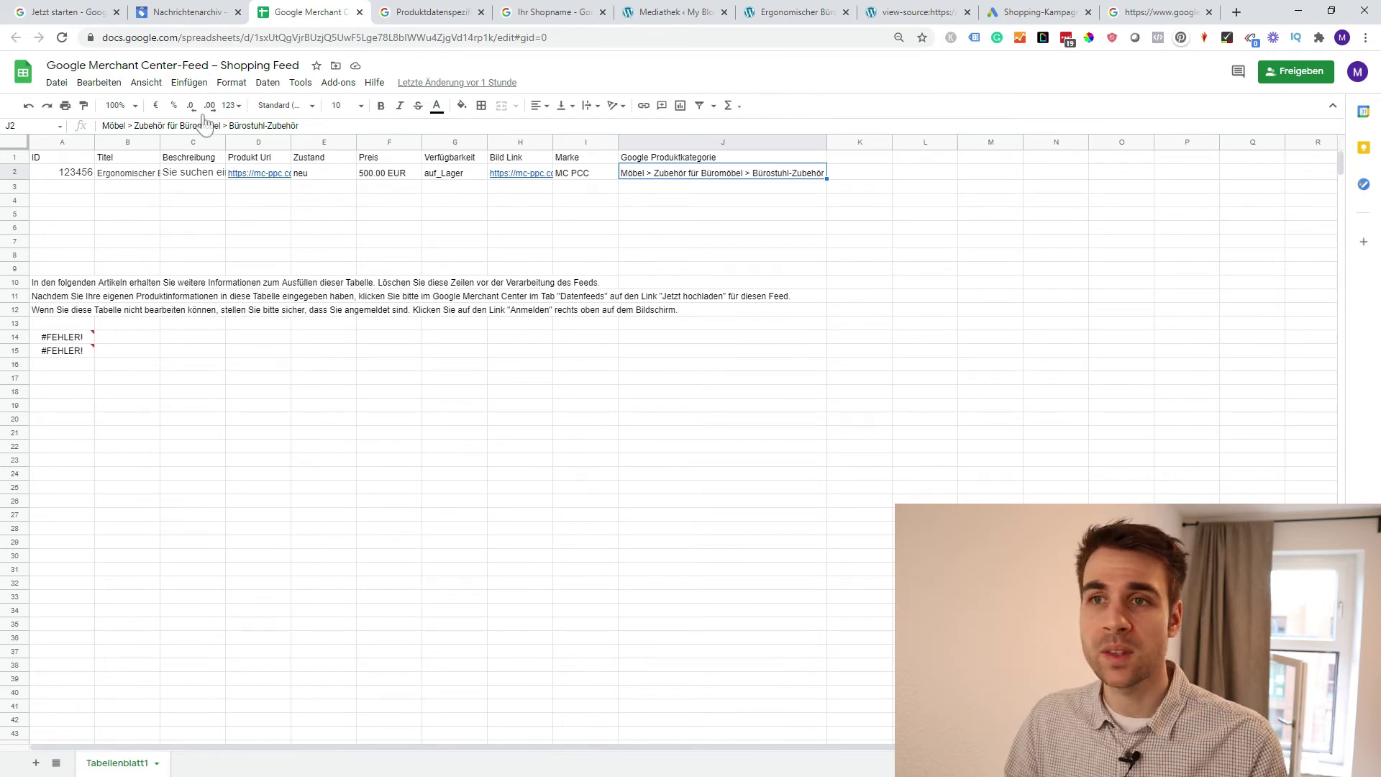
pyautogui.click(69, 12)
pyautogui.click(158, 12)
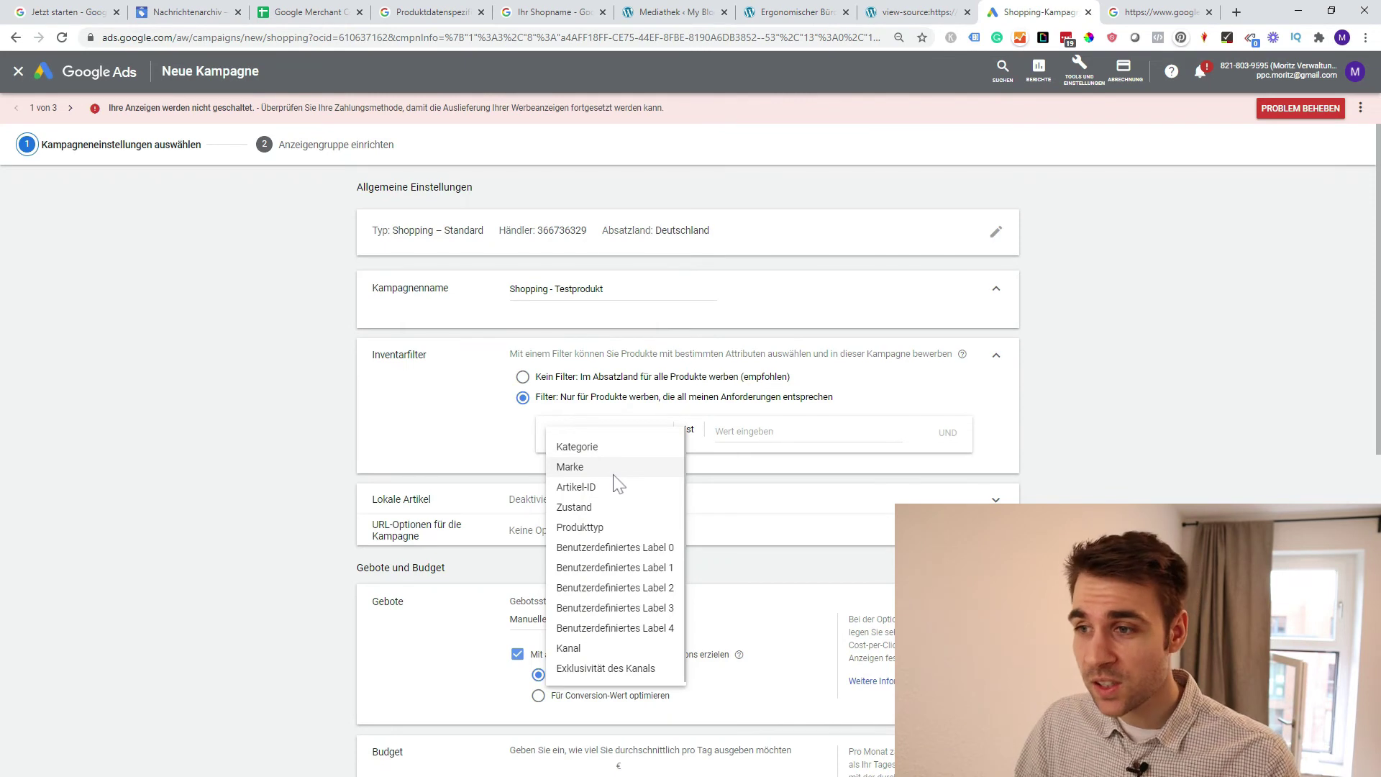
pyautogui.scroll(-1, 615, 532)
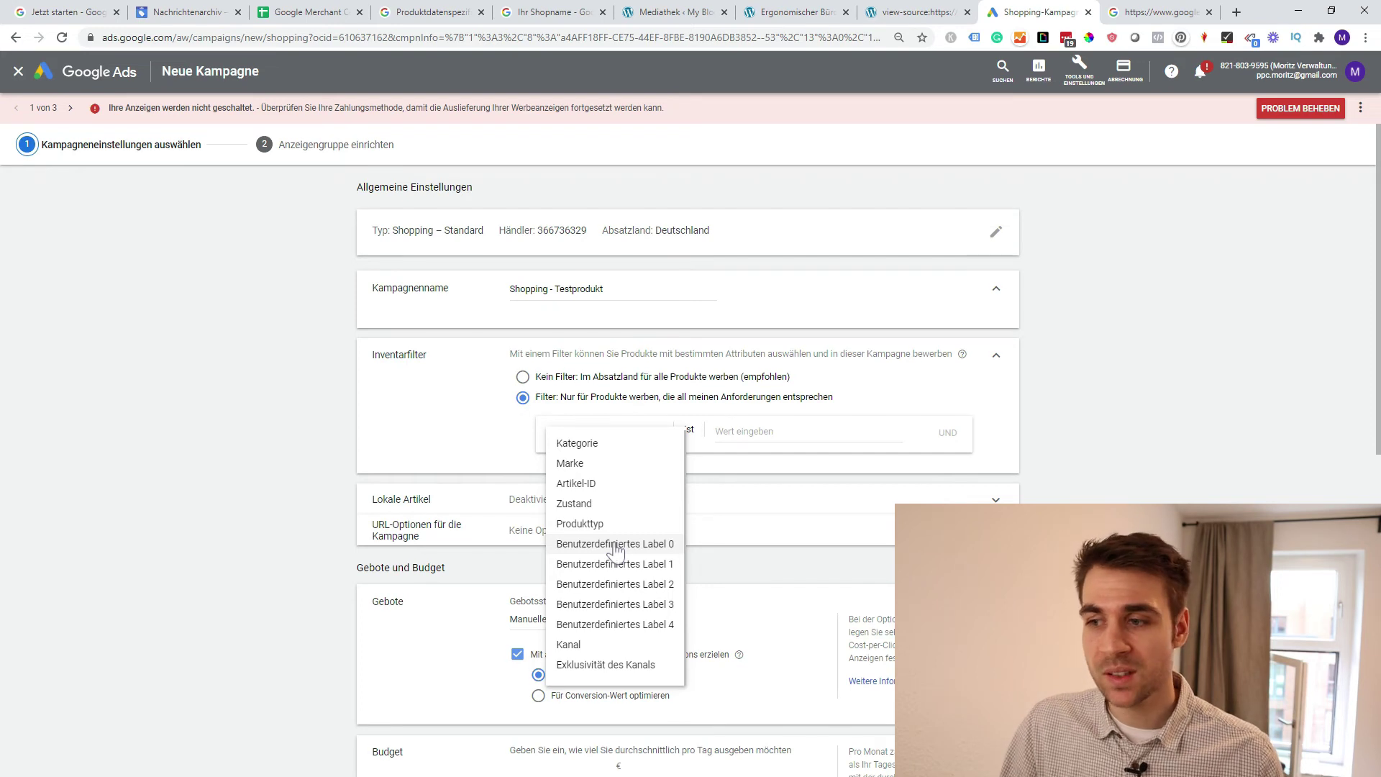
# Switch to the Google Sheets feed and add a column K headed "Benutzer" with the value "Produkt1" for the product
pyautogui.click(310, 12)
pyautogui.click(864, 153)
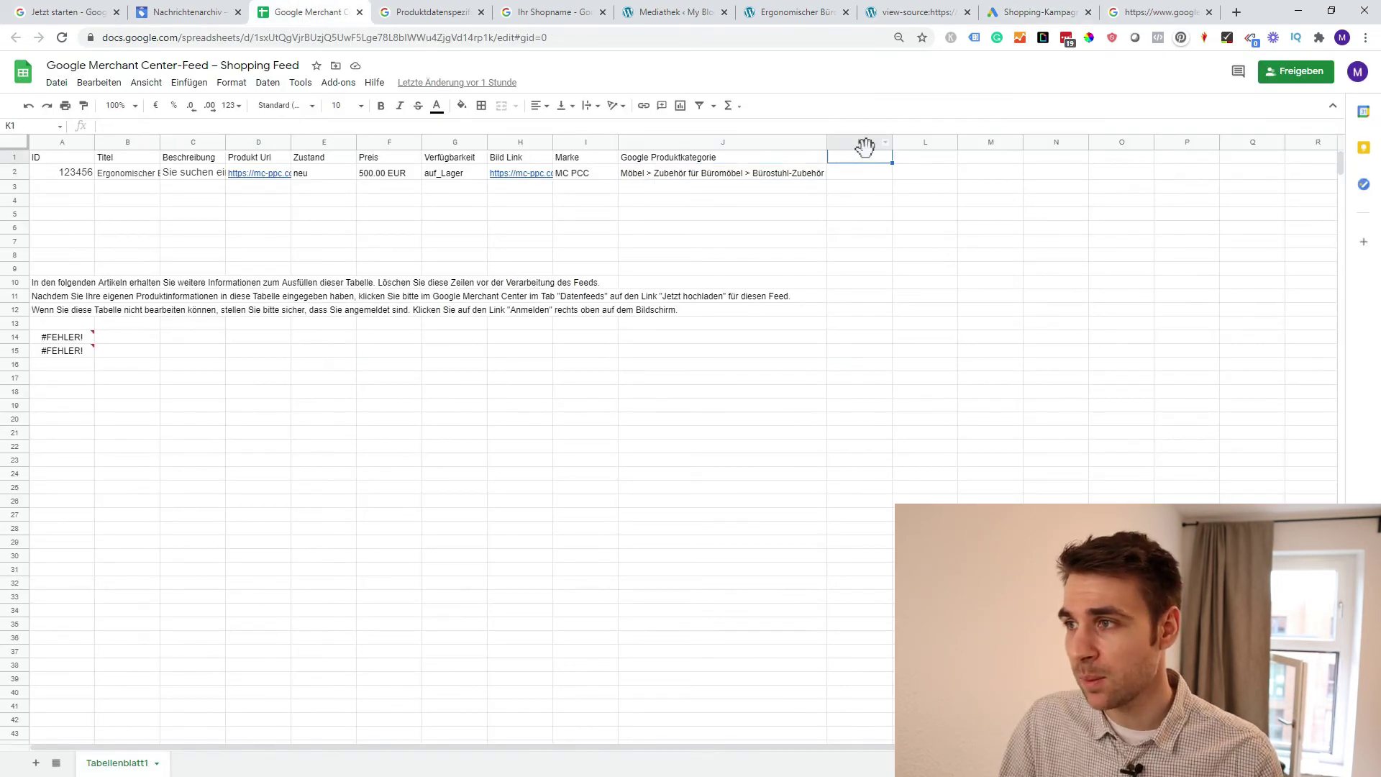
pyautogui.write('Benutzer')
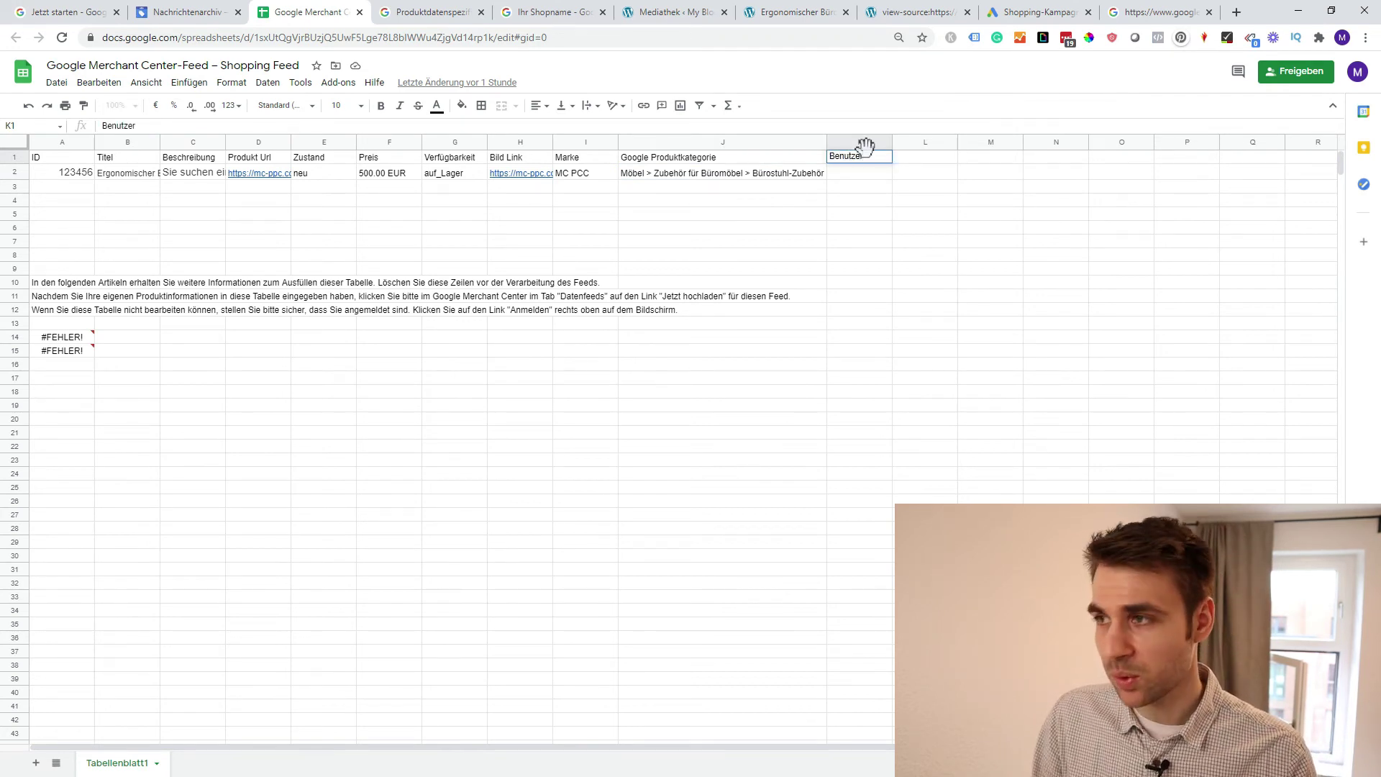
pyautogui.press('Return')
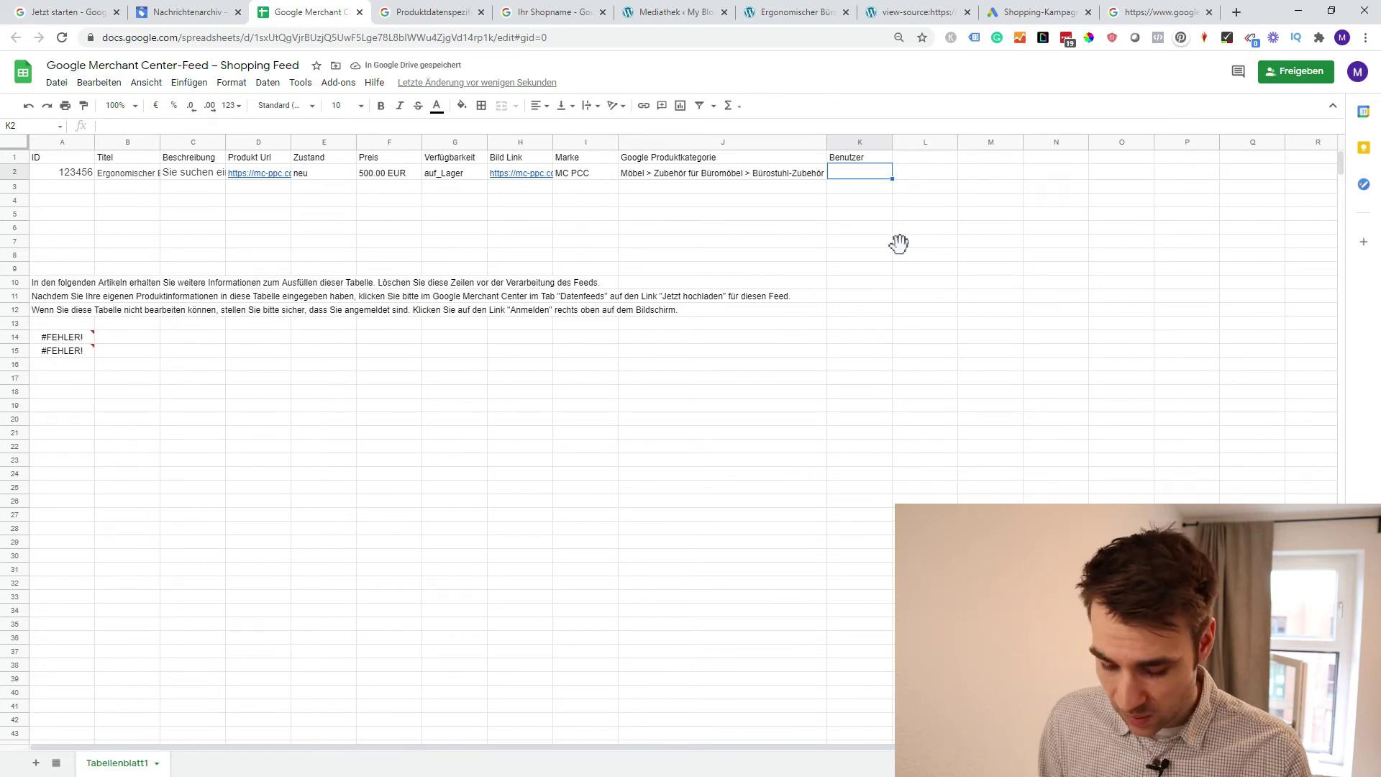
pyautogui.write('Produkt1')
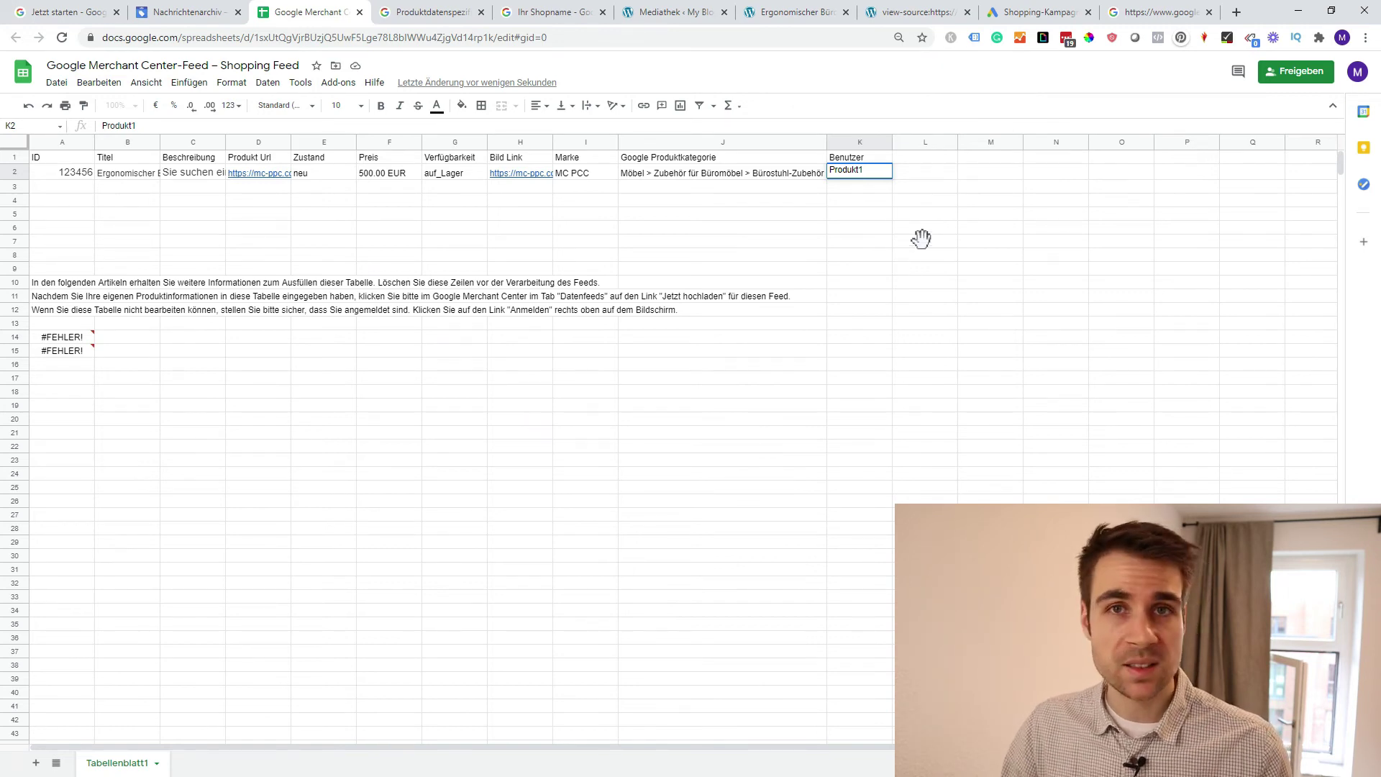
# Switch back to Google Ads and set the Inventarfilter to Kein Filter, advertising all products in the country of sale
pyautogui.click(1040, 12)
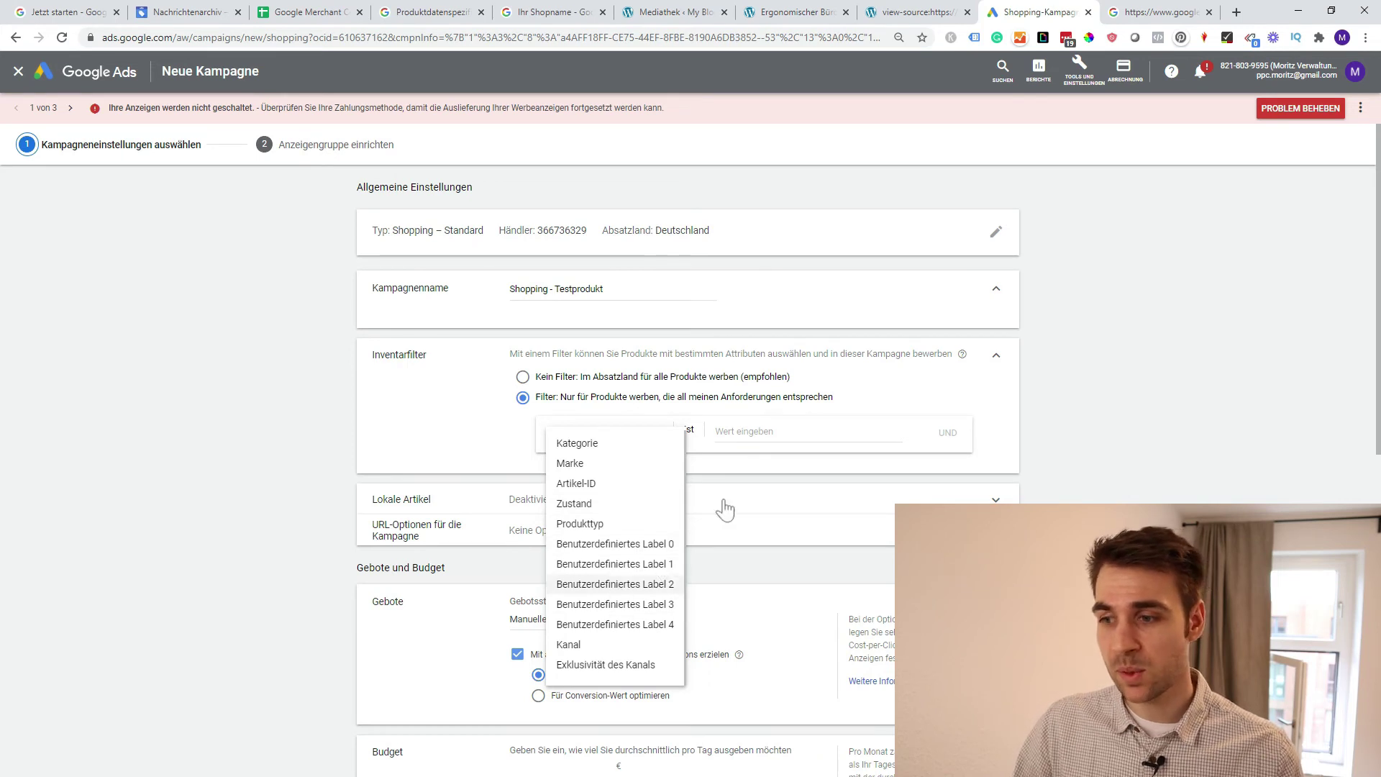
pyautogui.click(585, 395)
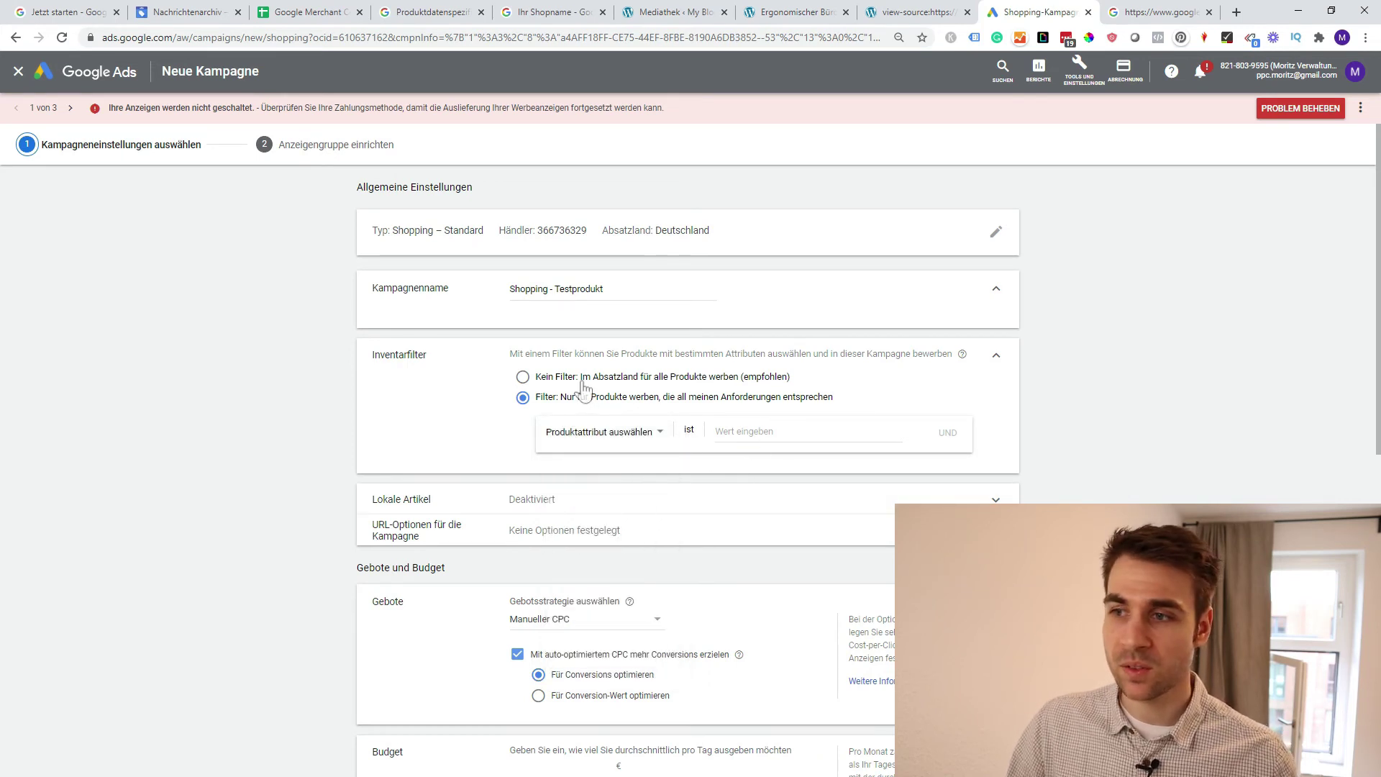
pyautogui.click(579, 378)
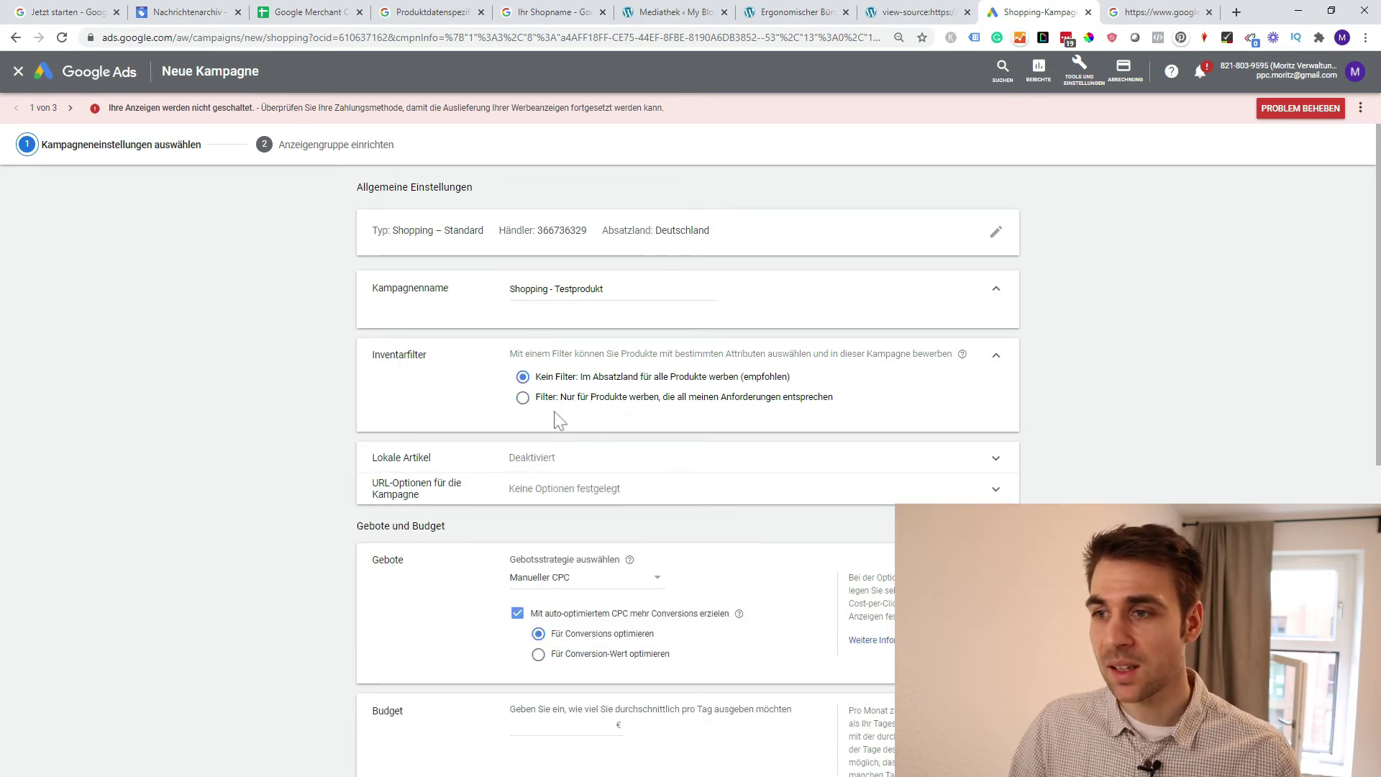
# Examine the Lokale Artikel setting and the campaign's URL options, leaving both sections collapsed
pyautogui.scroll(-1, 1087, 447)
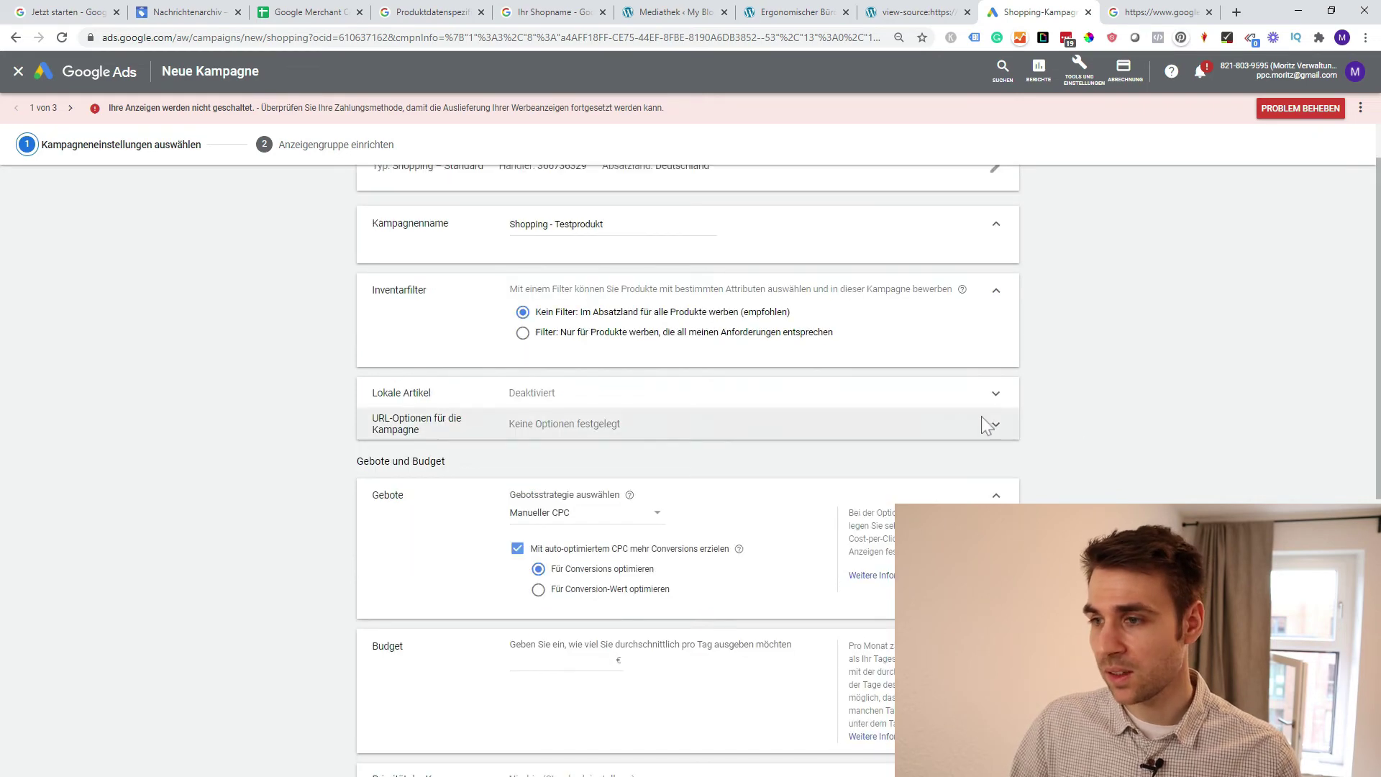
pyautogui.click(925, 382)
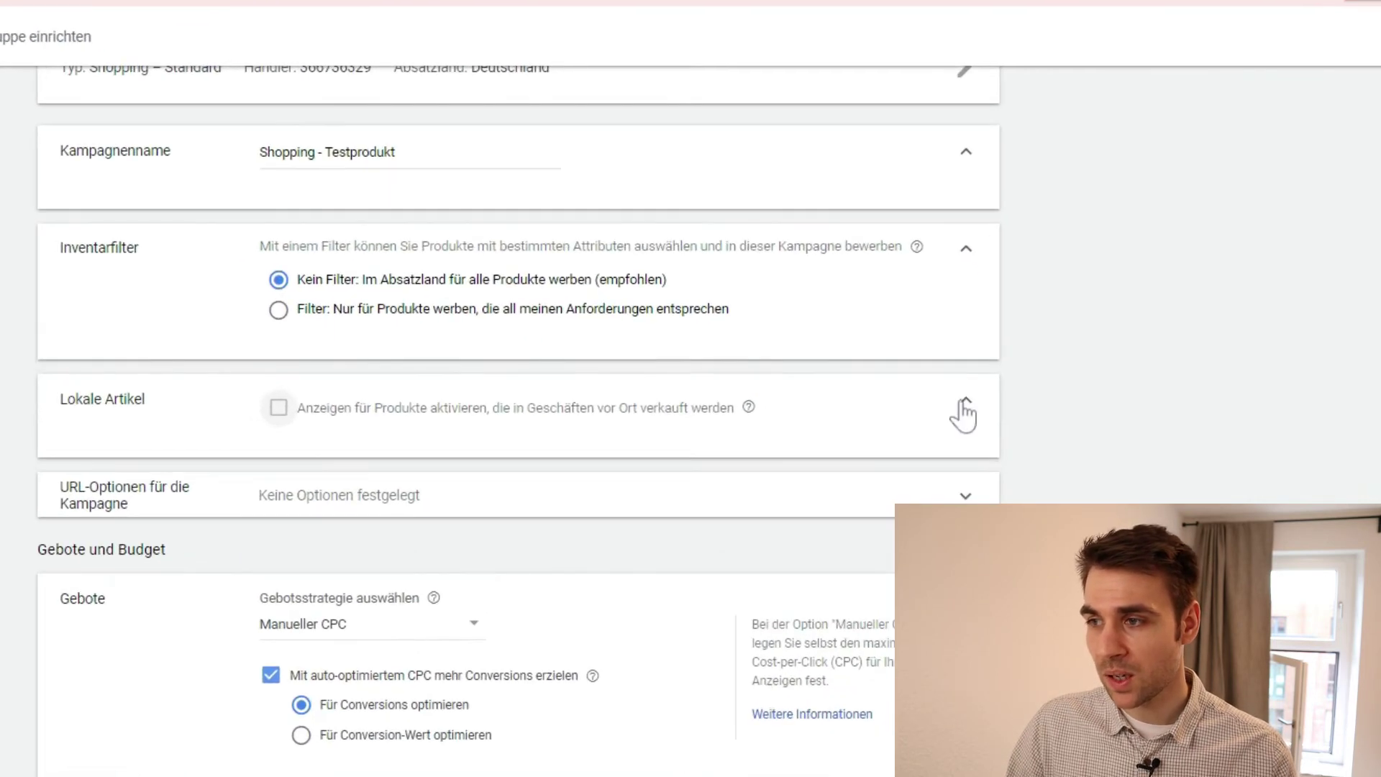
pyautogui.click(995, 398)
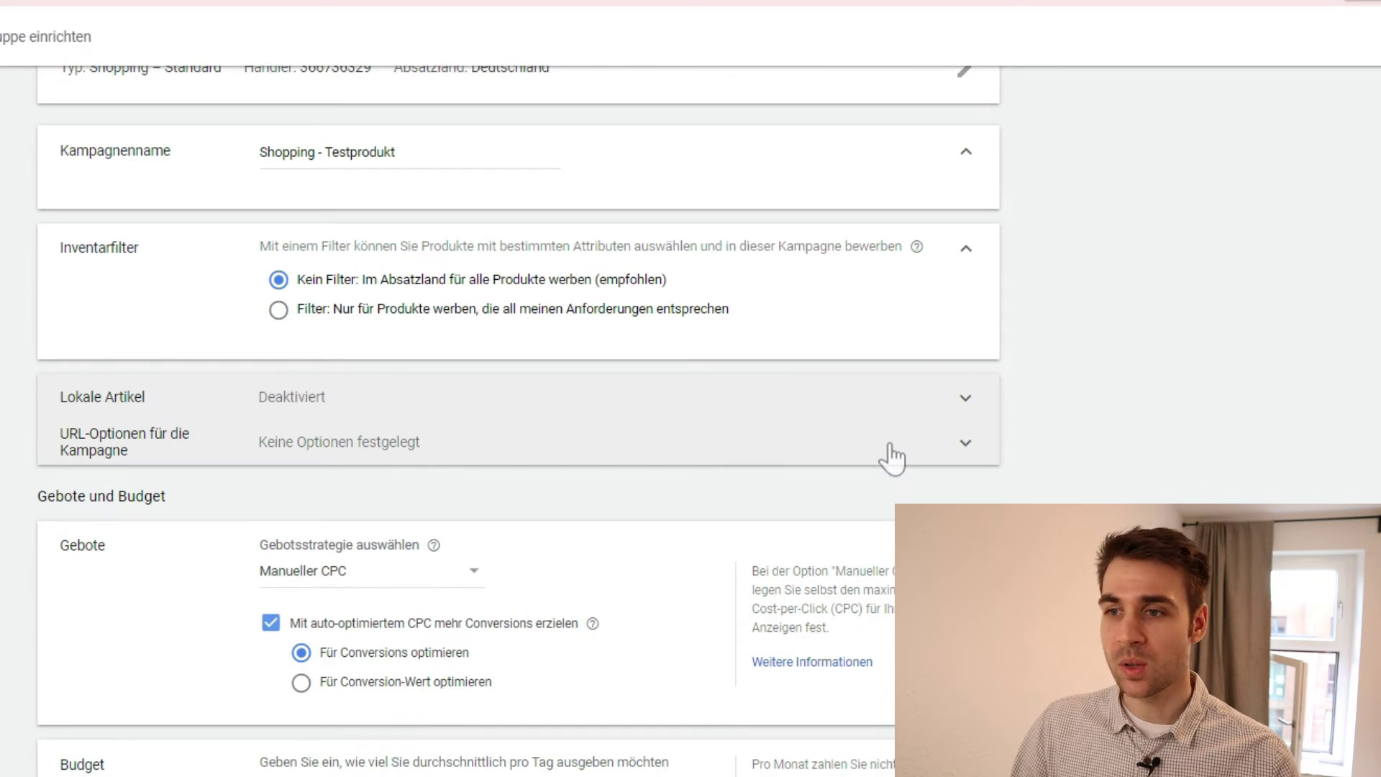
pyautogui.click(890, 446)
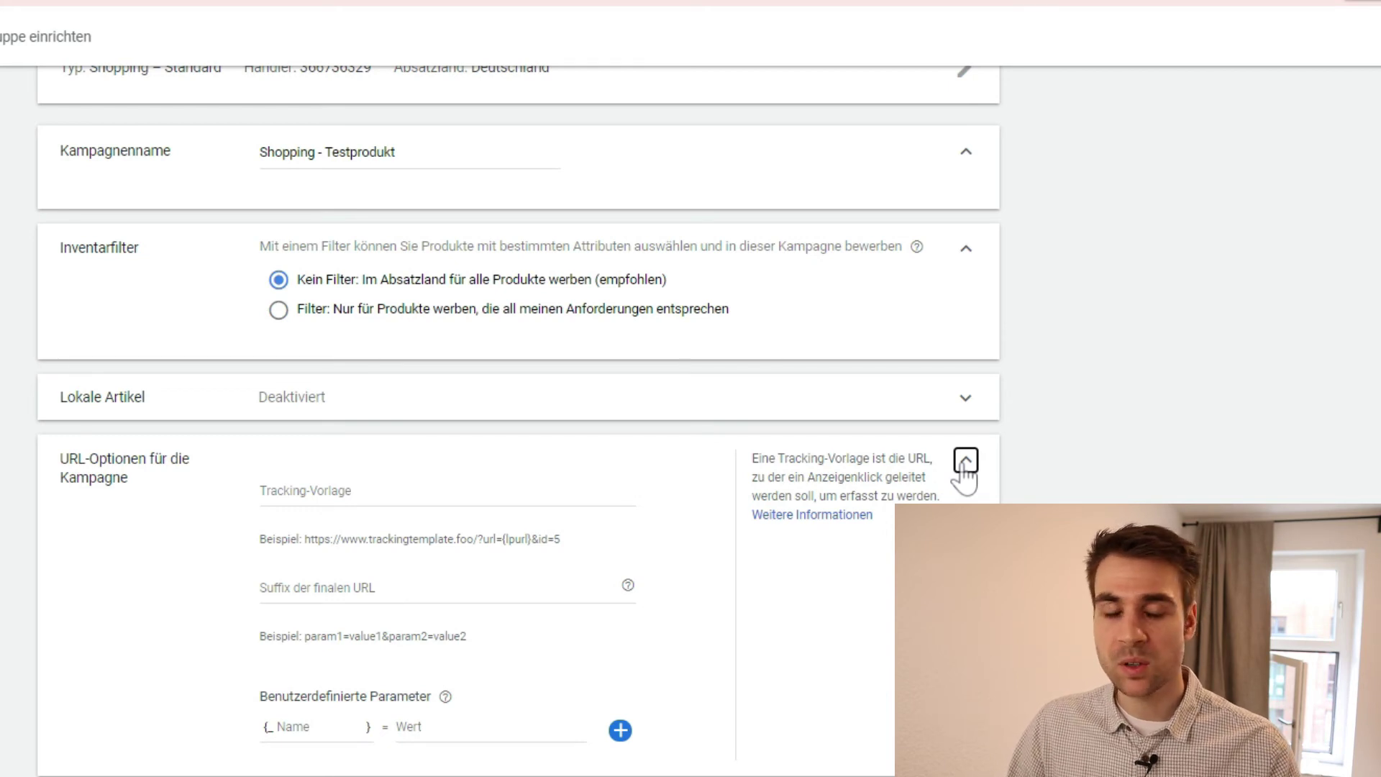
pyautogui.click(964, 464)
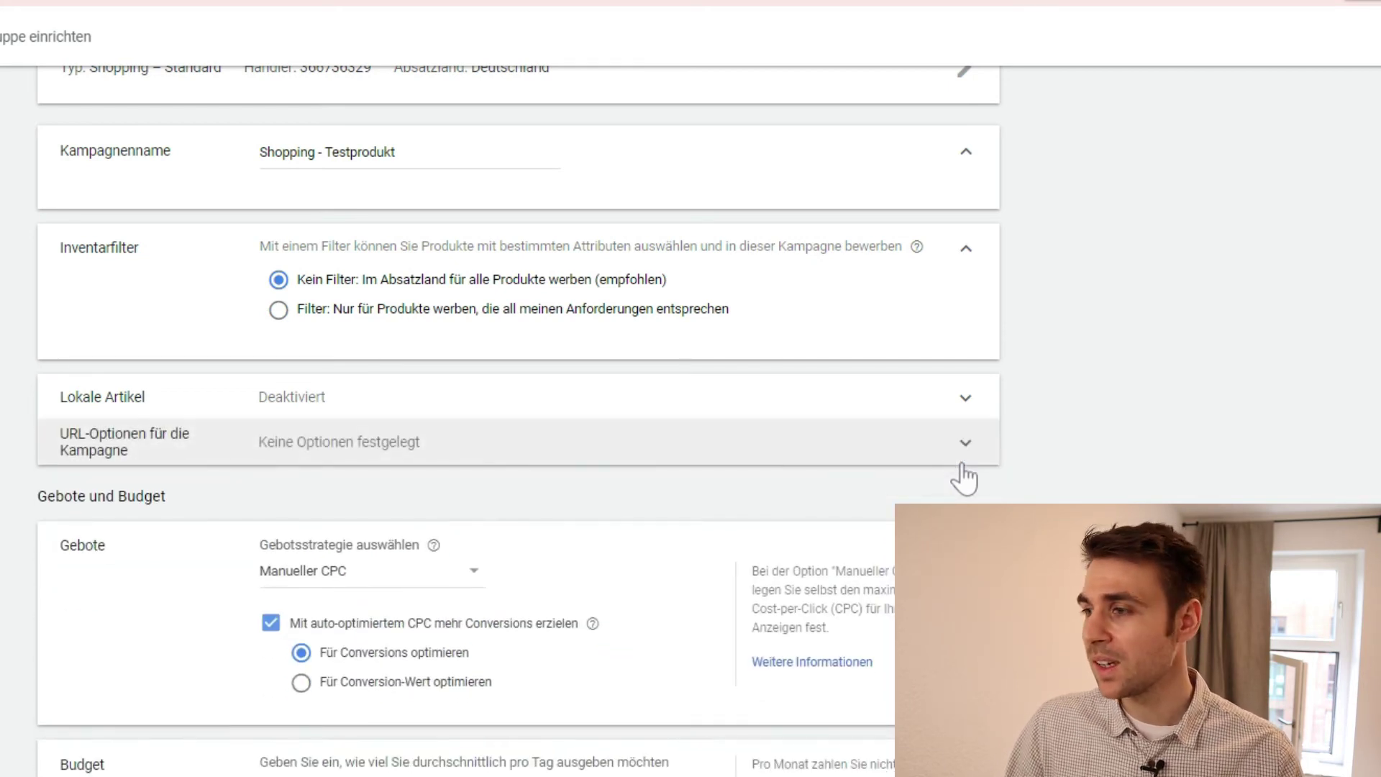
pyautogui.press('Return')
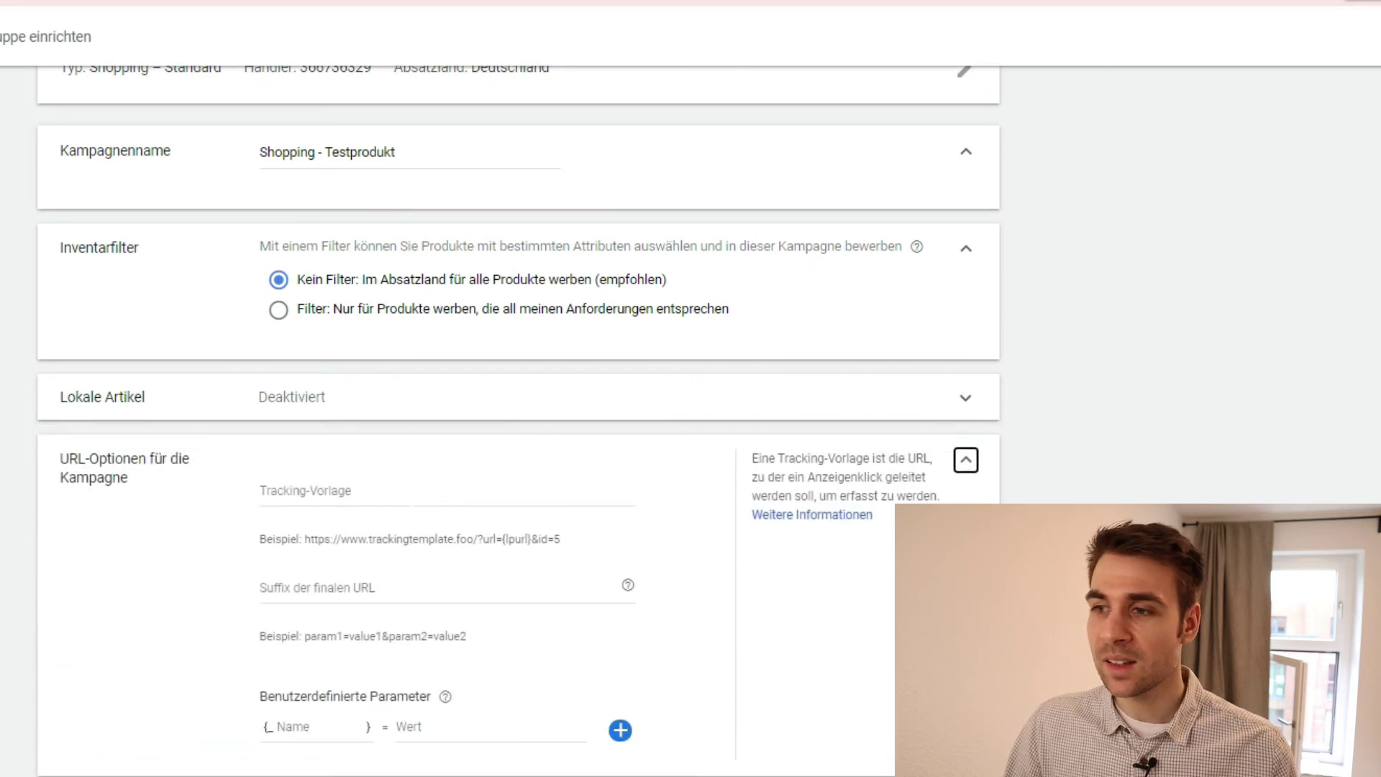
pyautogui.click(967, 461)
# Review the available bid strategies and the explanation of Klicks maximieren, keeping Manueller CPC selected
pyautogui.scroll(-1, 1043, 453)
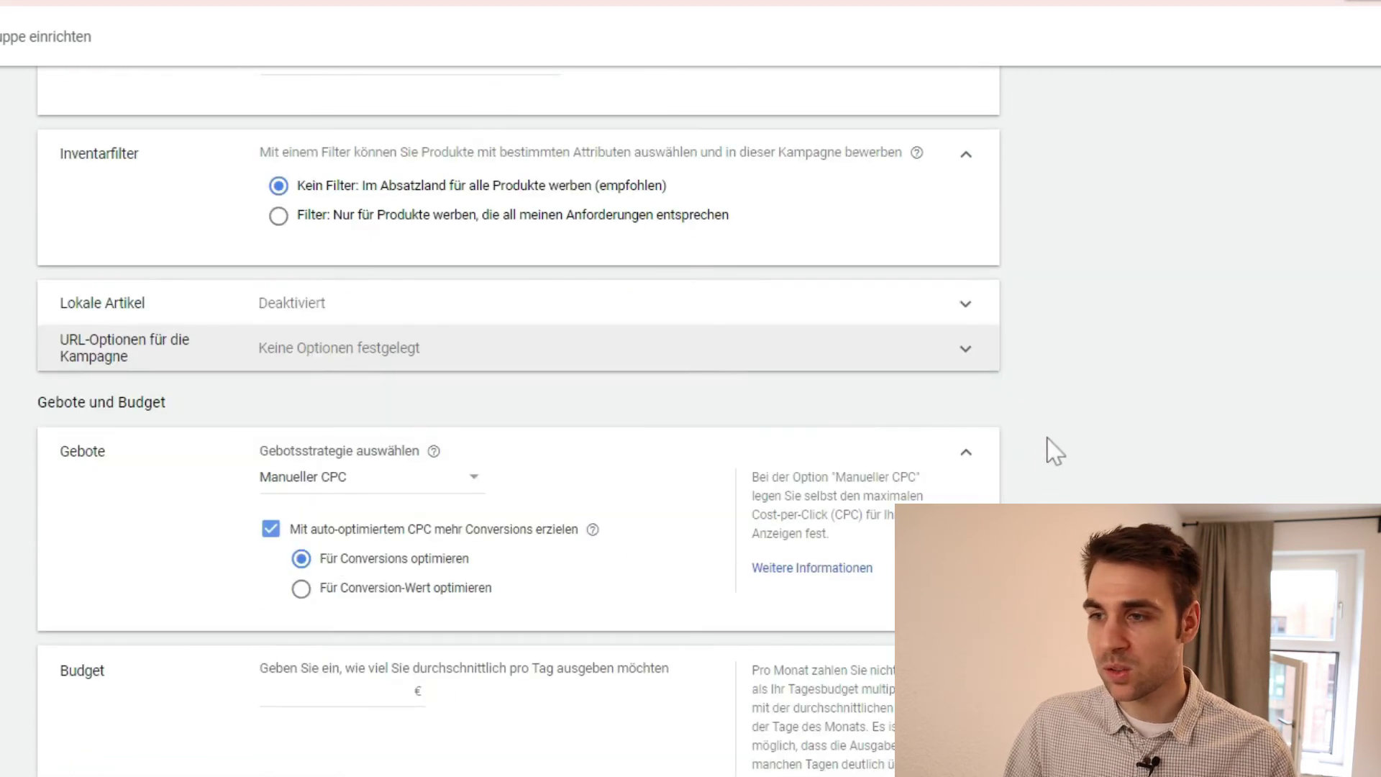
pyautogui.scroll(-1, 1083, 421)
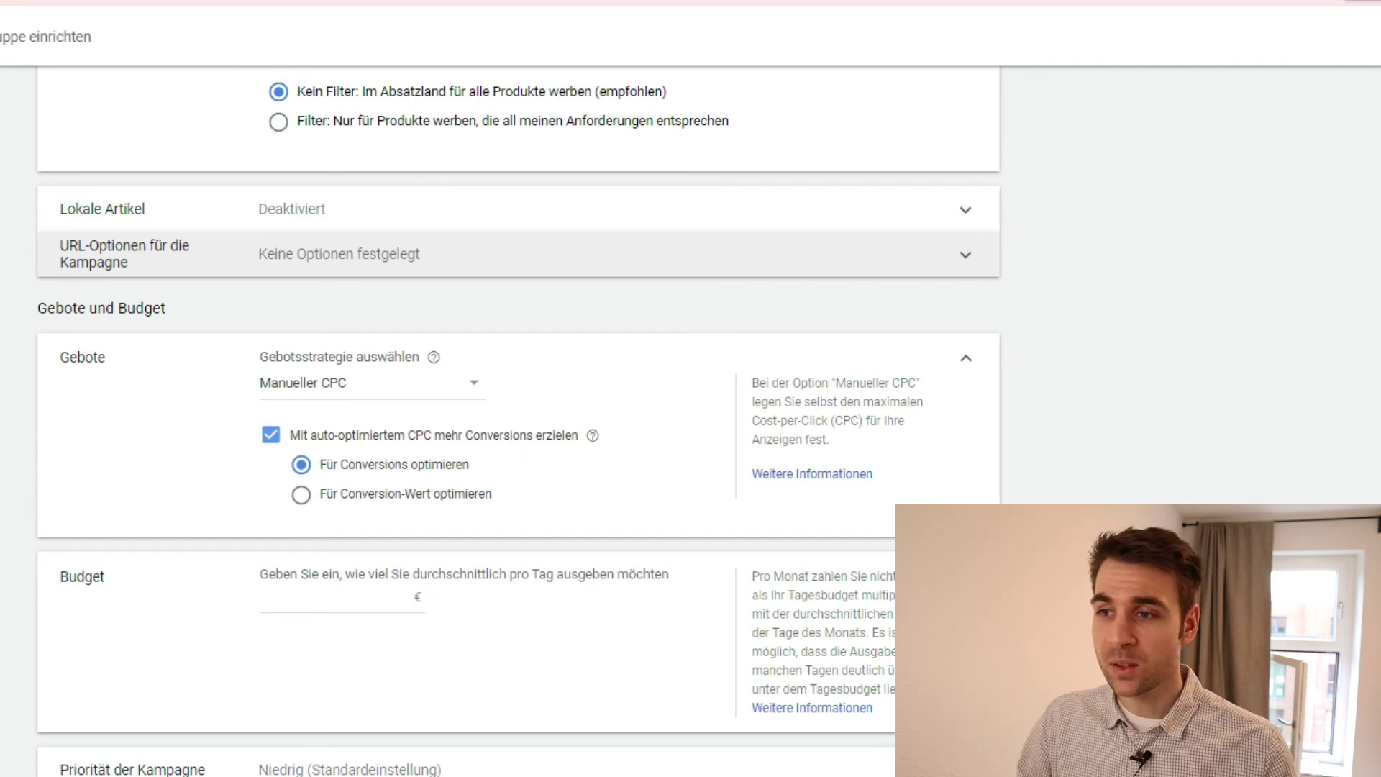
pyautogui.click(314, 388)
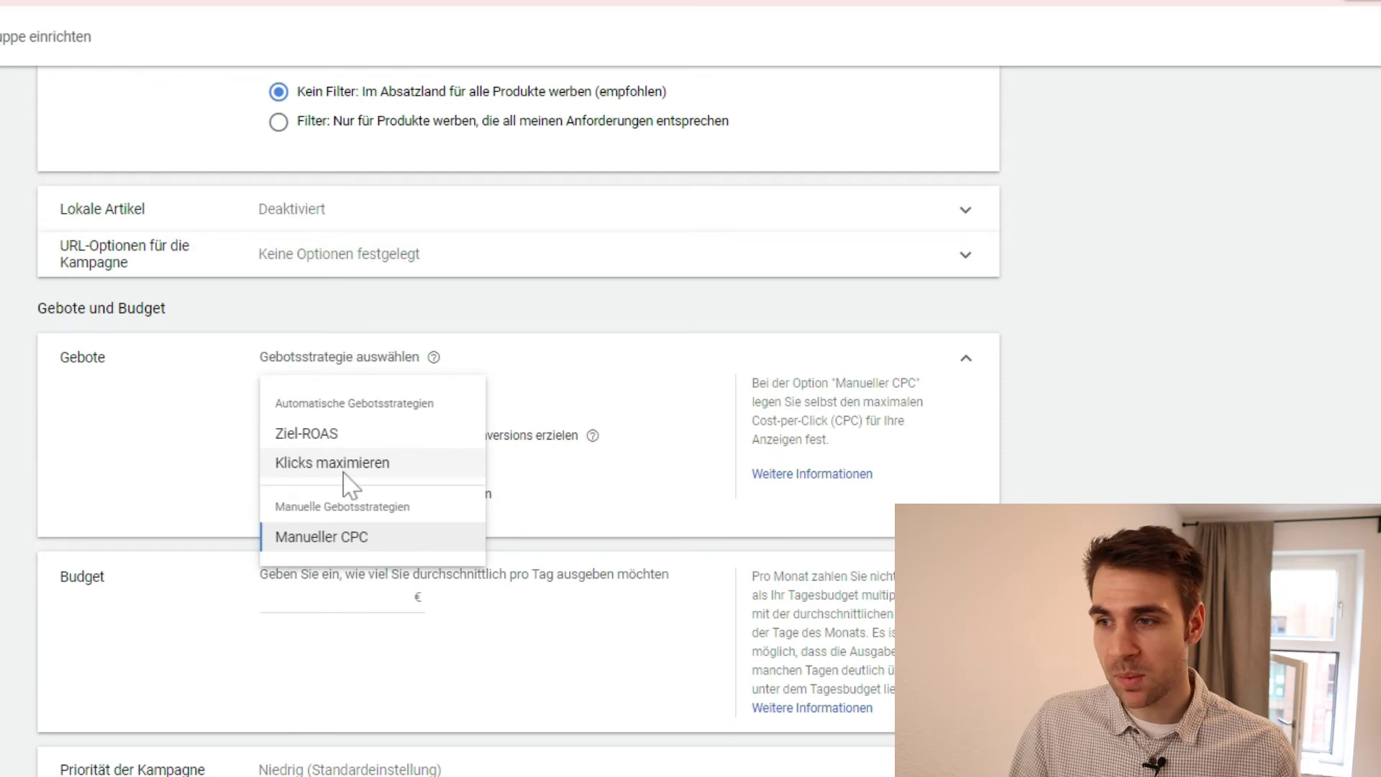
pyautogui.moveTo(343, 472)
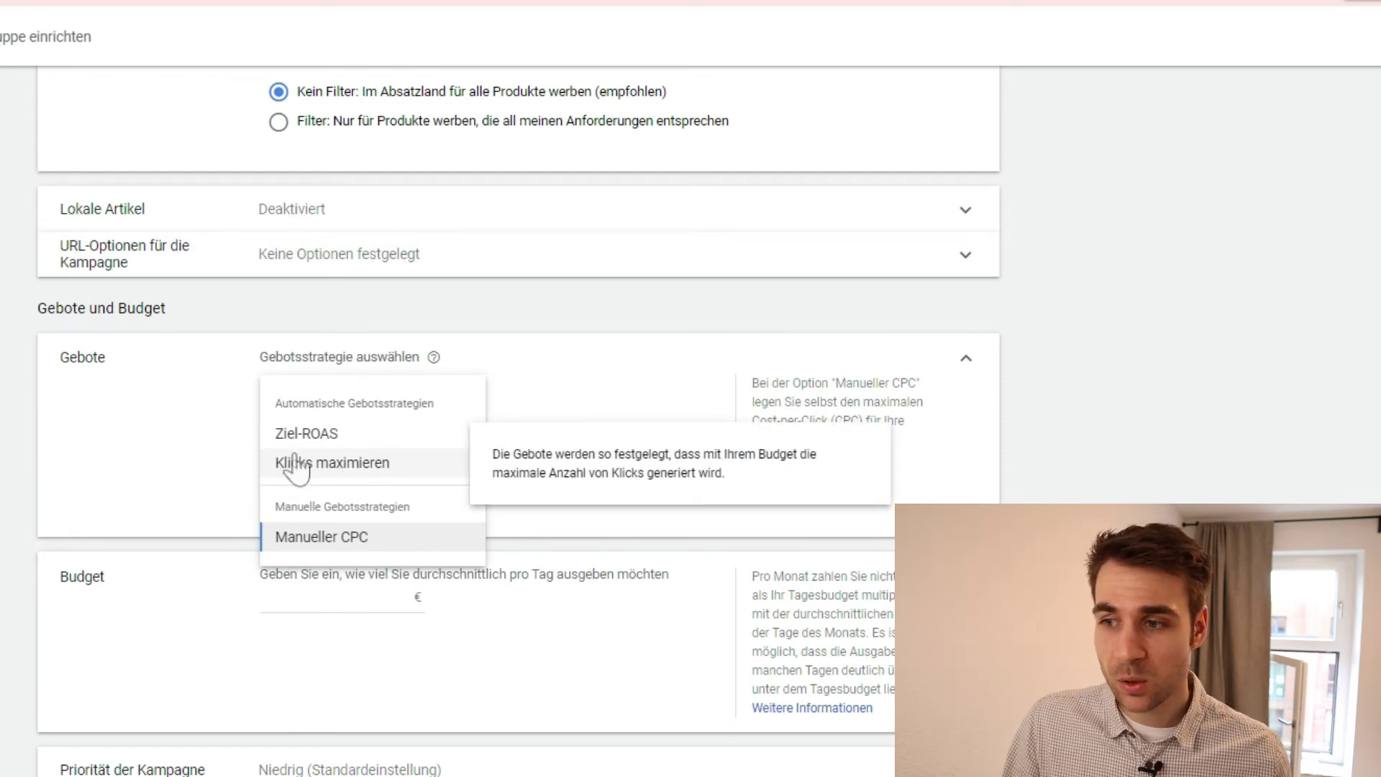
pyautogui.click(86, 458)
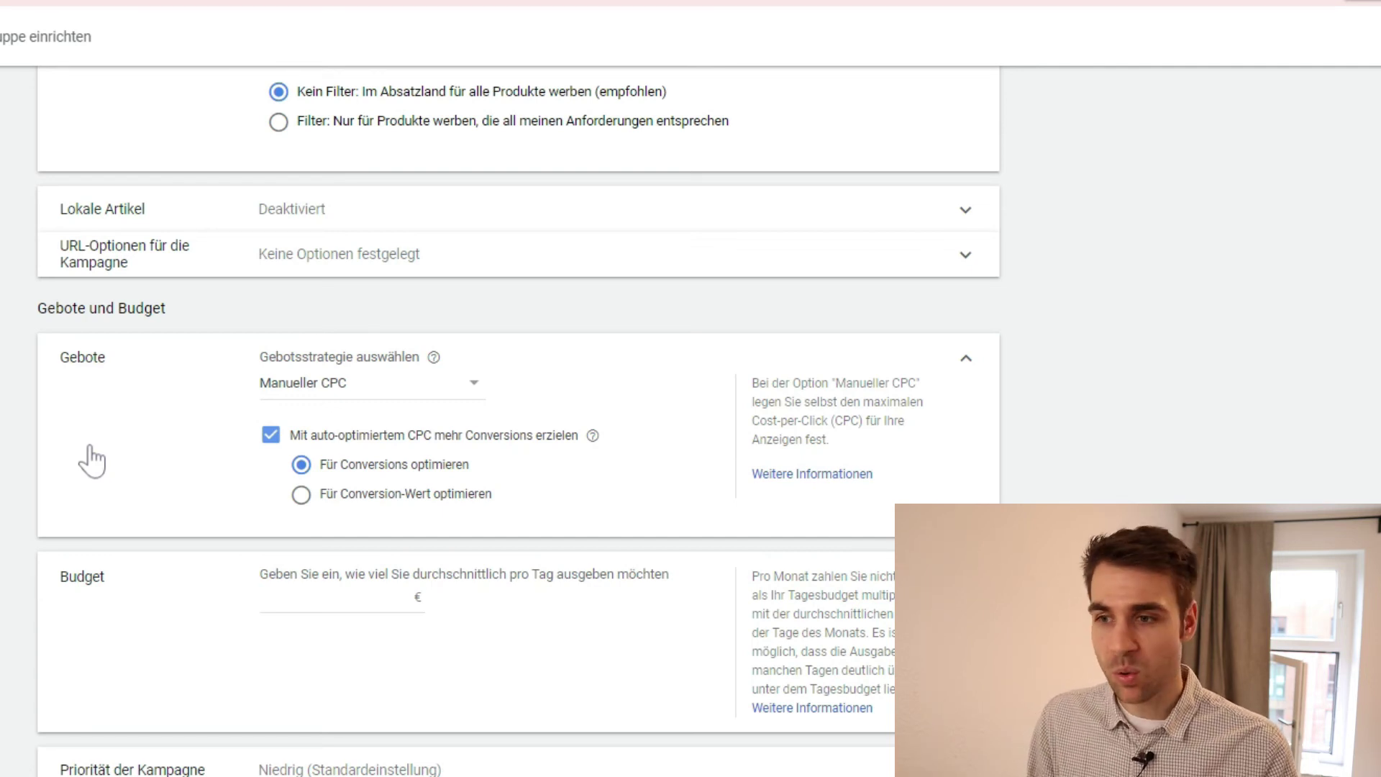
# Set the campaign's average daily budget to 10 €
pyautogui.click(329, 611)
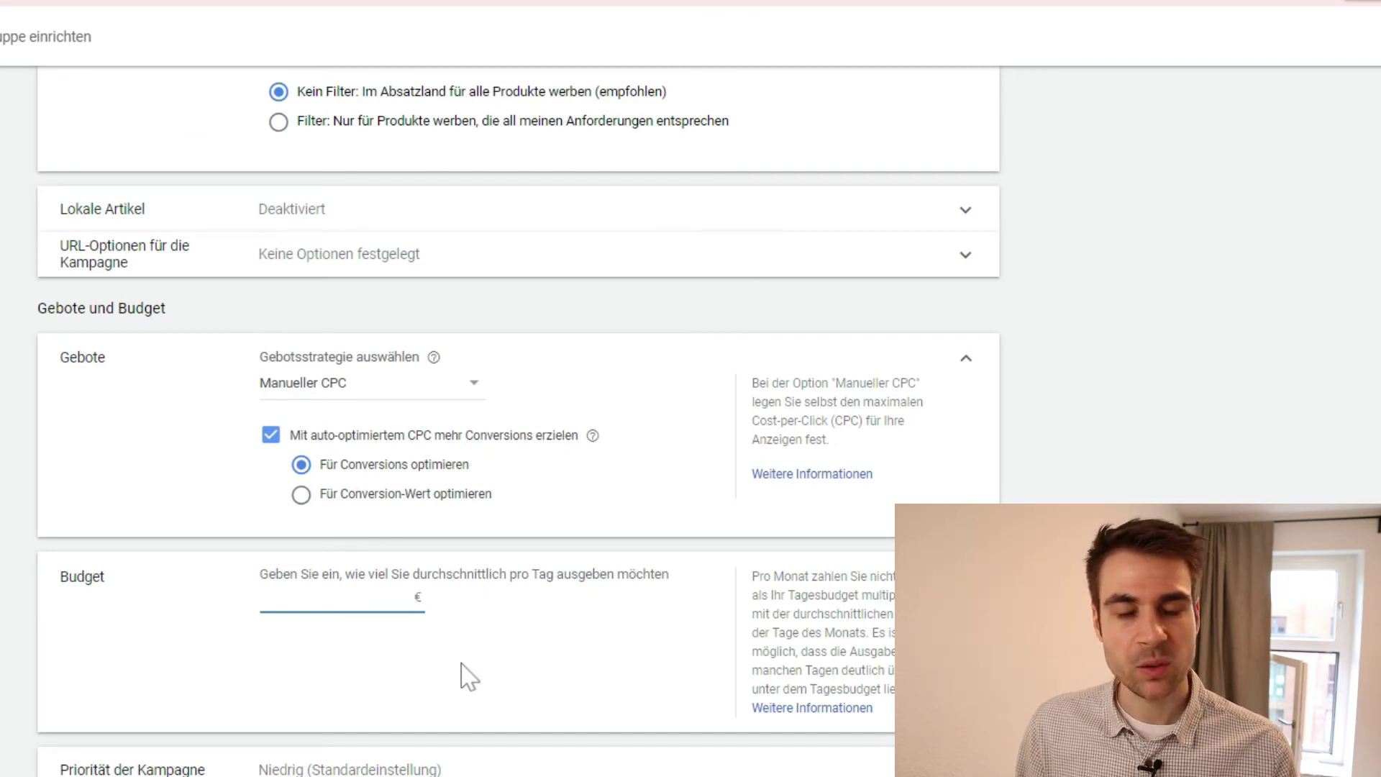
pyautogui.write('10')
pyautogui.press('Tab')
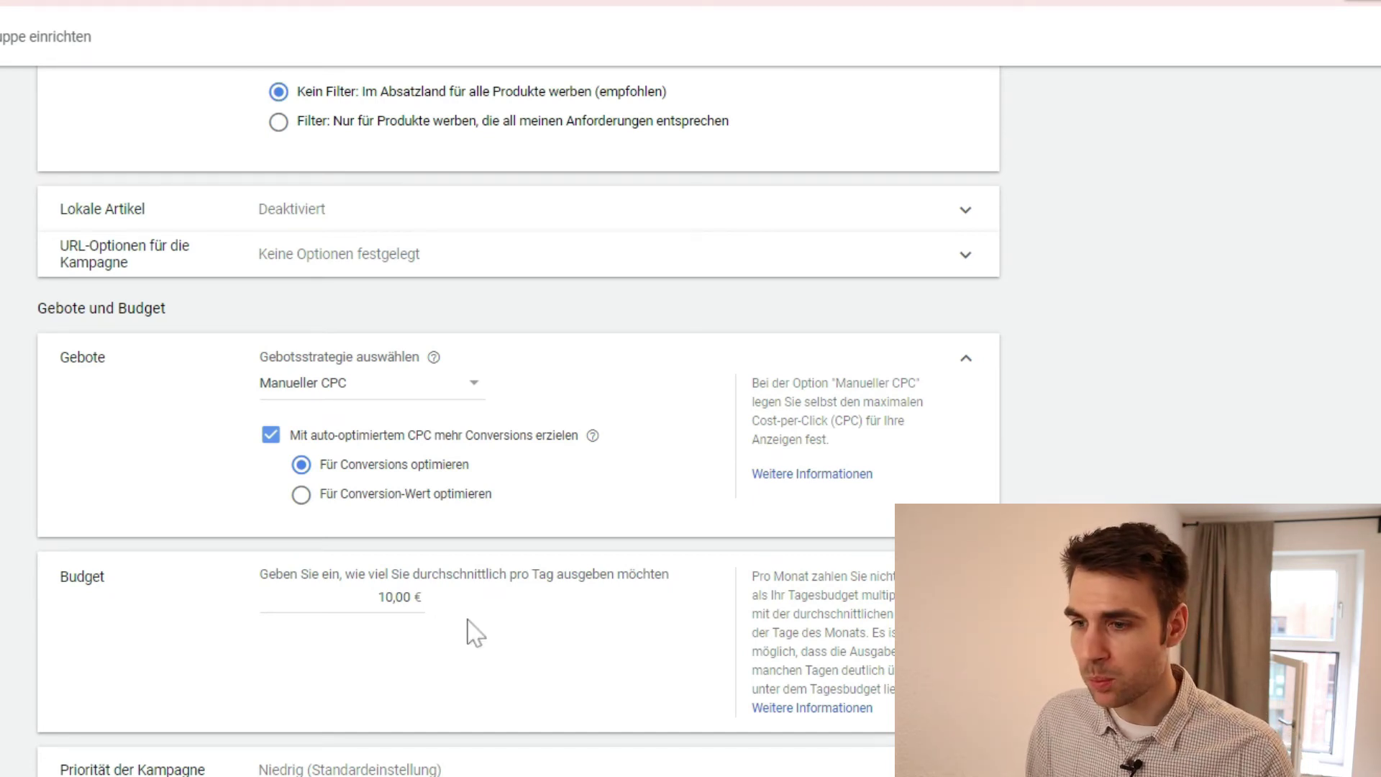
# Examine the campaign priority options, keep Niedrig (Standardeinstellung), and go on to the Werbenetzwerke settings
pyautogui.click(496, 764)
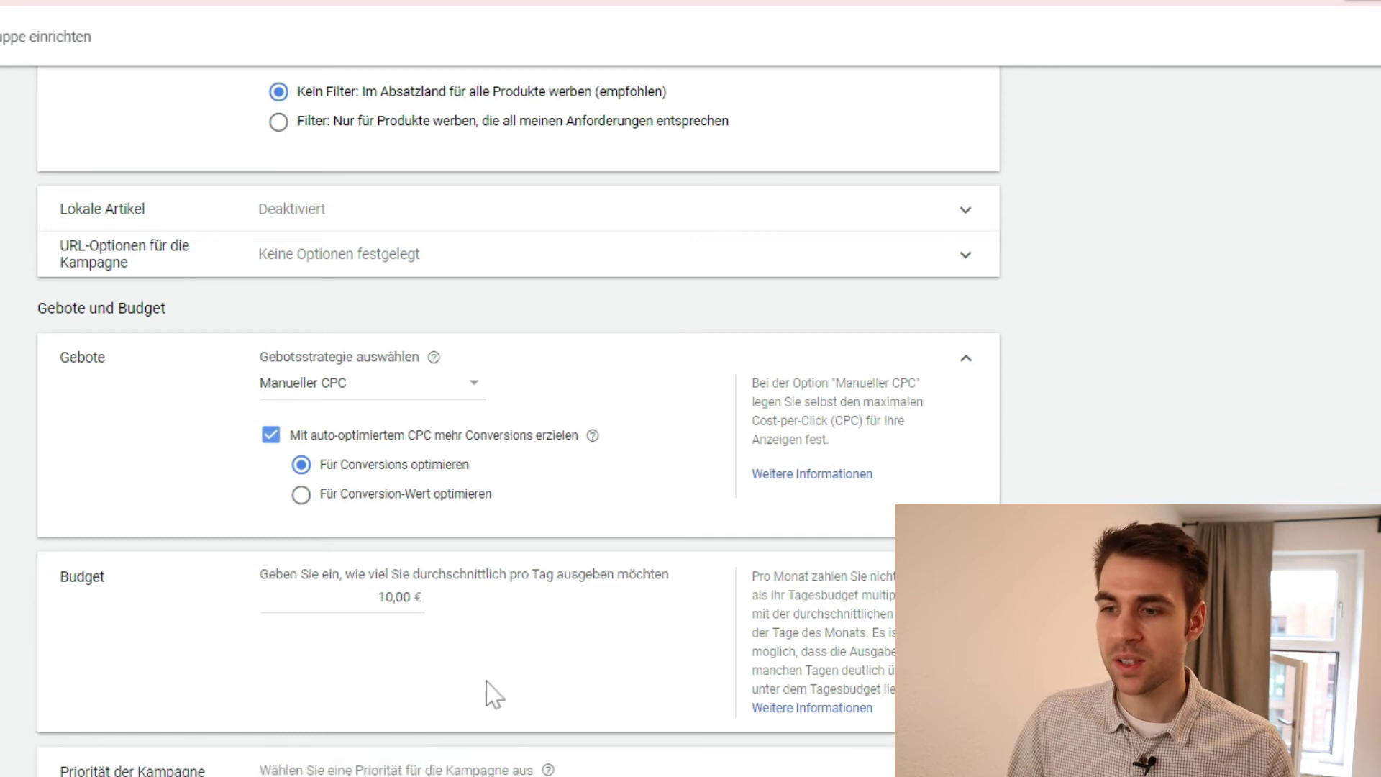
pyautogui.scroll(-3, 495, 694)
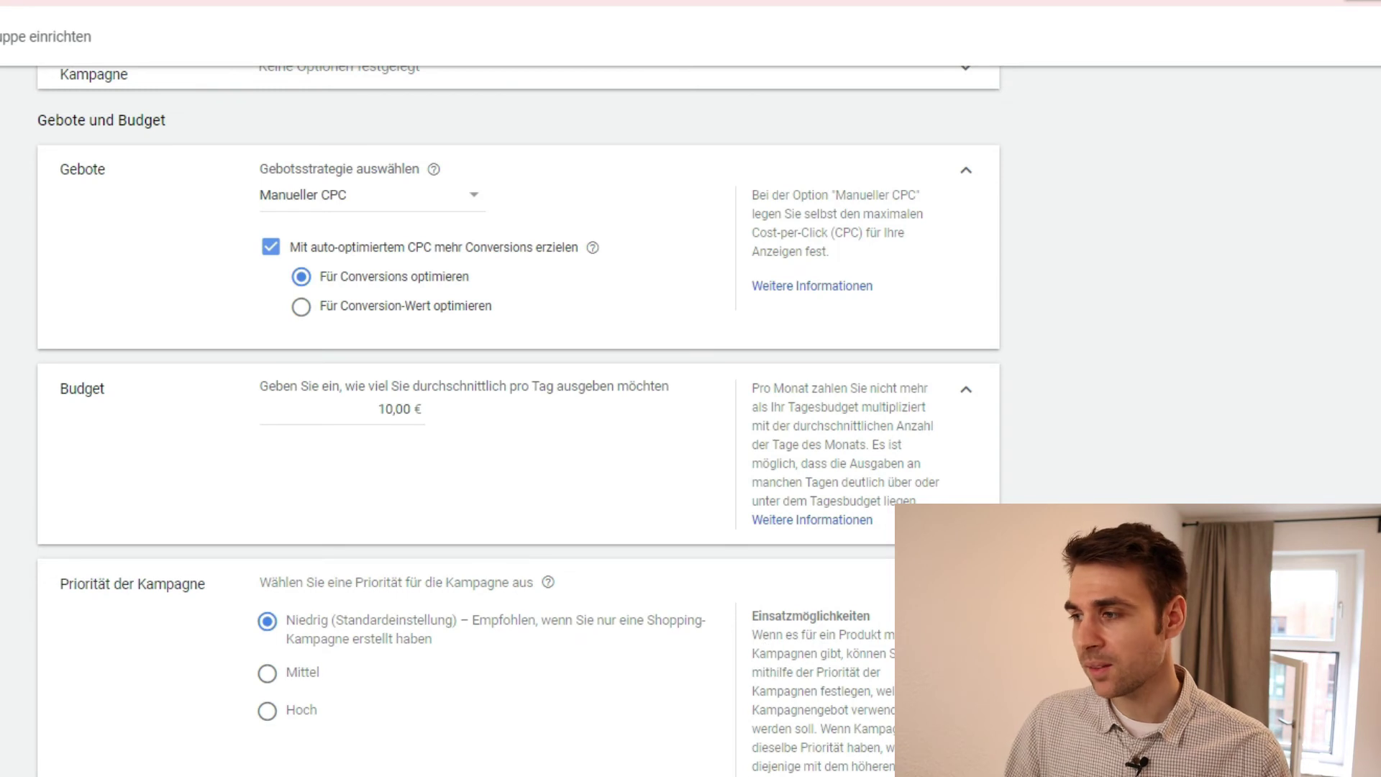
pyautogui.click(966, 584)
pyautogui.scroll(-1, 503, 431)
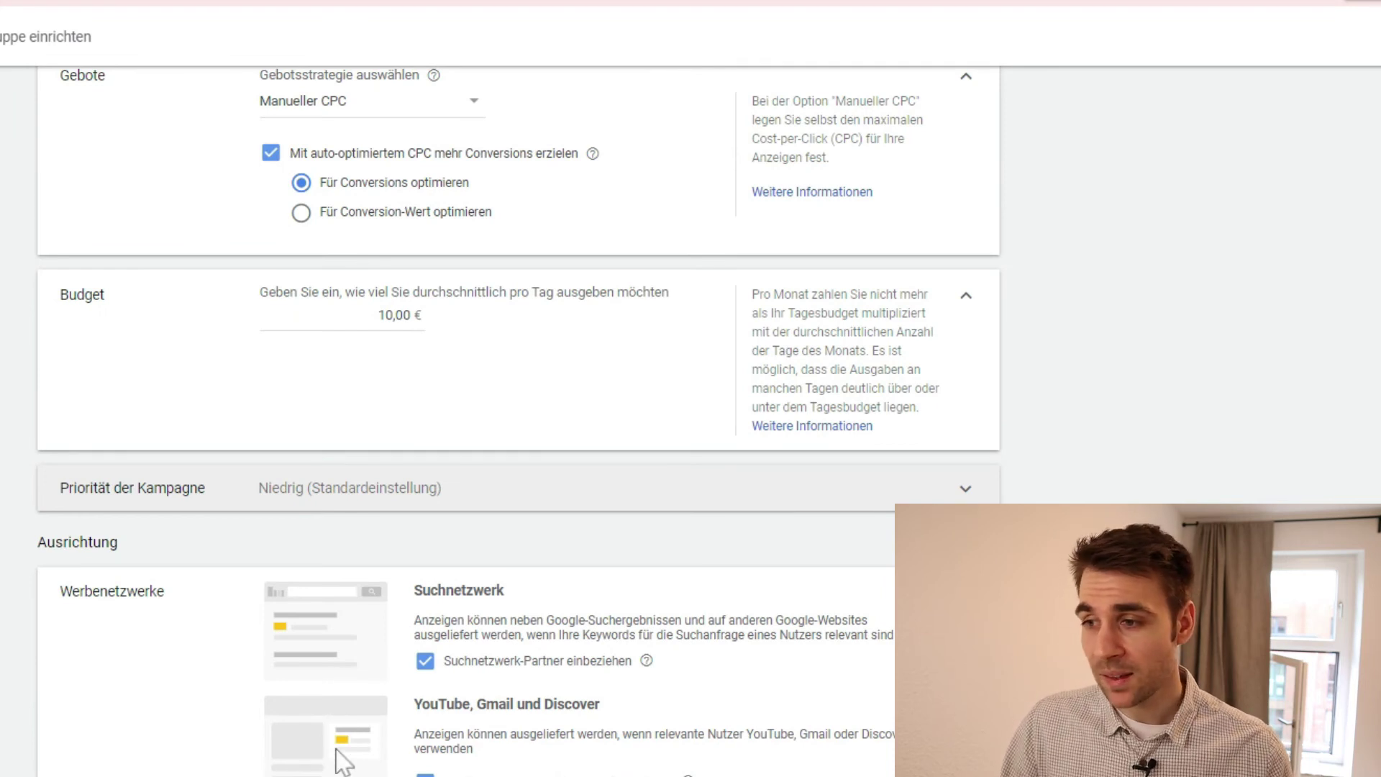
# Exclude YouTube, Gmail and Discover from the campaign's Werbenetzwerke while keeping the Suchnetzwerk-Partner included
pyautogui.scroll(-1, 813, 722)
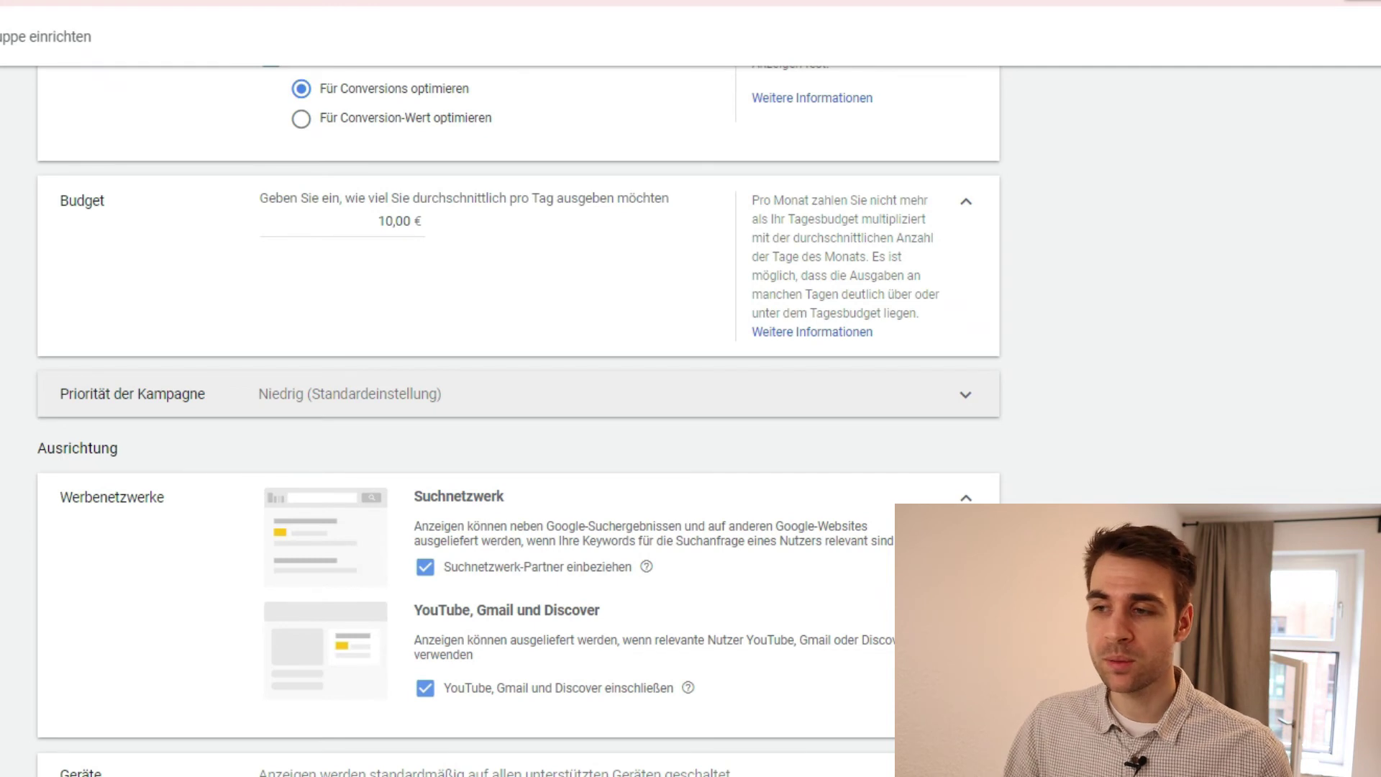
pyautogui.click(466, 691)
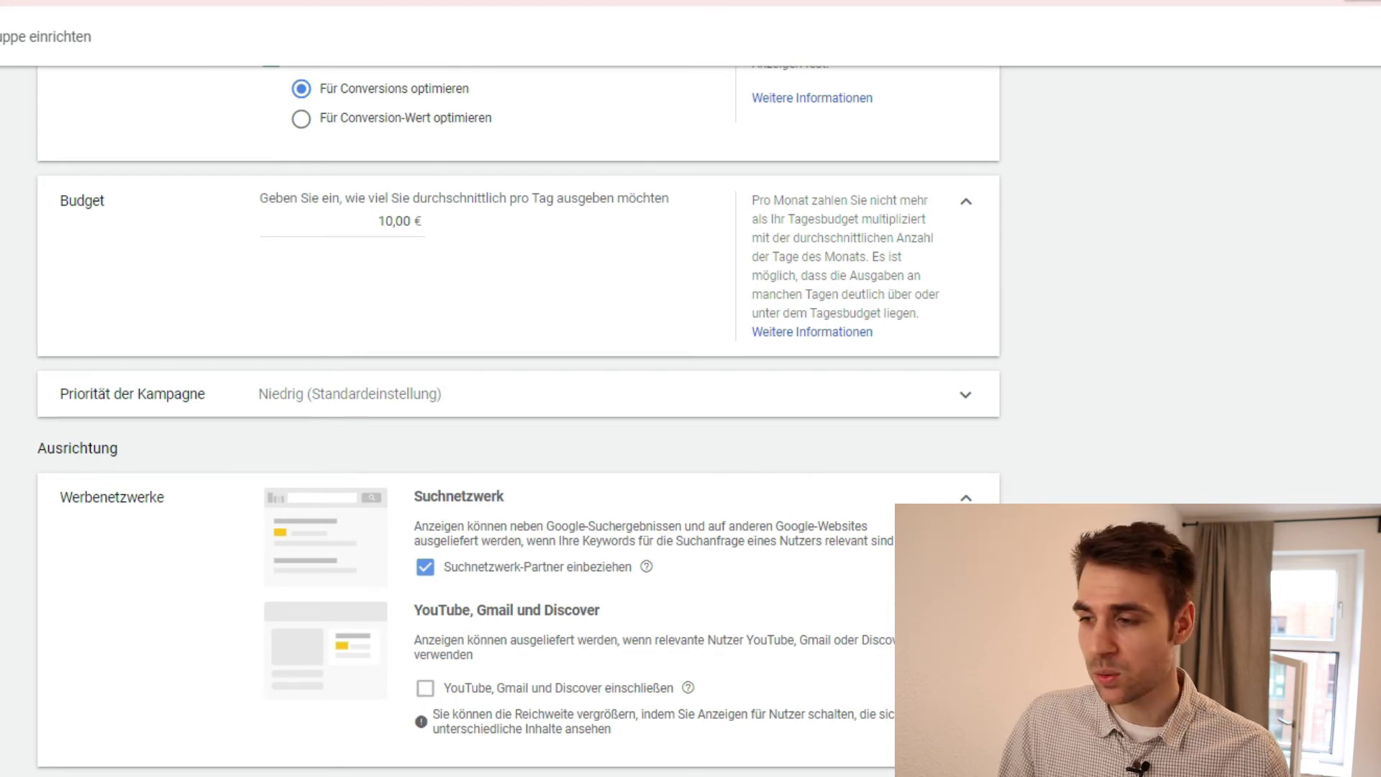
pyautogui.scroll(-3, 517, 389)
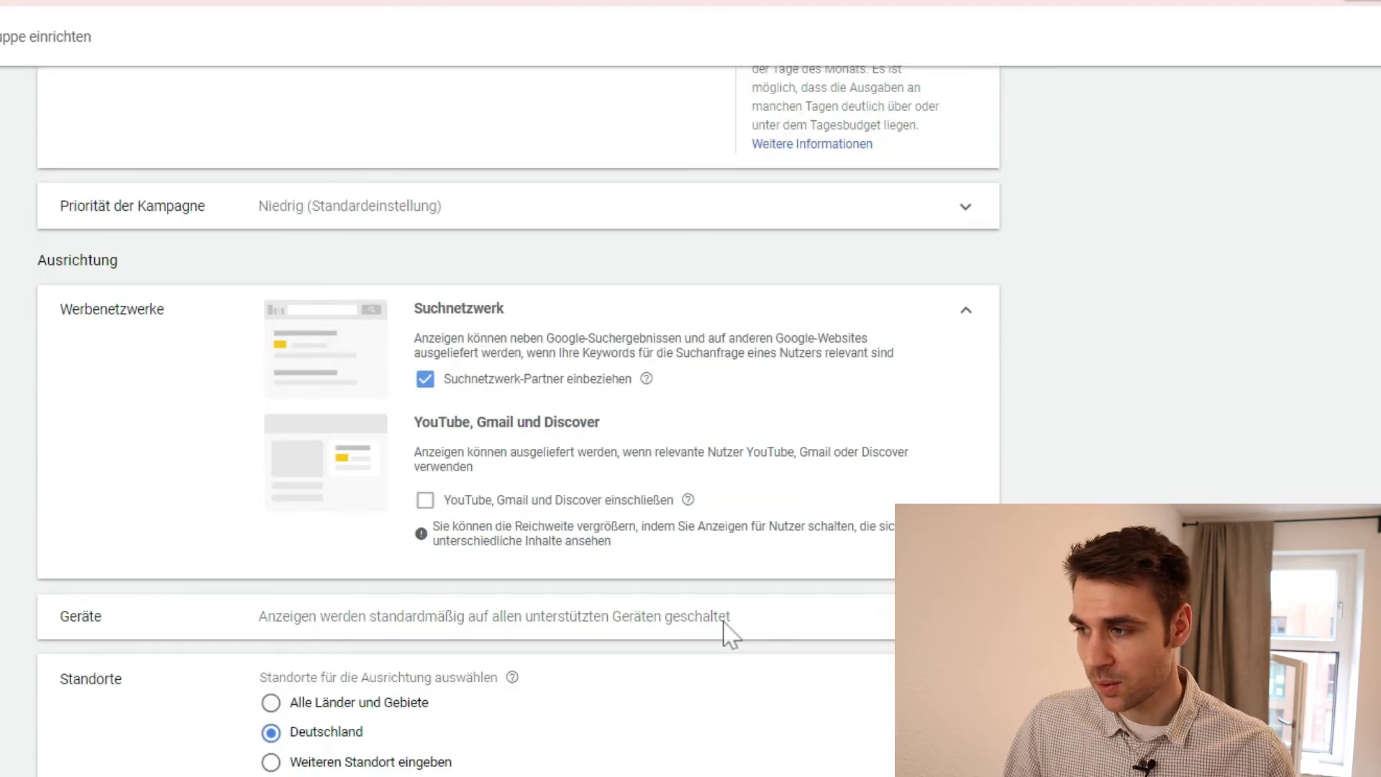
pyautogui.scroll(1, 724, 624)
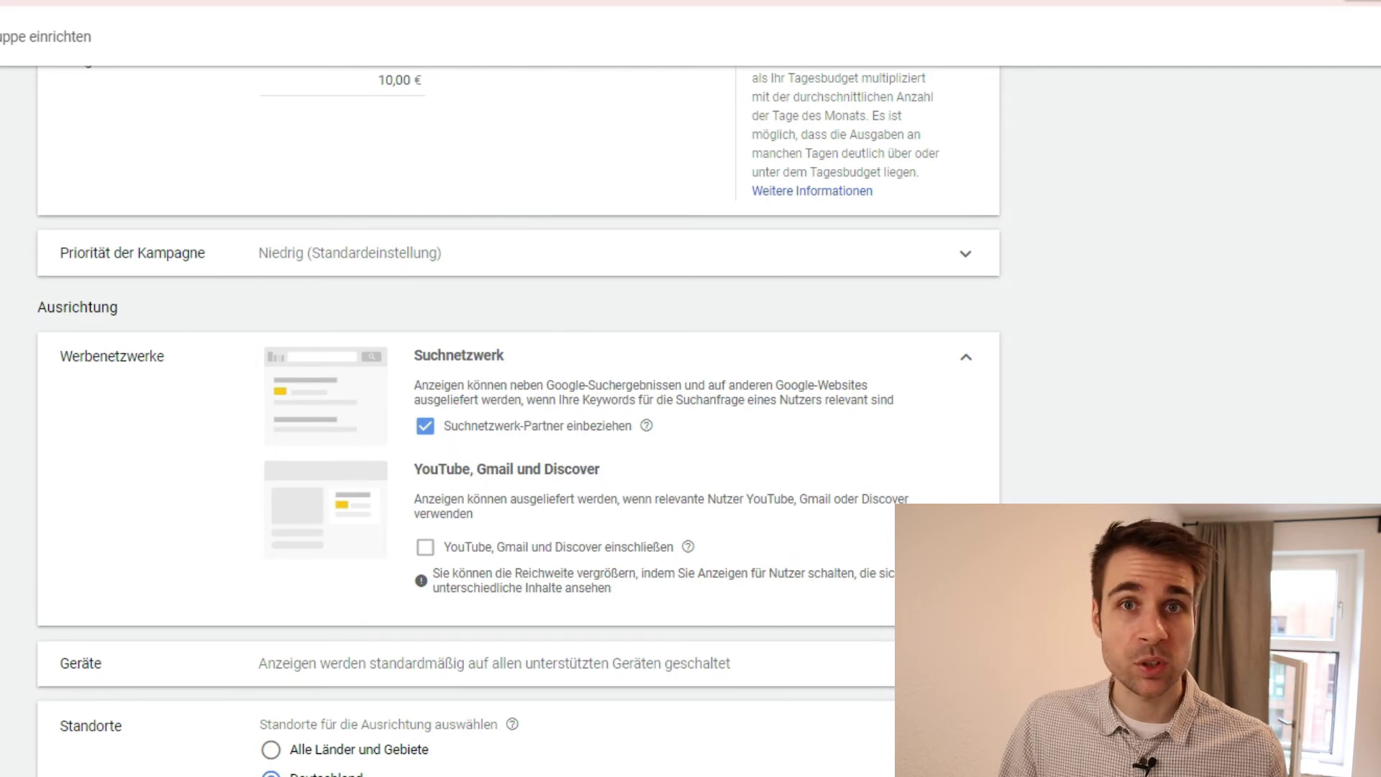
# Keep Deutschland as the campaign location, set its targeting option to Präsenz, and save the campaign settings to continue to the ad group
pyautogui.scroll(-2, 518, 431)
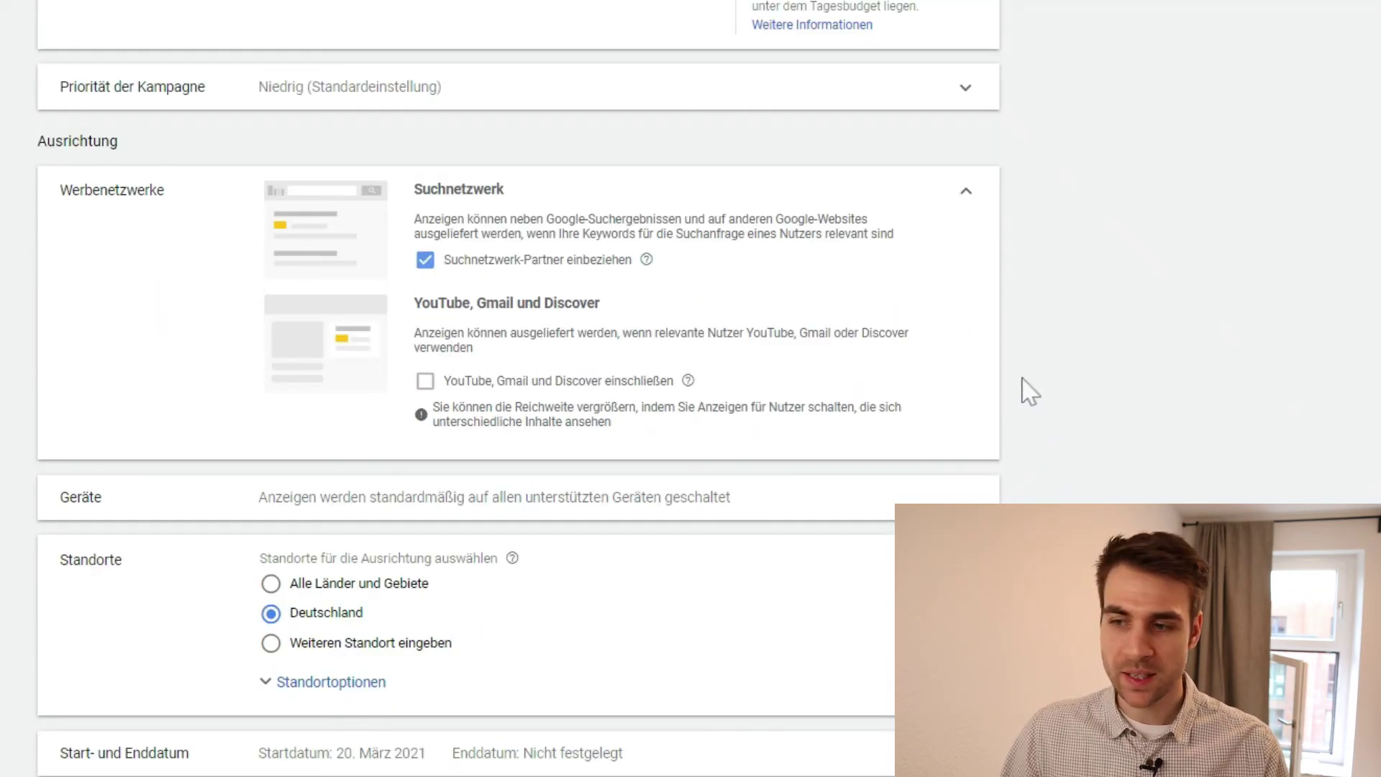
pyautogui.scroll(-1, 1032, 406)
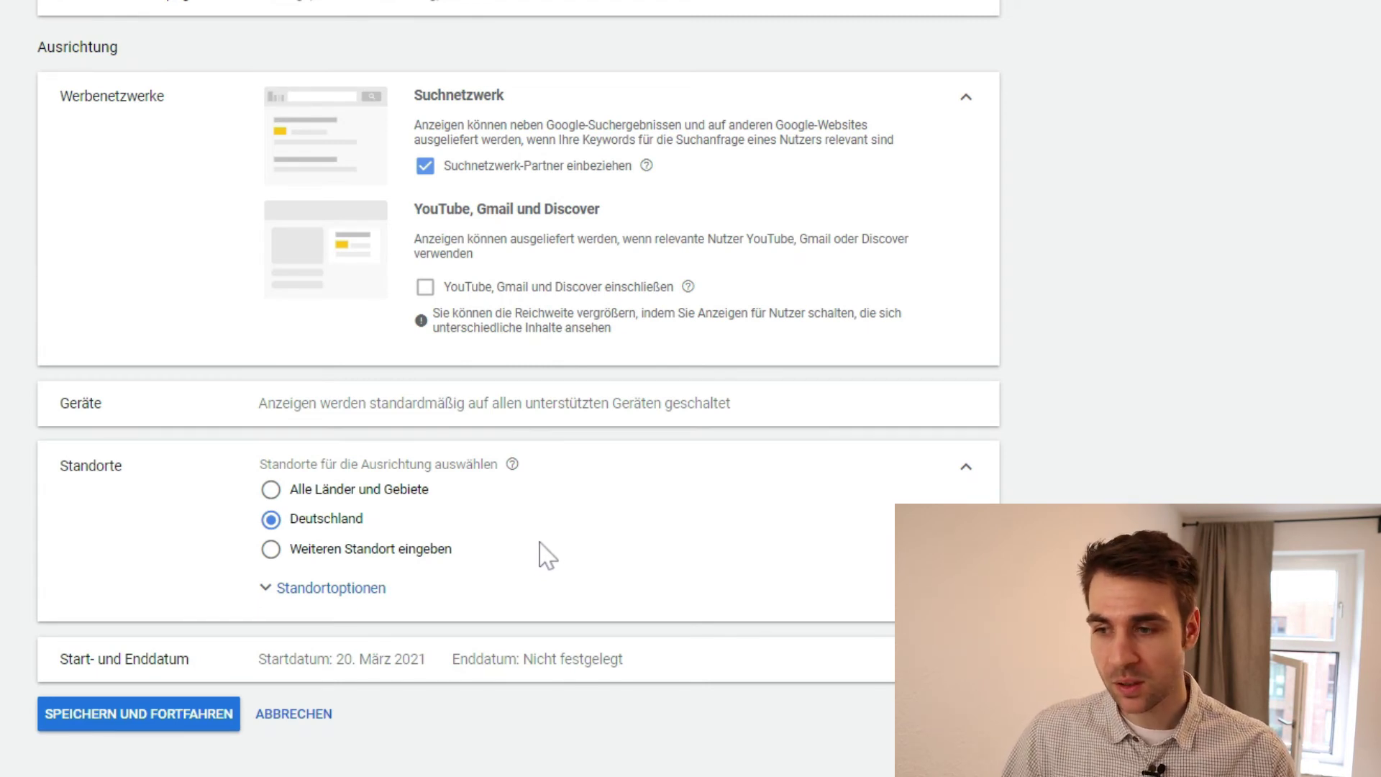
pyautogui.click(329, 602)
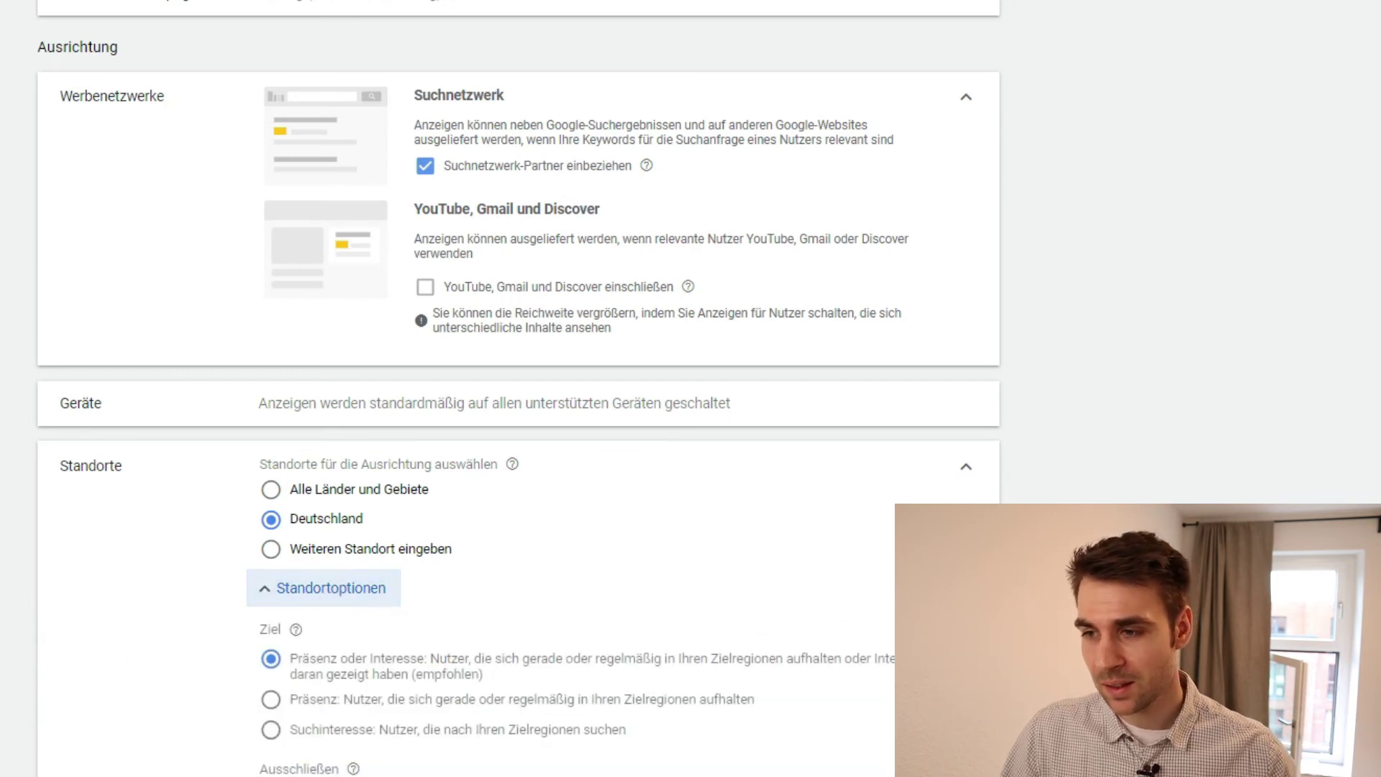
pyautogui.scroll(-3, 504, 431)
pyautogui.click(338, 512)
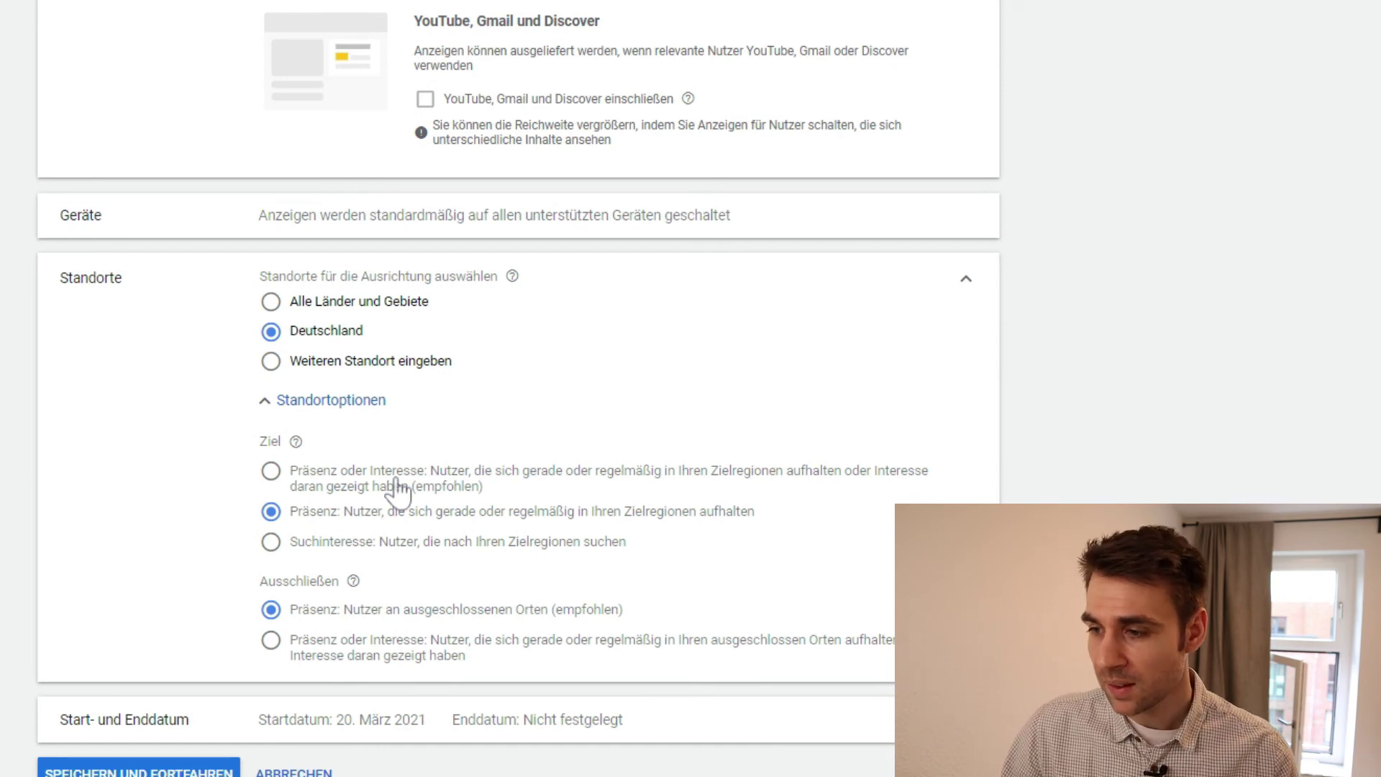
pyautogui.scroll(-1, 1026, 487)
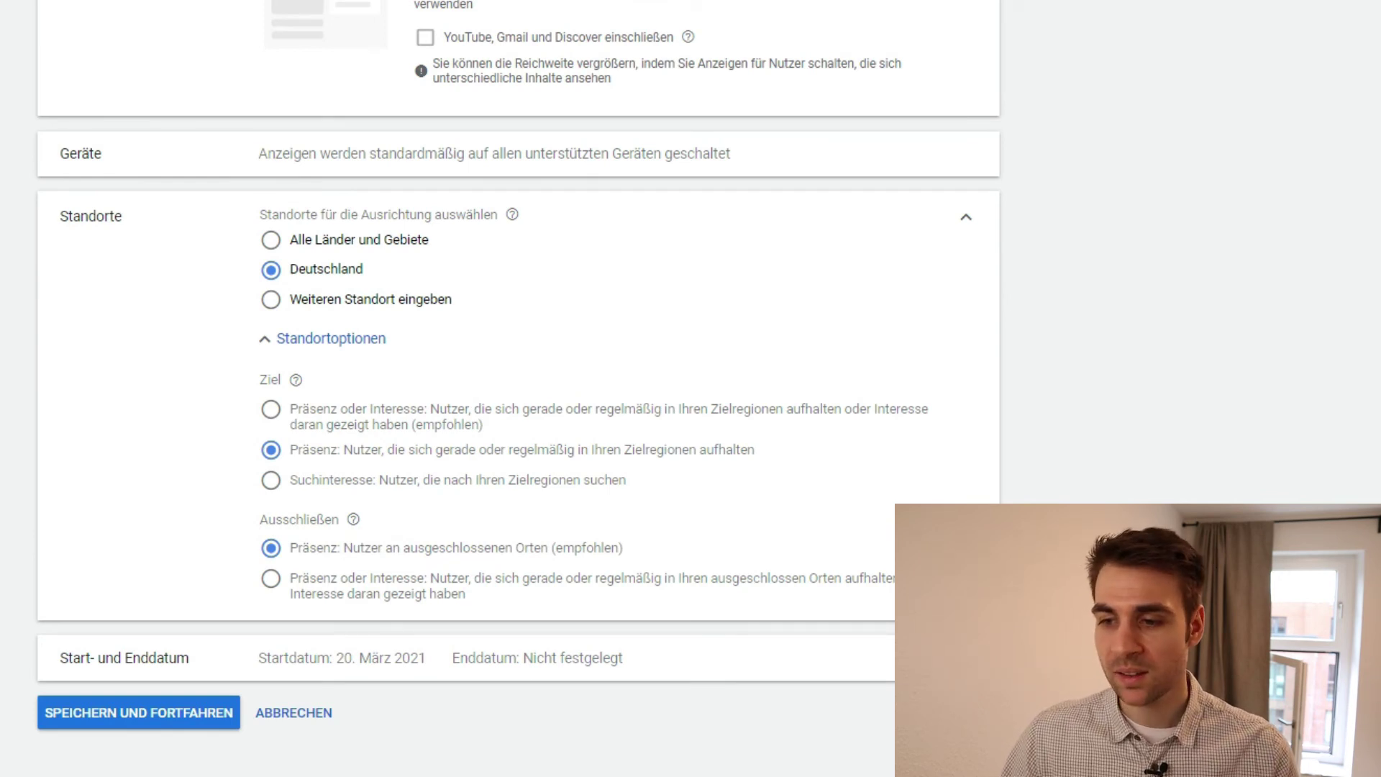
pyautogui.click(111, 714)
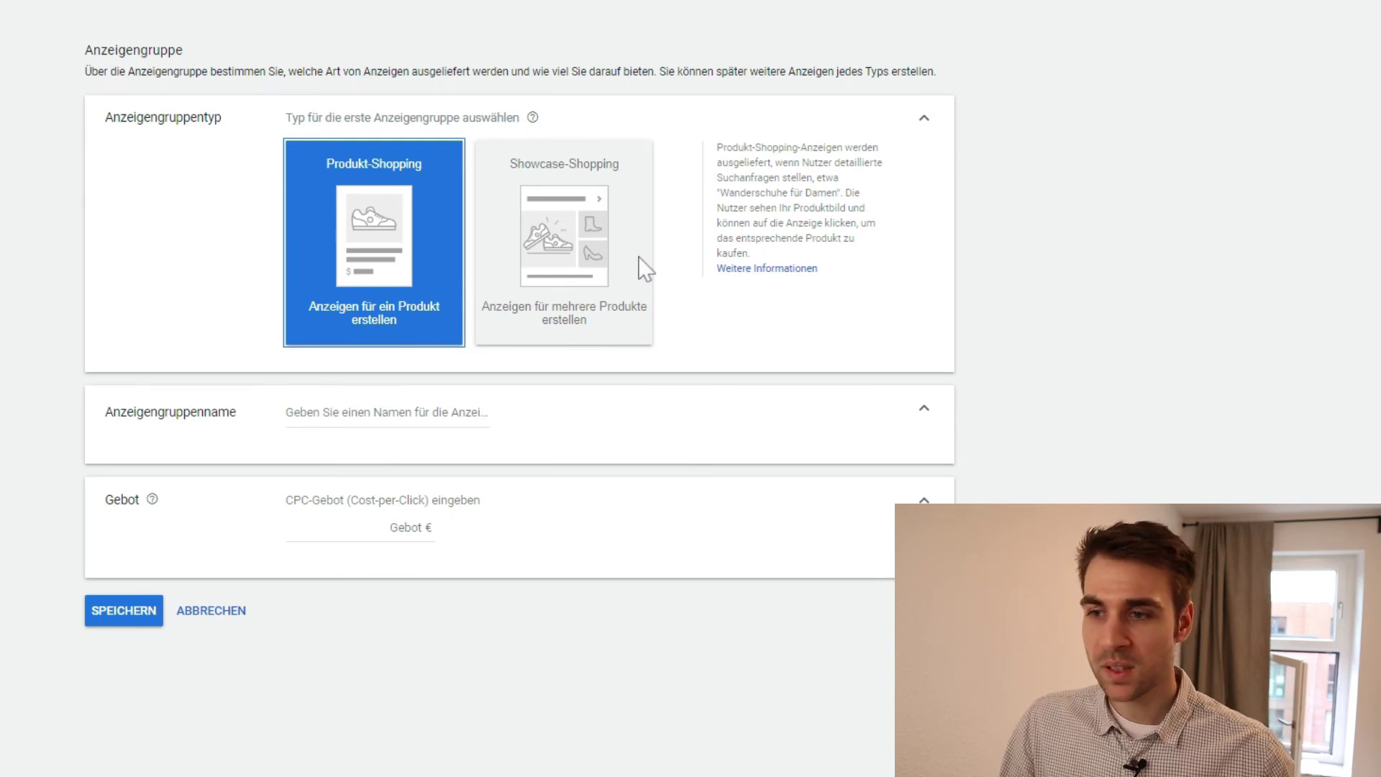
# Name the Produkt-Shopping ad group "Ad Group 1"
pyautogui.click(365, 424)
pyautogui.write('Ad Grouo 1')
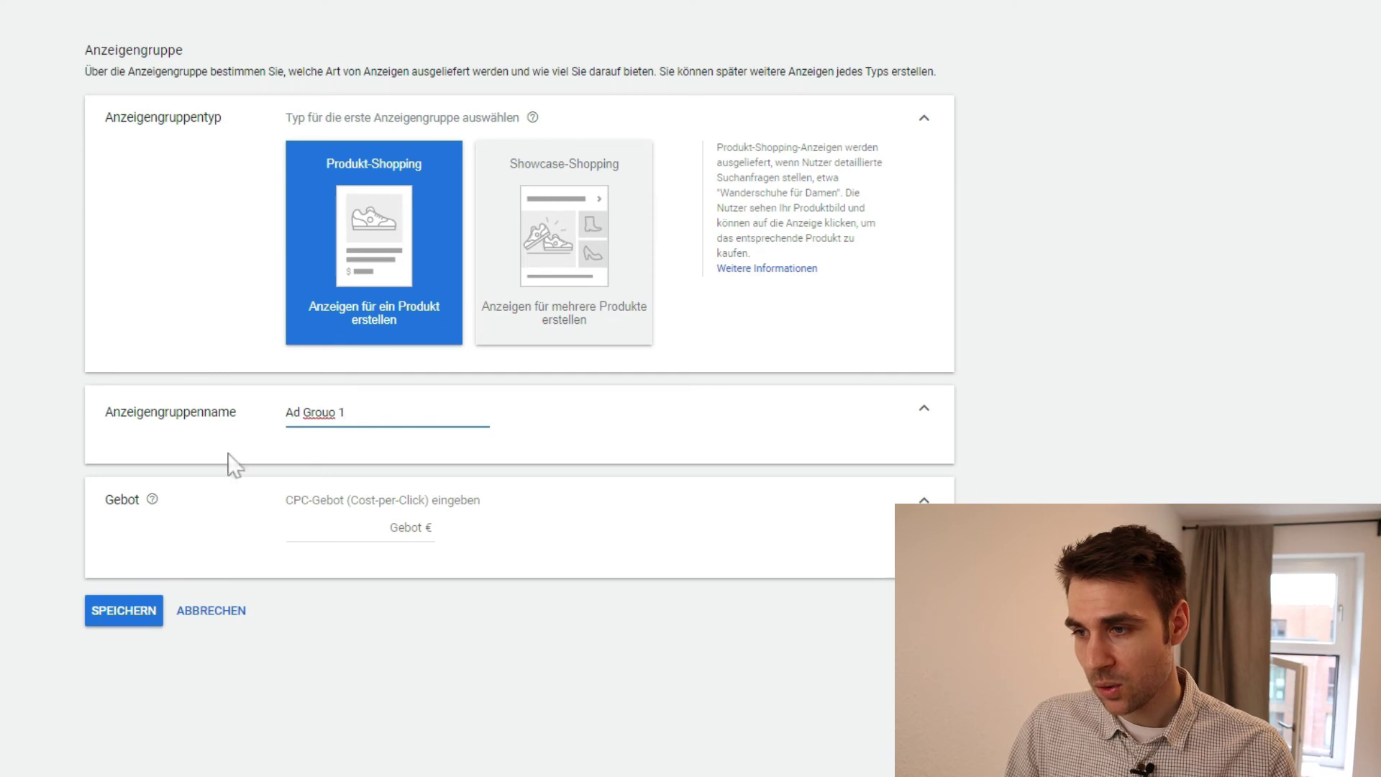
pyautogui.press('BackSpace')
pyautogui.press('BackSpace')
pyautogui.press('BackSpace')
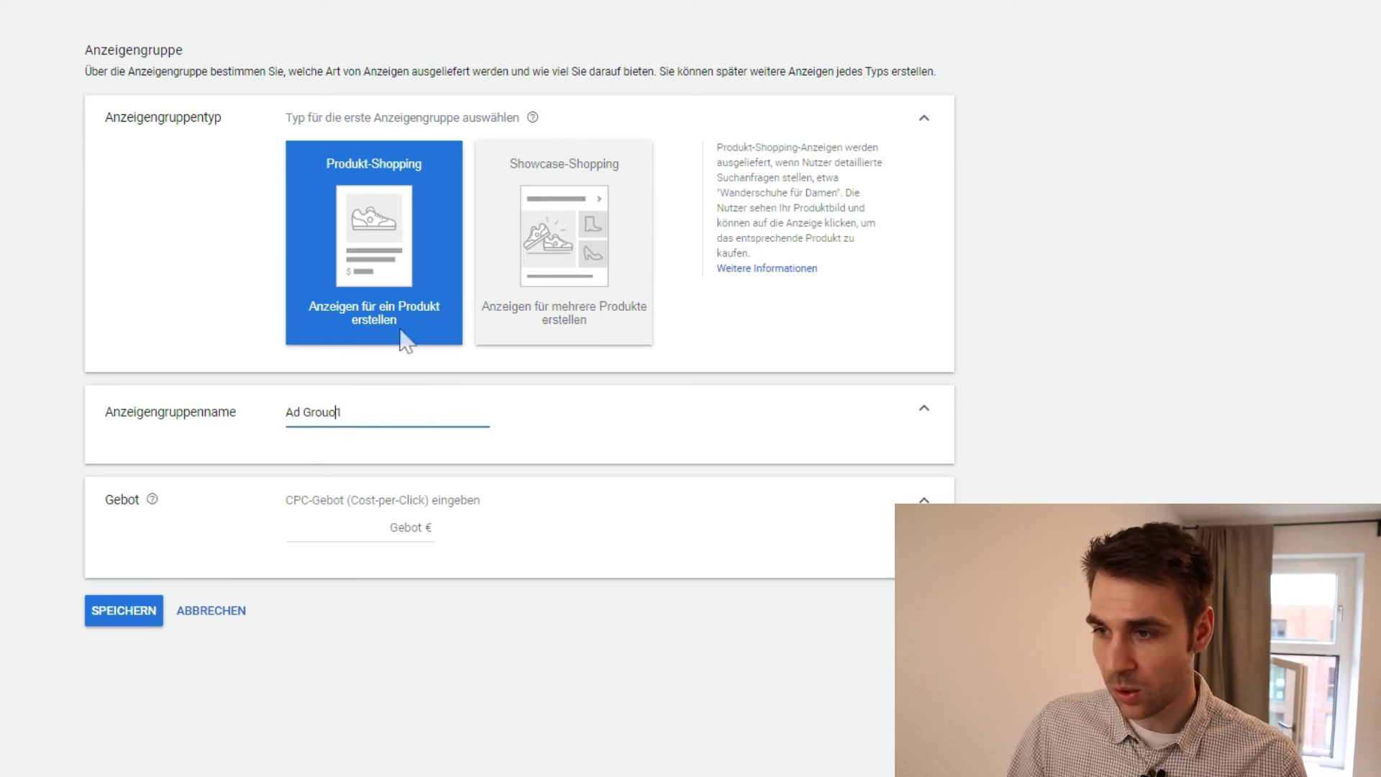
pyautogui.write('p 1')
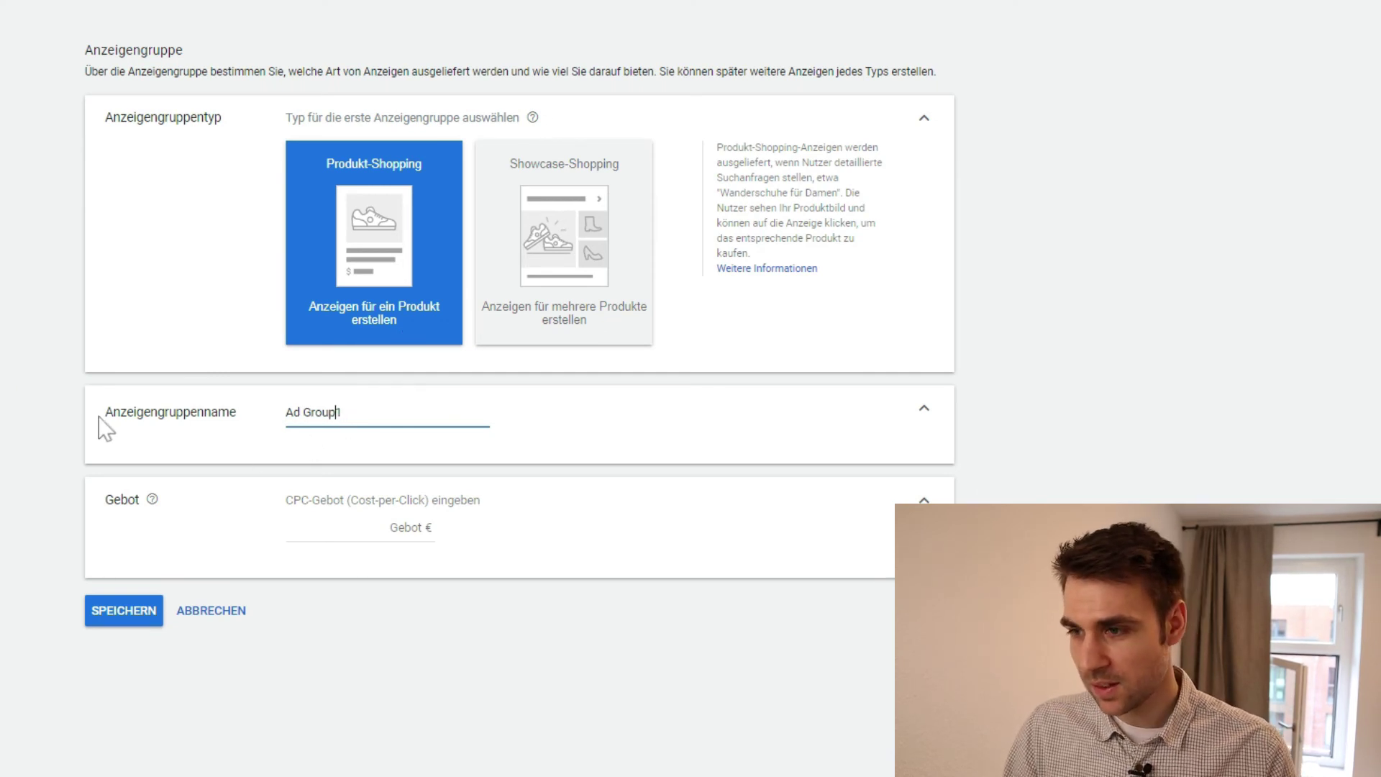
# Enter a CPC bid of 0.10 € for the ad group and save it to create the campaign
pyautogui.click(392, 536)
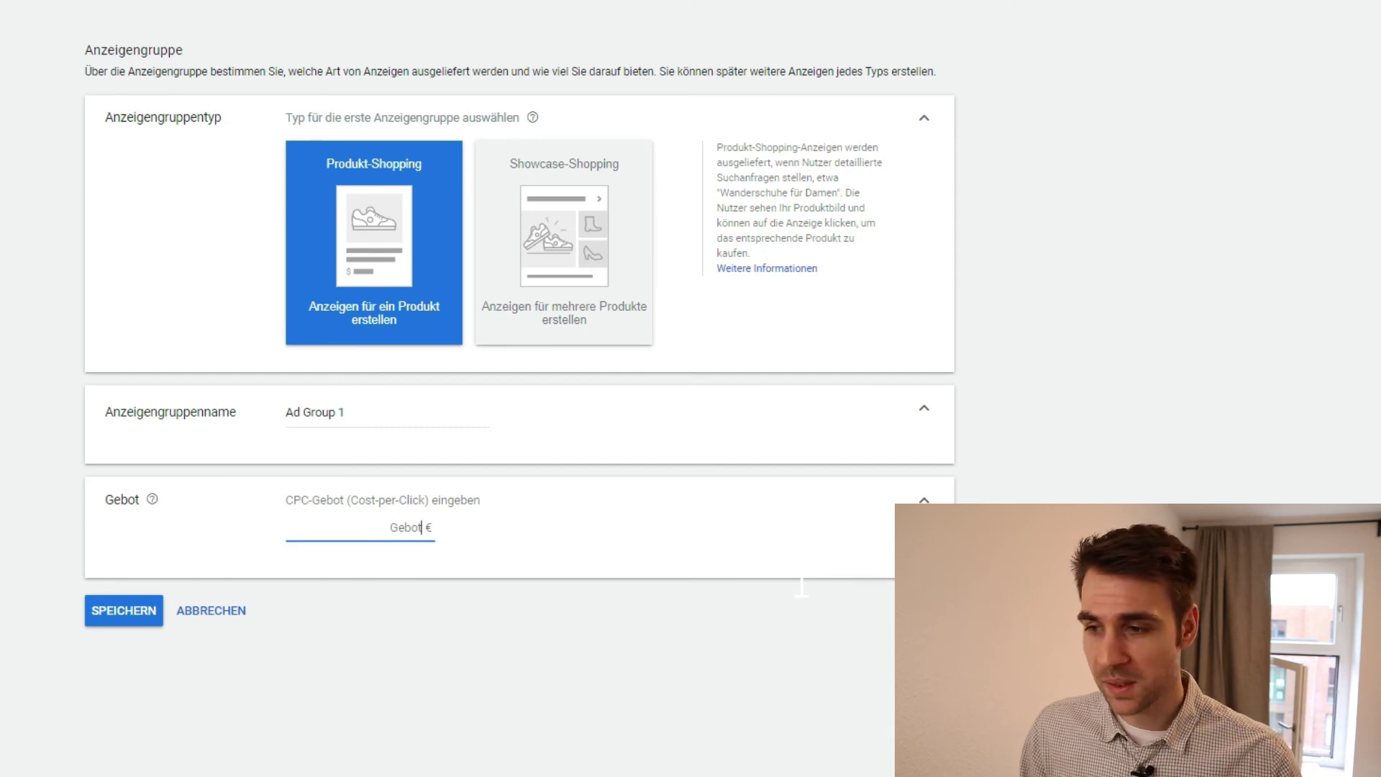
pyautogui.write('0.10')
pyautogui.click(564, 524)
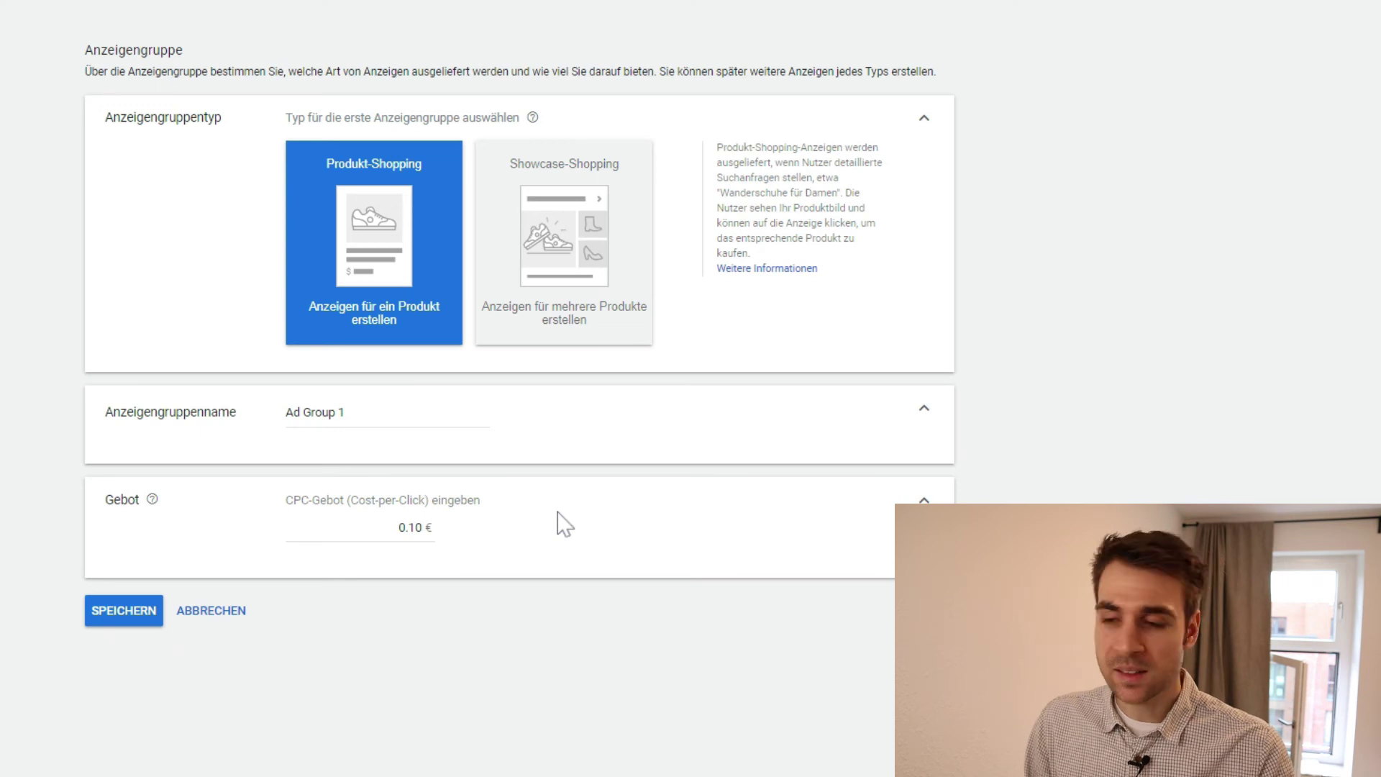
pyautogui.click(135, 620)
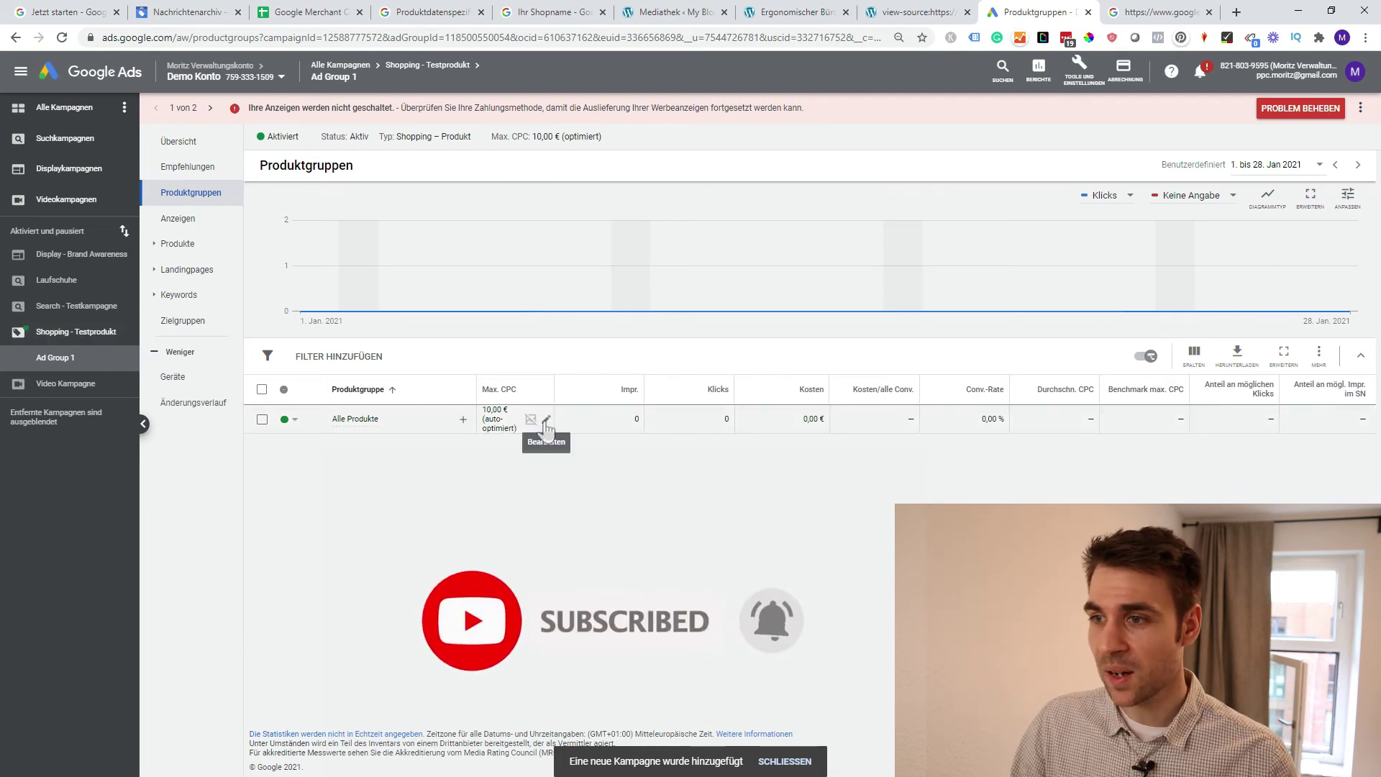
# Set the maximum CPC of the Alle Produkte product group to 0,10 € and save it
pyautogui.click(545, 422)
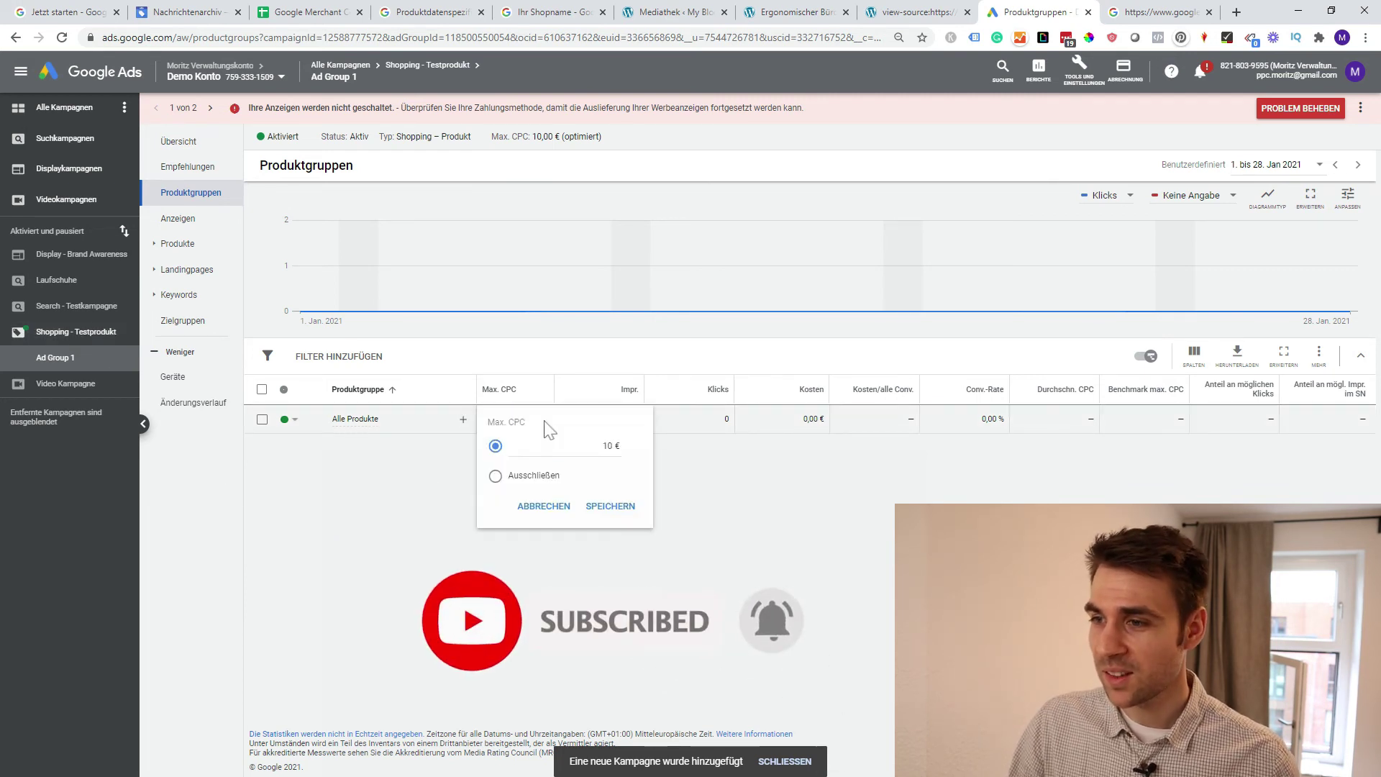
pyautogui.doubleClick(612, 448)
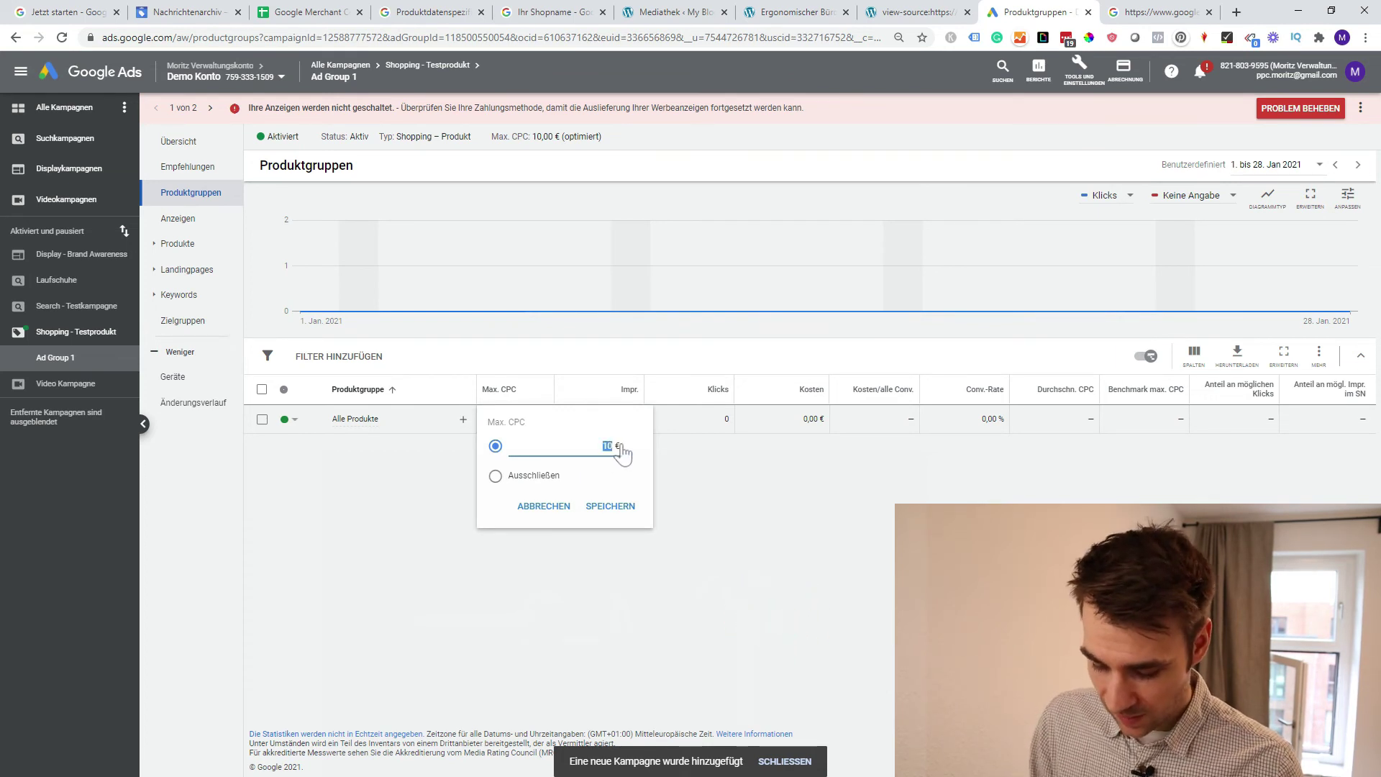
pyautogui.press('BackSpace')
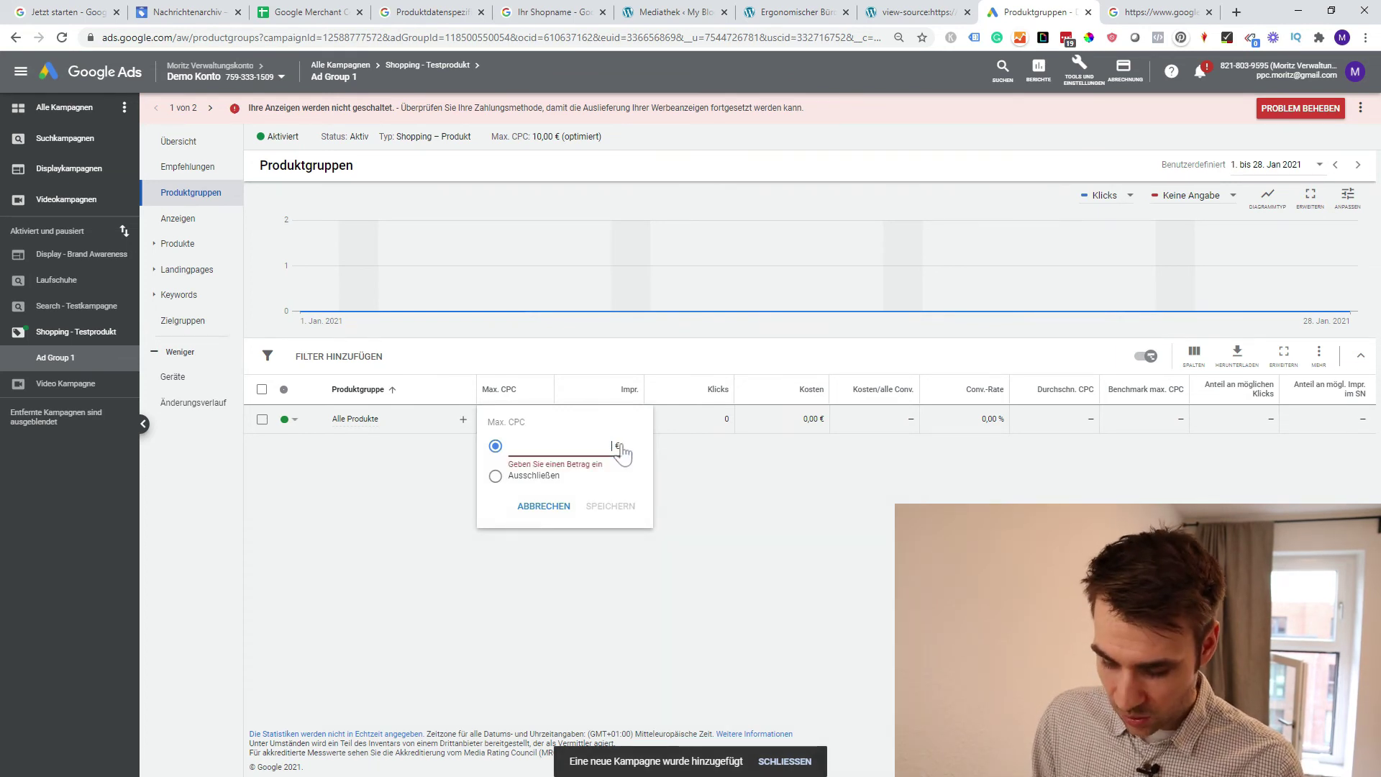
pyautogui.write('0,10')
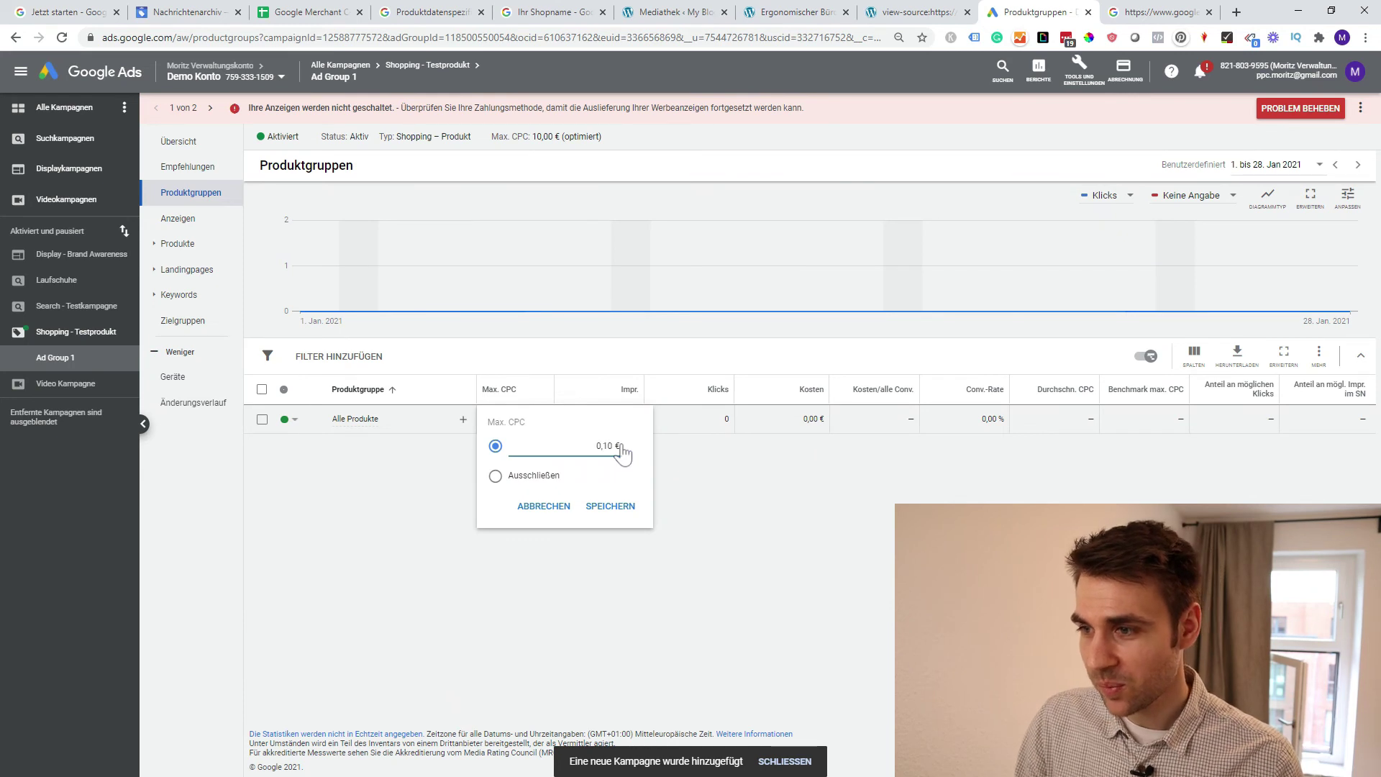
pyautogui.click(608, 505)
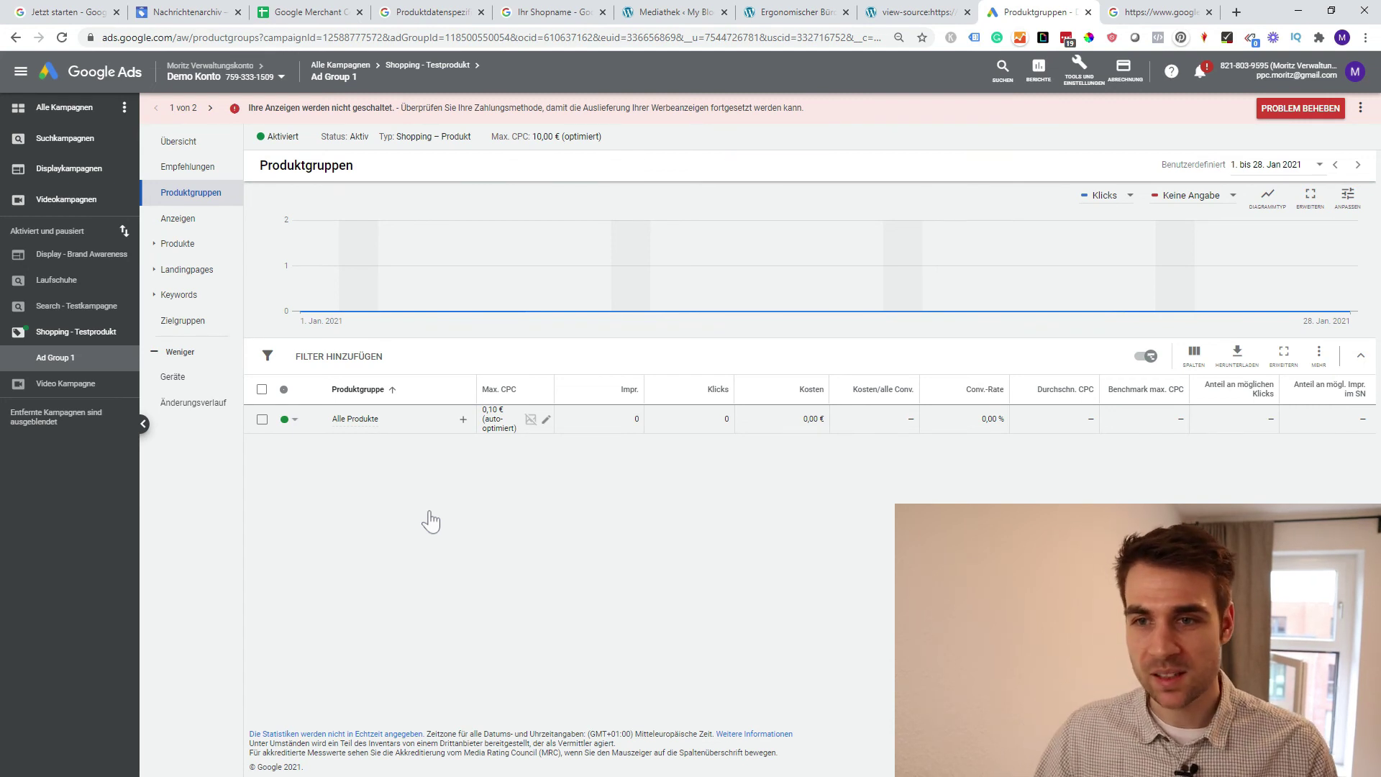
# Review the negative keywords and search terms of the Shopping - Testprodukt campaign, and the negative keywords of Ad Group 1
pyautogui.click(108, 337)
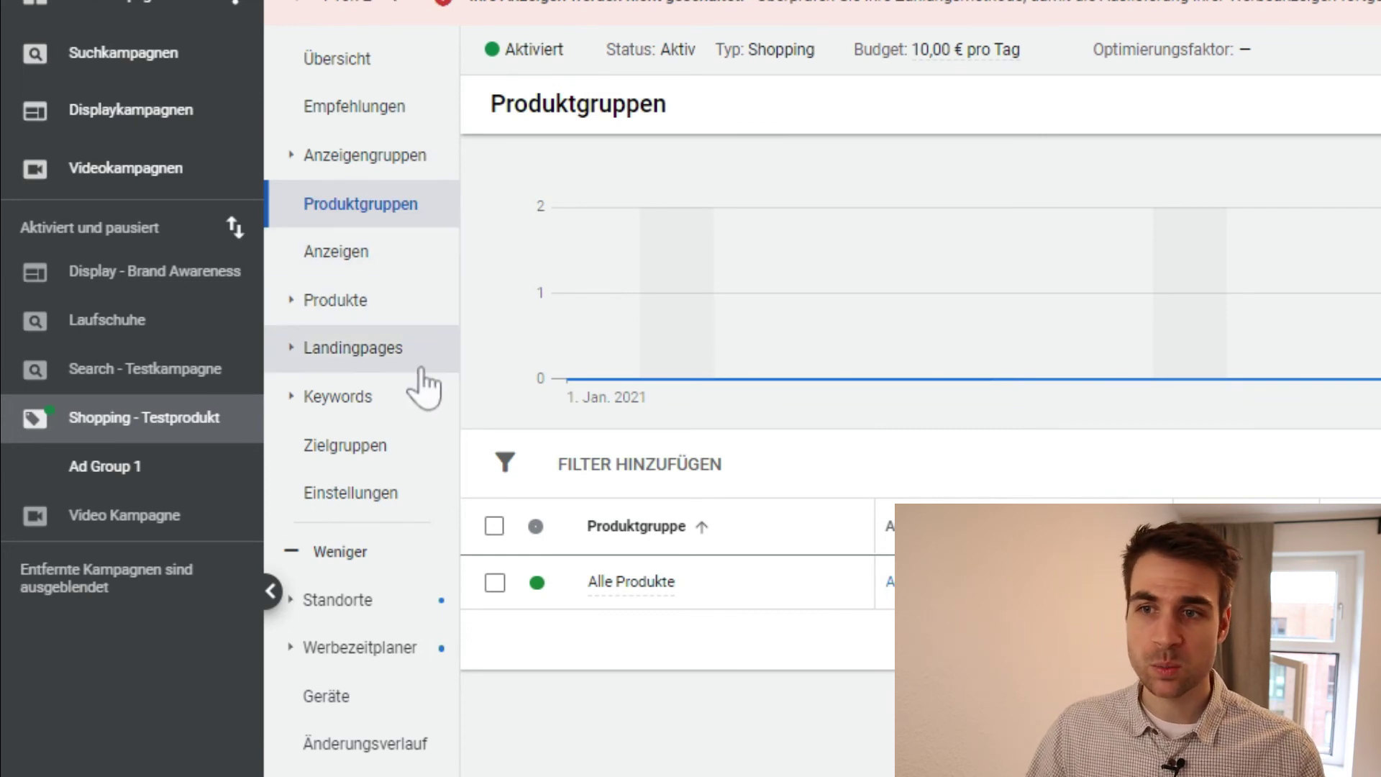
pyautogui.click(404, 394)
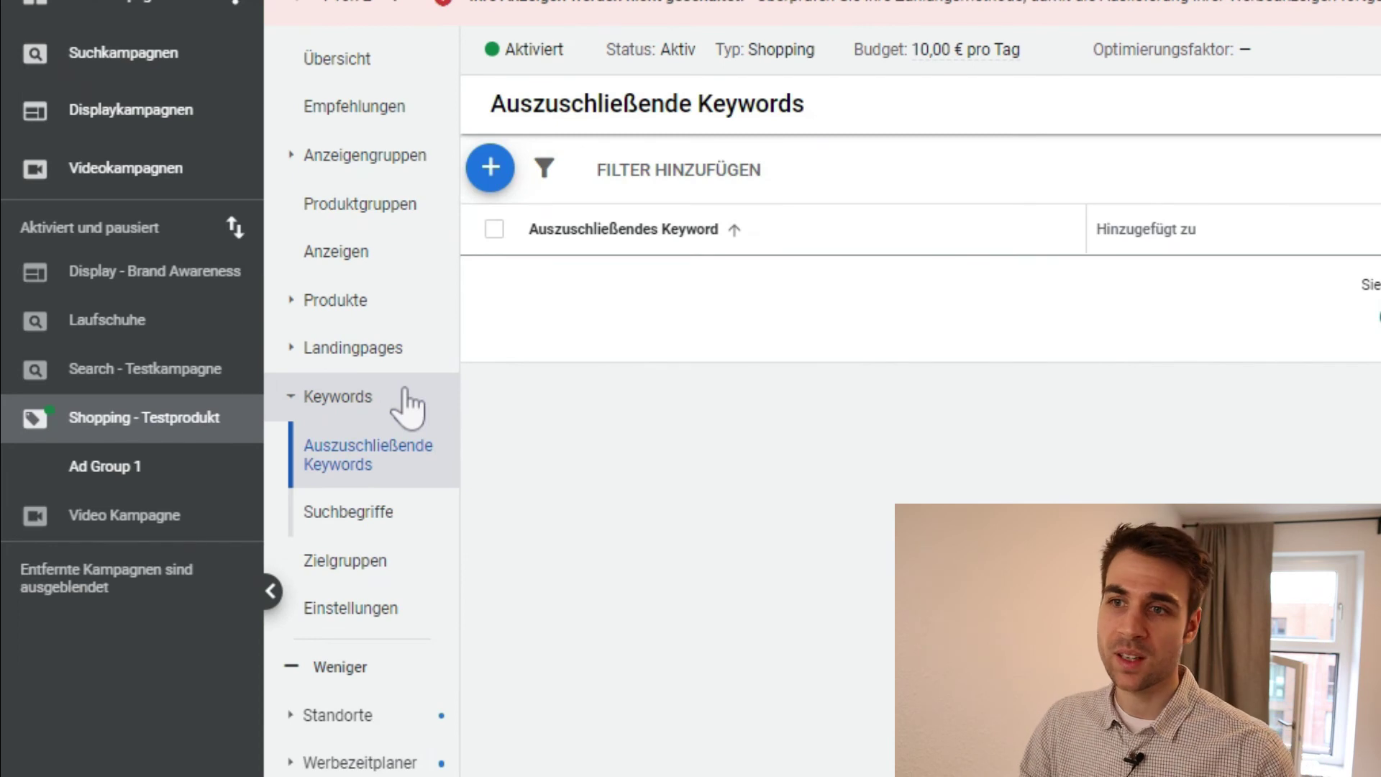
pyautogui.click(405, 515)
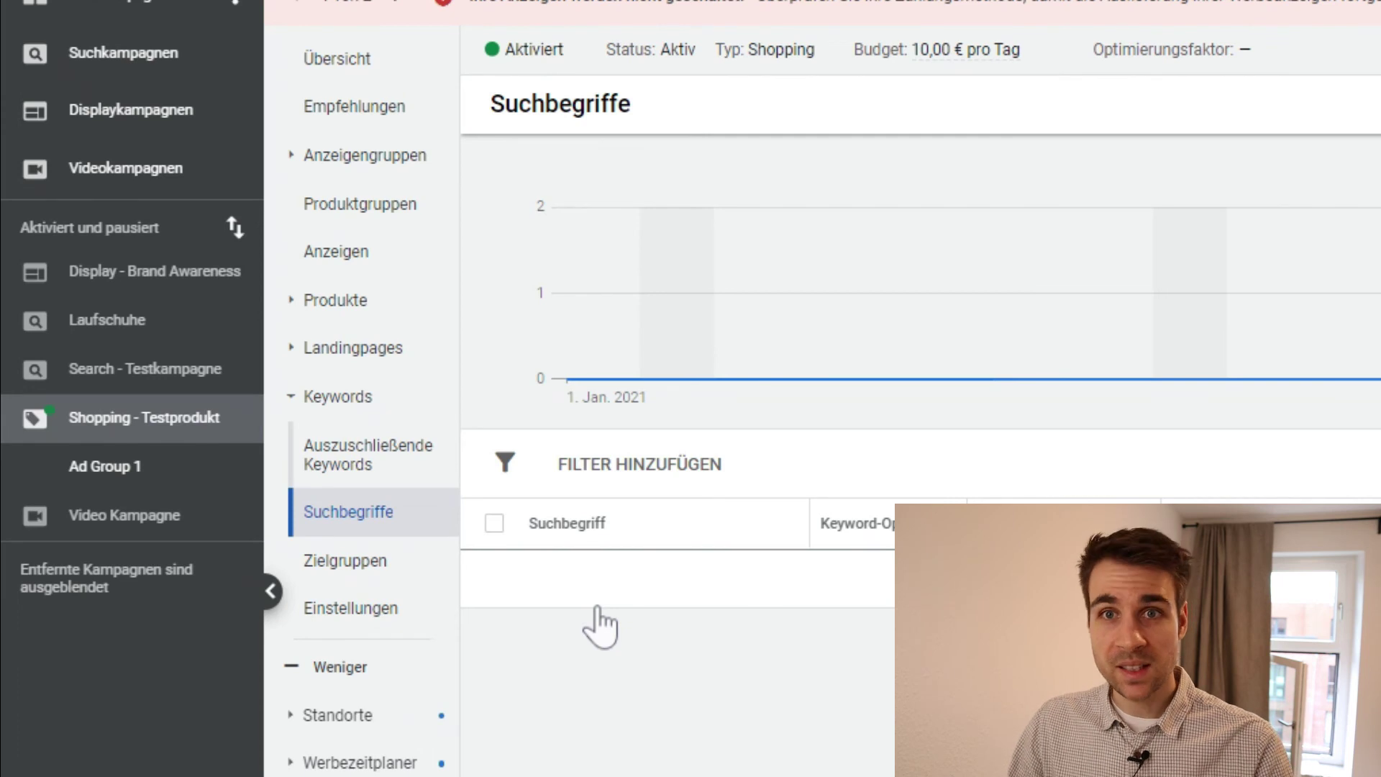
pyautogui.click(400, 468)
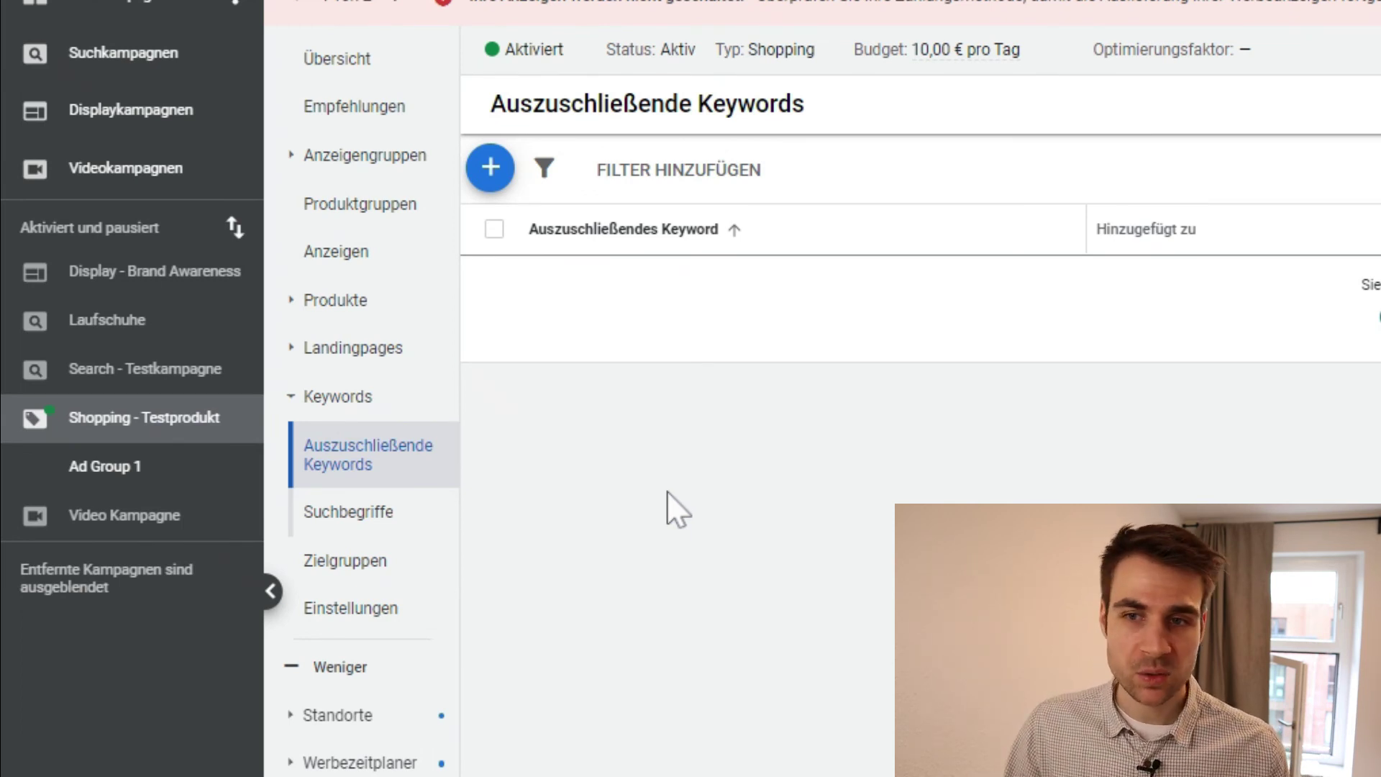
pyautogui.click(175, 476)
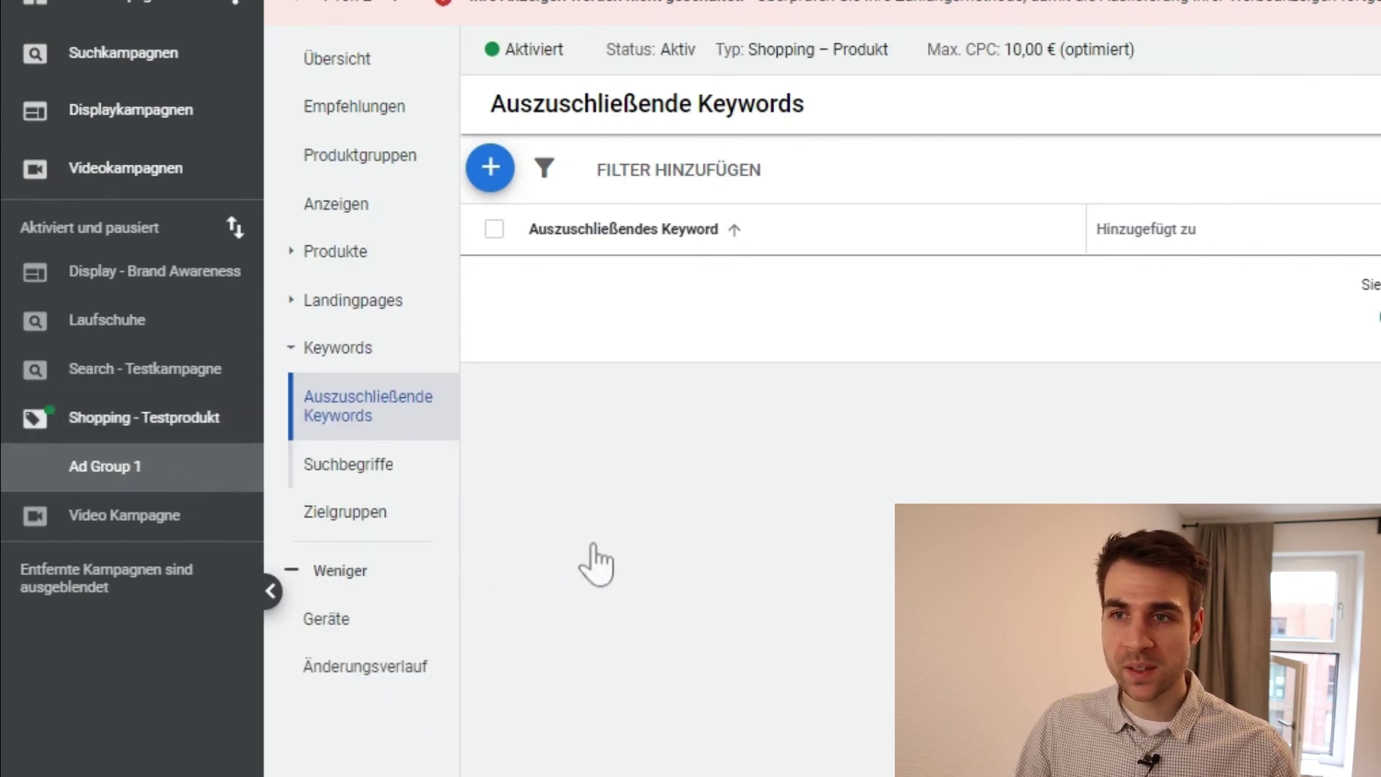
# Examine the attributes for subdividing Alle Produkte, compare the custom labels with the feed sheet's Benutzer column, and leave without adding a subdivision
pyautogui.click(409, 167)
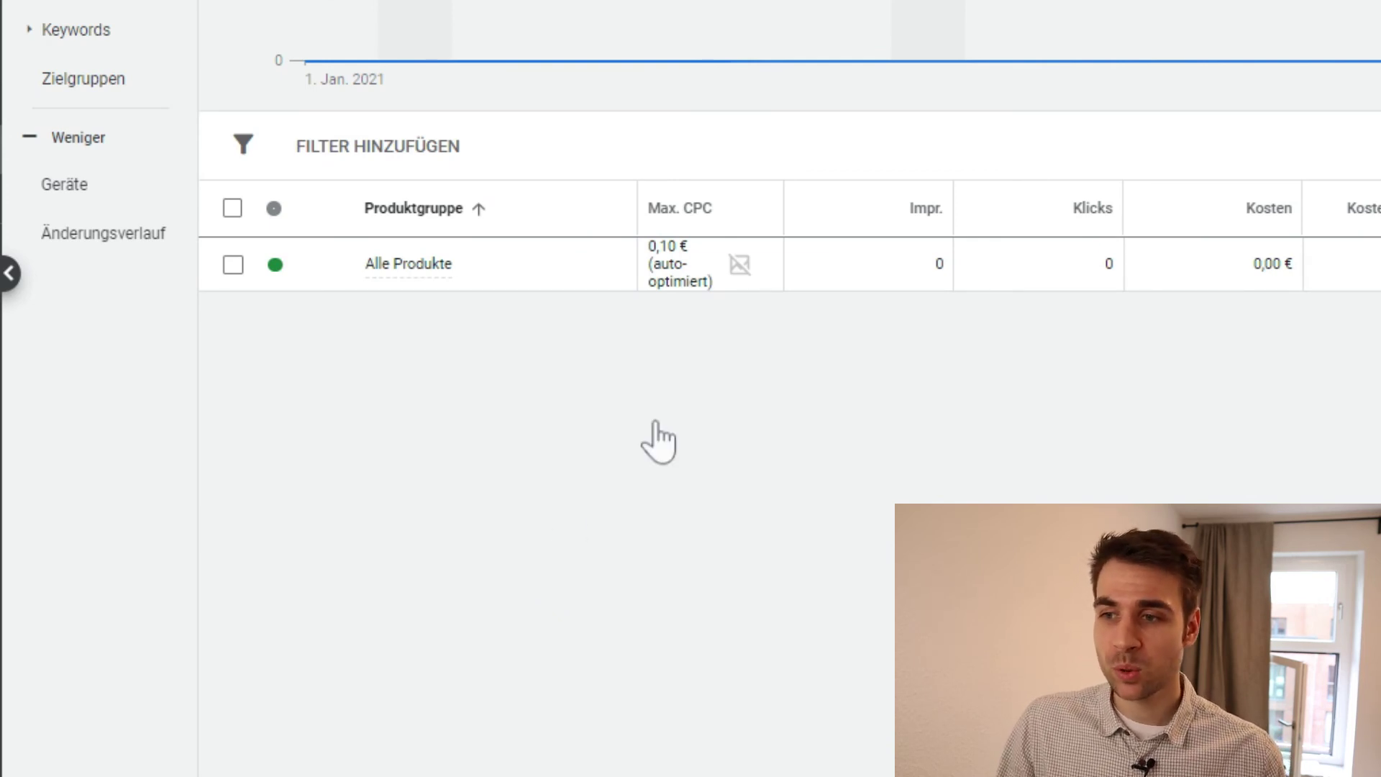
pyautogui.moveTo(611, 279)
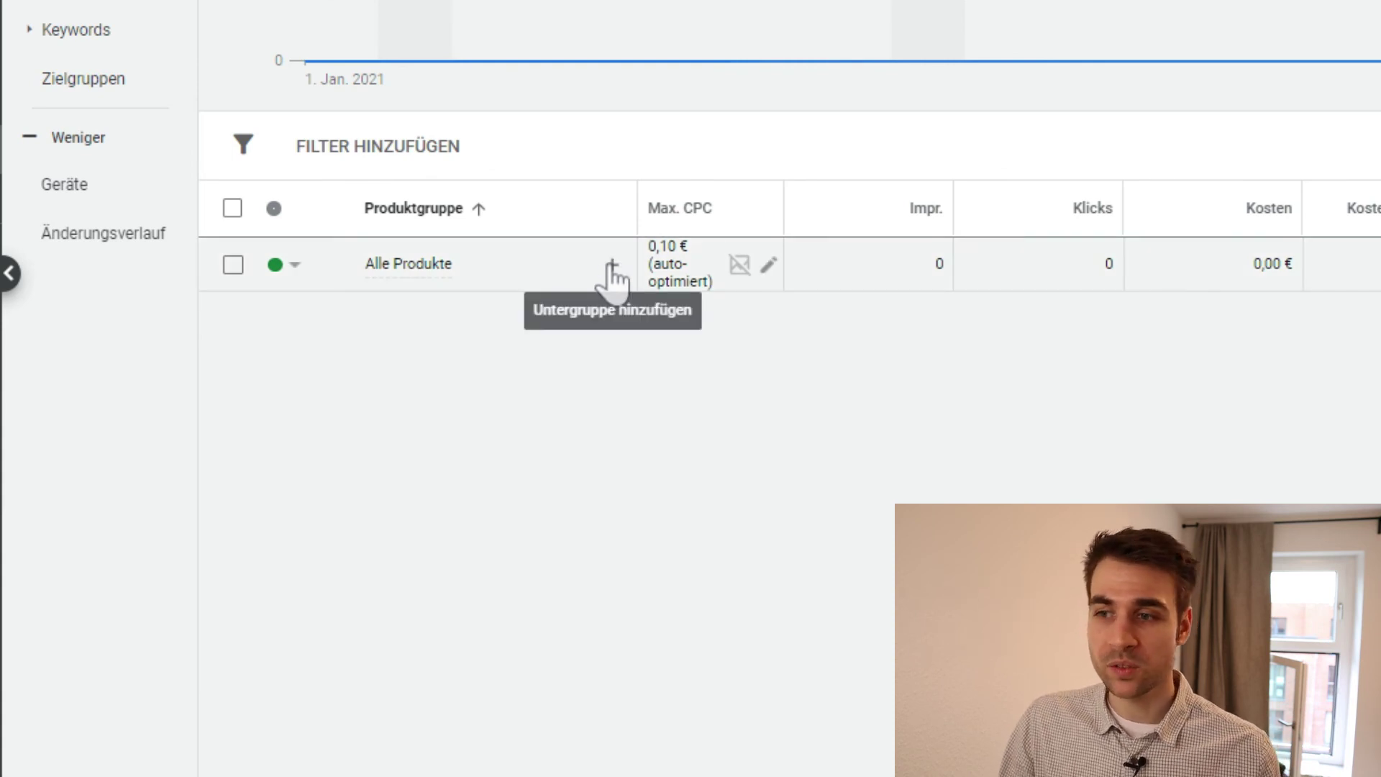
pyautogui.click(611, 272)
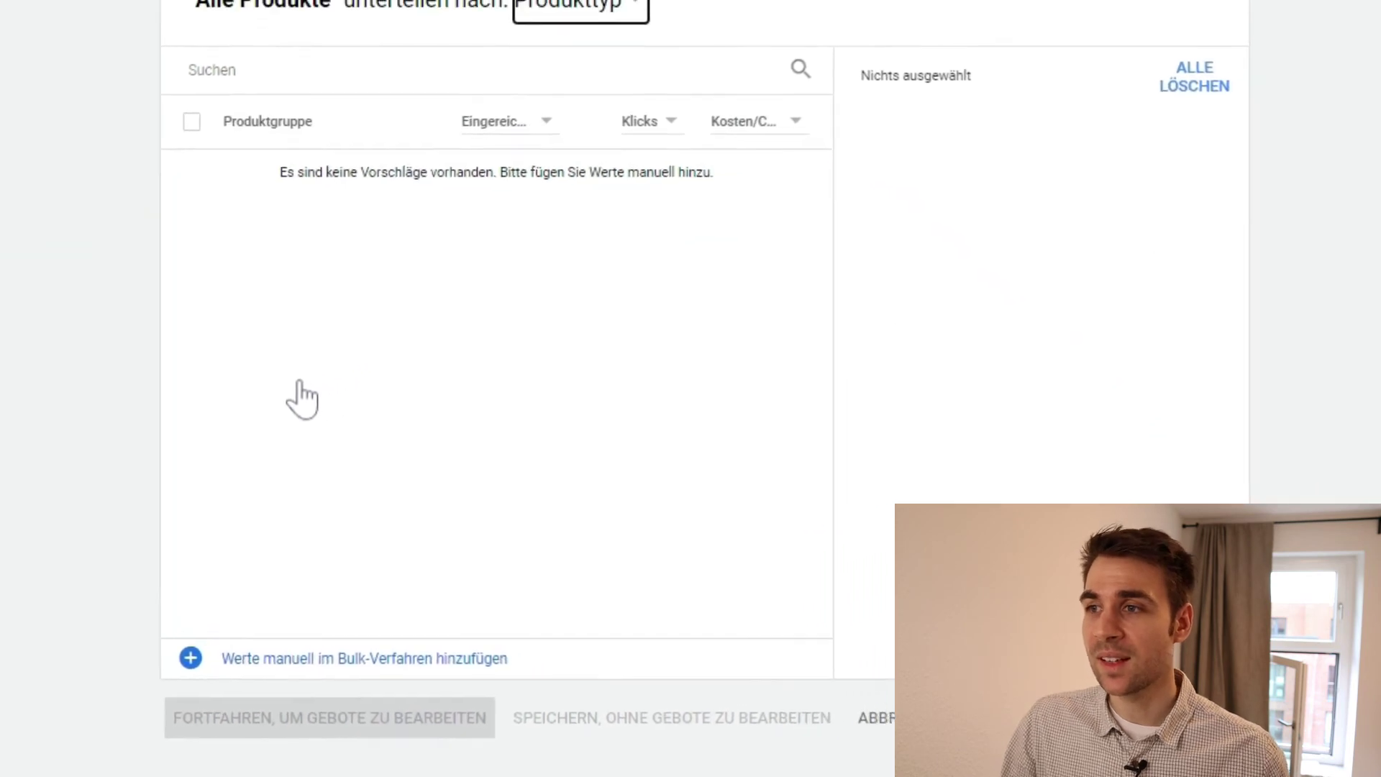
pyautogui.click(526, 40)
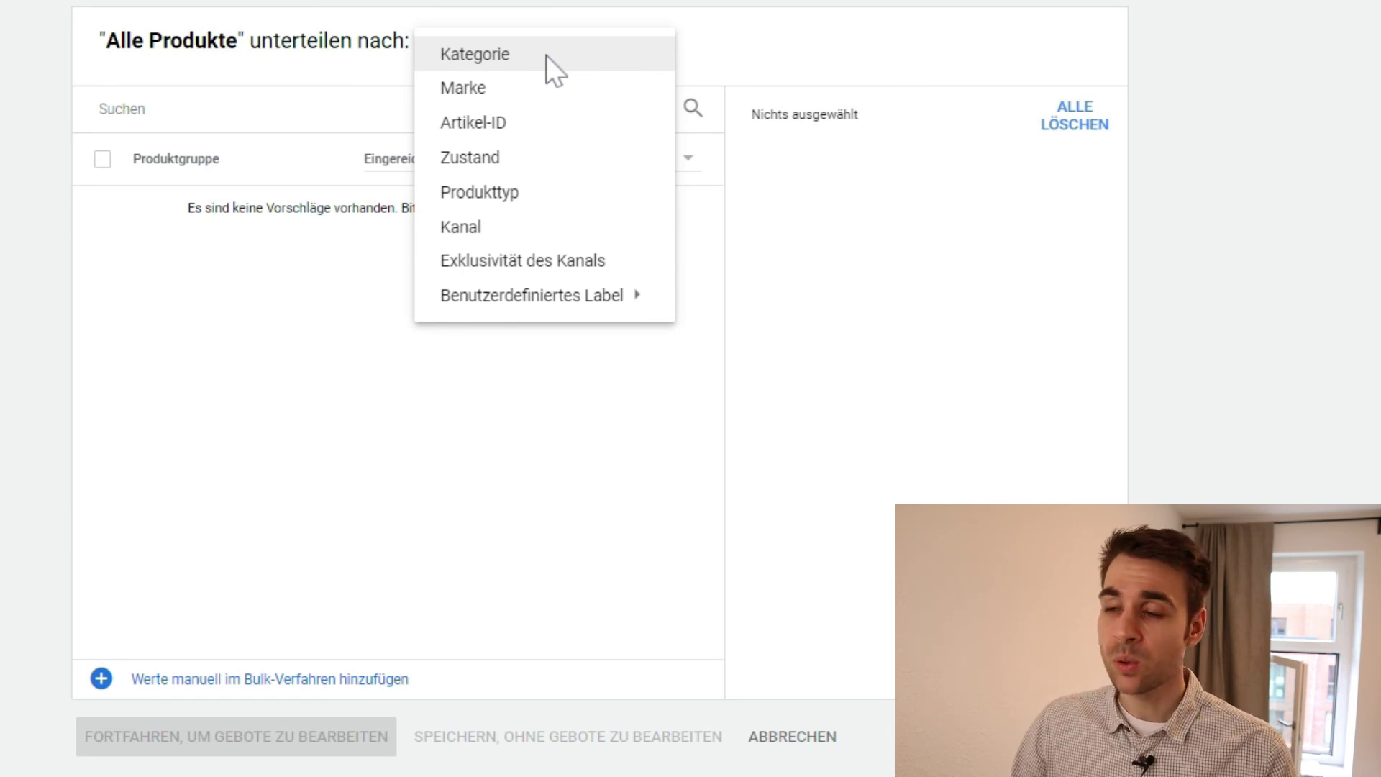
pyautogui.moveTo(595, 300)
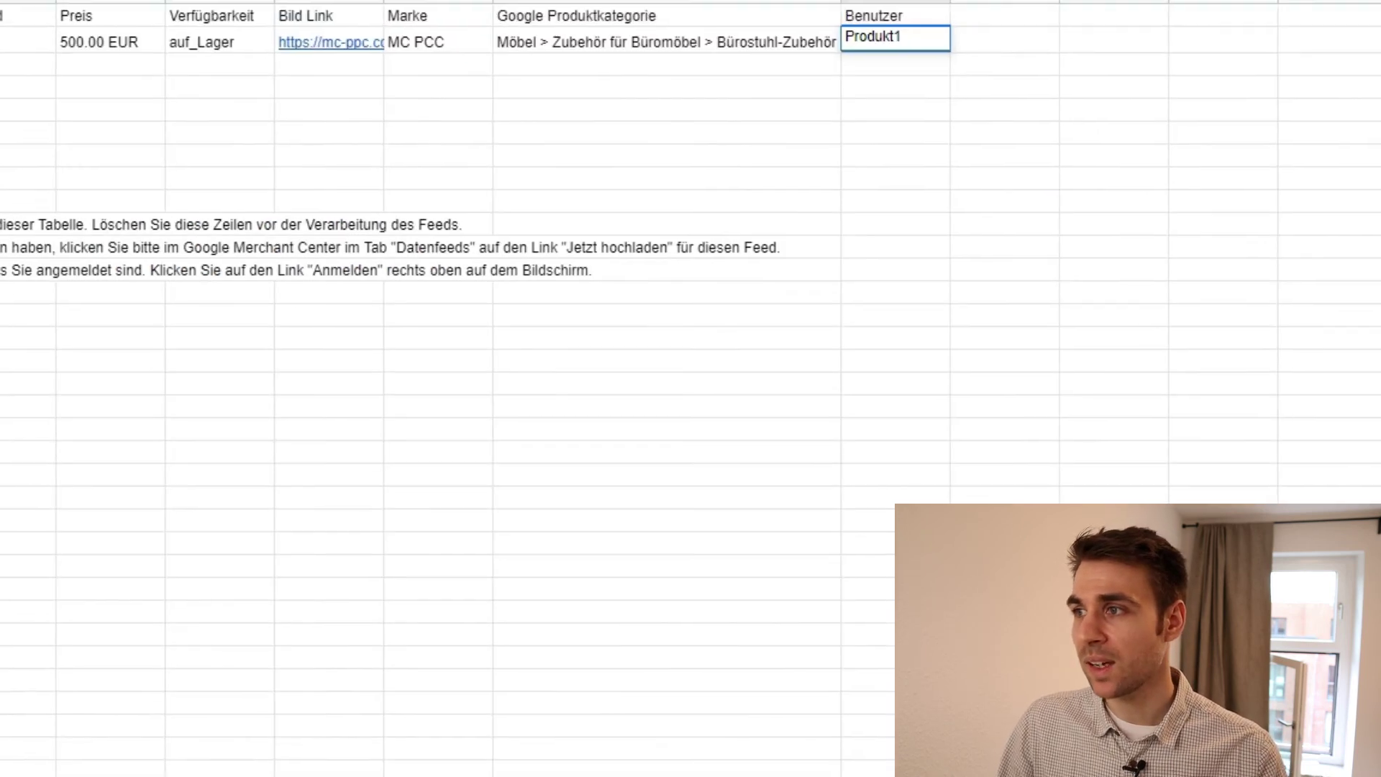
pyautogui.click(881, 199)
pyautogui.moveTo(897, 105); pyautogui.dragTo(897, 135)
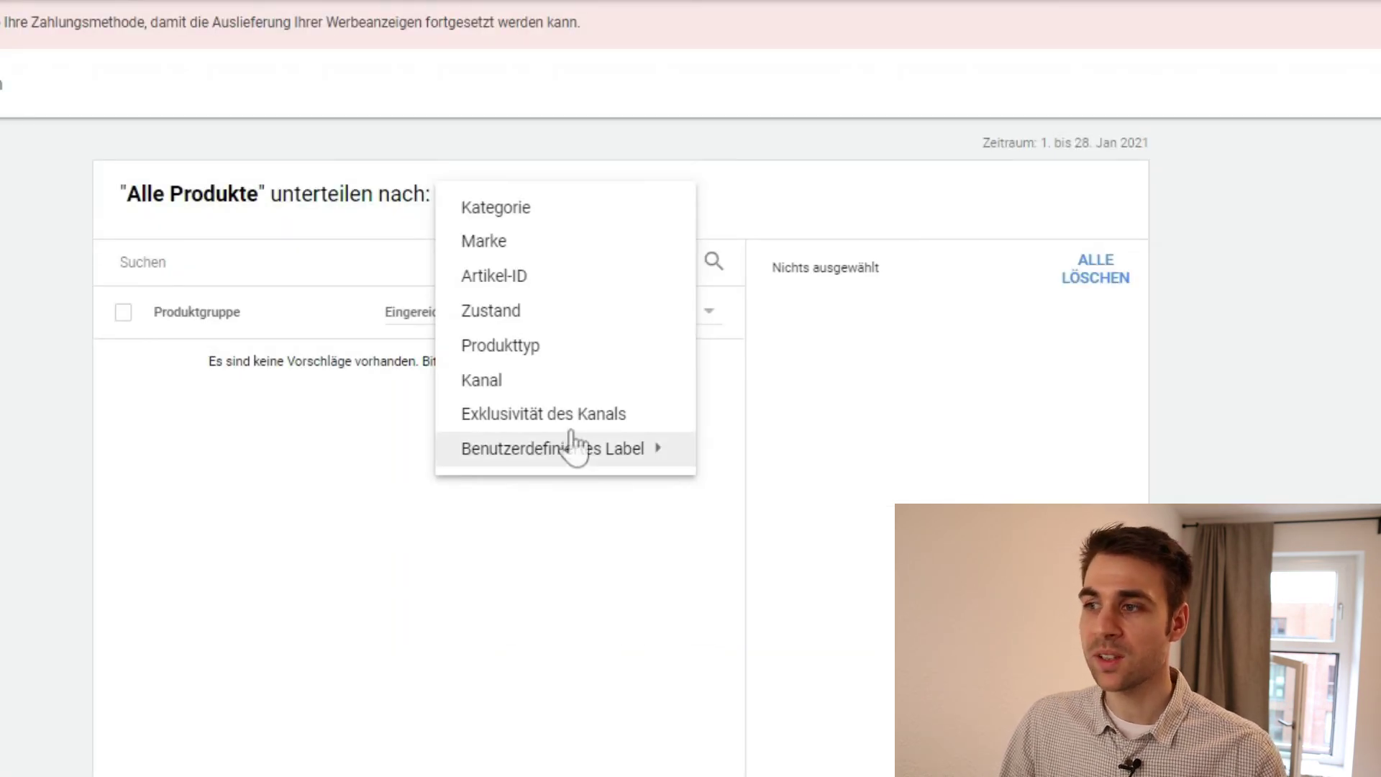
pyautogui.moveTo(616, 464)
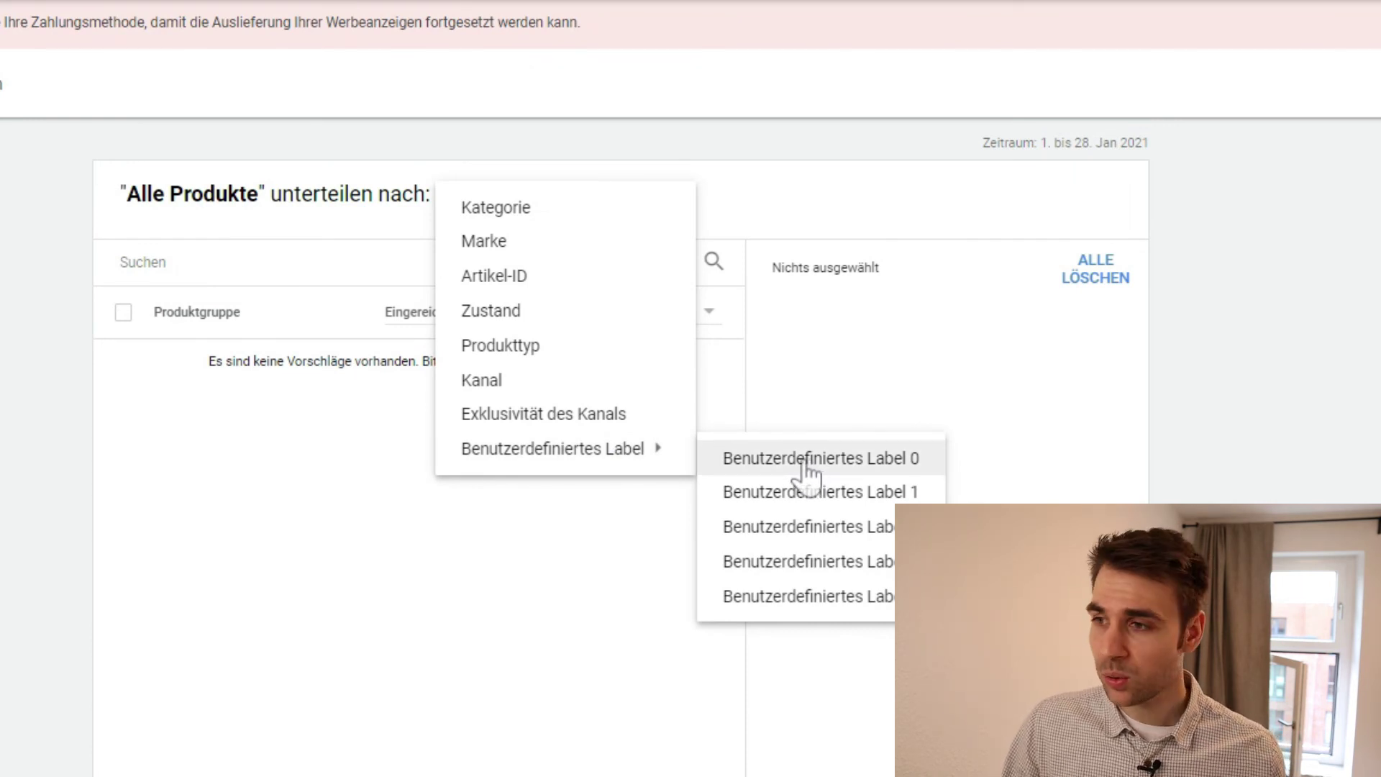
pyautogui.click(540, 604)
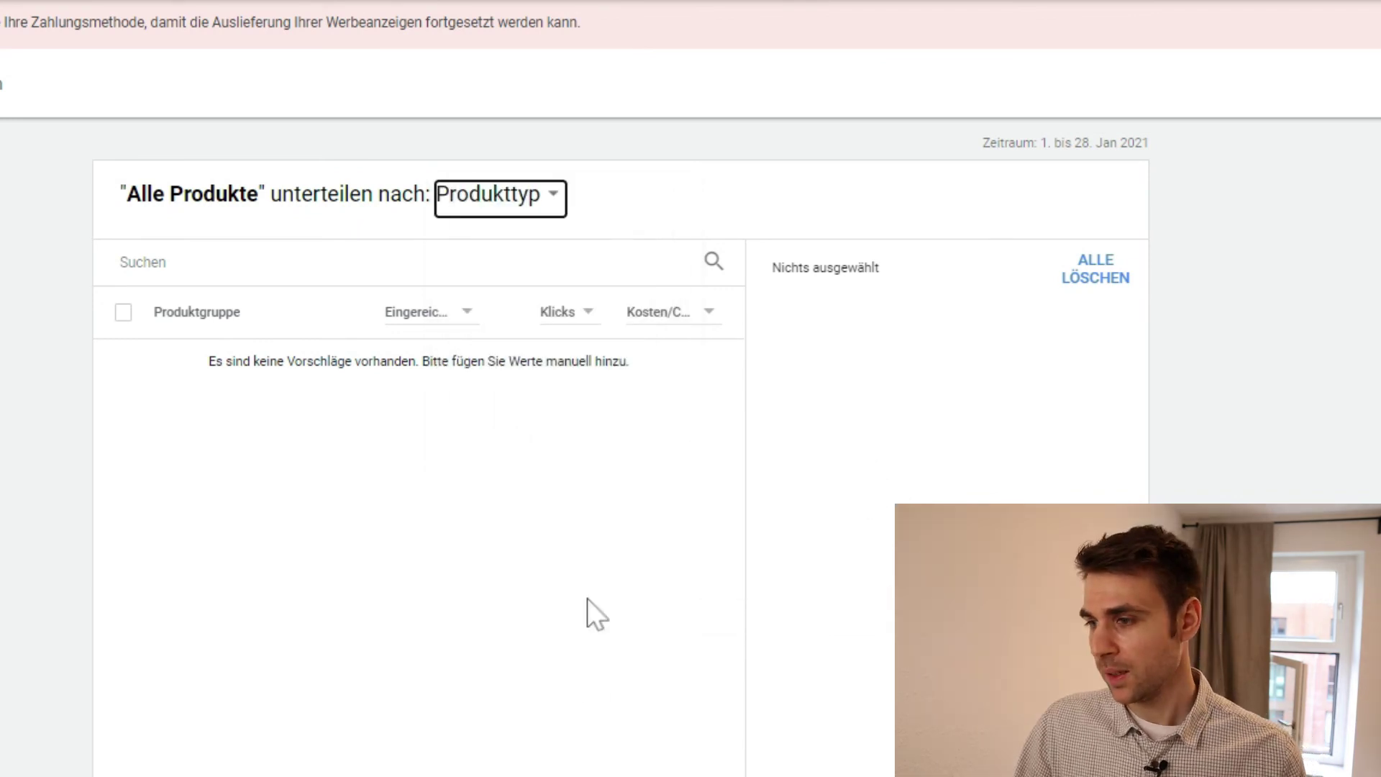
pyautogui.press('Escape')
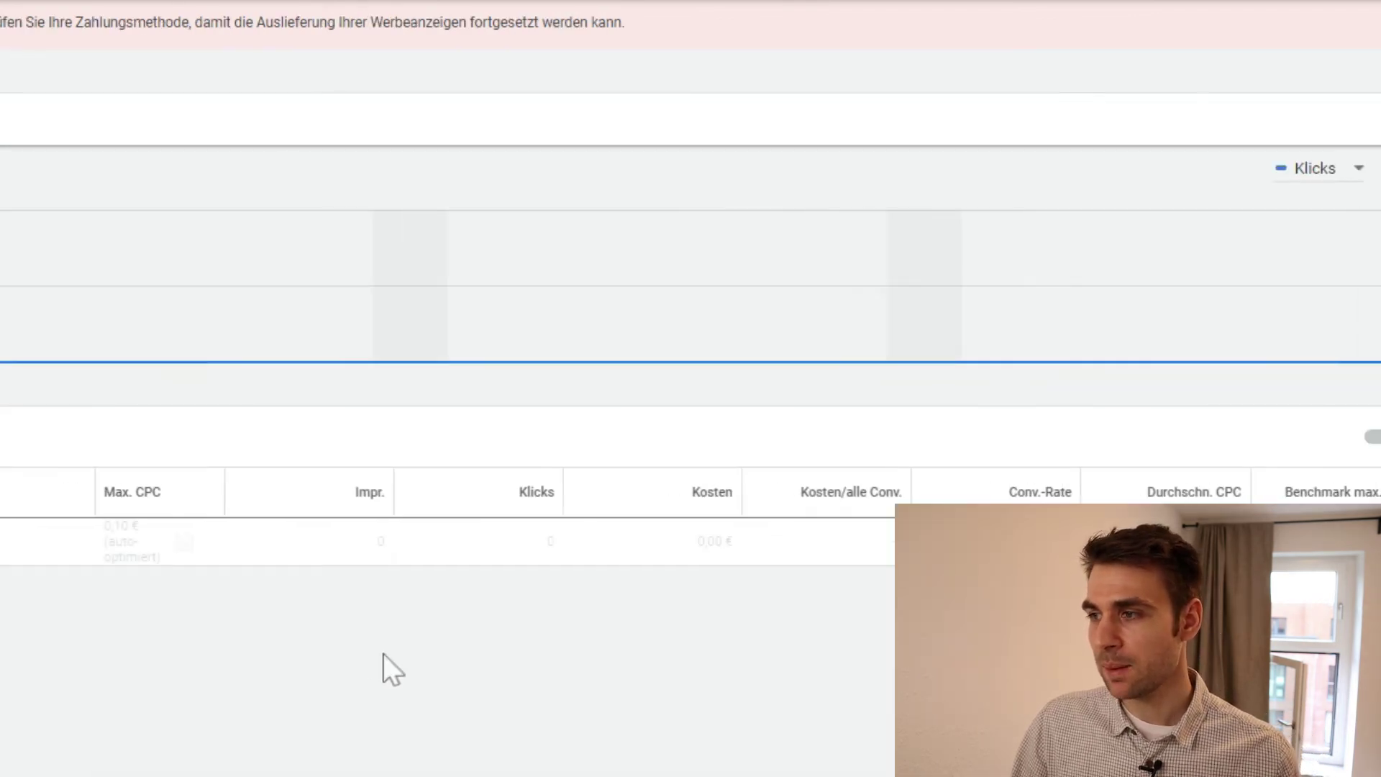
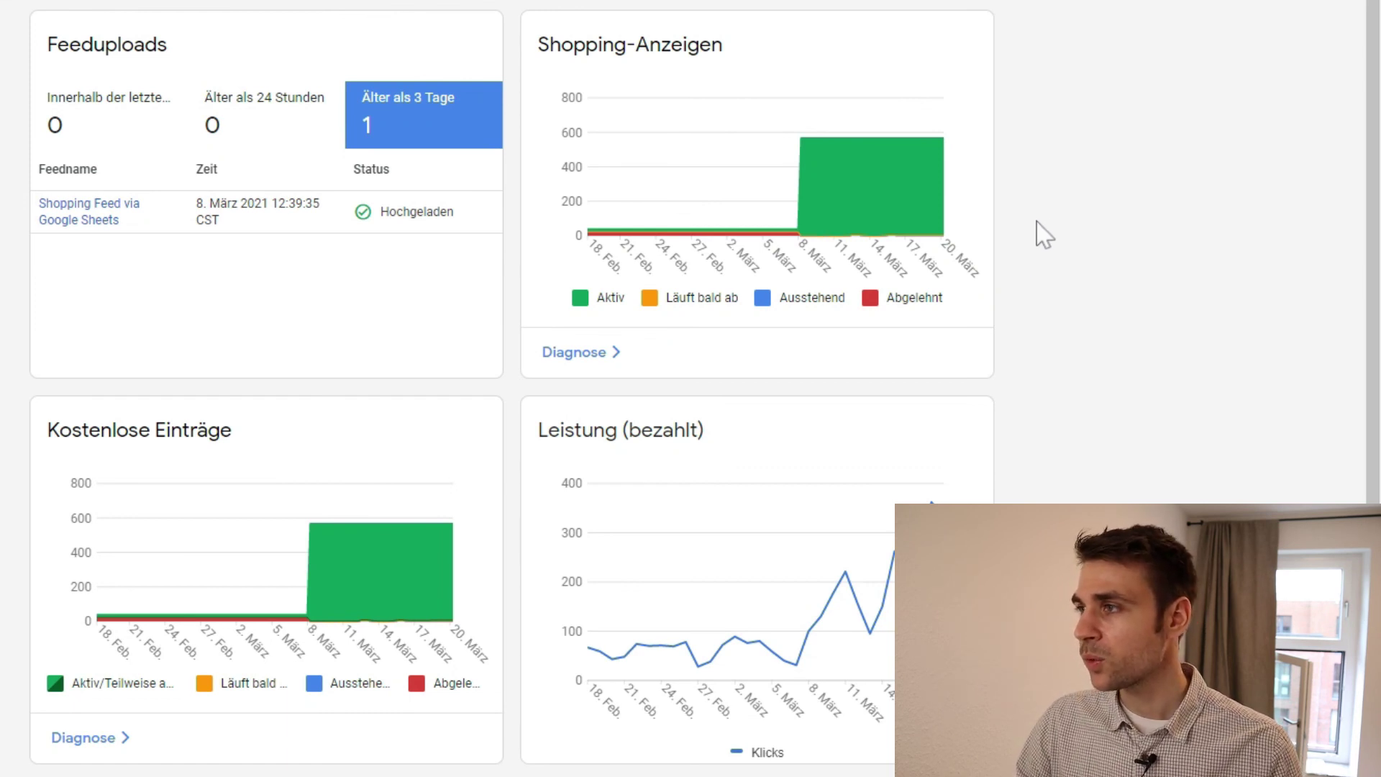
# Examine the product status figures in the Shopping-Anzeigen chart of the Merchant Center overview
pyautogui.moveTo(896, 199)
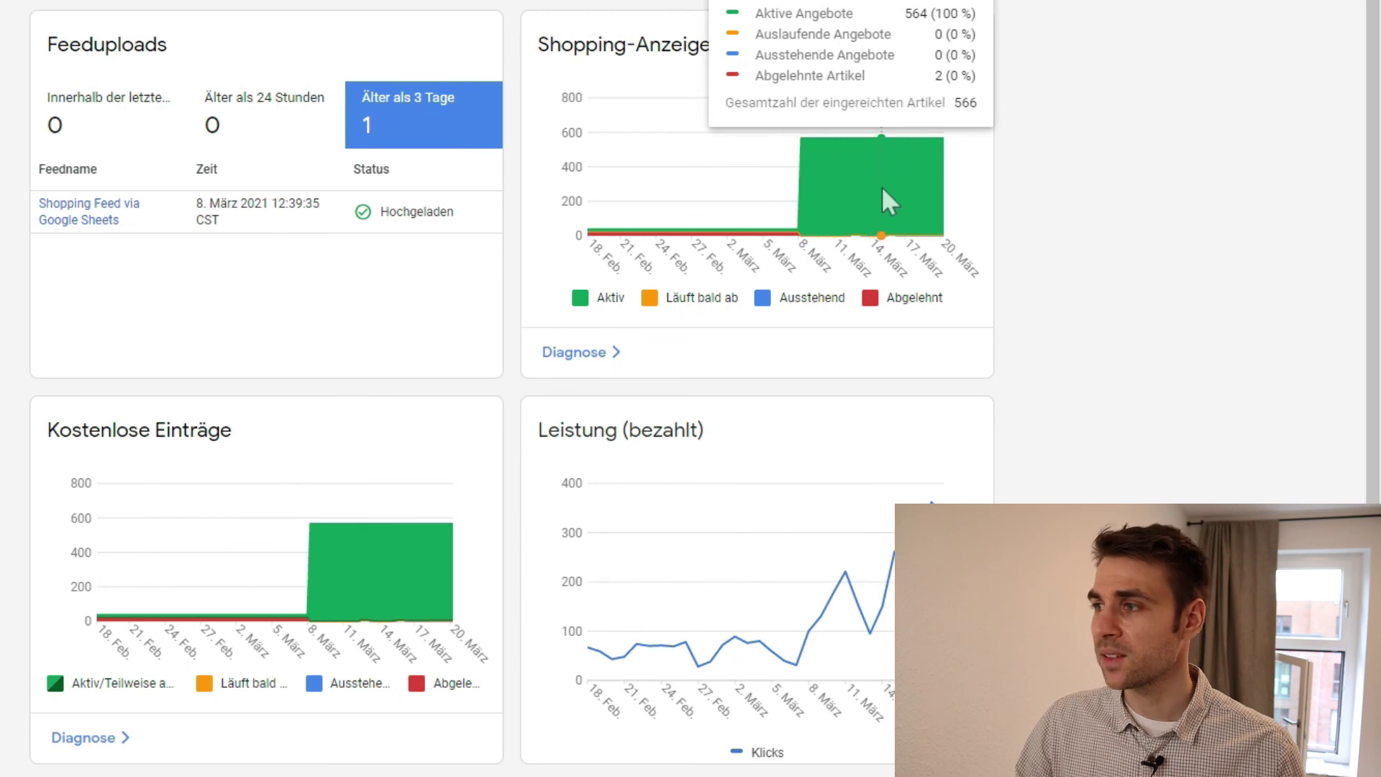